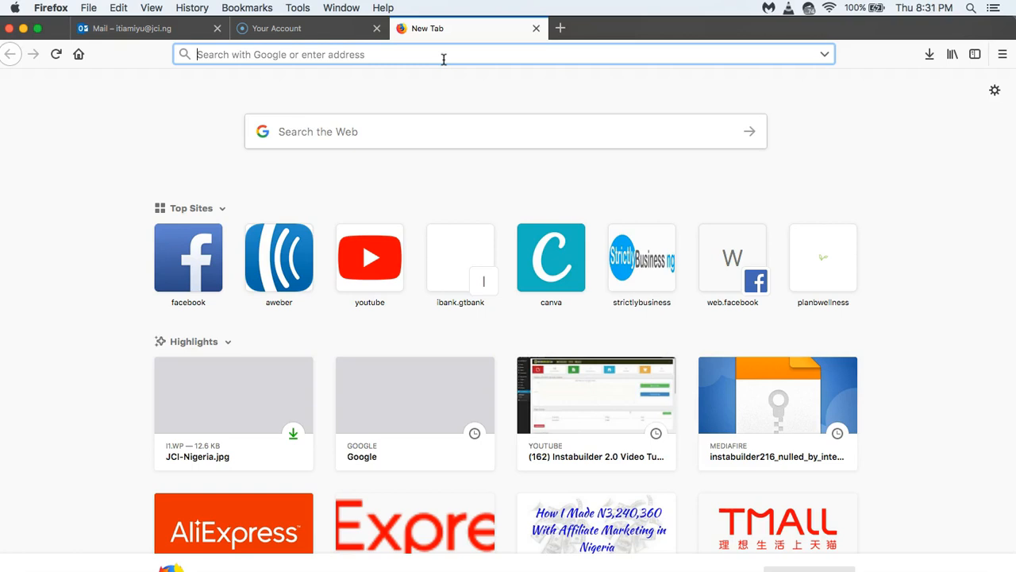
Open whogohost.com and search for the availability of the site owner's personal-name .com domain
text(who)
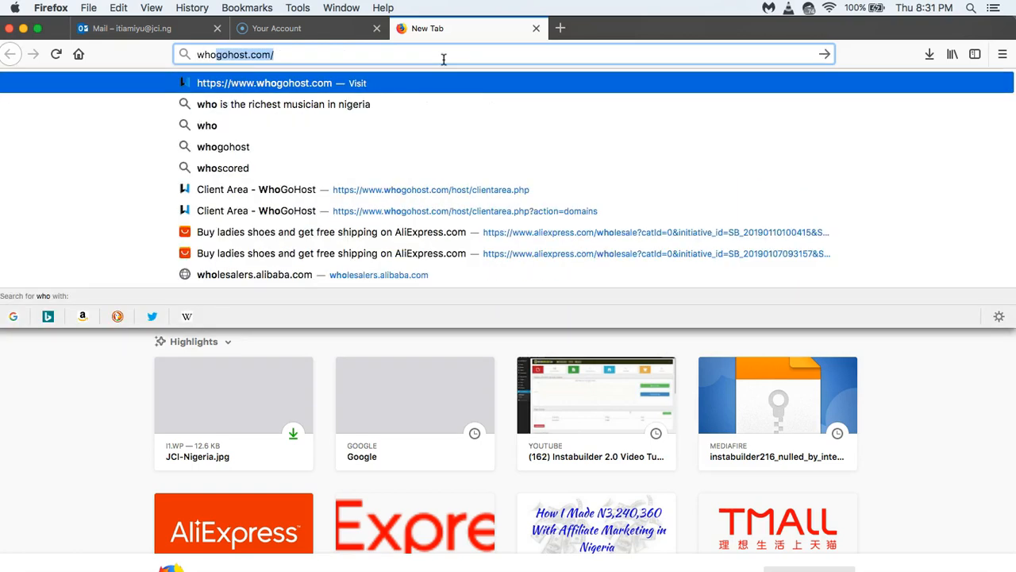
key(Return)
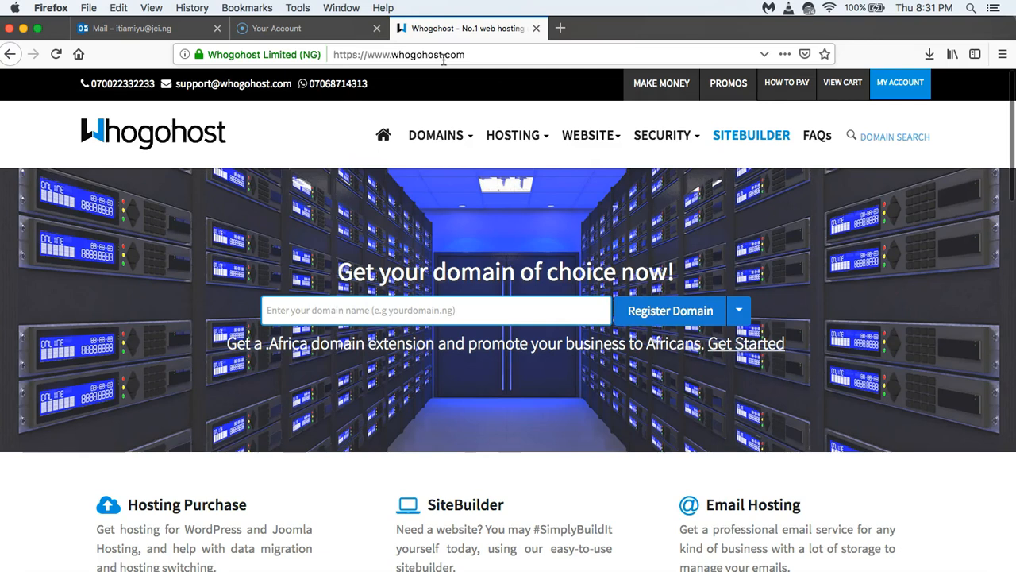
click(367, 310)
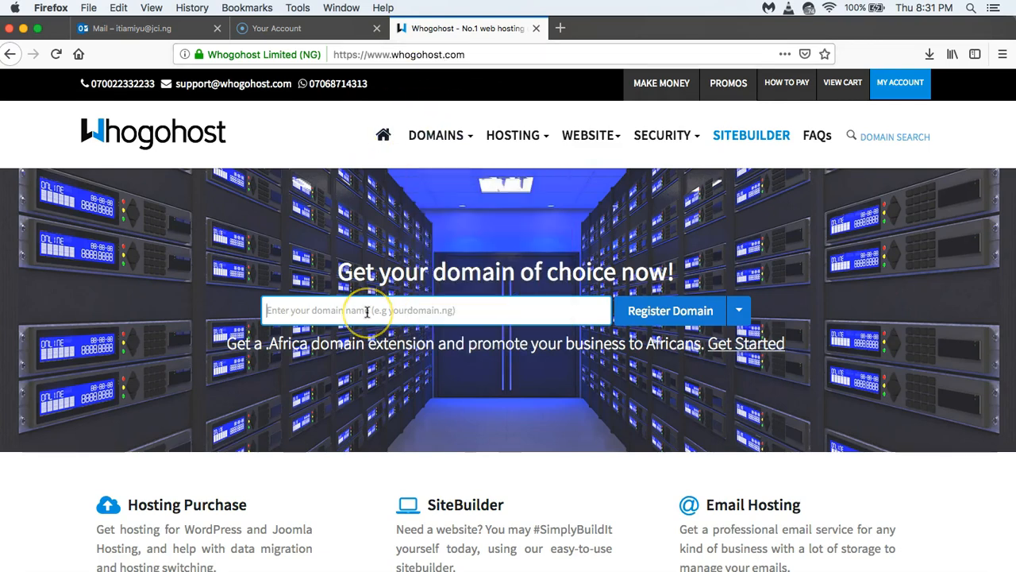
text(ibraheemabiodun.com)
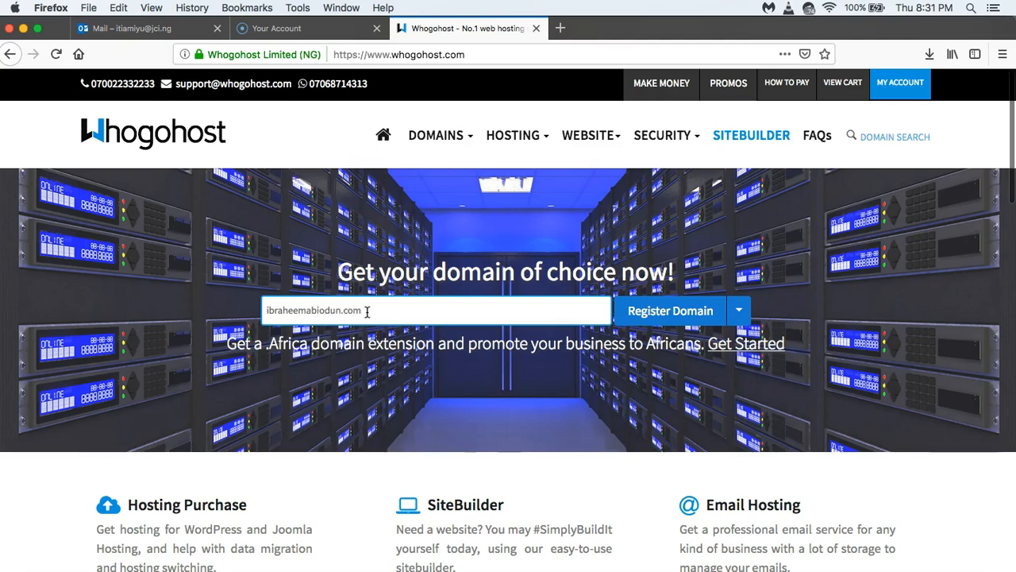
click(676, 316)
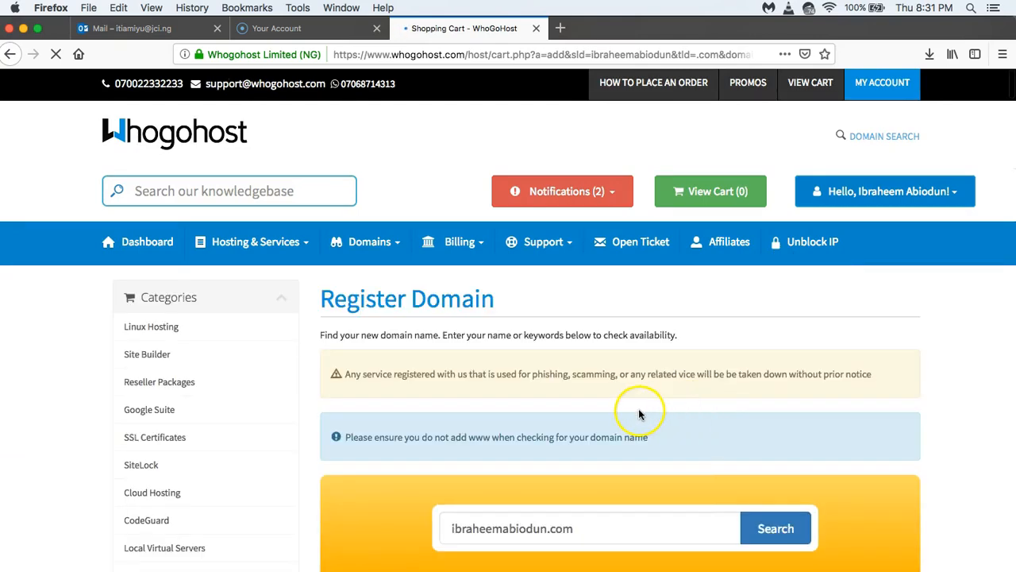
scroll(605, 401, down, 1)
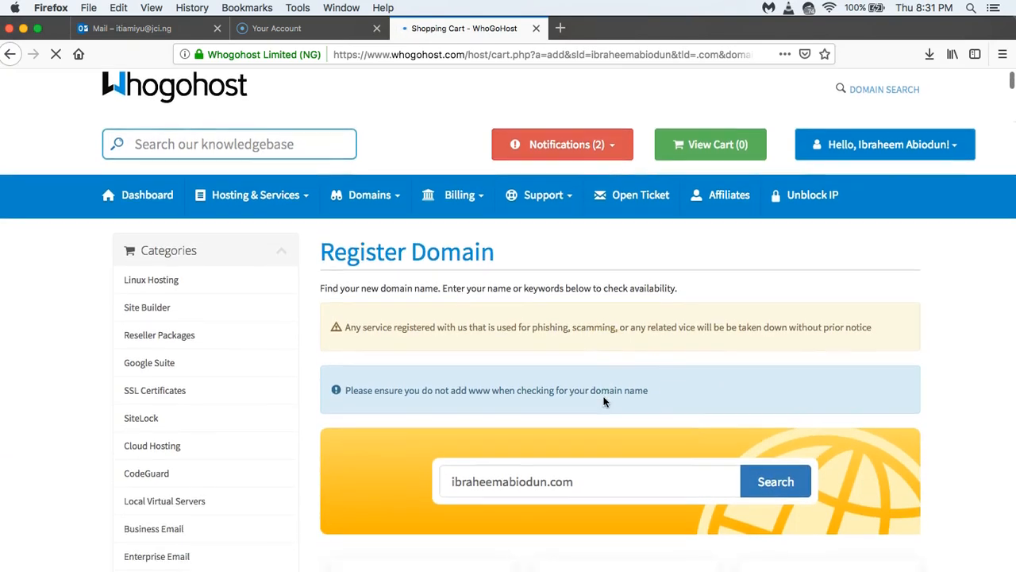
scroll(581, 377, down, 1)
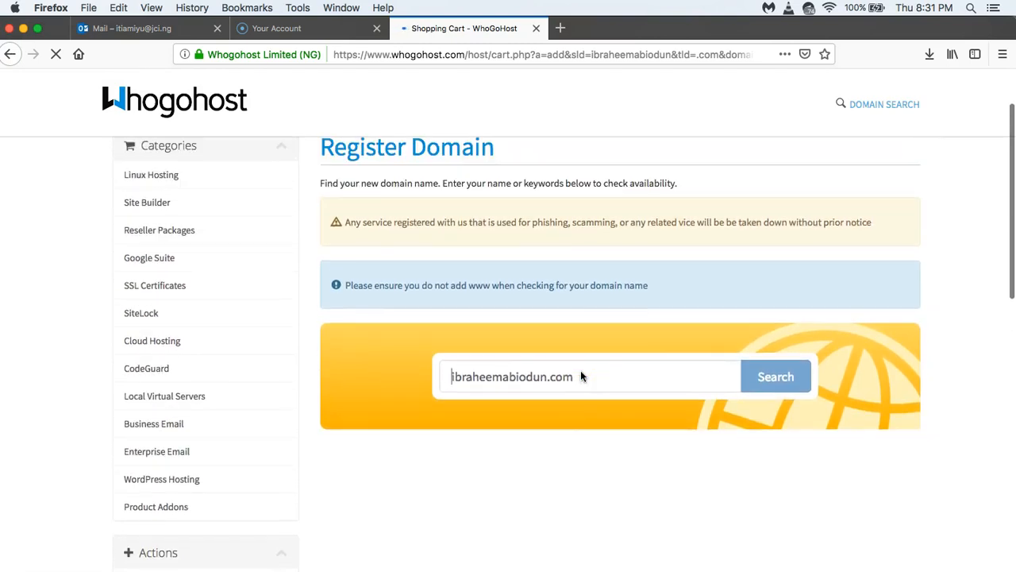
click(766, 376)
scroll(674, 387, down, 1)
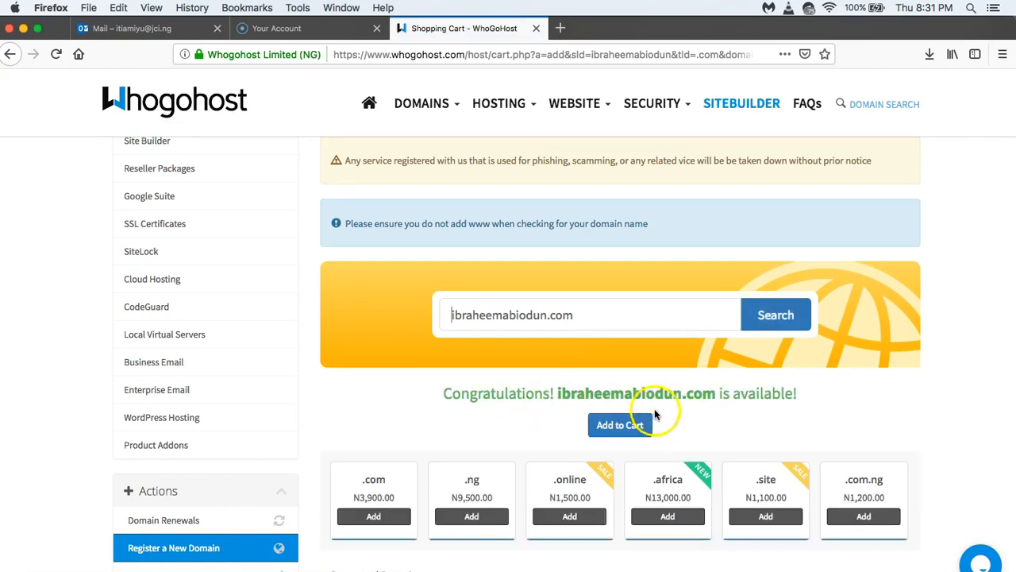
Add the available .com domain to the cart and continue to its checkout configuration
scroll(810, 425, down, 3)
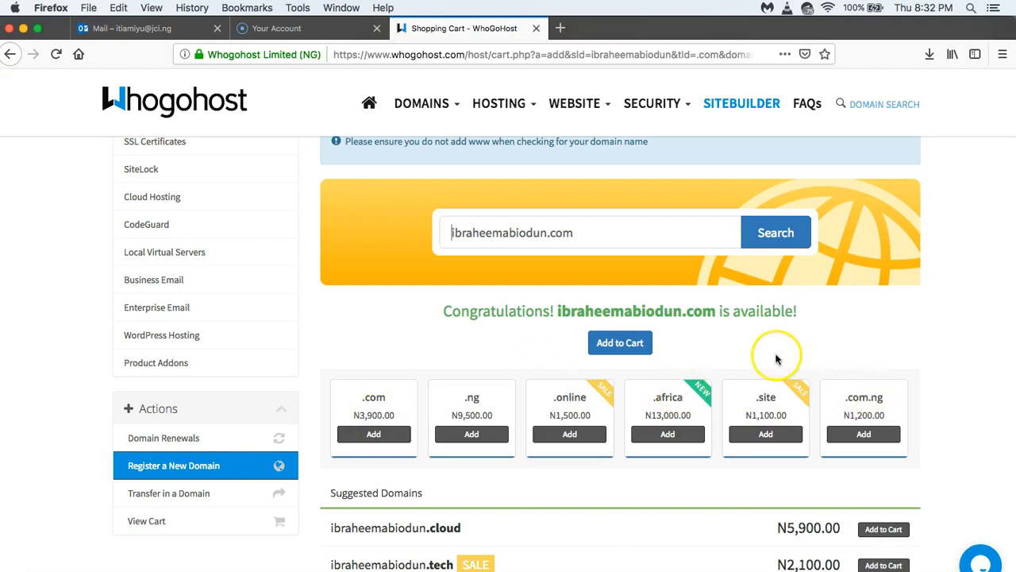
click(622, 344)
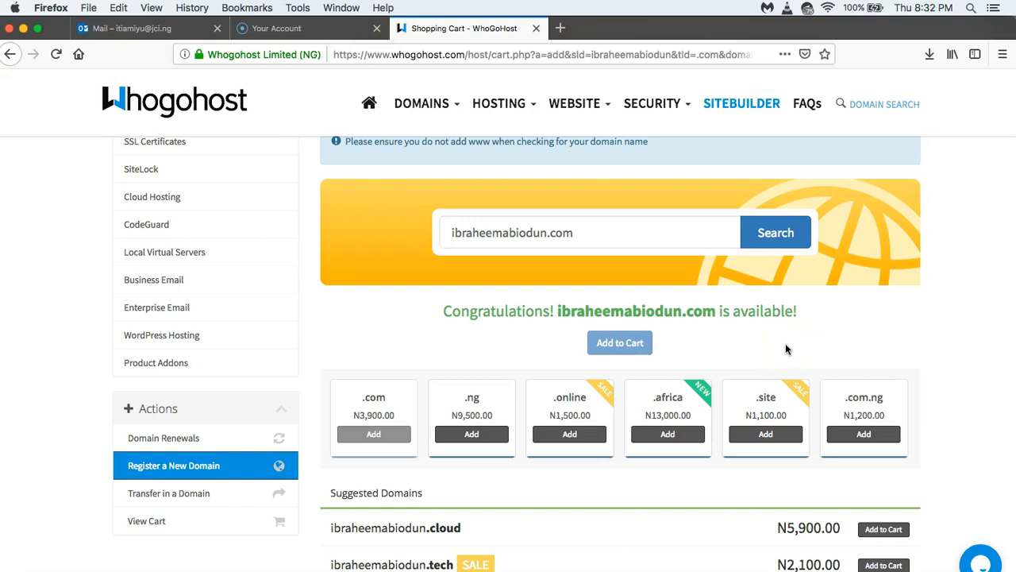
click(624, 345)
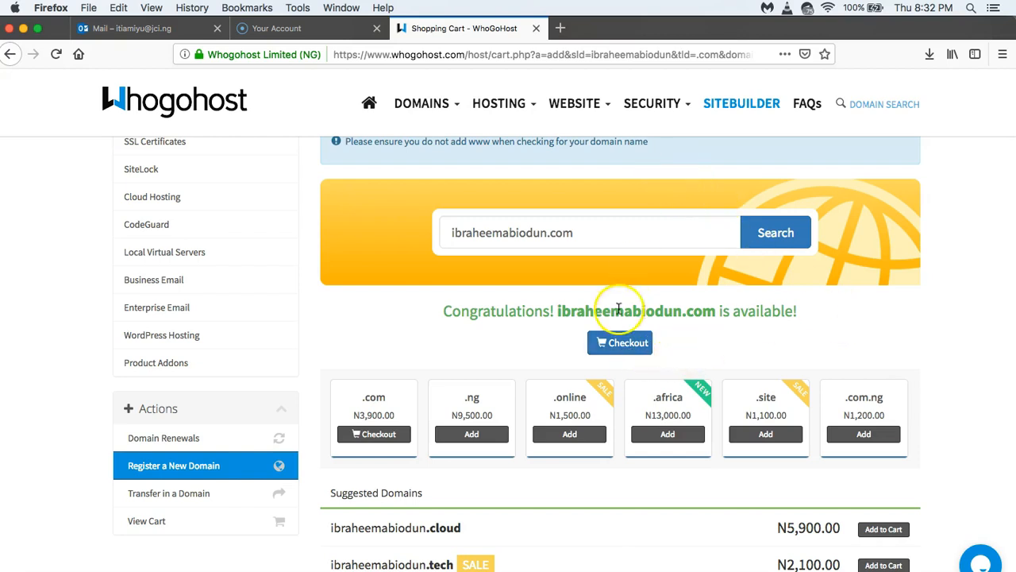
click(618, 343)
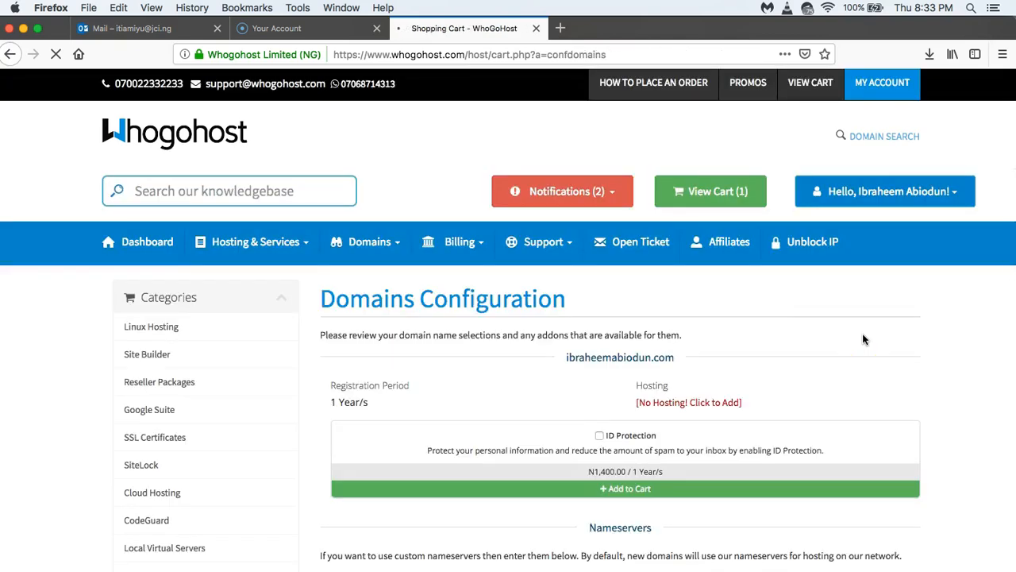
Review the domain's add-ons and nameservers, and continue with the default nameservers and without ID Protection
click(780, 357)
scroll(609, 328, down, 2)
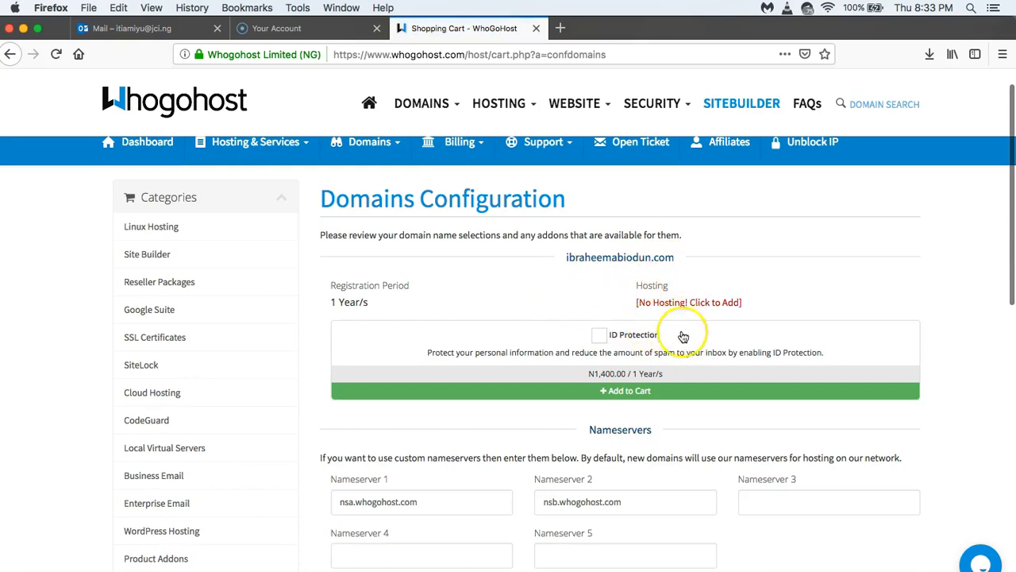
scroll(717, 374, down, 4)
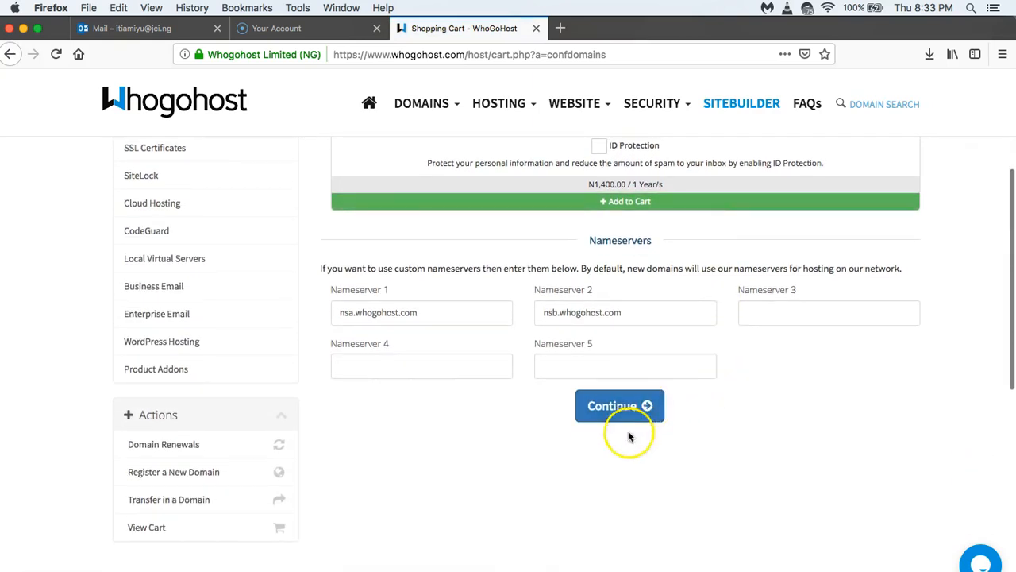
scroll(628, 435, up, 6)
scroll(628, 431, up, 4)
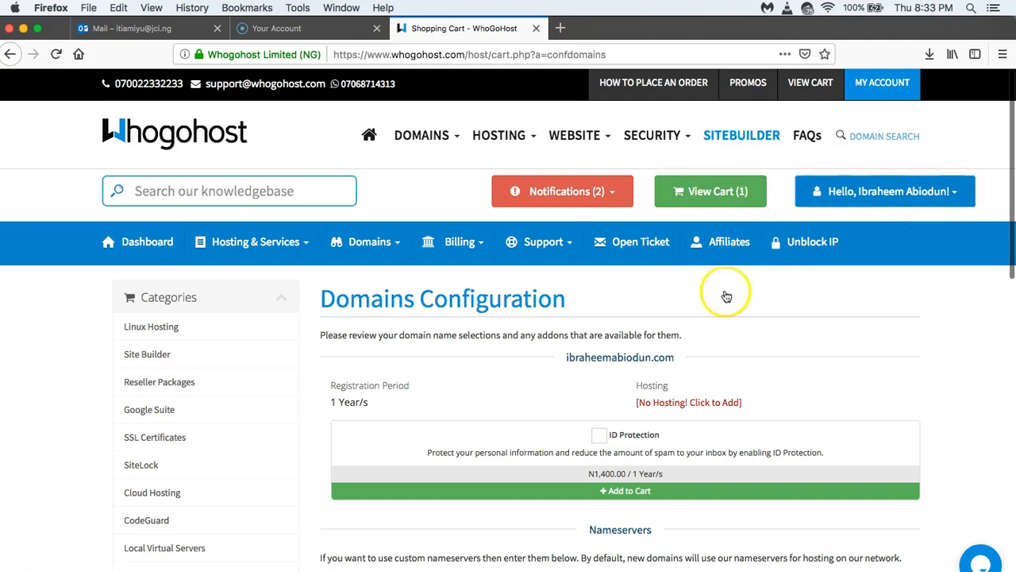
scroll(721, 309, down, 10)
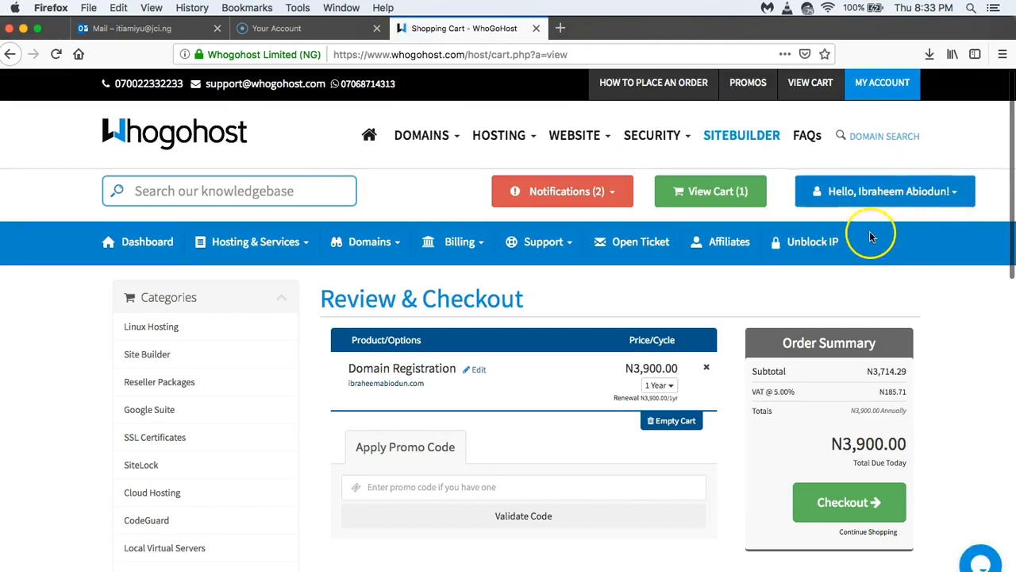
Review the one-year domain registration in the cart and proceed to checkout to view the payment methods
scroll(611, 317, down, 3)
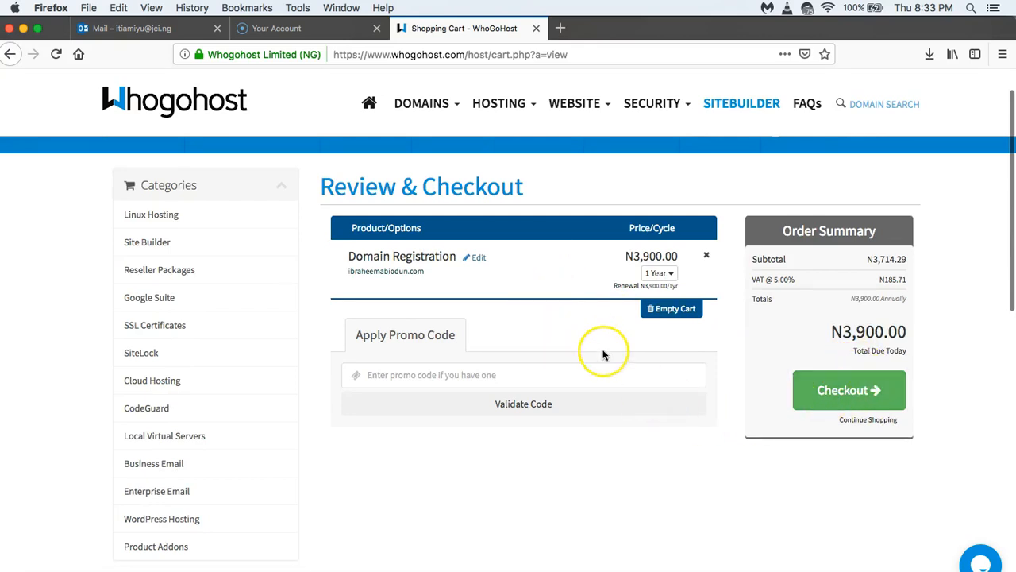
scroll(525, 320, up, 3)
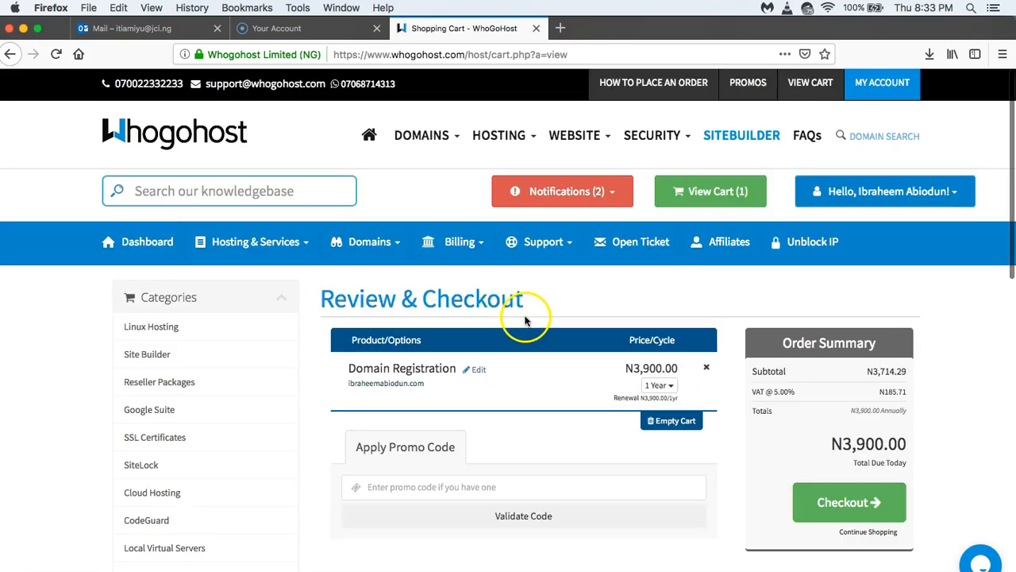
scroll(578, 443, down, 6)
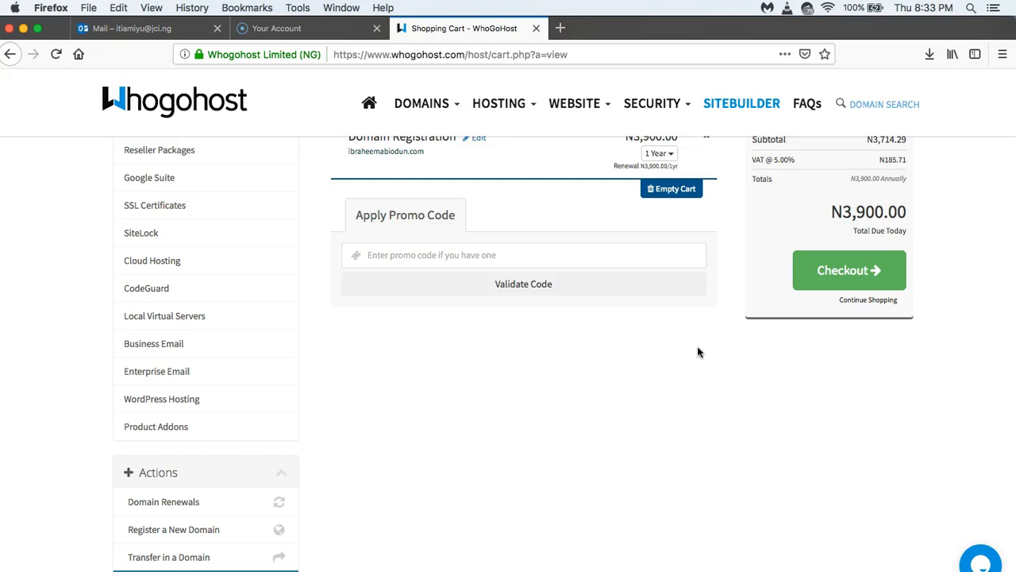
click(830, 272)
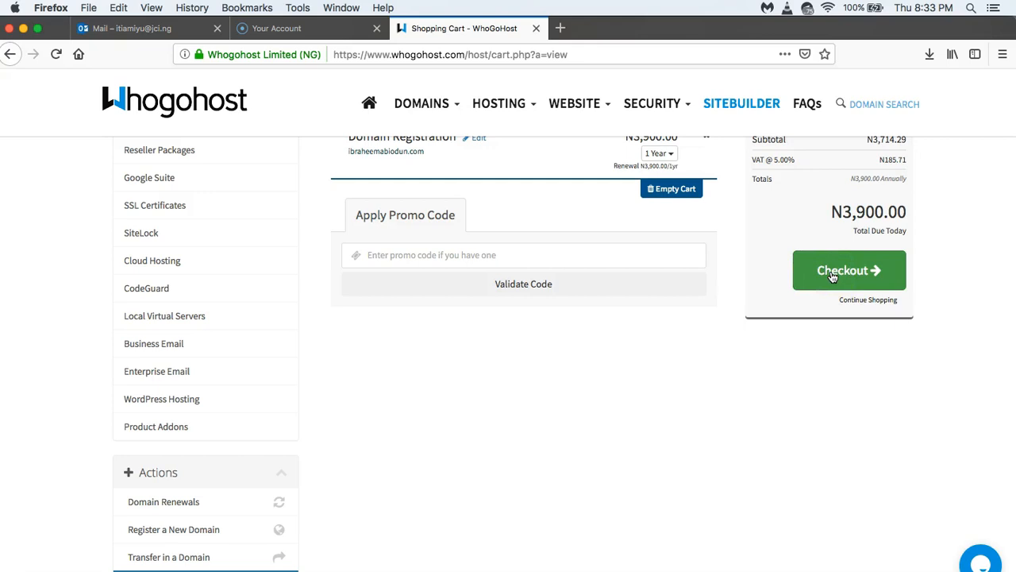
click(603, 376)
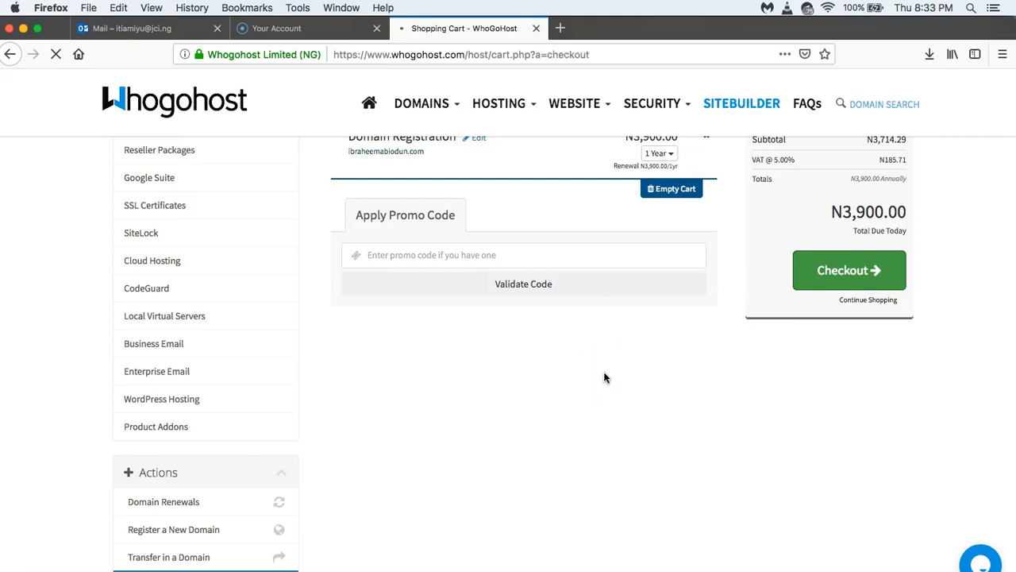
scroll(604, 377, down, 7)
scroll(603, 377, up, 5)
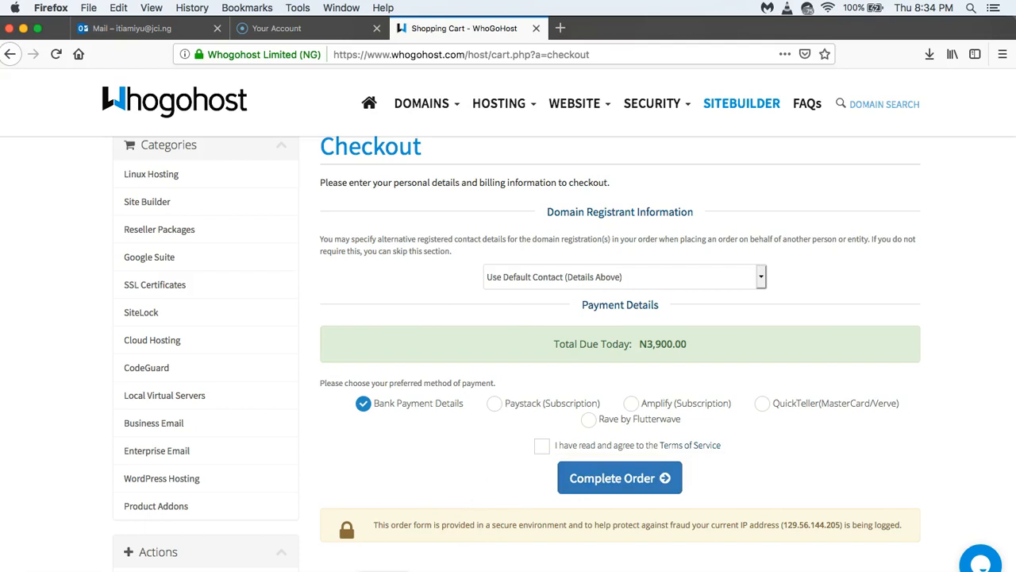
Find DomainKing.NG through a Google search for "domainking" and look over its domain registration offers
click(383, 571)
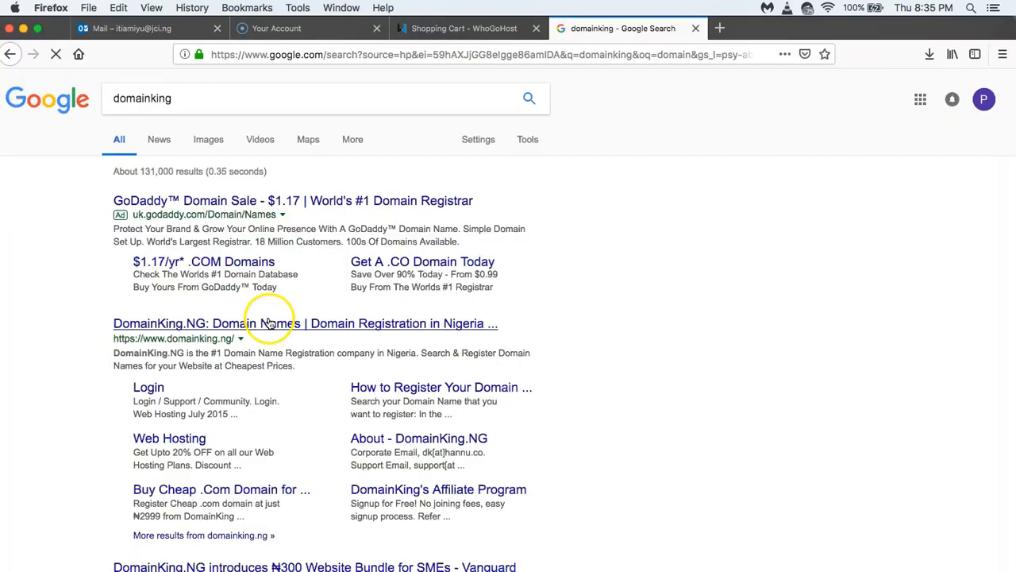
click(268, 323)
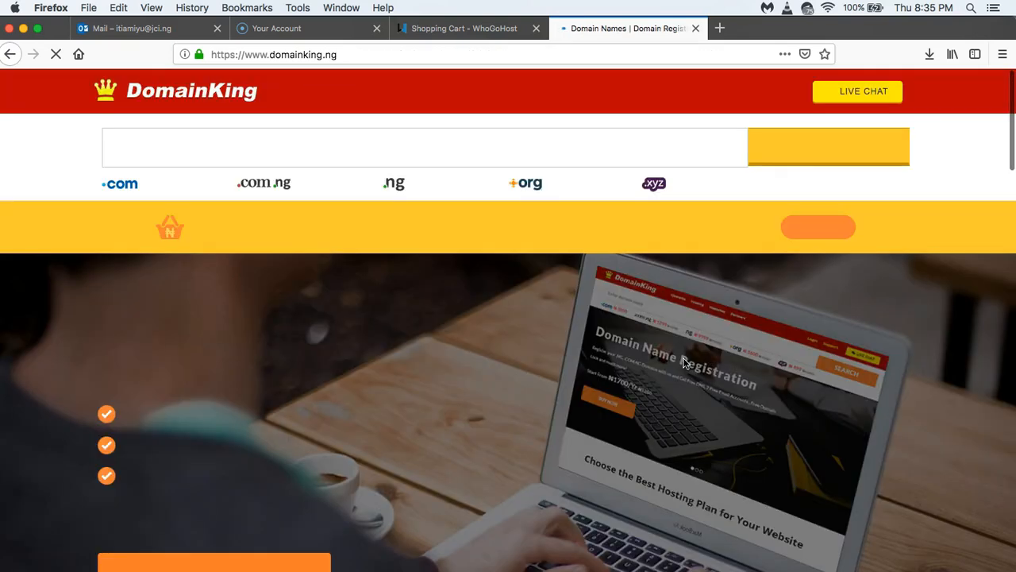
click(517, 421)
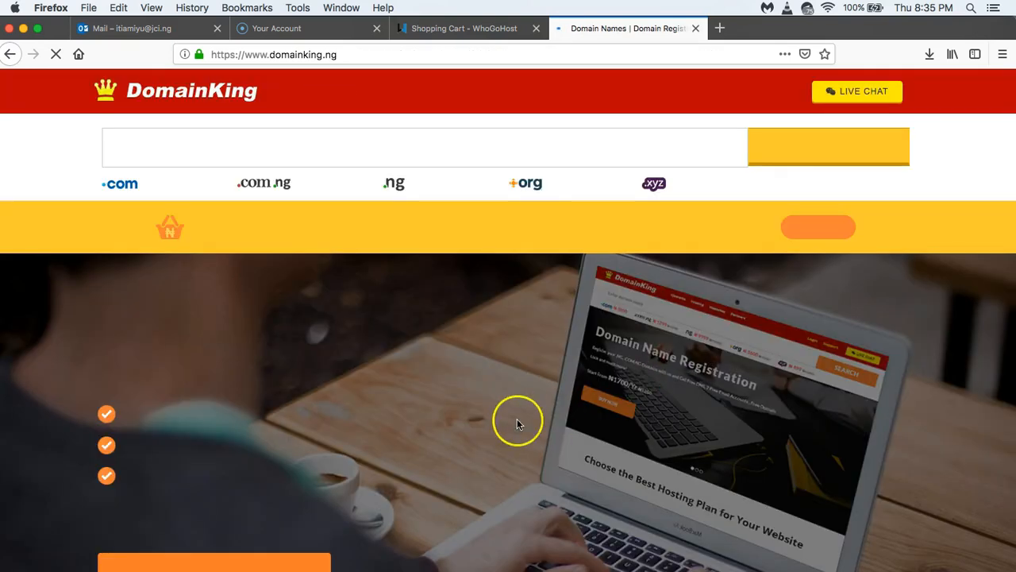
scroll(517, 422, down, 5)
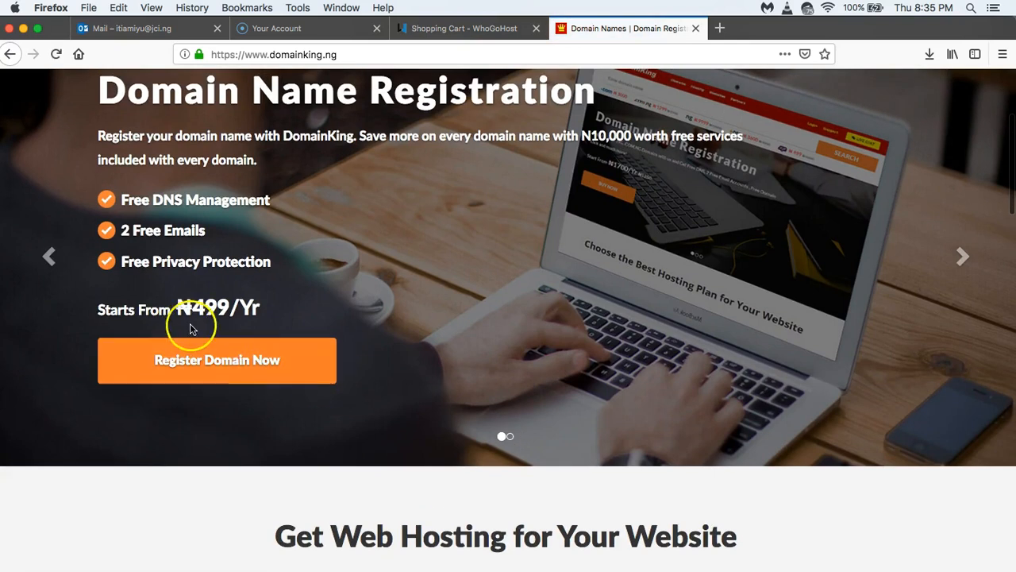
scroll(329, 325, up, 3)
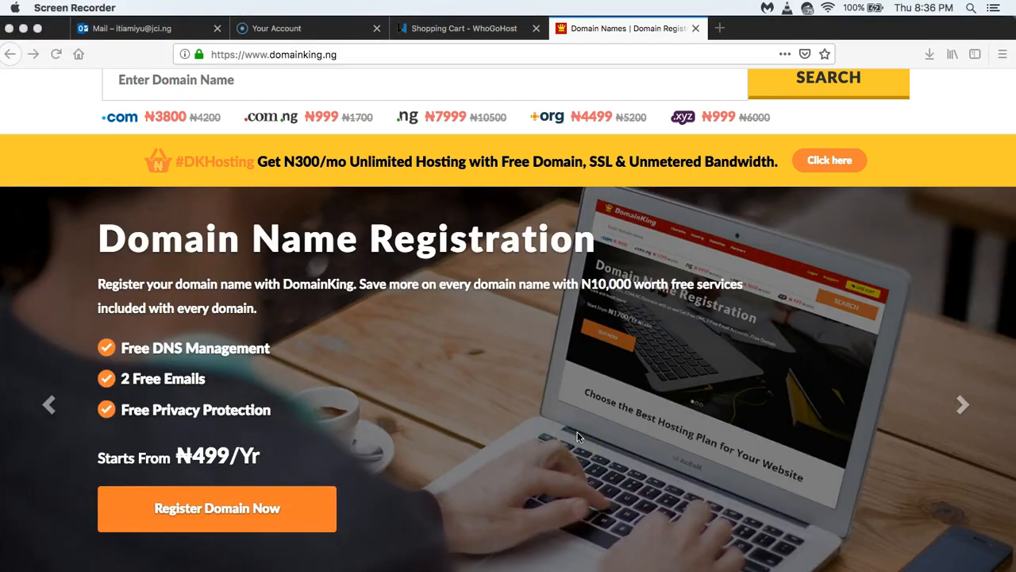
Visit godaddy.com in a new tab to view its domain offers, and close that tab
click(719, 27)
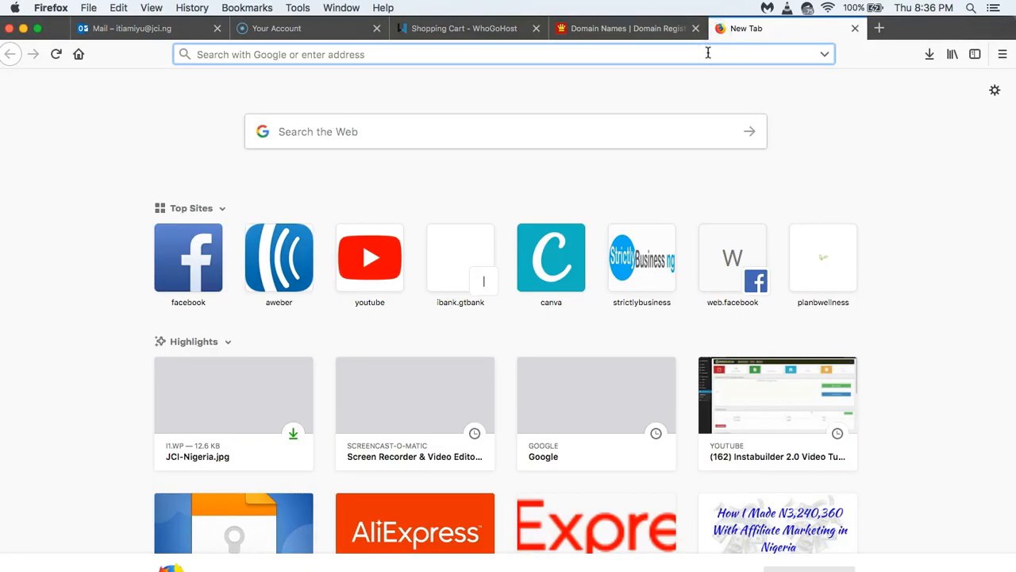
text(goog)
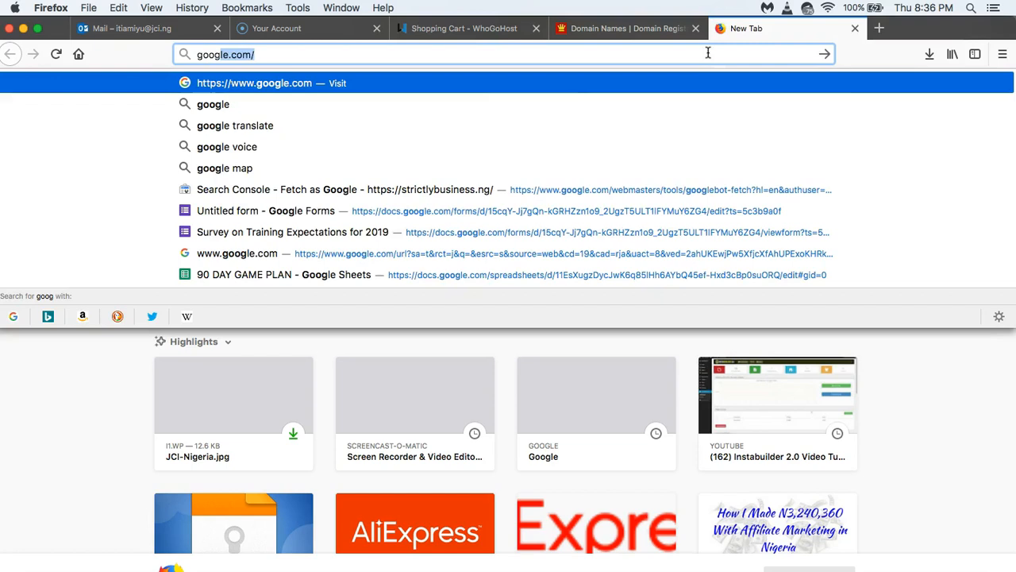
key(BackSpace)
key(BackSpace)
key(BackSpace)
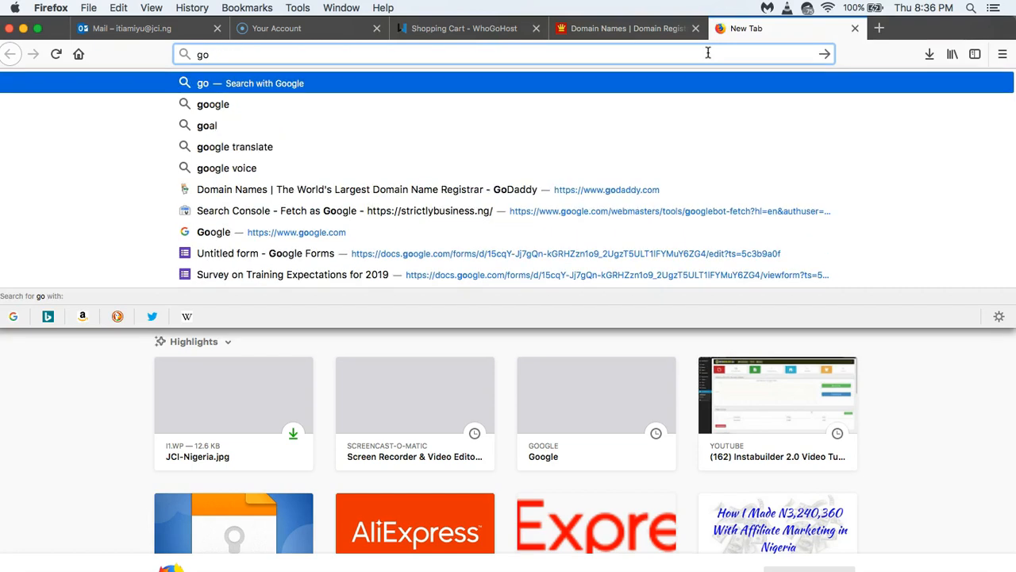
text(daddy.com/)
key(Return)
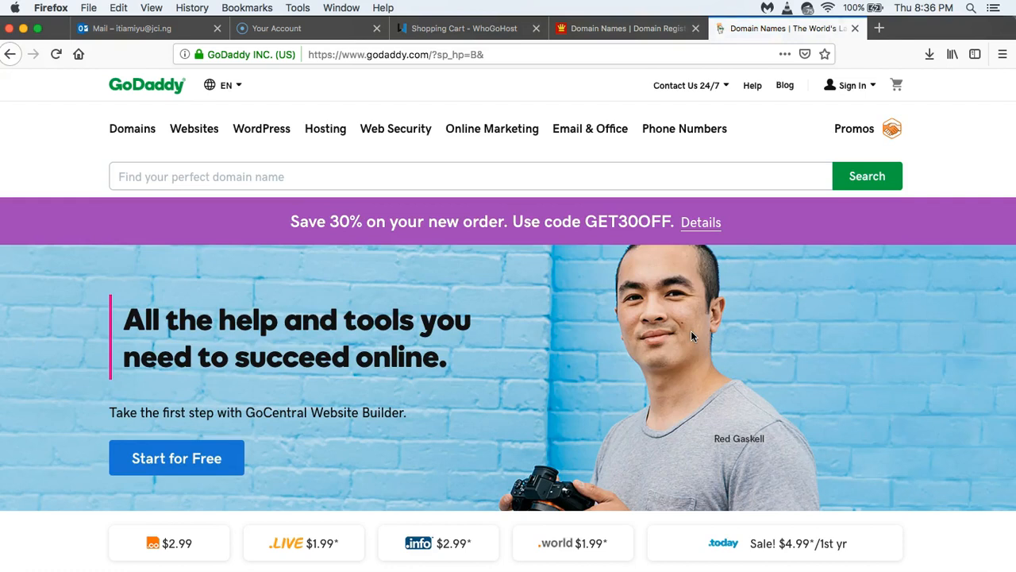
click(855, 27)
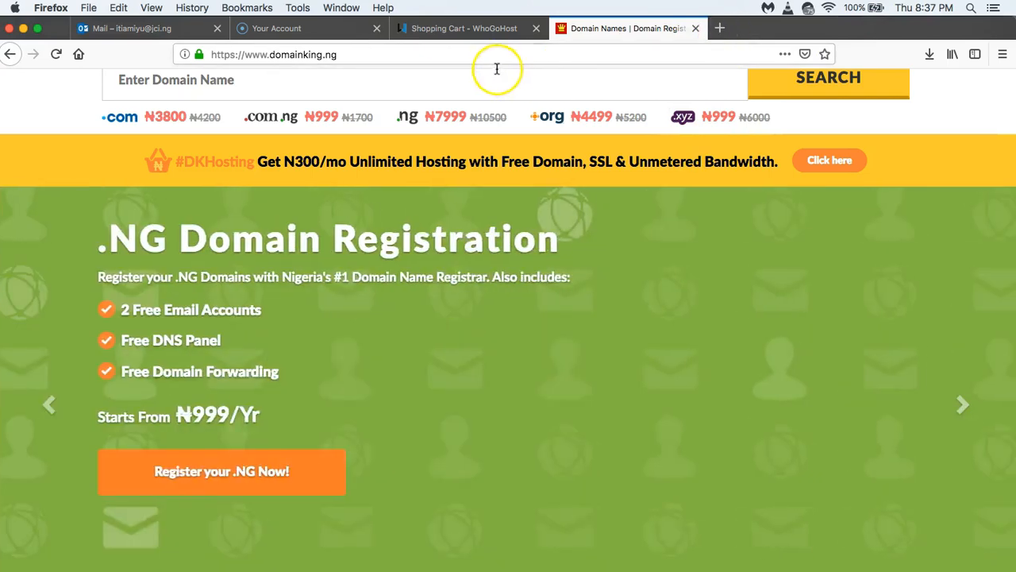
Return to the Whogohost tab and open the Shared Hosting page
click(468, 30)
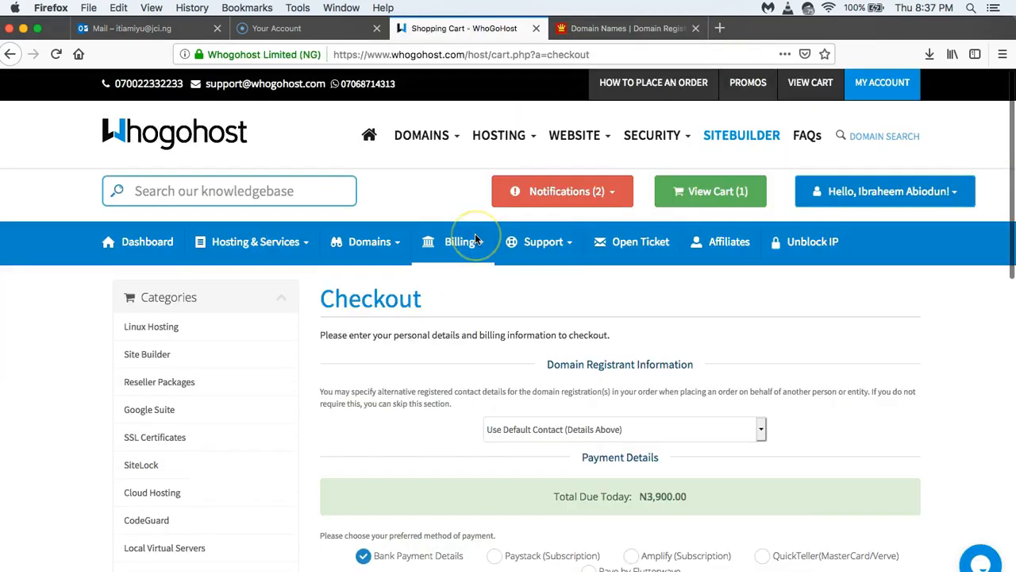
mouse_move(499, 136)
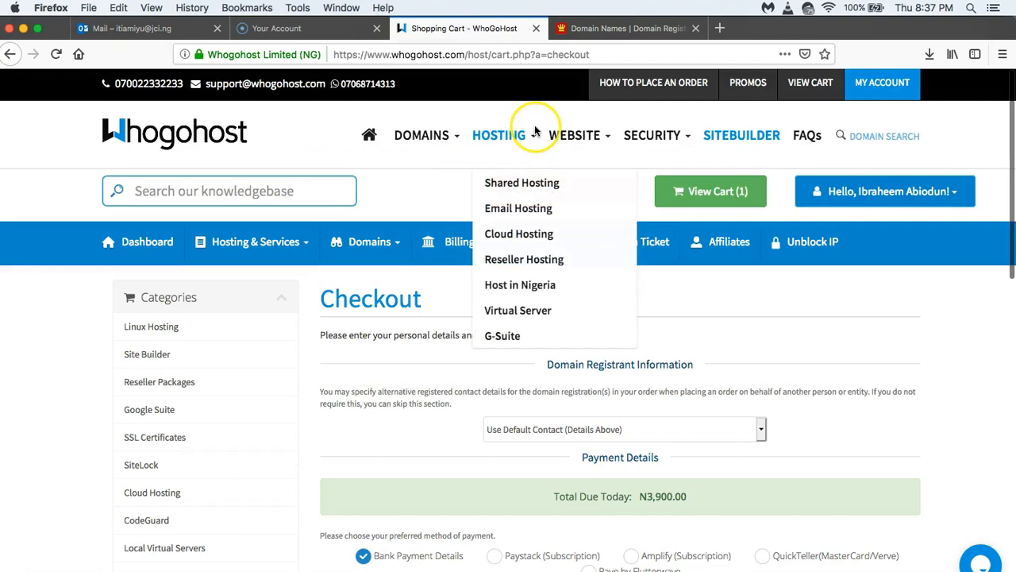
click(524, 186)
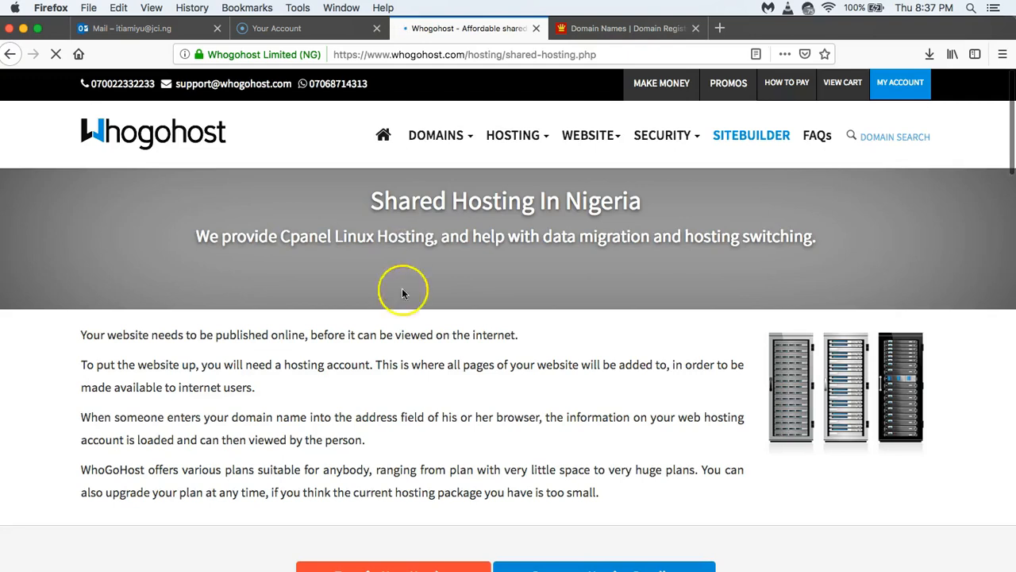
Compare the Aspire, Premium, Pro, Deluxe and Supreme shared hosting plans by price, webspace, bandwidth and included features
scroll(408, 381, down, 3)
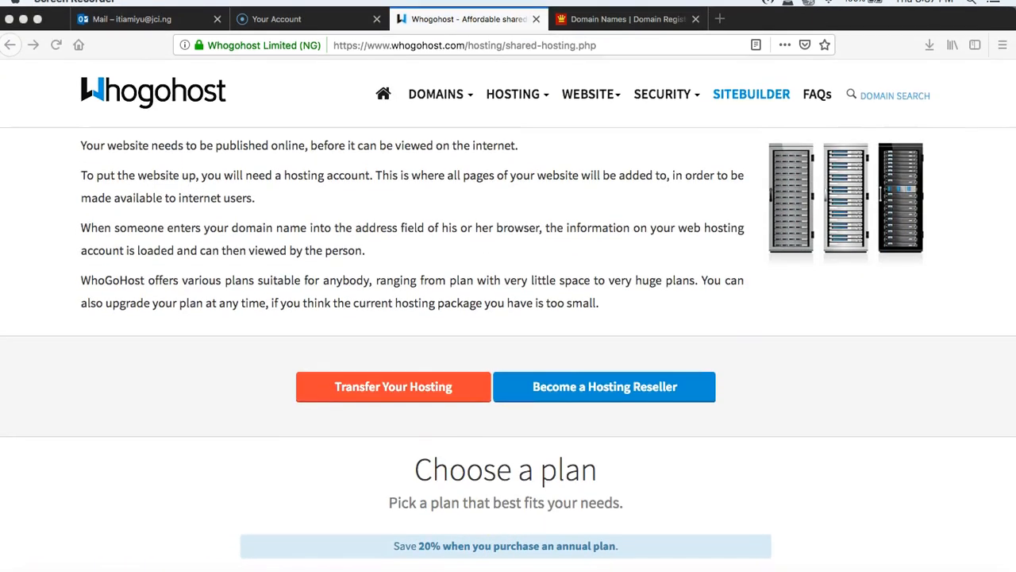
scroll(293, 487, down, 1)
scroll(292, 490, down, 10)
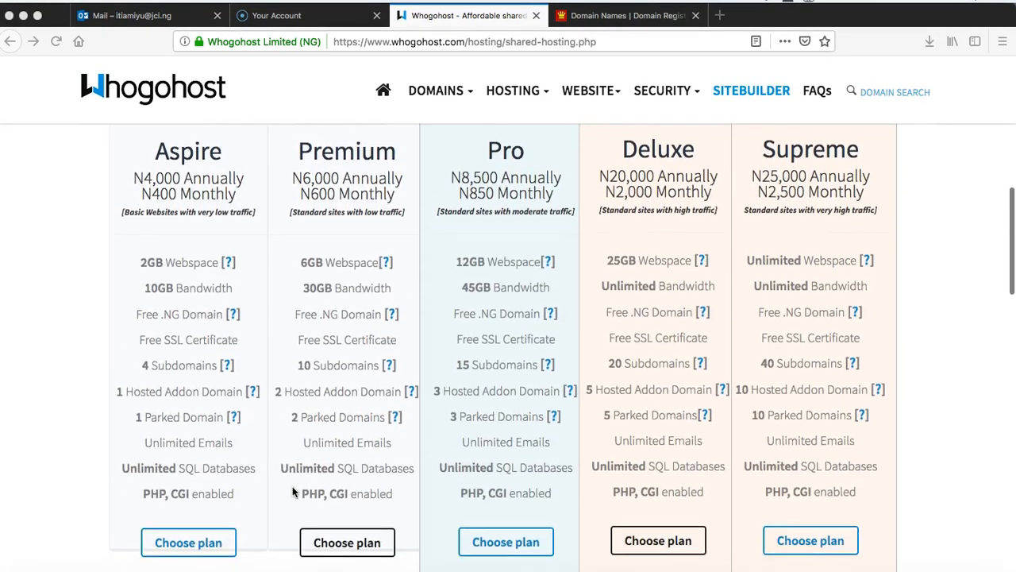
scroll(292, 487, up, 1)
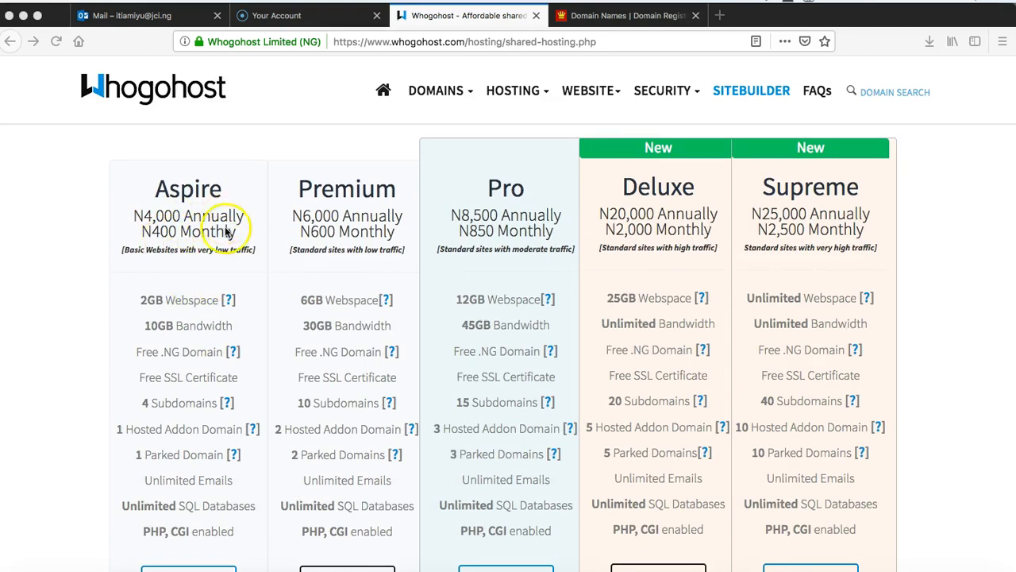
scroll(236, 287, down, 1)
scroll(236, 294, down, 2)
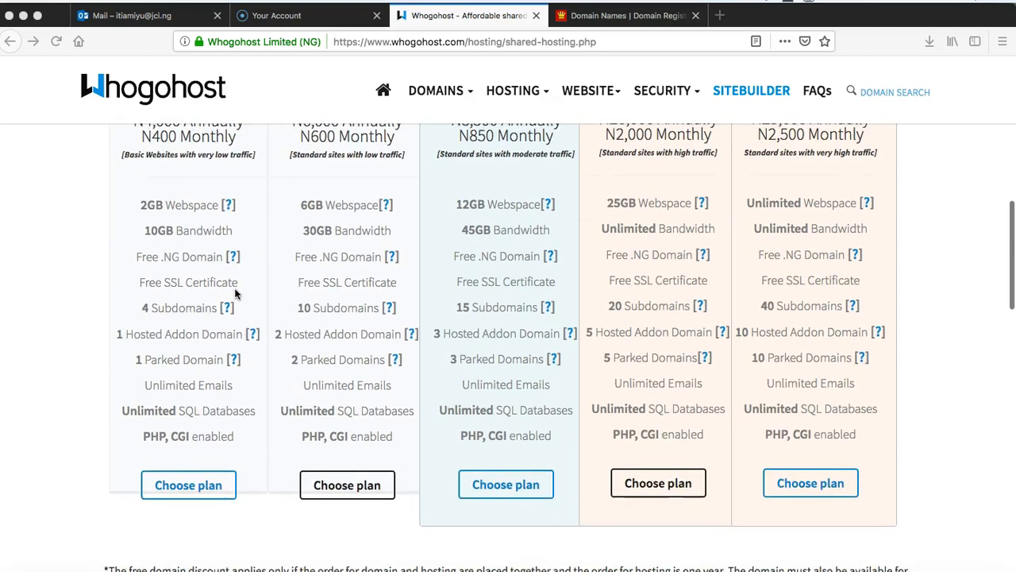
scroll(196, 262, up, 3)
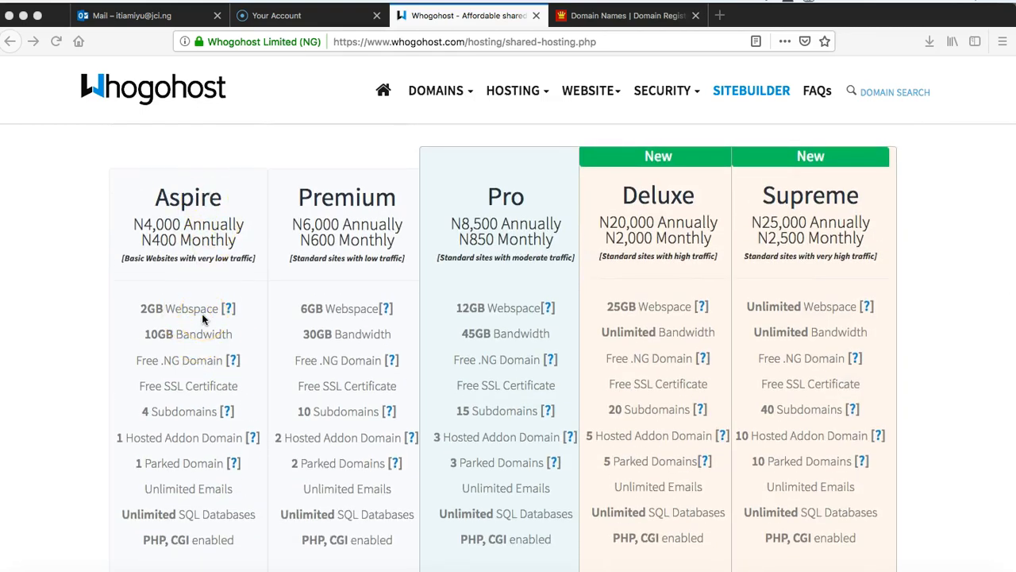
scroll(363, 283, down, 3)
scroll(361, 309, up, 4)
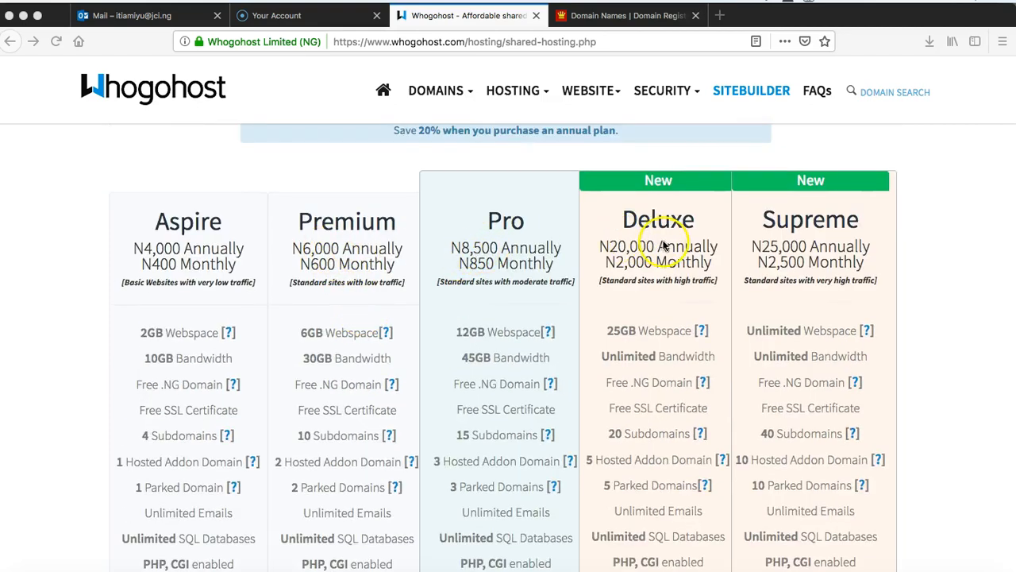
scroll(841, 318, down, 2)
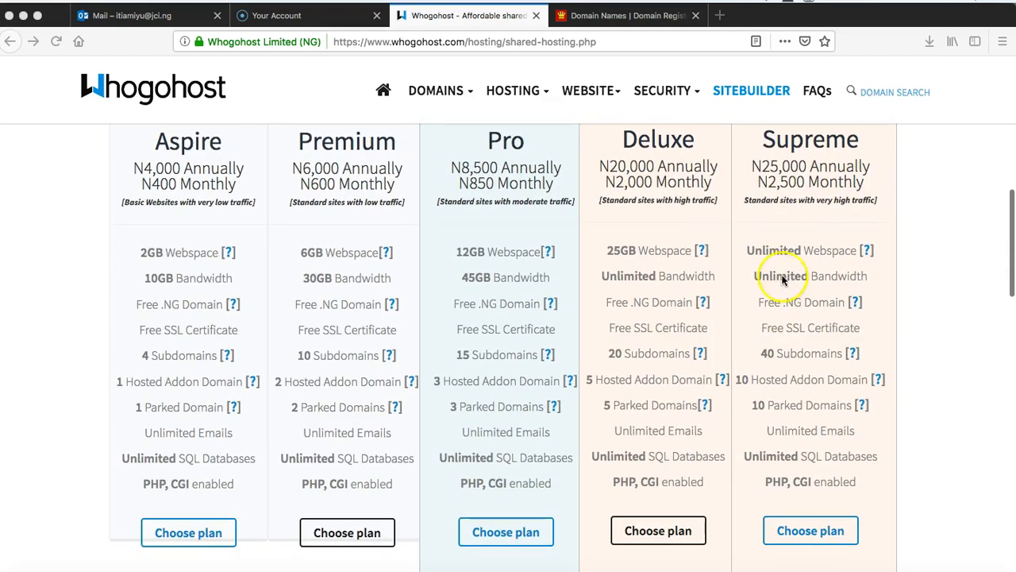
scroll(784, 286, up, 1)
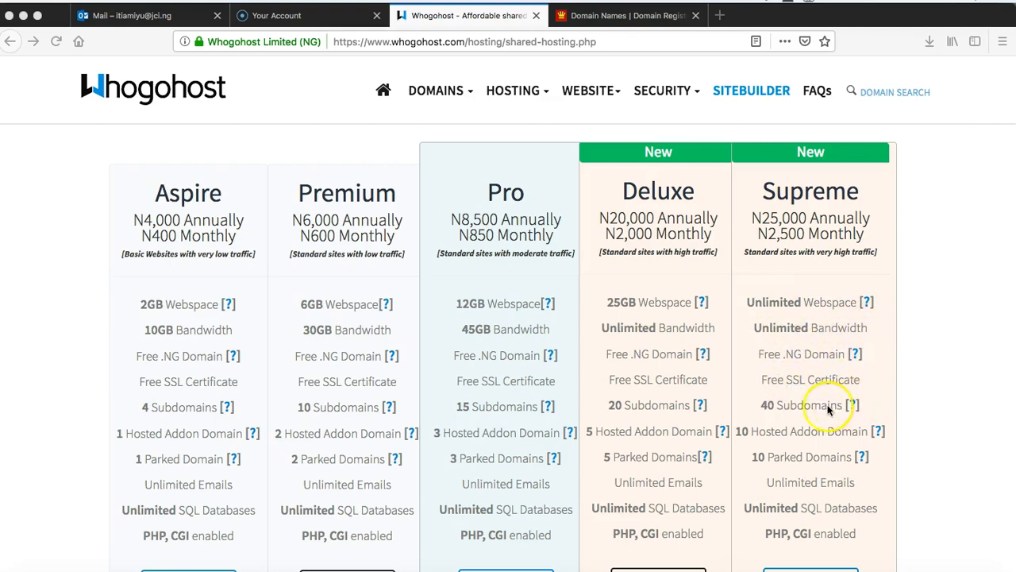
scroll(826, 397, down, 2)
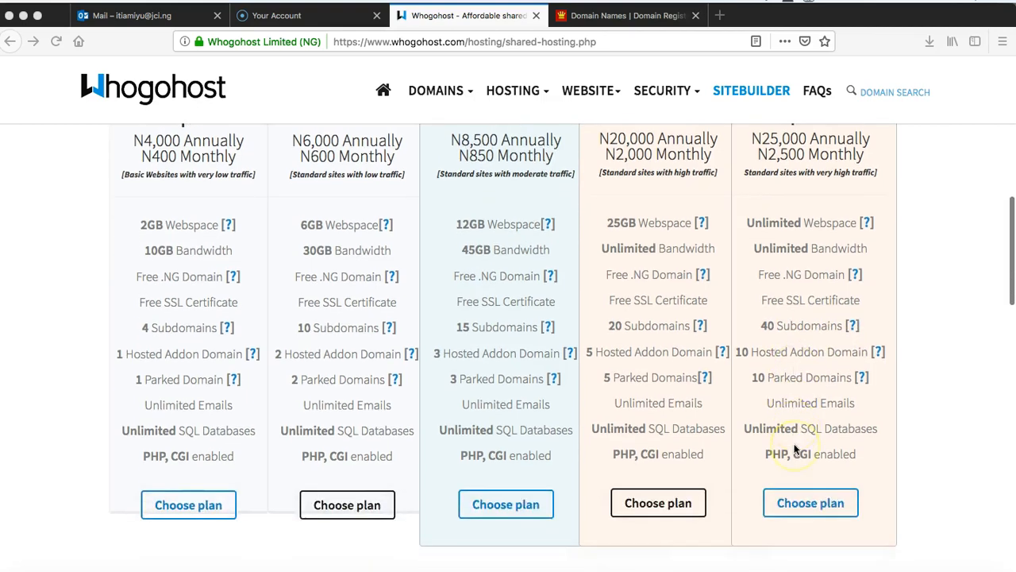
scroll(799, 385, up, 3)
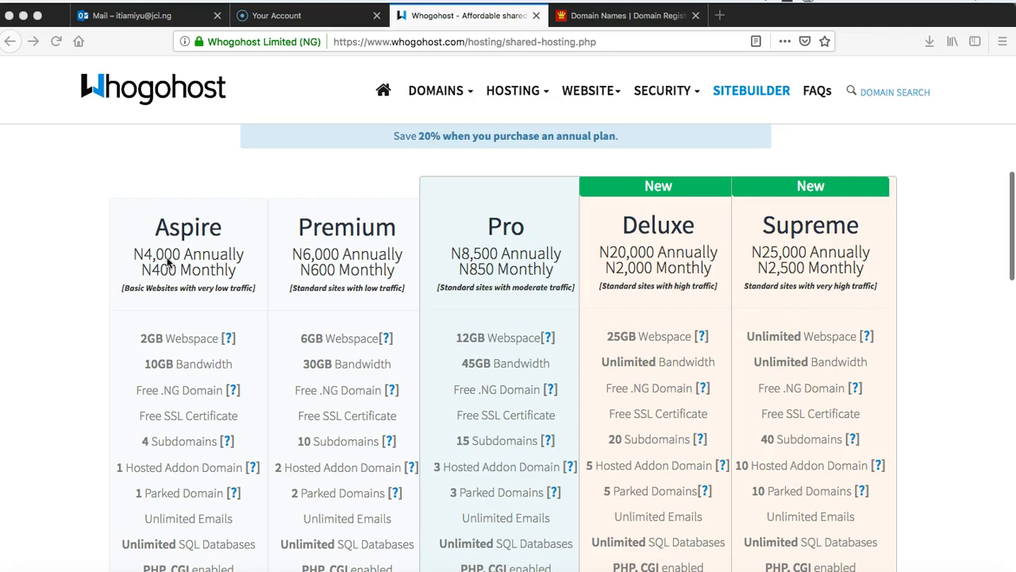
Choose the Aspire hosting plan and look over the options for assigning a domain to it
scroll(168, 262, down, 5)
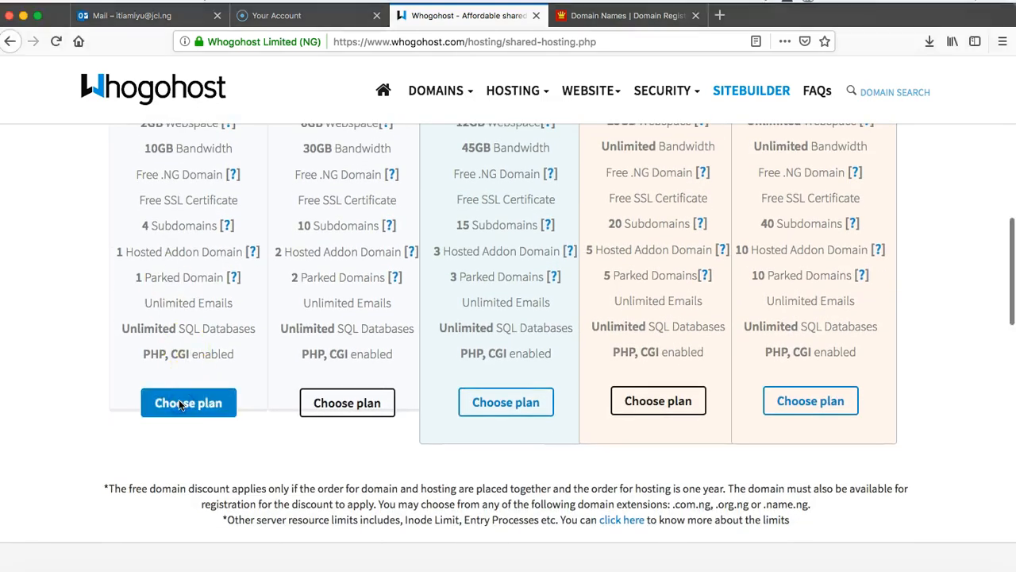
click(187, 407)
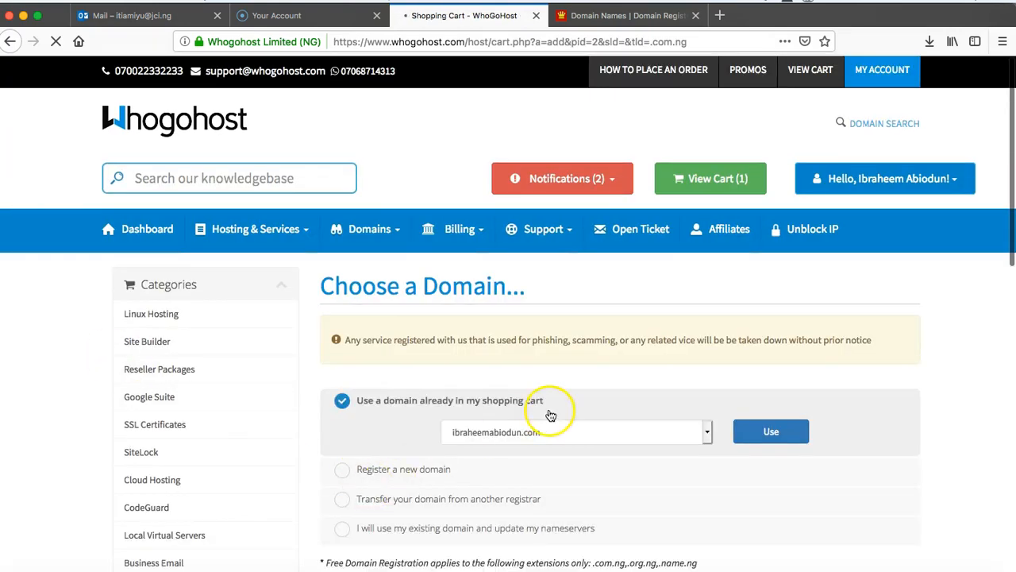
scroll(658, 447, down, 3)
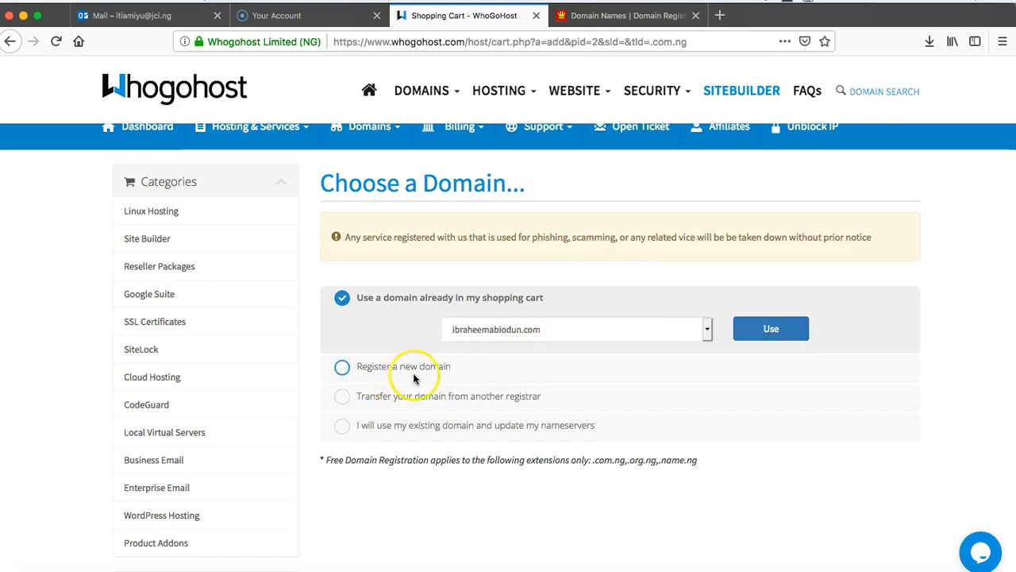
scroll(373, 424, down, 1)
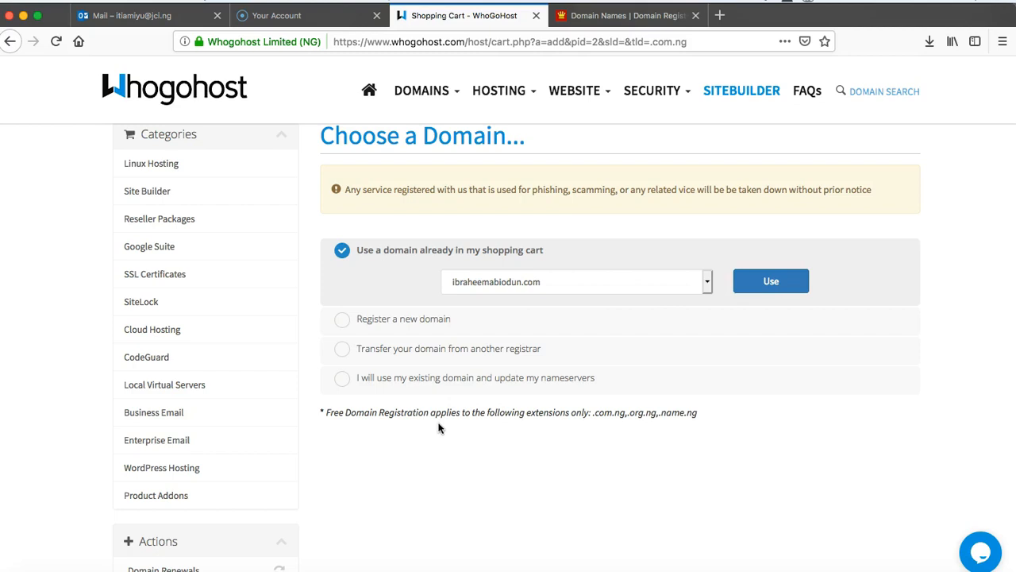
Check the course outline in Keynote, switch back to Firefox and load dreamhost.com in the DomainKing tab
click(382, 565)
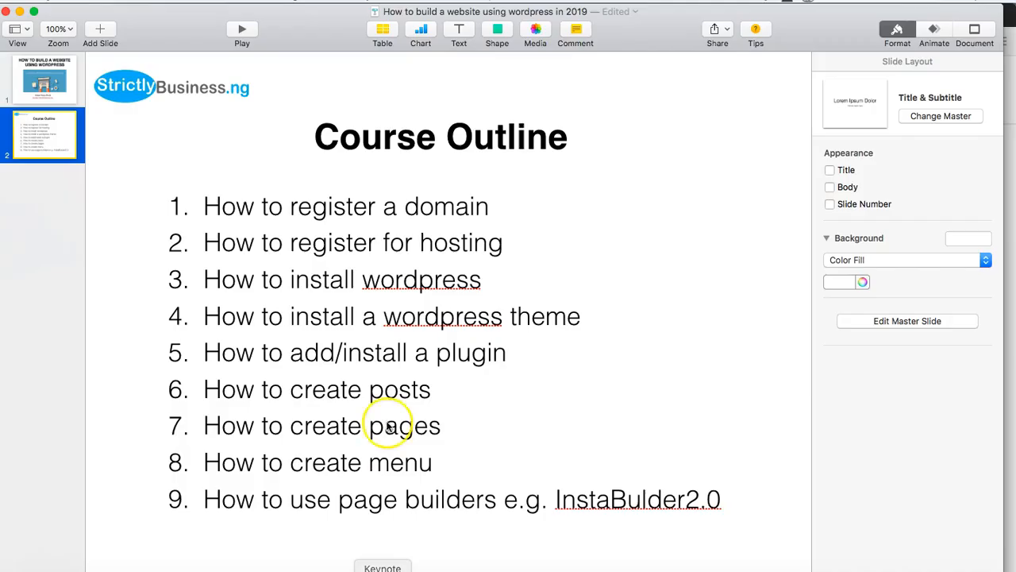
click(266, 569)
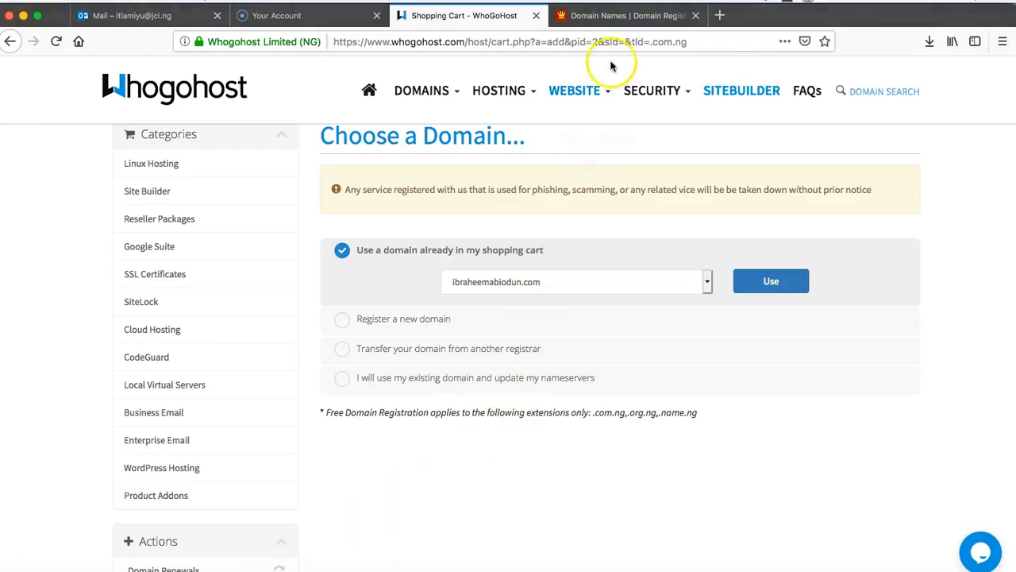
click(633, 22)
click(624, 34)
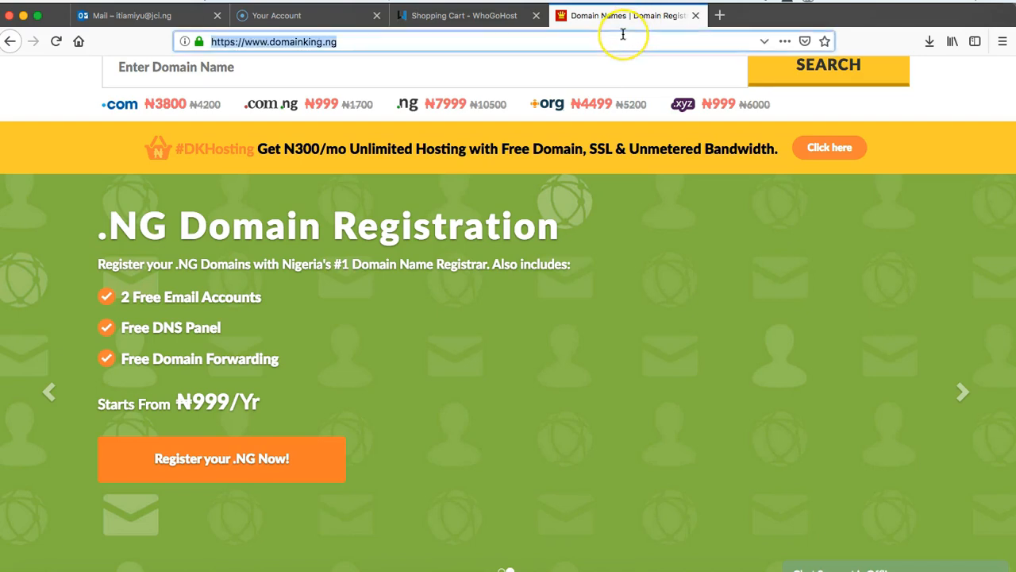
text(dream)
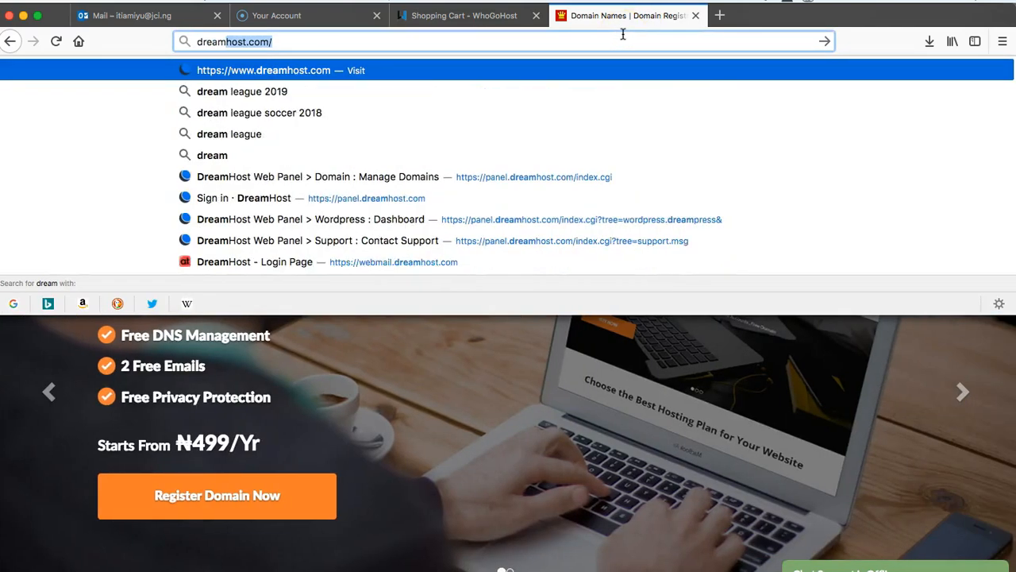
key(Return)
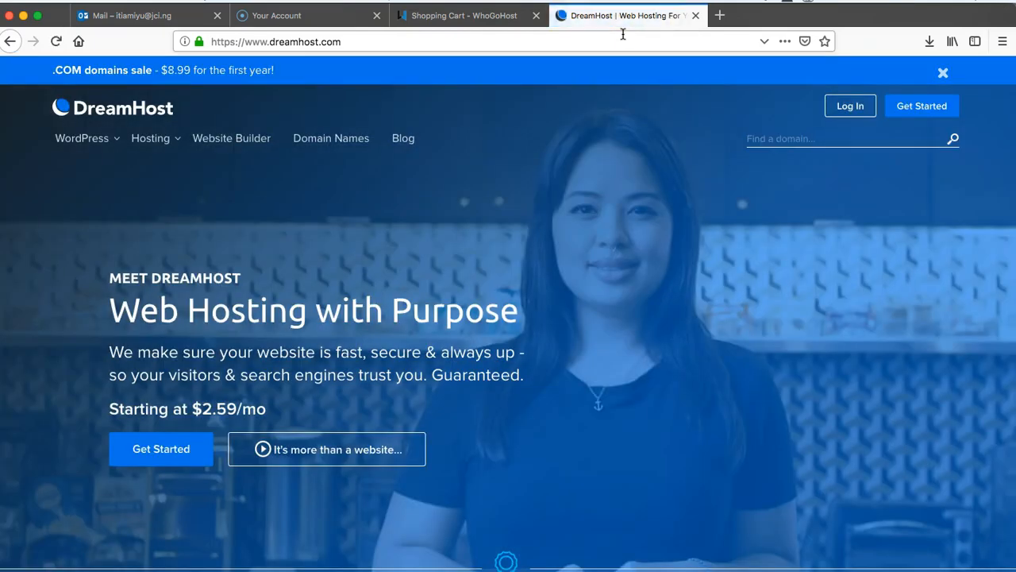
Return to the Whogohost tab and open the account's list of domains from the client area
click(465, 16)
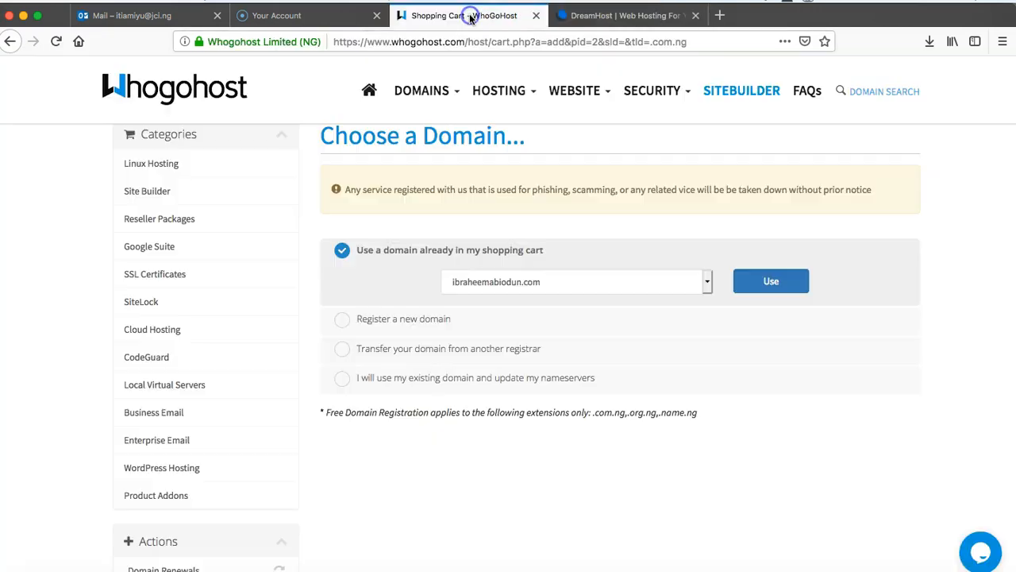
scroll(503, 257, up, 3)
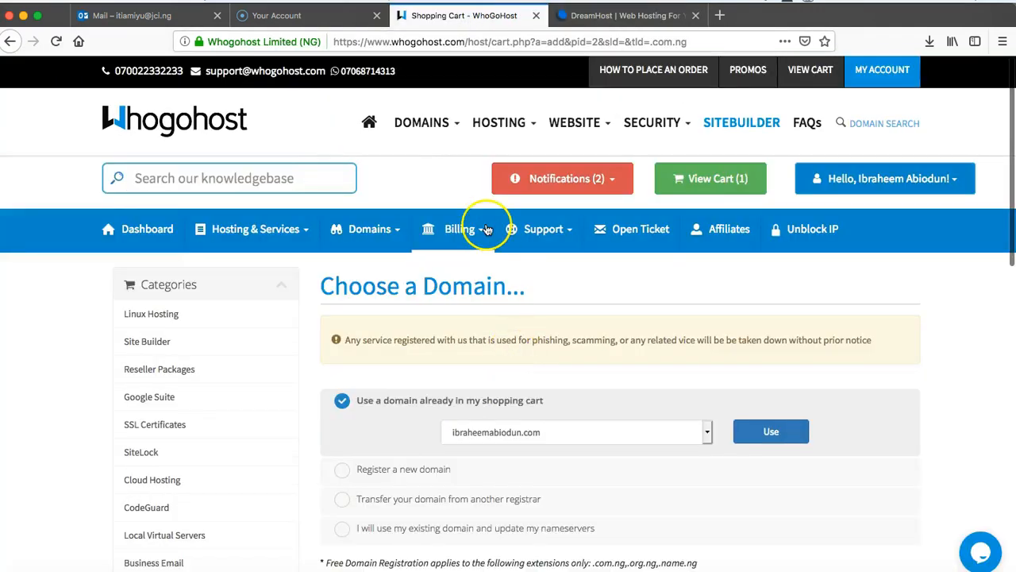
click(883, 70)
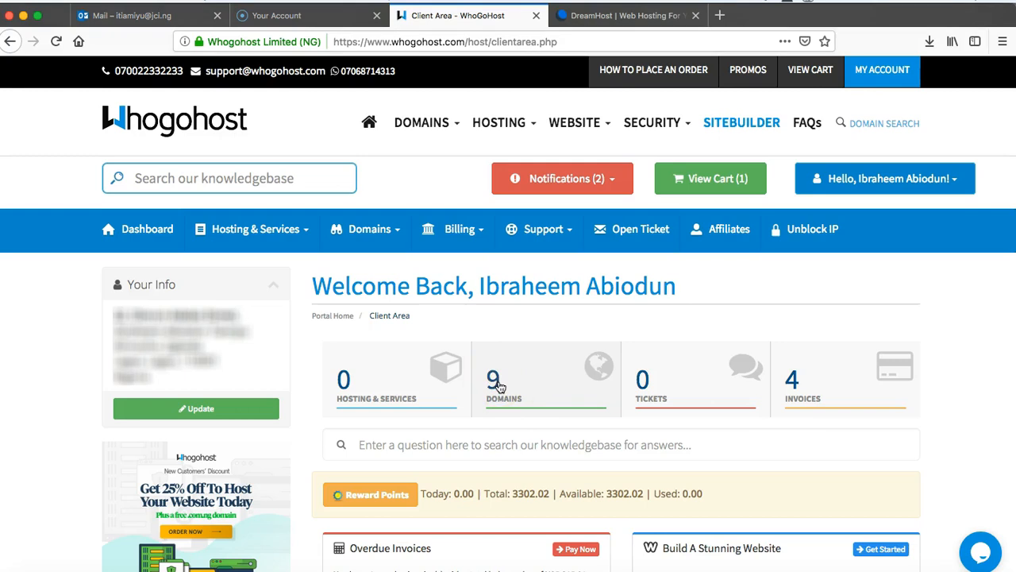
click(497, 386)
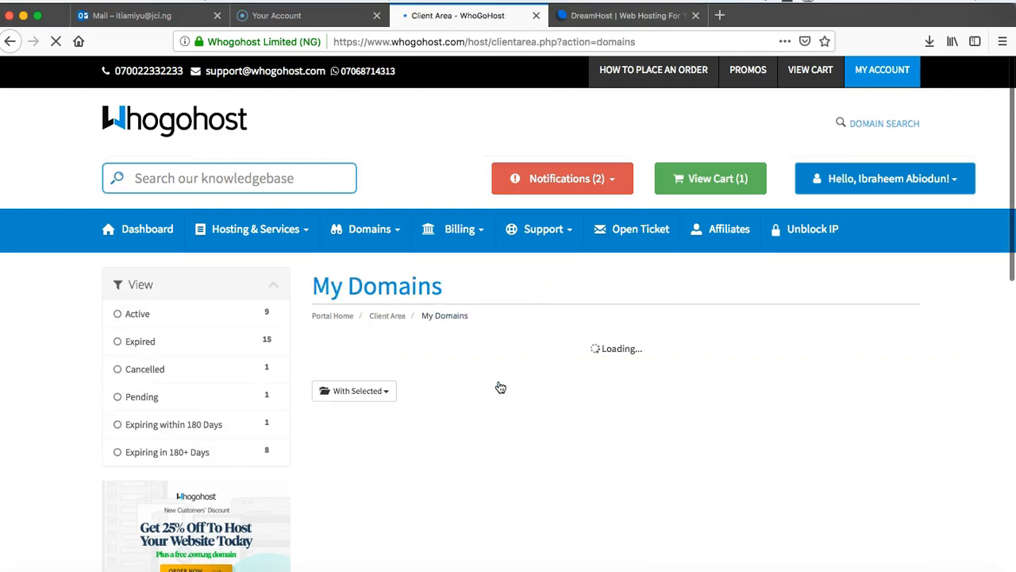
Look through the My Domains list with its registration dates, due dates, auto-renew settings and statuses
scroll(500, 386, down, 4)
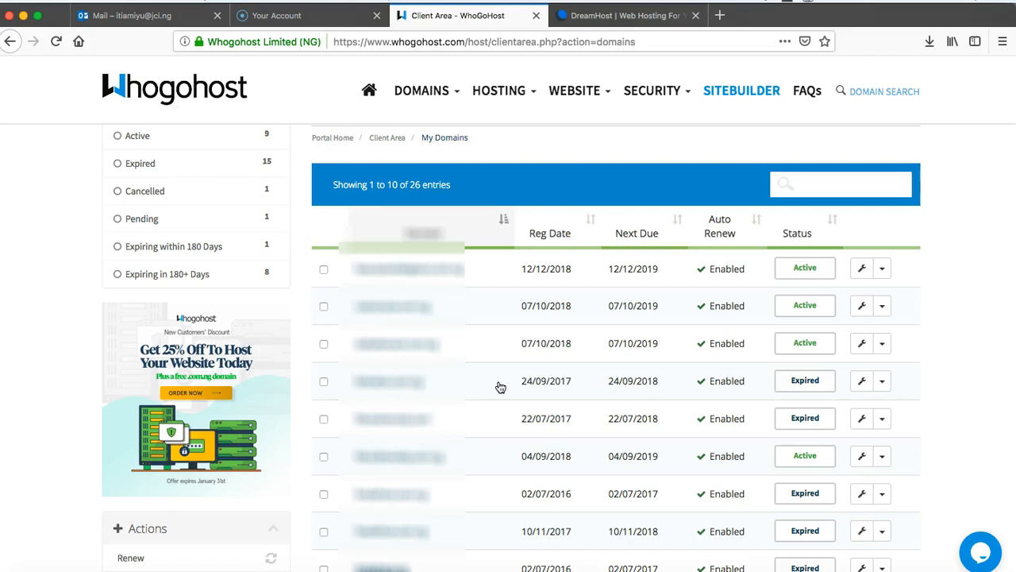
scroll(500, 387, up, 1)
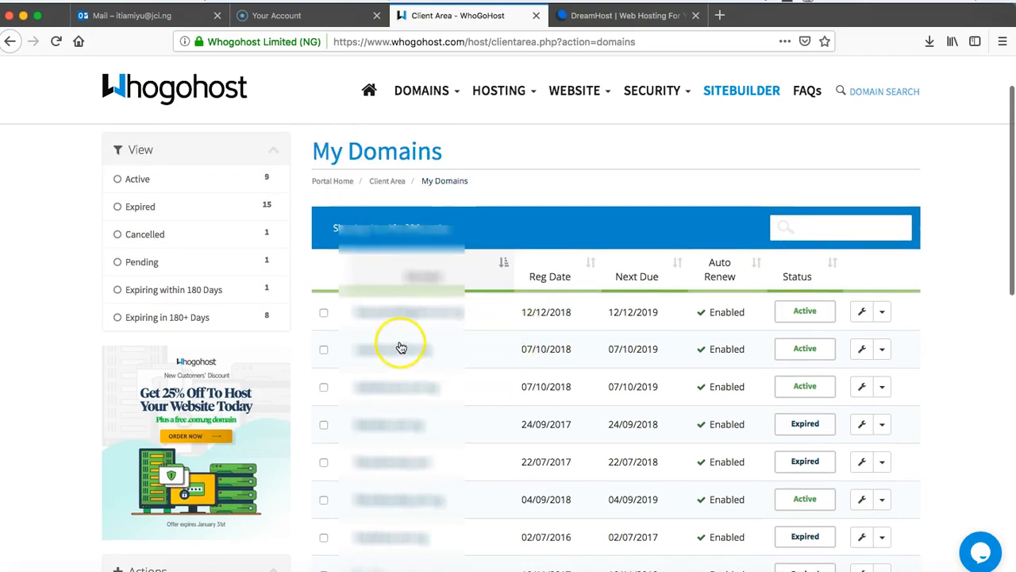
scroll(460, 401, down, 2)
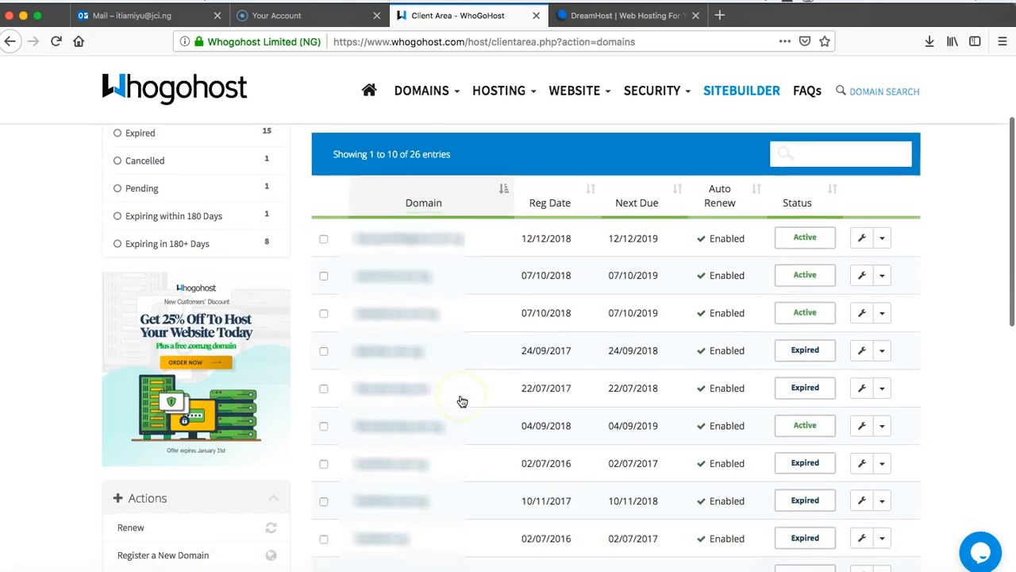
scroll(462, 401, down, 1)
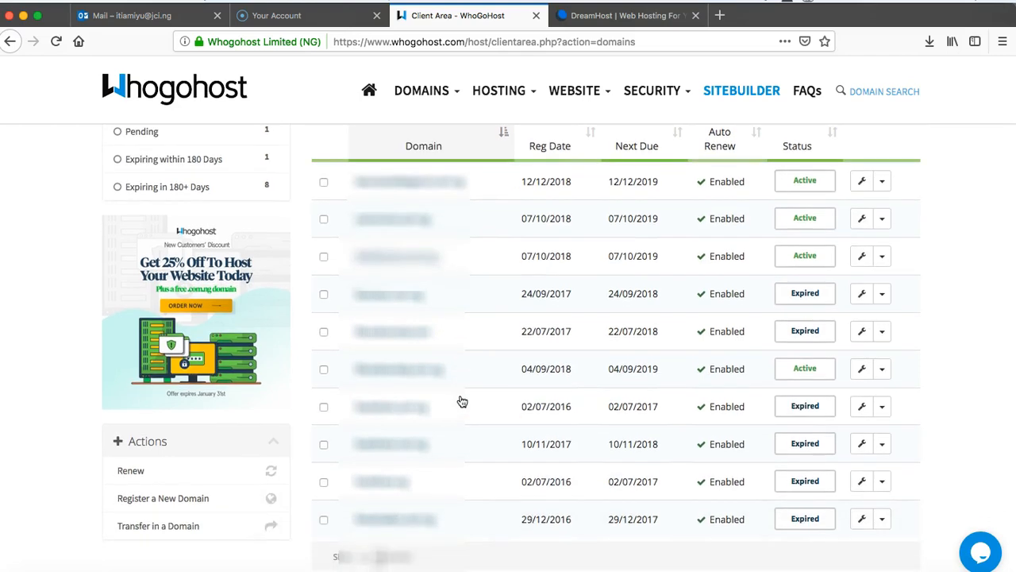
scroll(462, 401, up, 5)
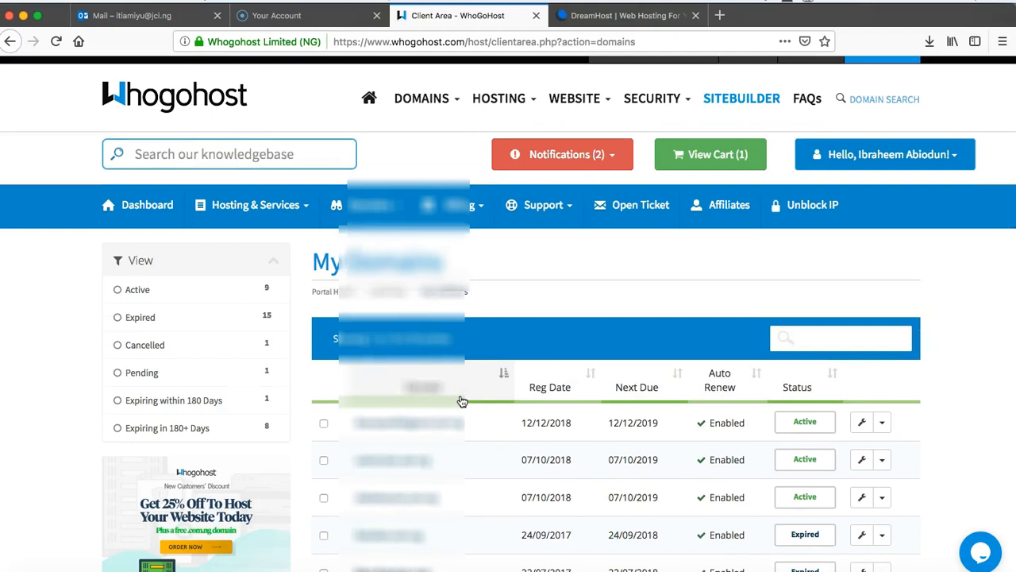
scroll(462, 401, down, 2)
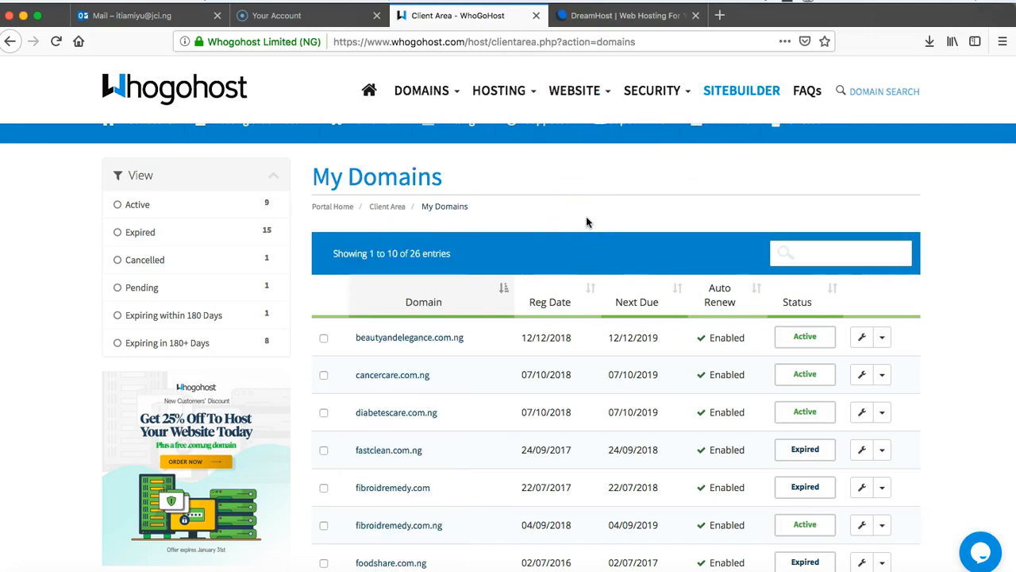
Log in to the DreamHost web panel to show Manage Domains, and collapse the Domains submenu
click(615, 14)
click(846, 107)
click(836, 152)
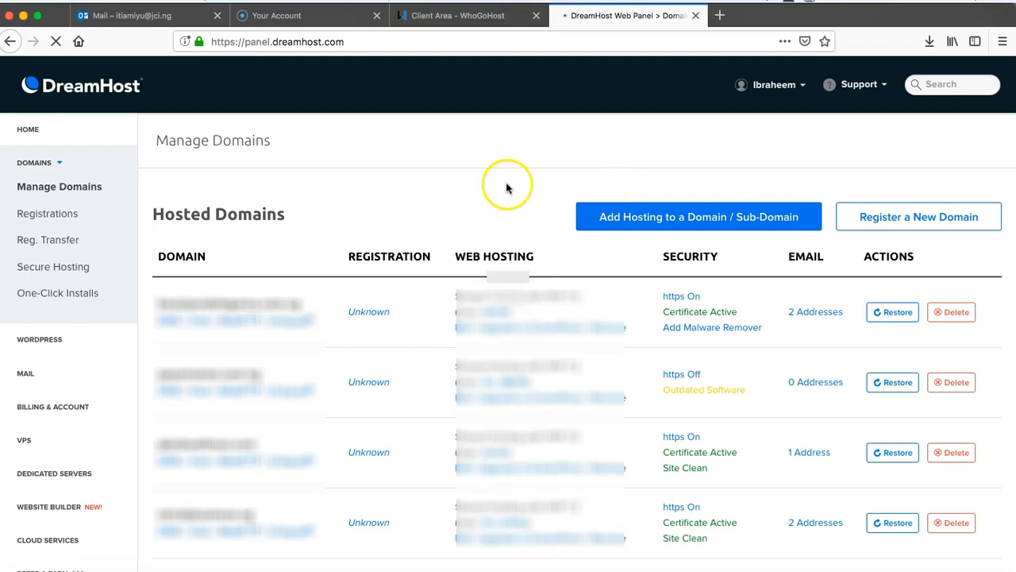
click(62, 163)
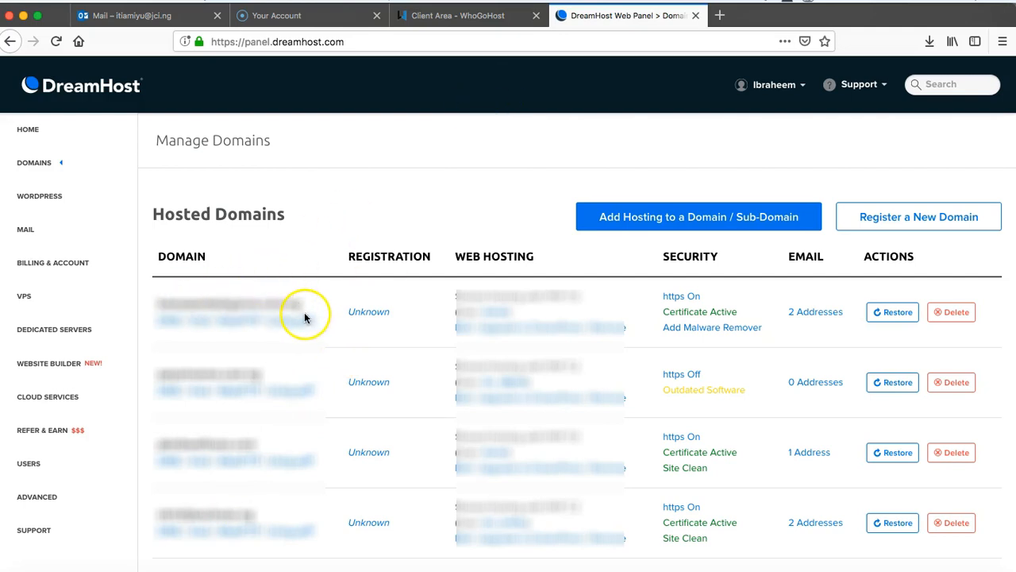
Compare the domains registered in the Whogohost account with the hosted domains in the DreamHost panel
click(482, 18)
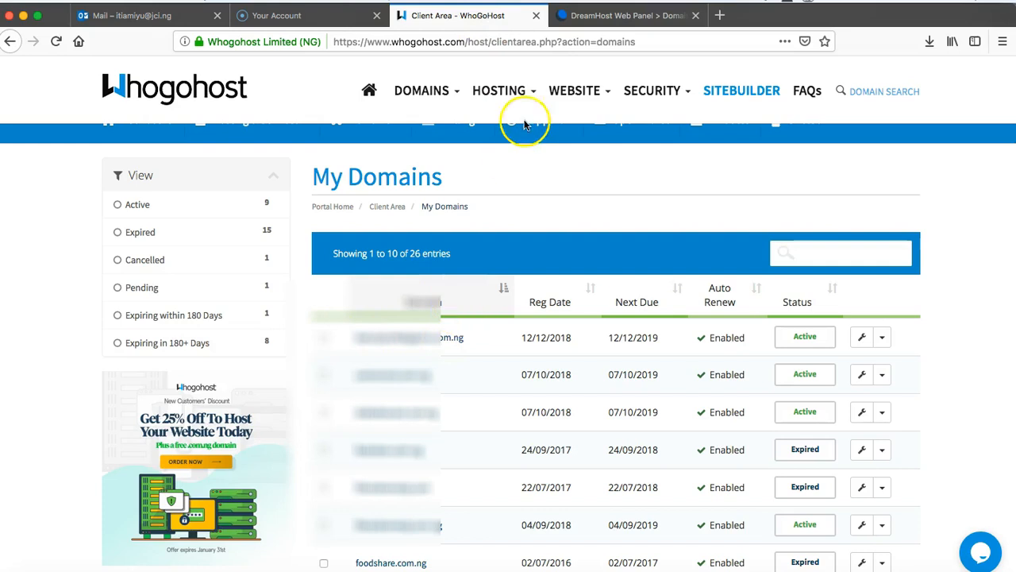
click(618, 19)
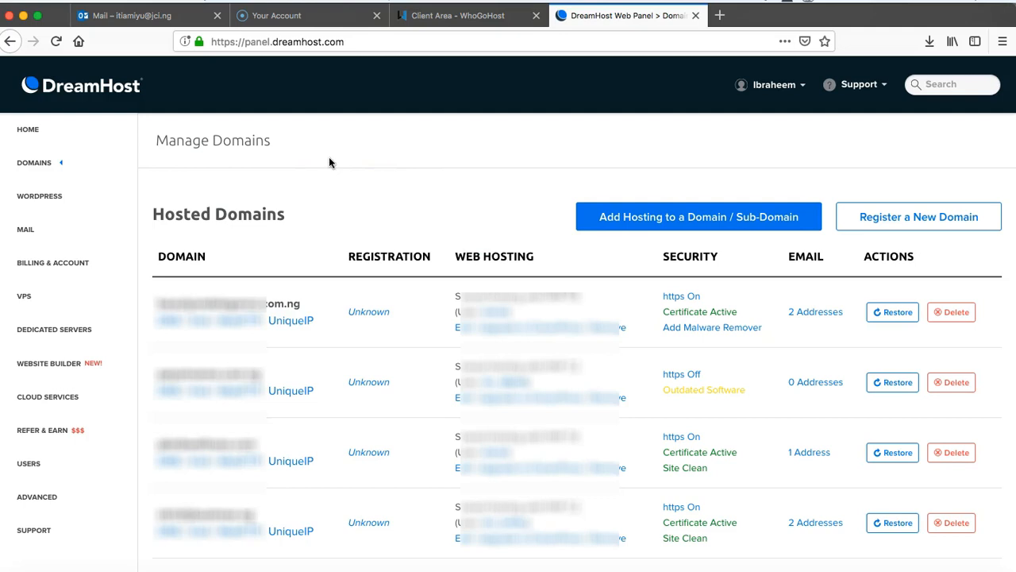
click(409, 17)
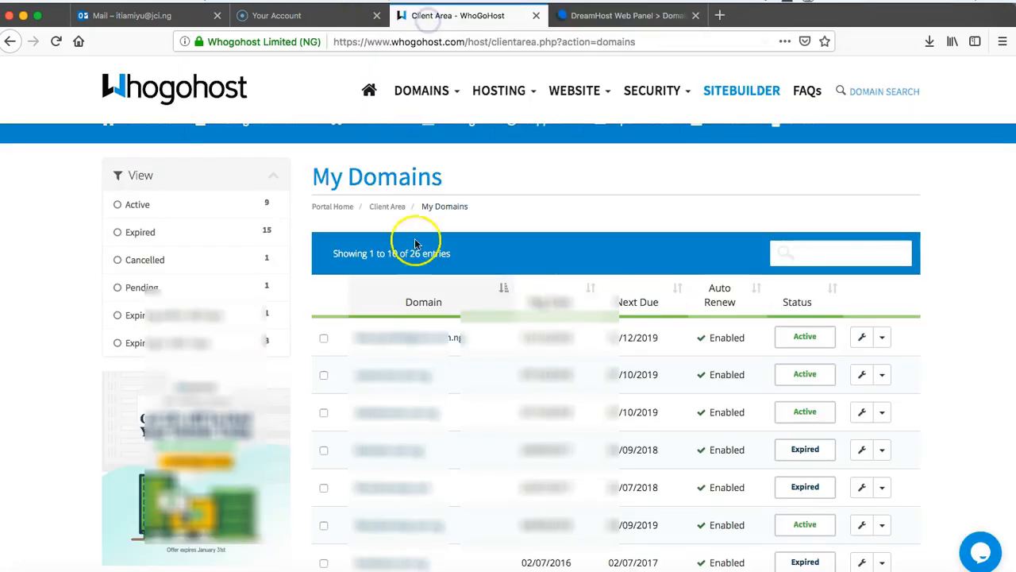
click(596, 23)
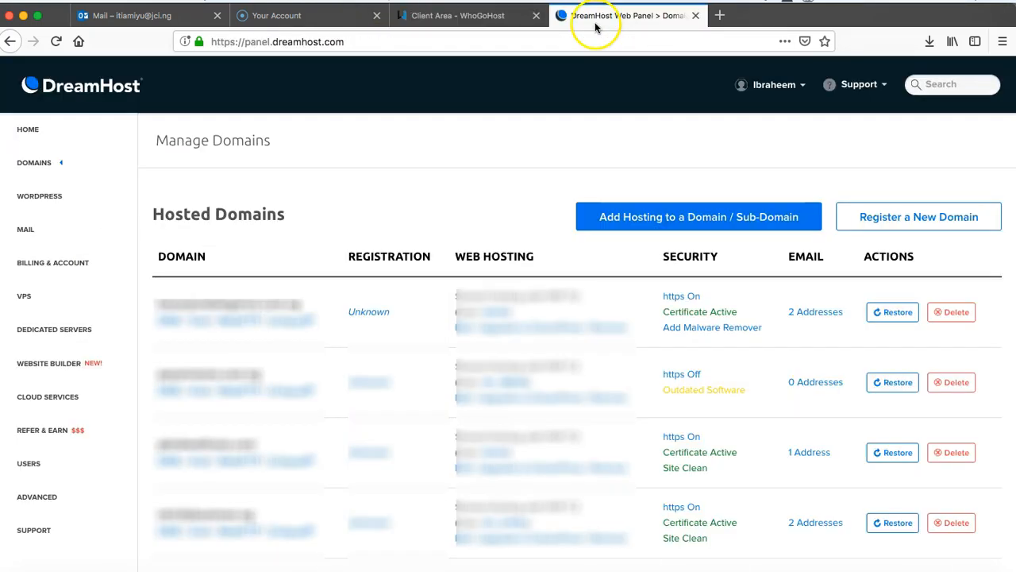
Open the DreamHost website in a new tab and go to its Hosting plans page
click(720, 15)
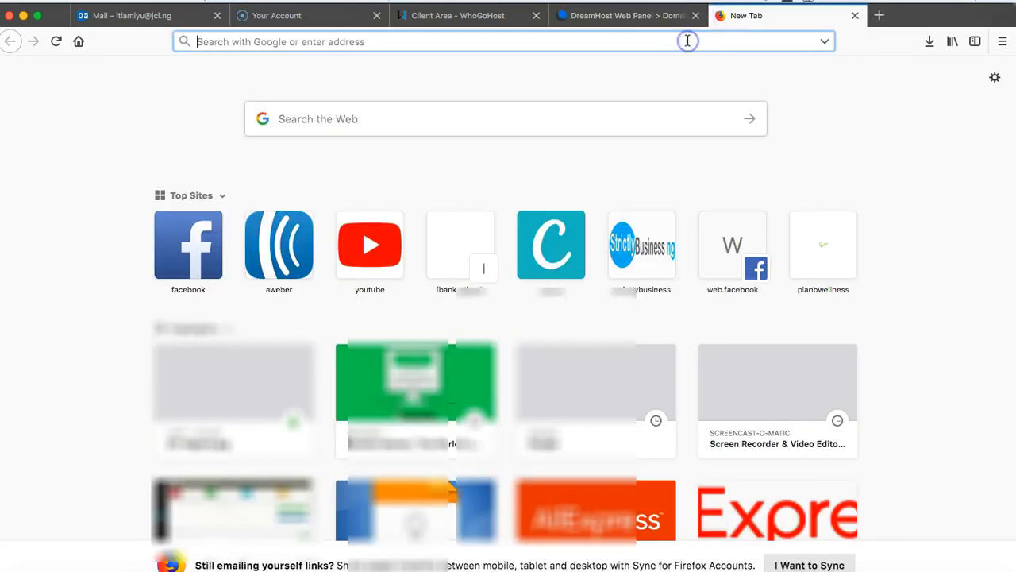
text(dream)
key(Return)
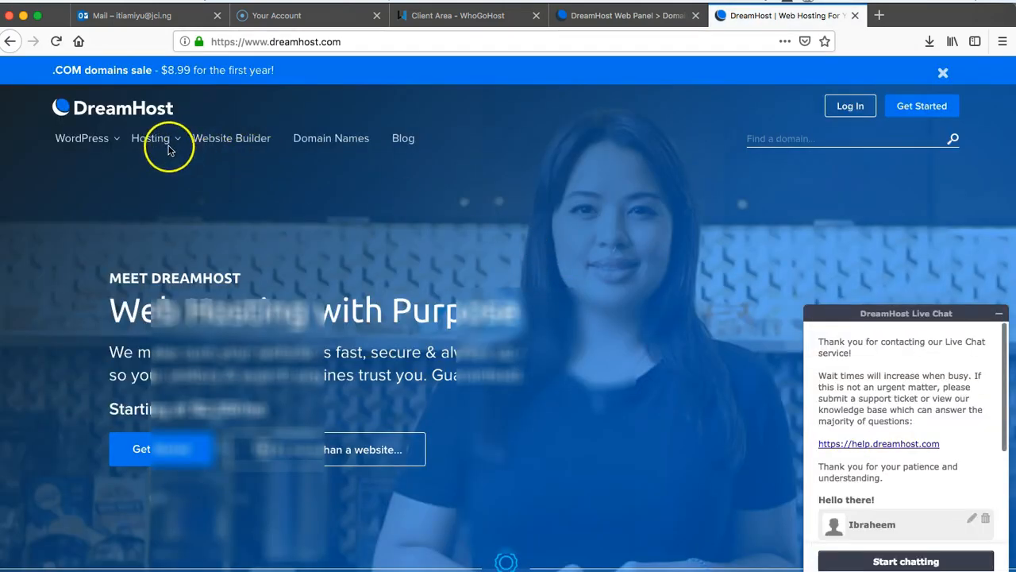
mouse_move(154, 140)
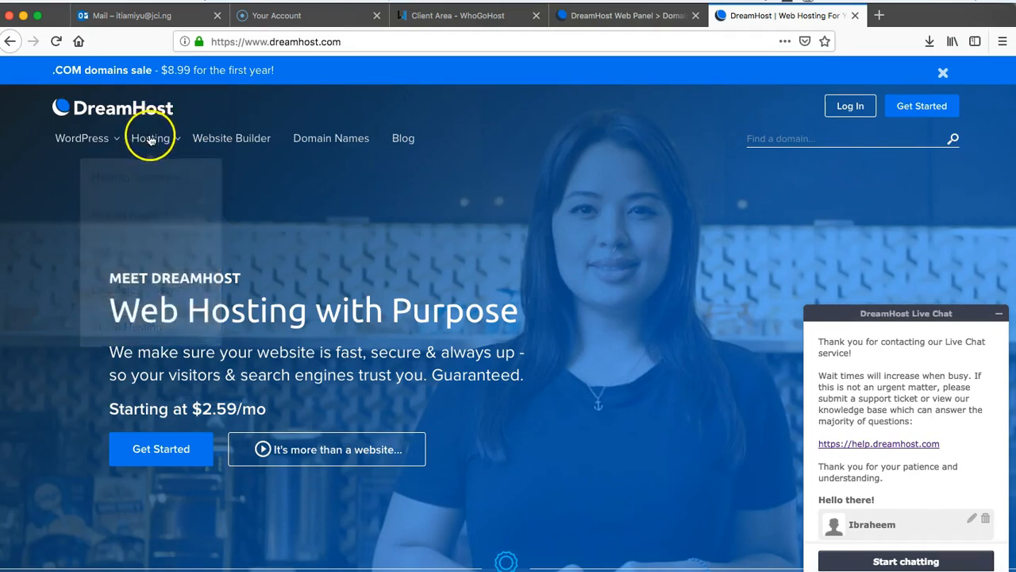
click(150, 139)
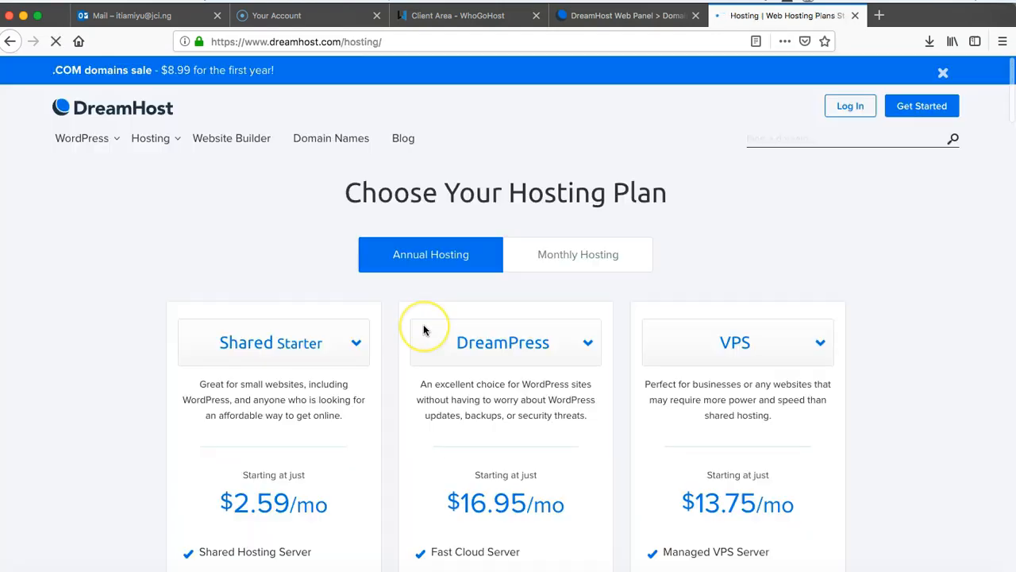
Review the prices and features of DreamHost's Shared Starter, DreamPress and VPS annual hosting plans
scroll(423, 326, down, 3)
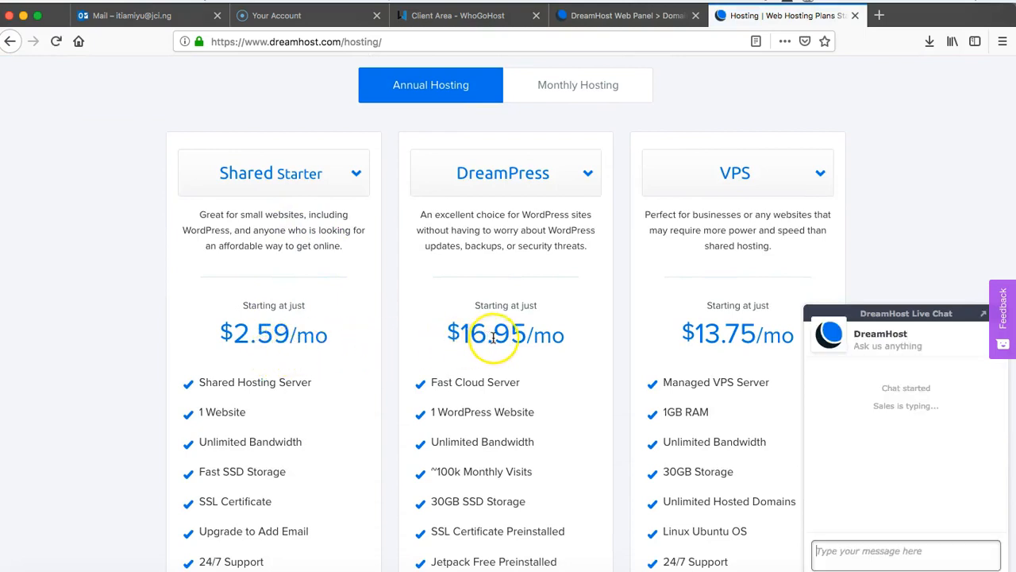
scroll(743, 338, down, 1)
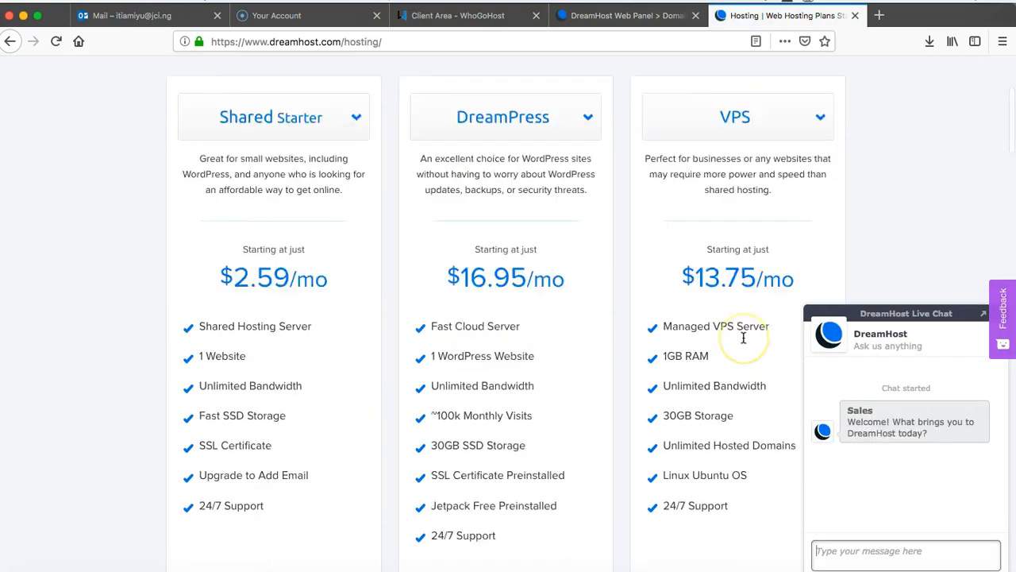
scroll(743, 338, down, 5)
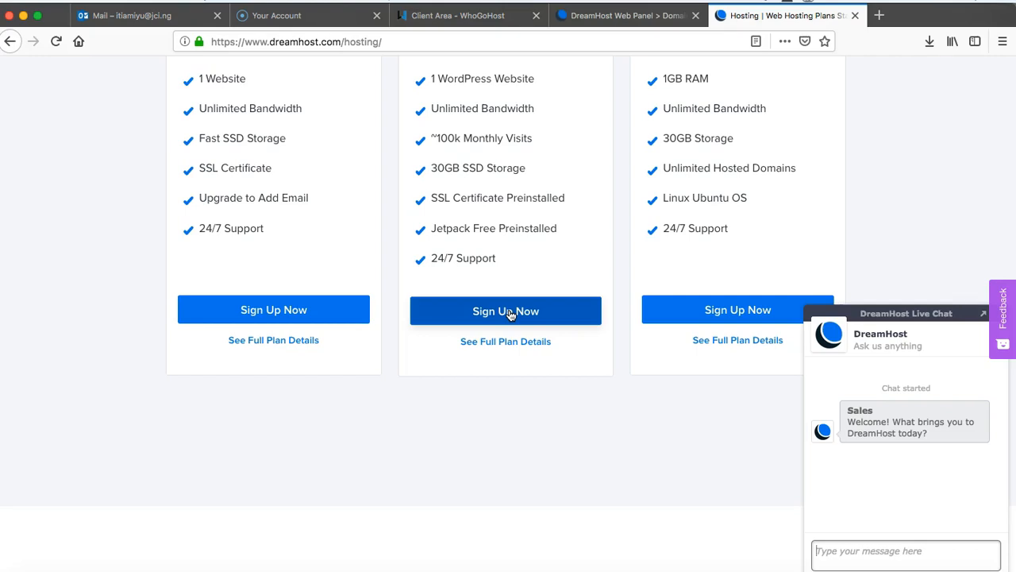
scroll(511, 315, up, 6)
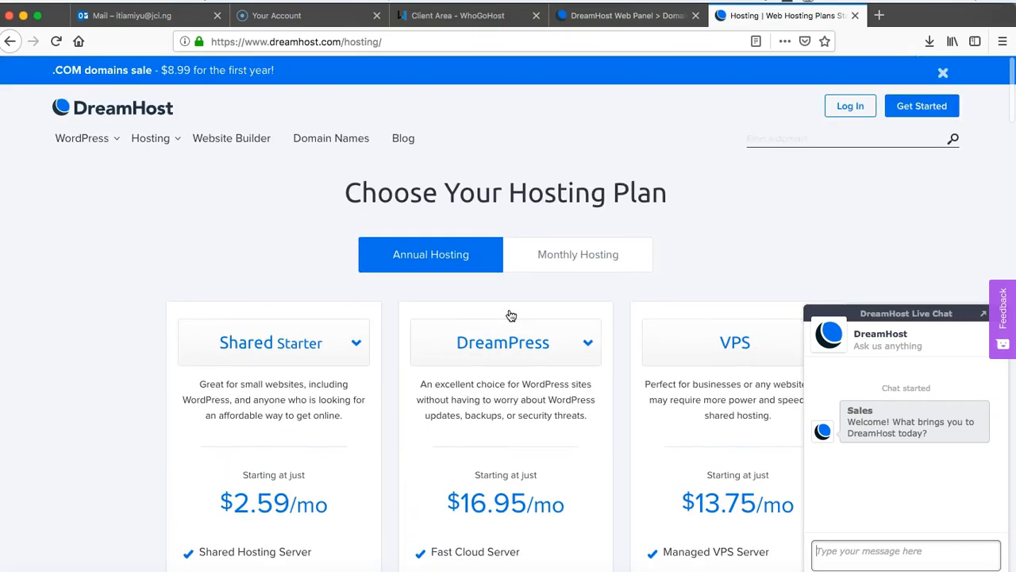
Return to the Whogohost My Domains list and open nameserver management for cancercare.com.ng, the second domain listed
click(617, 18)
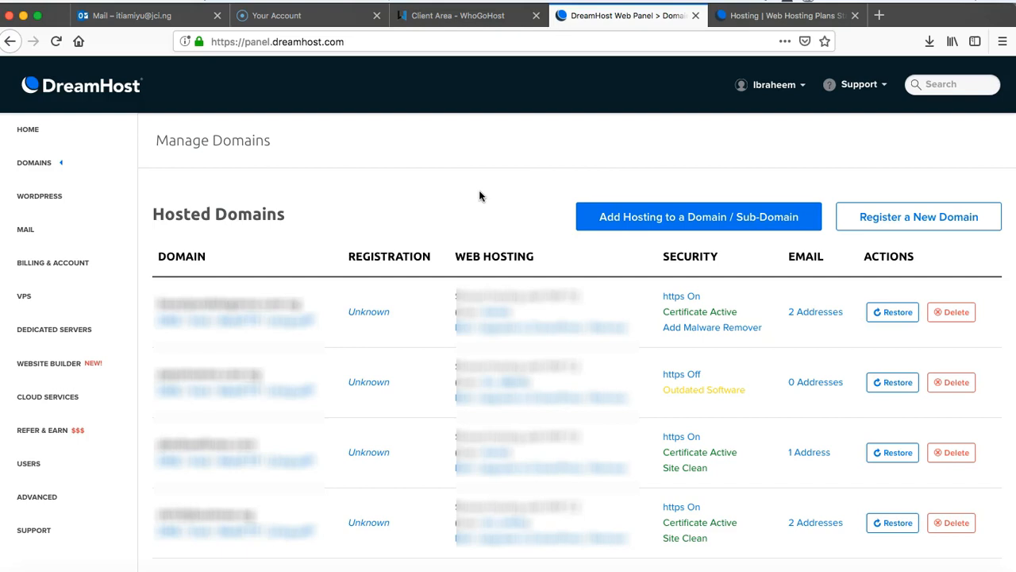
click(447, 21)
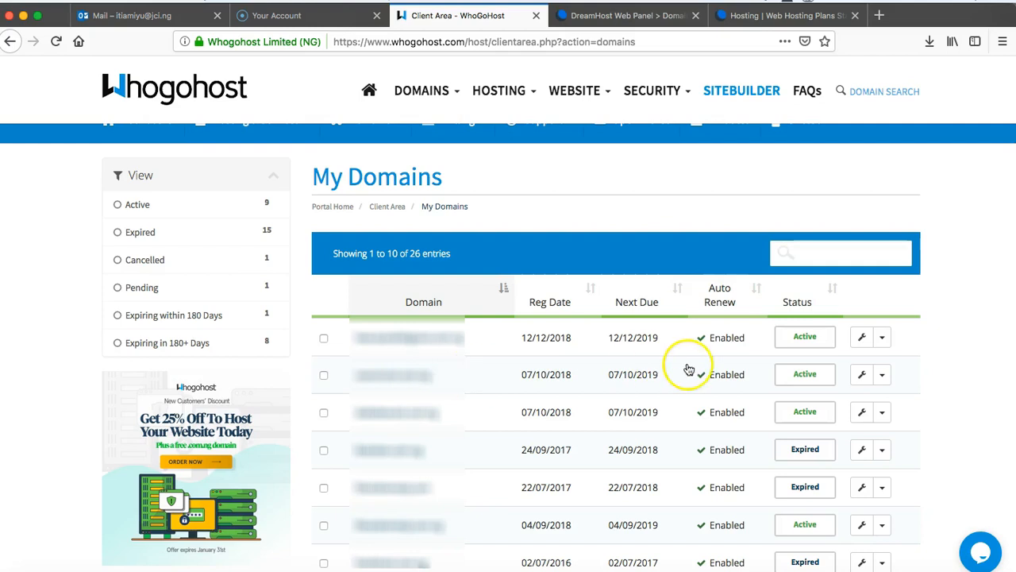
click(885, 378)
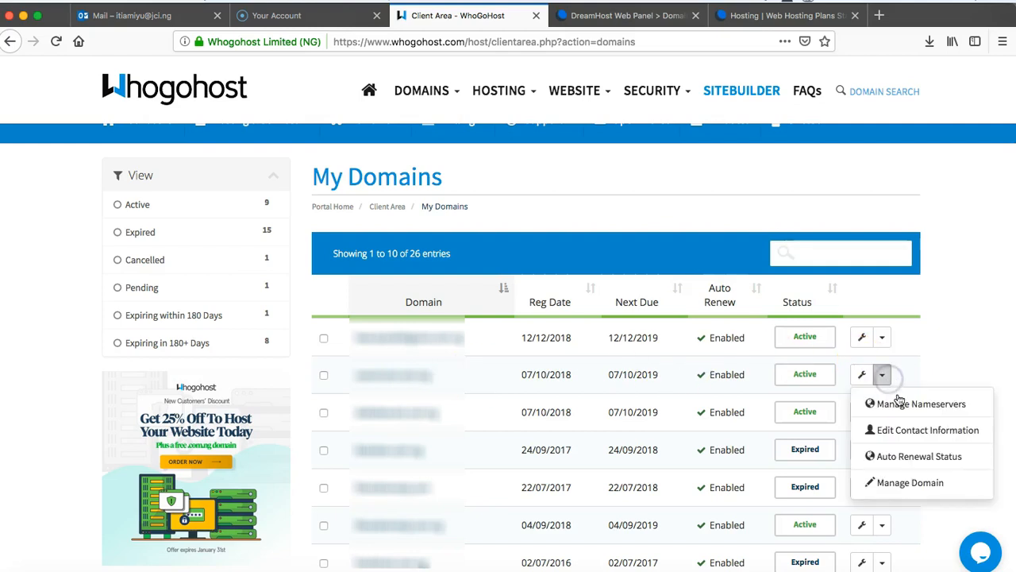
click(904, 403)
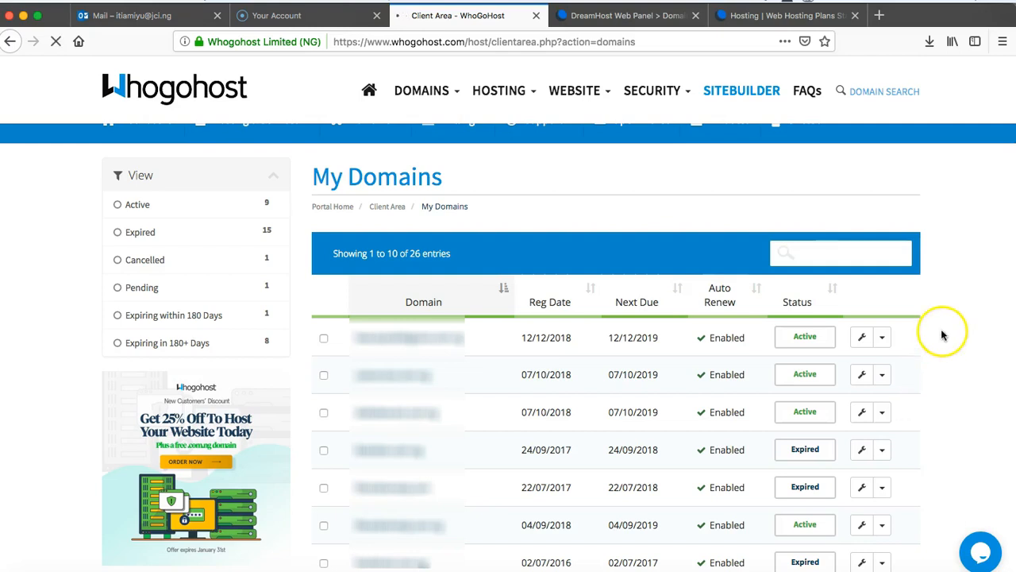
View the DreamHost panel's hosted domains and the DreamHost hosting plans page again
click(627, 15)
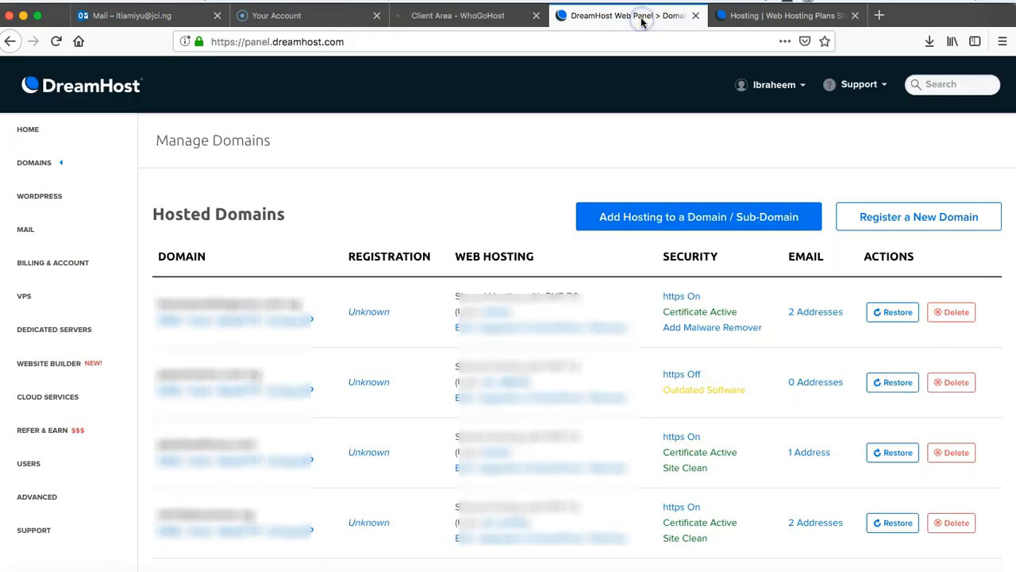
click(742, 16)
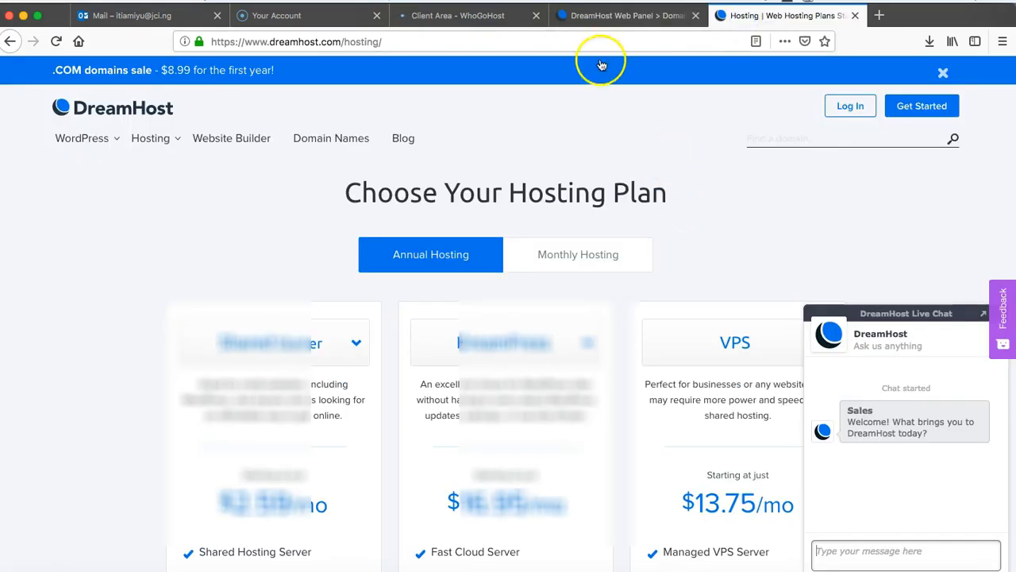
click(583, 16)
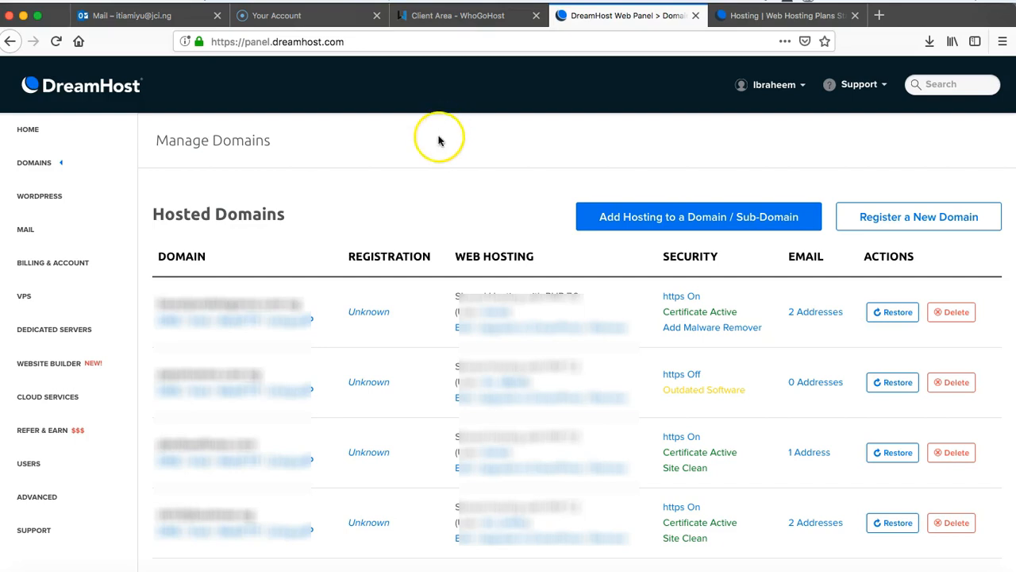
Examine cancercare.com.ng's nameserver settings on Whogohost, switching to default nameservers and back to custom nameservers
click(481, 27)
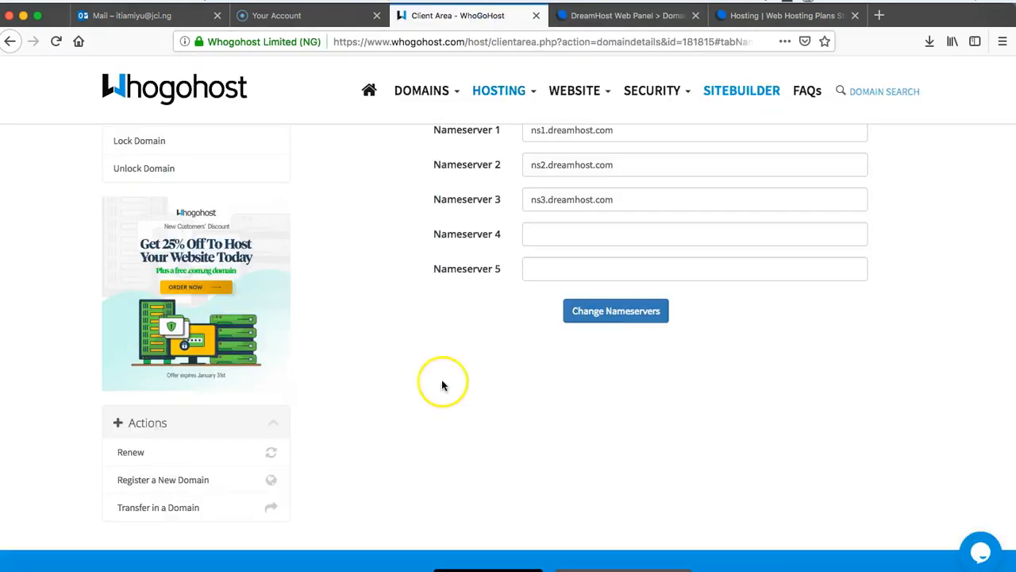
scroll(442, 386, up, 5)
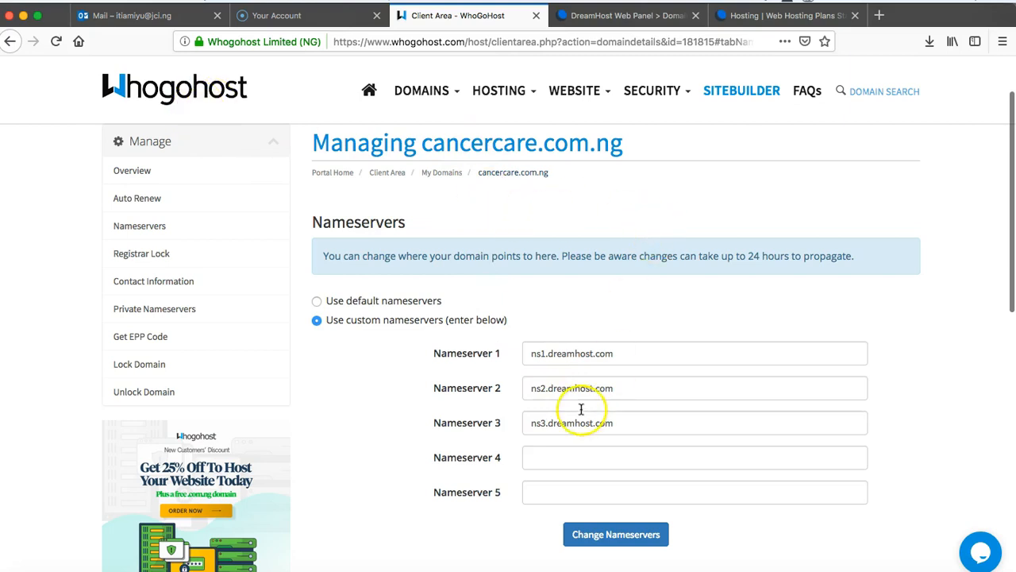
click(318, 301)
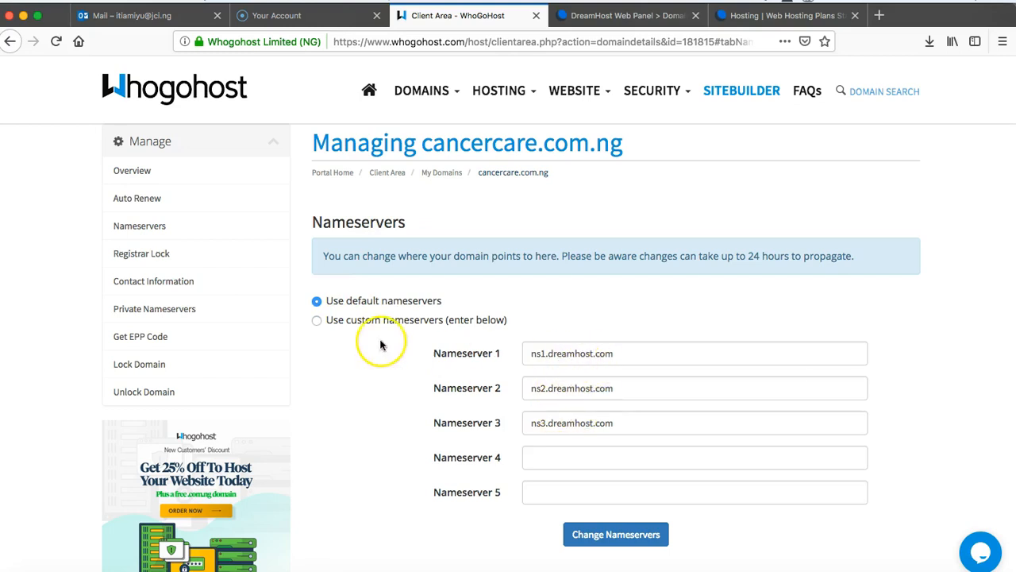
click(317, 320)
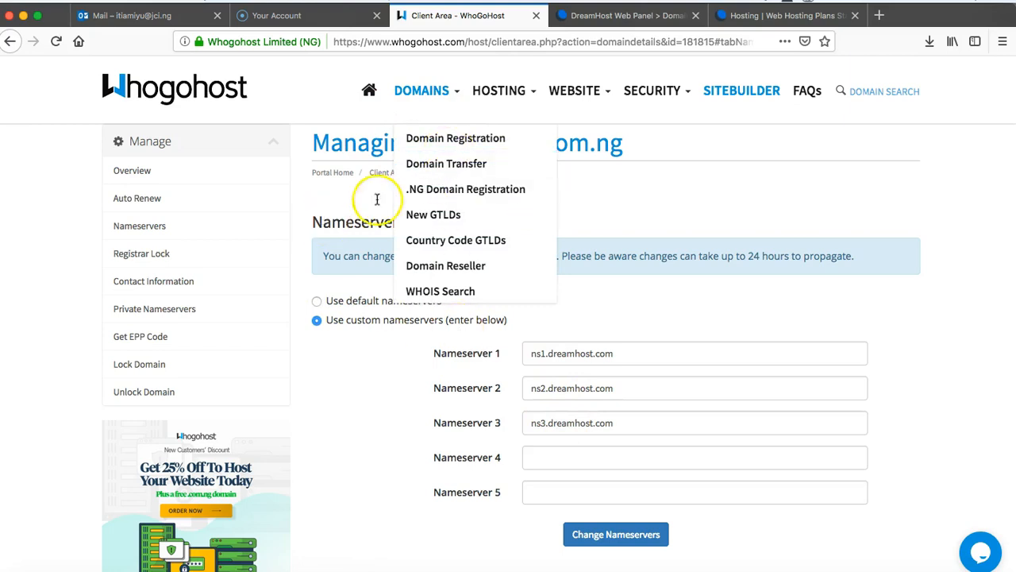
Return to the My Domains list from the cancercare.com.ng management page
scroll(624, 214, up, 3)
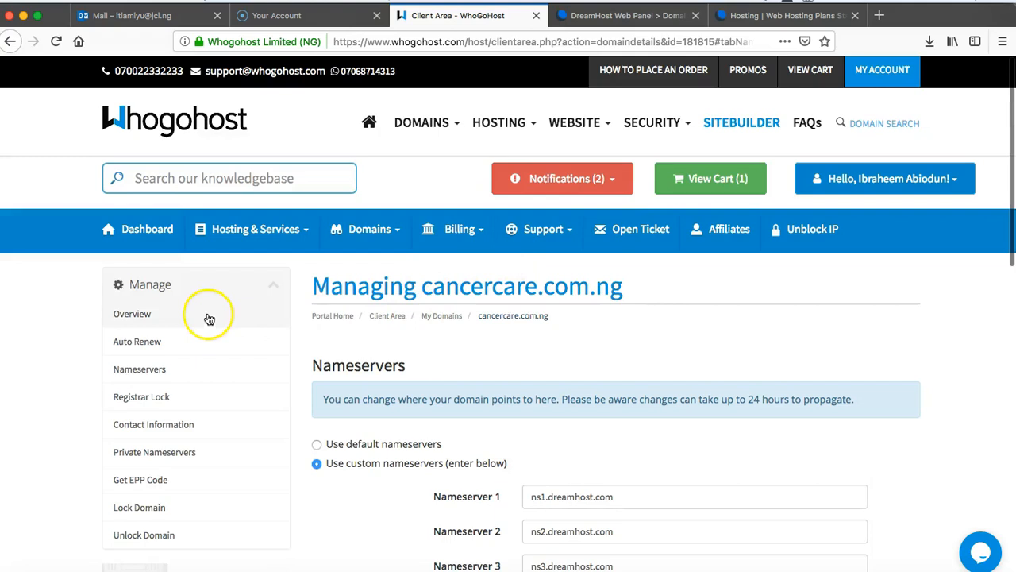
click(395, 229)
click(373, 270)
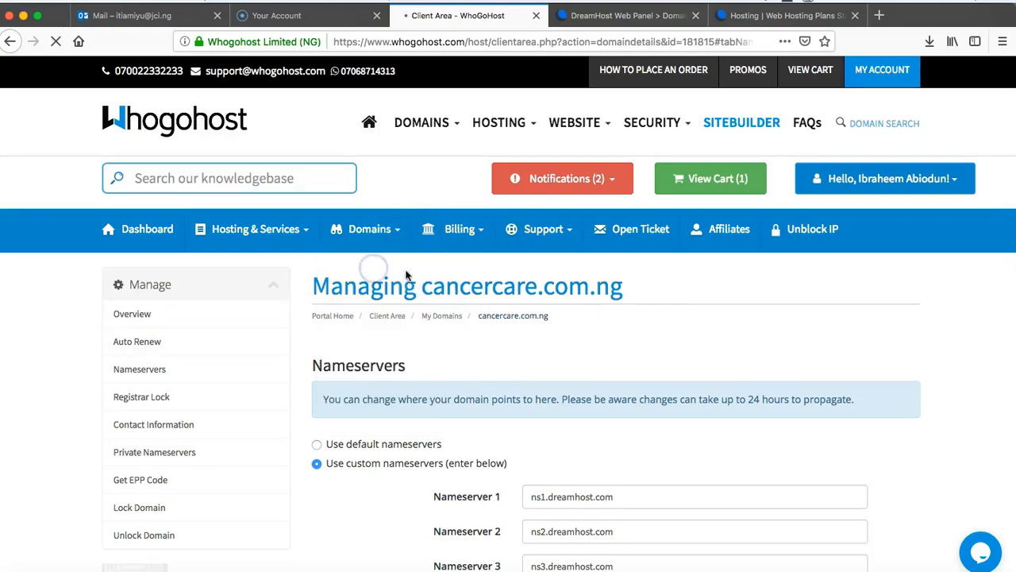
scroll(637, 334, down, 3)
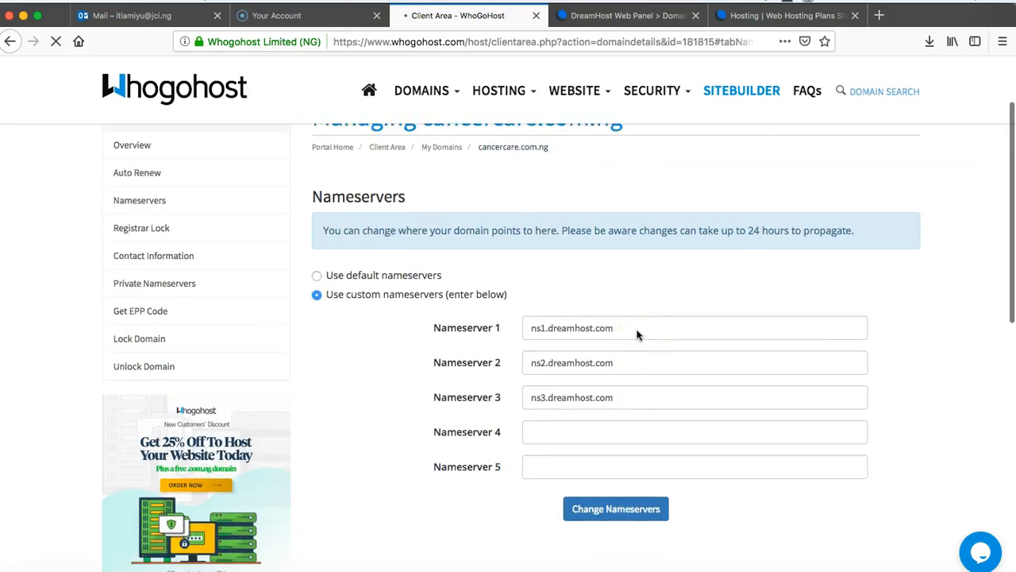
scroll(637, 333, up, 3)
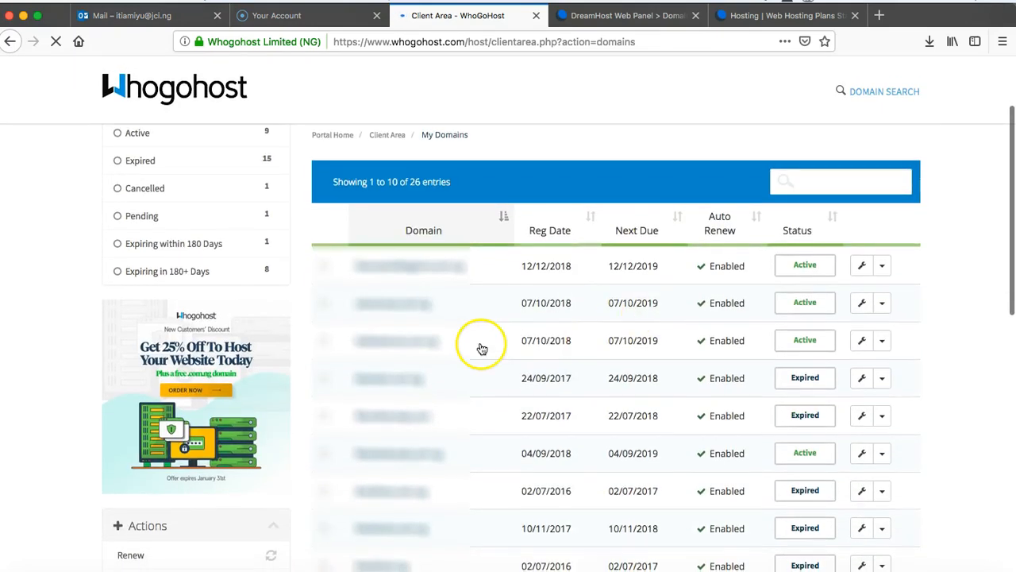
Open nameserver management for diabetescare.com.ng, the third domain listed, in a new tab and return to the domain list
click(881, 343)
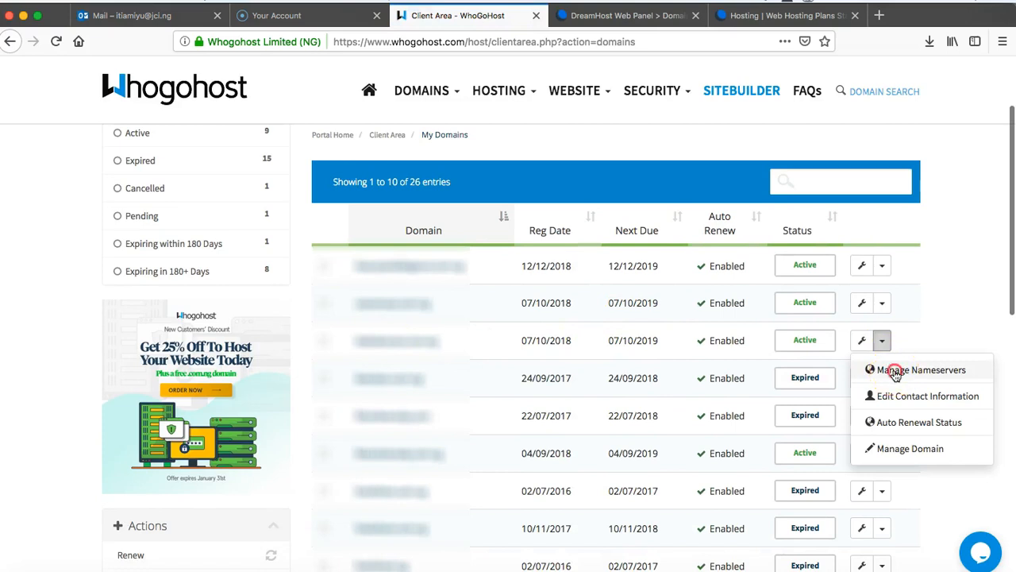
right_click(895, 373)
click(832, 371)
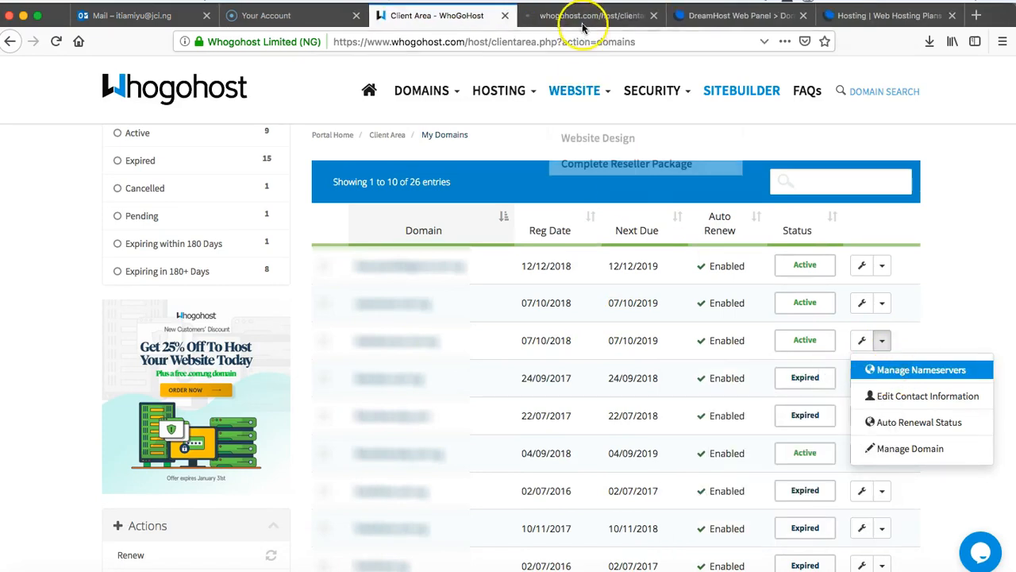
click(587, 15)
click(449, 17)
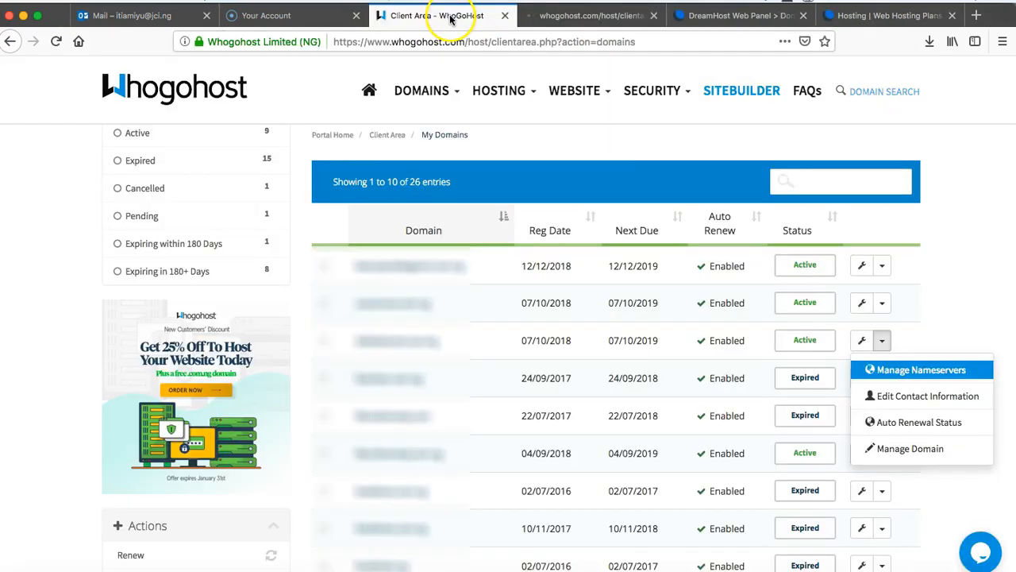
Open nameserver management for the second listed domain, cancercare.com.ng, in the current tab
click(999, 303)
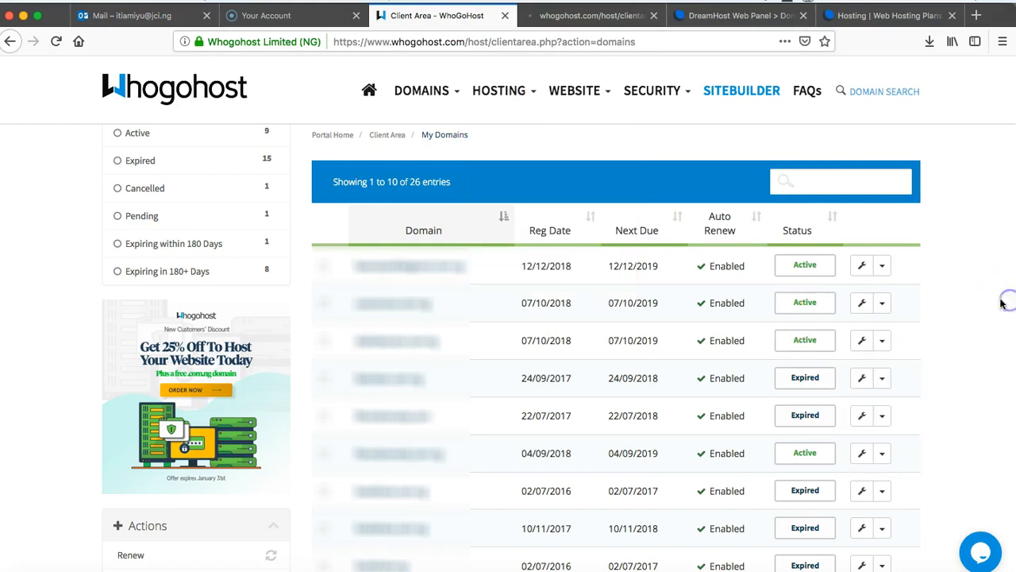
click(883, 304)
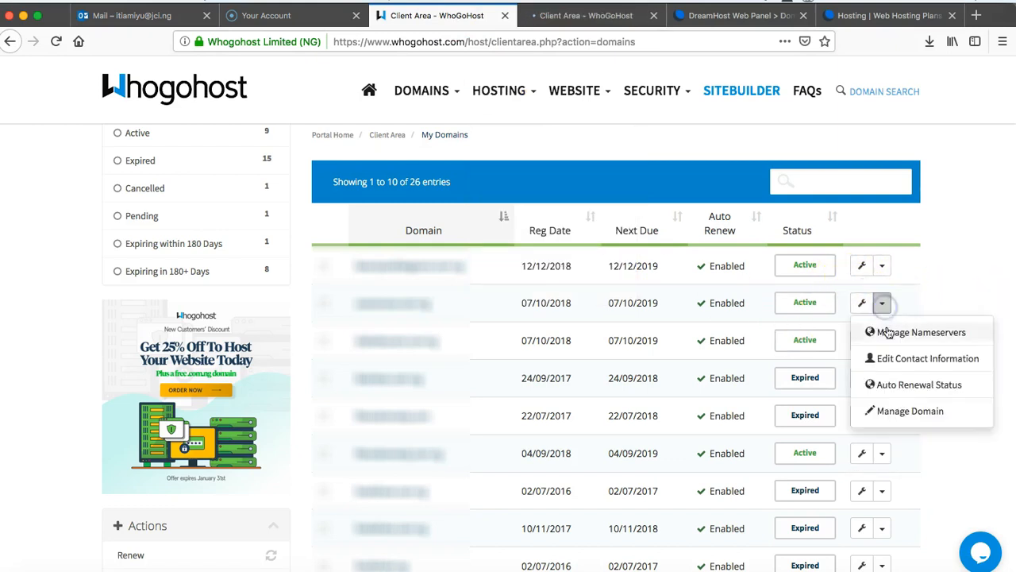
click(894, 334)
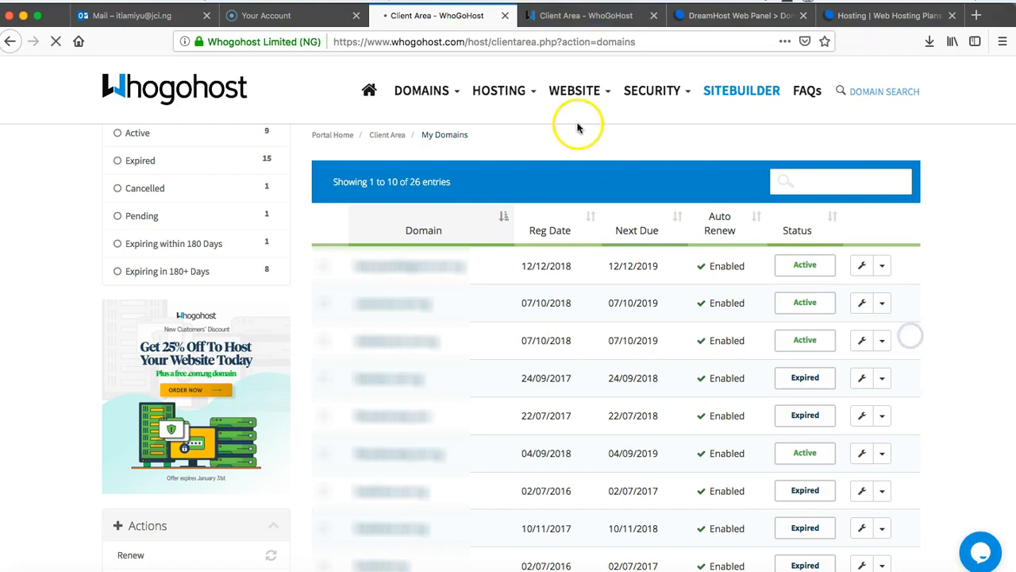
Examine the default nameserver settings of diabetescare.com.ng in its own tab
click(573, 17)
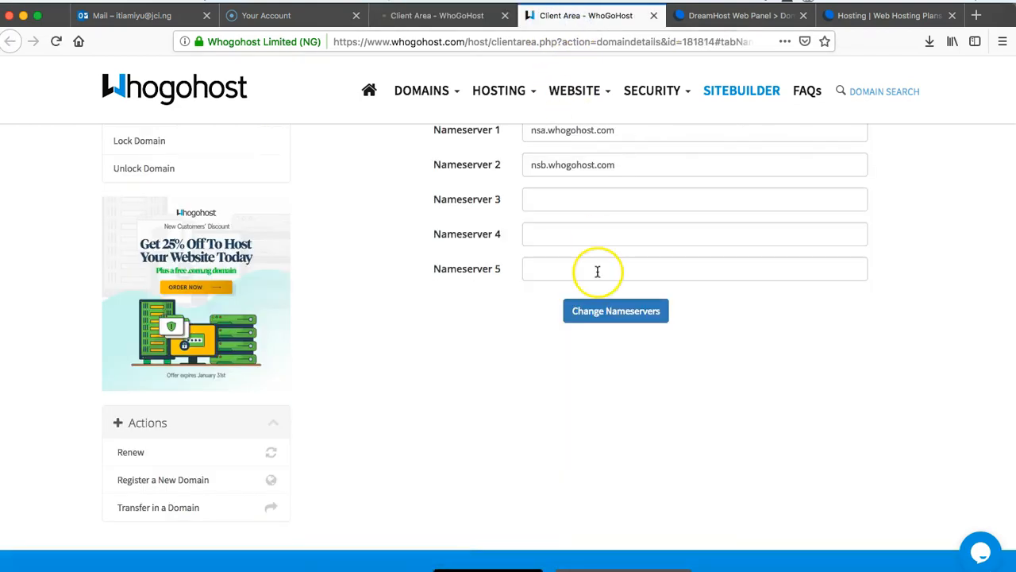
scroll(597, 270, up, 4)
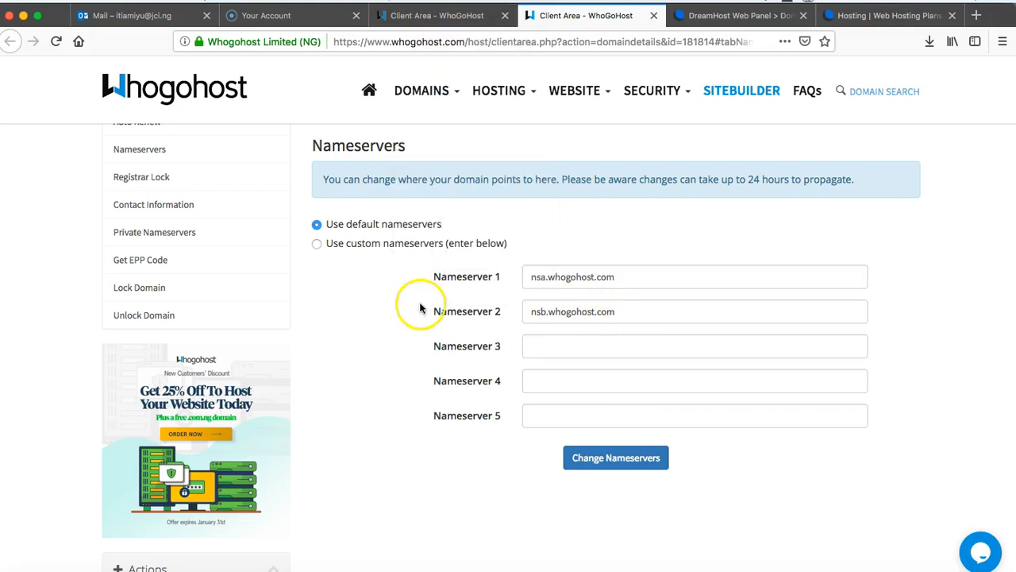
scroll(381, 324, up, 2)
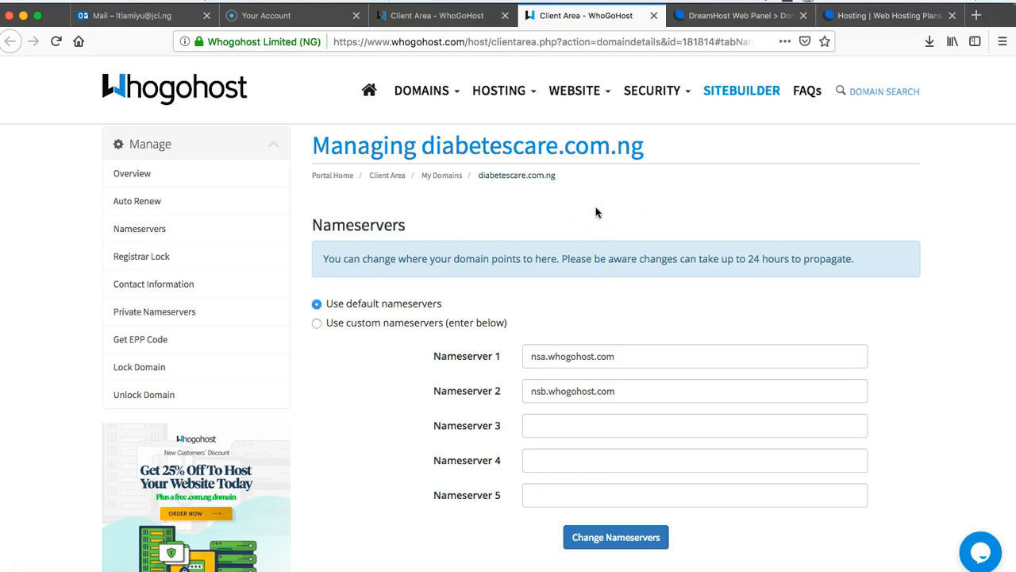
Check the DreamHost panel again and review the custom nameservers of cancercare.com.ng on Whogohost for comparison
click(742, 16)
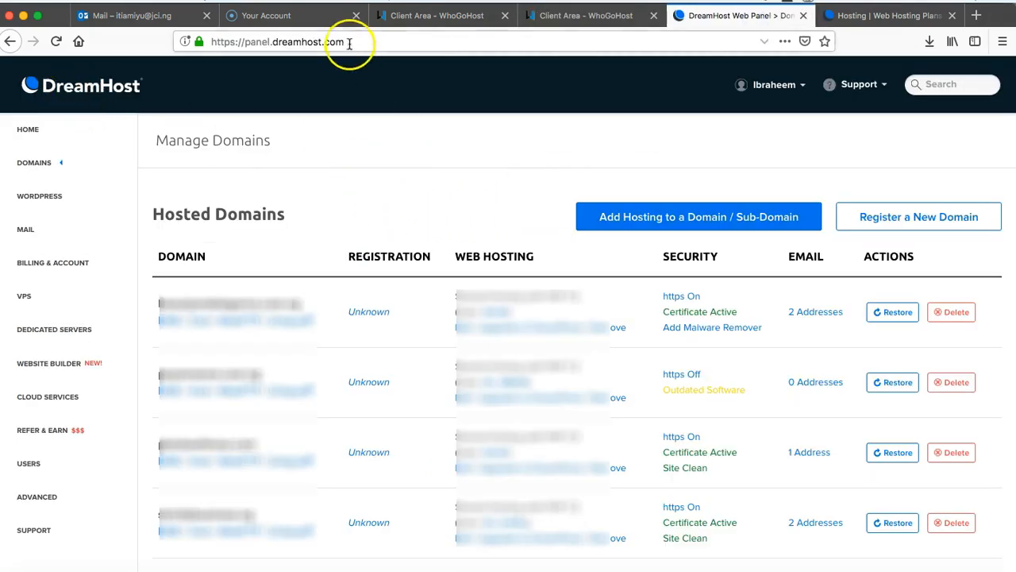
click(409, 17)
scroll(471, 443, down, 5)
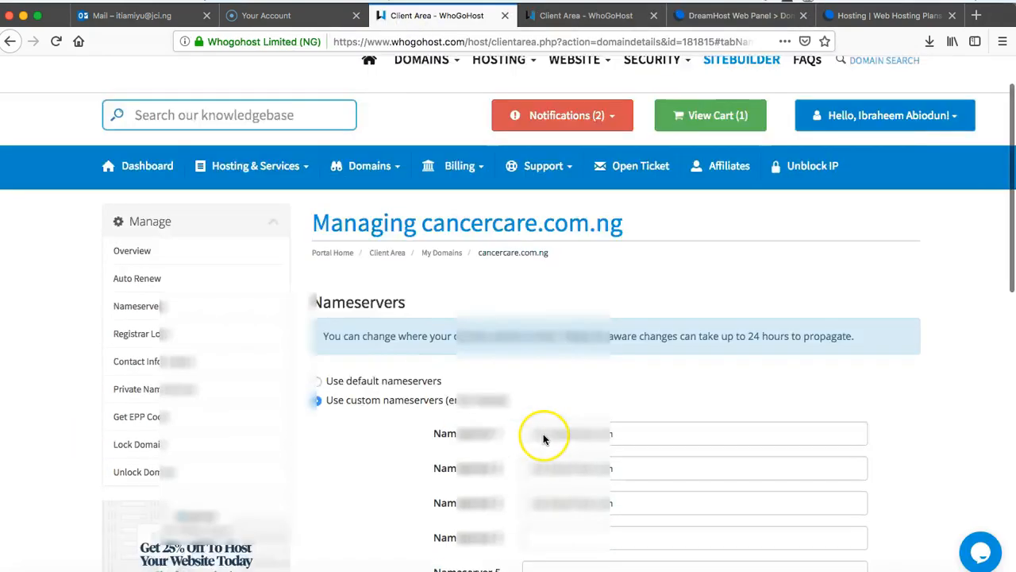
scroll(595, 143, up, 3)
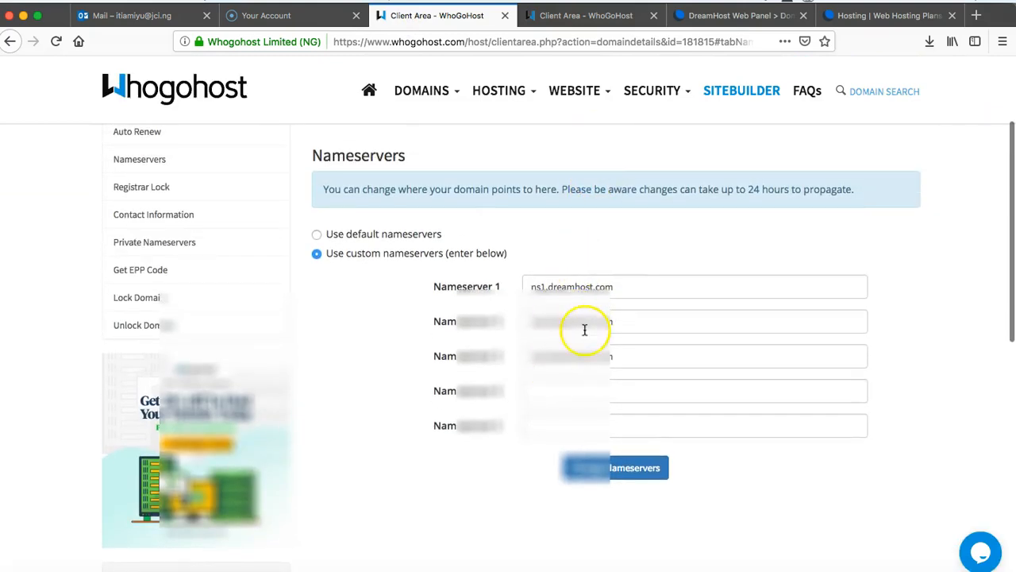
Review the custom nameservers page of cancercare.com.ng and close the diabetescare.com.ng tab
scroll(583, 334, up, 5)
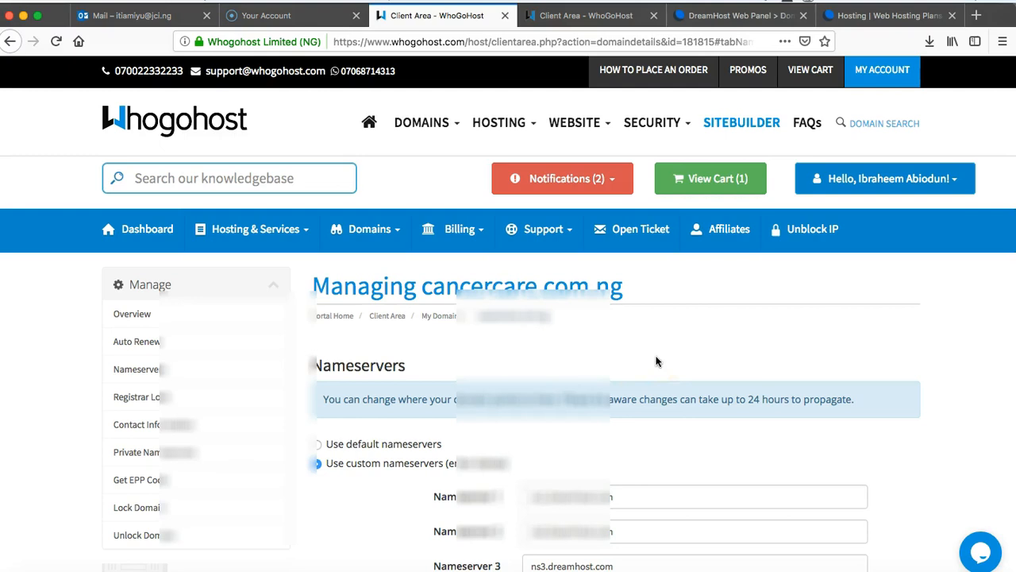
scroll(655, 361, down, 3)
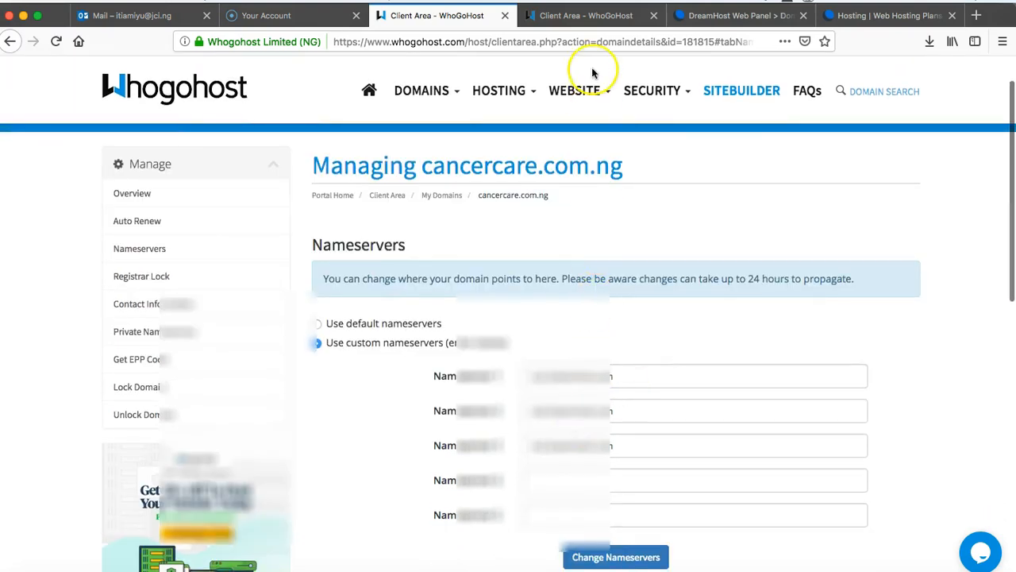
click(587, 16)
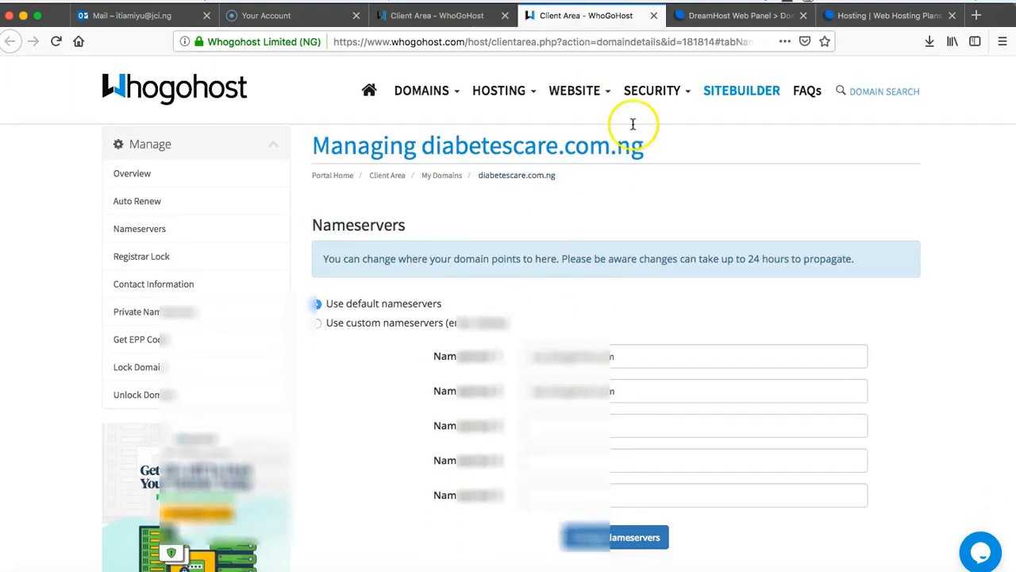
click(653, 15)
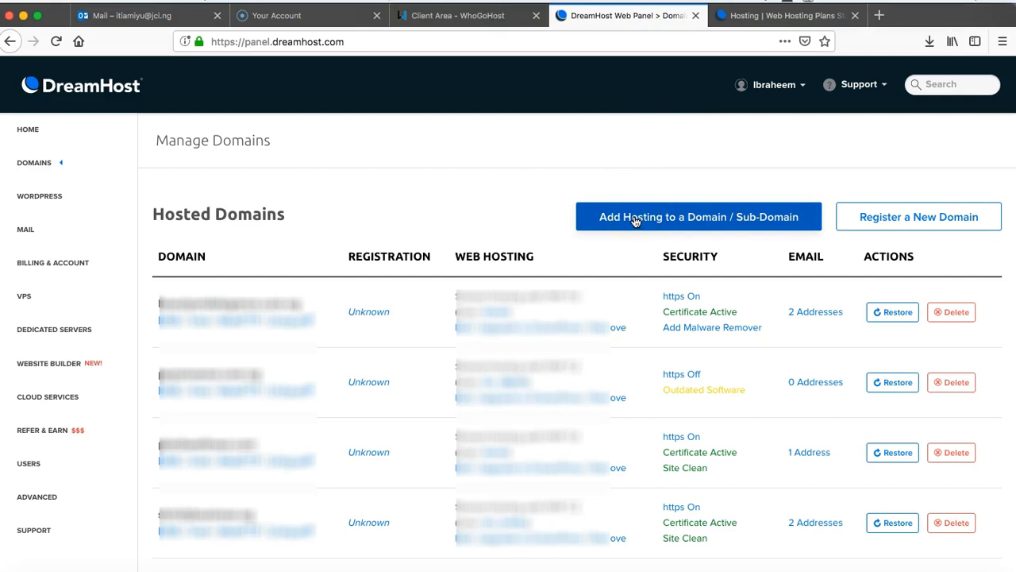
Start adding hosting to a domain in the DreamHost panel and enter cancercare.com.ng as the domain to host
click(635, 220)
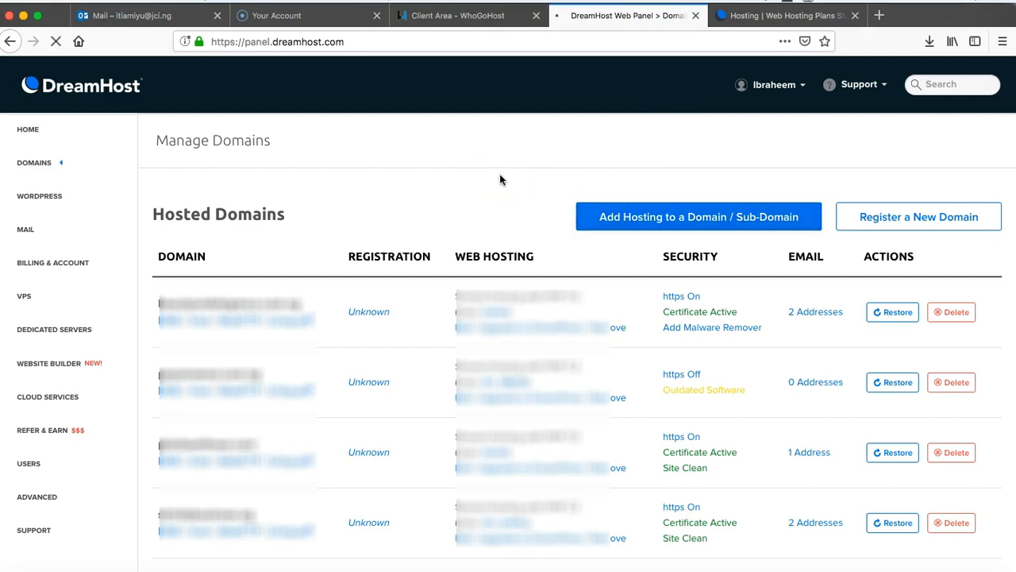
click(480, 16)
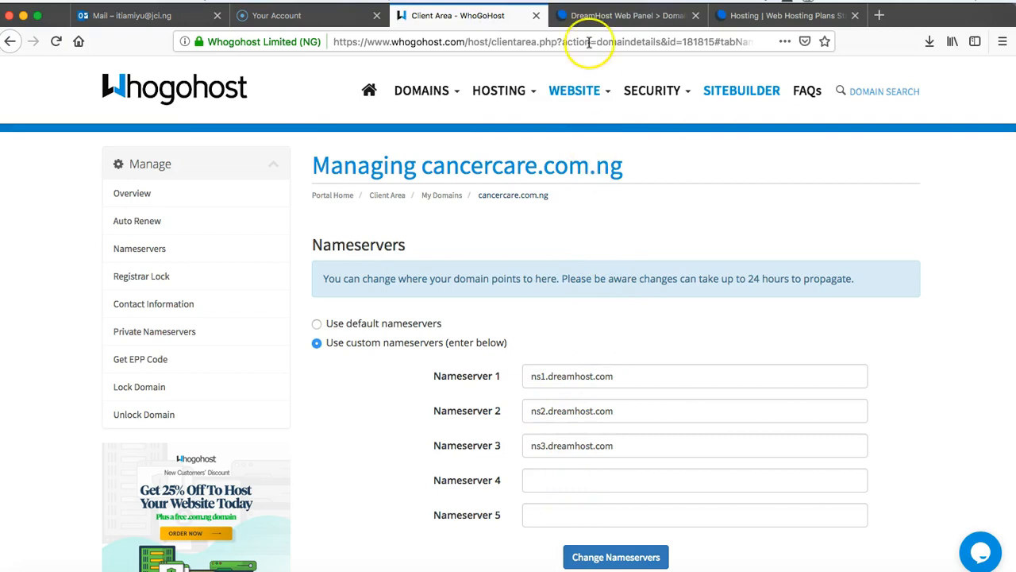
click(599, 17)
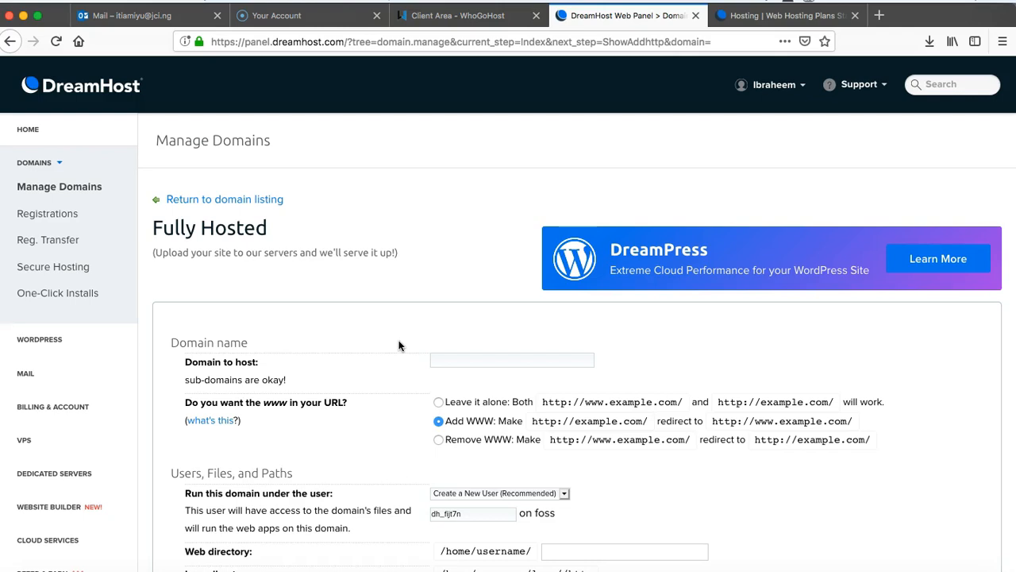
click(468, 359)
text(cancer)
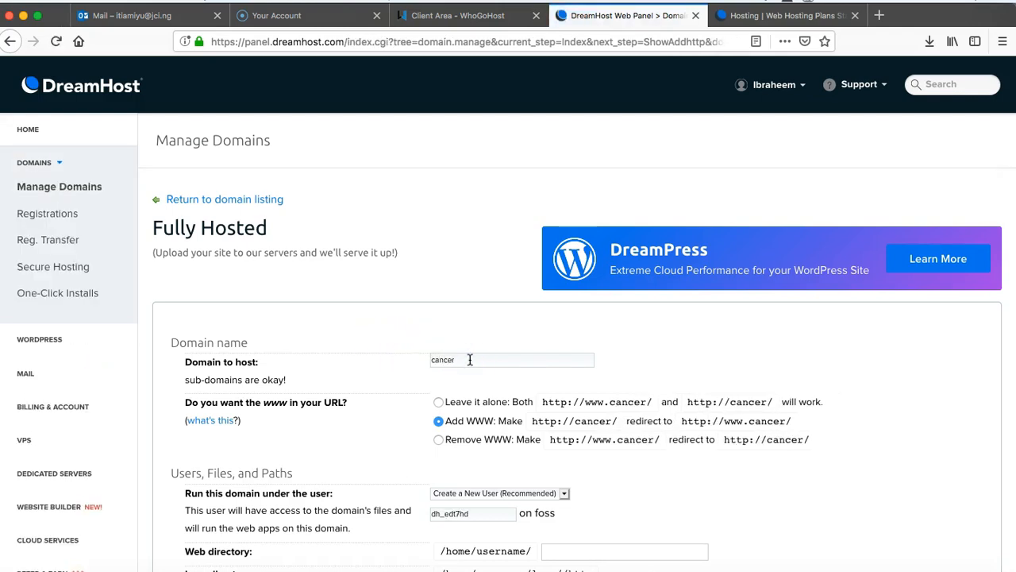
text(ca)
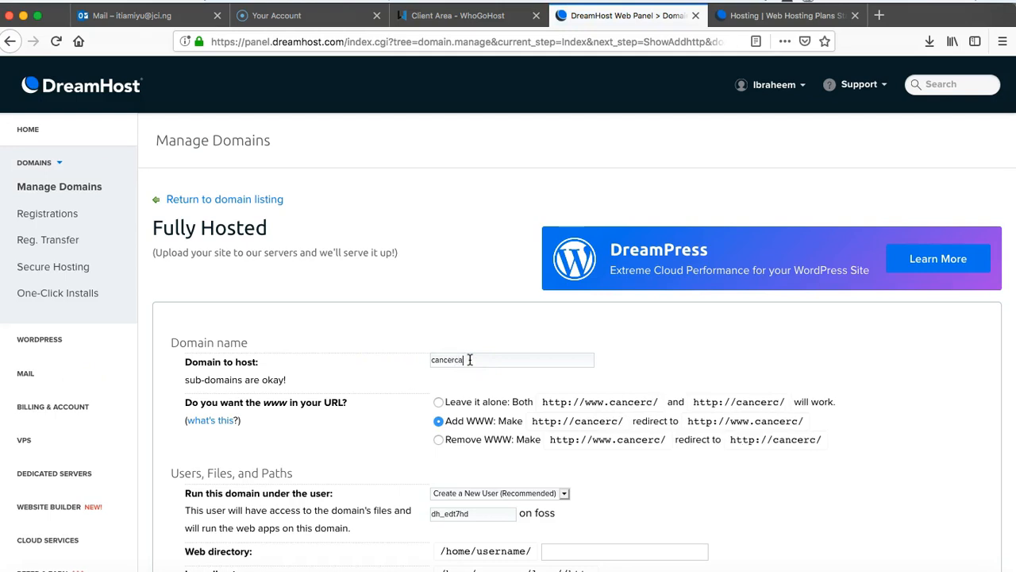
text(re.com.ng)
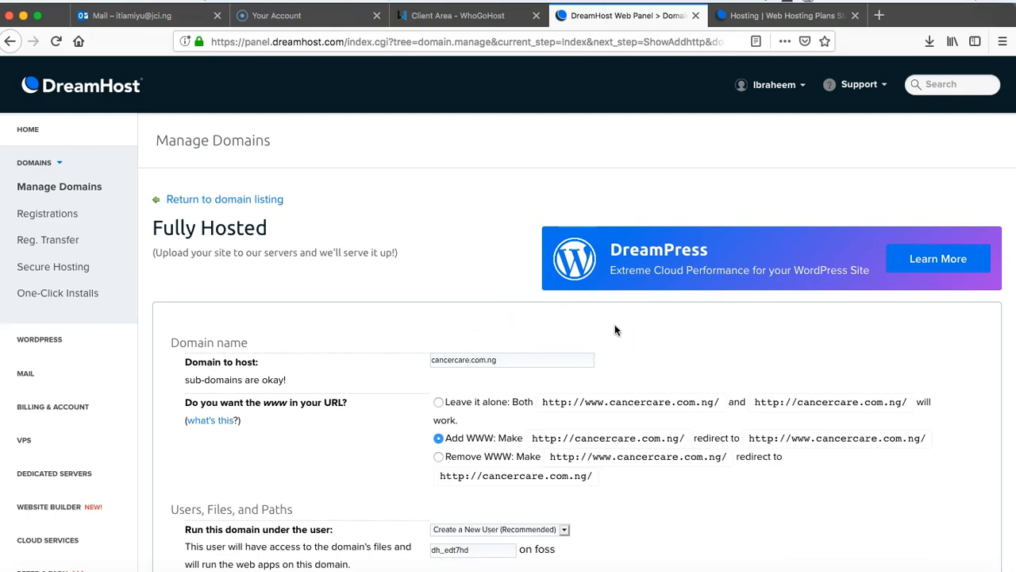
Choose to leave the URL alone so both www and non-www addresses work, and enable HTTPS
scroll(614, 330, down, 2)
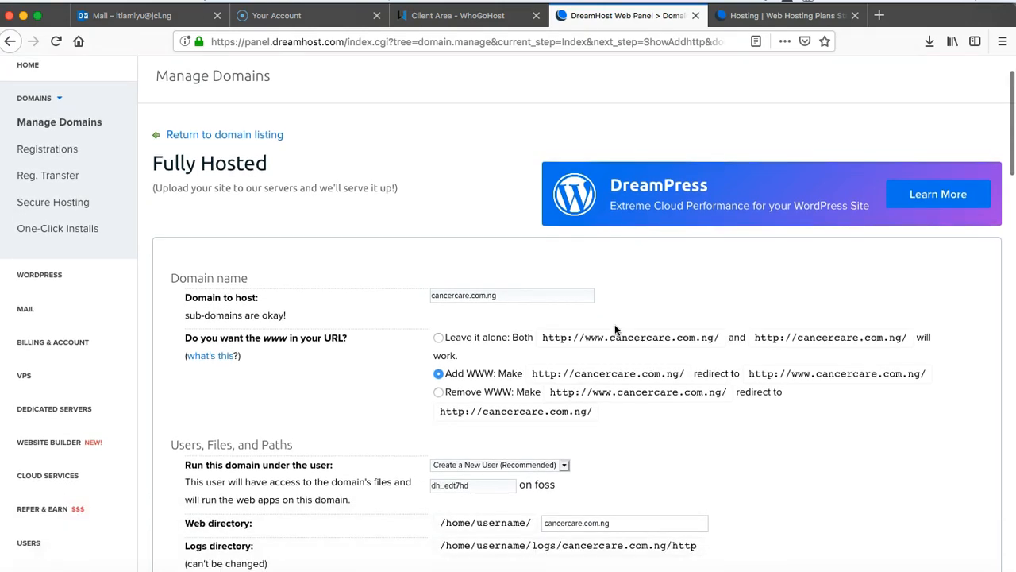
click(436, 332)
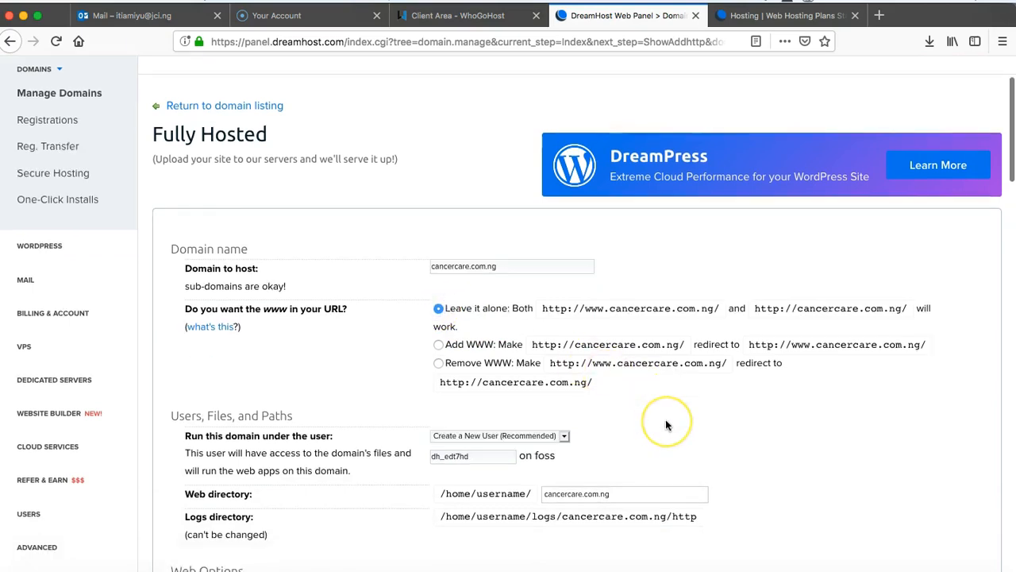
scroll(665, 419, down, 6)
click(434, 390)
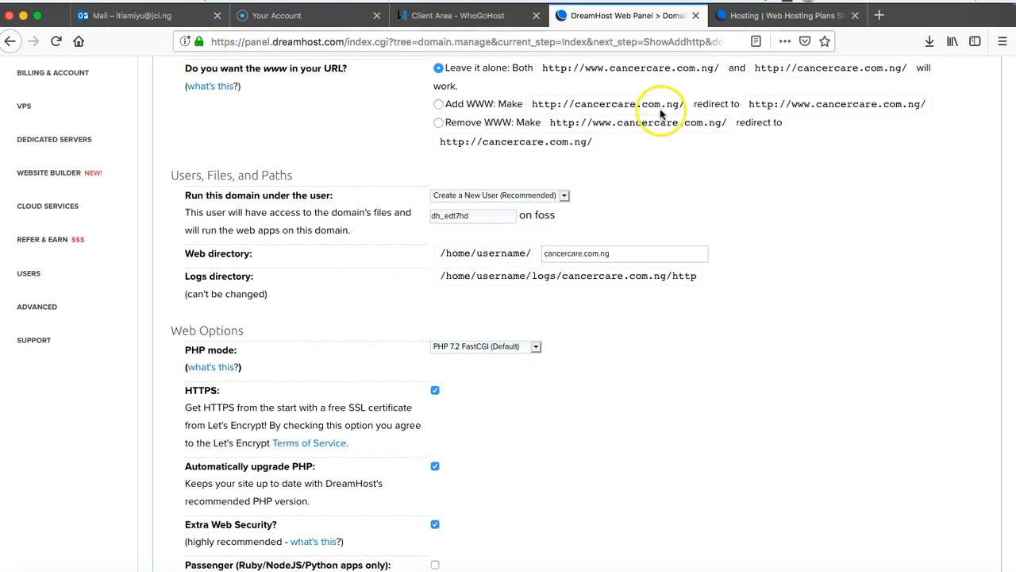
Open strictlybusiness.ng in a new tab as an example of a site served over HTTPS
click(881, 16)
text(strictlybusiness.ng/)
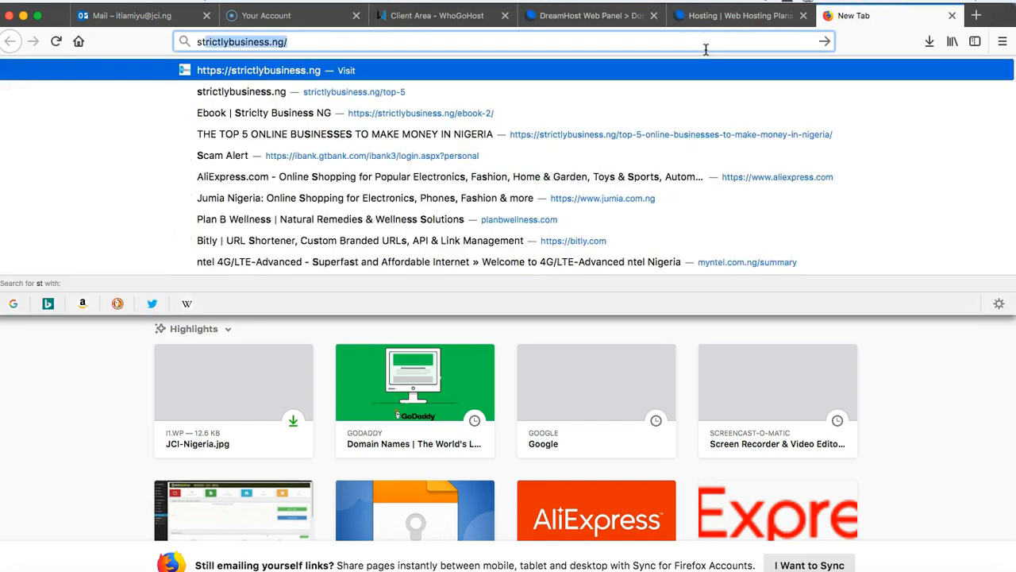
key(Return)
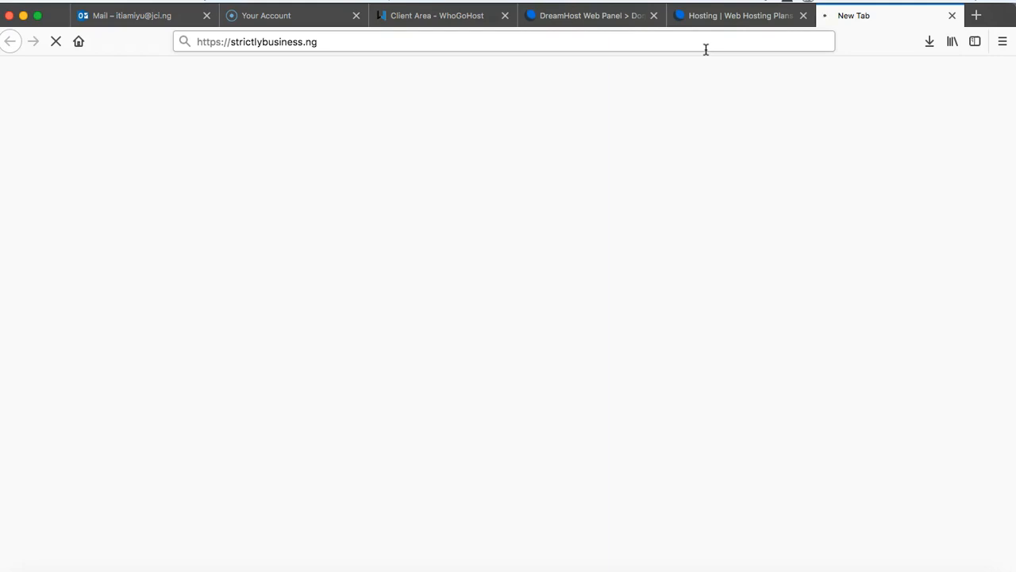
click(553, 16)
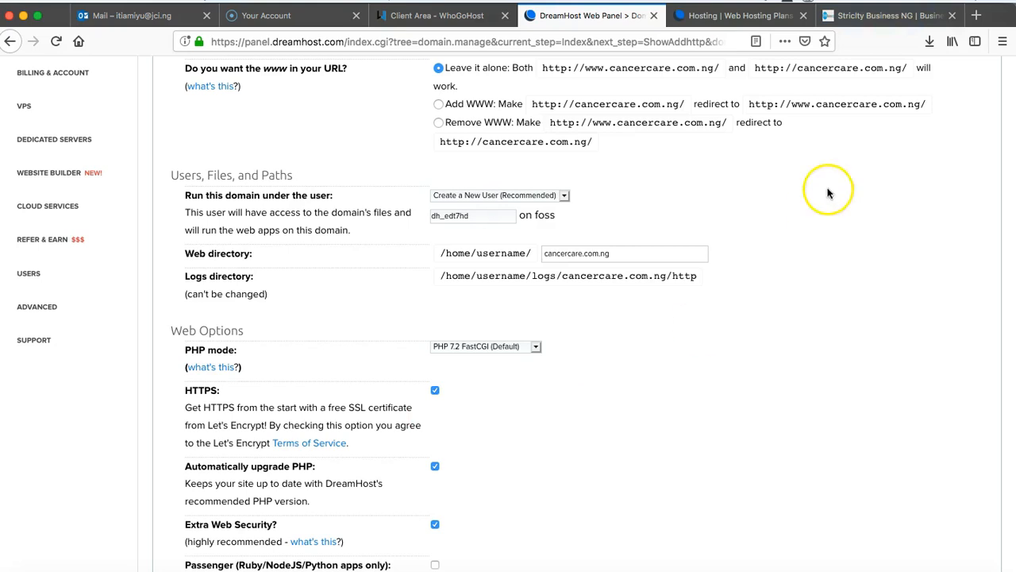
click(881, 22)
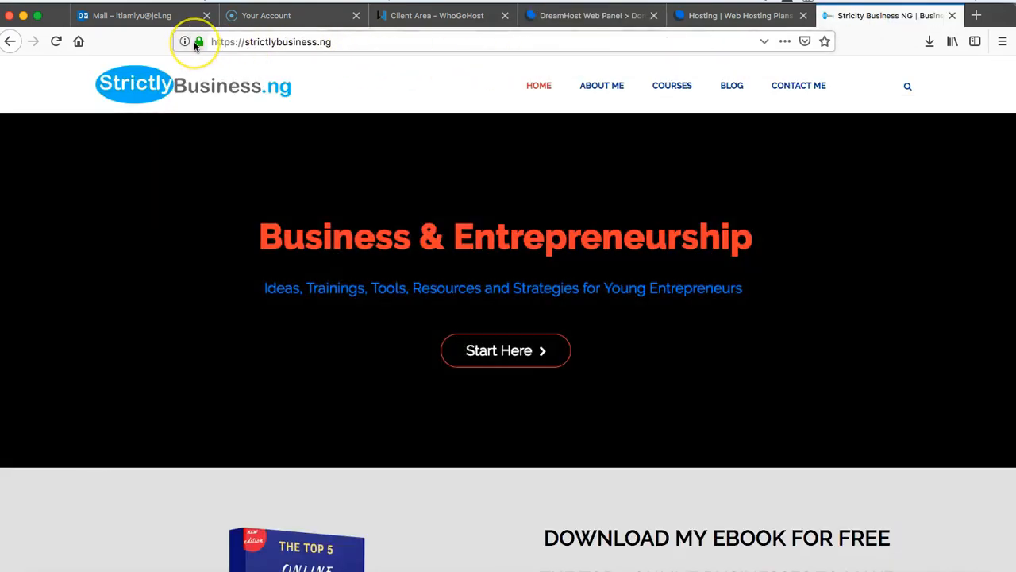
Examine the strictlybusiness.ng homepage down to its footer and check who verified its security certificate
mouse_move(195, 46)
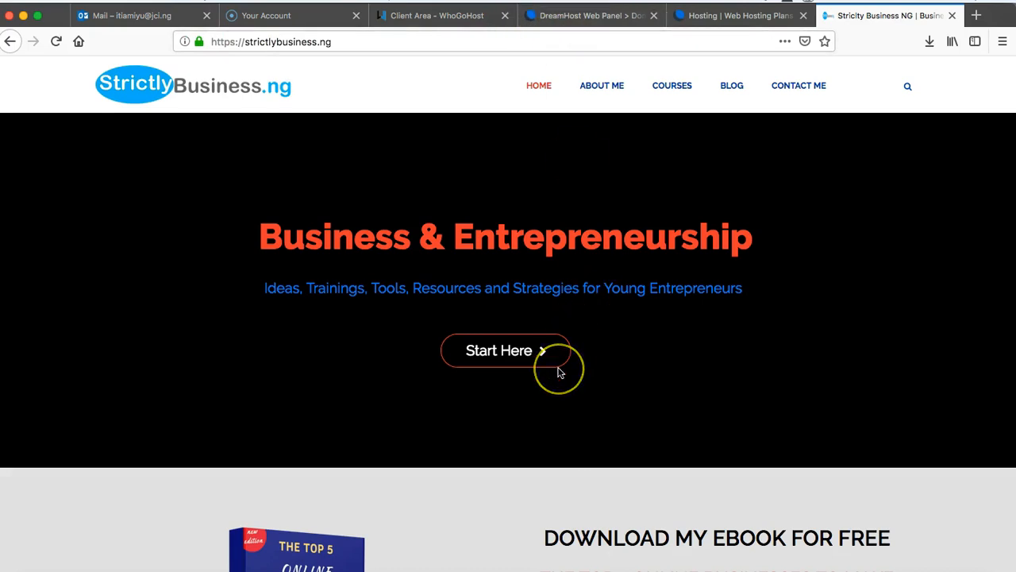
scroll(559, 369, down, 5)
scroll(679, 358, down, 2)
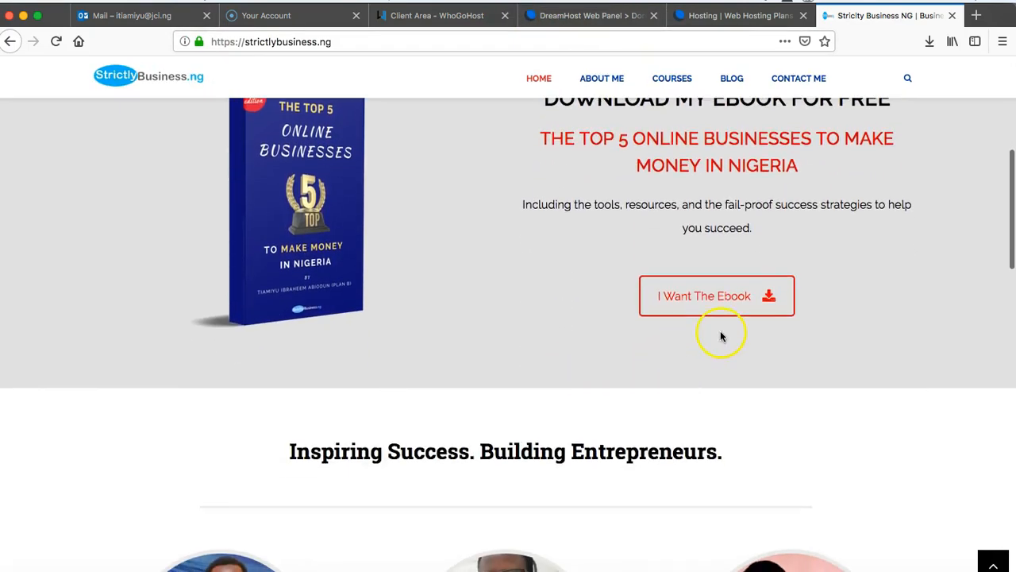
scroll(586, 351, down, 15)
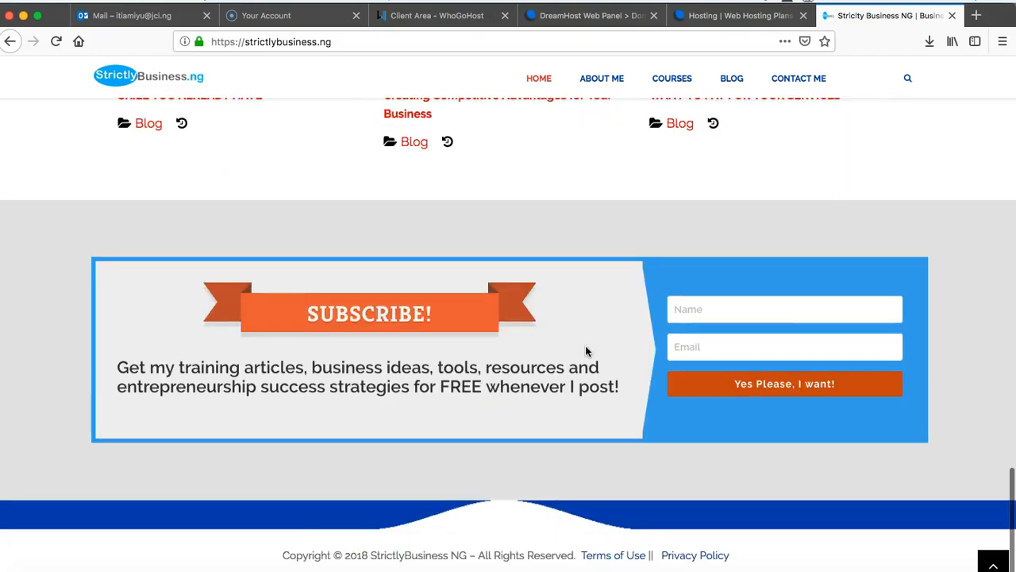
scroll(754, 317, up, 15)
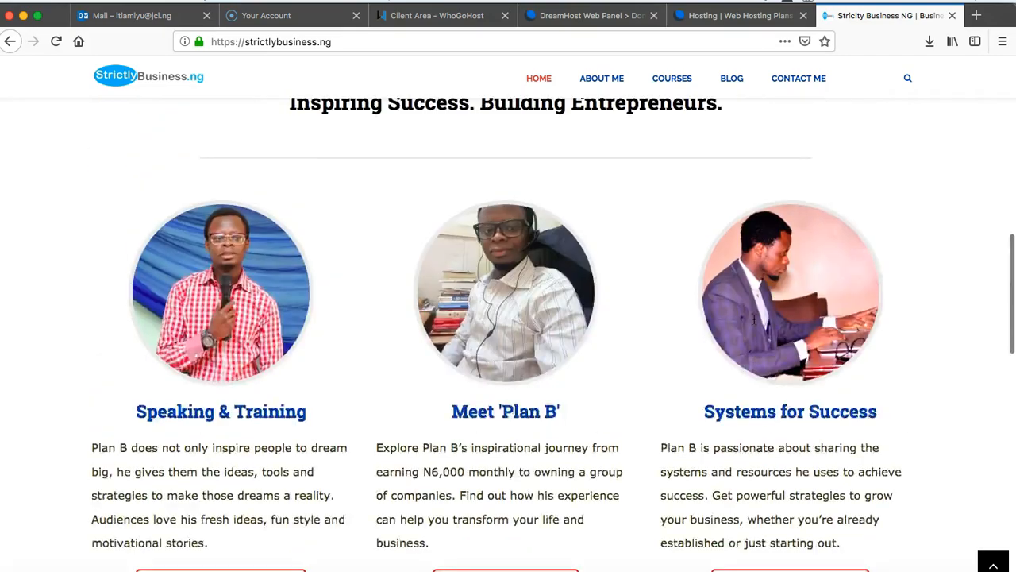
scroll(753, 319, up, 8)
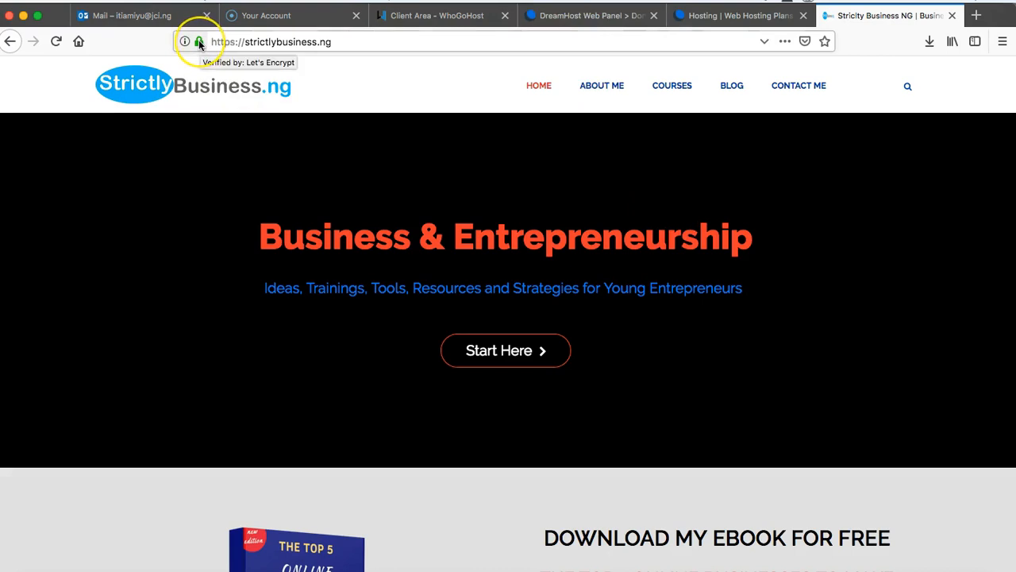
Return to the DreamHost hosting form, recheck the domain and its options, and fully host cancercare.com.ng
click(572, 16)
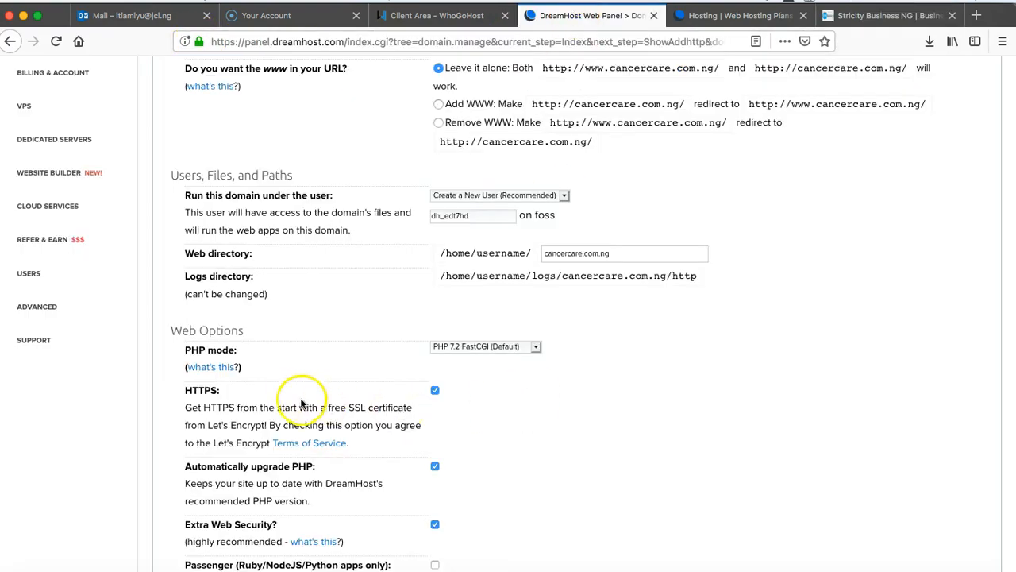
scroll(499, 420, down, 8)
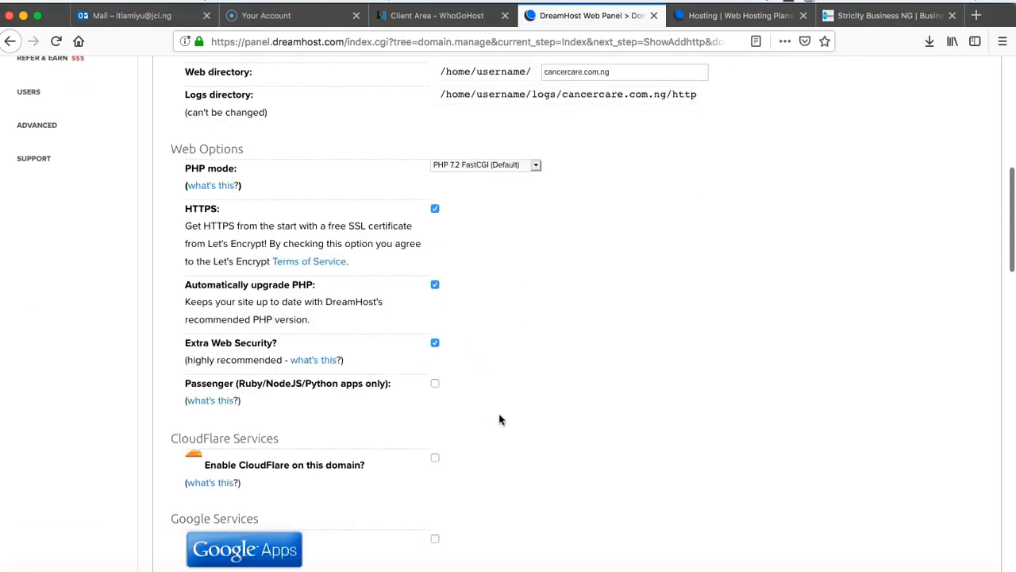
click(505, 485)
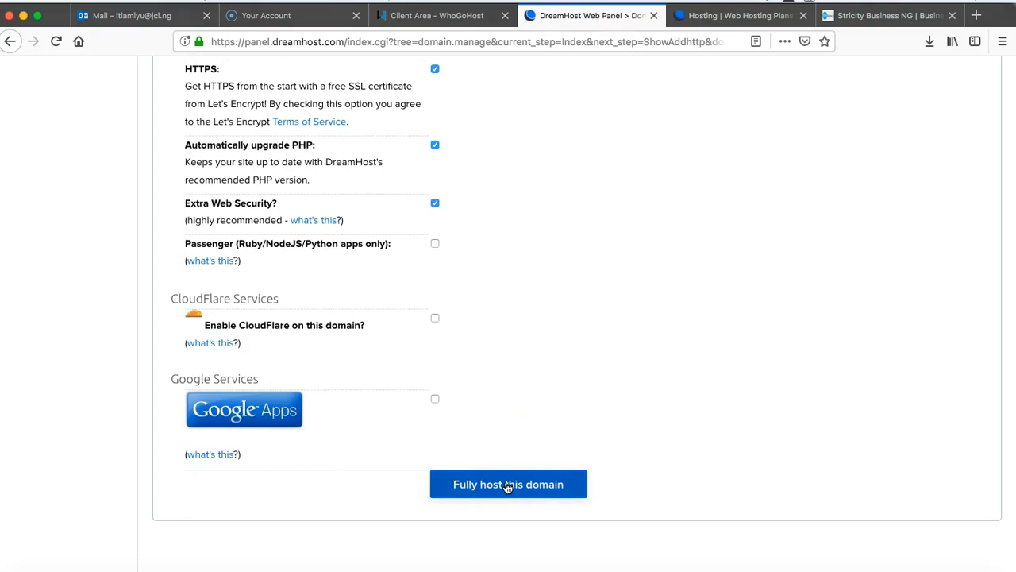
scroll(508, 487, up, 10)
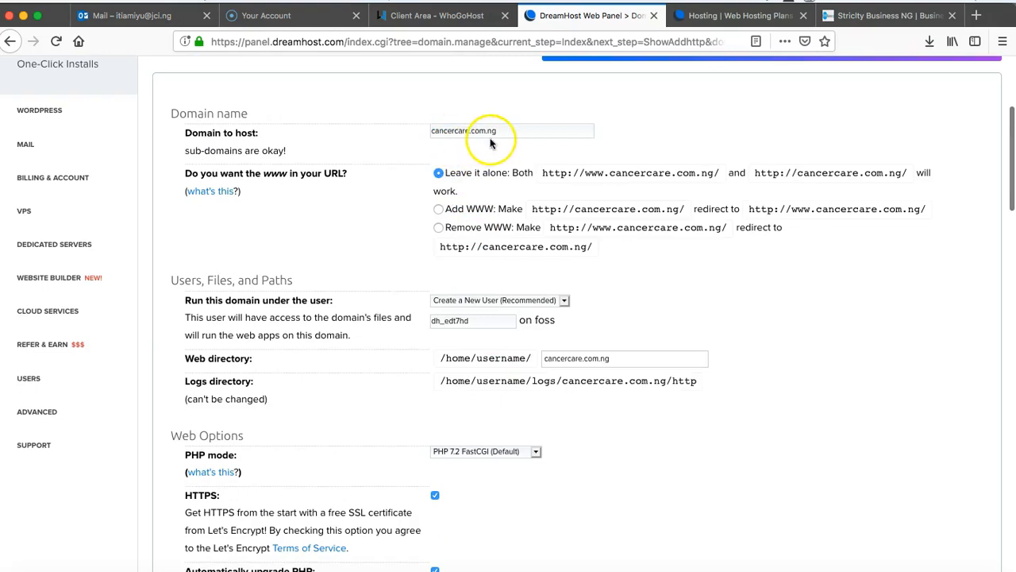
scroll(485, 326, down, 10)
click(481, 453)
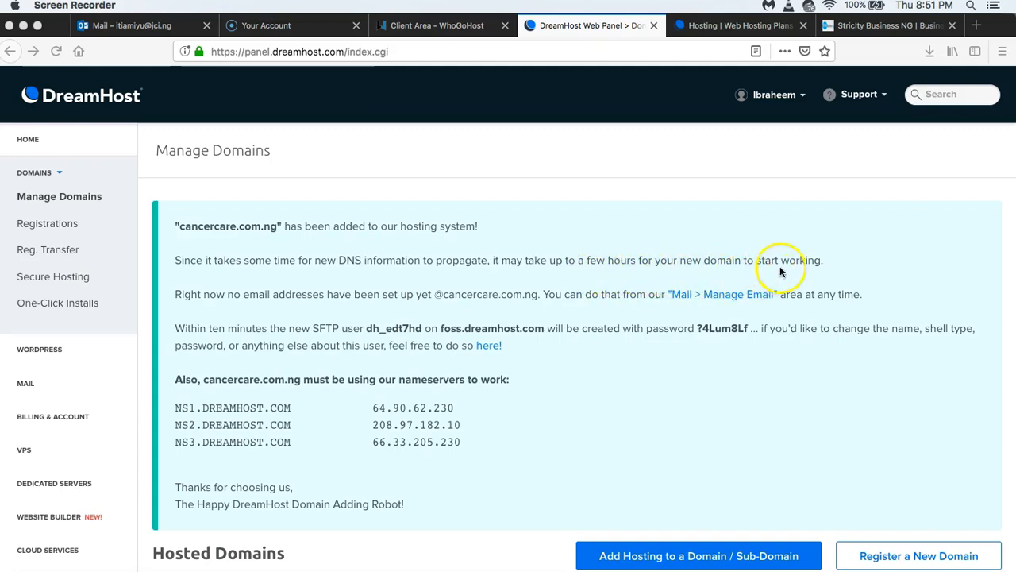
Compare the nameservers DreamHost requires for cancercare.com.ng with those set on Whogohost
scroll(543, 367, down, 2)
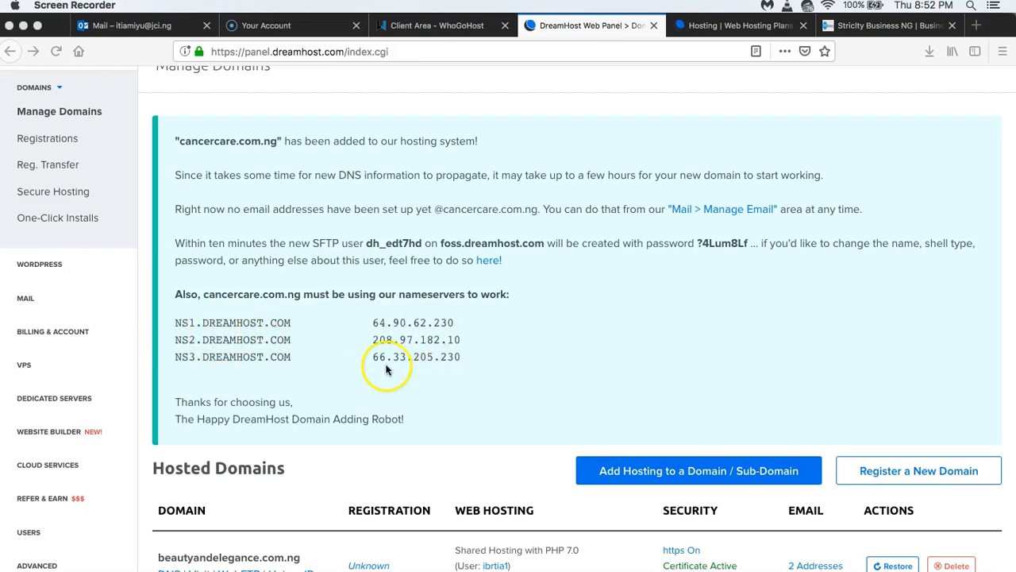
click(436, 30)
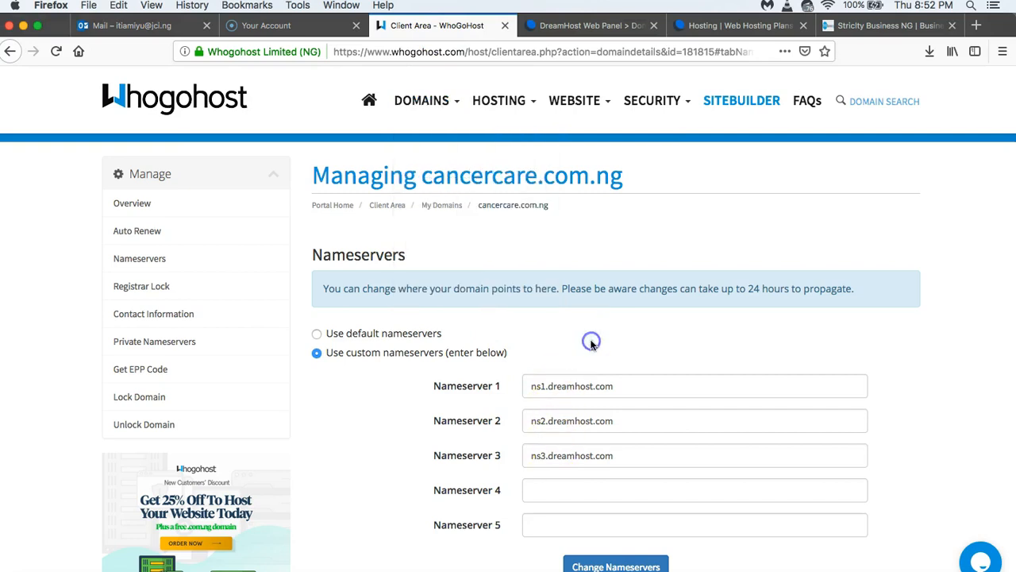
click(567, 29)
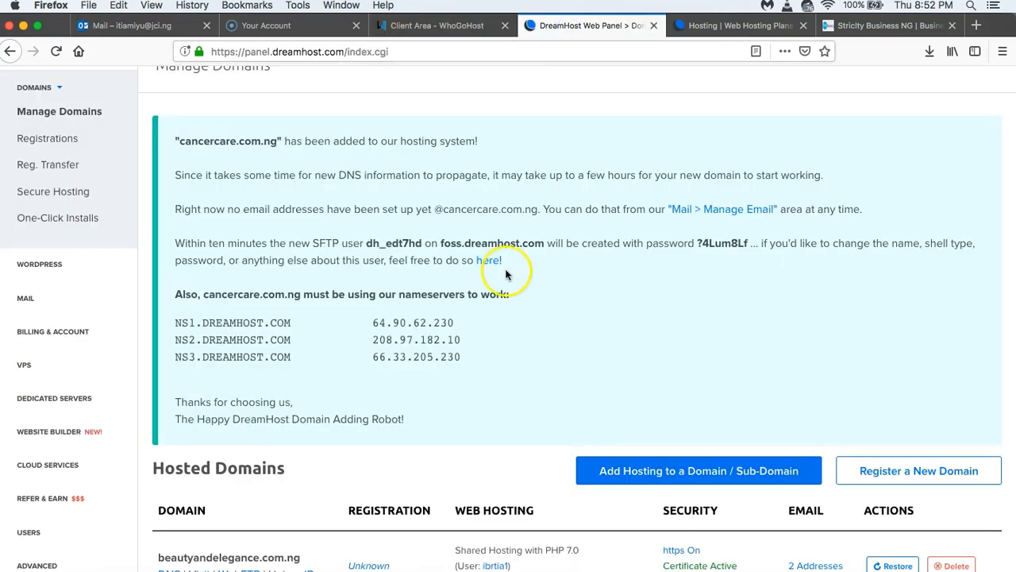
Reload DreamHost's Manage Domains page and check the hosted domains list for cancercare.com.ng
scroll(486, 359, down, 3)
scroll(486, 359, down, 3)
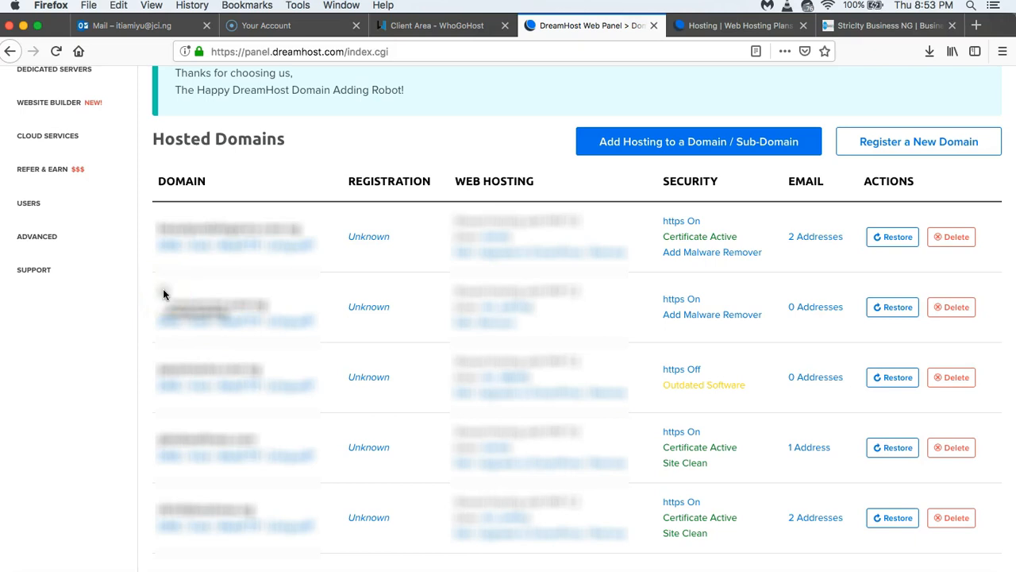
scroll(163, 288, up, 5)
click(57, 51)
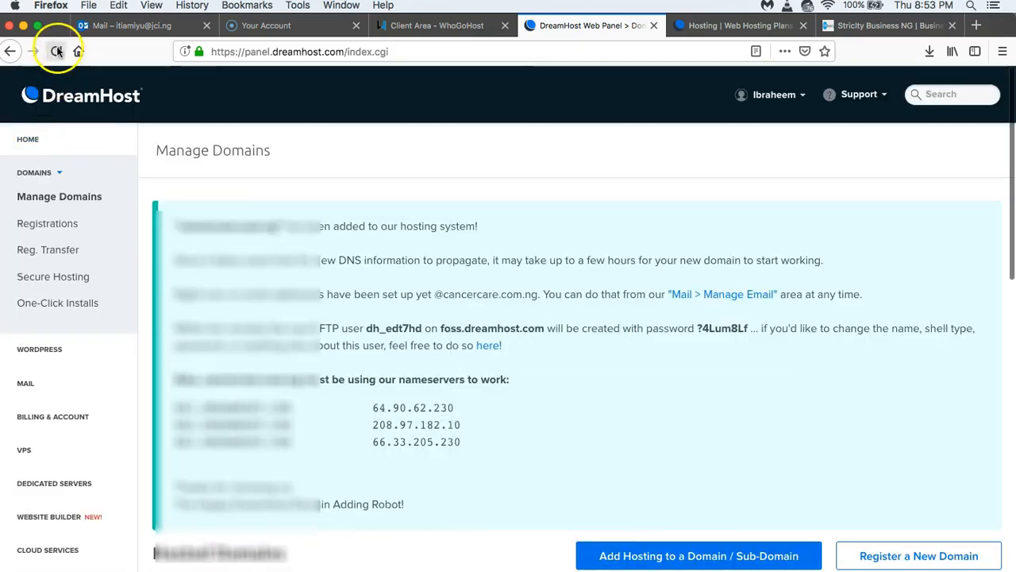
click(767, 295)
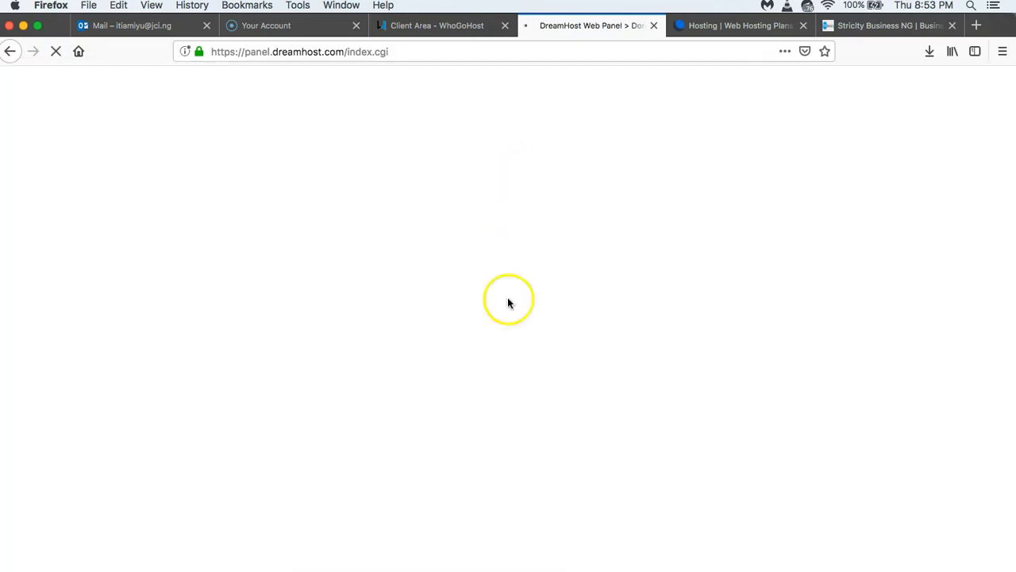
scroll(504, 347, down, 1)
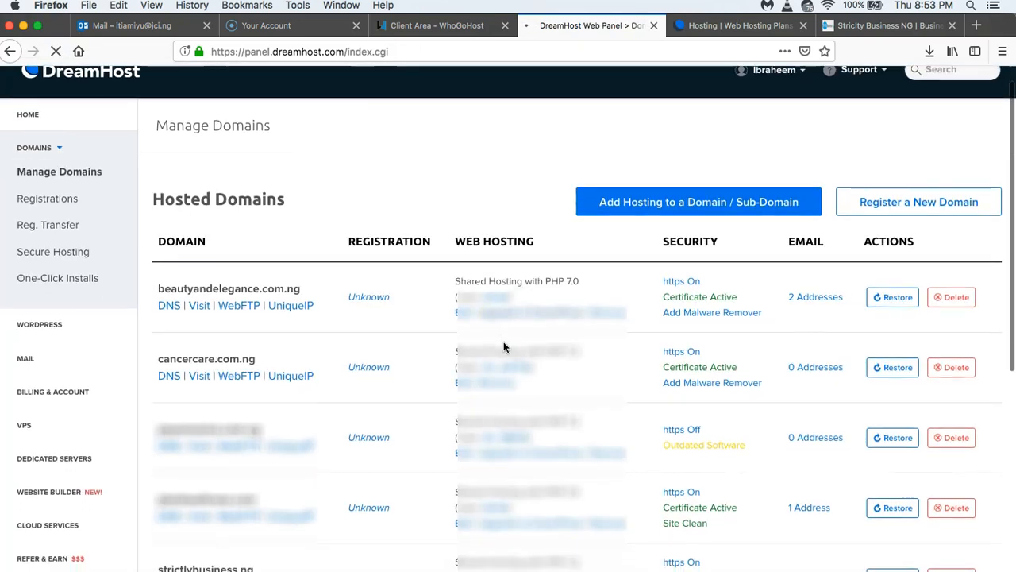
scroll(505, 347, up, 1)
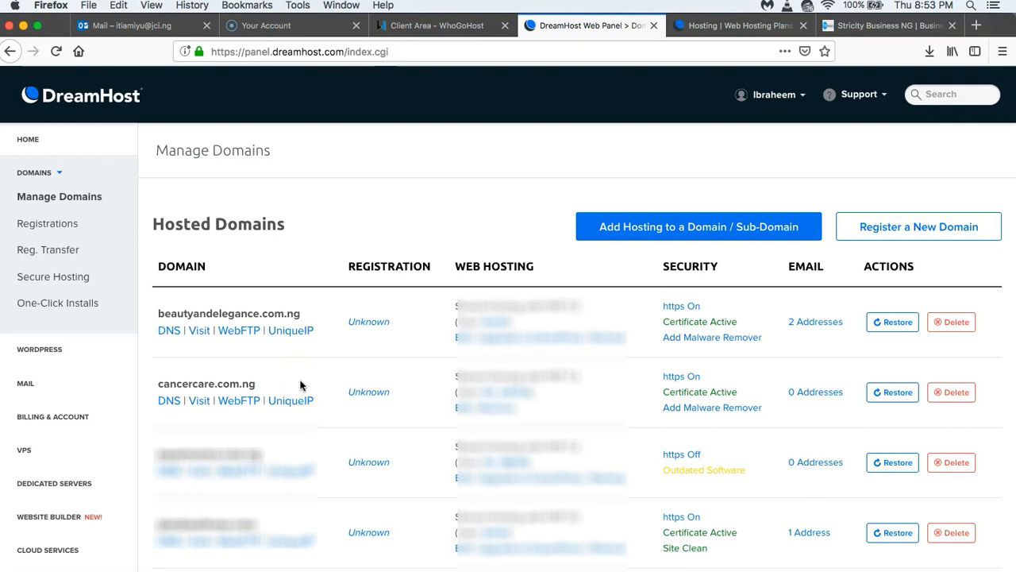
Close the WhoGoHost client area and keep DreamHost's Manage Domains page open
click(245, 375)
click(432, 25)
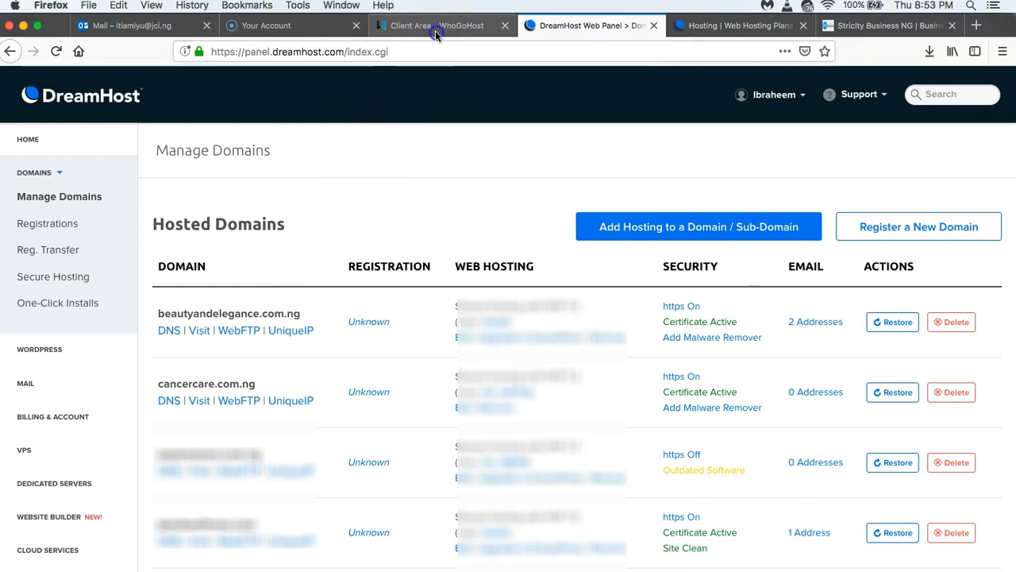
click(505, 27)
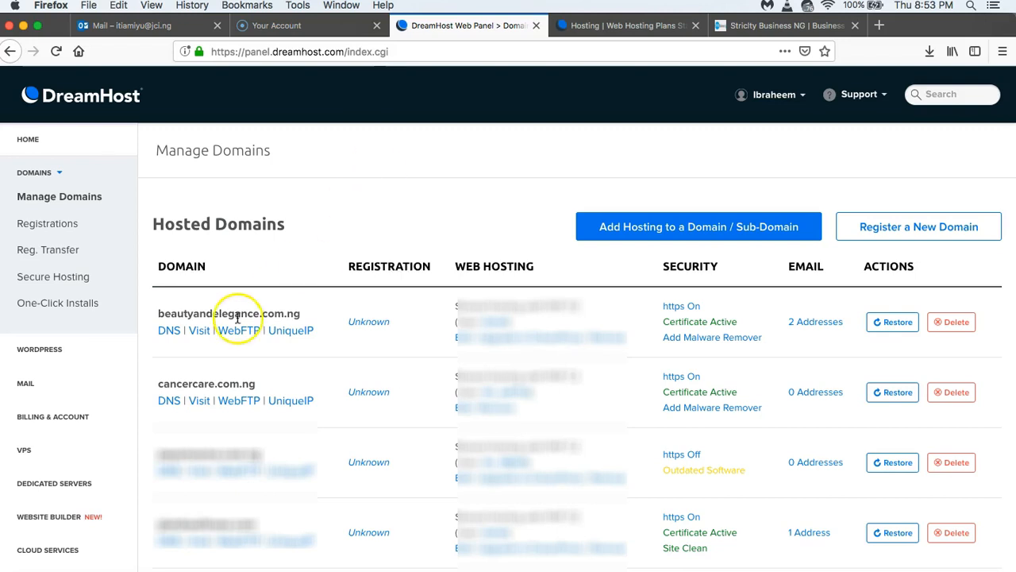
click(61, 350)
click(66, 379)
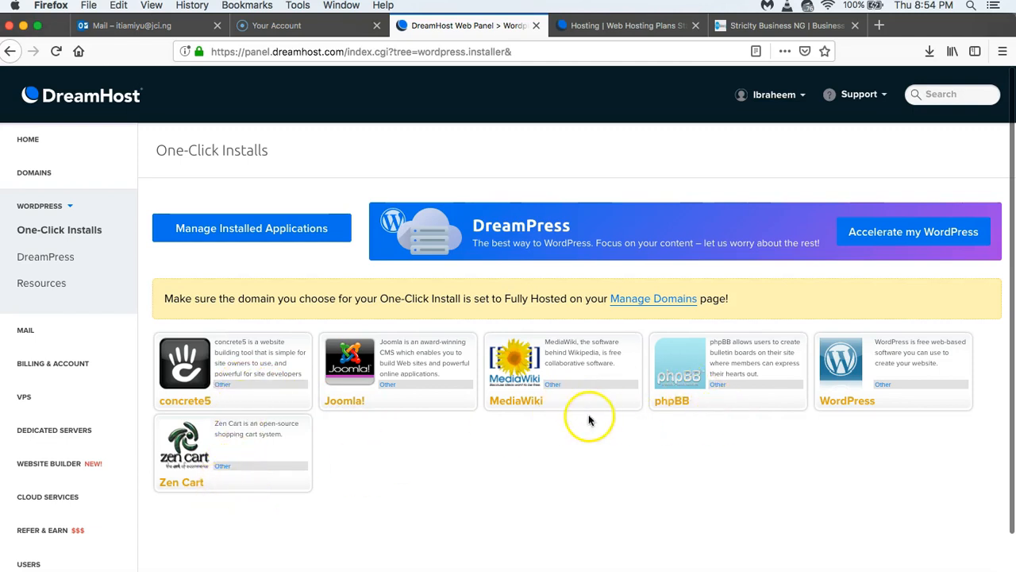
click(843, 366)
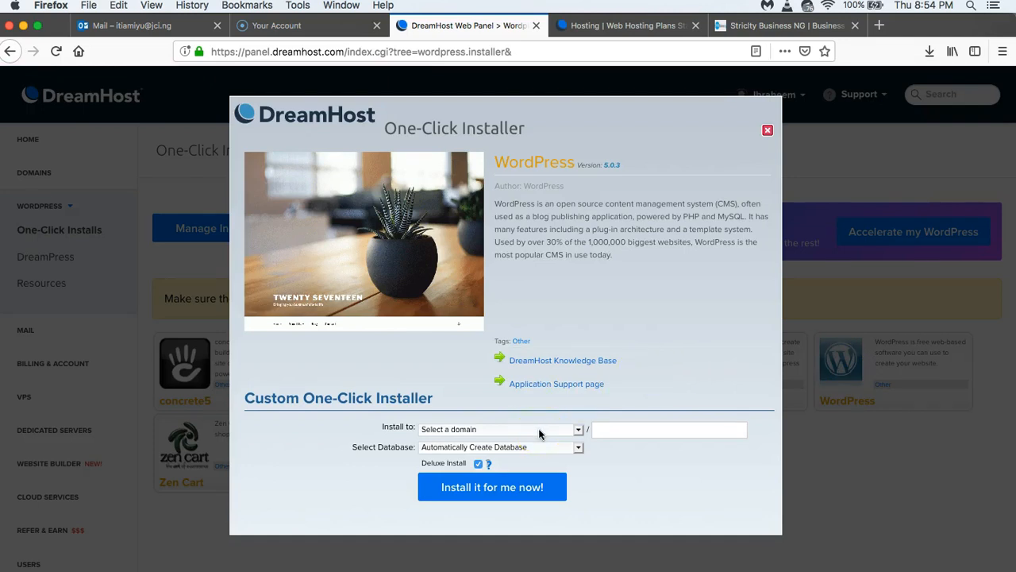
drag(539, 428, 538, 488)
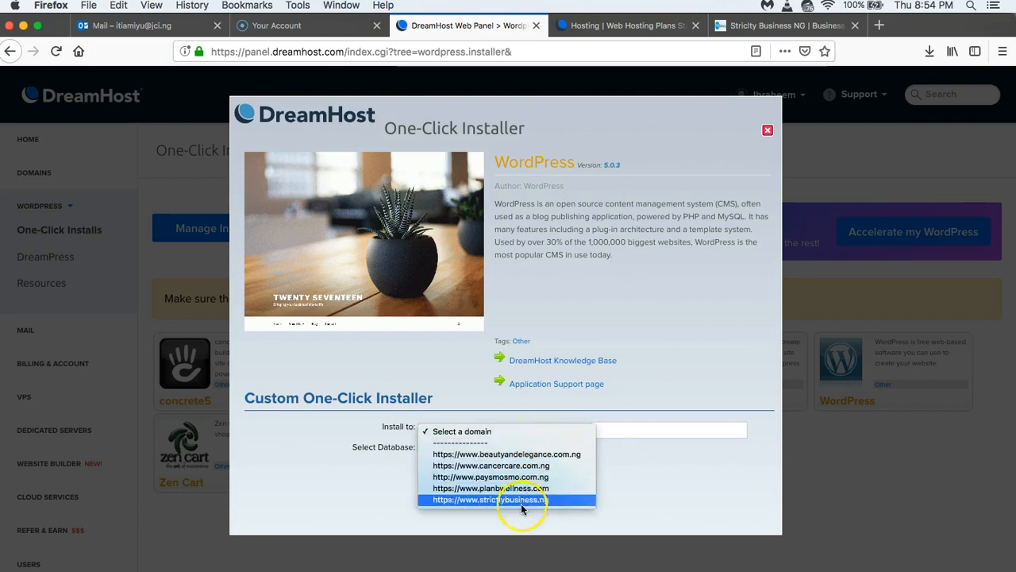
click(534, 465)
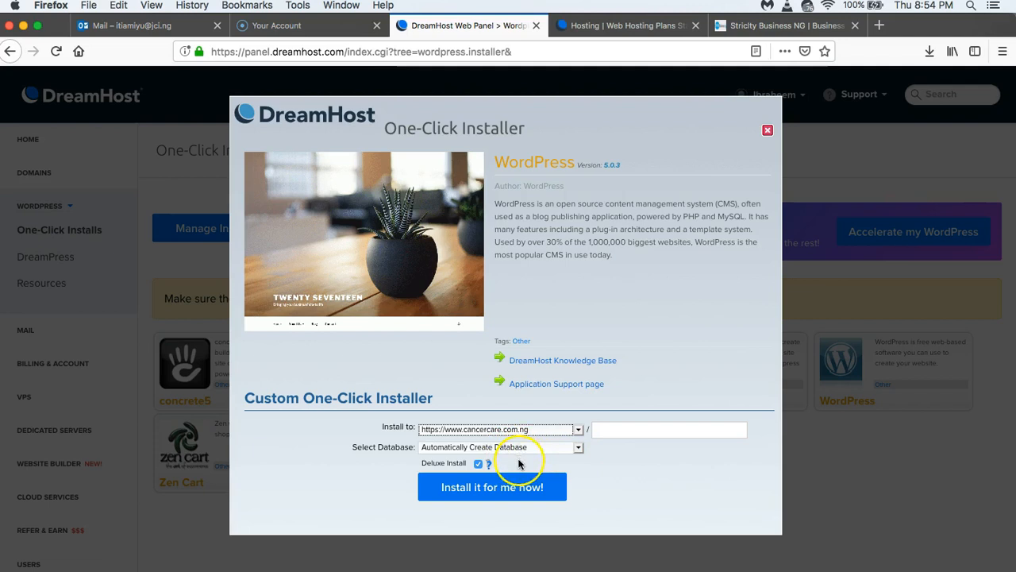
click(509, 492)
click(509, 491)
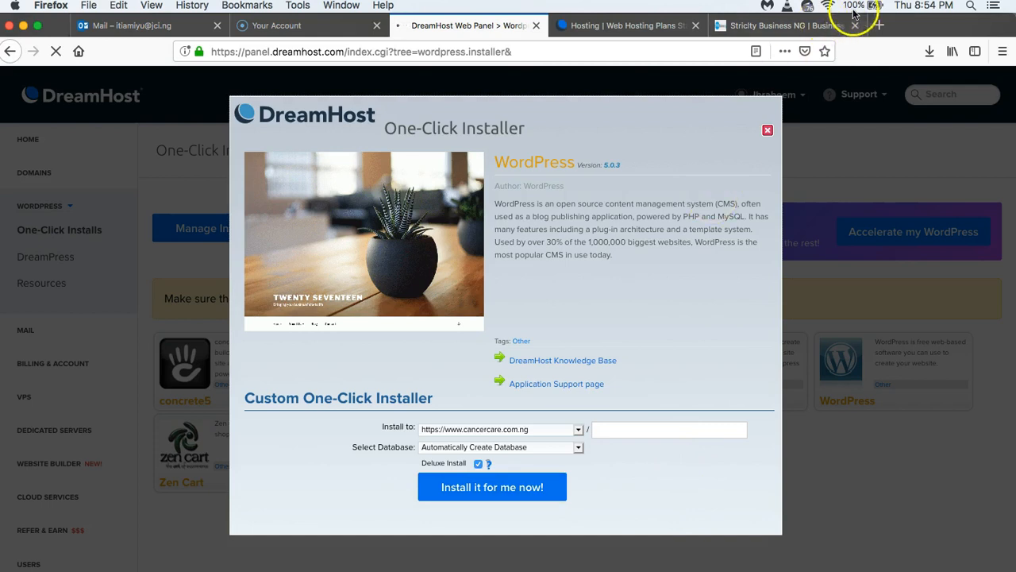
Load cancercare.com.ng in place of the Strictly Business NG site
click(809, 27)
click(692, 51)
text(cancer)
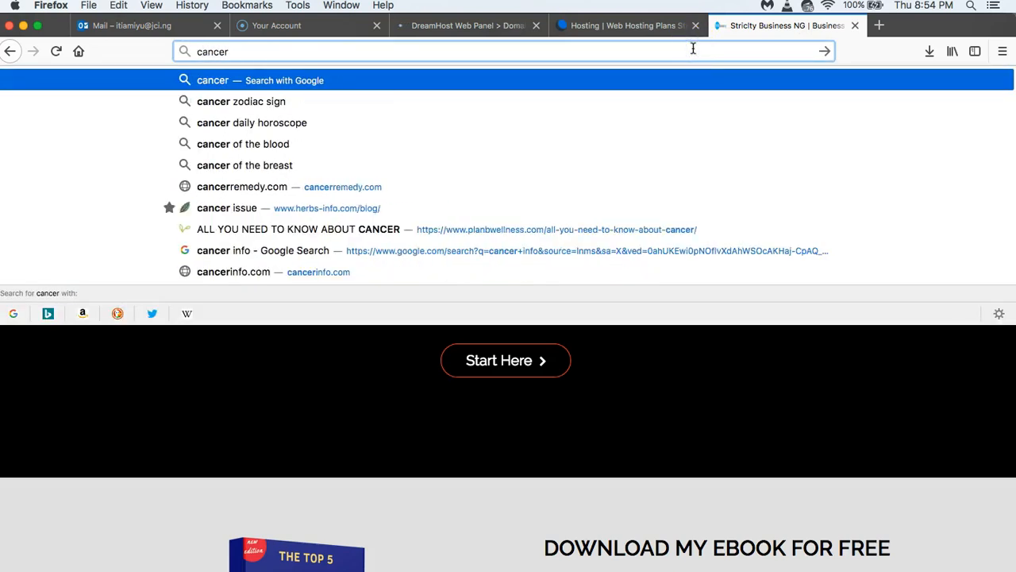
text(care.c)
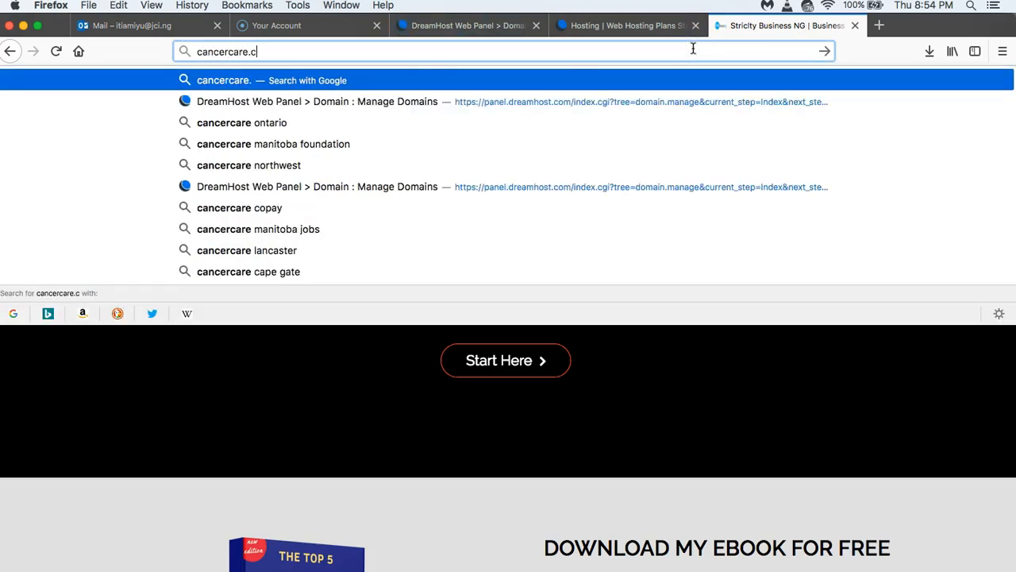
text(om.ng)
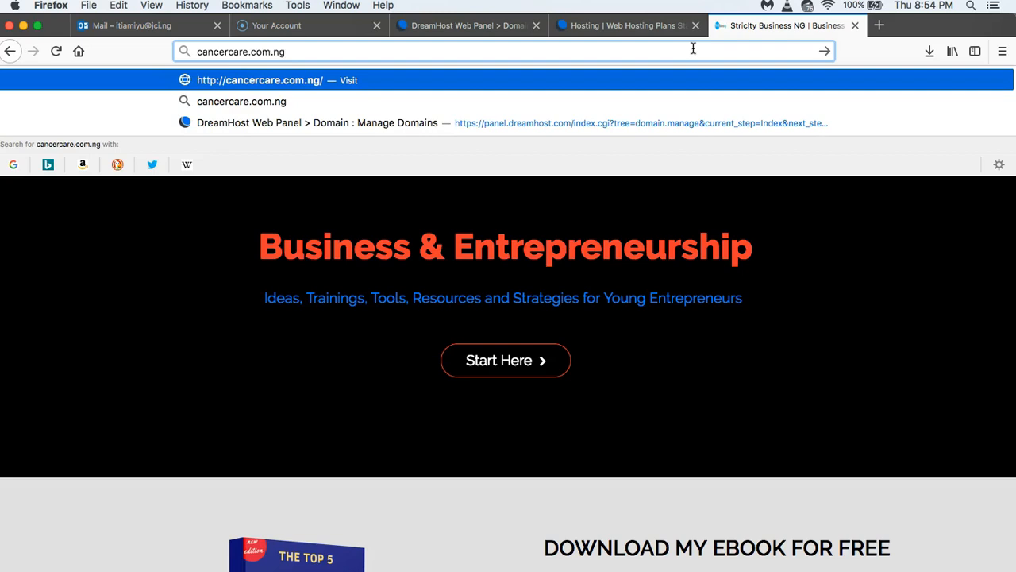
key(Return)
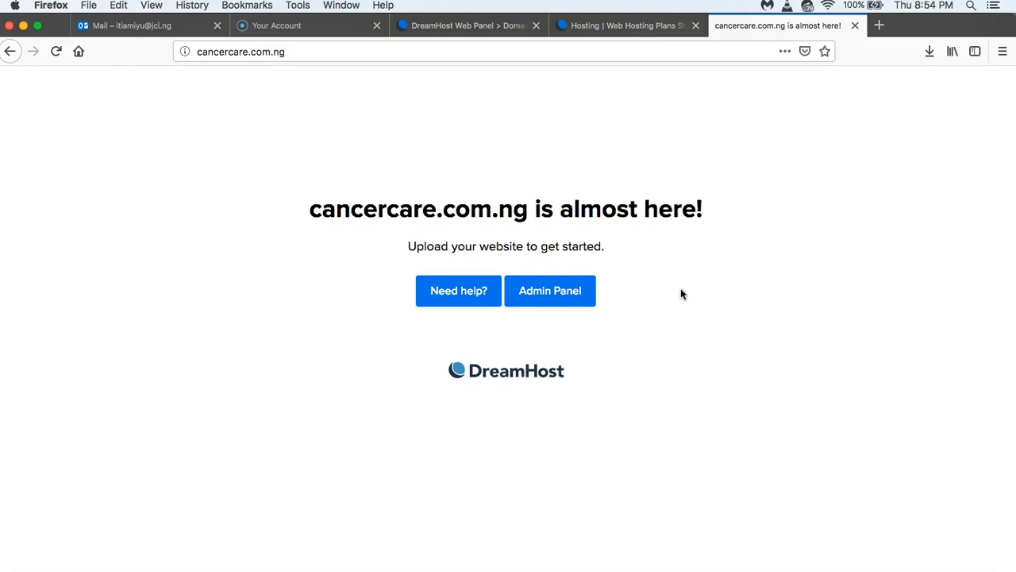
Close the DreamHost hosting plans page and return to the DreamHost One-Click Installs page
click(592, 25)
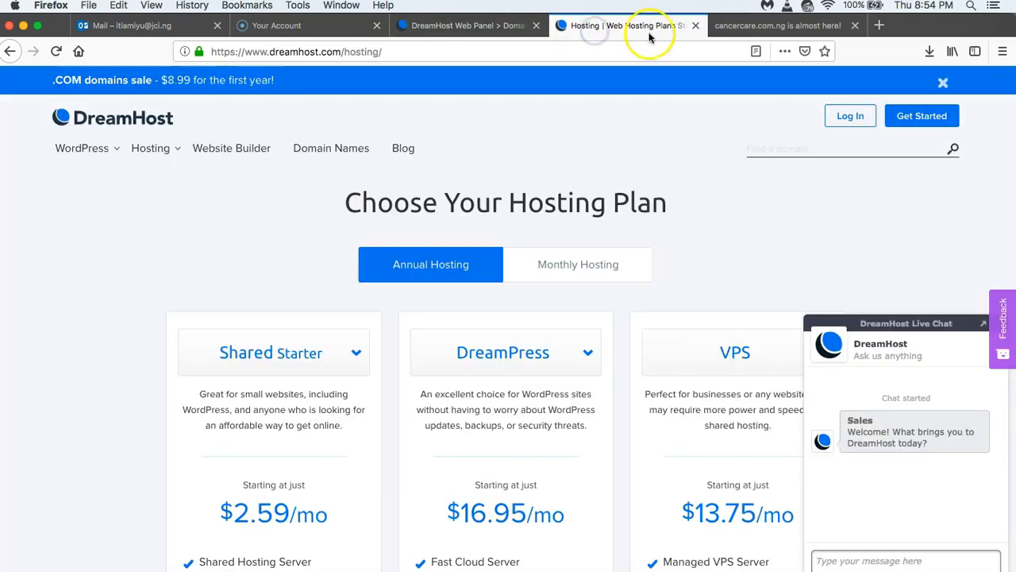
click(695, 26)
click(513, 27)
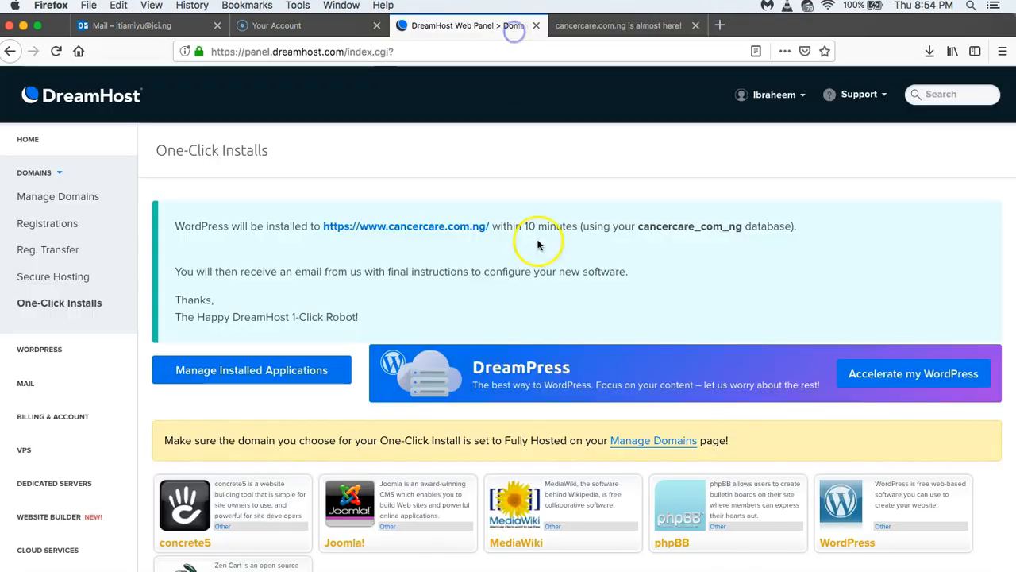
Review DreamHost's WordPress installation notice alongside the cancercare.com.ng page
scroll(608, 389, down, 2)
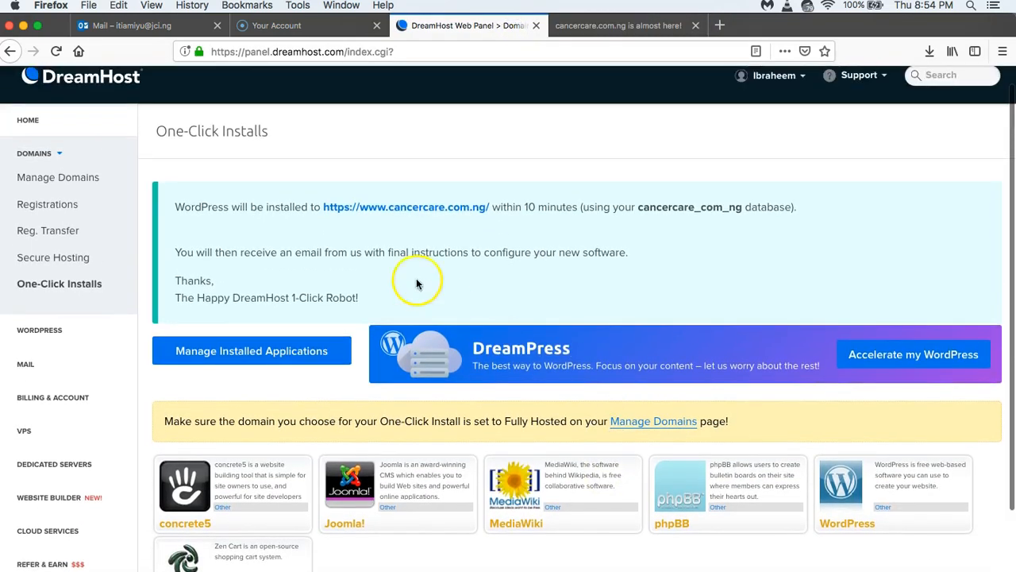
click(619, 28)
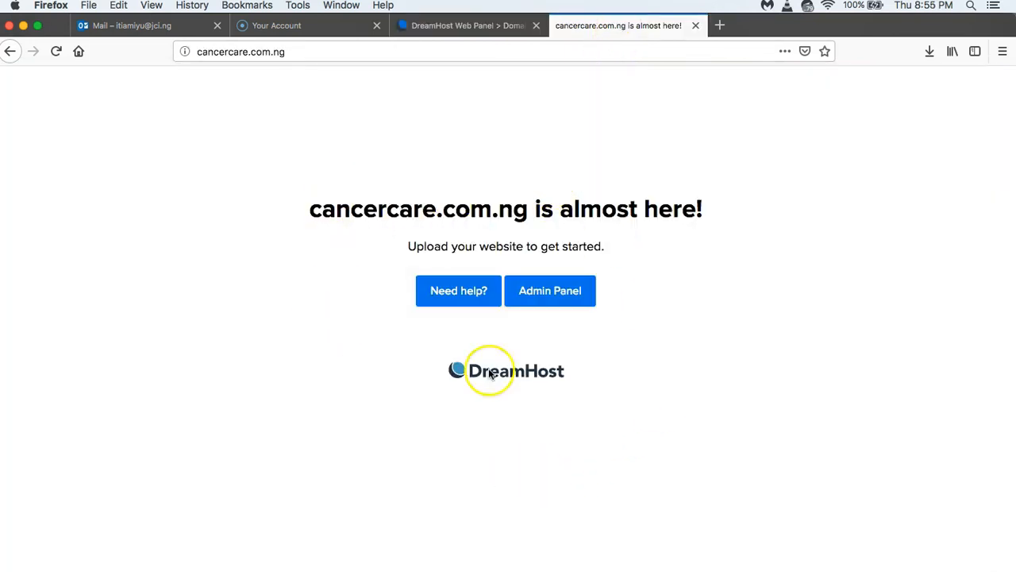
click(486, 33)
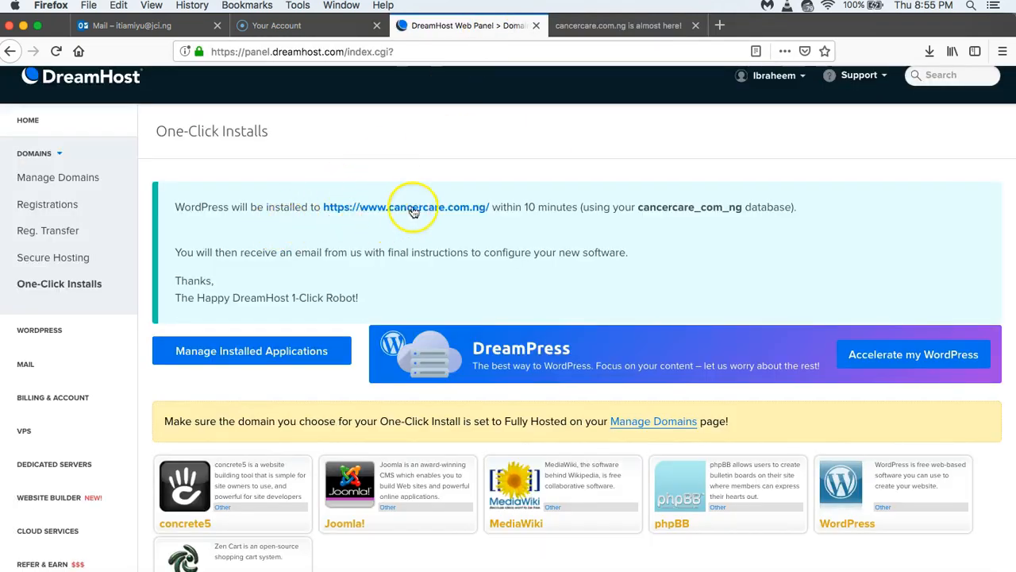
click(622, 32)
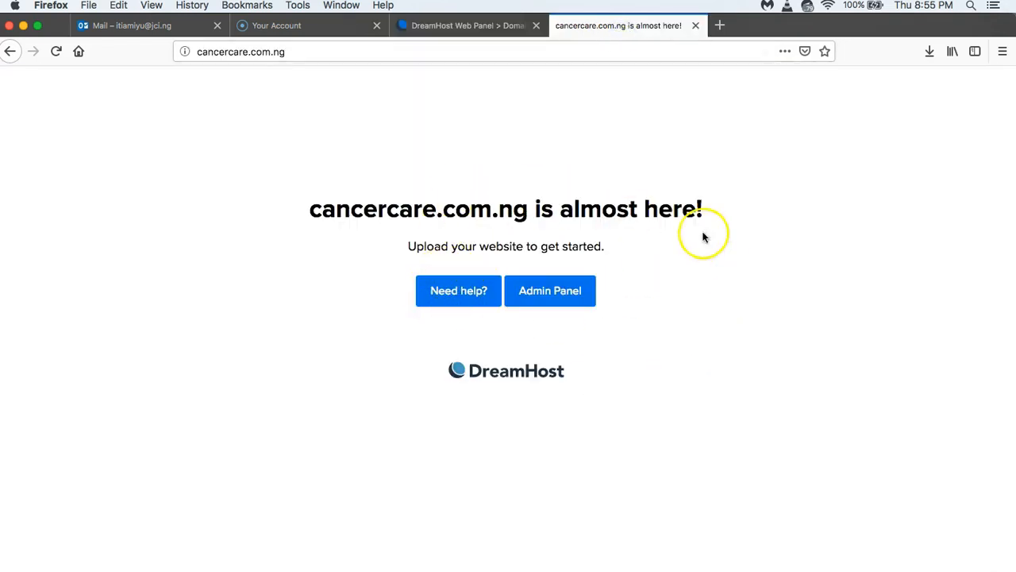
click(508, 26)
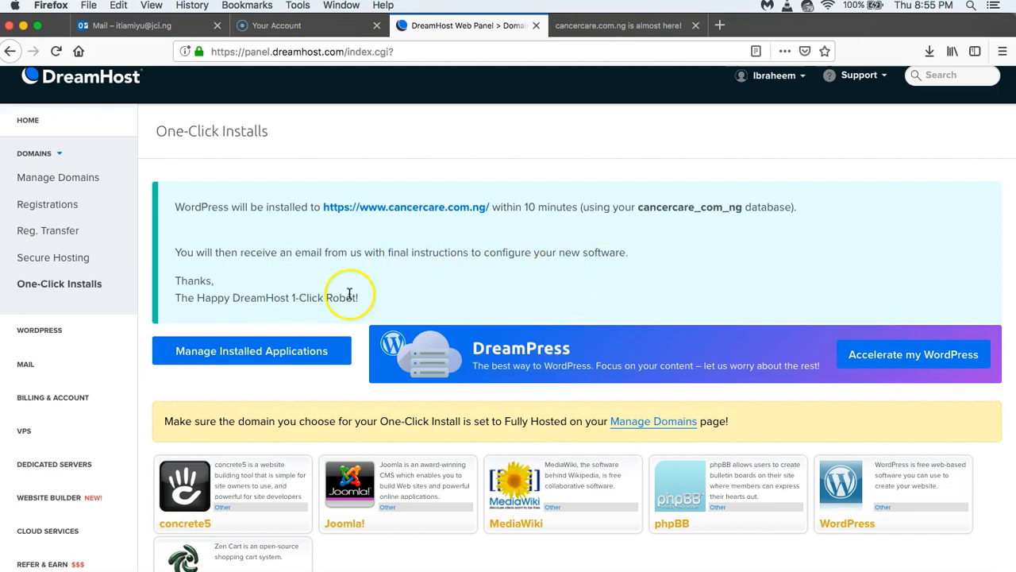
scroll(407, 293, down, 3)
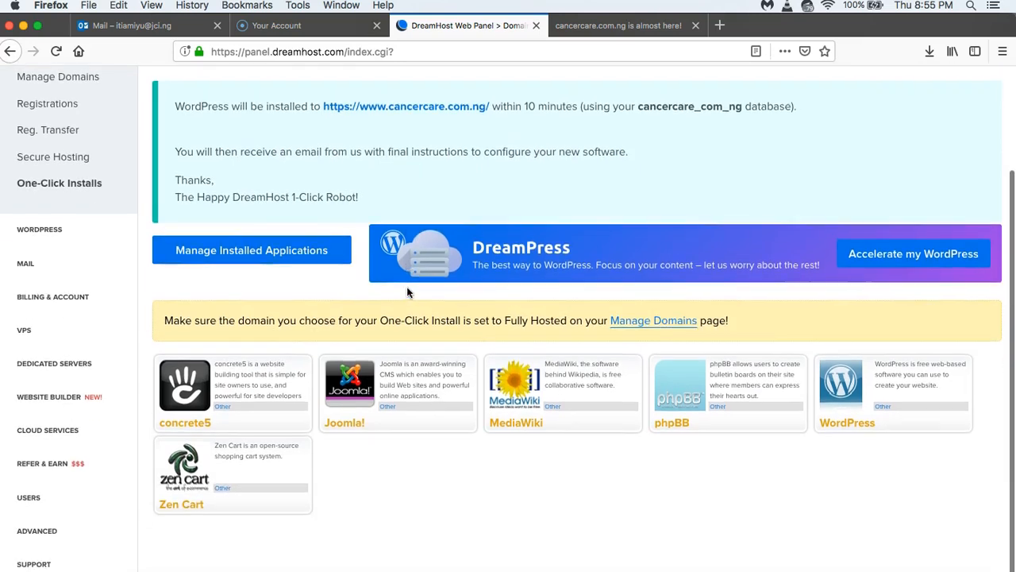
scroll(407, 293, up, 4)
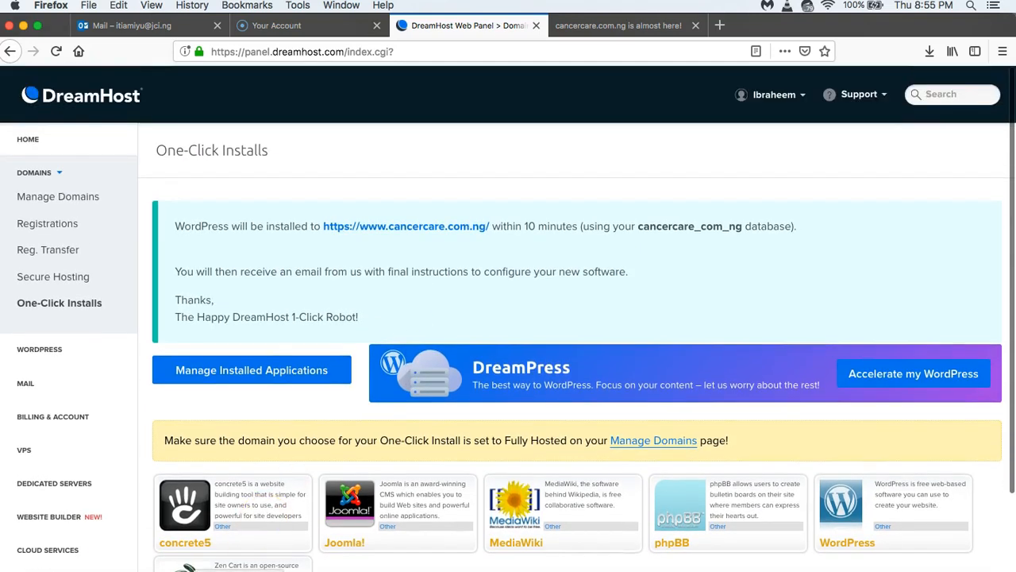
Switch to Gmail in Chrome, refresh the inbox, and open DreamHost Installer's WordPress installation success email
key(super+Tab)
click(56, 56)
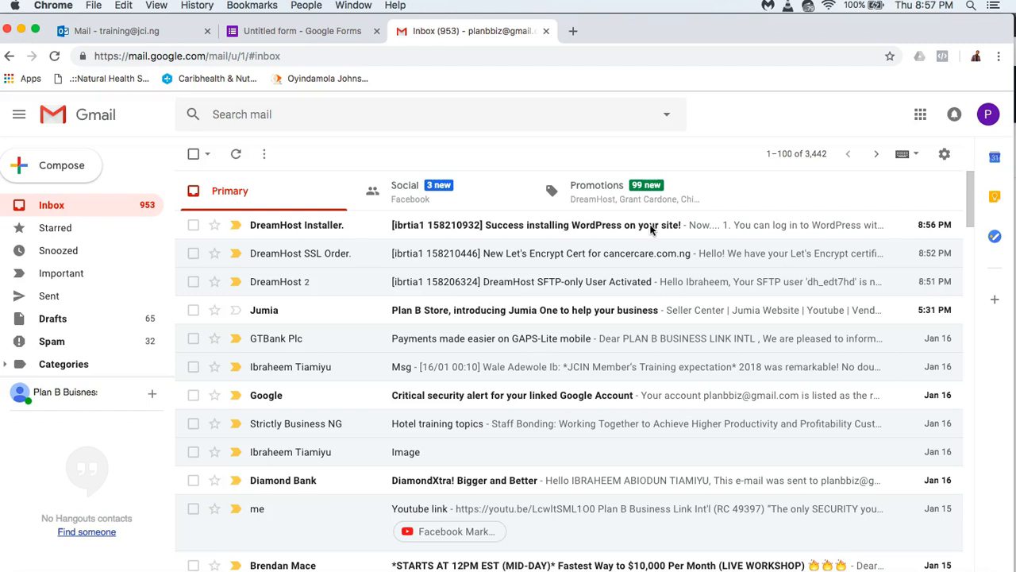
click(583, 224)
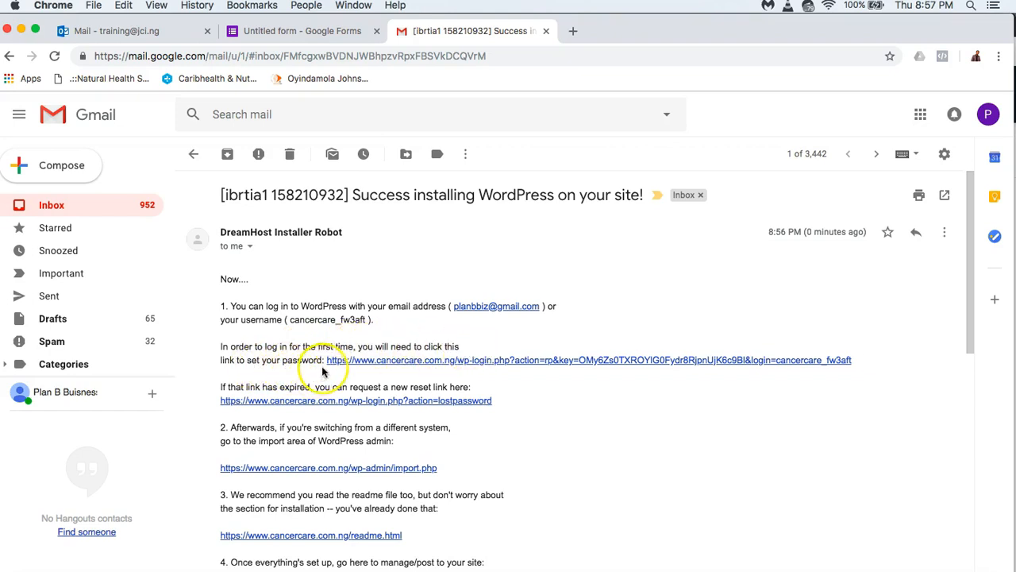
Open the email's WordPress password-setup link with its reset key in a new tab, and read the remaining instructions while it loads
drag(326, 362, 855, 361)
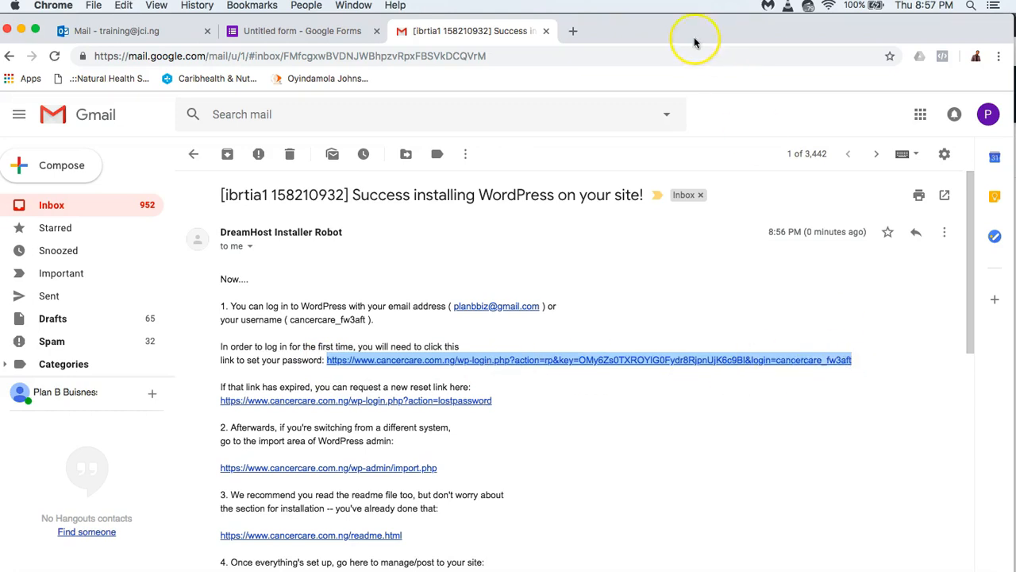
click(572, 30)
key(super+v)
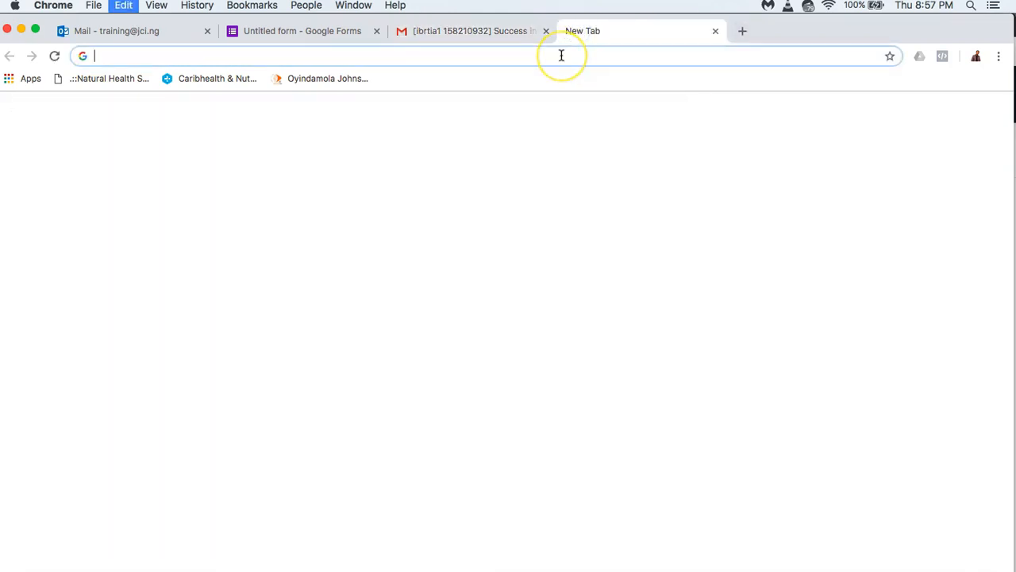
key(Return)
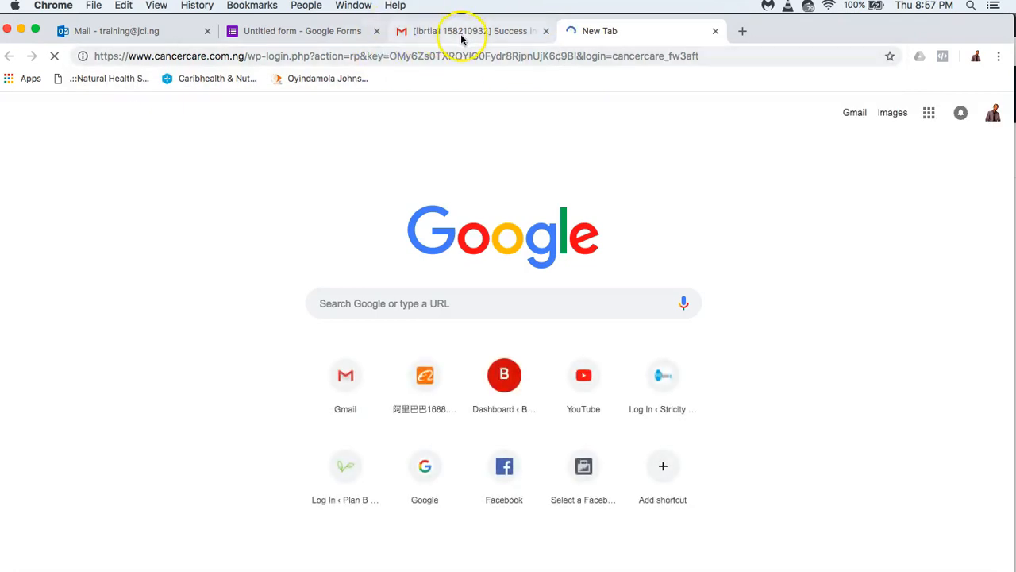
click(461, 37)
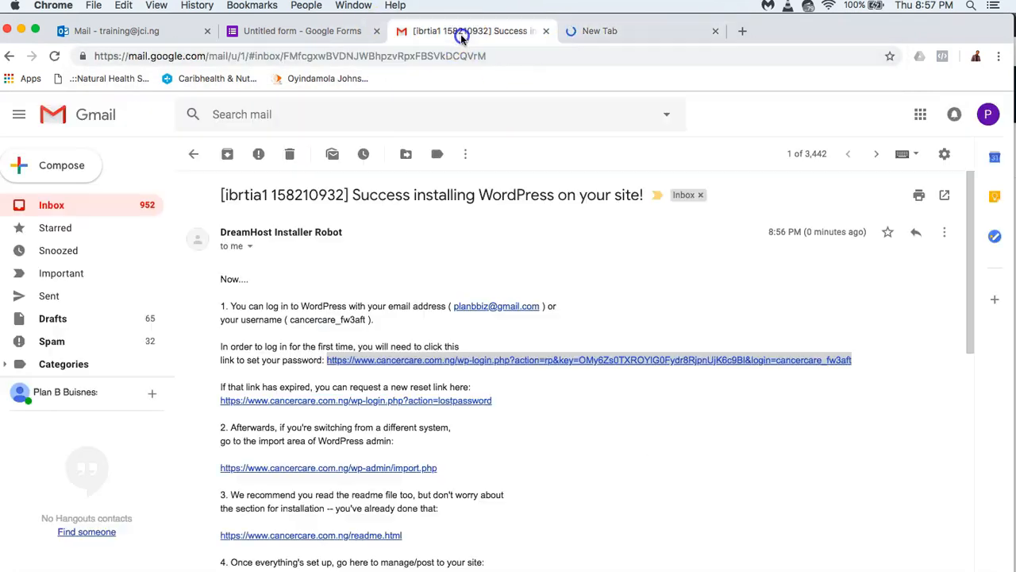
click(596, 442)
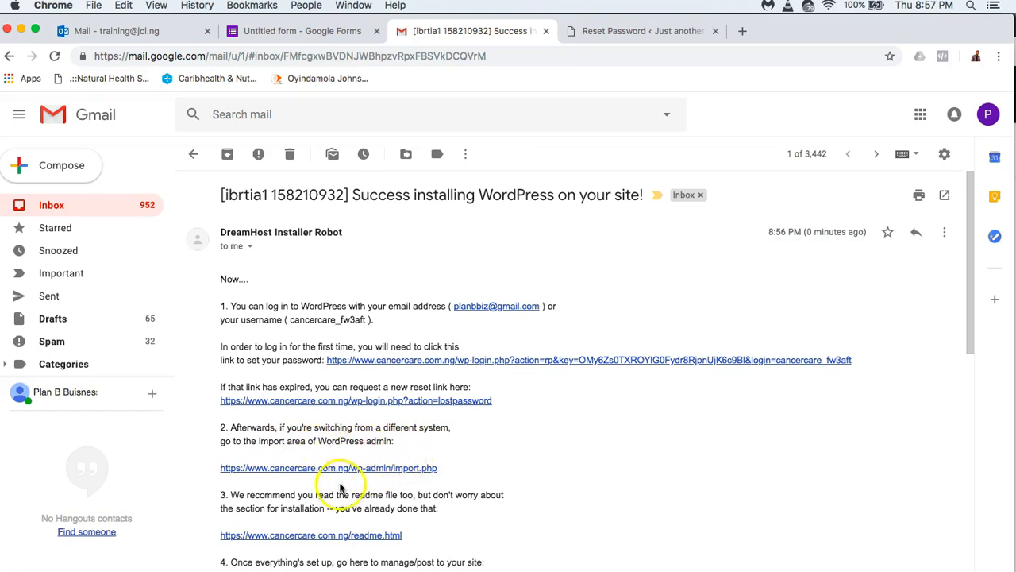
click(635, 30)
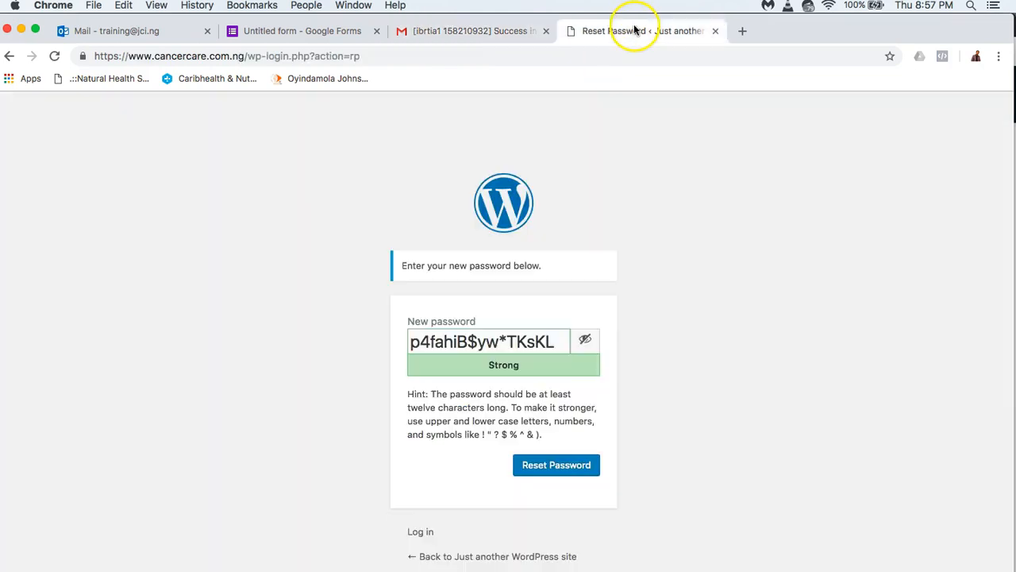
Replace the suggested WordPress password with a hidden custom new password and submit the reset
click(561, 342)
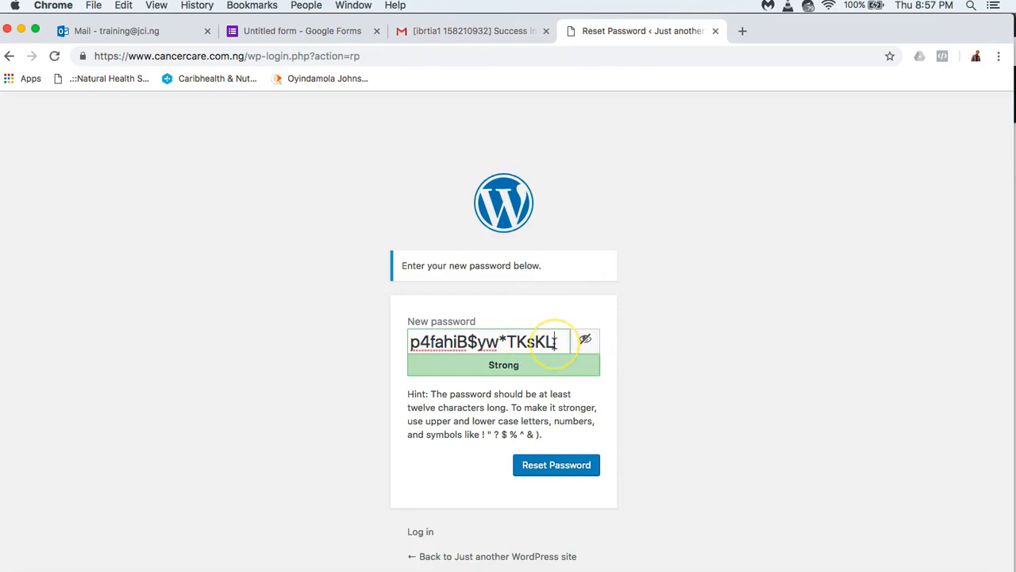
key(super+a)
key(BackSpace)
text(F)
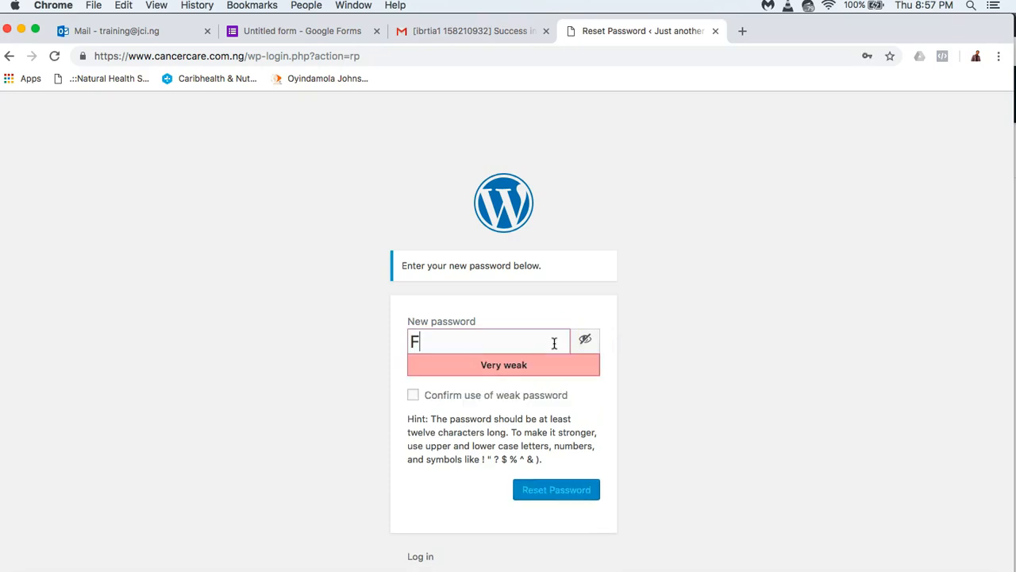
key(BackSpace)
click(587, 340)
click(524, 341)
text(F••••••••••)
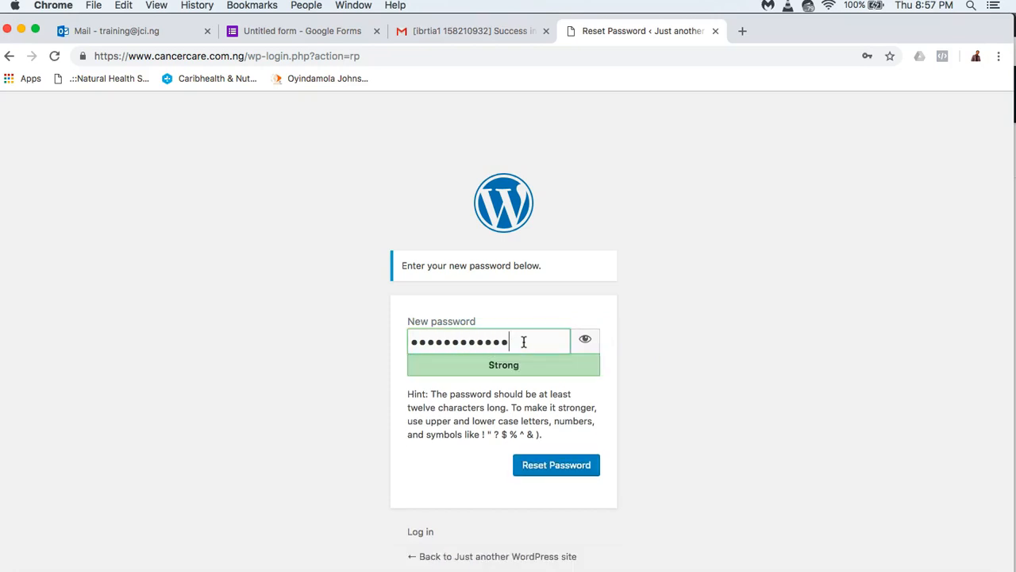
click(560, 466)
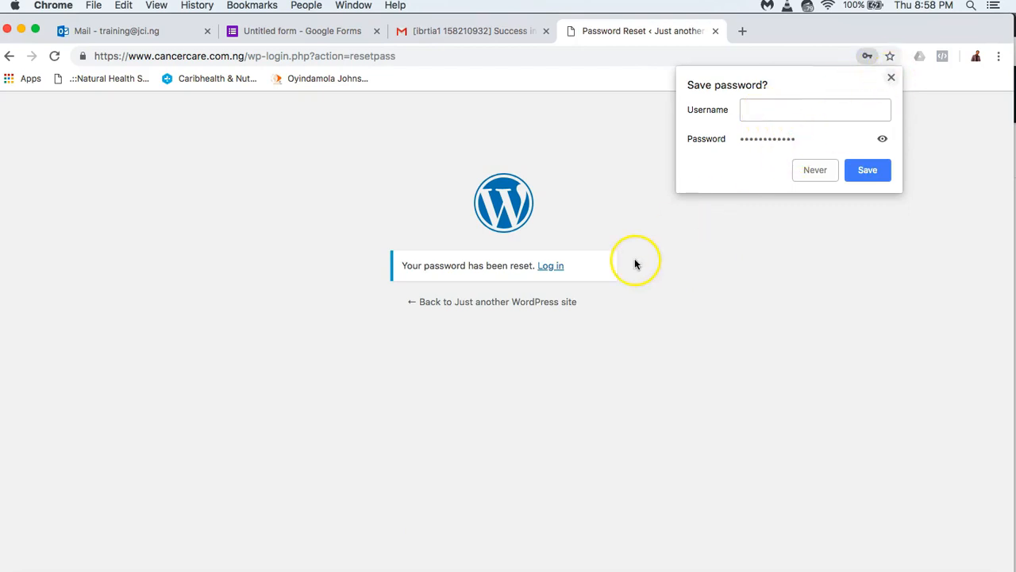
Open the WordPress login page and fill its username field with the username copied from the DreamHost installation email
click(548, 267)
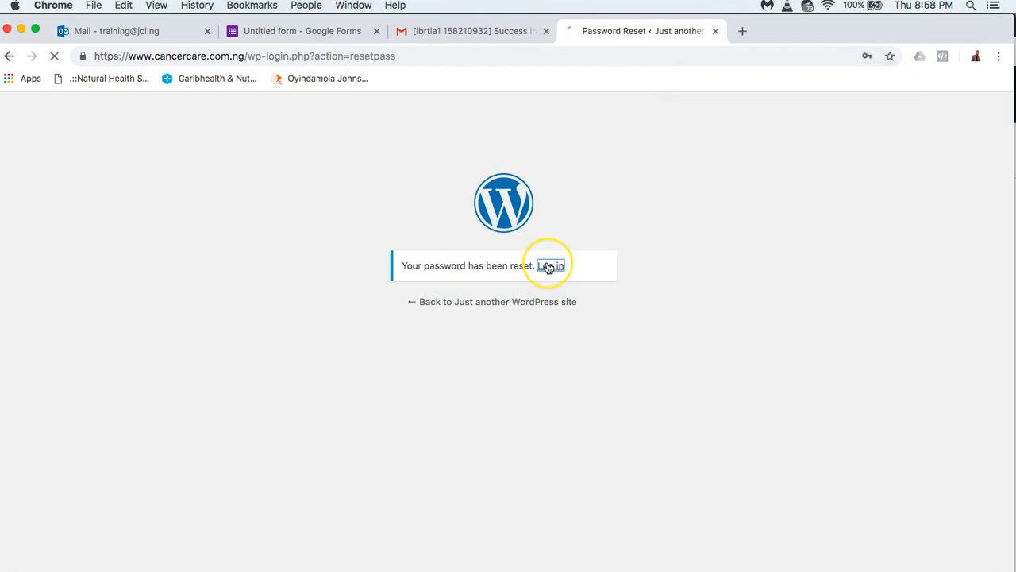
click(477, 30)
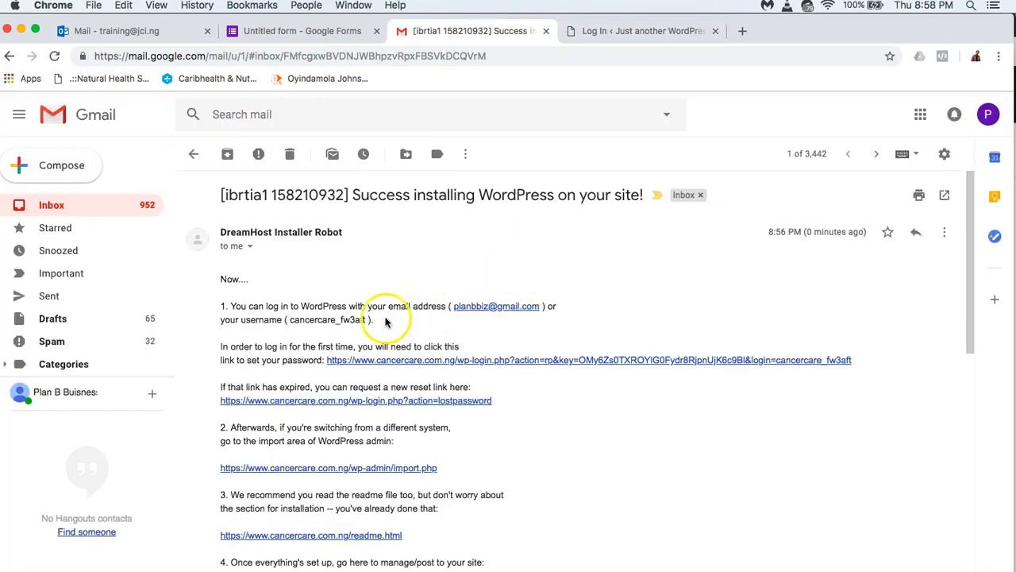
drag(366, 319, 292, 318)
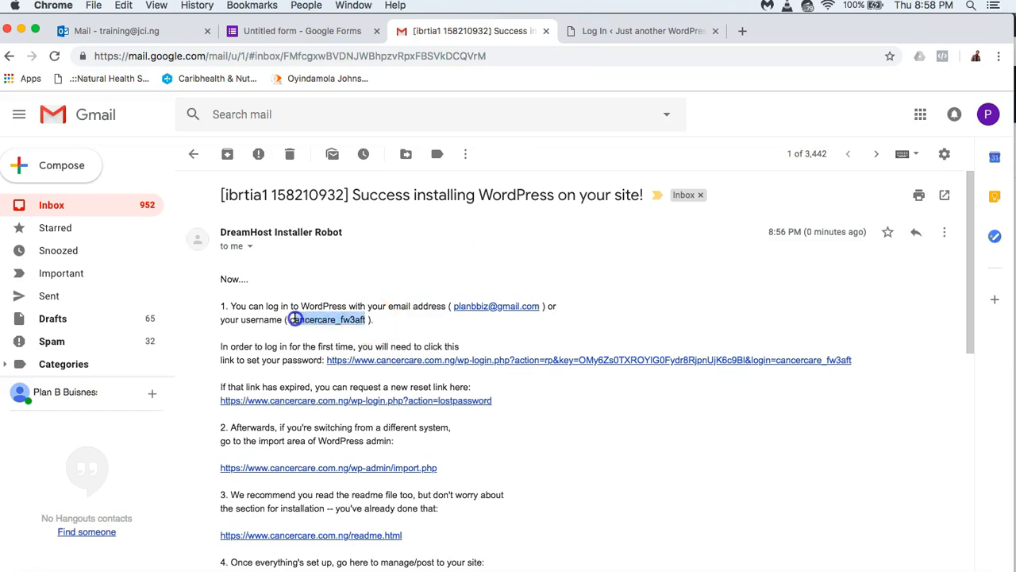
key(super+c)
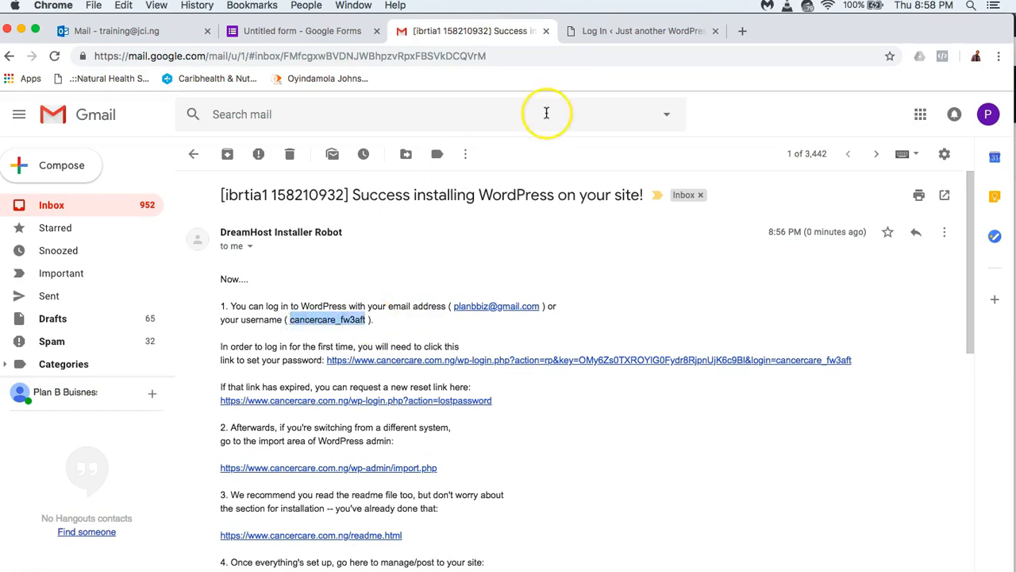
click(624, 36)
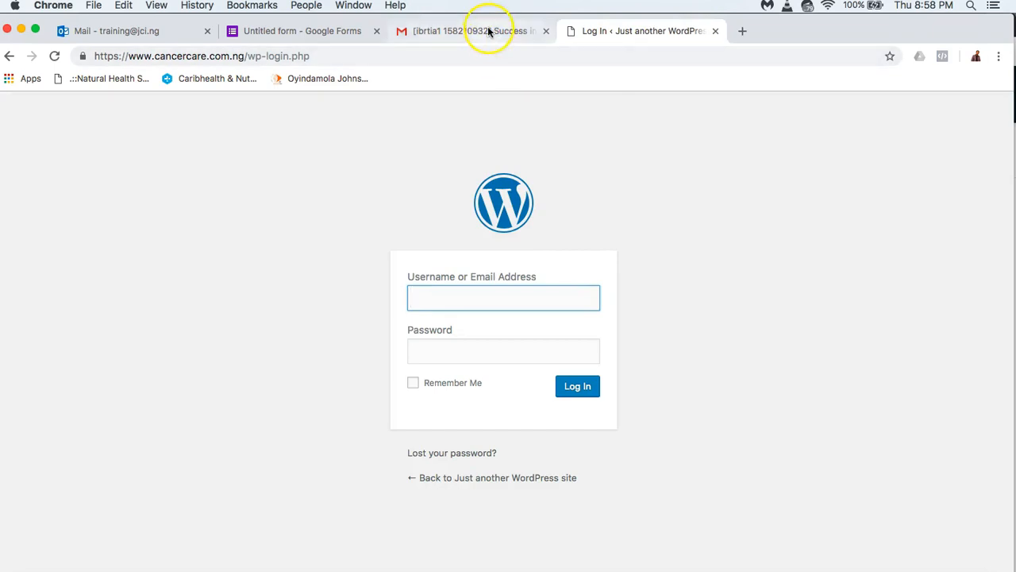
key(super+v)
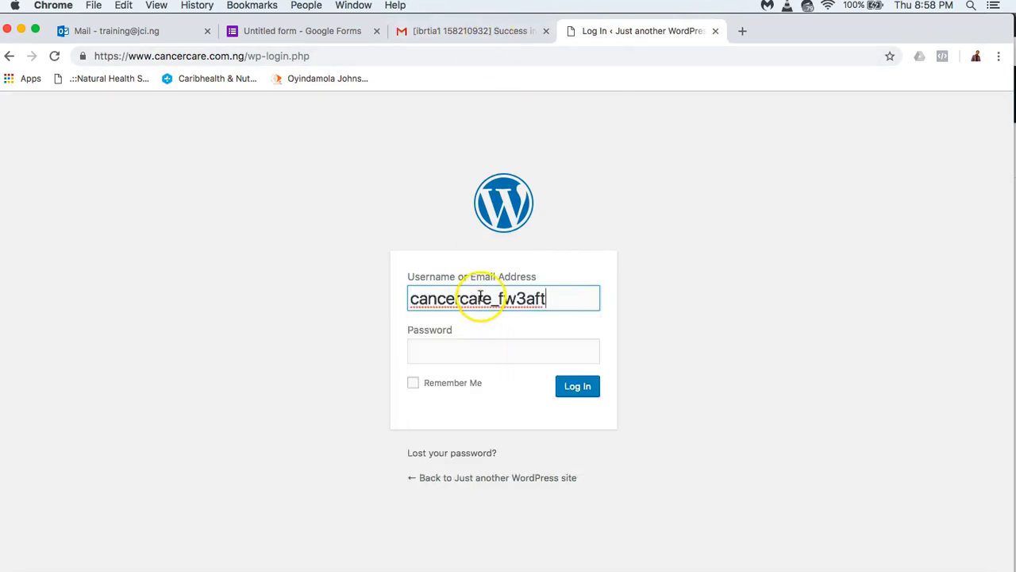
Enter the WordPress account password, enable Remember Me, log in to the dashboard, and save the credentials in Chrome
click(664, 325)
click(508, 349)
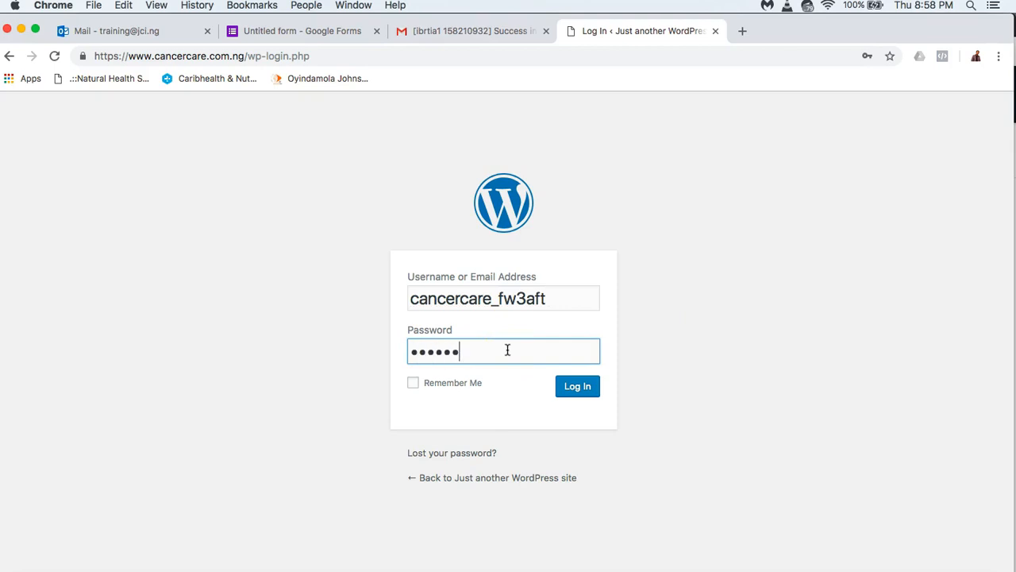
click(451, 389)
click(412, 383)
click(578, 387)
click(737, 371)
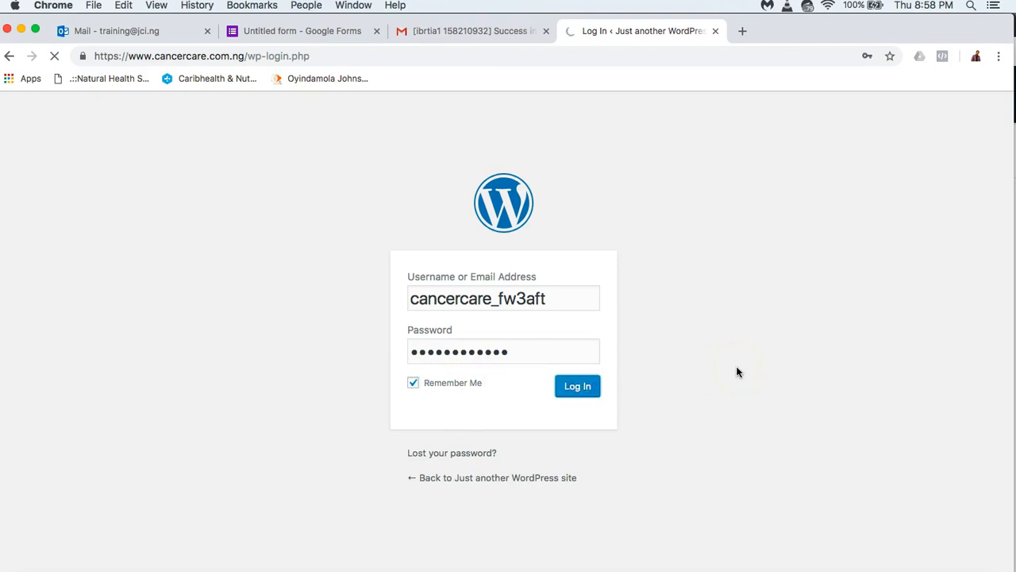
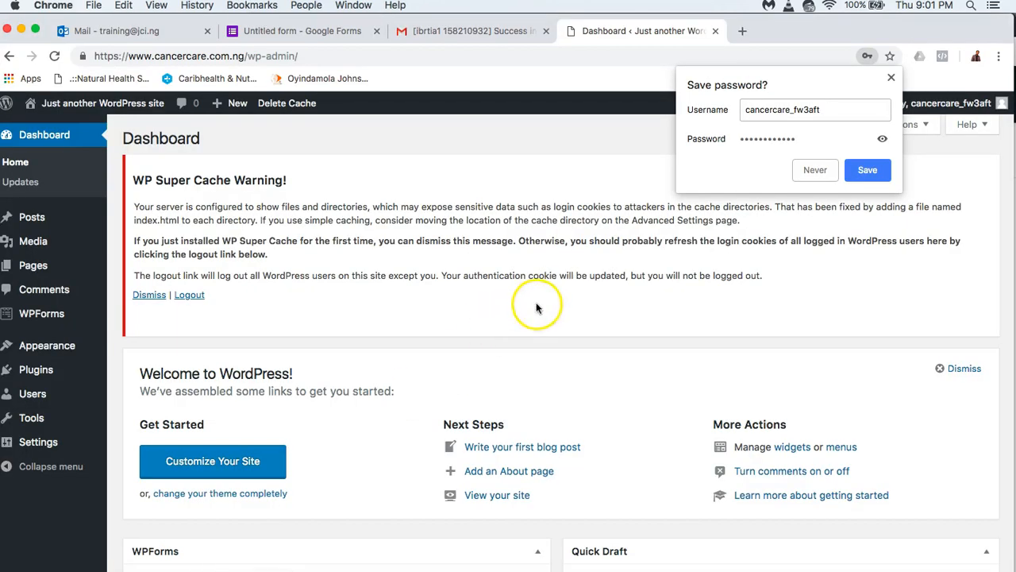
click(865, 170)
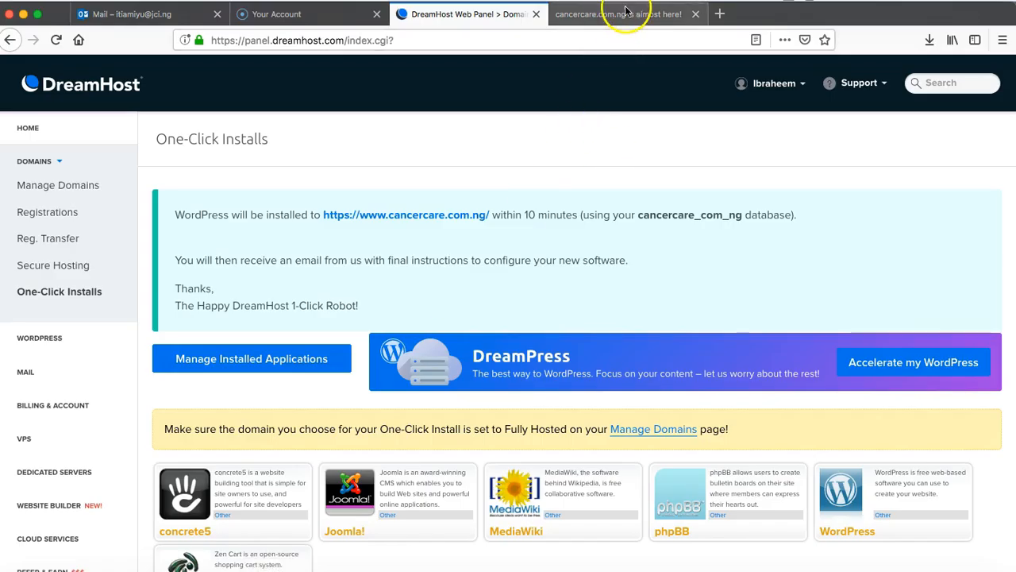
Switch to Firefox, reload the cancercare.com.ng page, and look through the new WordPress site from header to footer
click(626, 12)
click(56, 41)
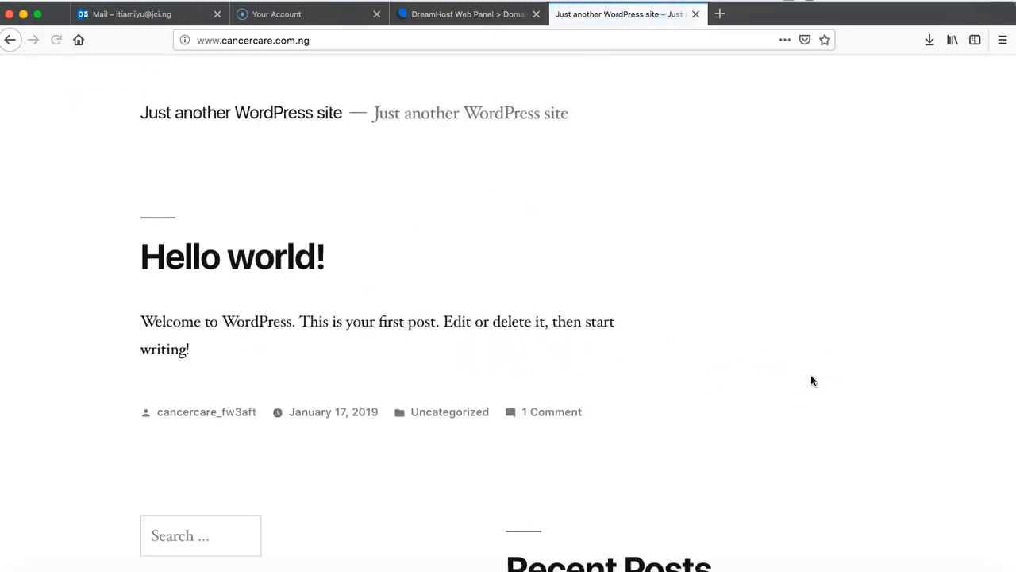
scroll(812, 380, down, 10)
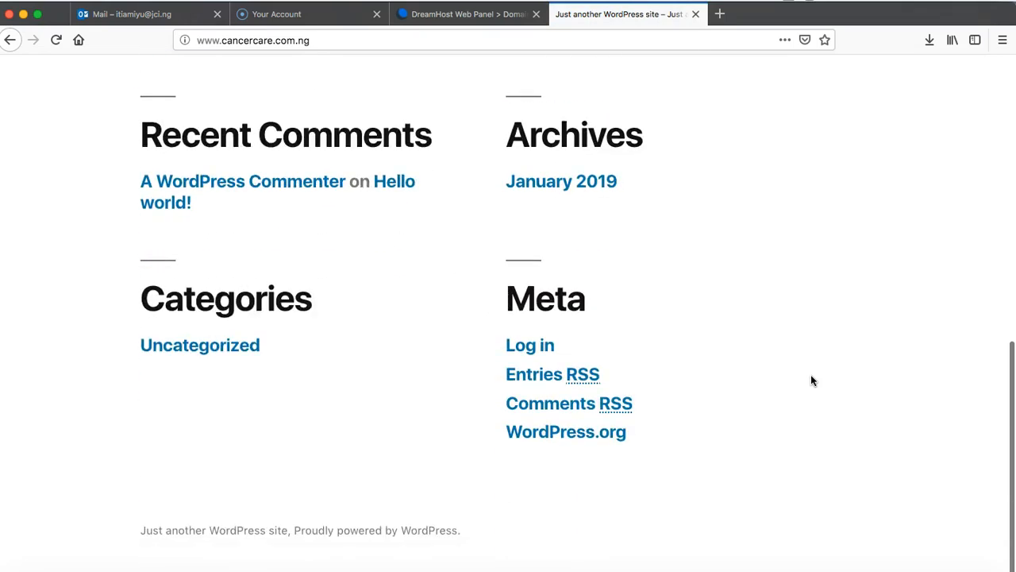
scroll(812, 380, up, 15)
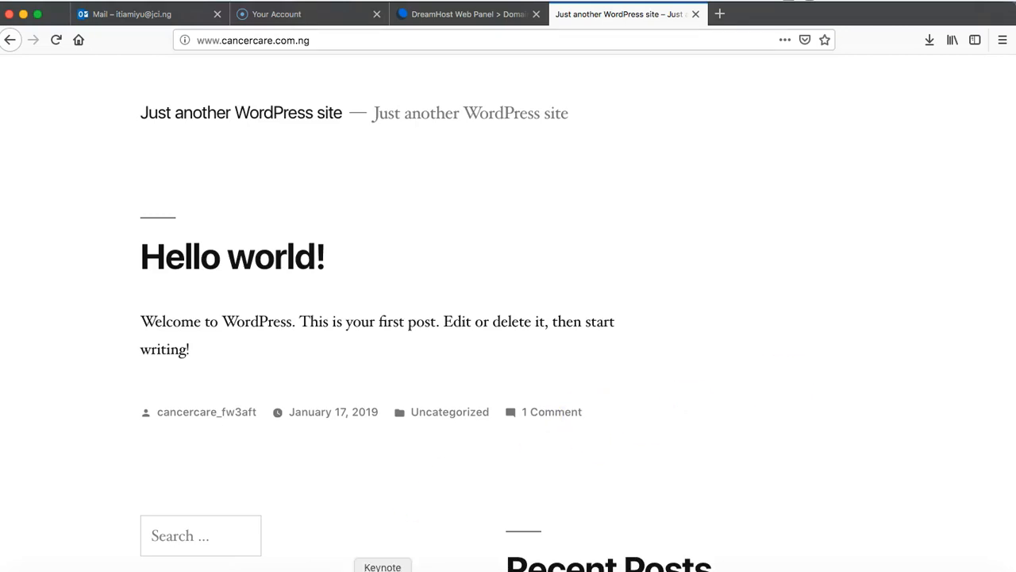
Review Keynote's Course Outline slide against the WordPress dashboard in Chrome and the live site and DreamHost panel in Firefox
click(383, 570)
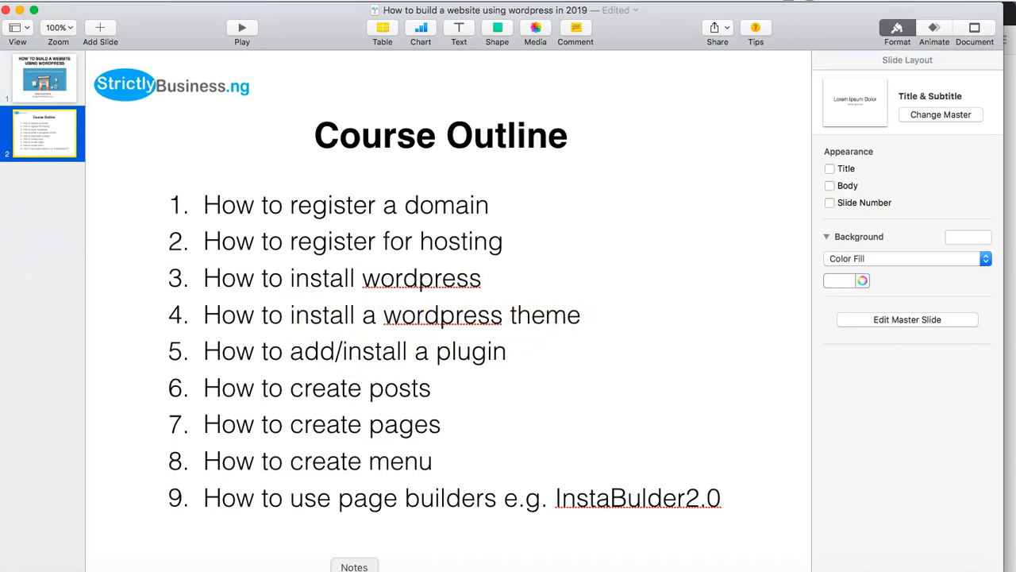
click(239, 570)
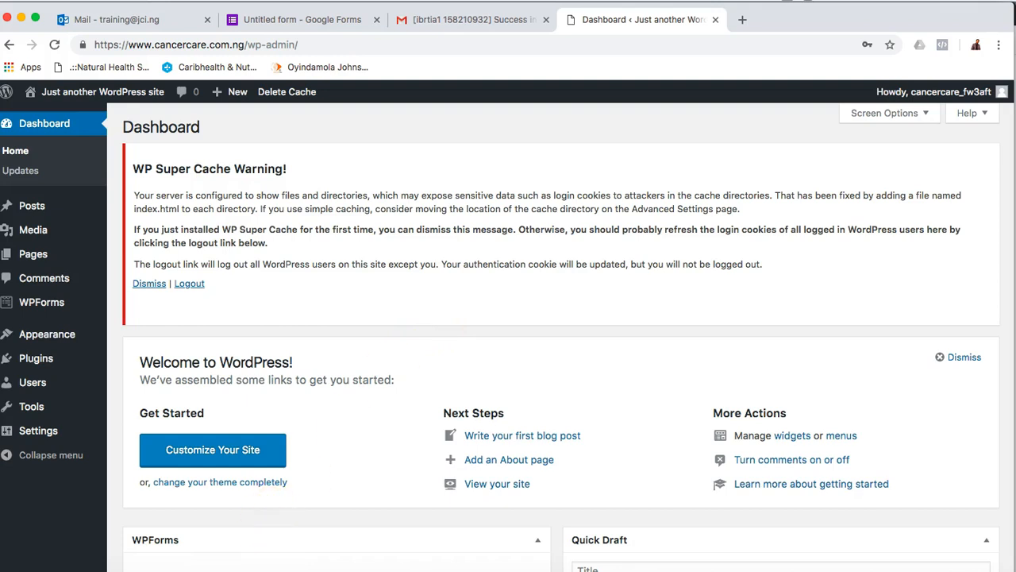
click(267, 566)
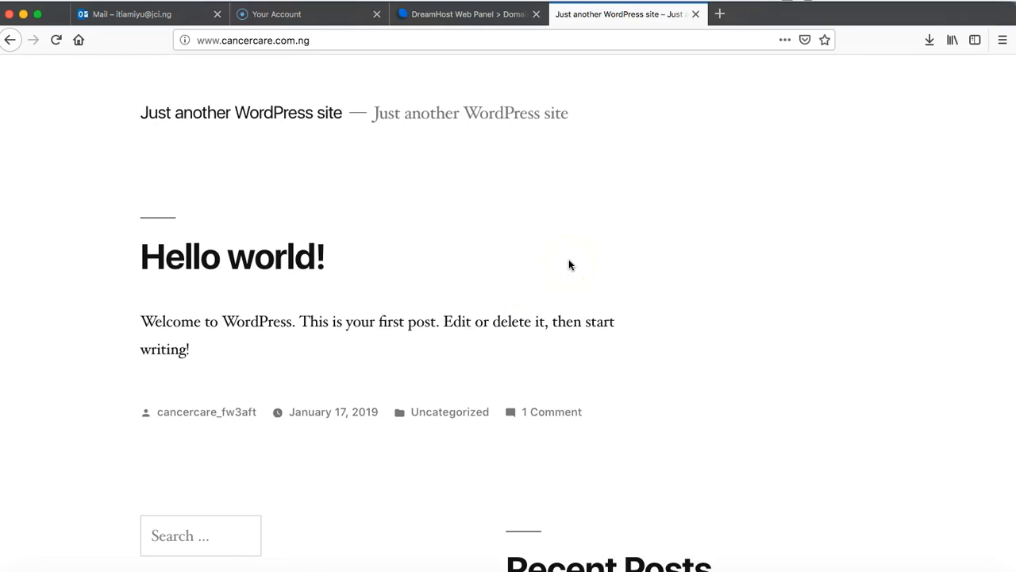
click(472, 15)
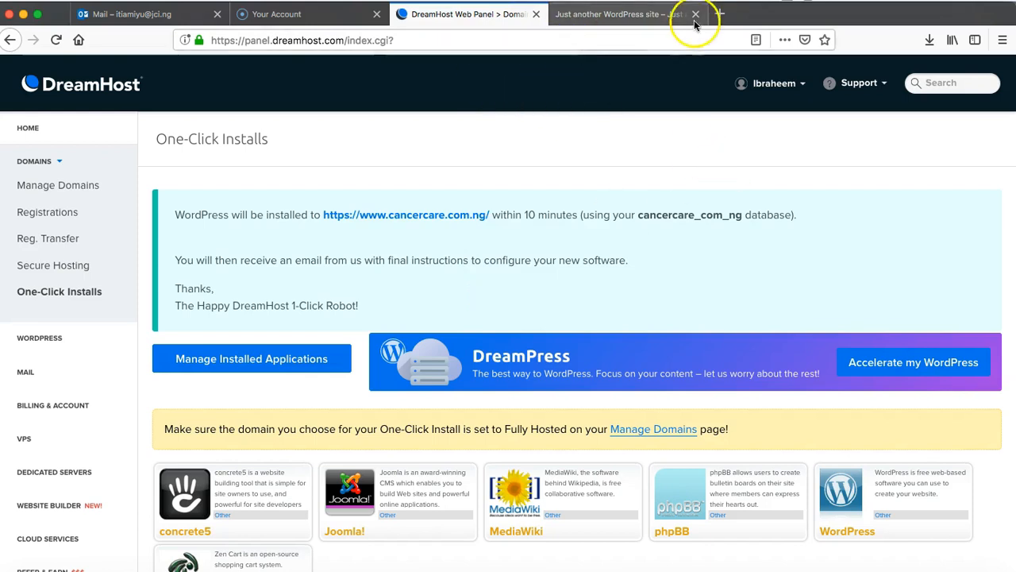
Load paypal.com in a new Firefox tab
click(720, 15)
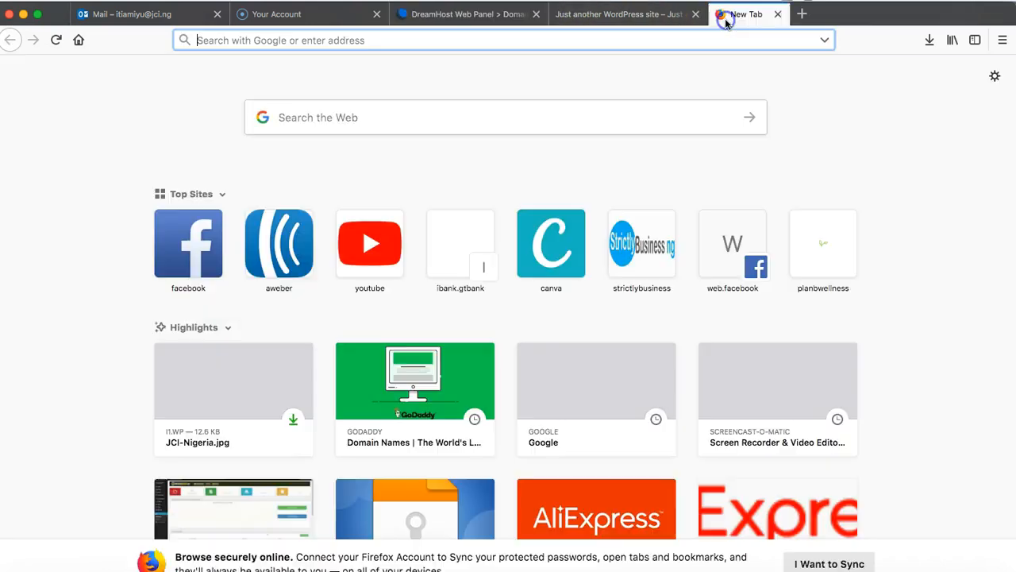
text(pay)
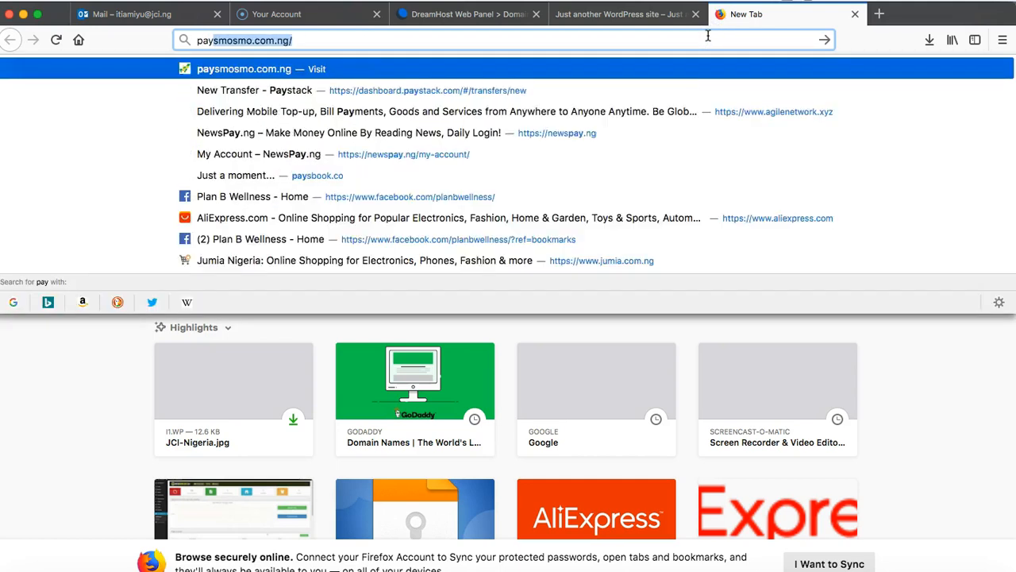
text(pal.com)
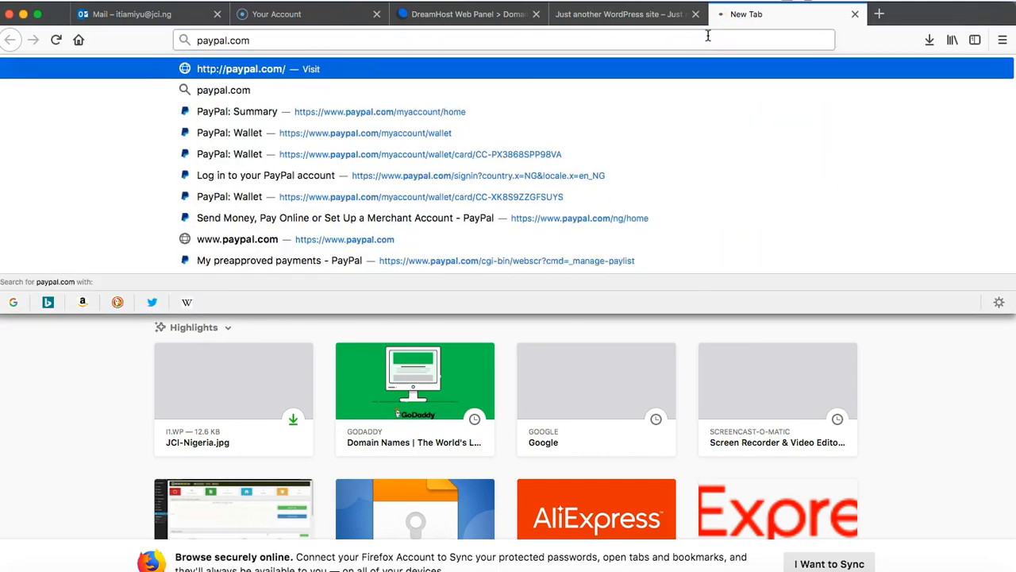
key(Return)
click(879, 14)
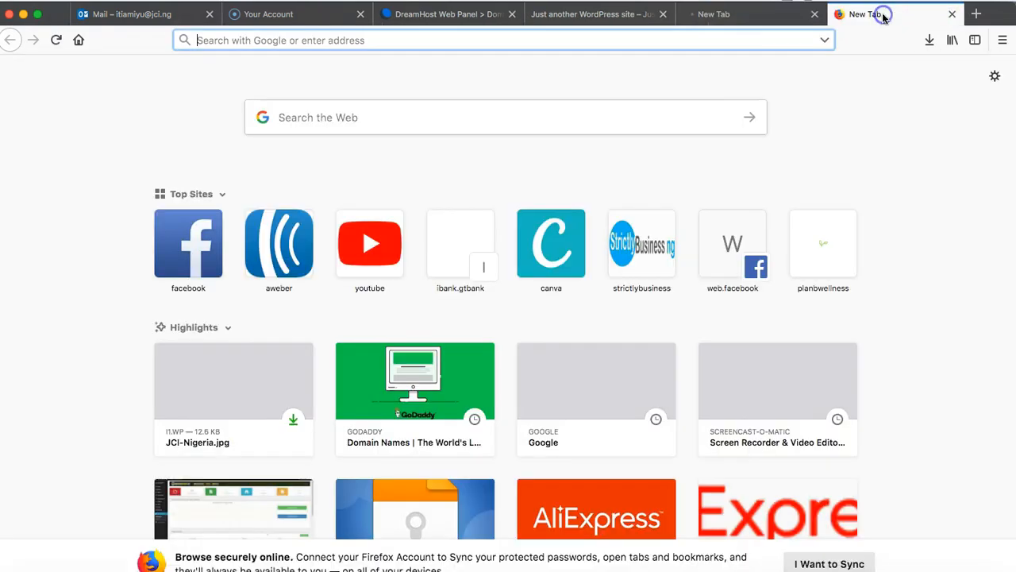
text(aweber)
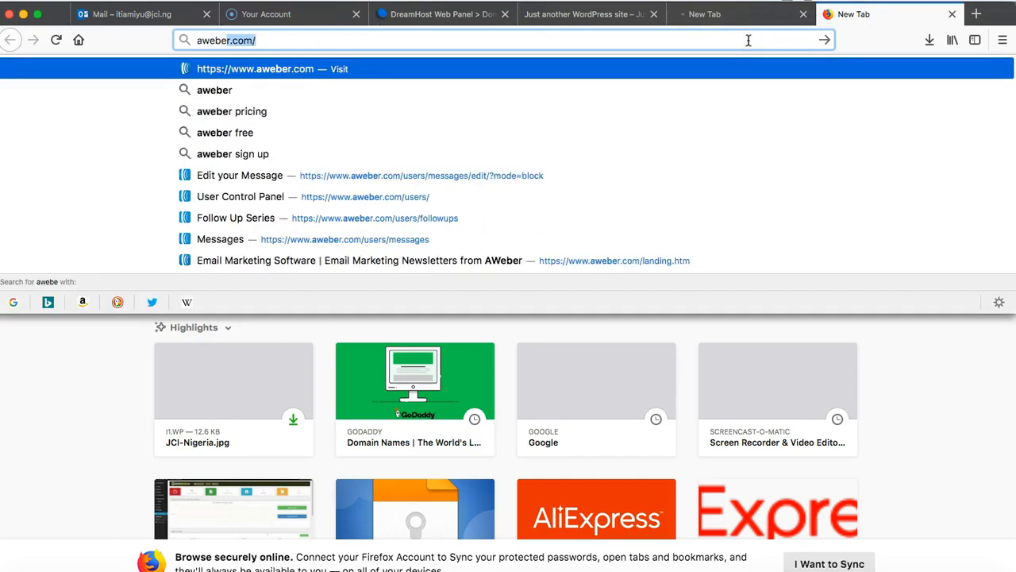
key(Return)
Load strictlybusiness.ng in a further new browser tab
click(976, 14)
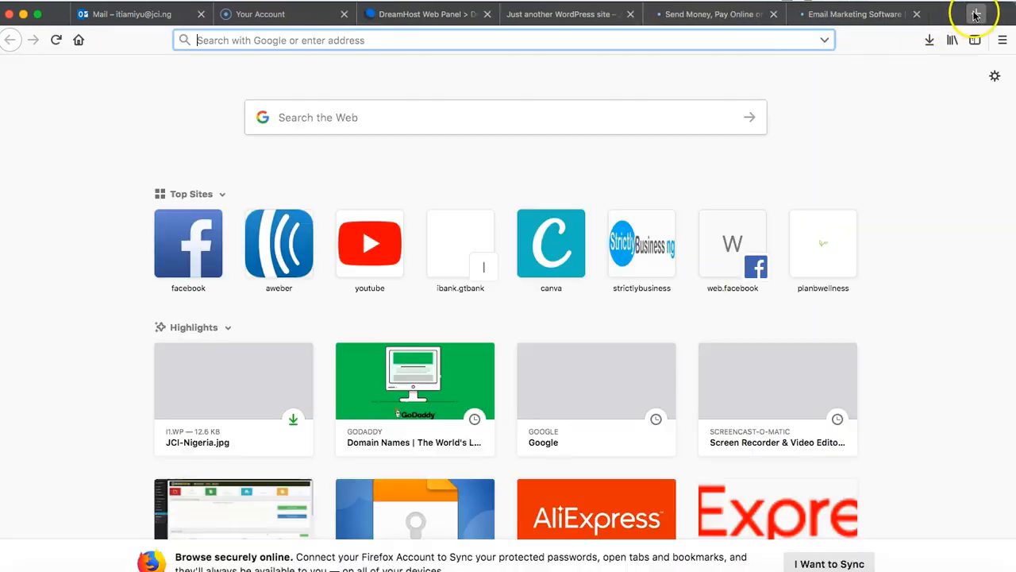
text(stri)
key(BackSpace)
key(BackSpace)
text(ric)
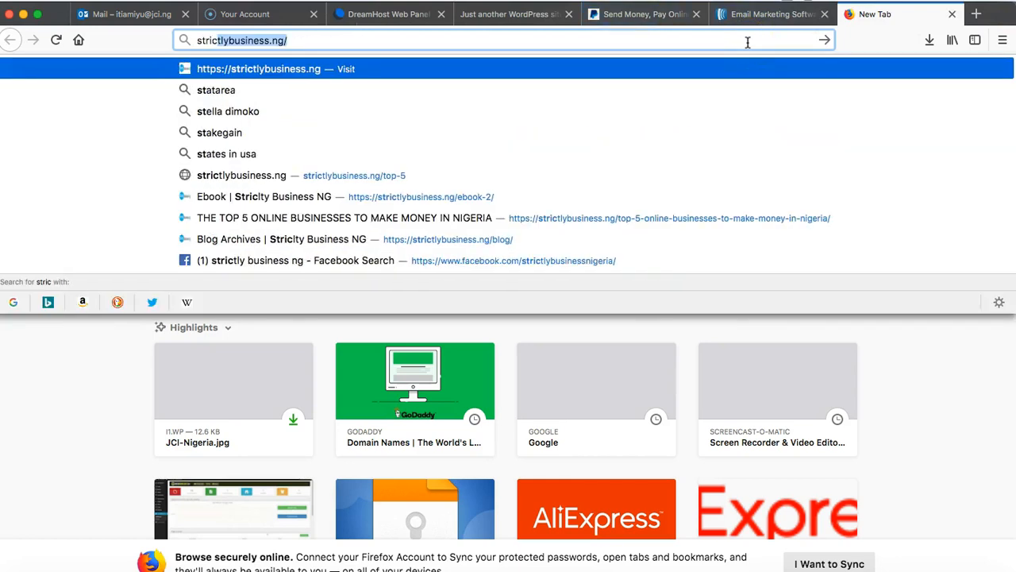
key(Return)
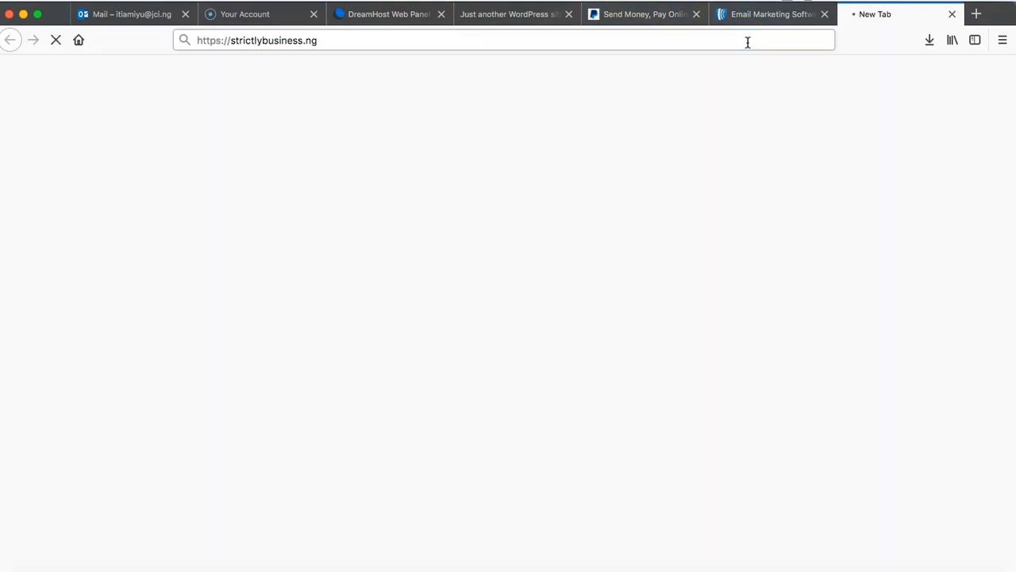
Go from AWeber's login page to its home page, skim the email marketing features, and glance at Keynote's Course Outline slide
click(780, 14)
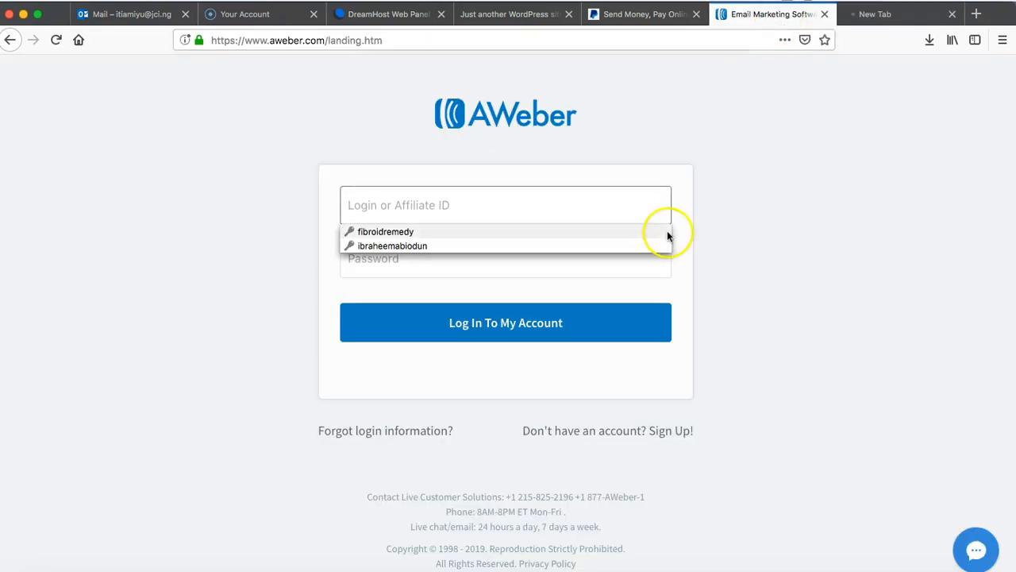
click(492, 119)
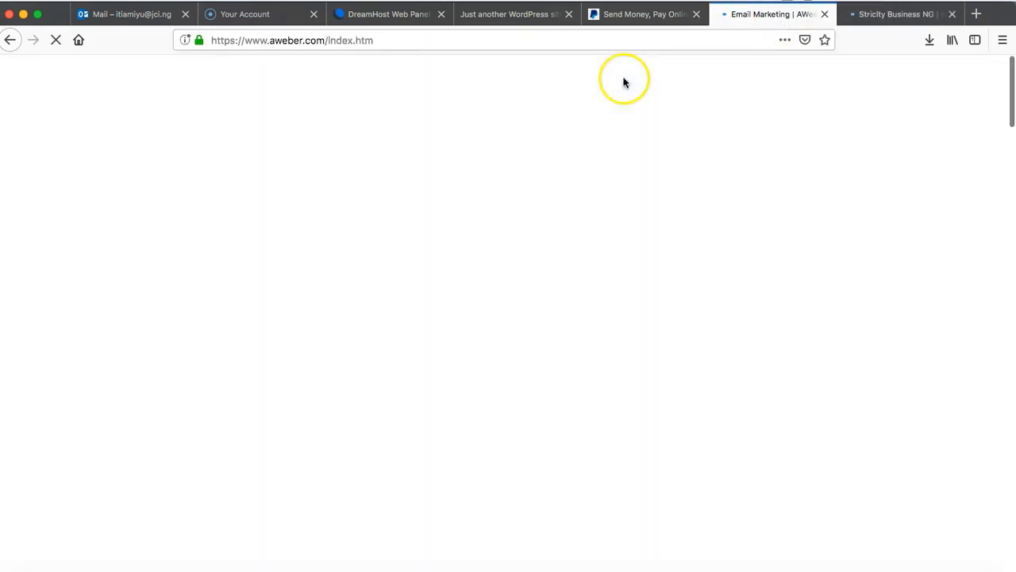
scroll(845, 272, down, 10)
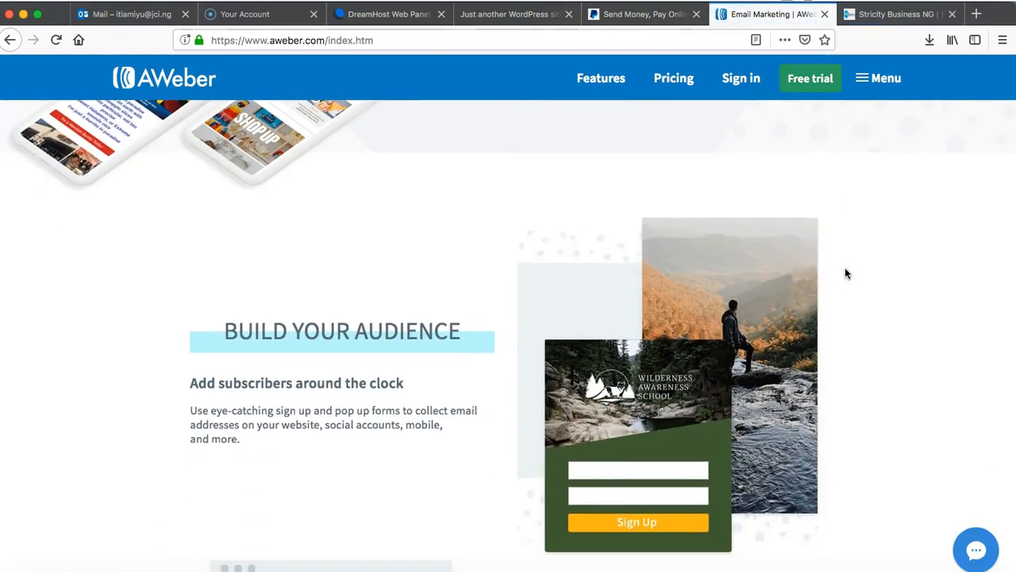
scroll(845, 273, down, 12)
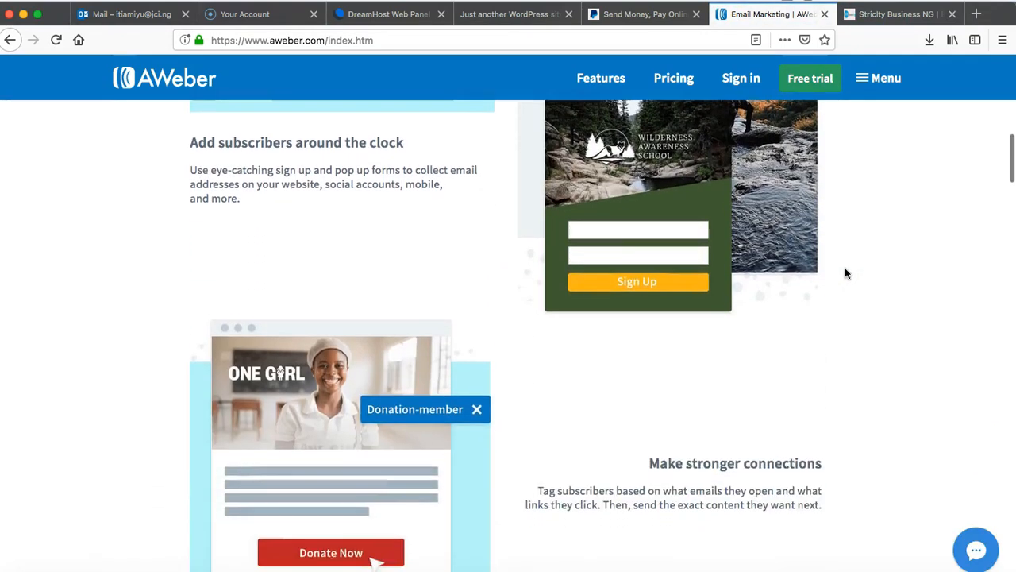
scroll(845, 273, up, 20)
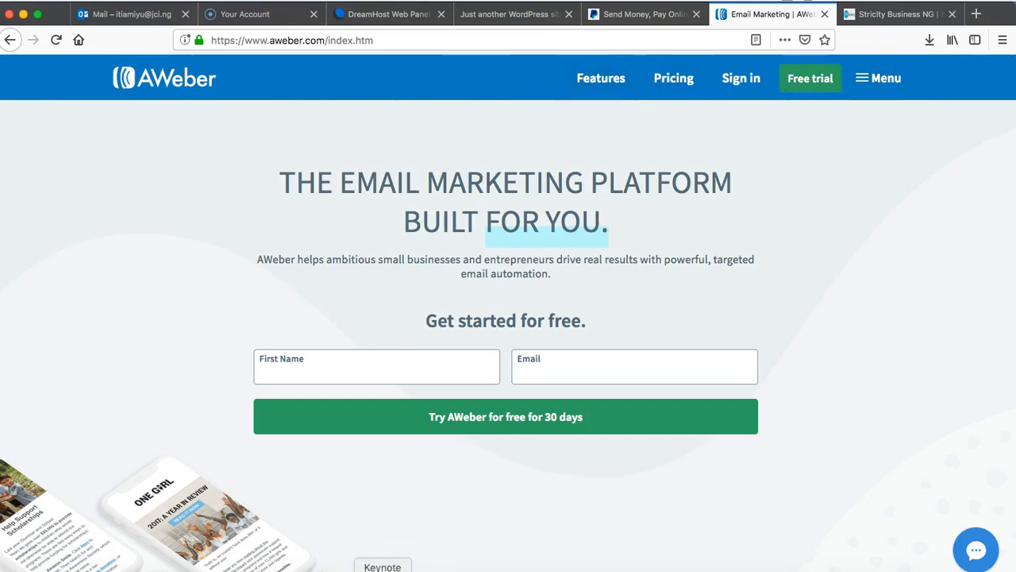
click(382, 566)
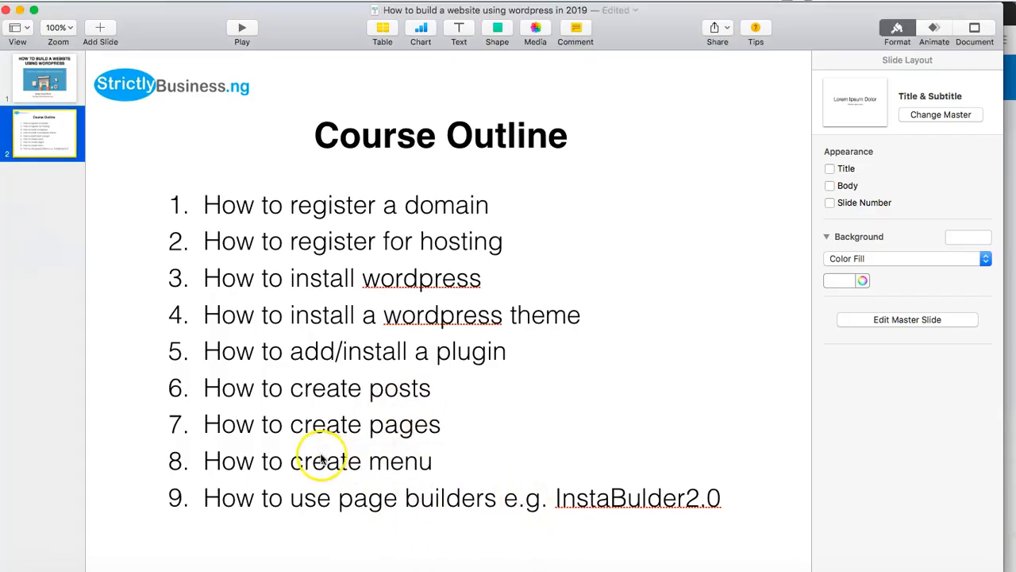
click(267, 565)
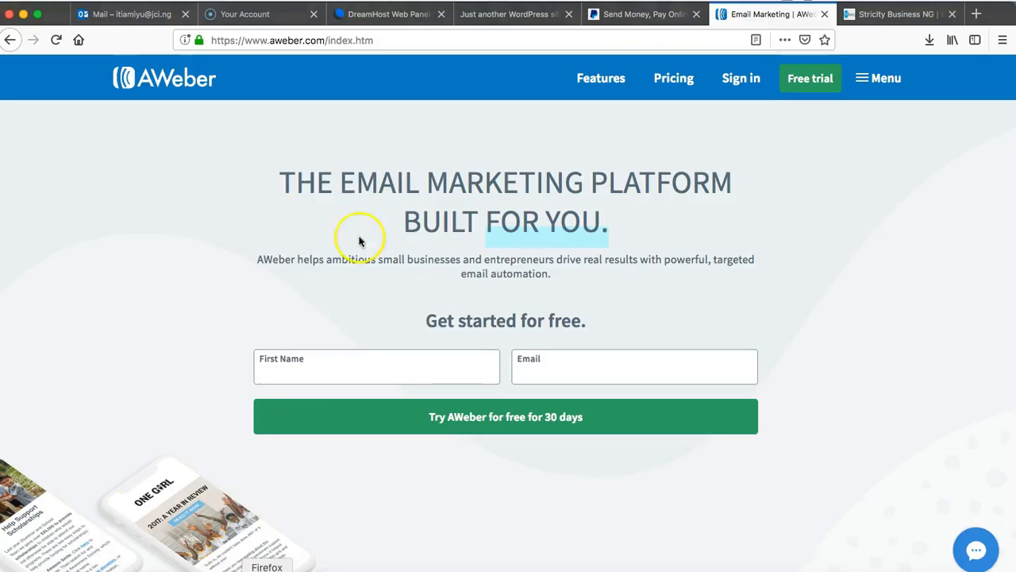
View the strictlybusiness.ng home page and expand the Personal options on PayPal's home page
click(879, 14)
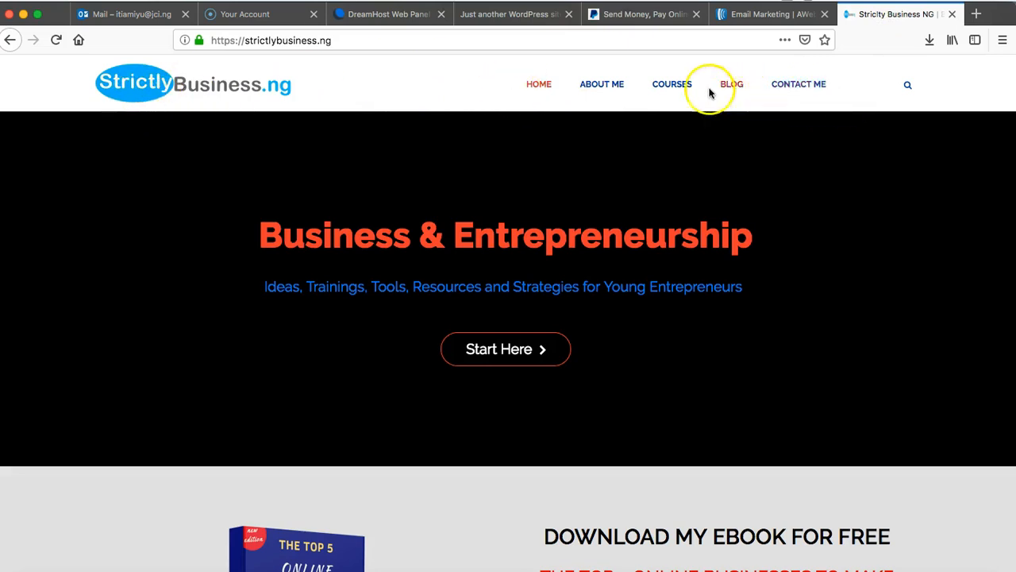
click(632, 16)
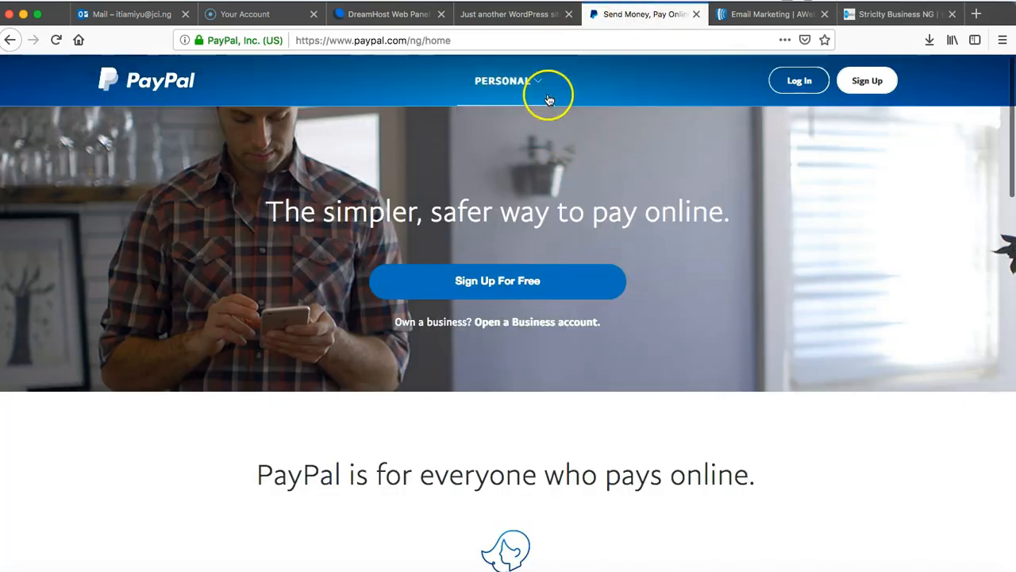
click(512, 81)
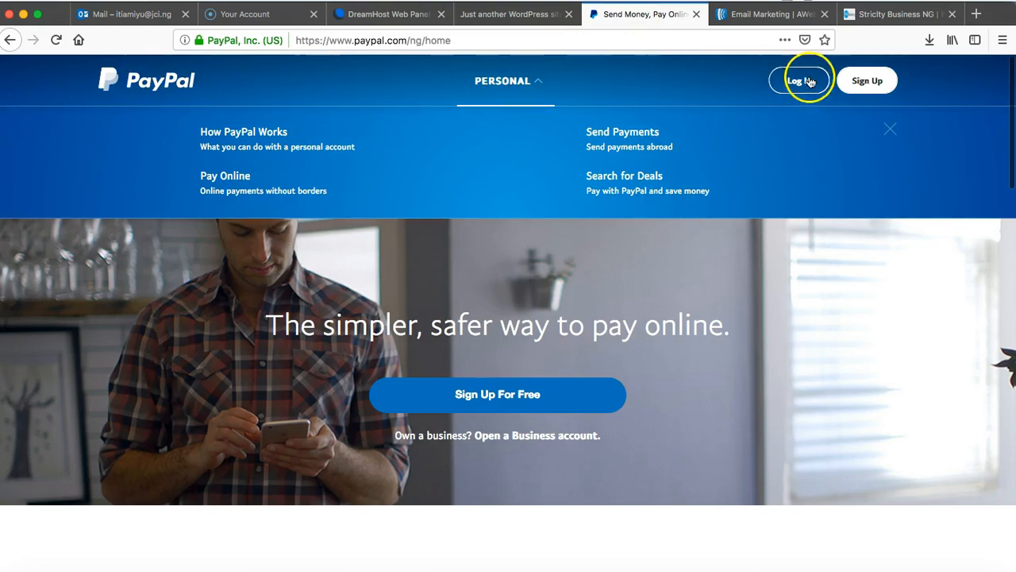
Collapse PayPal's Personal options and skim its home page down to the footer and back
click(512, 84)
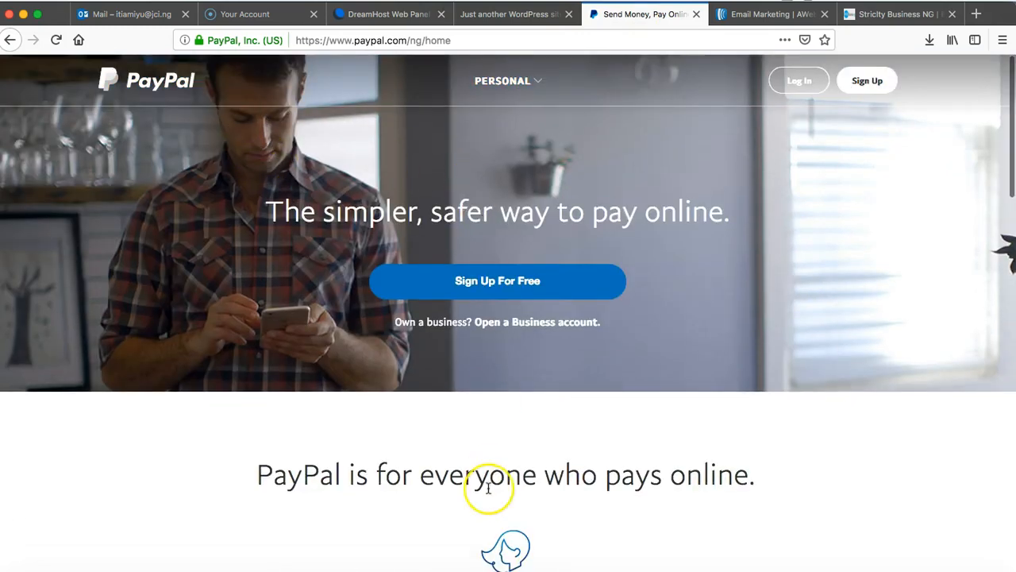
scroll(484, 487, down, 15)
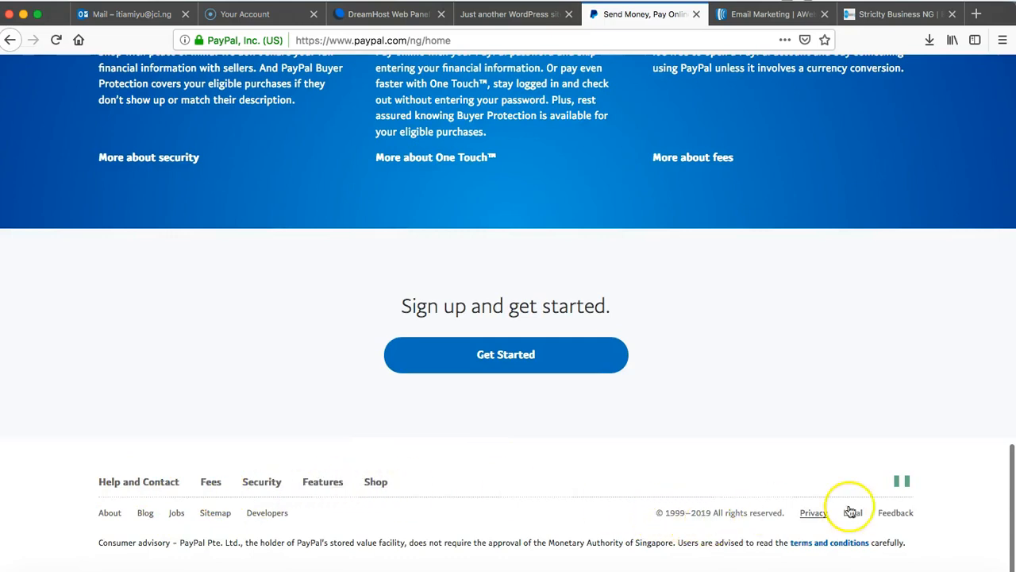
scroll(381, 283, up, 15)
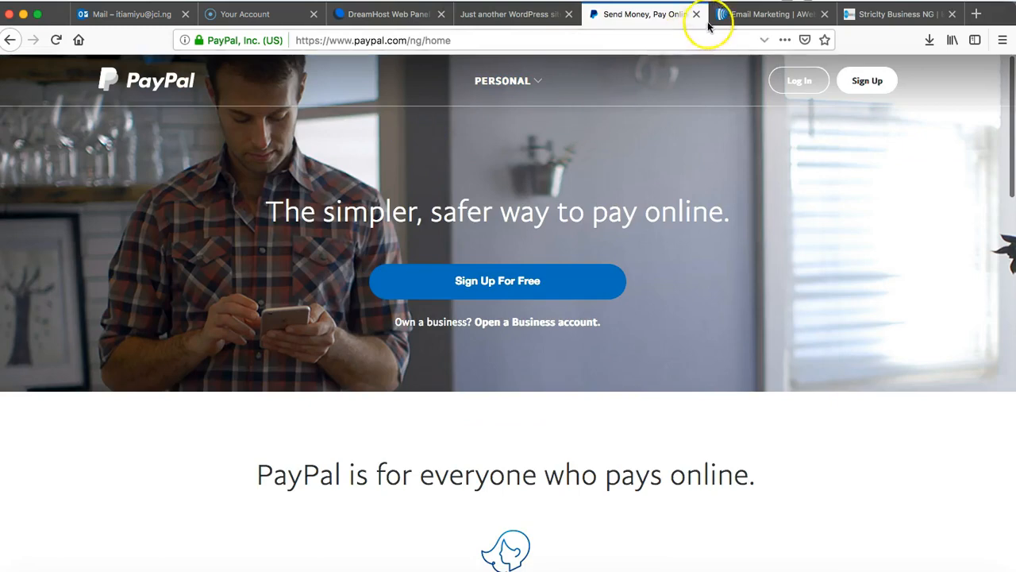
Skim AWeber's home page down to its footer links and back up to the free trial form
click(756, 13)
scroll(697, 310, down, 20)
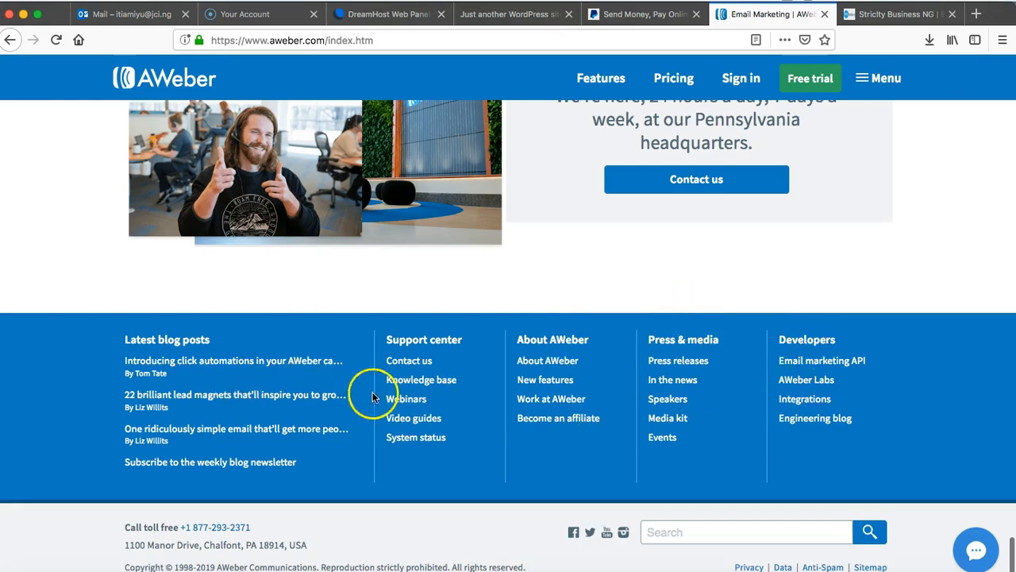
scroll(647, 365, up, 5)
scroll(646, 360, up, 20)
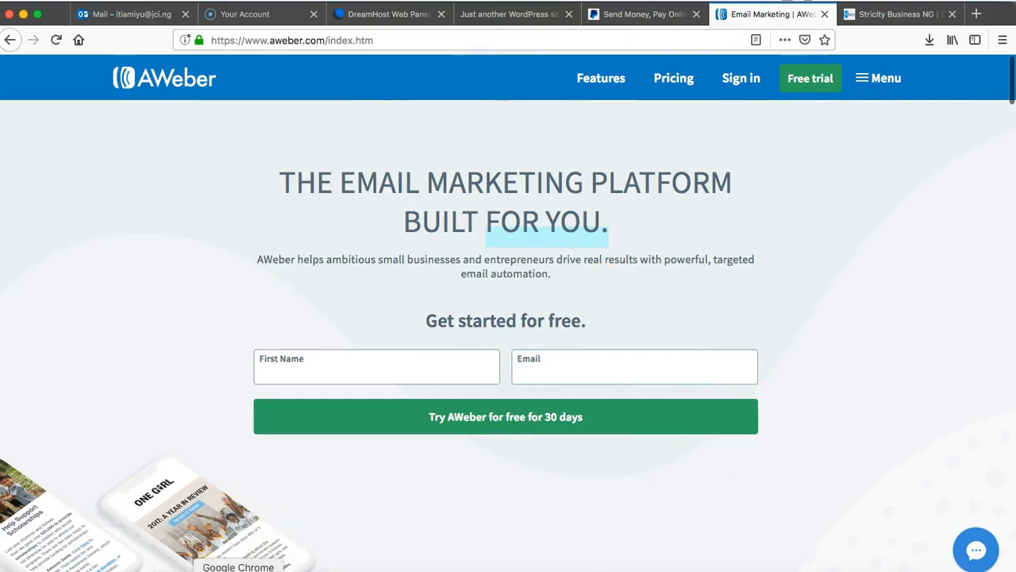
View the cancercare.com.ng front page, and switch to Google Chrome to list all posts in its WordPress dashboard
click(238, 565)
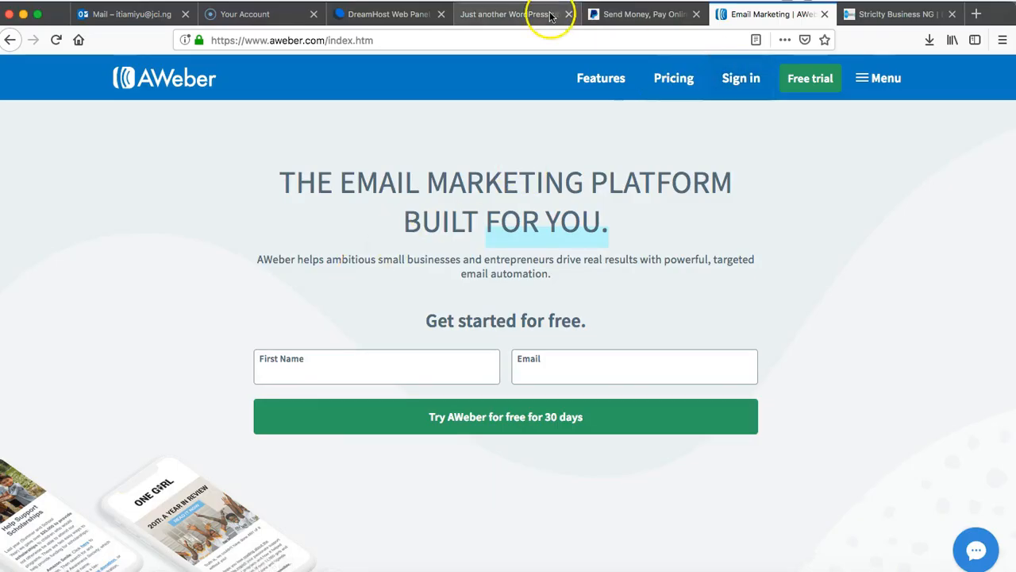
click(510, 14)
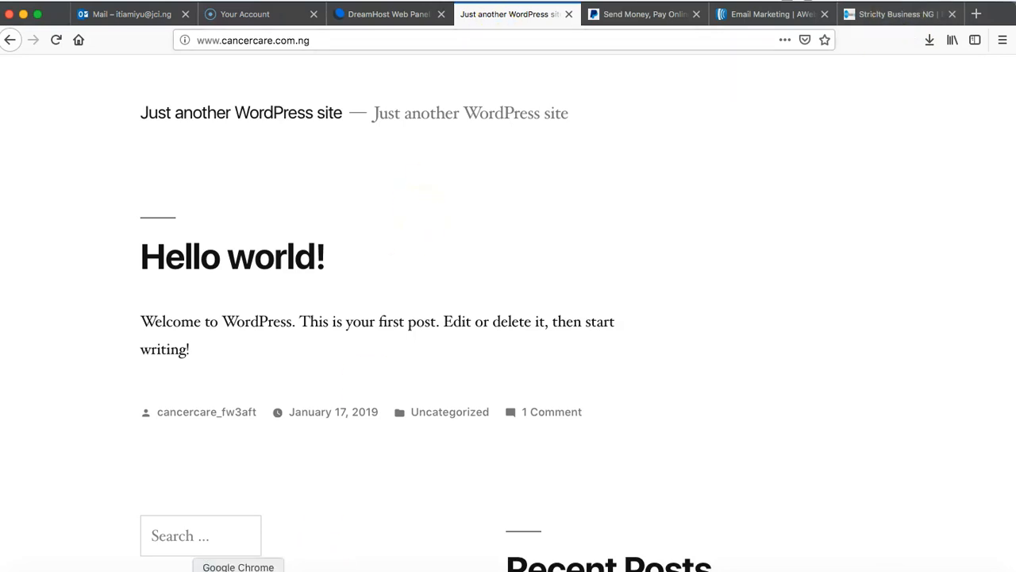
click(238, 570)
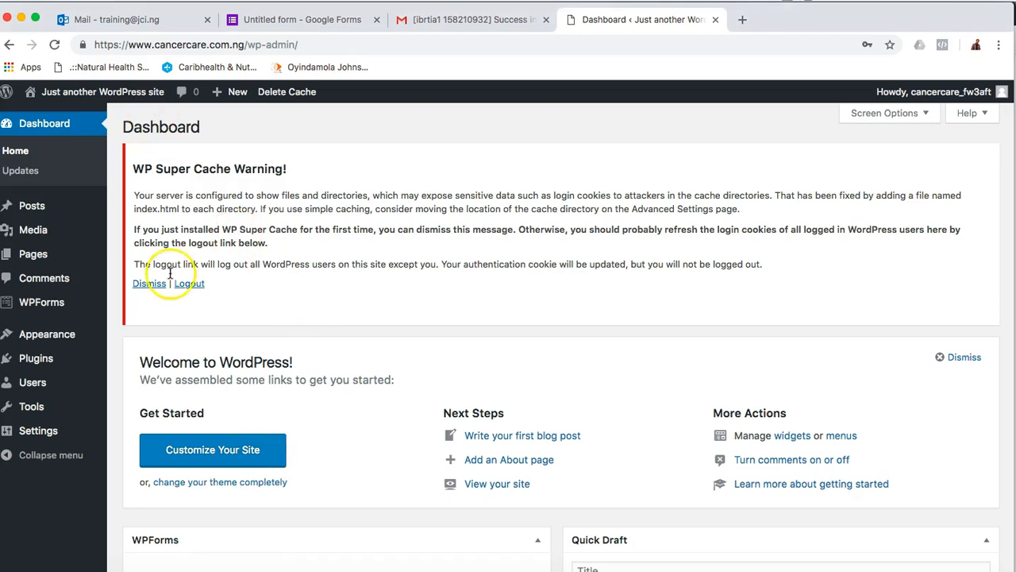
mouse_move(32, 204)
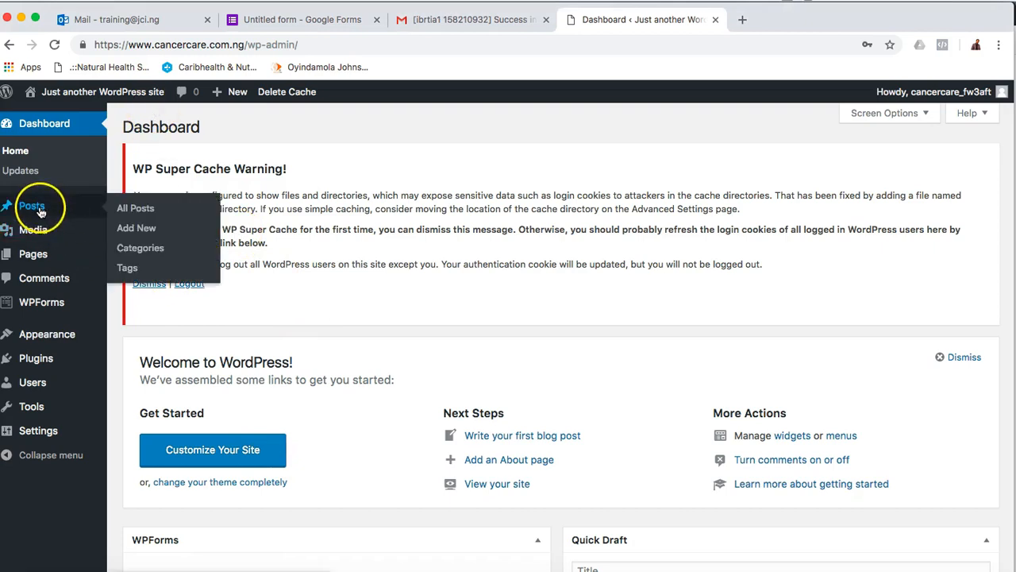
click(140, 211)
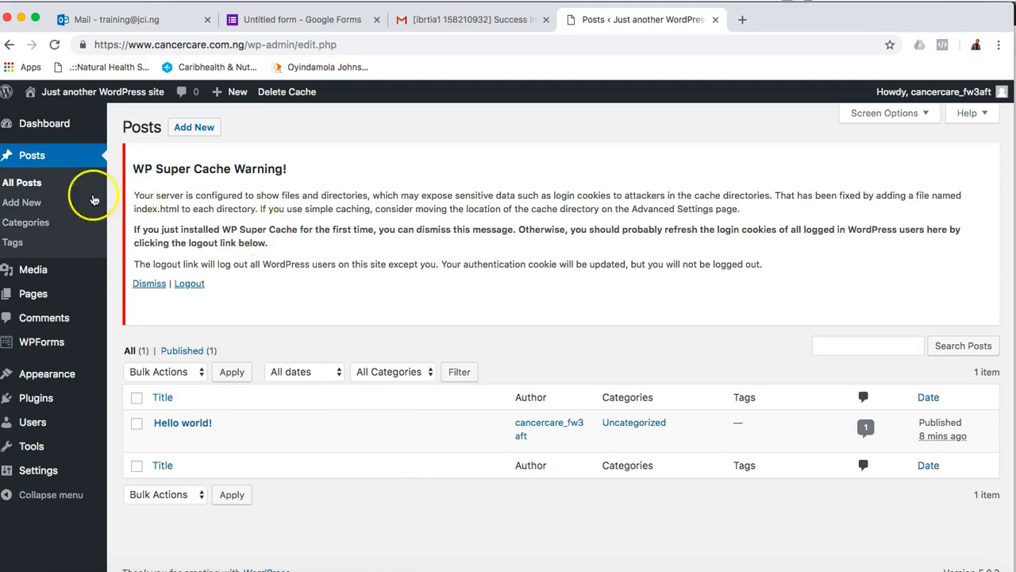
Start a new post titled "How To Design A Website" with the body paragraphs "jhccccn" and "jdjdjjd", dismissing the editor tip
click(21, 205)
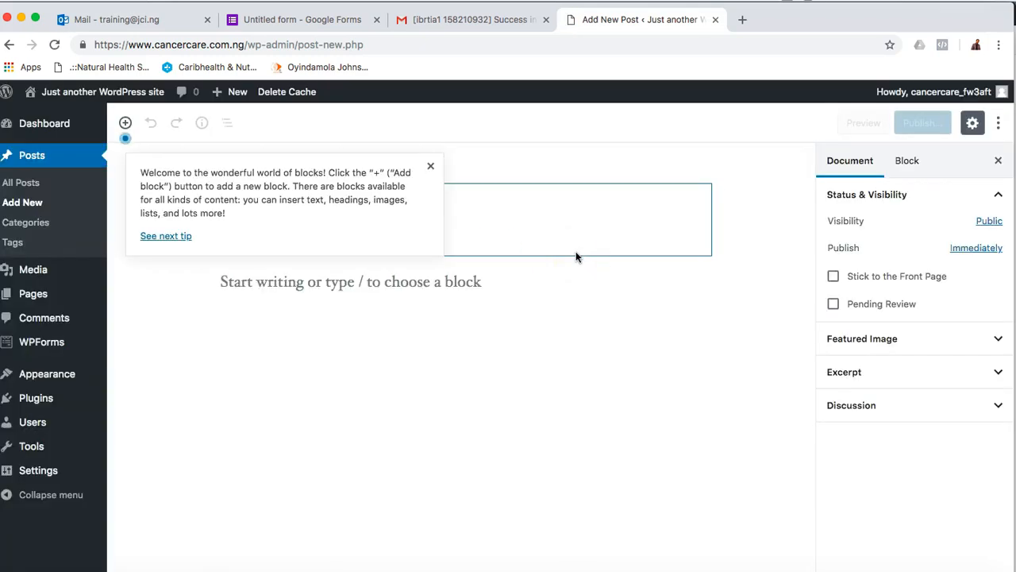
click(433, 167)
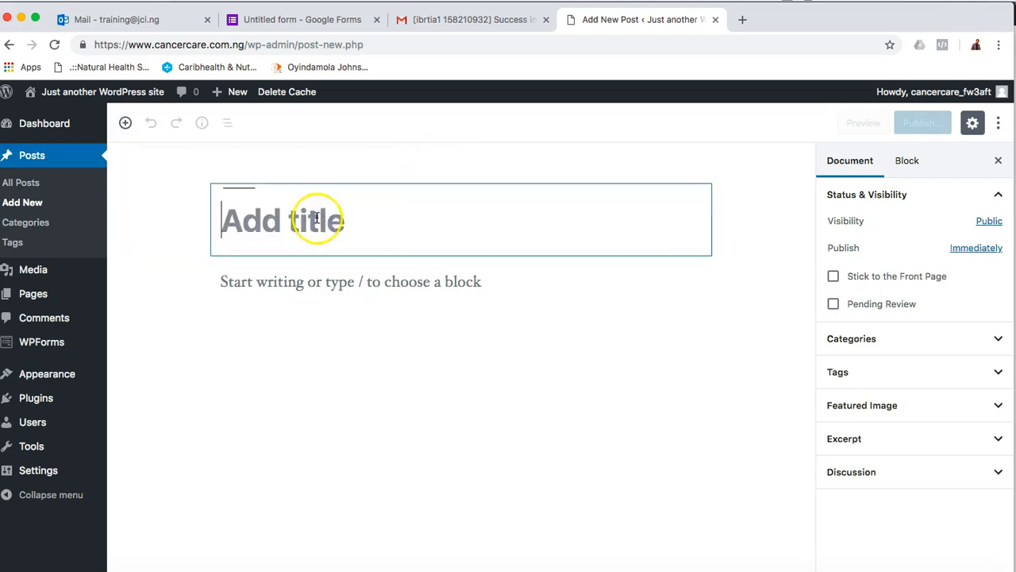
text(Hw)
key(BackSpace)
text(ow )
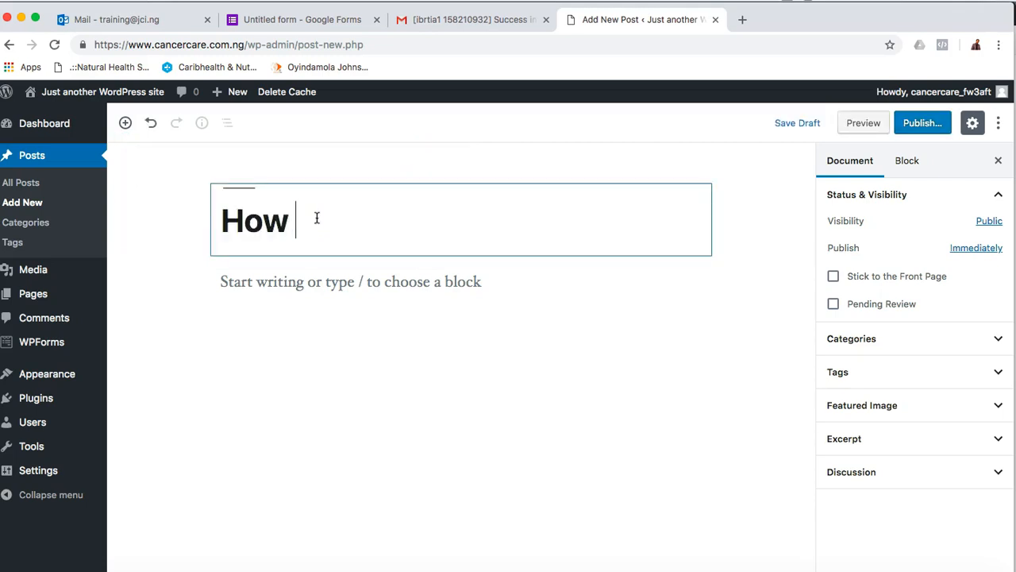
text(To Design )
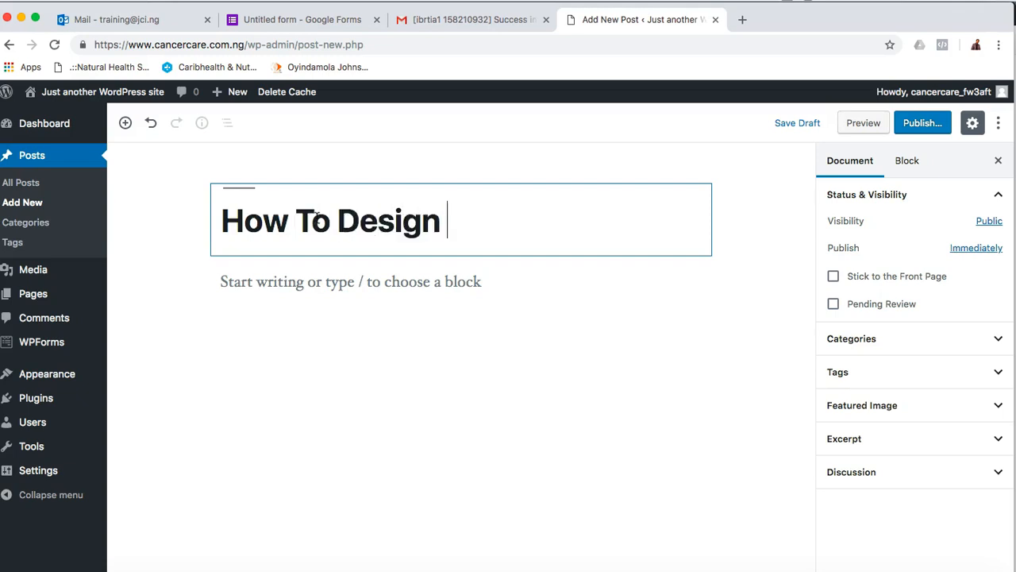
text(A aWeb)
key(BackSpace)
key(BackSpace)
key(BackSpace)
key(BackSpace)
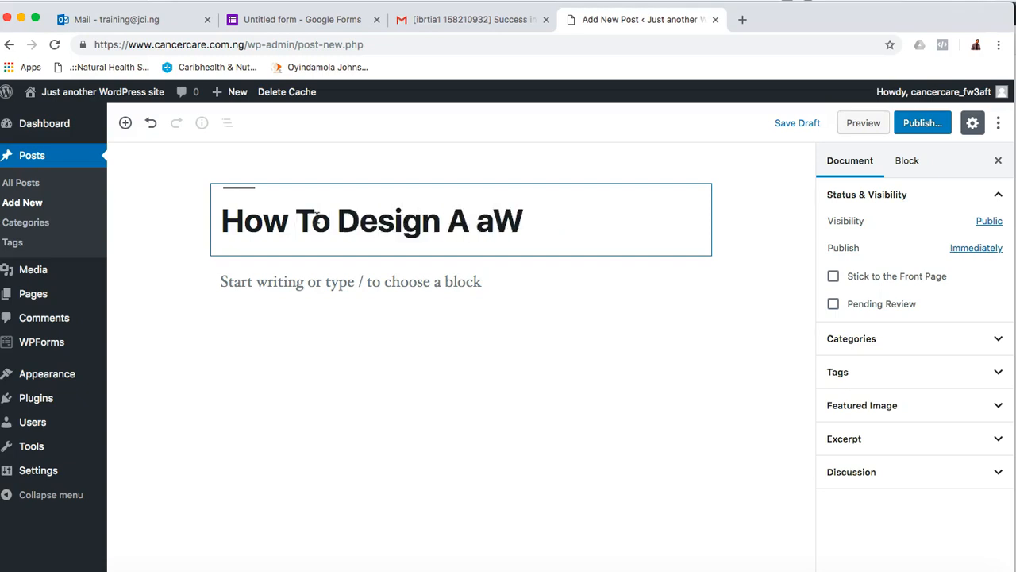
text(Website)
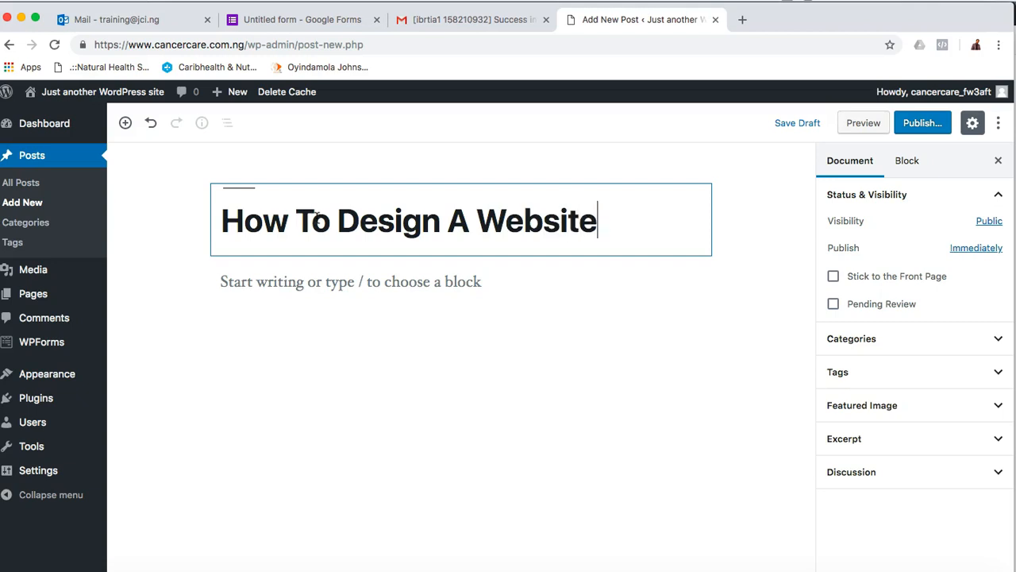
click(327, 289)
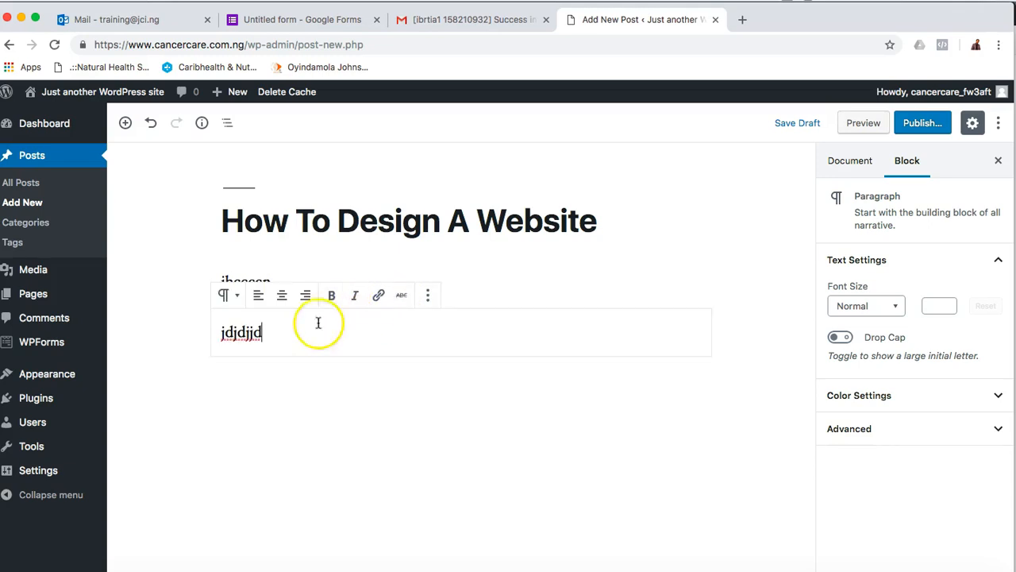
click(177, 236)
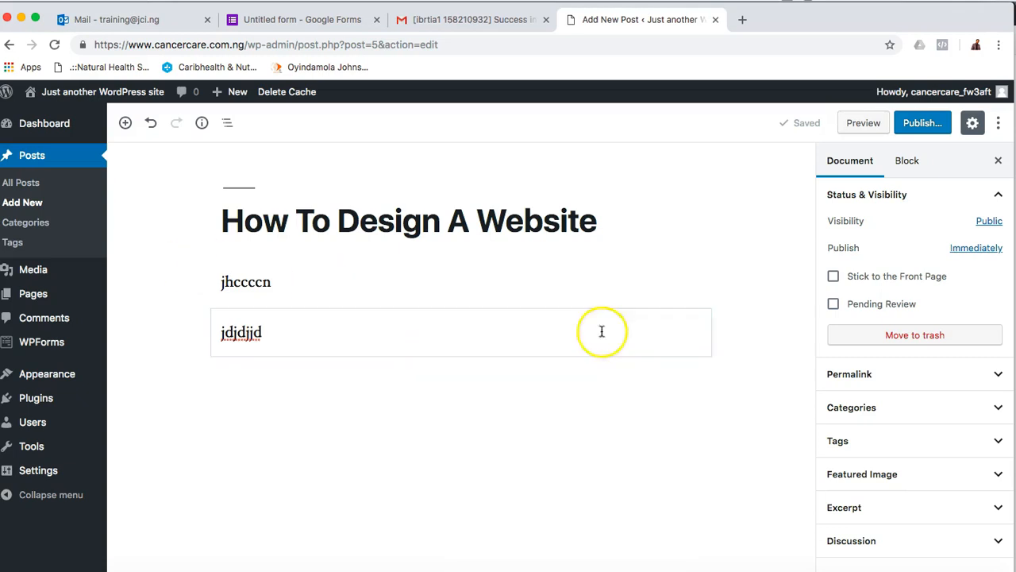
Create a new category named "Poltics" for the post from its document settings
click(918, 408)
click(930, 409)
click(932, 408)
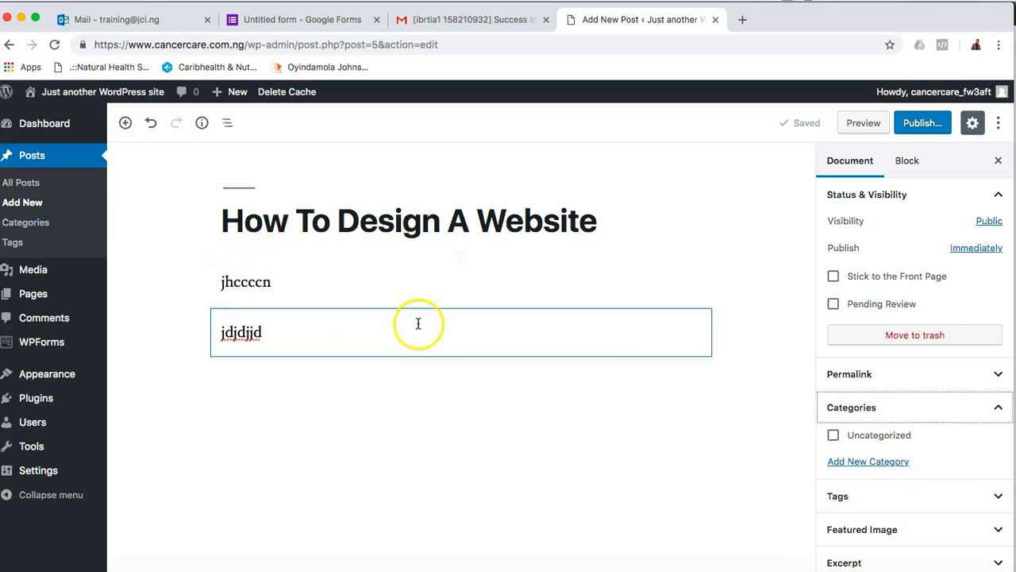
click(894, 465)
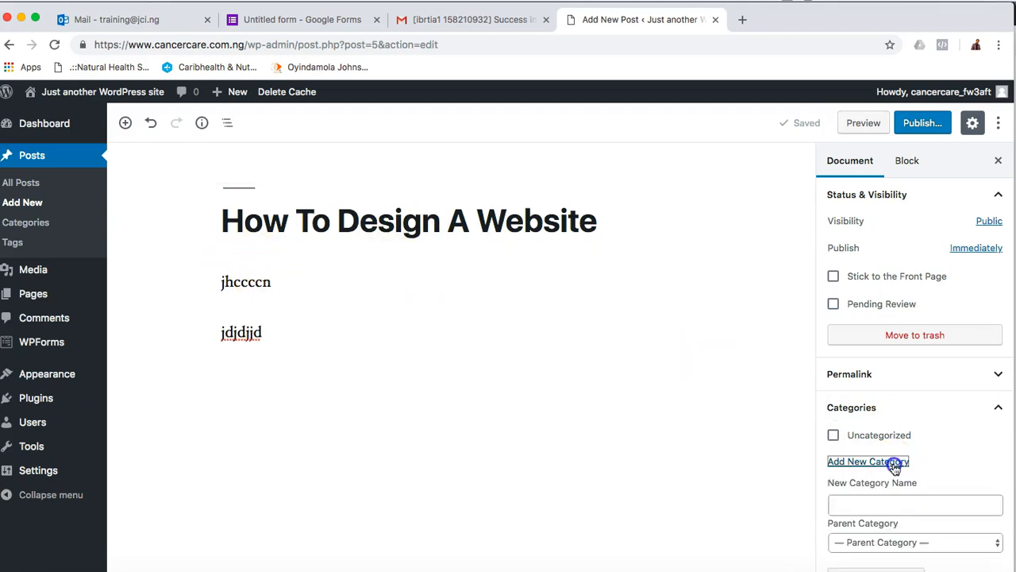
click(886, 500)
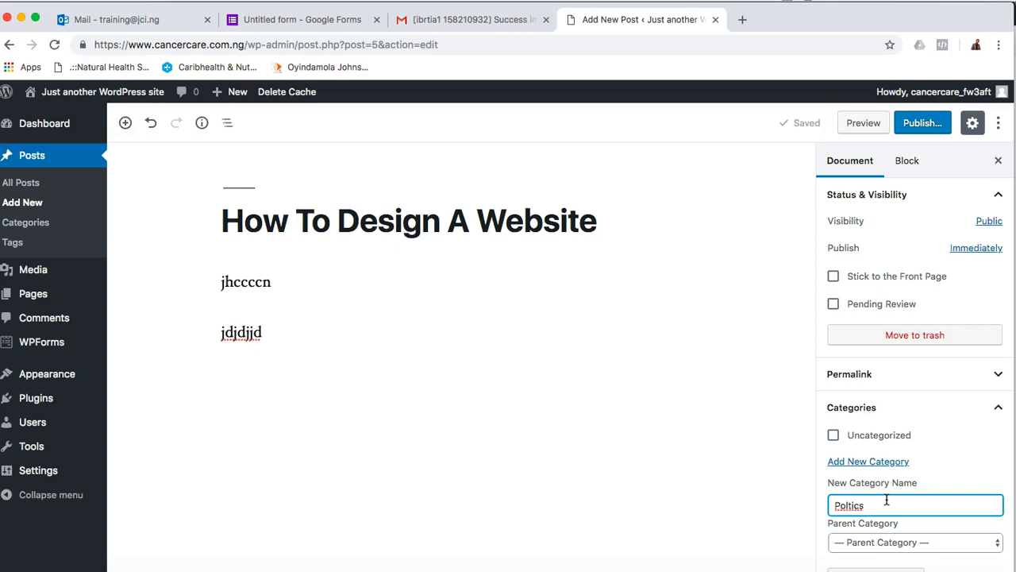
key(Return)
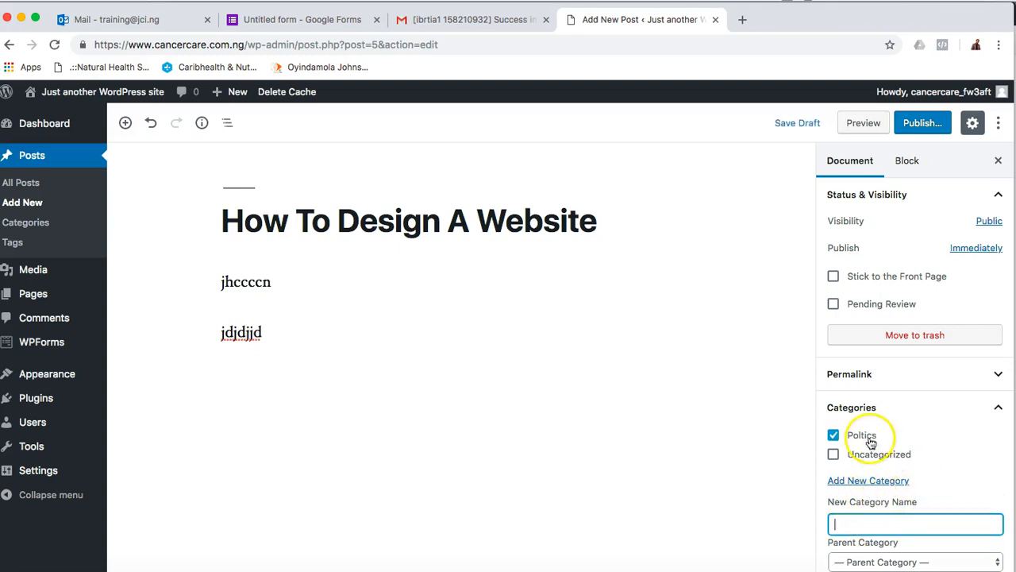
Create another category named "Entertainment" for the post and deselect the Poltics category
click(868, 480)
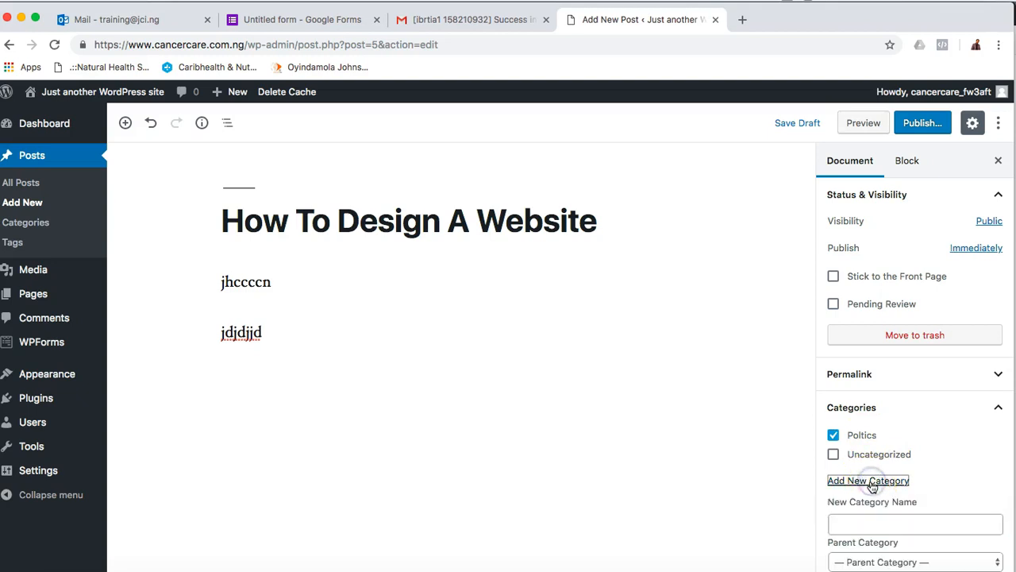
click(863, 523)
text(Entertainment)
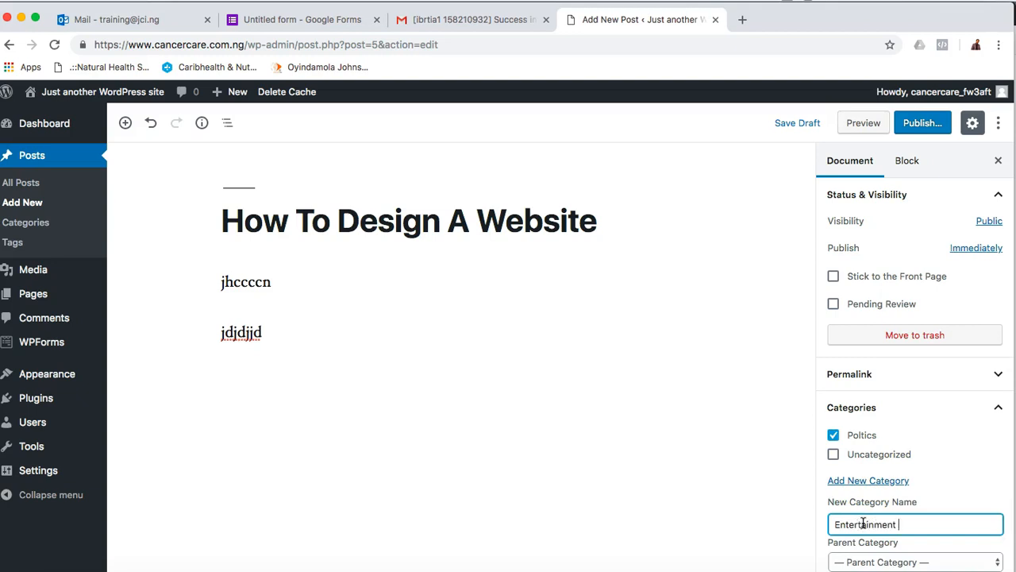
key(Return)
click(868, 438)
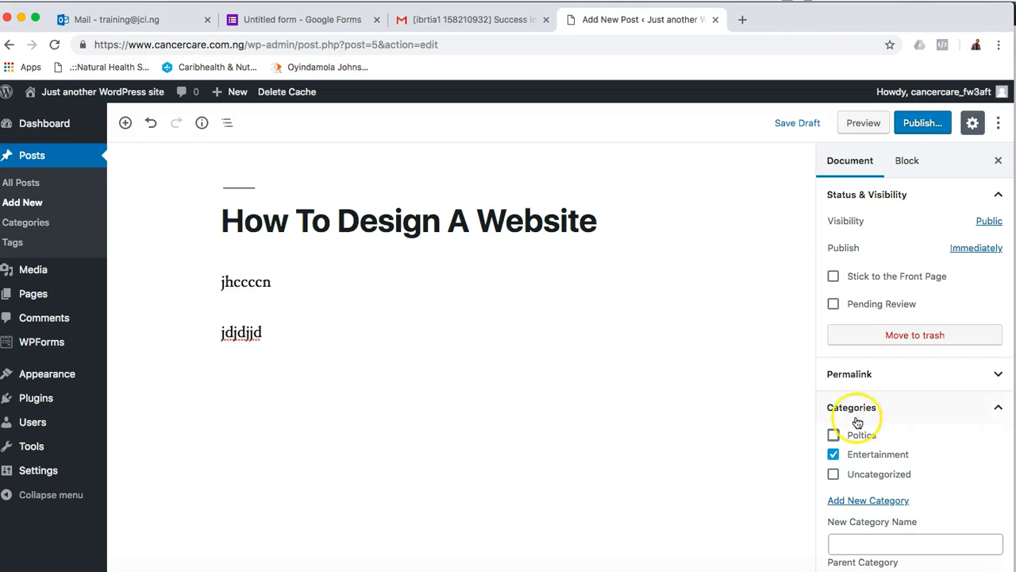
Add the tags "website design", "how to design a site in Nigeria" and "designing a website with wirdpres" to the post
scroll(964, 426, down, 5)
click(898, 470)
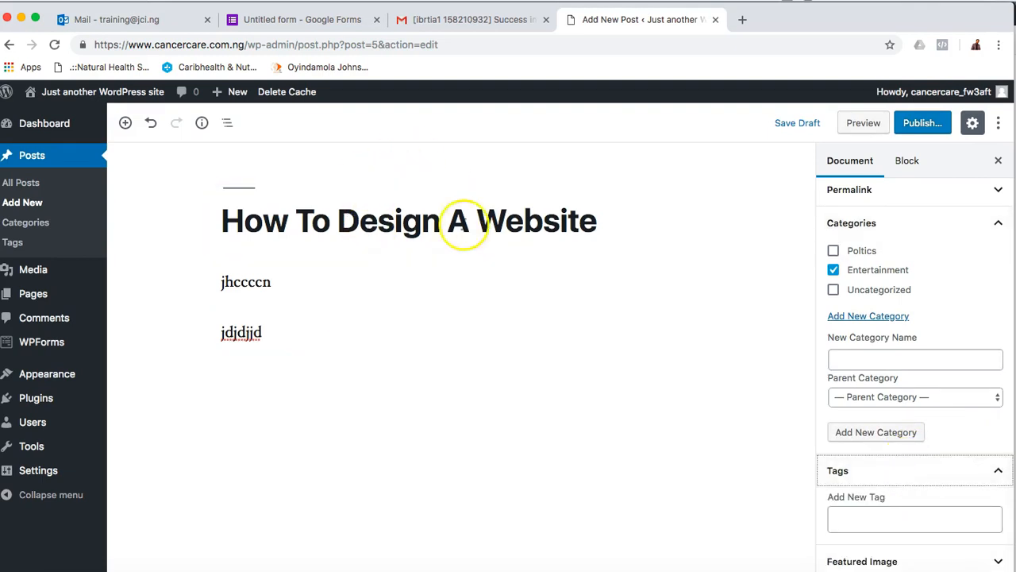
click(865, 517)
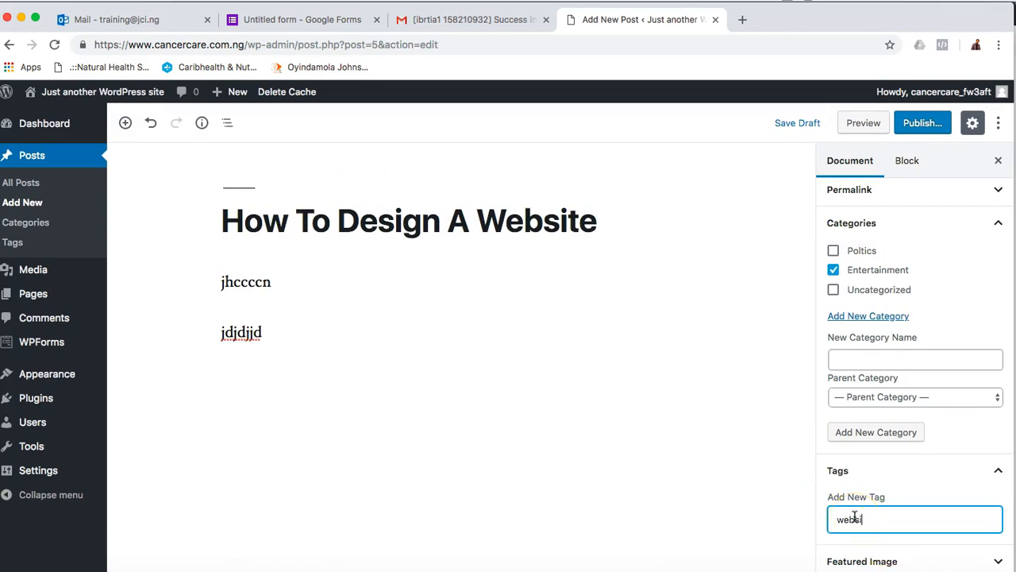
key(Return)
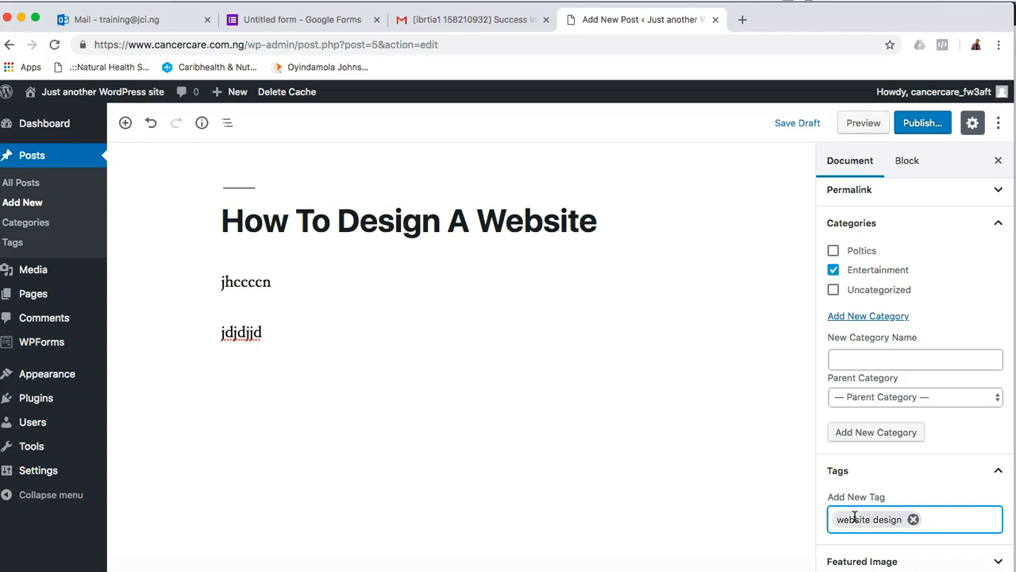
text(how to designing a website with wirdpres)
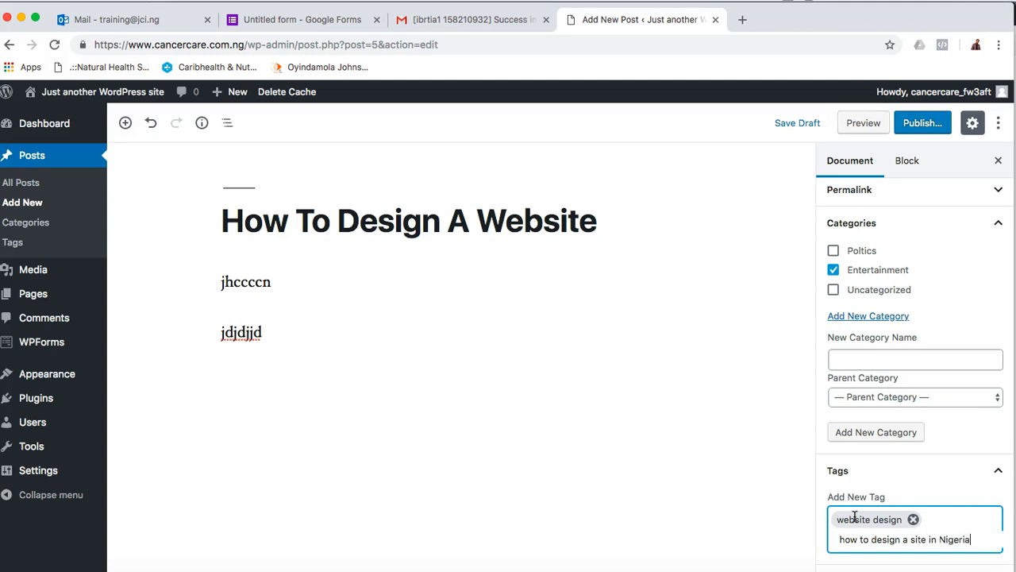
key(Return)
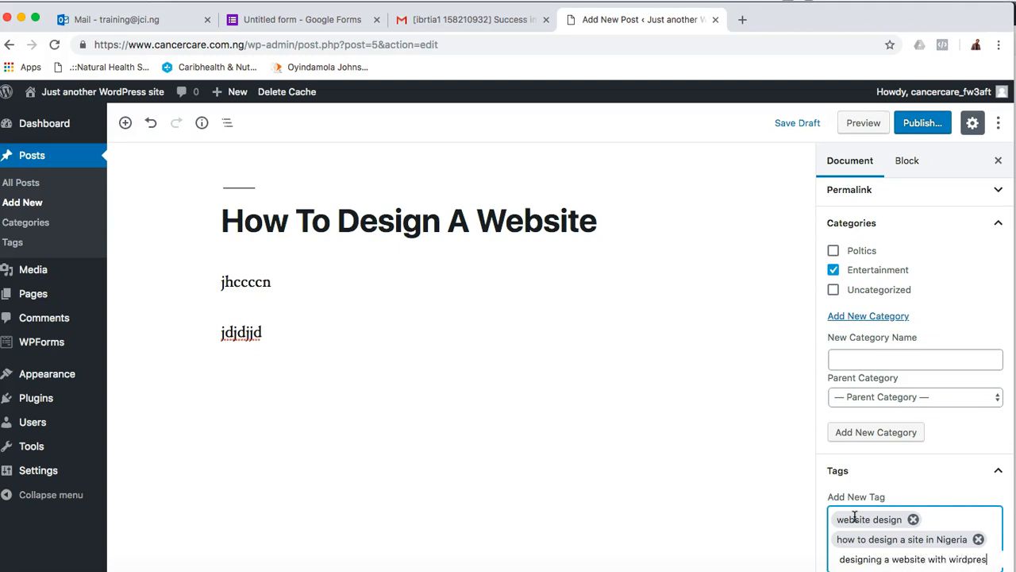
key(Return)
click(941, 511)
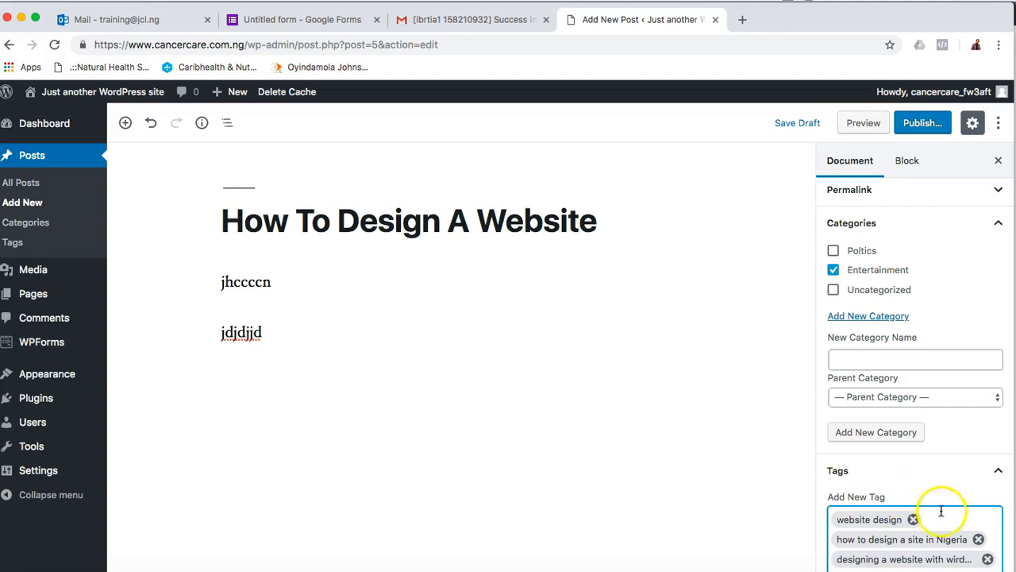
scroll(952, 477, down, 3)
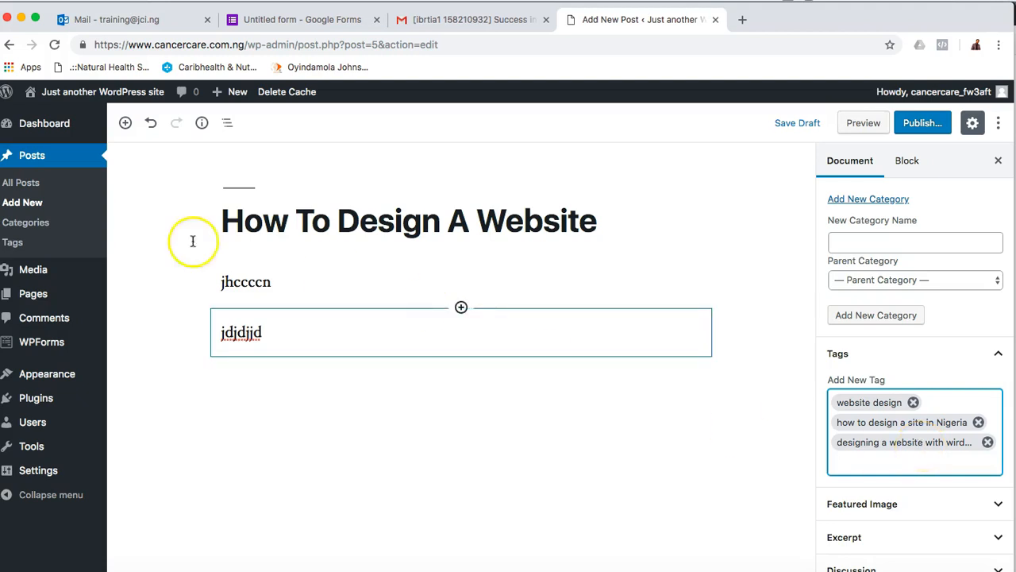
click(51, 271)
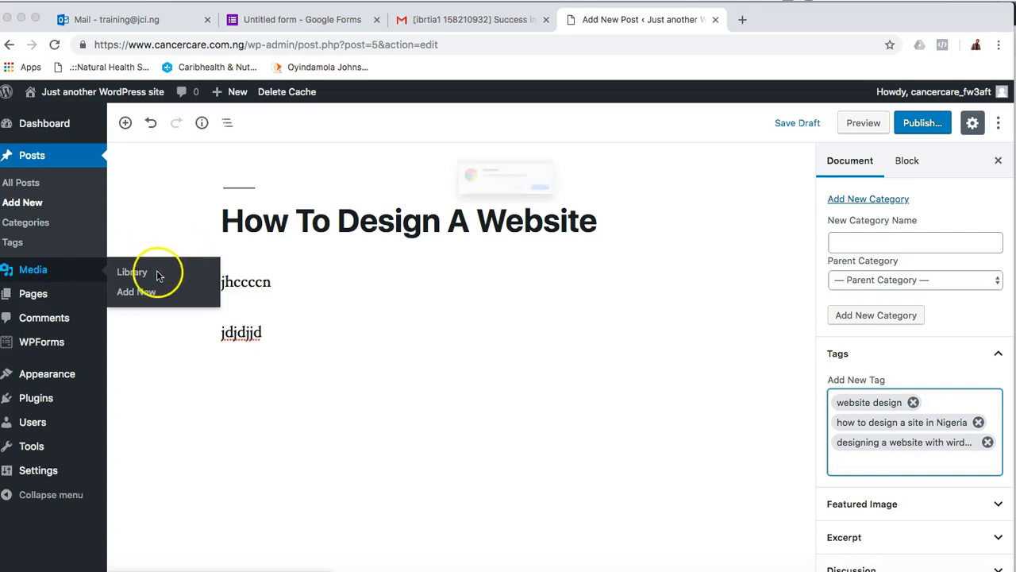
click(151, 270)
click(544, 209)
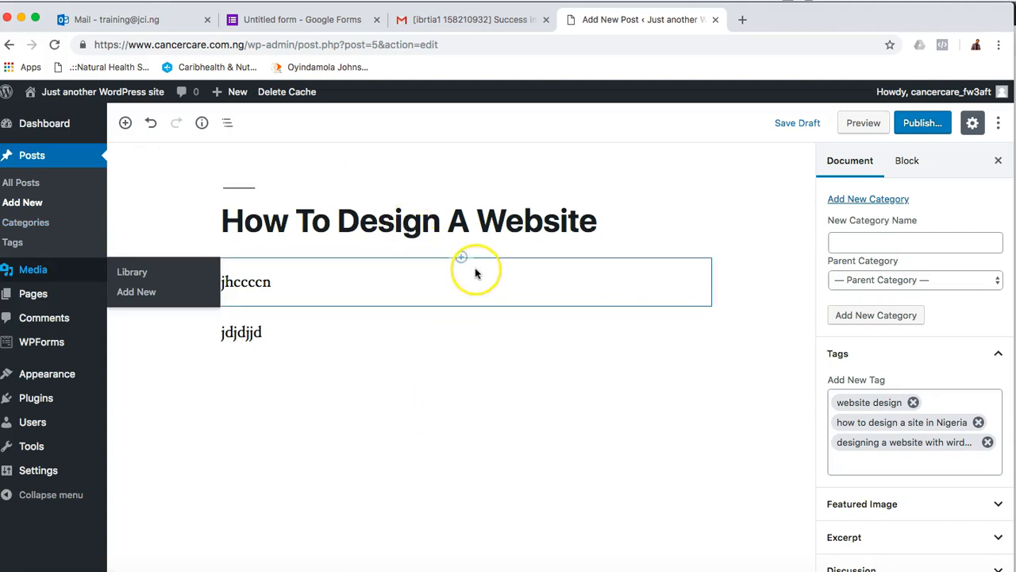
Switch to Firefox to view the cancercare.com.ng home page
click(267, 570)
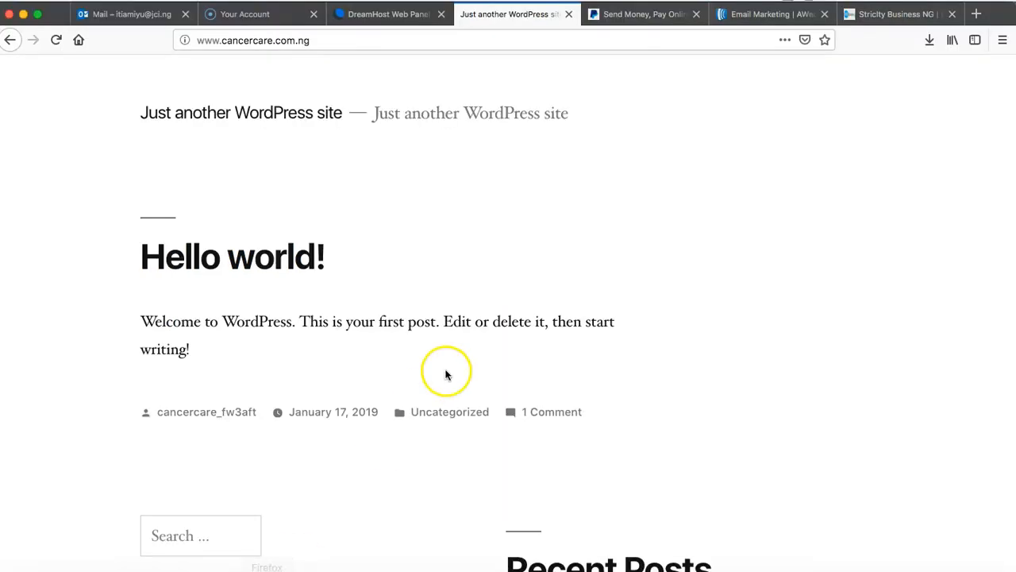
Close the AWeber email marketing and PayPal browser tabs
click(766, 15)
click(823, 15)
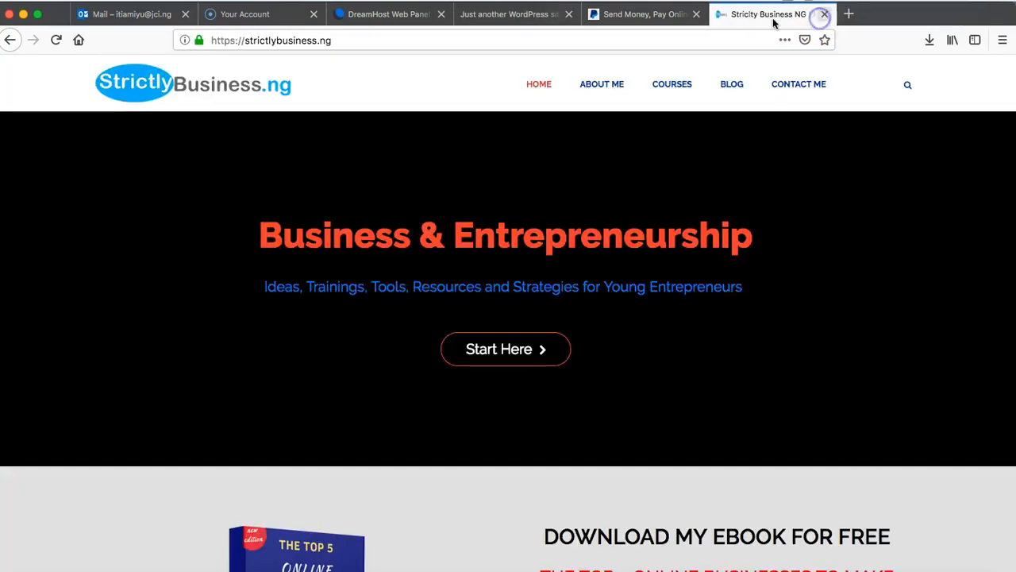
click(693, 16)
Open the "How to make money online with the skill you already have" article from strictlybusiness.ng's latest training episodes and view it down to its embedded video
scroll(605, 299, down, 15)
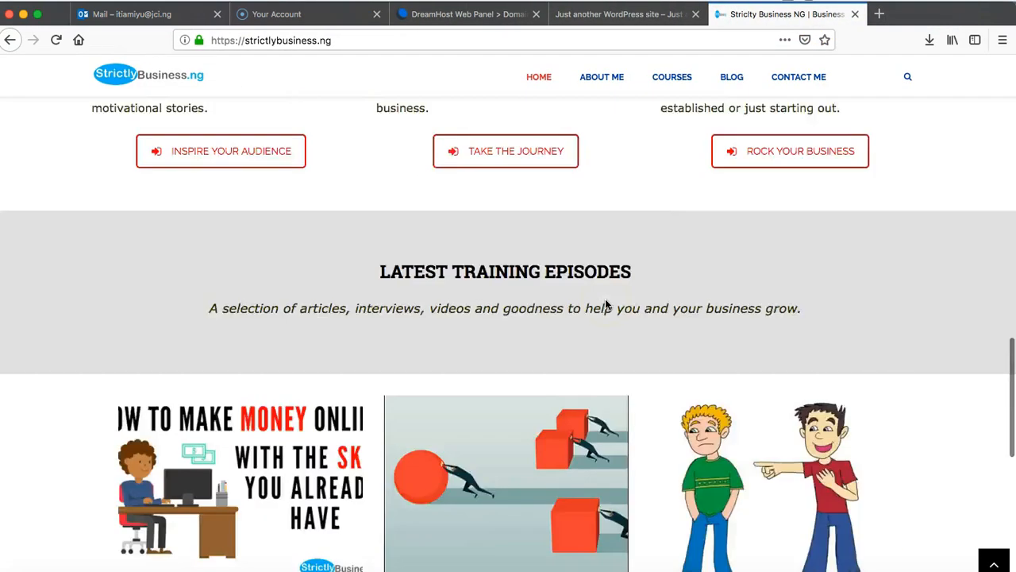
scroll(566, 310, up, 5)
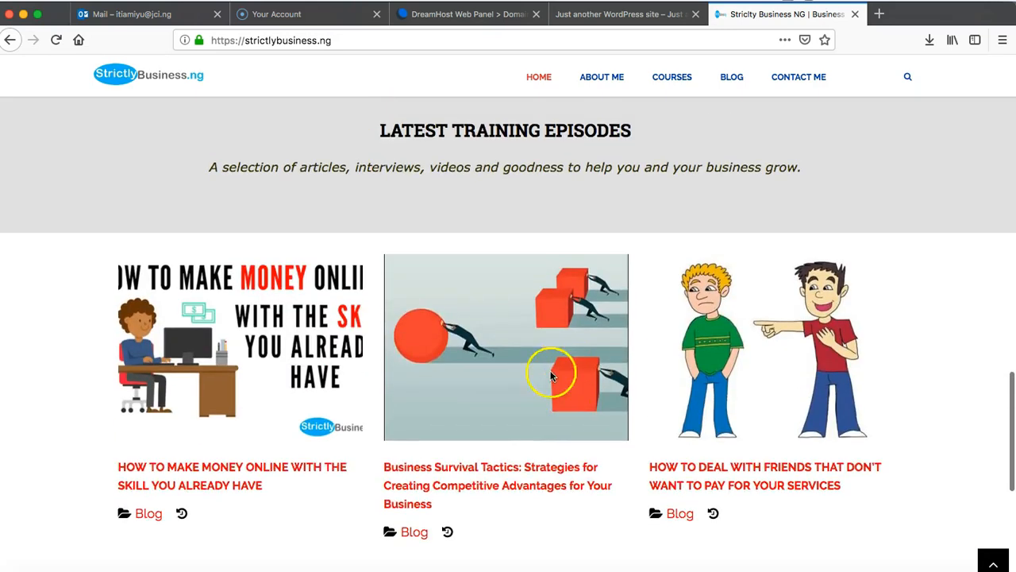
click(258, 467)
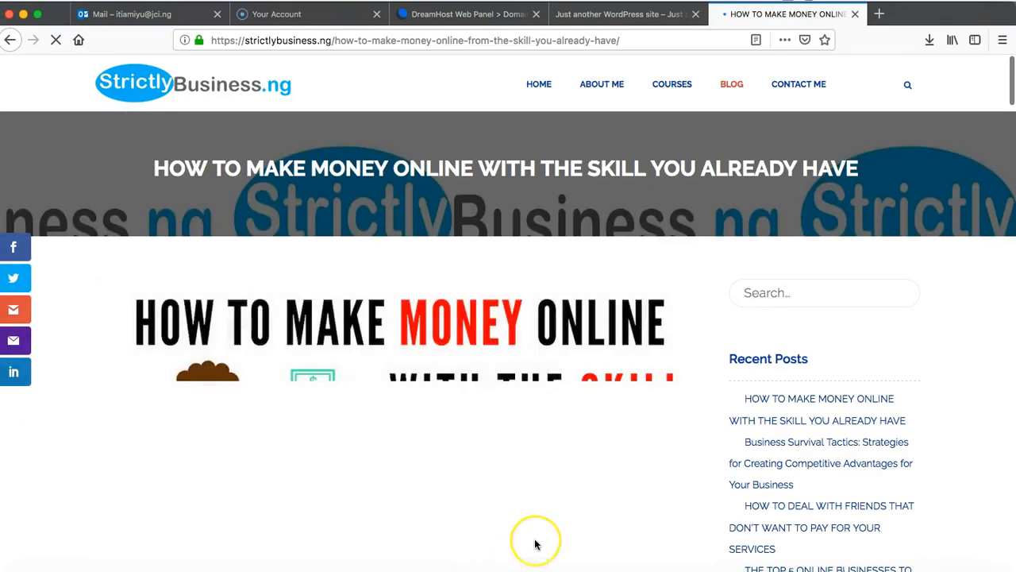
scroll(535, 545, down, 8)
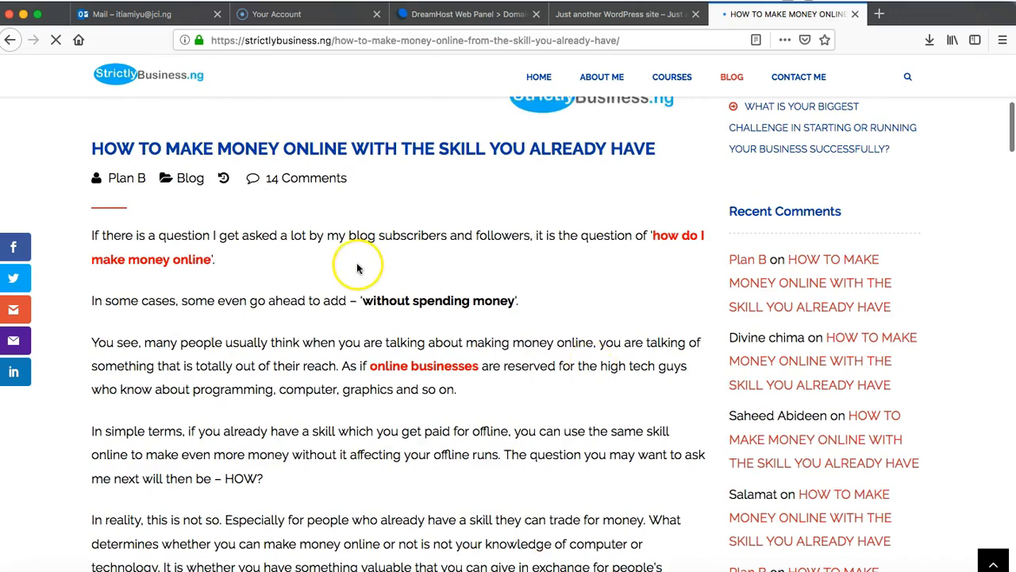
scroll(302, 289, down, 5)
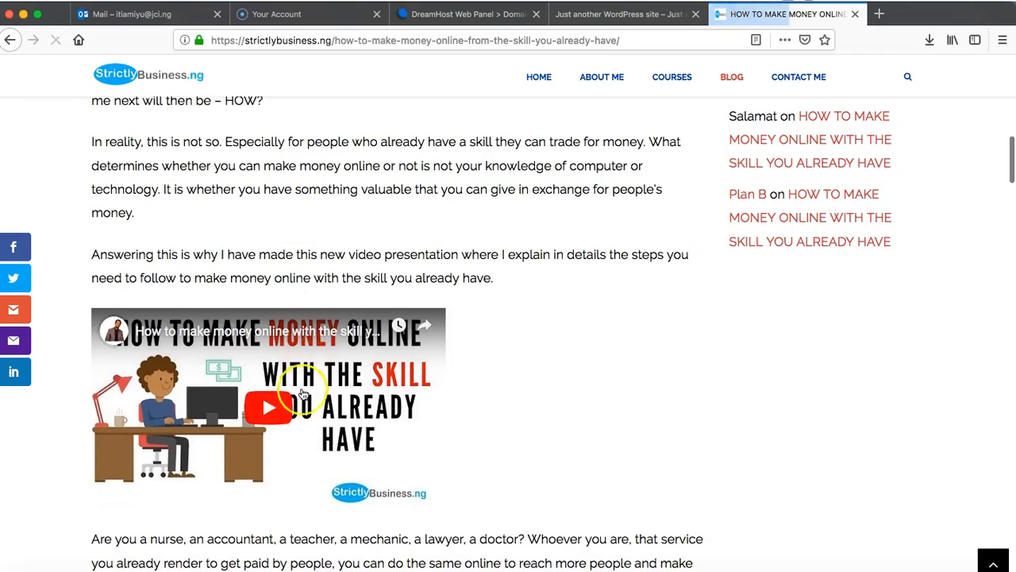
View the cancercare.com.ng home page for comparison and return to the StrictlyBusiness article
click(611, 14)
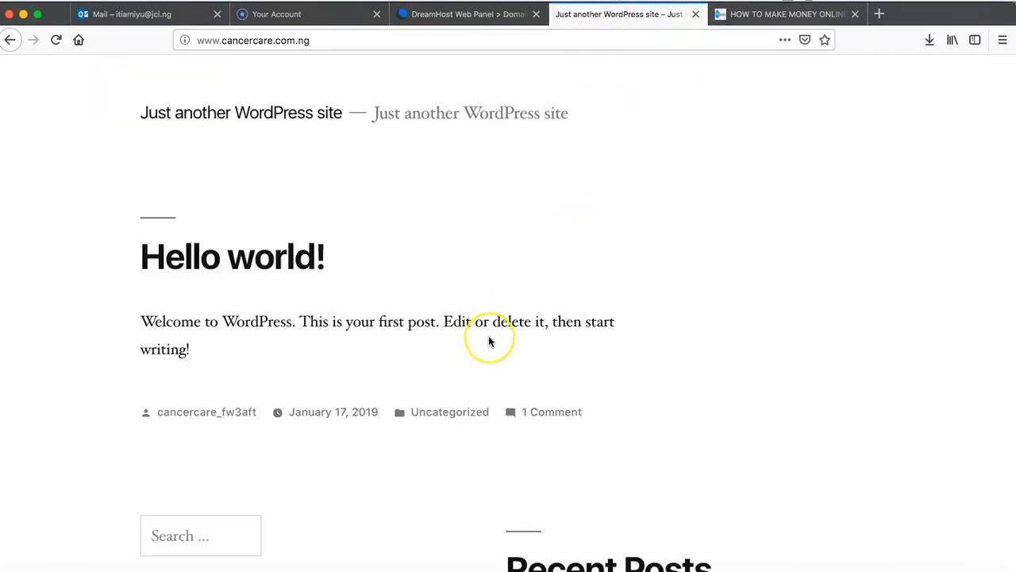
scroll(488, 340, down, 1)
click(738, 14)
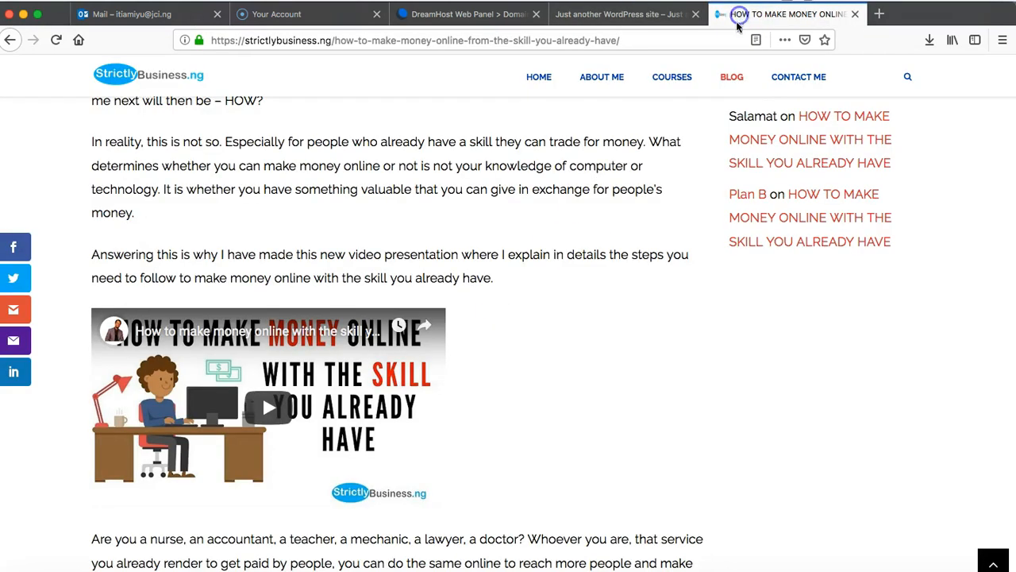
Switch to Chrome and leave the unsaved post for the Media Library
click(238, 569)
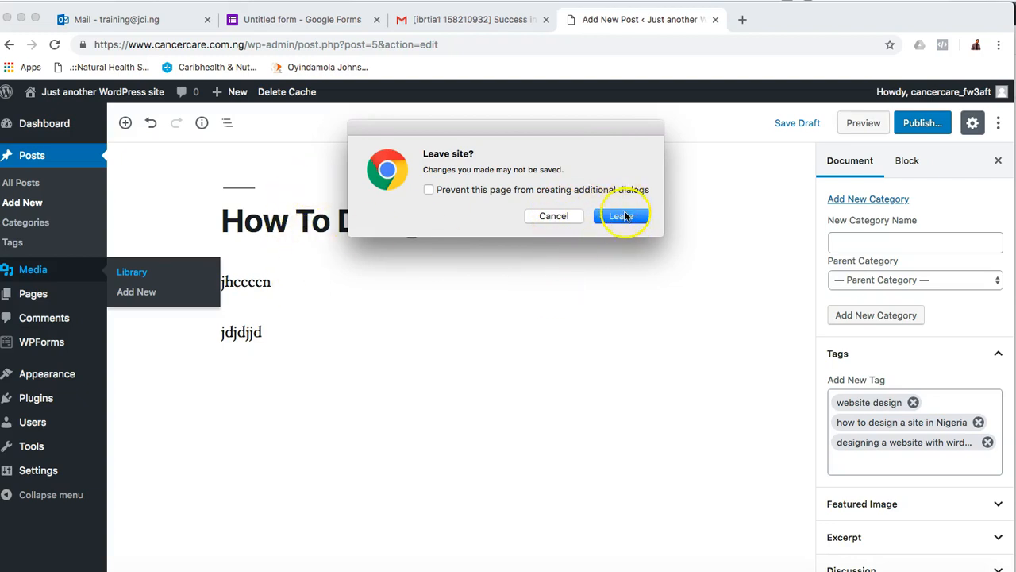
click(624, 216)
Switch to Firefox and examine the article's opt-in form, share buttons, author section, header image and recent posts list
click(315, 563)
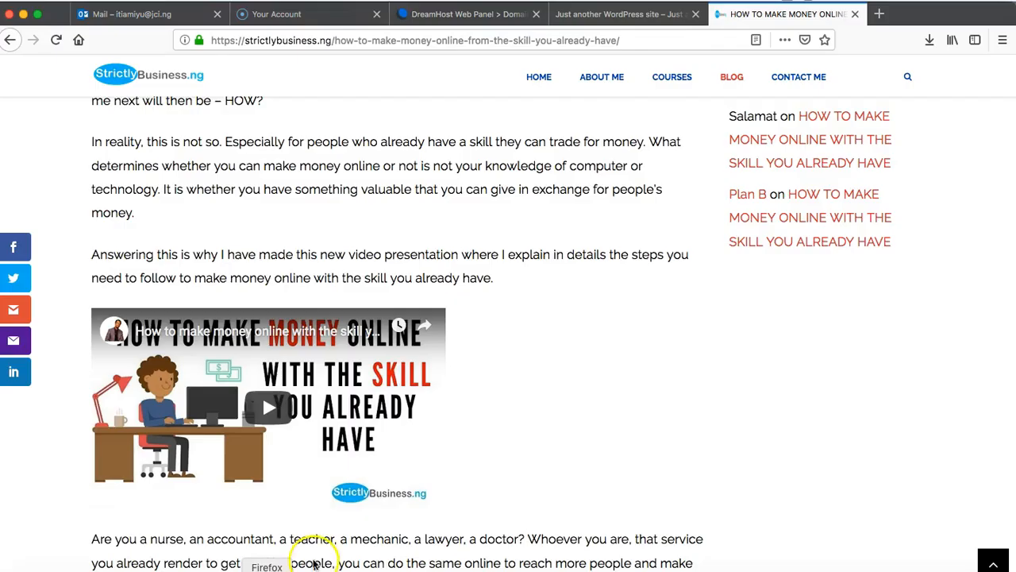
scroll(437, 447, down, 15)
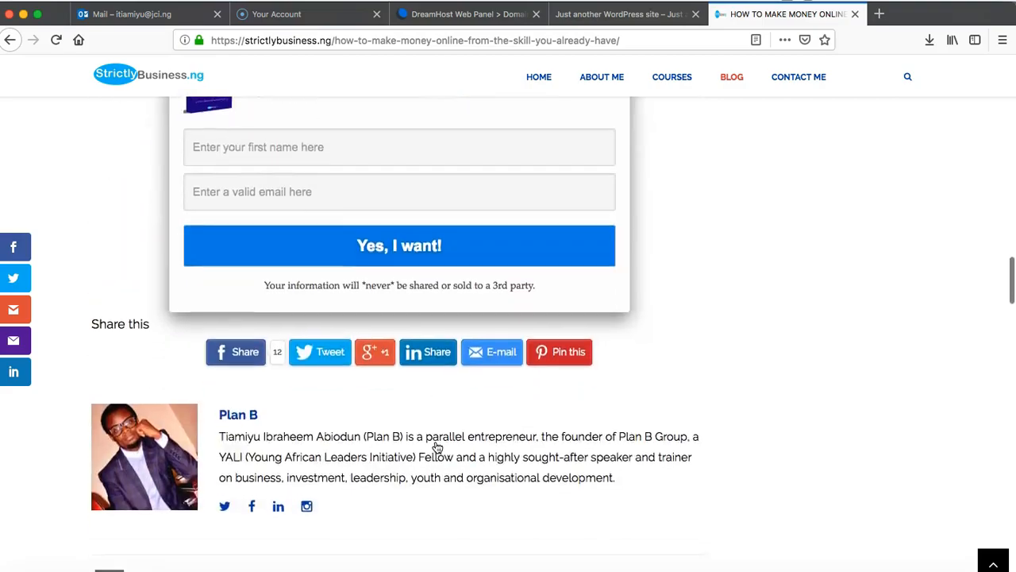
scroll(437, 447, down, 10)
scroll(437, 447, up, 15)
scroll(437, 444, down, 15)
scroll(435, 442, up, 1)
scroll(436, 441, up, 20)
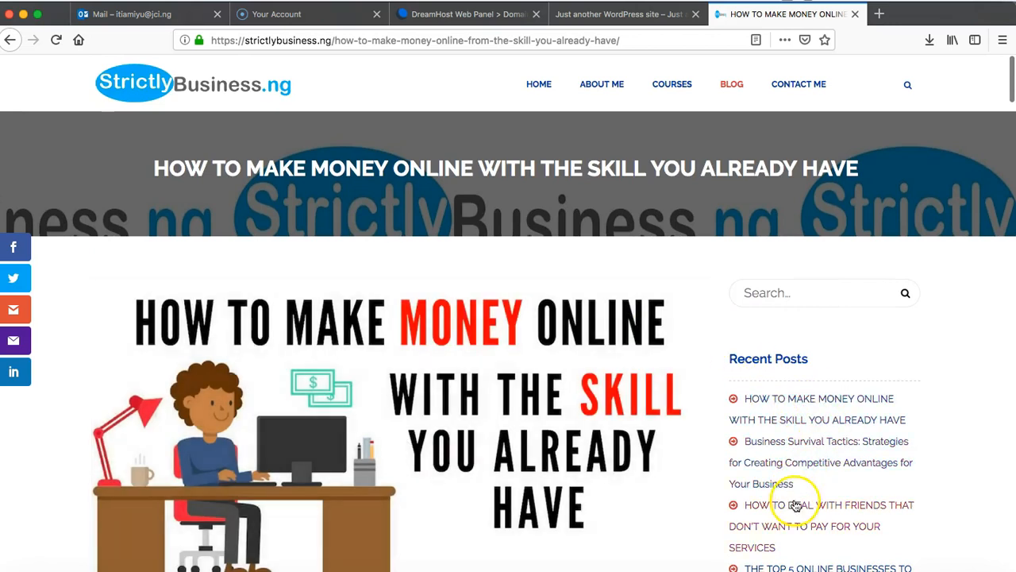
scroll(796, 506, down, 3)
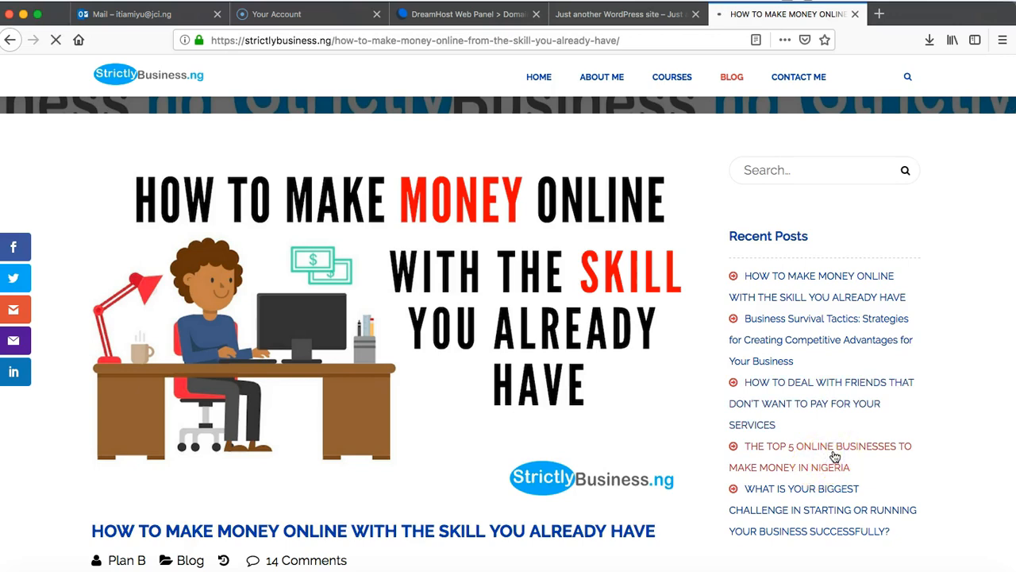
Open the recent post "The top 5 online businesses to make money in Nigeria", examine its images, and compare it with the cancercare.com.ng home page
click(835, 457)
scroll(542, 466, down, 10)
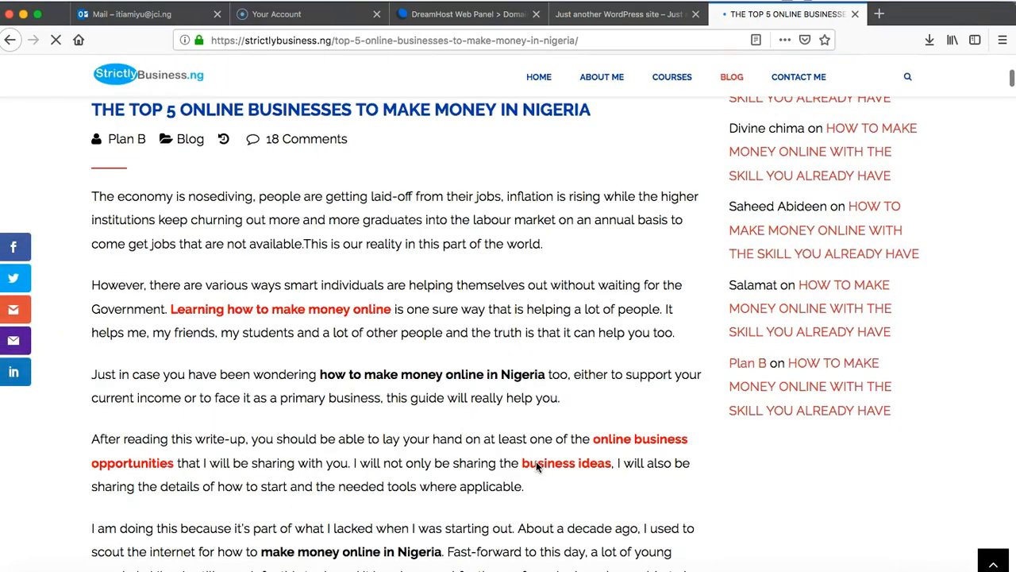
scroll(537, 466, down, 10)
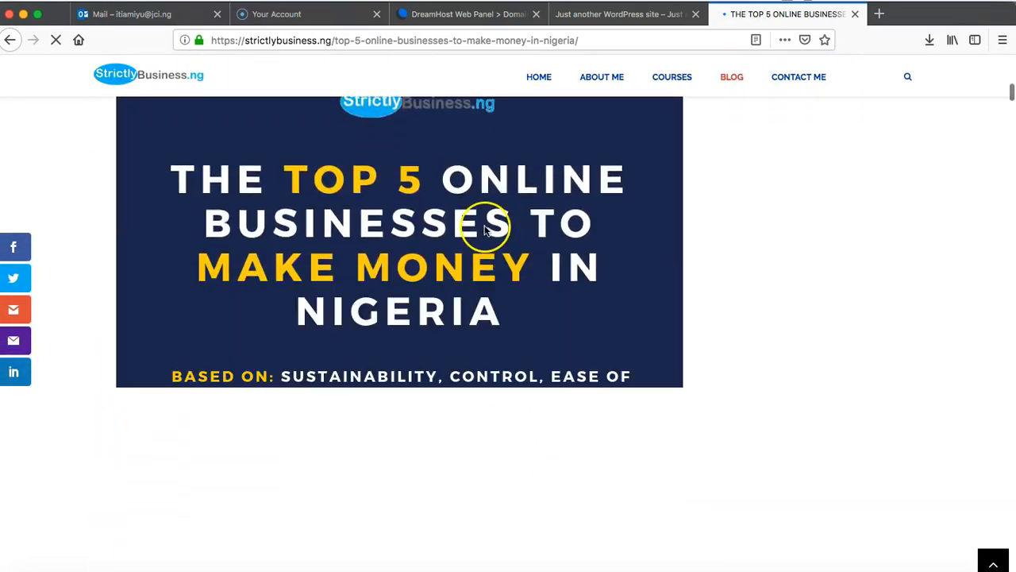
scroll(485, 258, up, 2)
scroll(485, 266, down, 2)
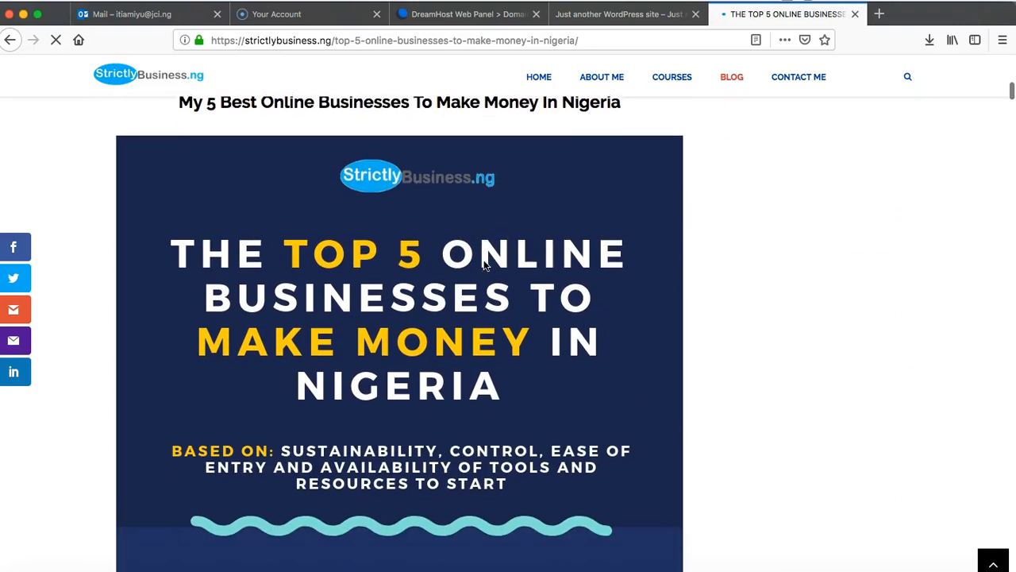
scroll(485, 265, down, 10)
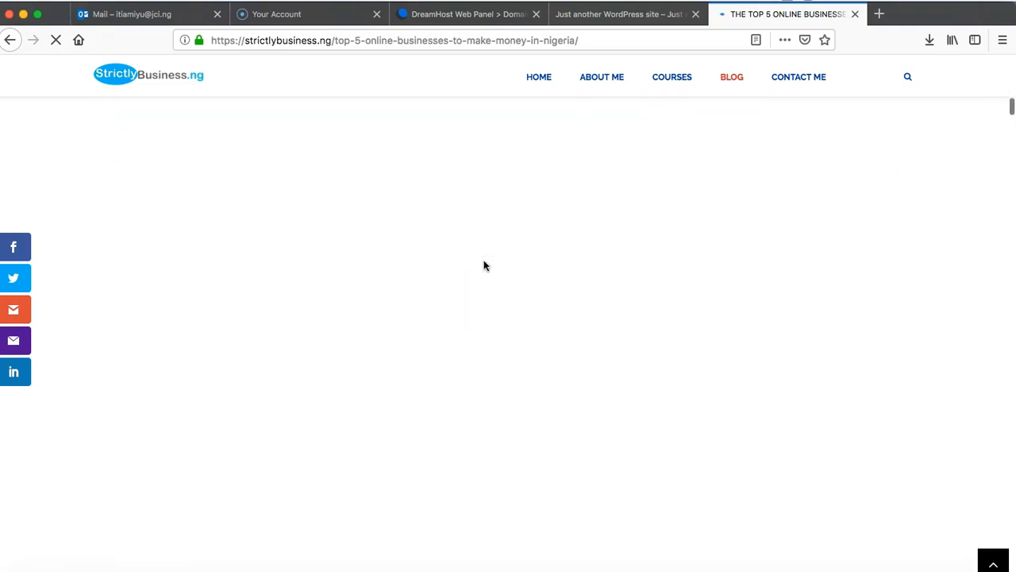
scroll(484, 265, down, 10)
scroll(484, 265, up, 1)
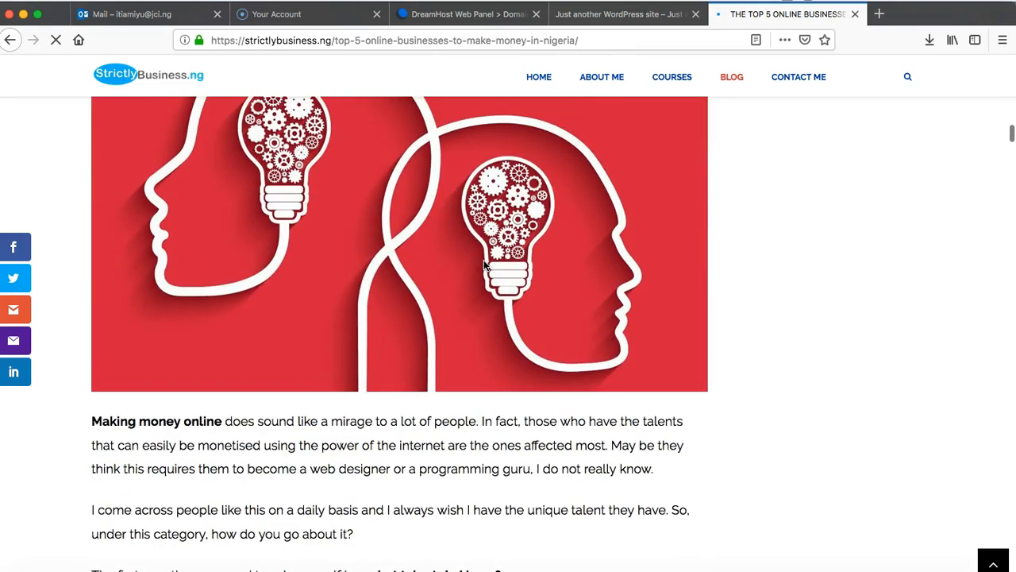
click(604, 14)
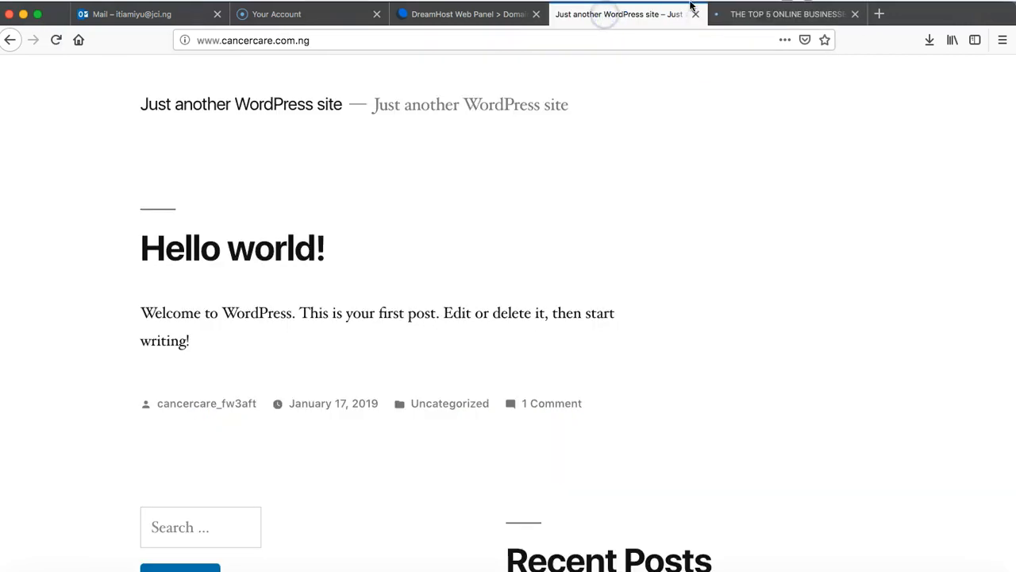
click(749, 16)
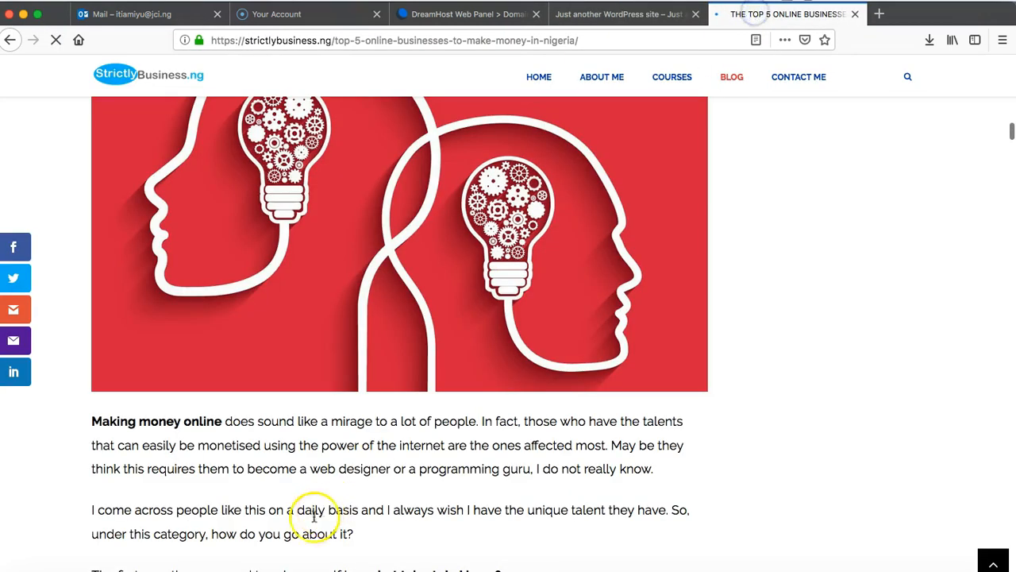
Switch to Chrome and upload "3d cover_ the top 5 online businesses to make money in Nigeria.png" from Downloads to the Media Library
click(231, 565)
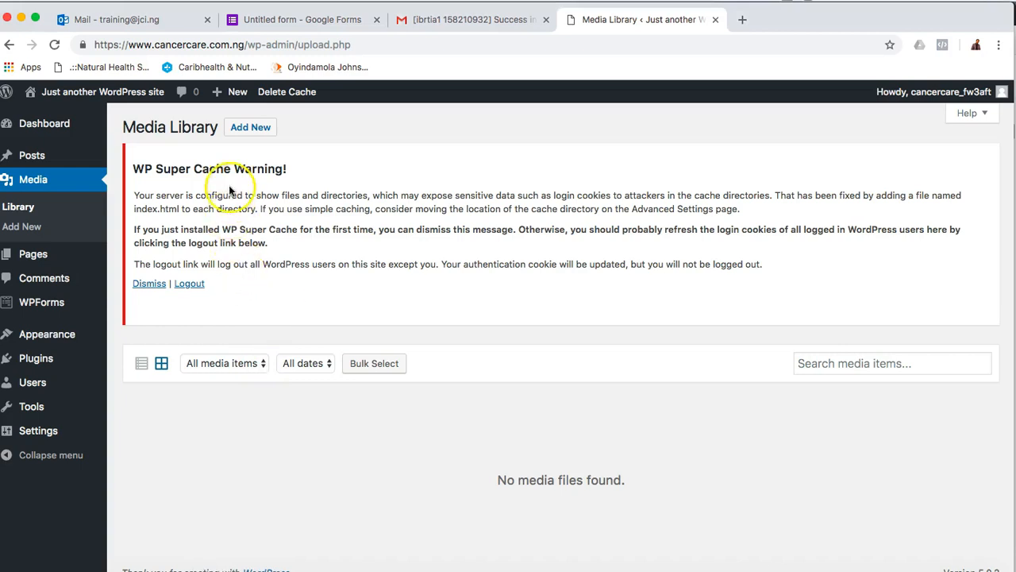
click(255, 128)
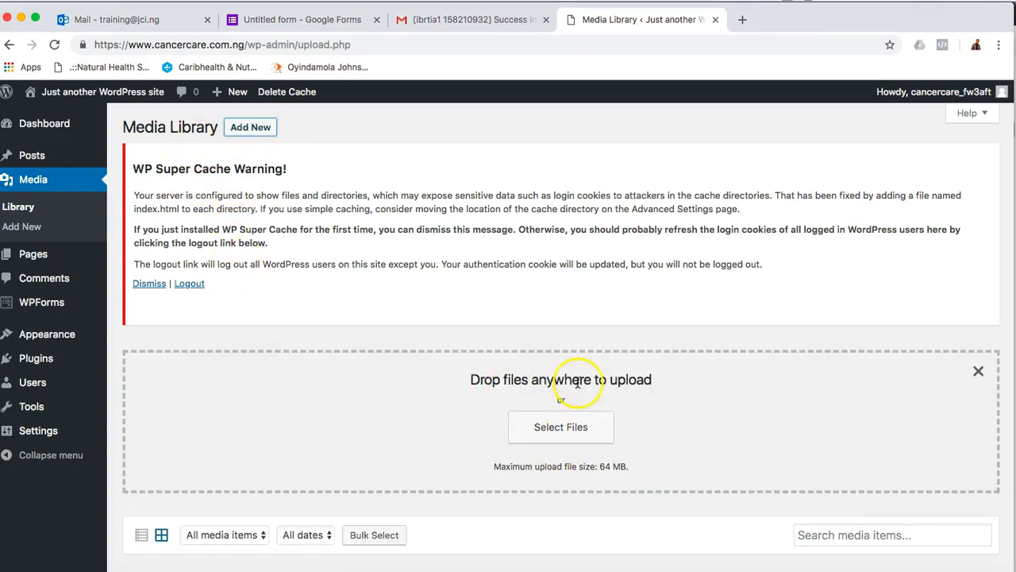
click(577, 438)
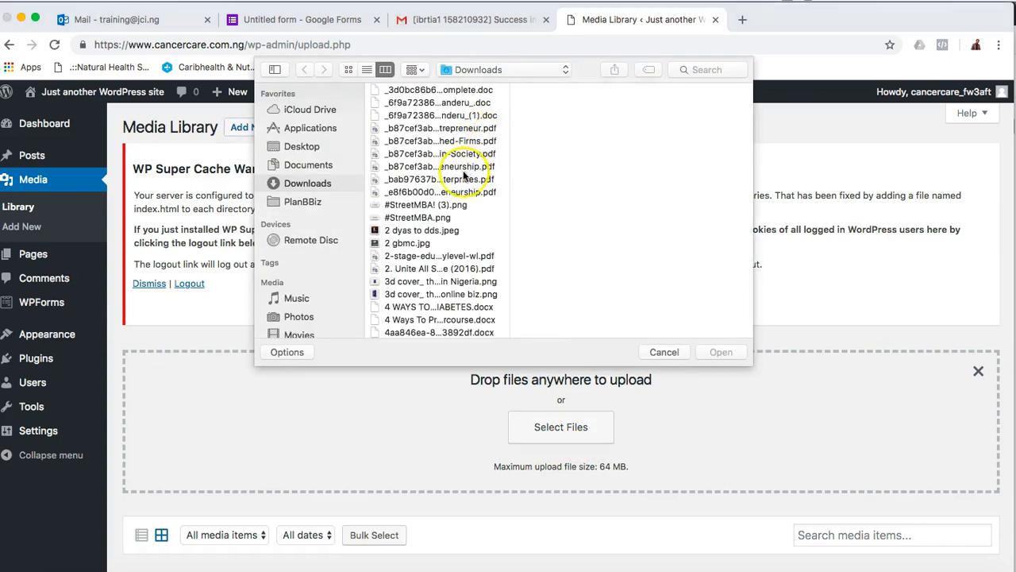
click(449, 230)
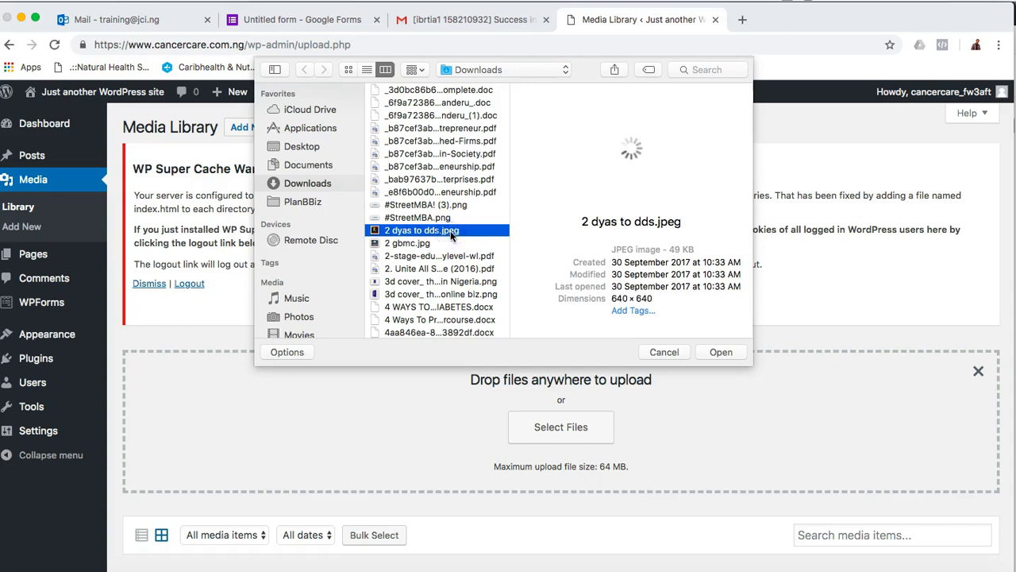
click(421, 243)
click(427, 257)
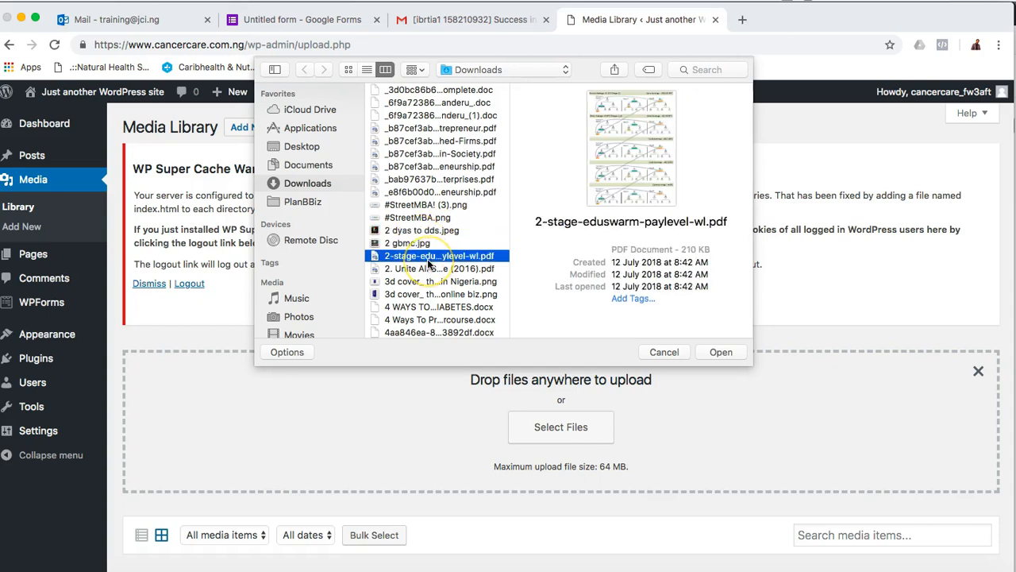
click(428, 268)
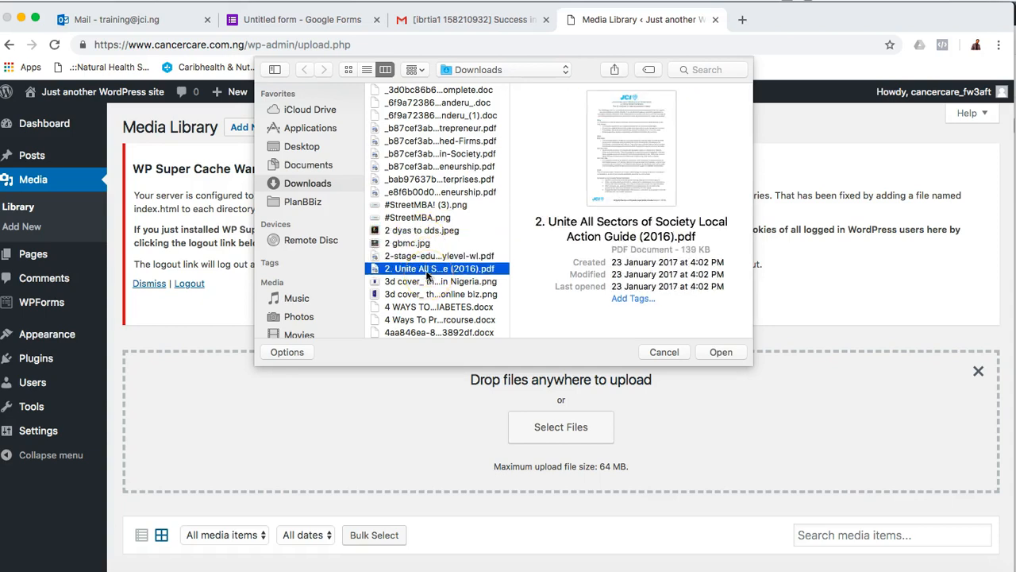
click(417, 256)
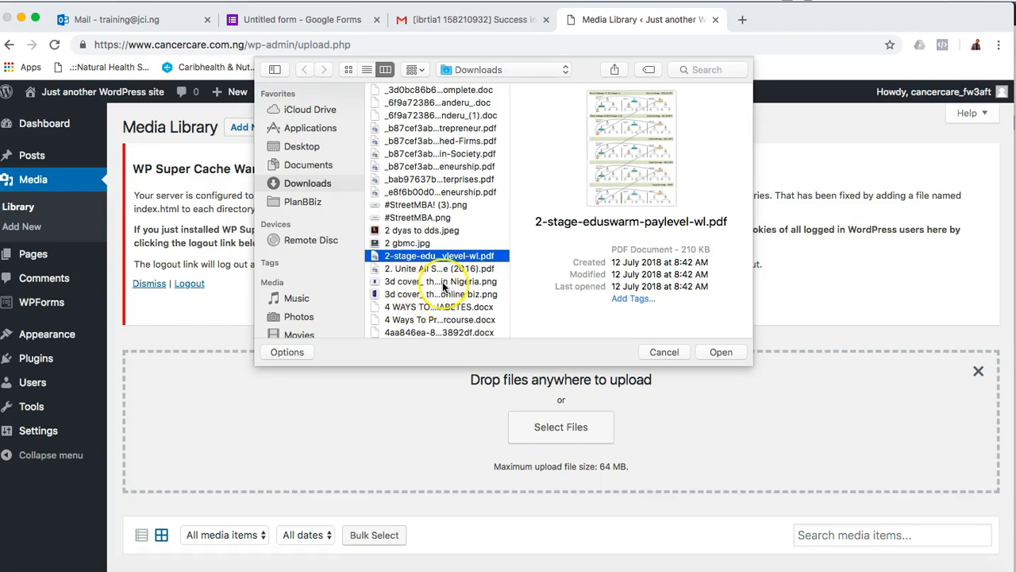
click(421, 282)
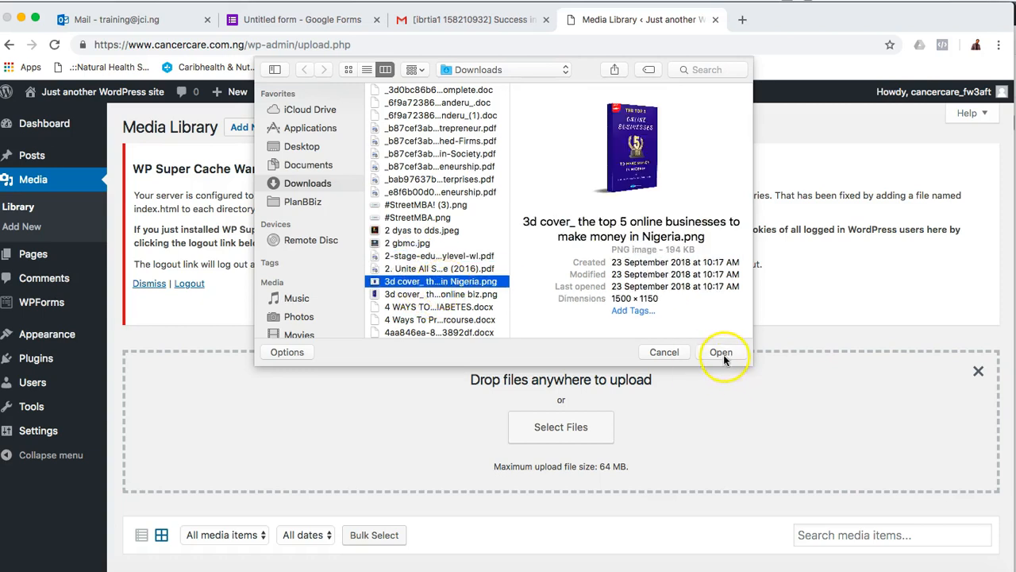
click(722, 353)
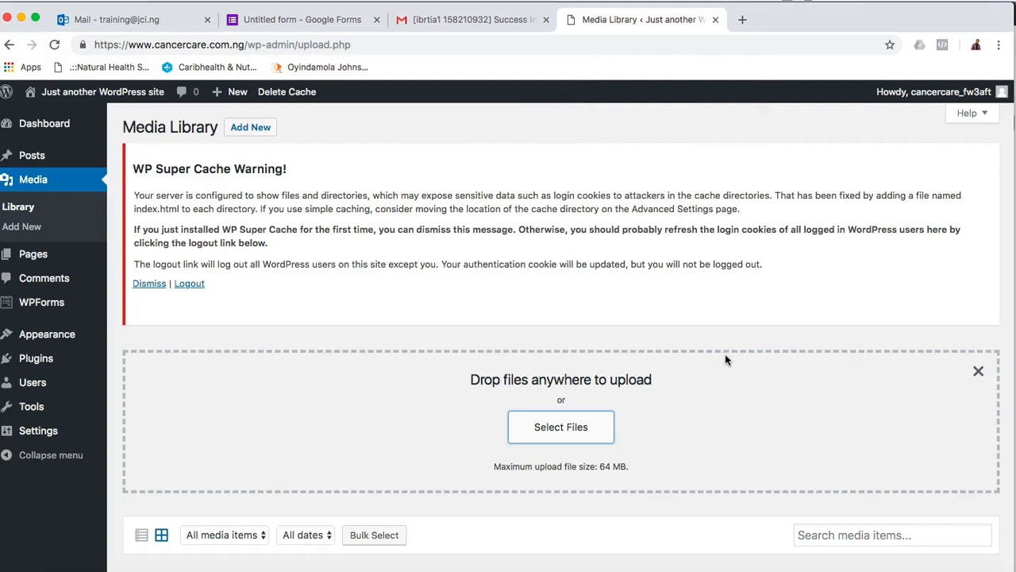
Check the uploaded book cover among the media items and reopen the Media Library
click(722, 402)
scroll(723, 402, down, 2)
scroll(722, 404, down, 2)
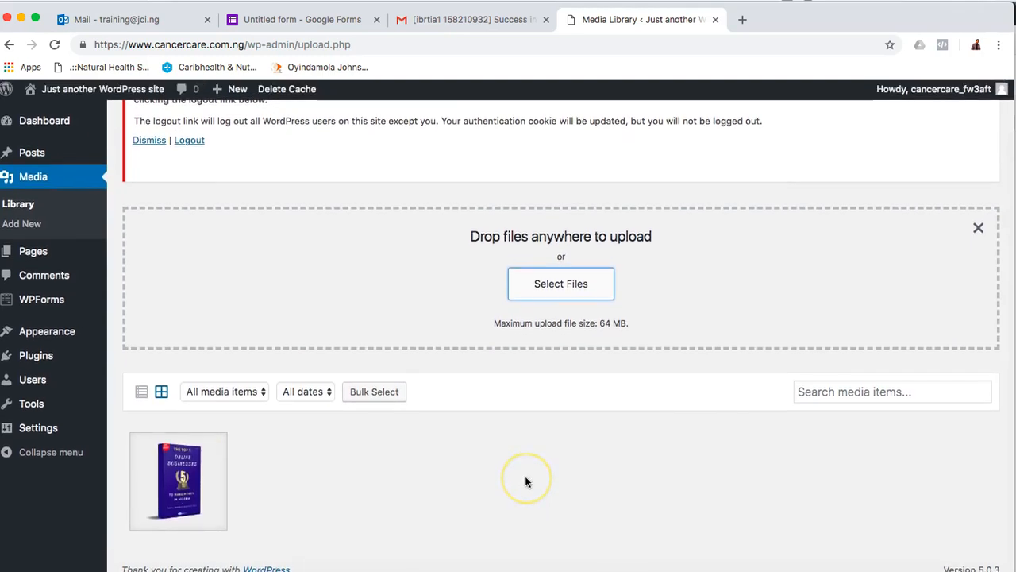
scroll(516, 477, up, 4)
click(20, 210)
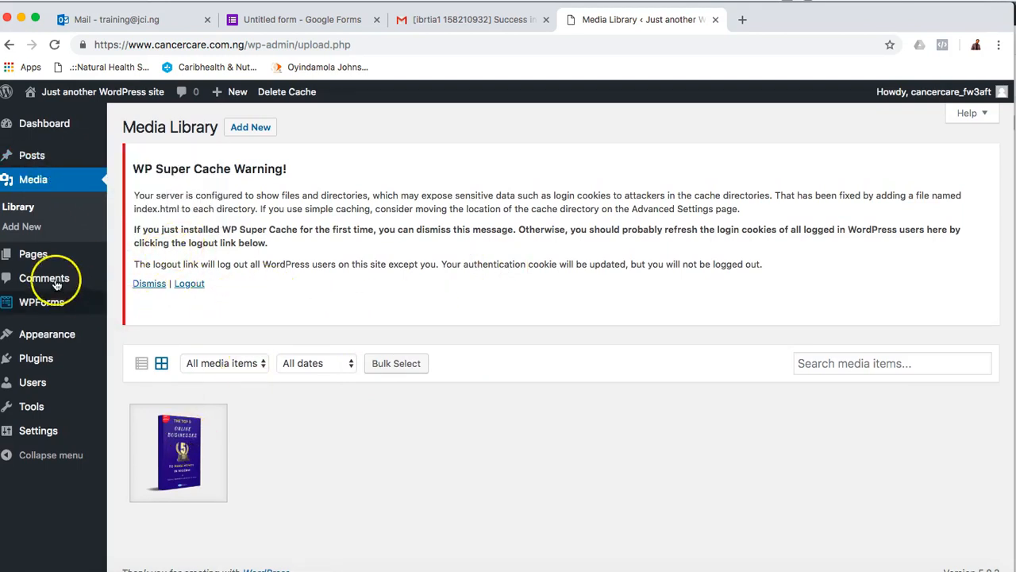
Switch to Firefox and look through the strictlybusiness.ng home page down to its subscribe form and footer
mouse_move(39, 261)
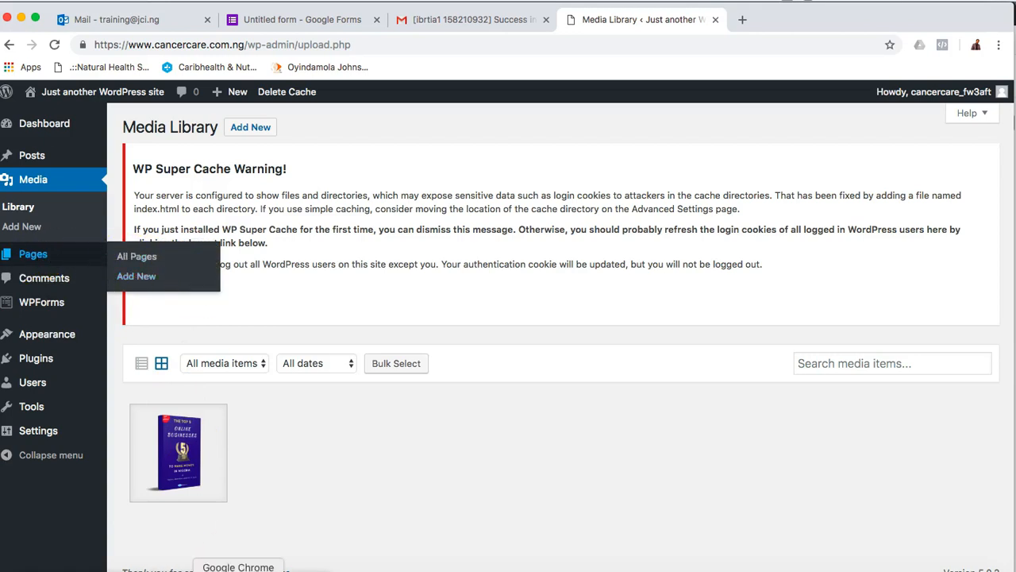
click(267, 567)
scroll(610, 228, down, 15)
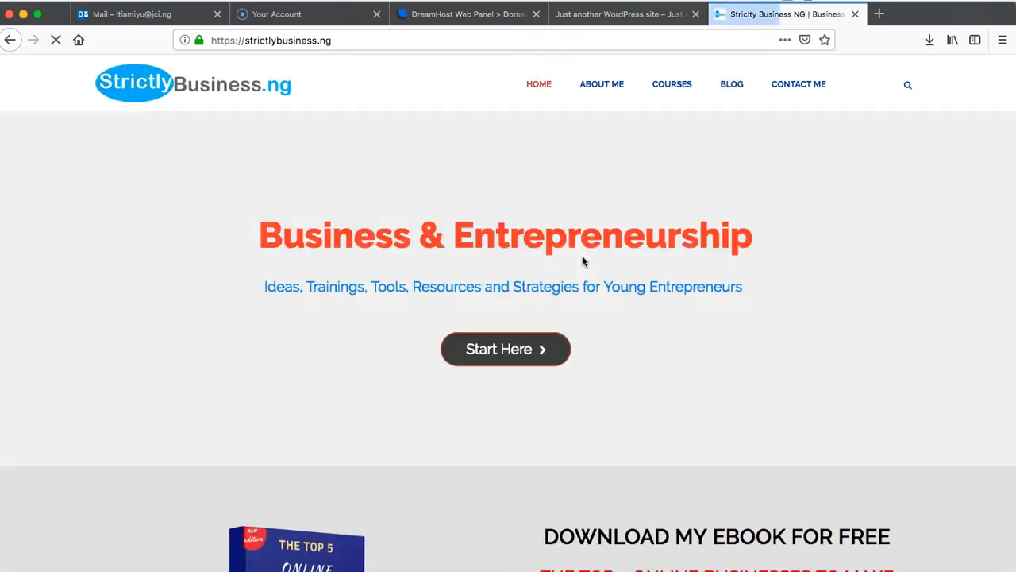
scroll(579, 422, down, 20)
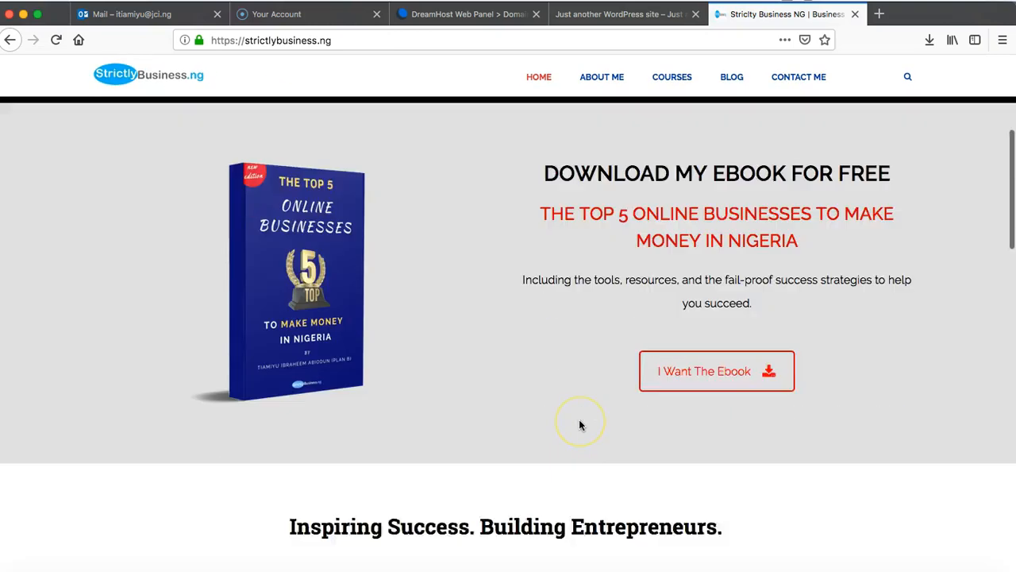
scroll(578, 426, down, 2)
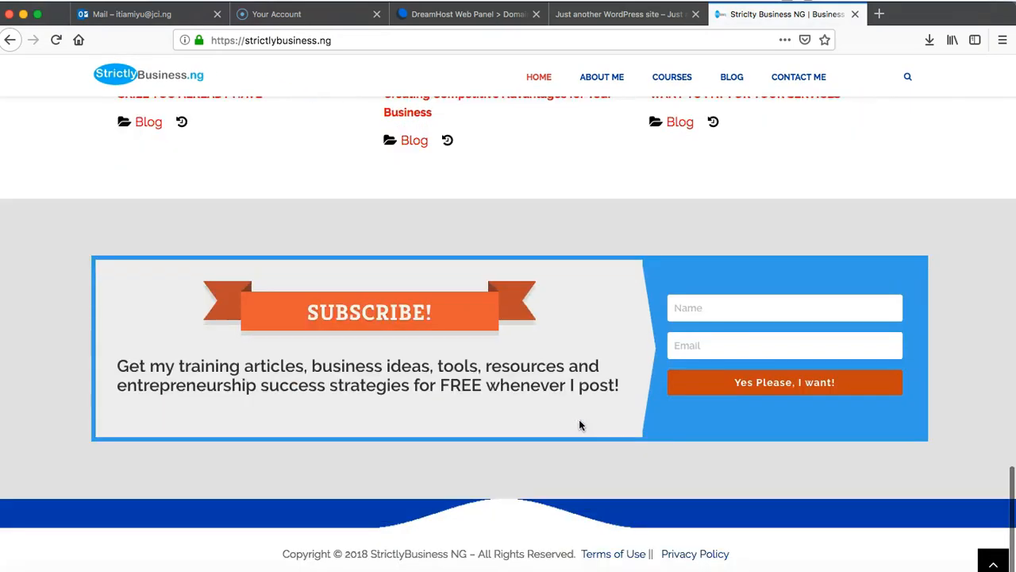
Open the About Me page on strictlybusiness.ng as an example page, and switch to Chrome
scroll(578, 425, up, 20)
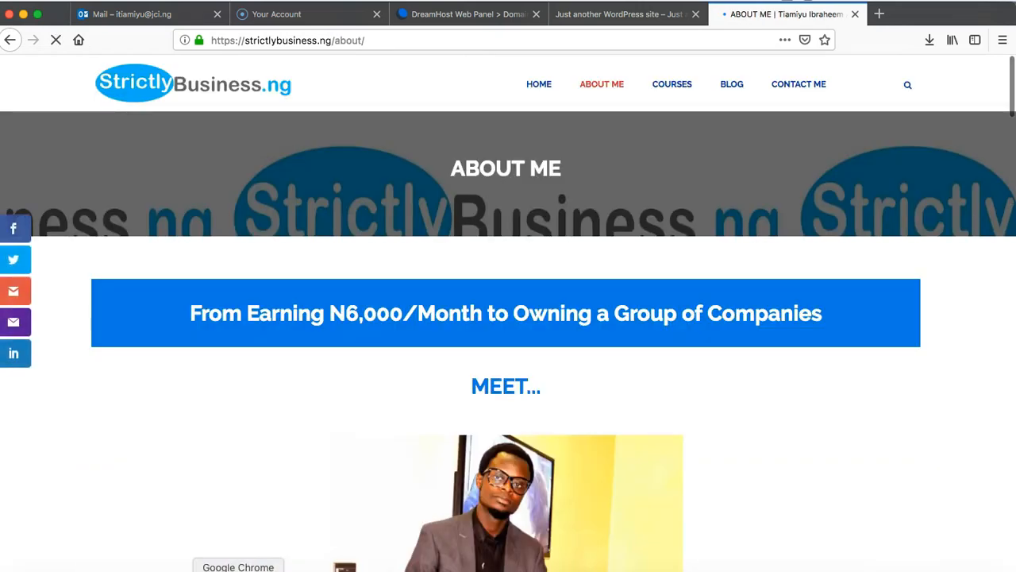
click(238, 571)
Open the list of all WordPress pages and move the Sample Page to the trash
mouse_move(37, 258)
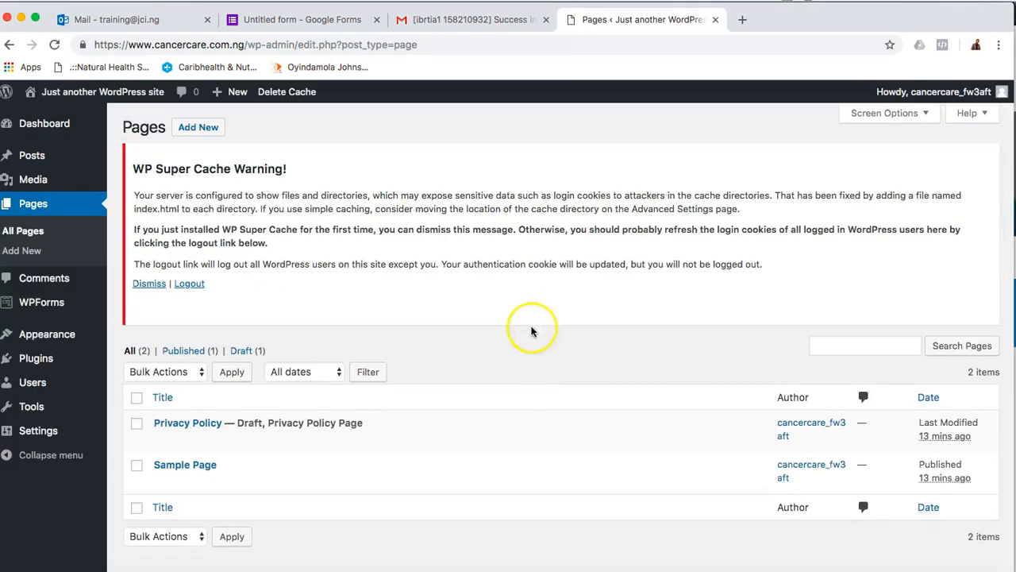
mouse_move(204, 426)
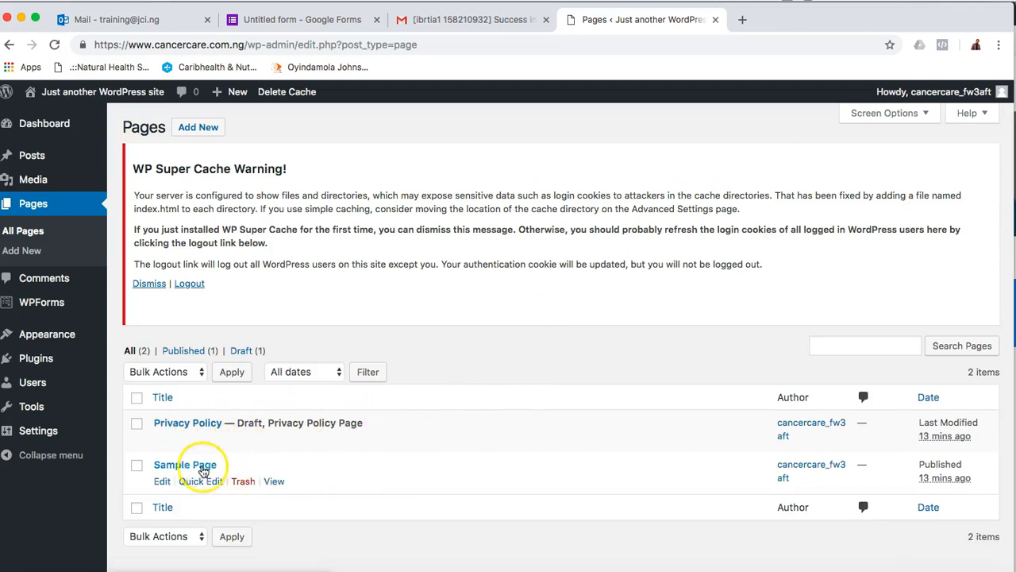
mouse_move(204, 481)
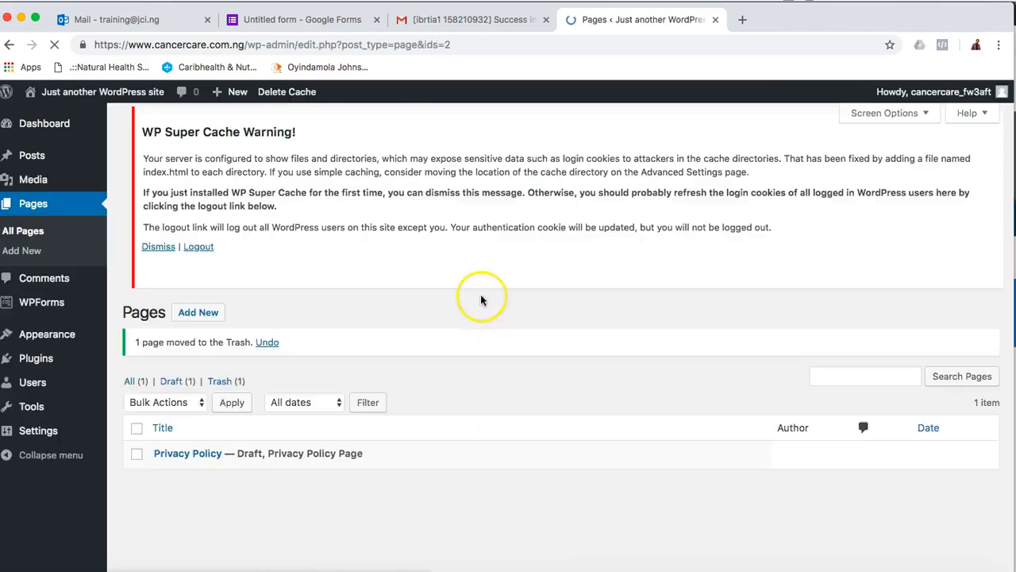
mouse_move(252, 467)
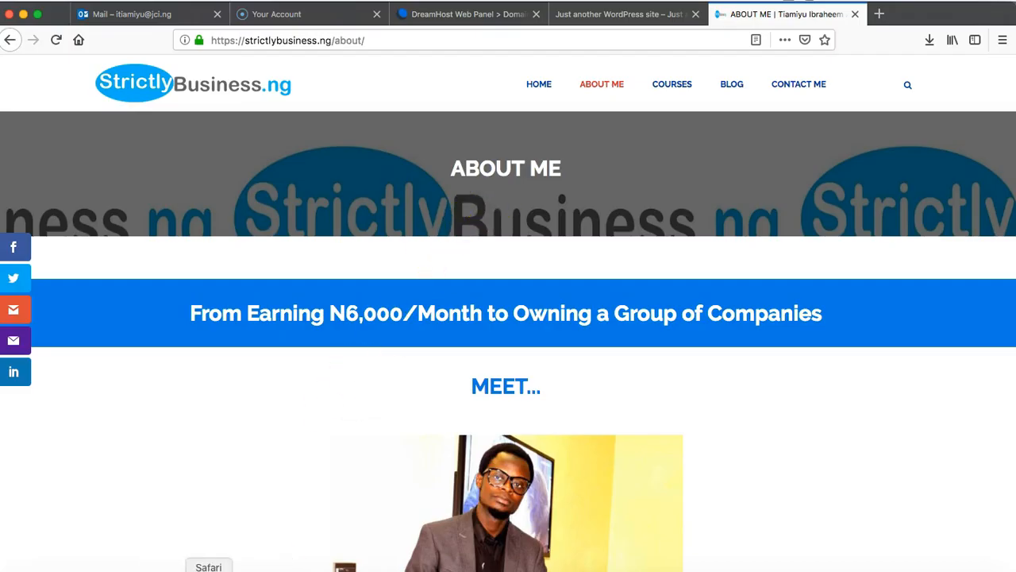
Switch back to Chrome, title the new page "About Me" and write a short paragraph introducing the website's owner
click(238, 571)
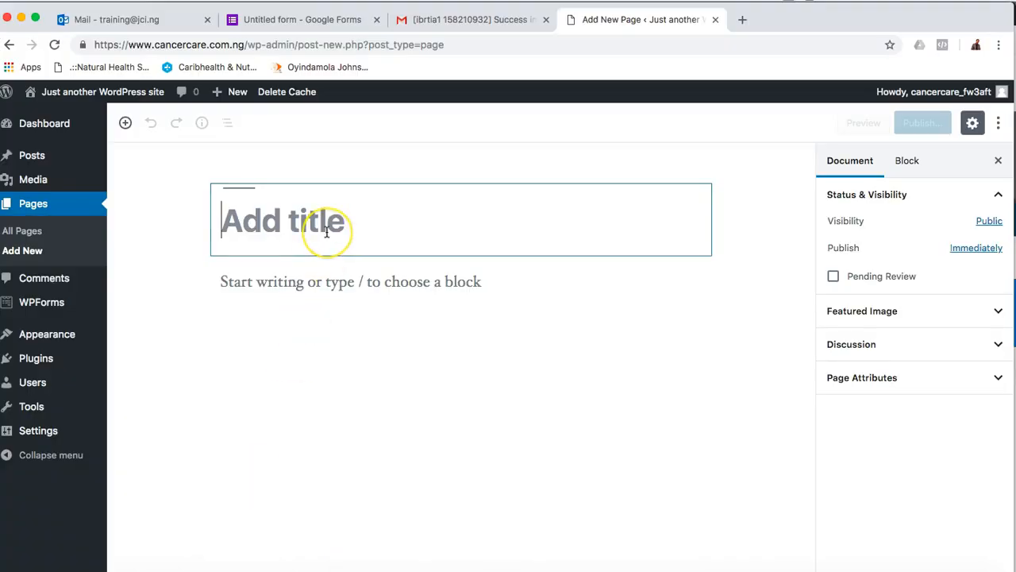
text(About Me)
click(325, 300)
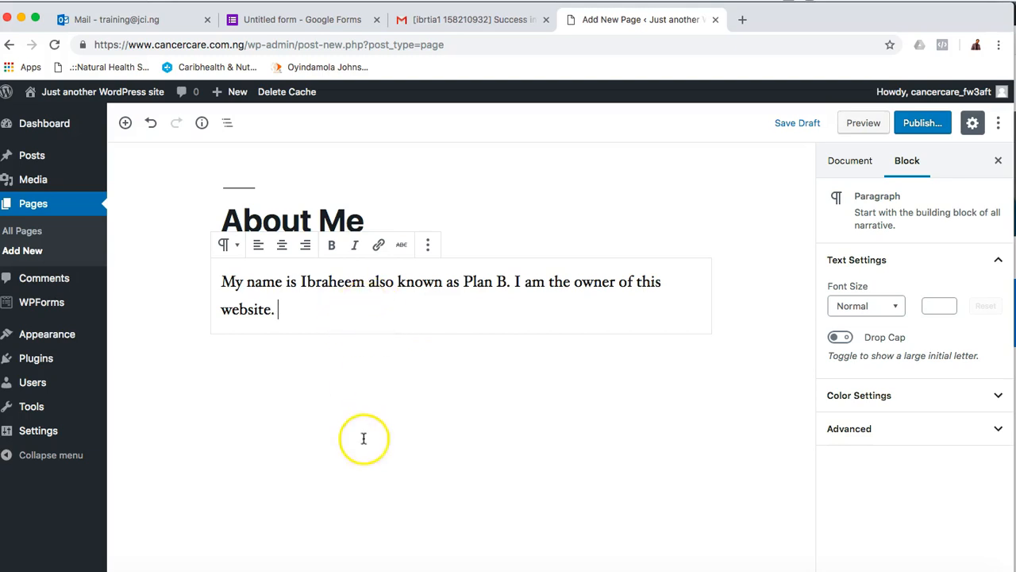
click(419, 214)
click(413, 303)
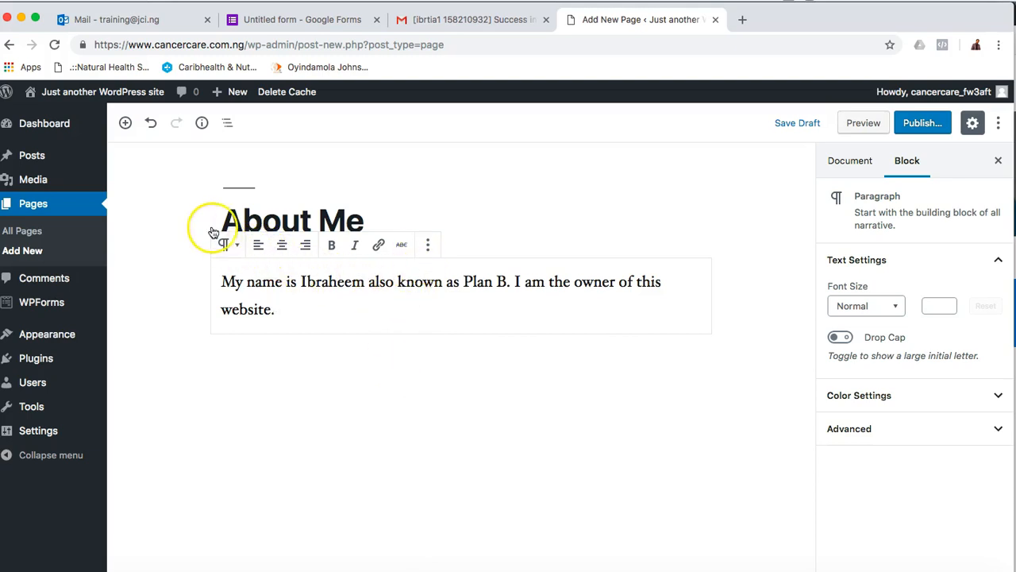
Insert a gallery block below the paragraph containing the "3d cover_ the top 5 online businesses" book image from the Media Library
click(125, 122)
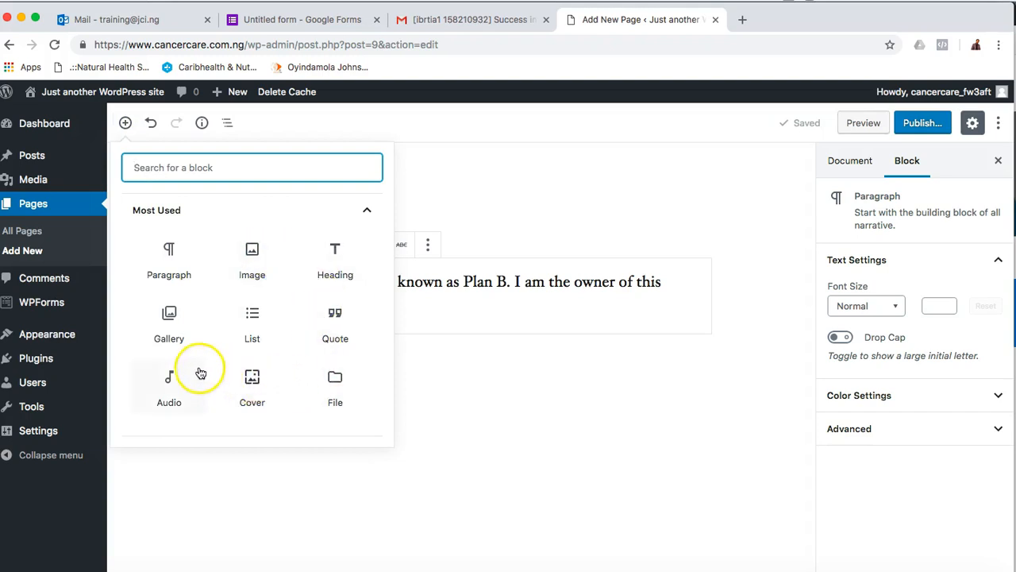
click(171, 324)
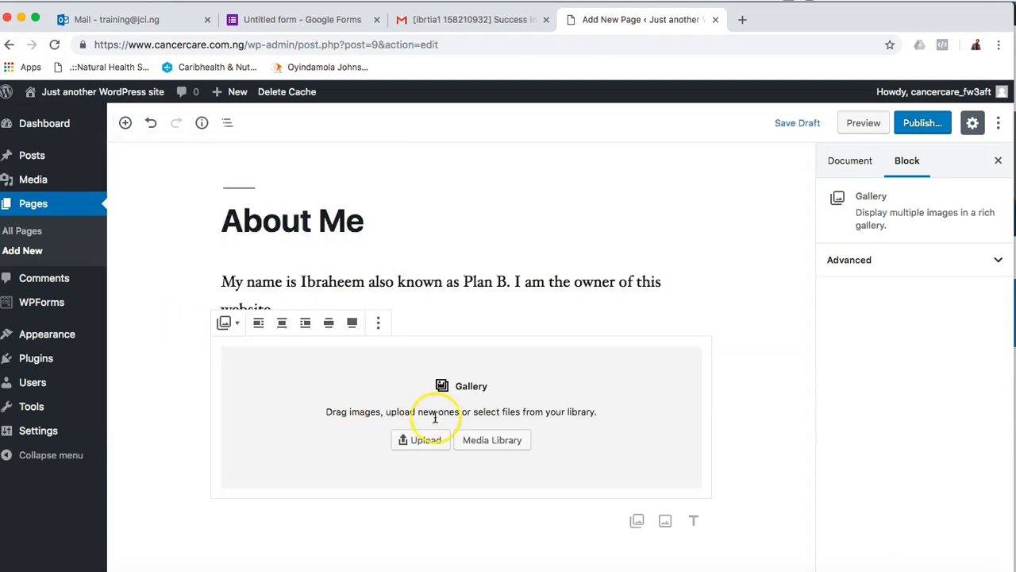
click(490, 442)
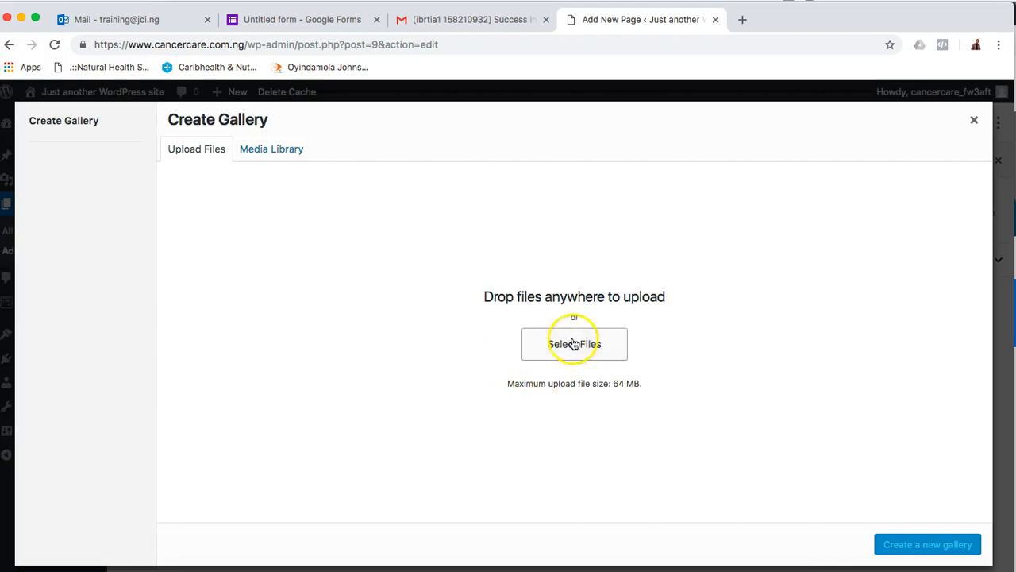
click(277, 150)
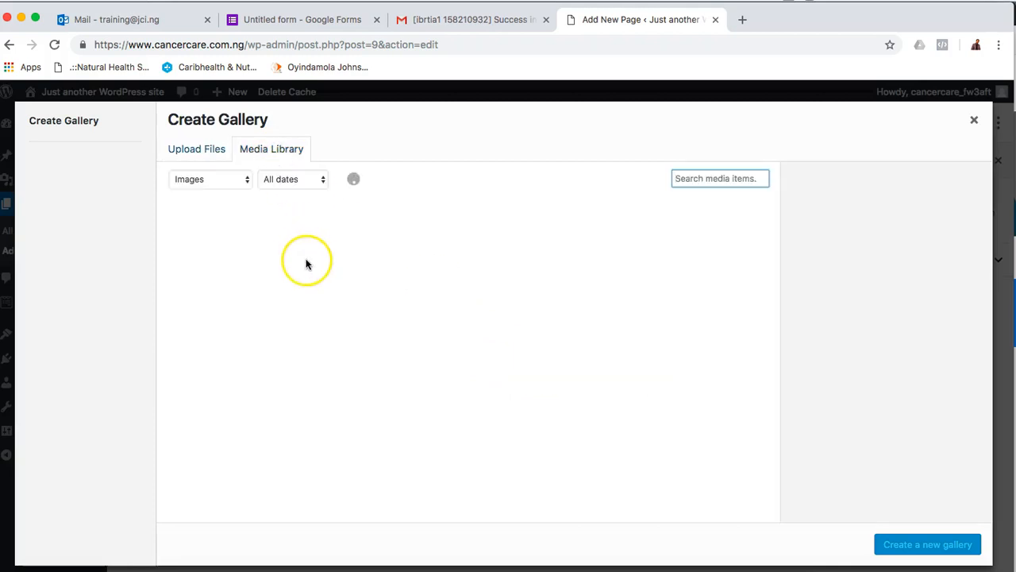
click(251, 263)
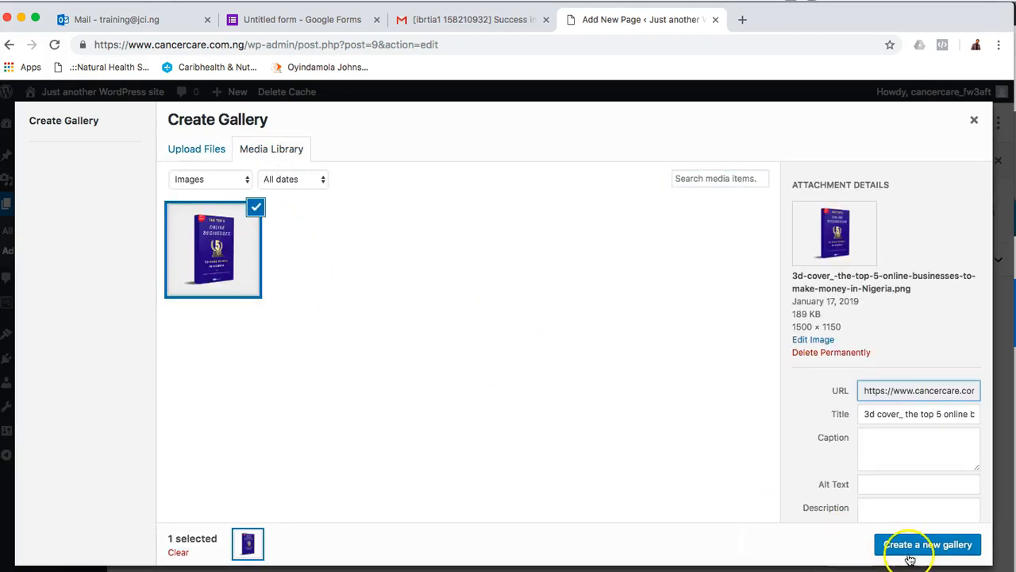
scroll(918, 451, down, 1)
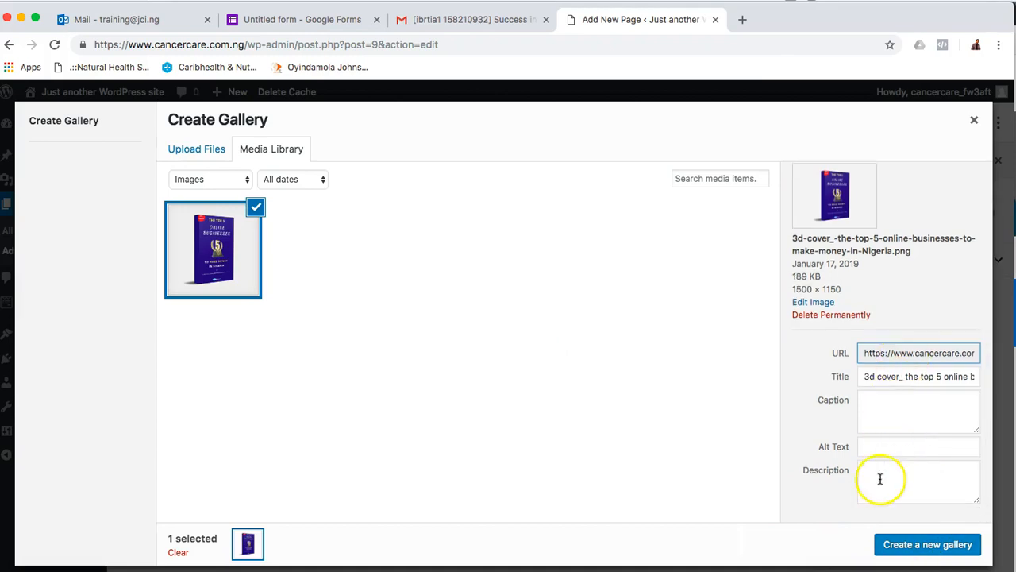
click(923, 544)
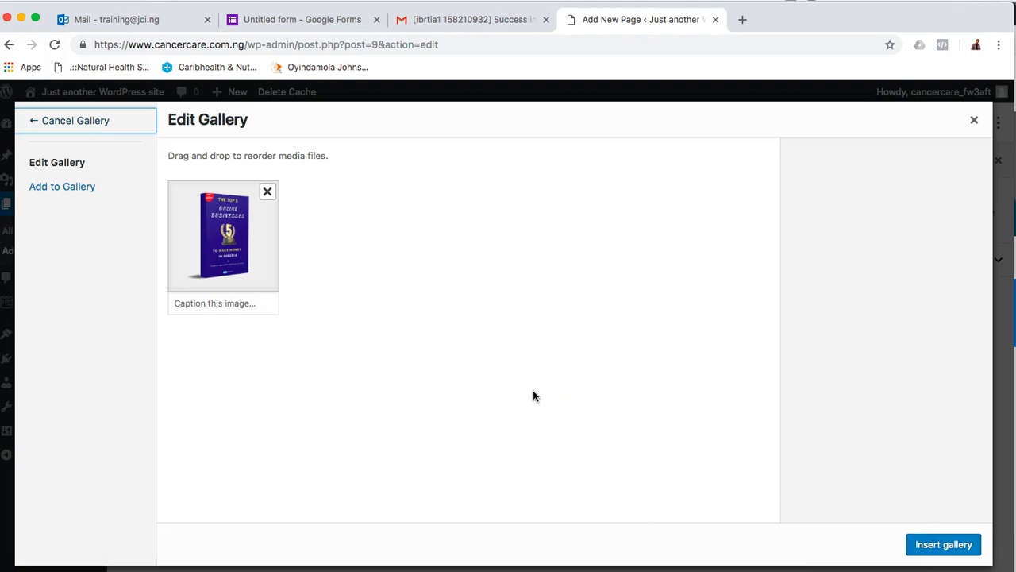
click(943, 545)
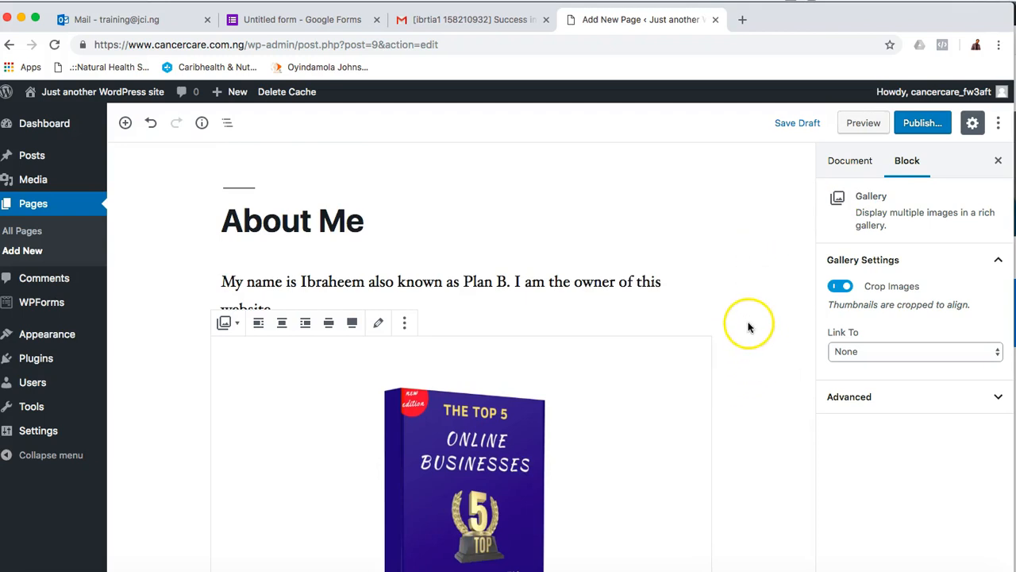
click(922, 124)
click(921, 124)
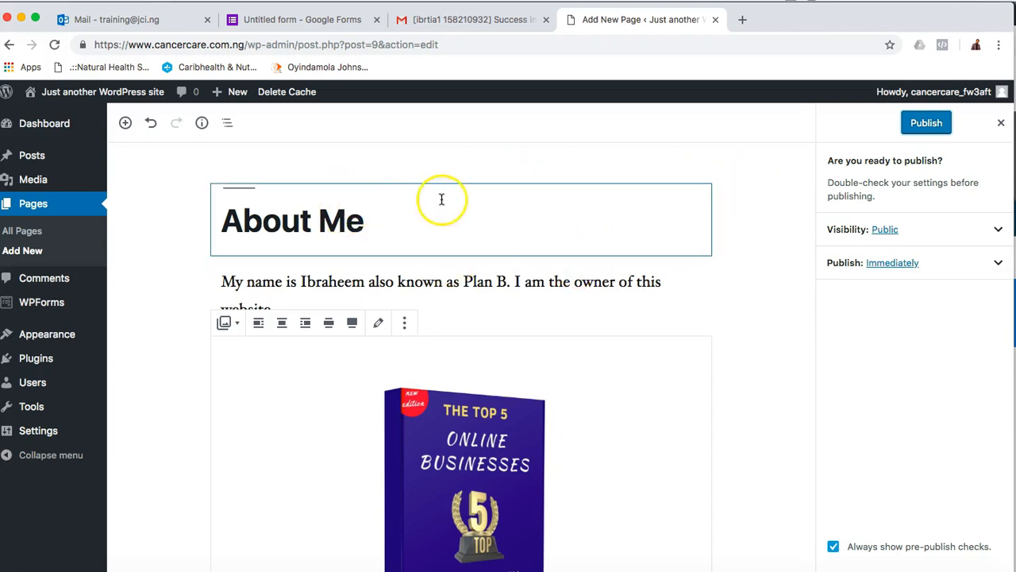
click(228, 125)
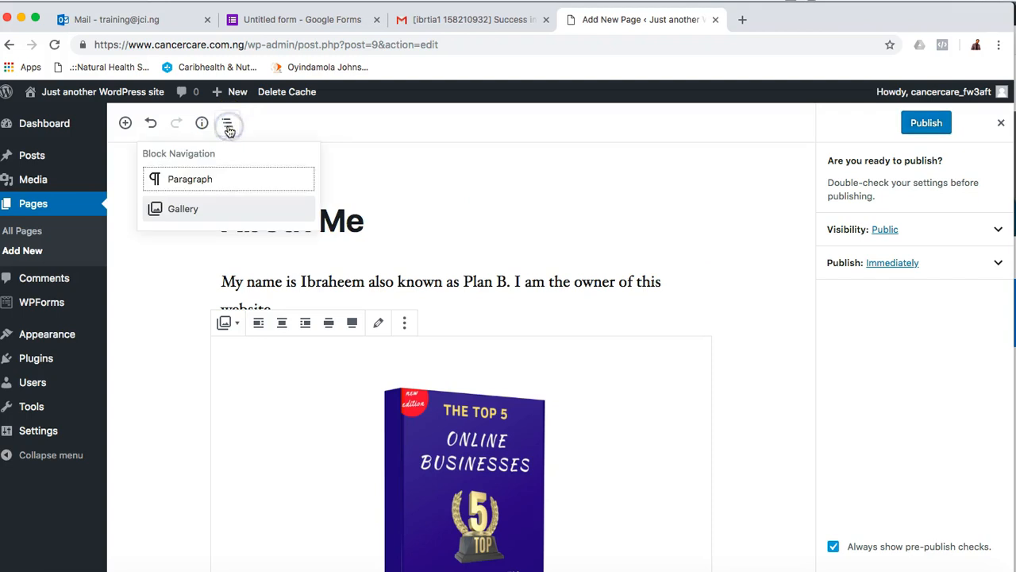
click(170, 297)
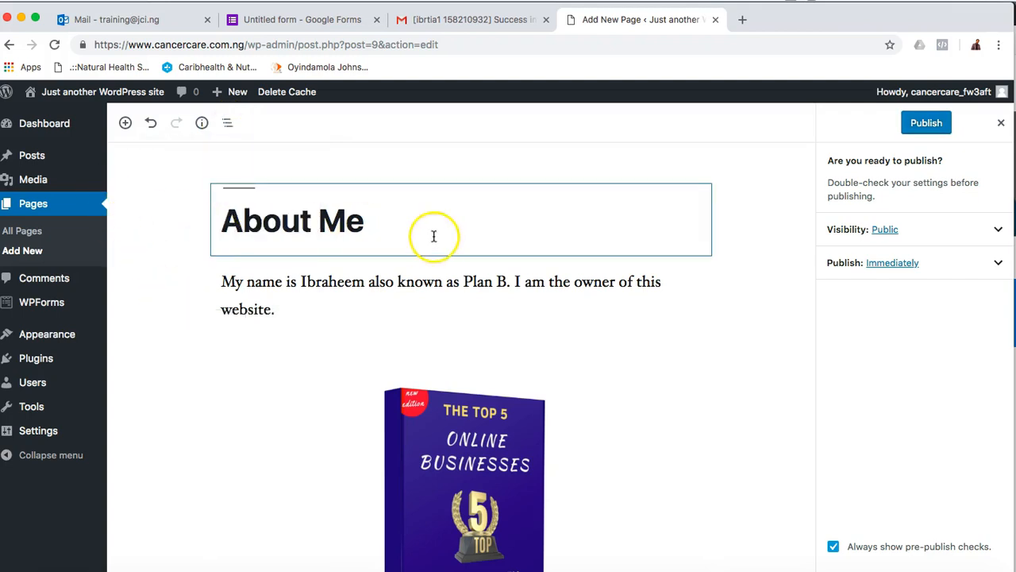
click(1001, 124)
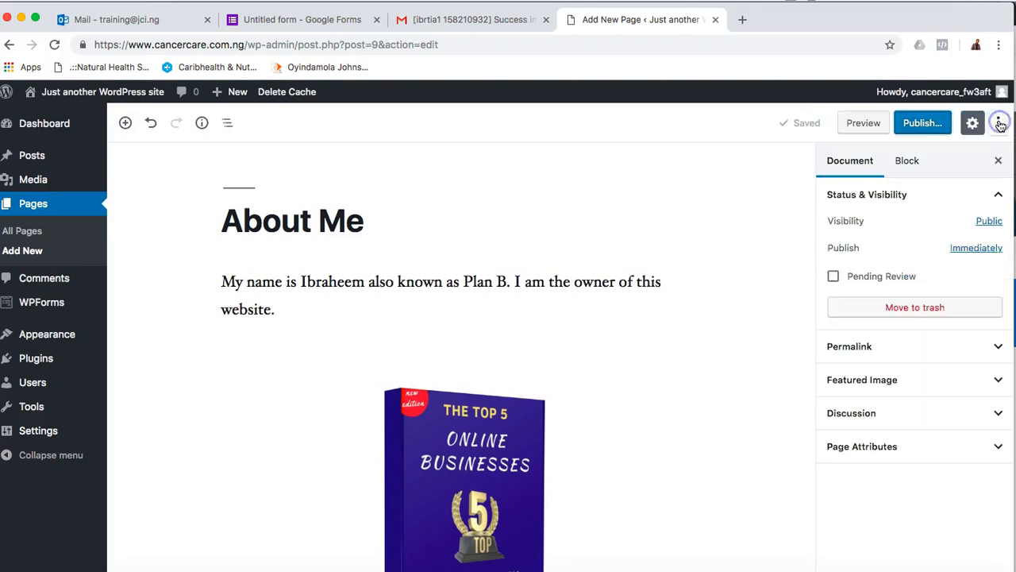
Preview the About Me page and look through its heading, text, book image and the widgets below
click(871, 127)
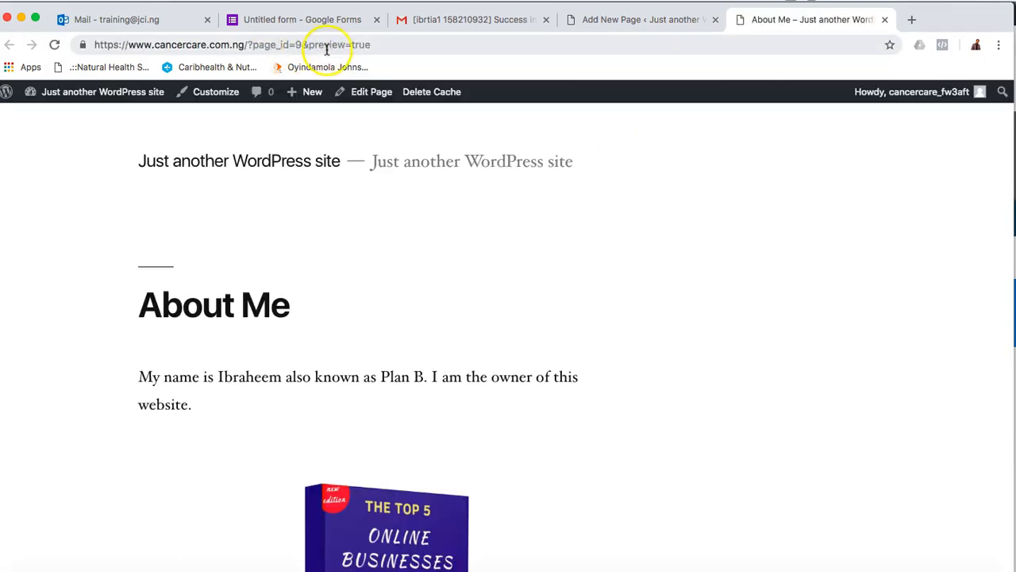
scroll(418, 246, down, 2)
scroll(418, 247, up, 3)
scroll(543, 338, down, 3)
scroll(545, 349, up, 3)
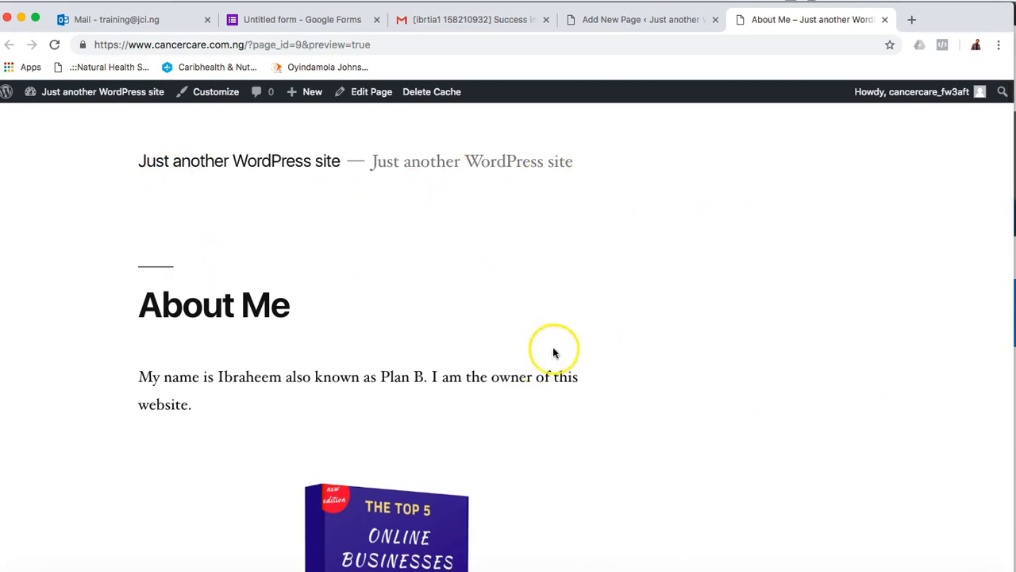
scroll(671, 312, down, 5)
scroll(670, 314, down, 5)
scroll(671, 314, up, 15)
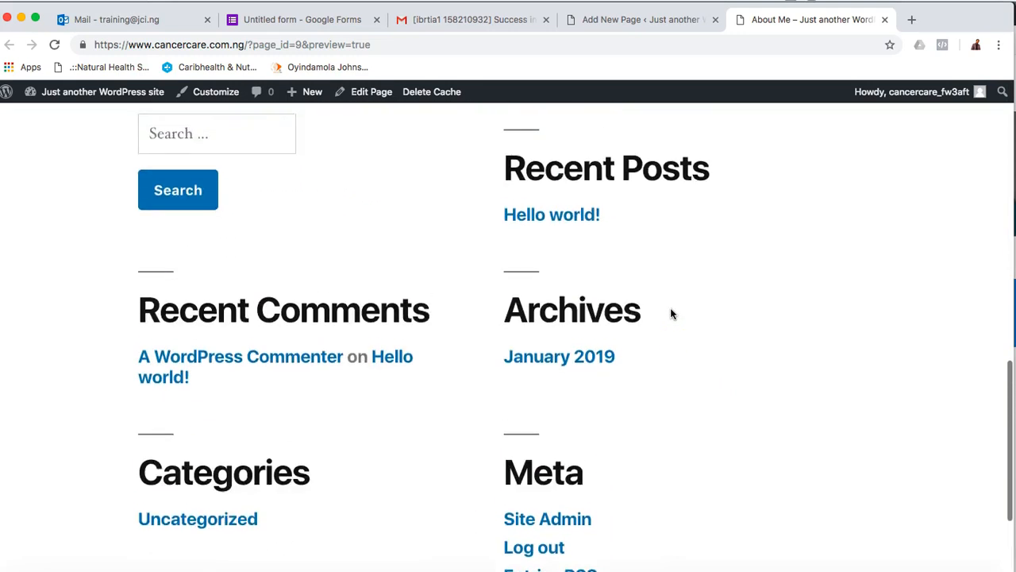
scroll(693, 418, down, 10)
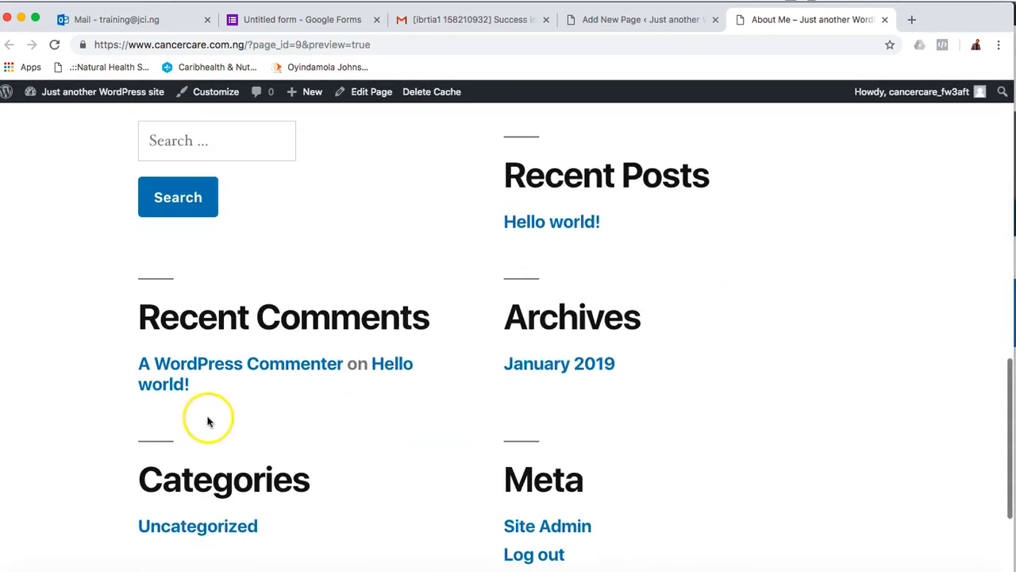
scroll(584, 356, up, 6)
scroll(585, 356, up, 2)
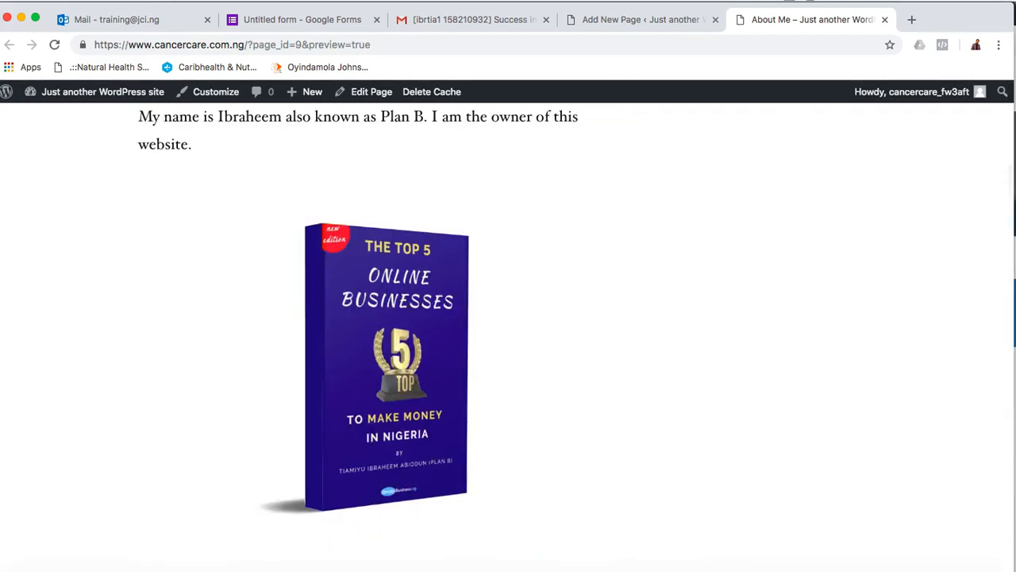
Check the Course Outline slide in Keynote, then return to Chrome and close the About Me preview
click(267, 570)
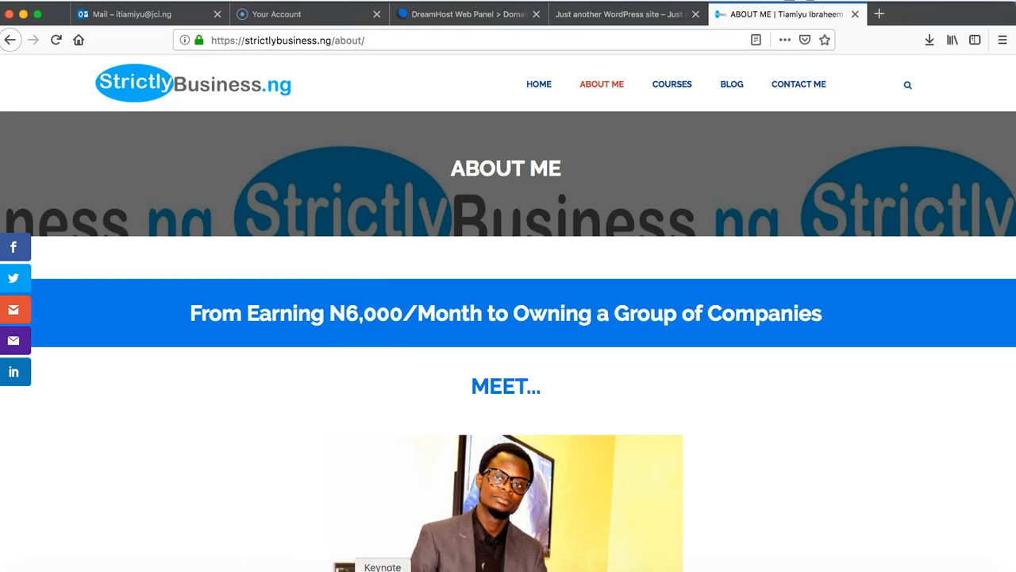
click(382, 568)
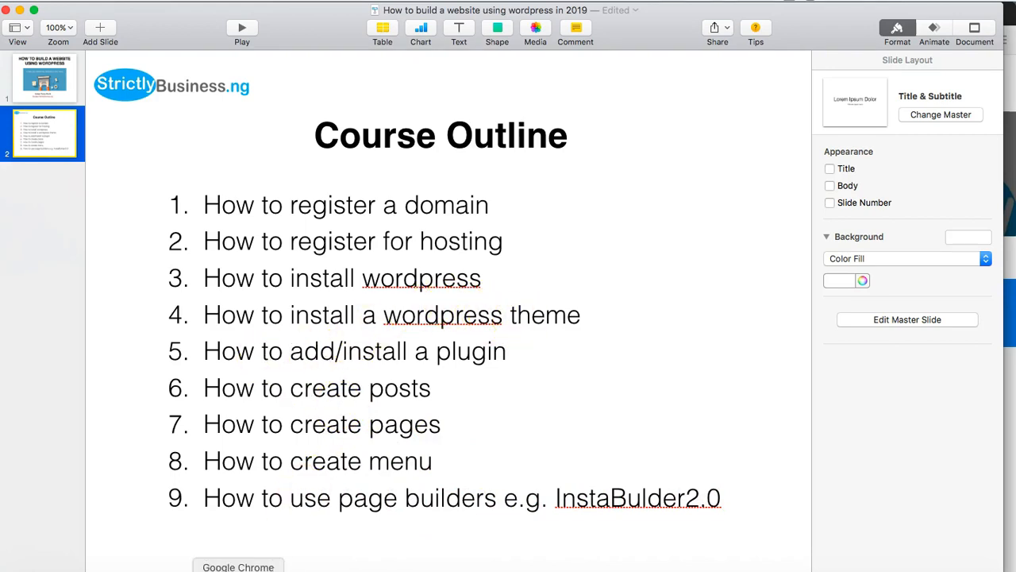
click(238, 569)
scroll(624, 130, up, 5)
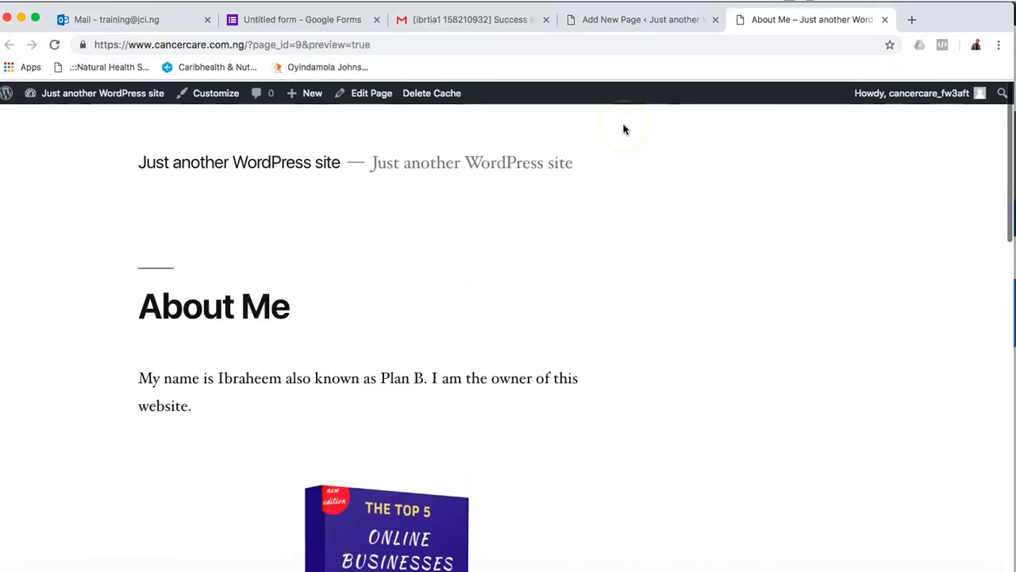
click(884, 26)
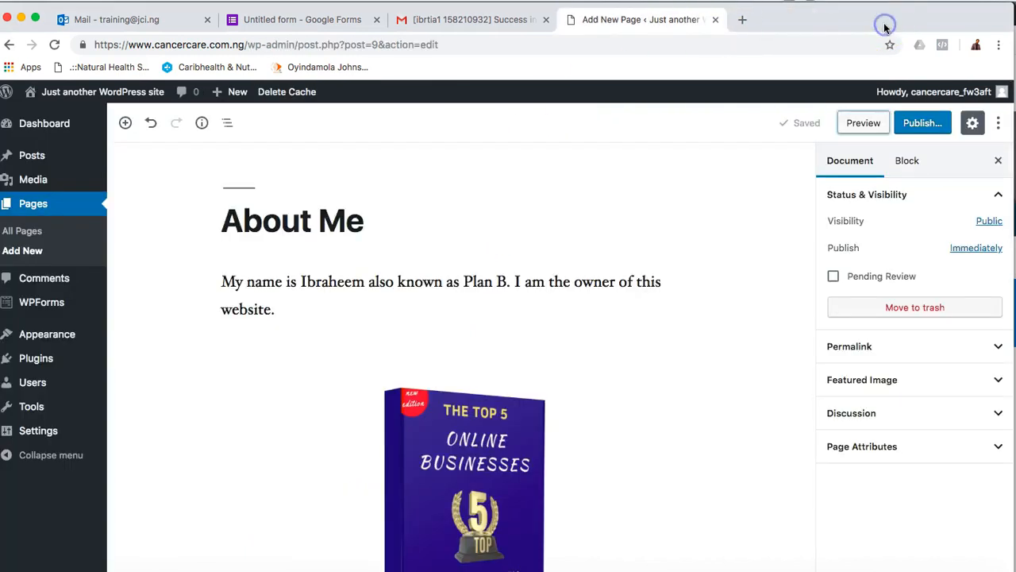
Open the installed themes and look over the active Twenty Nineteen theme and the alternatives around it
mouse_move(43, 316)
mouse_move(47, 337)
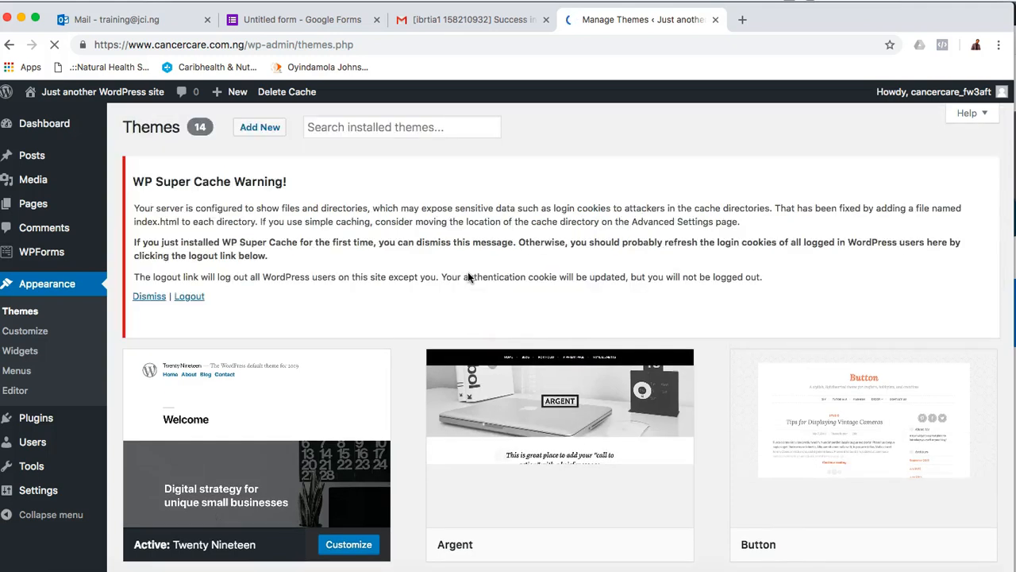
scroll(403, 331, down, 3)
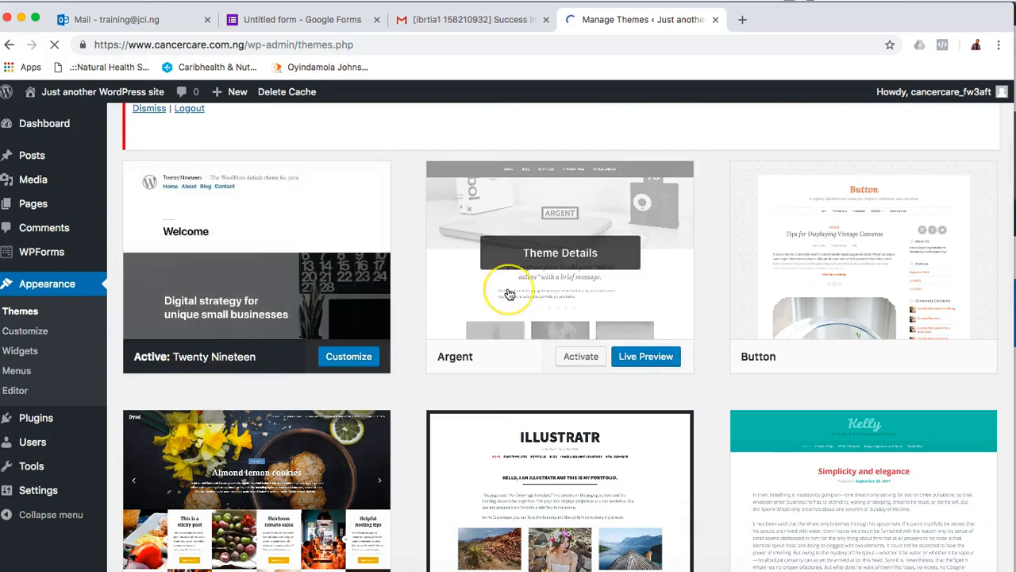
scroll(511, 293, up, 1)
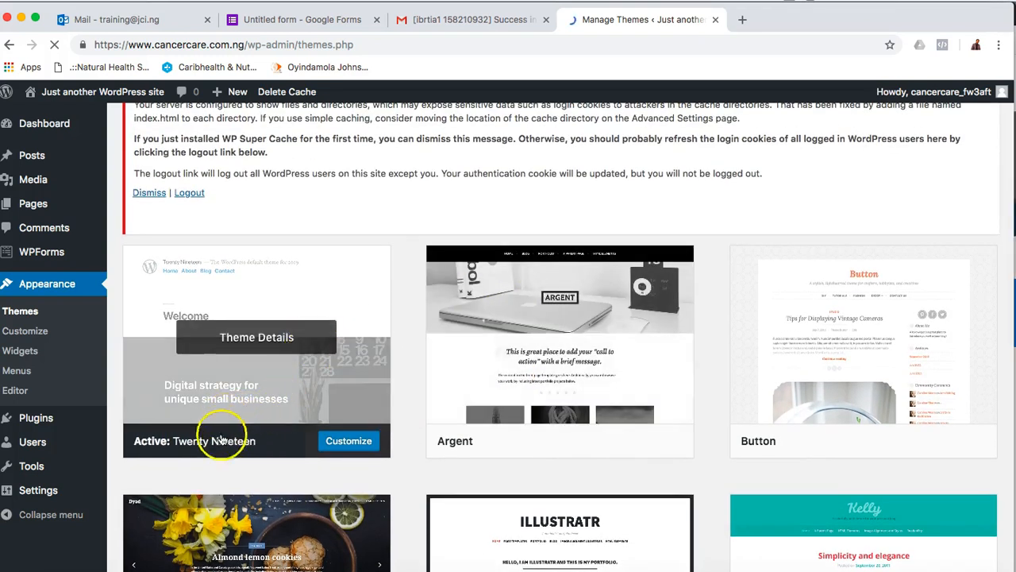
scroll(605, 371, down, 1)
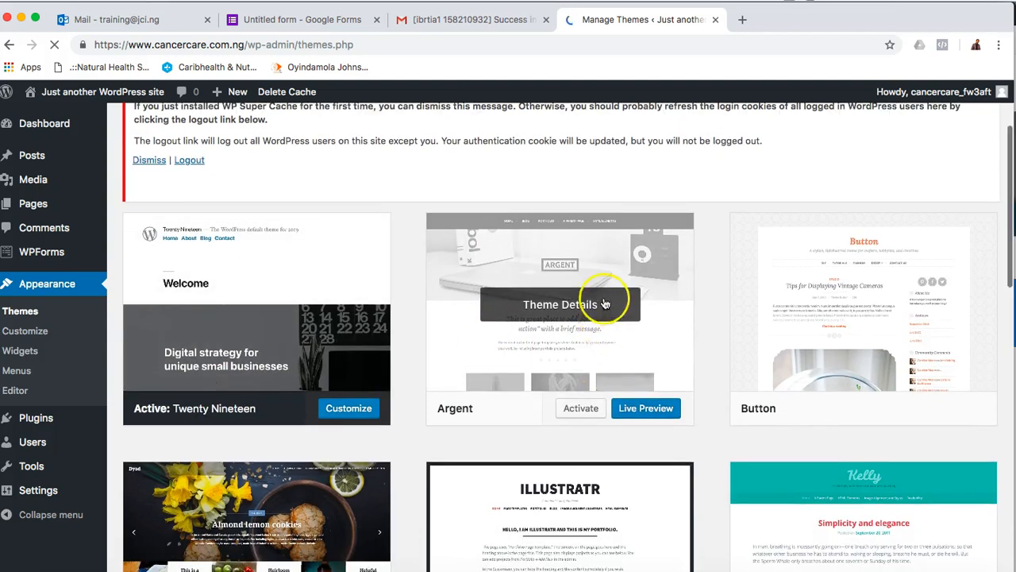
Open the live preview of the Argent theme in a new browser tab and switch to it
right_click(643, 412)
click(679, 397)
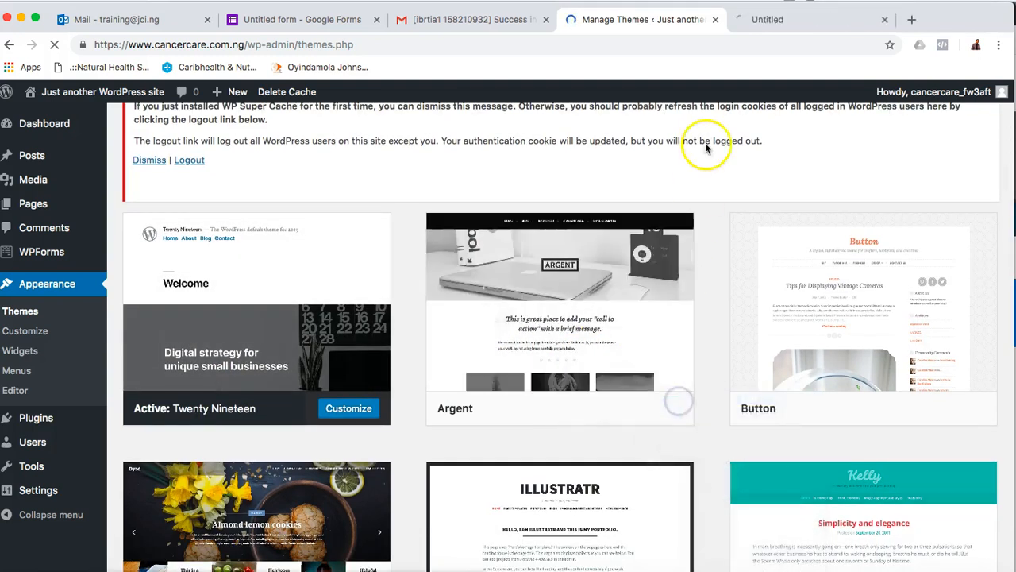
click(782, 24)
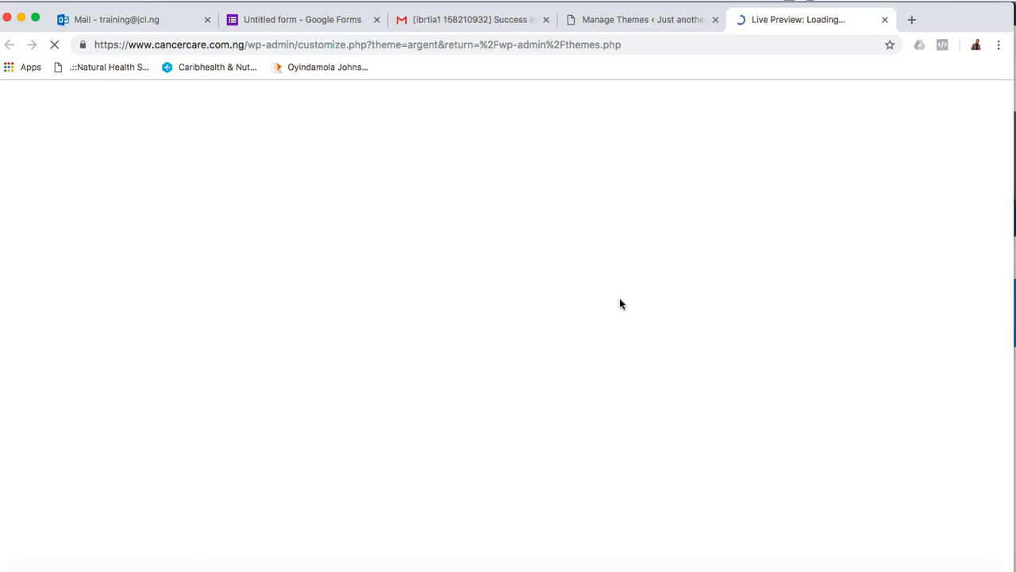
Switch to Firefox and open the Blog page of the StrictlyBusiness.ng site from its About Me page
click(268, 566)
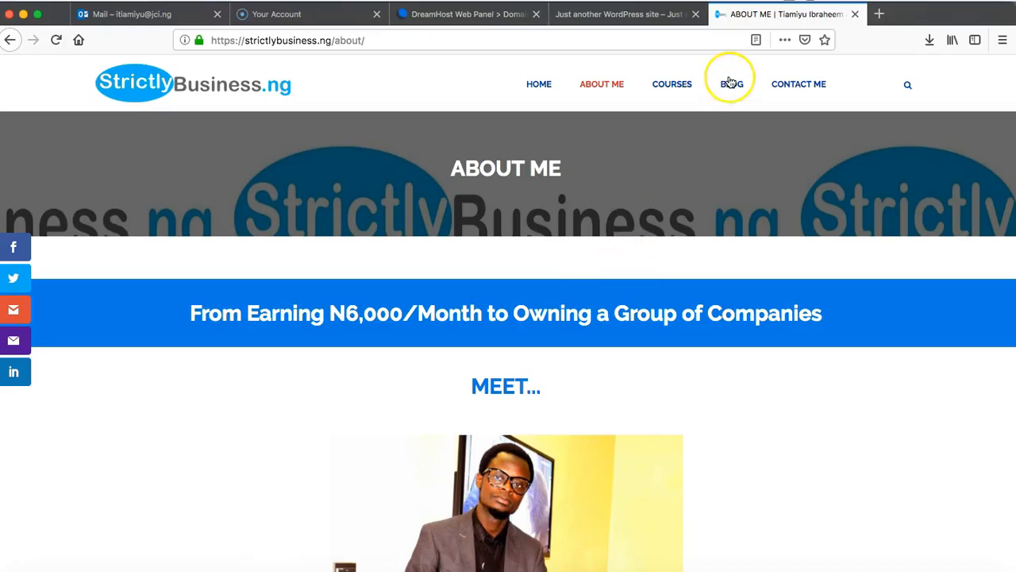
scroll(741, 227, down, 5)
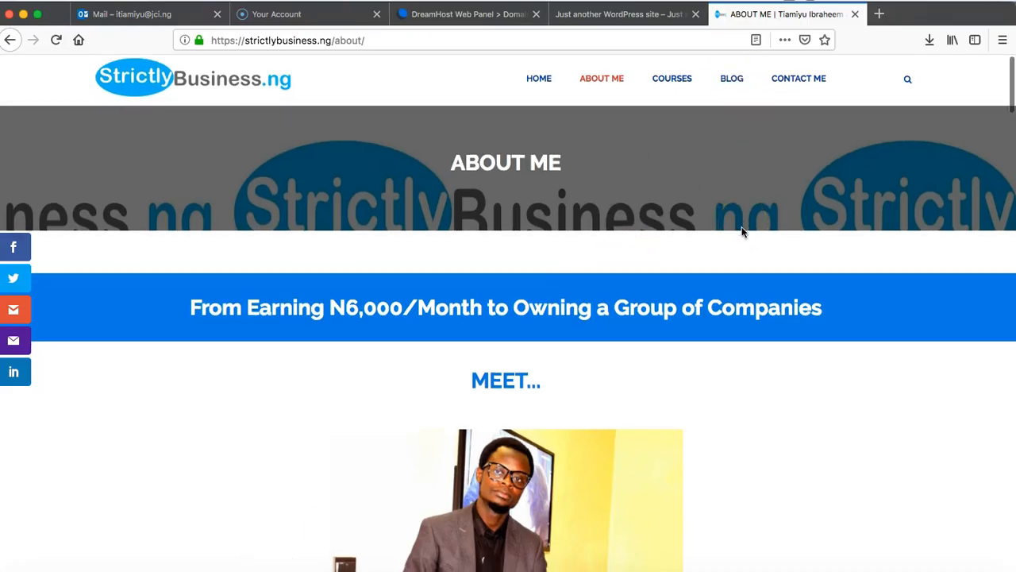
scroll(741, 230, up, 1)
click(739, 93)
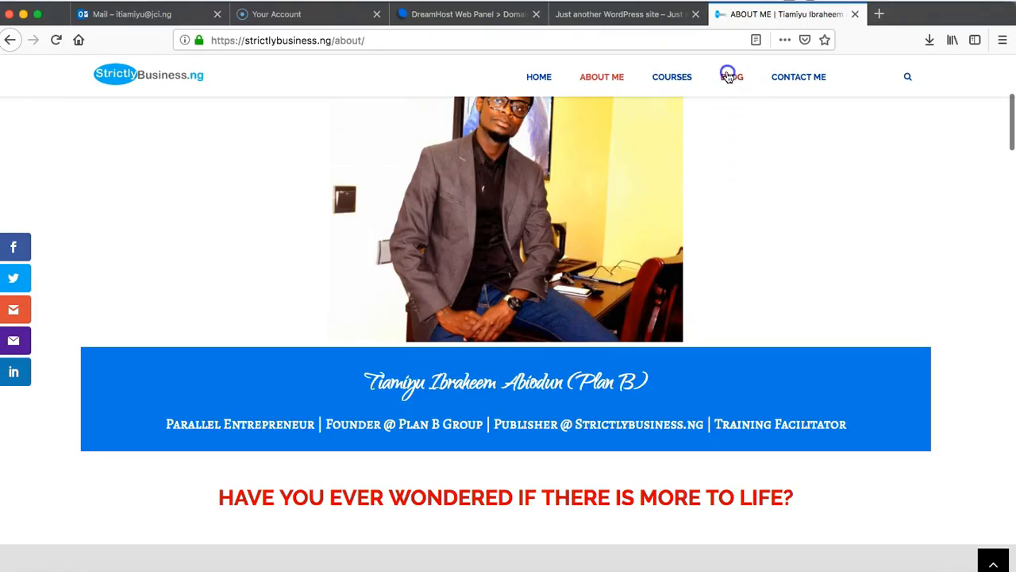
click(786, 300)
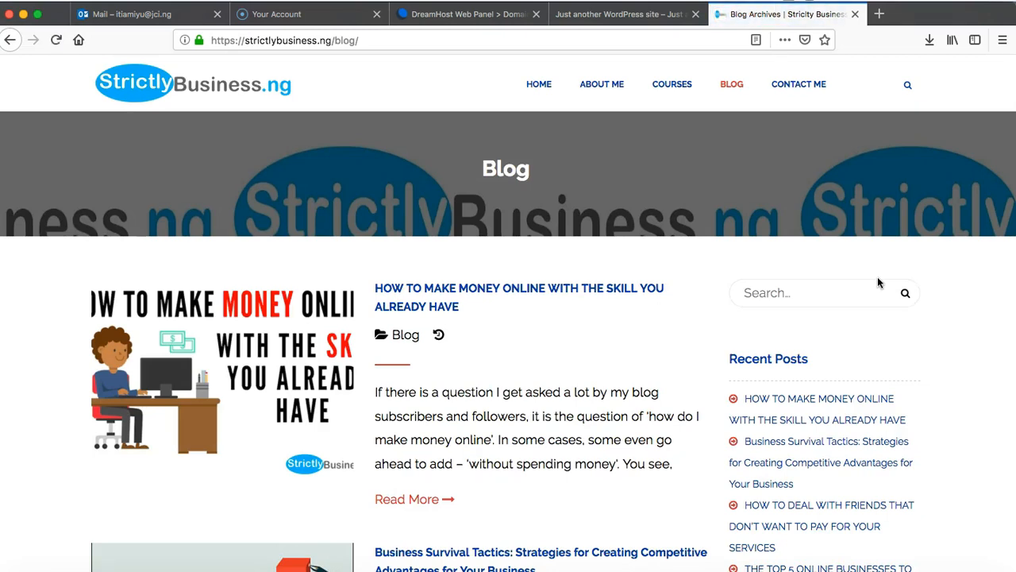
Look through the StrictlyBusiness.ng blog layout, including the post images, excerpts and the sidebar with recent posts and comments
scroll(616, 365, down, 6)
scroll(615, 365, down, 20)
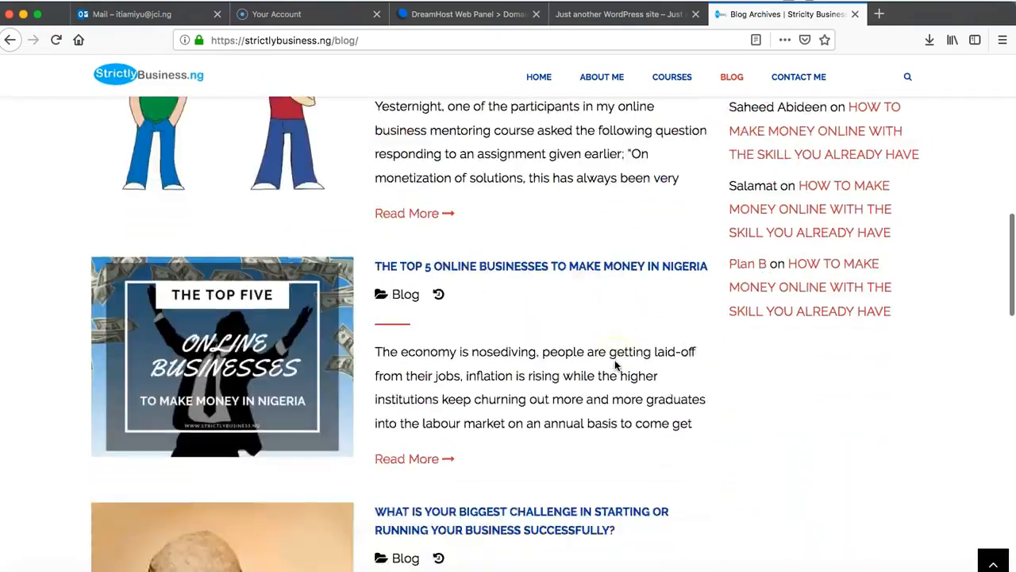
scroll(615, 361, up, 20)
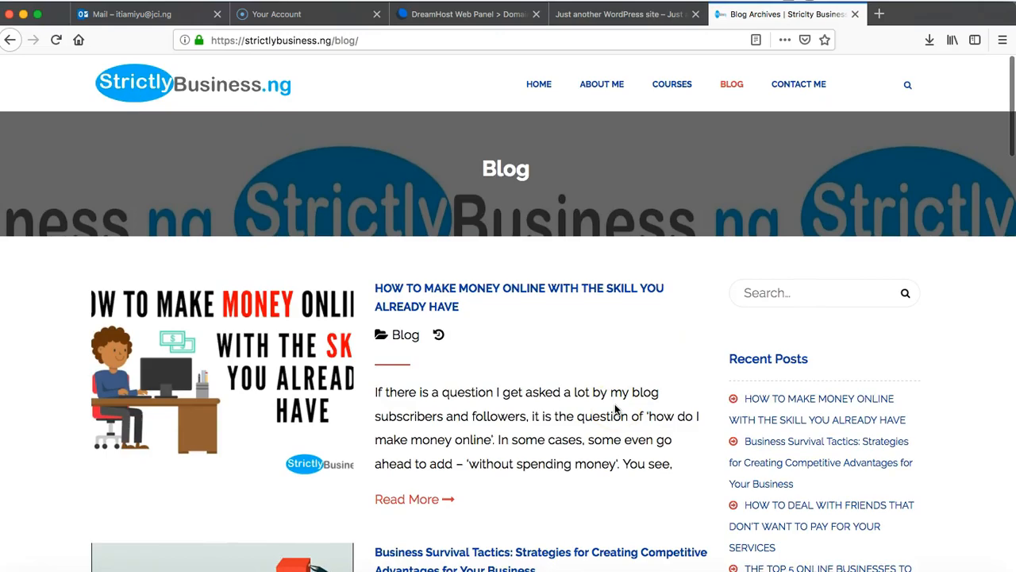
scroll(615, 409, down, 3)
scroll(551, 495, down, 10)
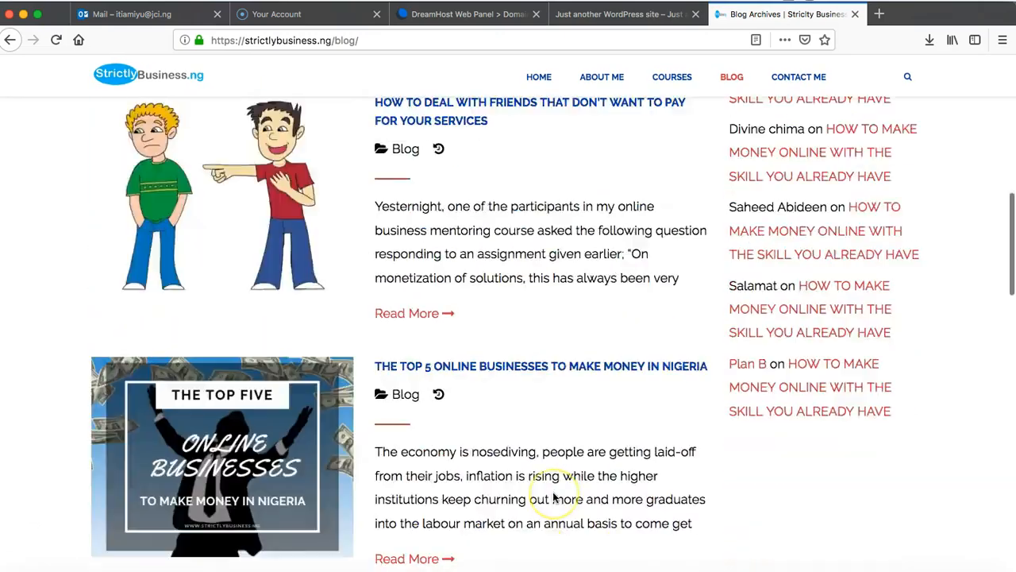
scroll(554, 497, down, 6)
scroll(551, 494, up, 10)
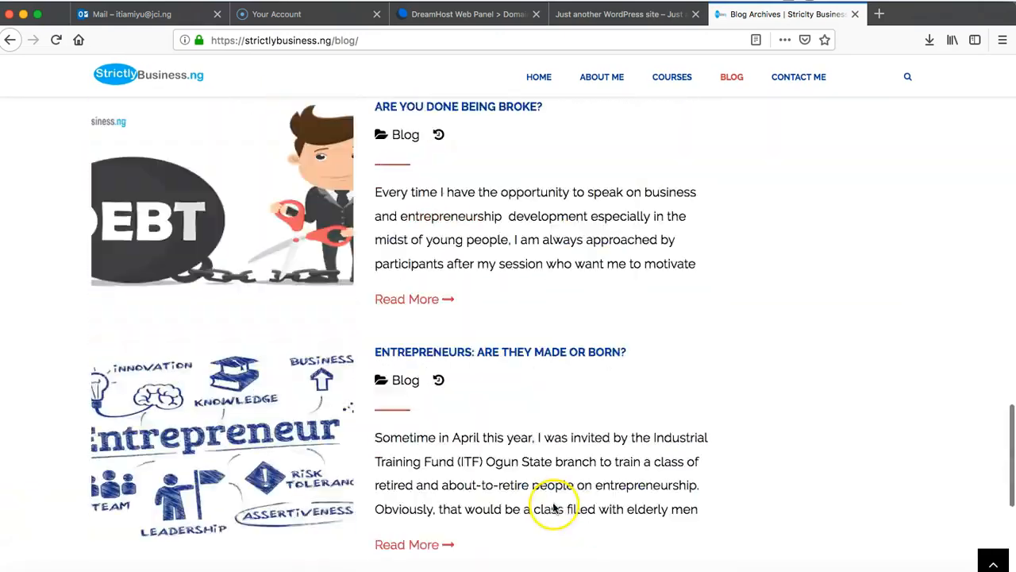
scroll(554, 522, up, 8)
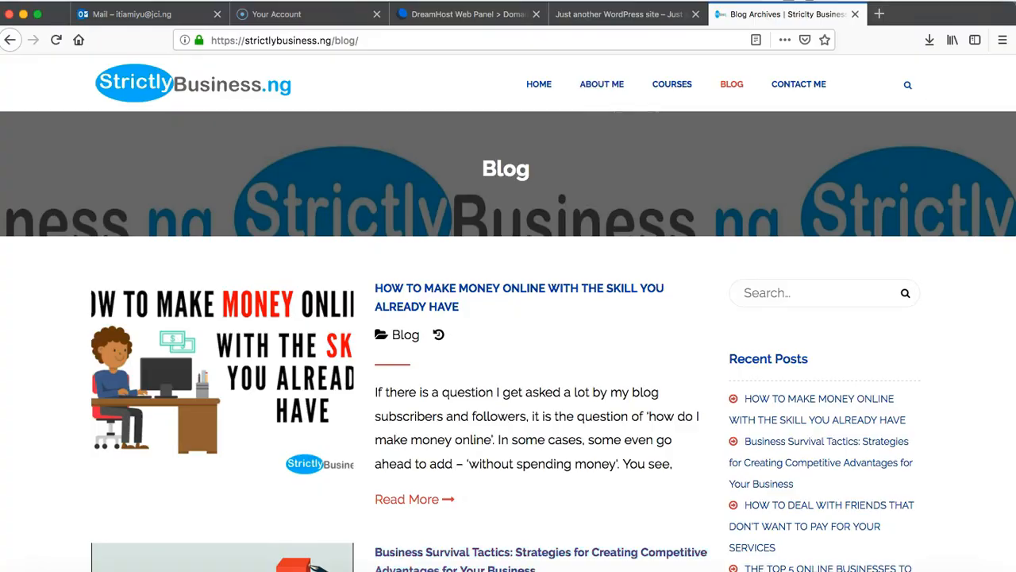
Check the Course Outline slide in Keynote and return to the StrictlyBusiness.ng site in Firefox
click(385, 570)
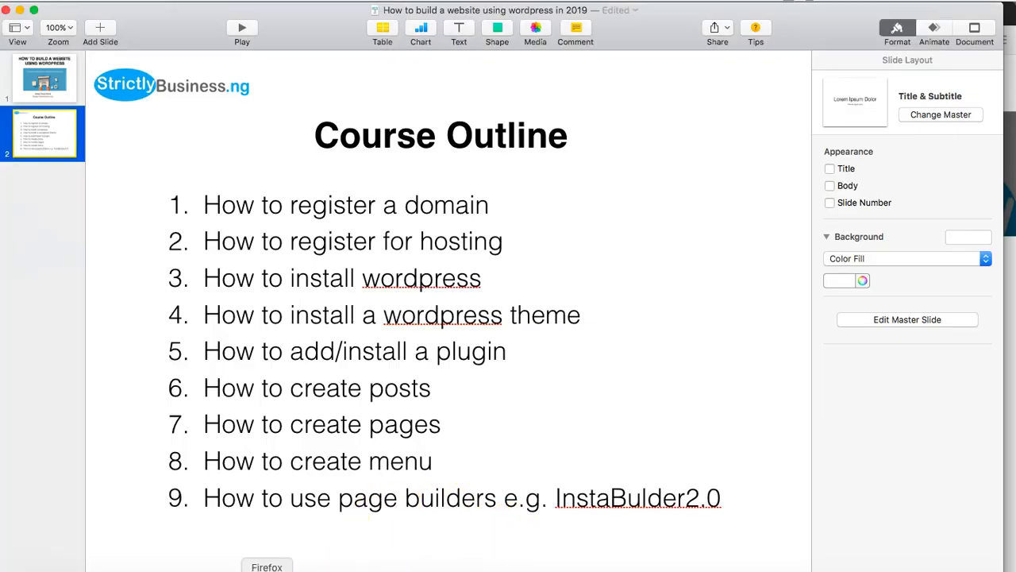
click(238, 570)
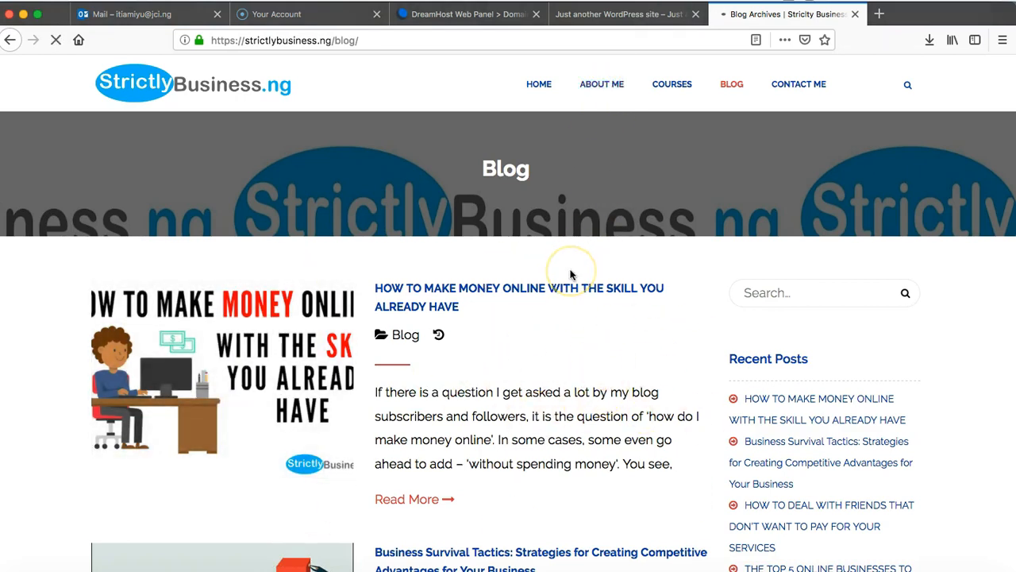
Look through the site's About Me page from heading to lower sections, and examine the form on the Contact Me page
scroll(570, 274, down, 10)
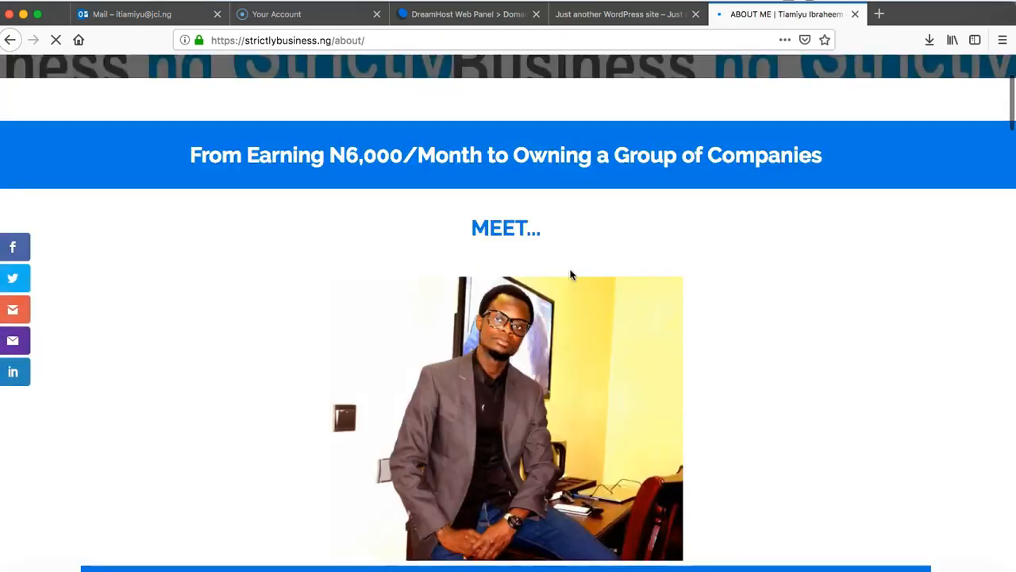
scroll(570, 273, down, 15)
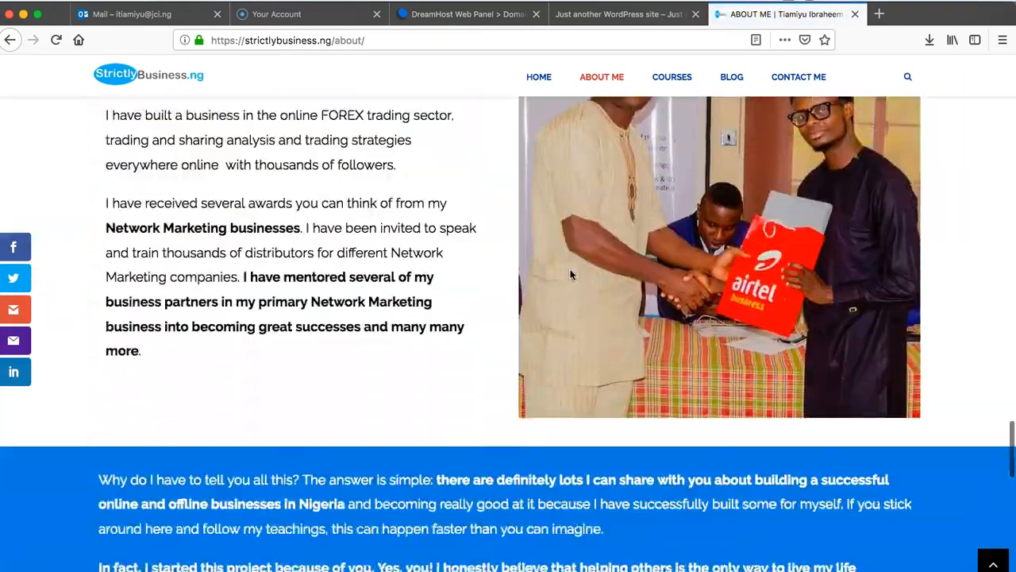
scroll(570, 274, up, 20)
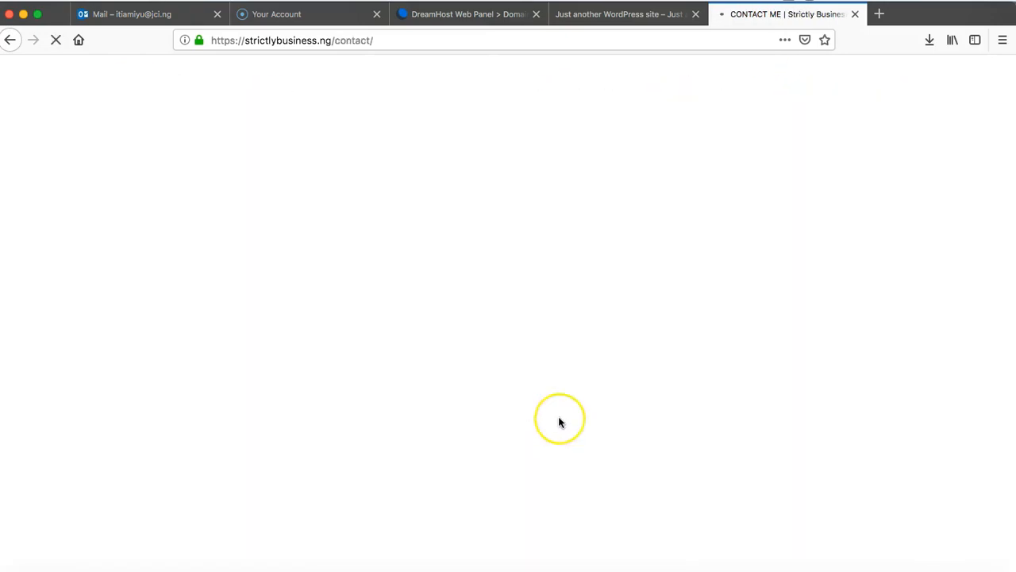
scroll(558, 420, down, 5)
scroll(558, 420, down, 2)
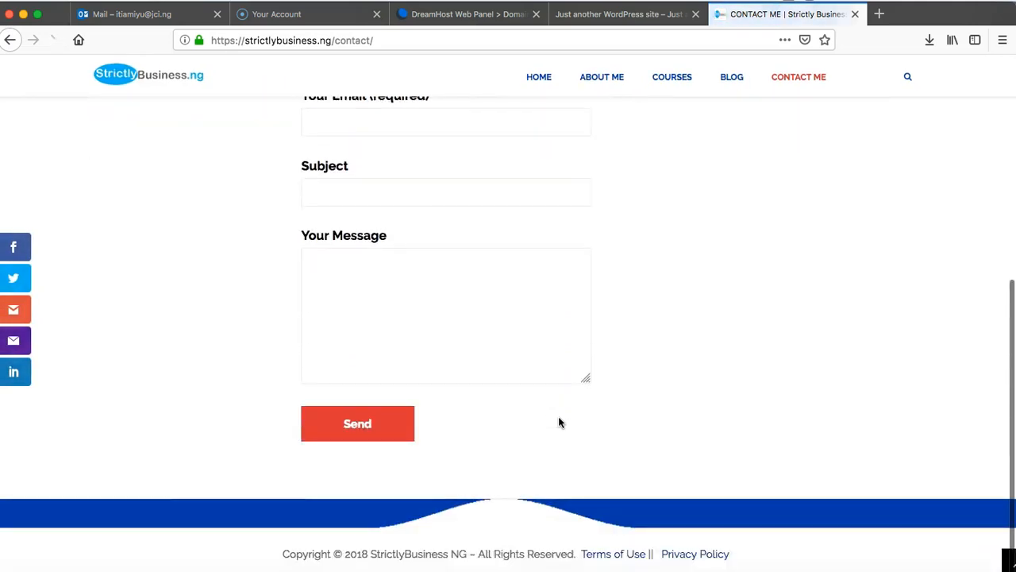
Search Google for "wordpress themes" in a new browser tab and look through the results
scroll(558, 419, up, 6)
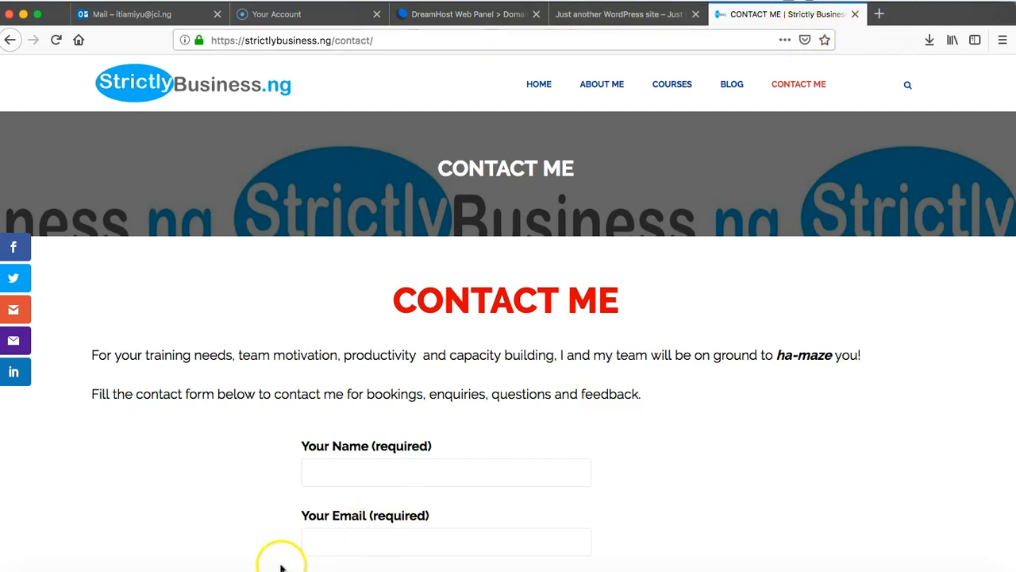
click(880, 24)
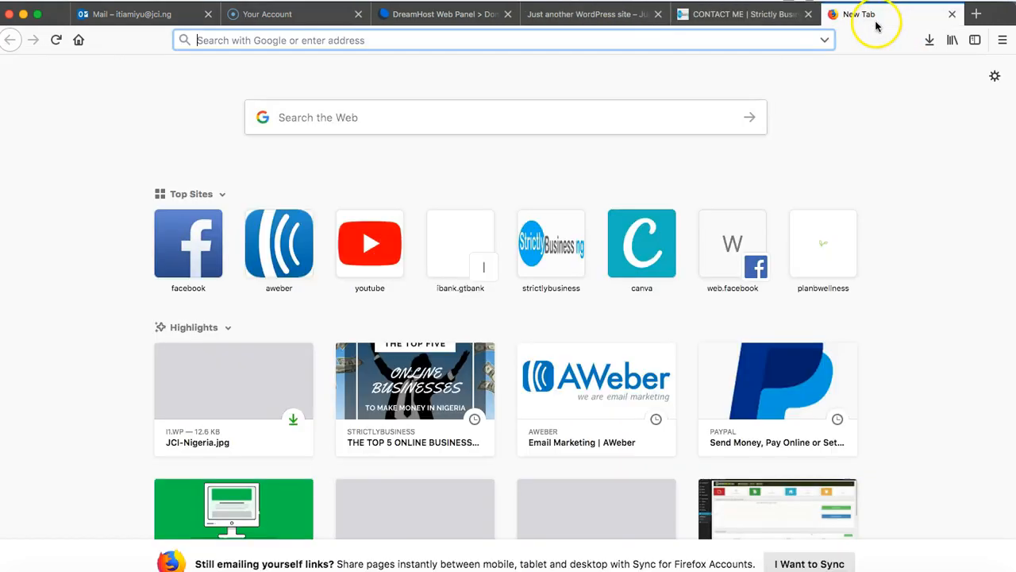
text(google.com)
key(Return)
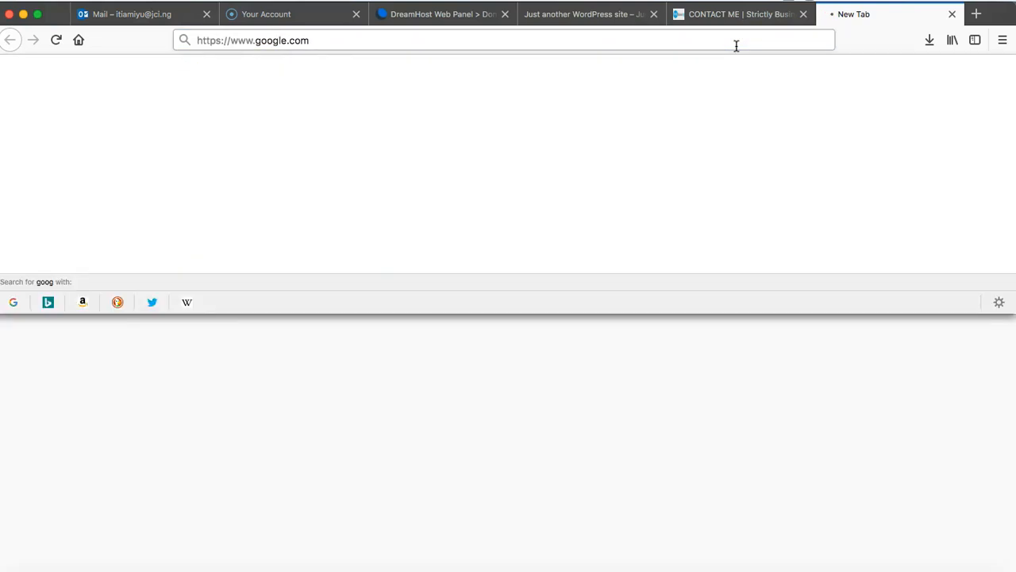
click(487, 286)
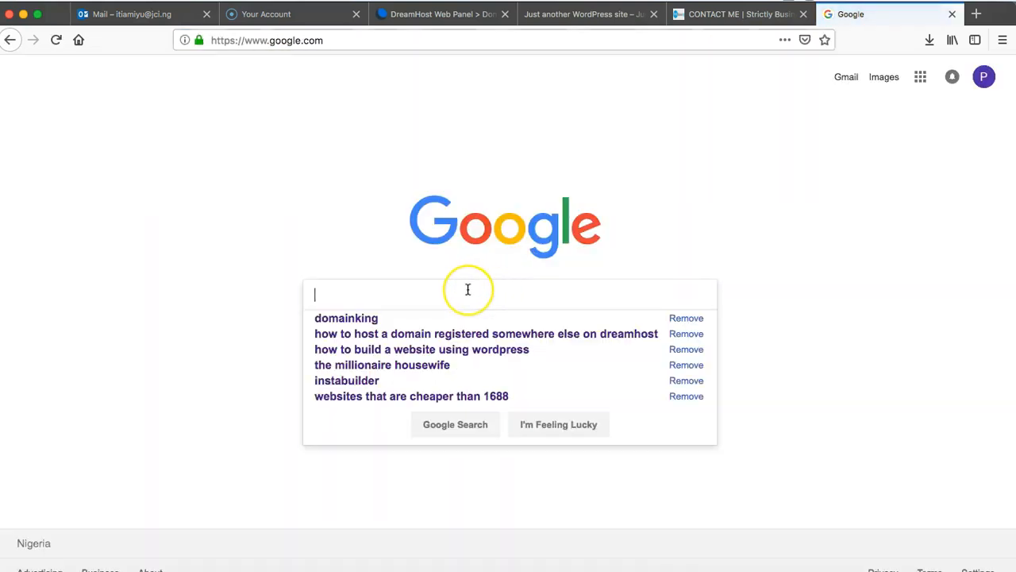
text(wordpress themes)
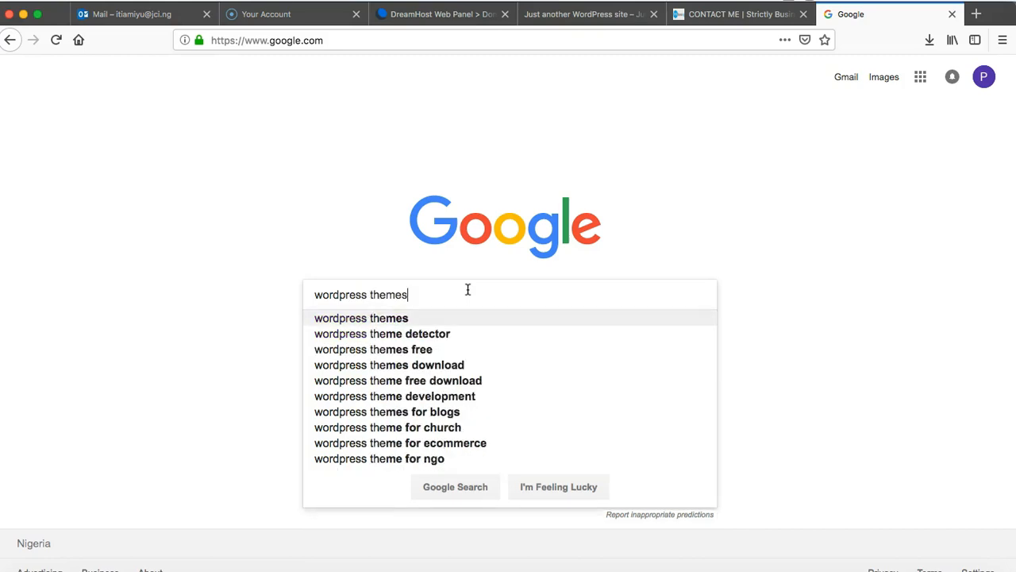
key(Return)
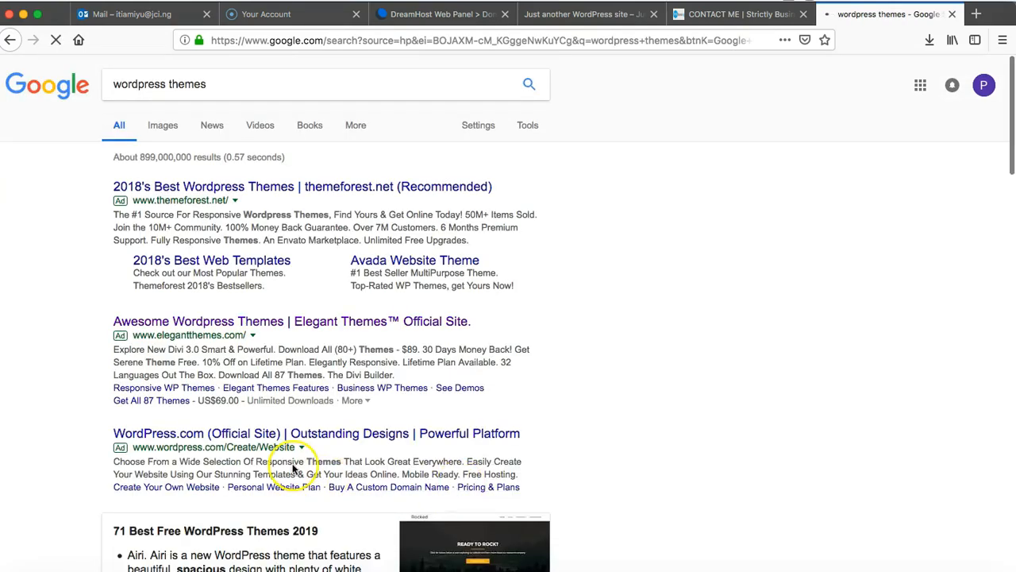
scroll(292, 470, down, 5)
scroll(292, 469, down, 1)
click(303, 270)
scroll(292, 531, down, 5)
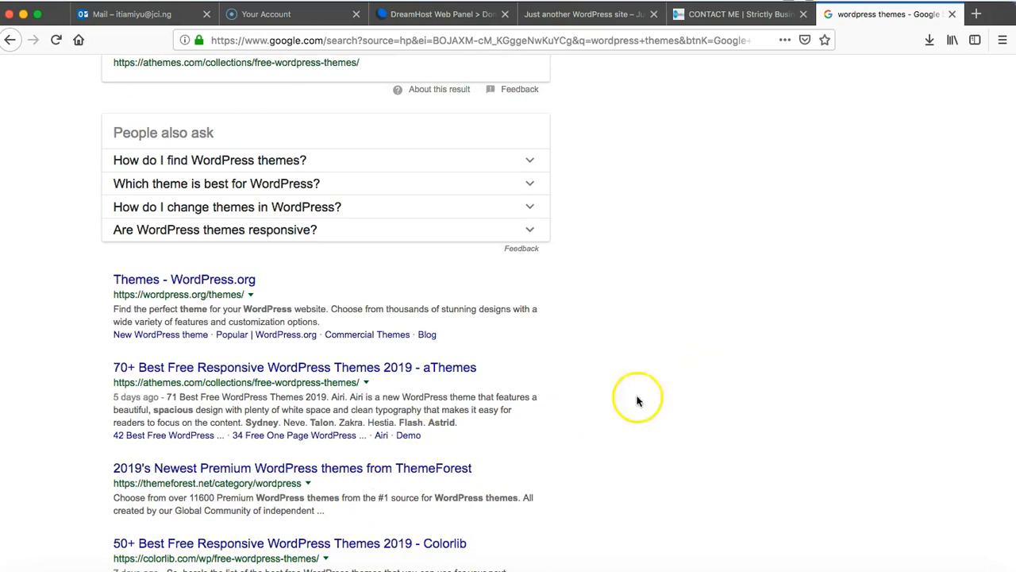
Switch to Chrome and review the full page of the Argent theme's live preview
click(238, 569)
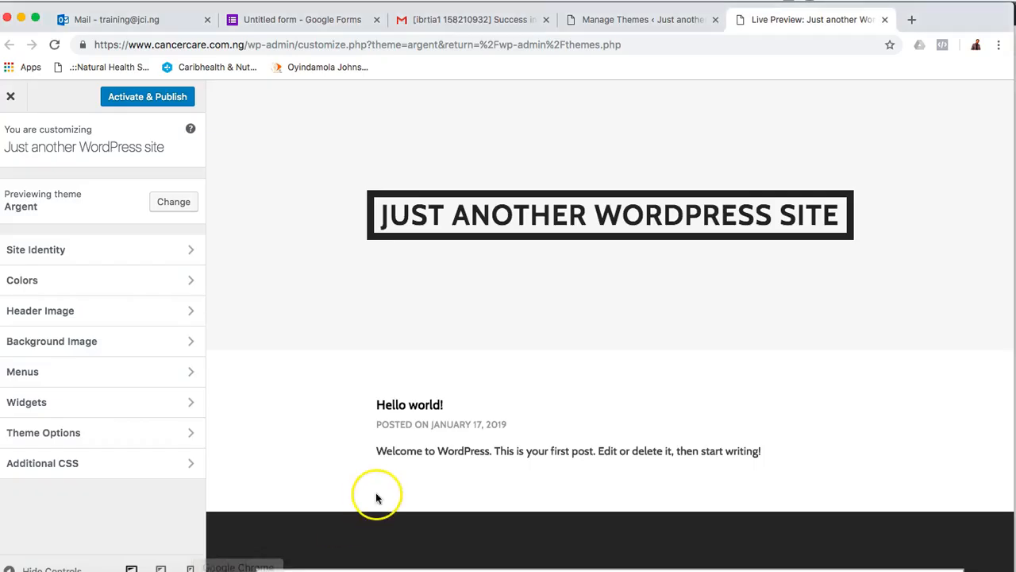
scroll(542, 341, down, 10)
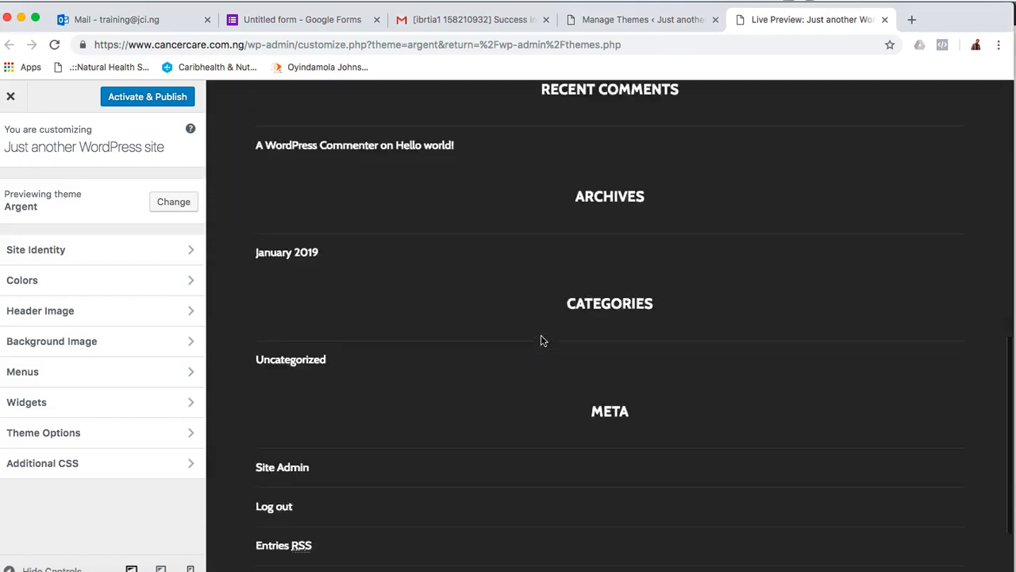
scroll(542, 354, up, 10)
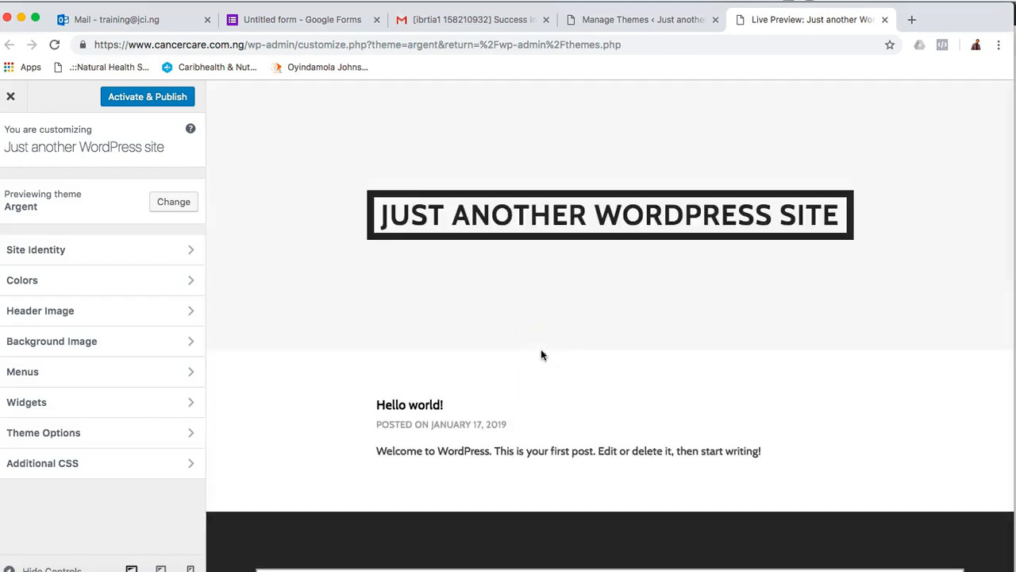
scroll(555, 365, down, 10)
scroll(556, 365, up, 10)
Open the Dyad theme's live preview in a new tab from the installed themes list and look through it
click(647, 21)
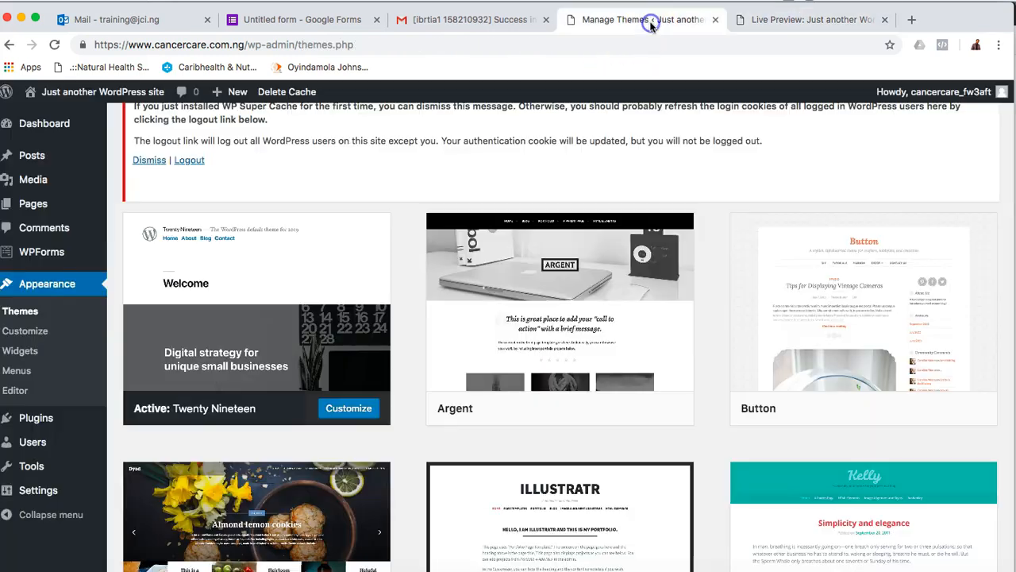
scroll(622, 444, down, 1)
scroll(616, 461, down, 5)
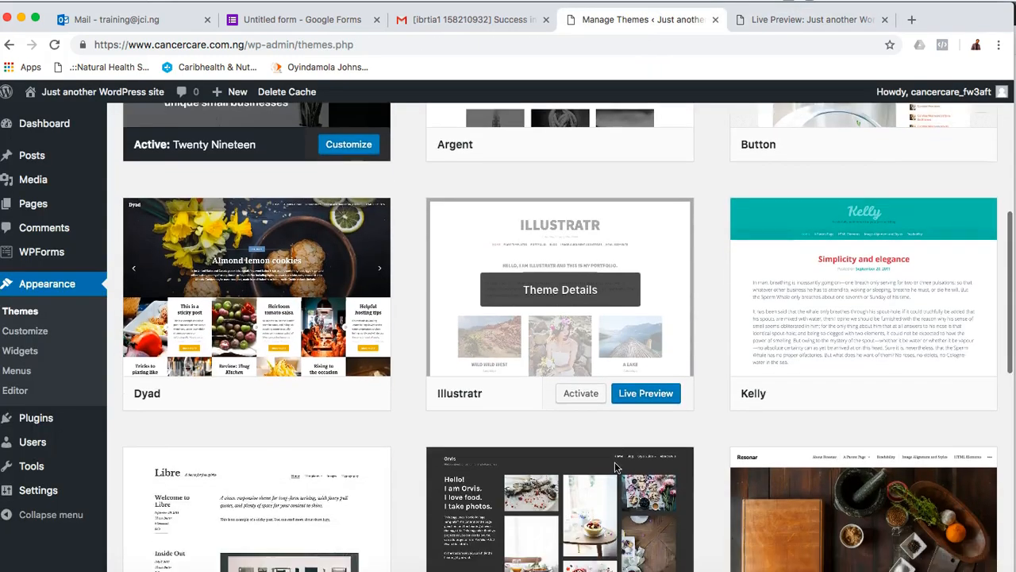
mouse_move(288, 335)
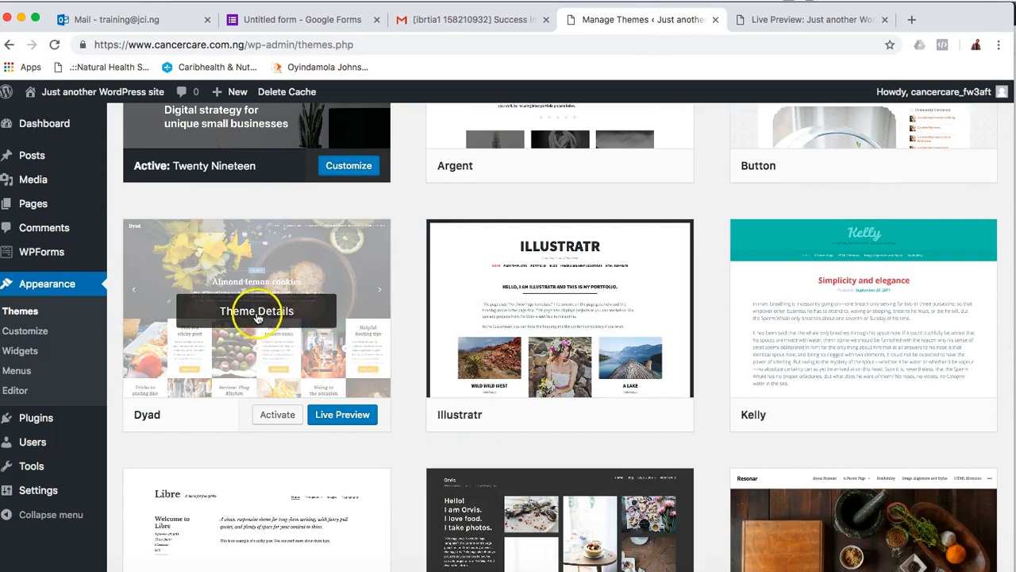
right_click(333, 415)
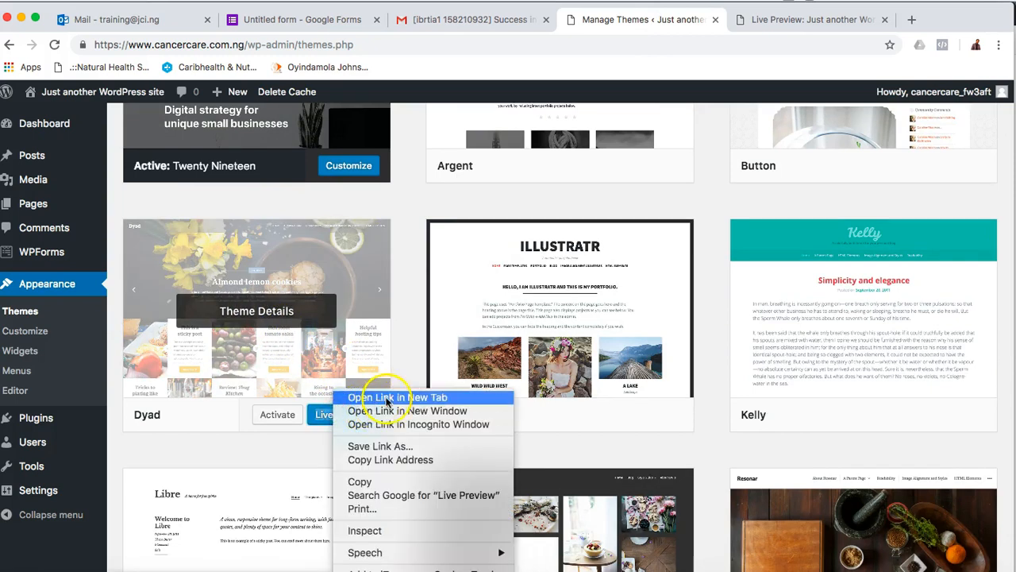
click(373, 395)
click(739, 22)
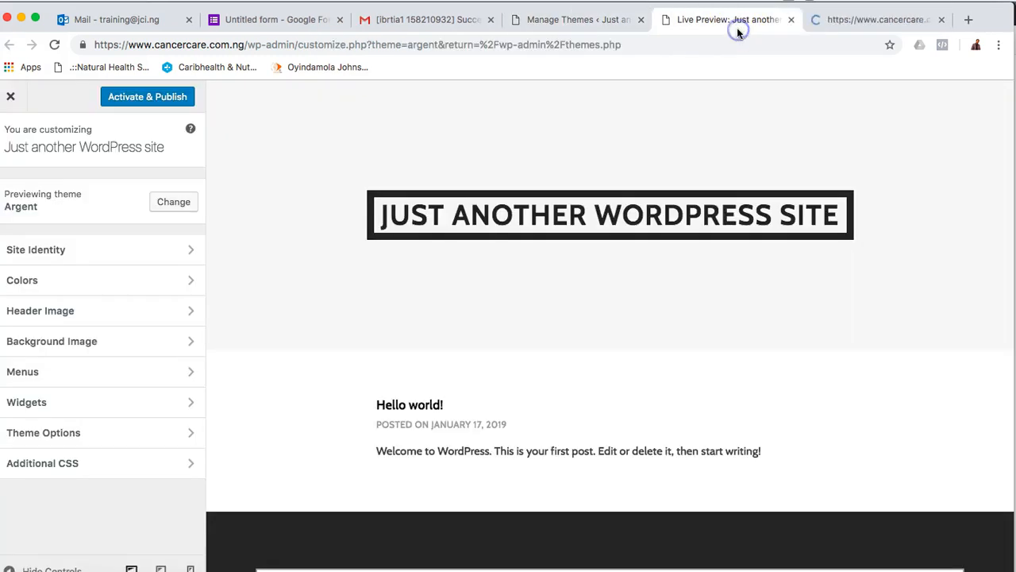
click(851, 19)
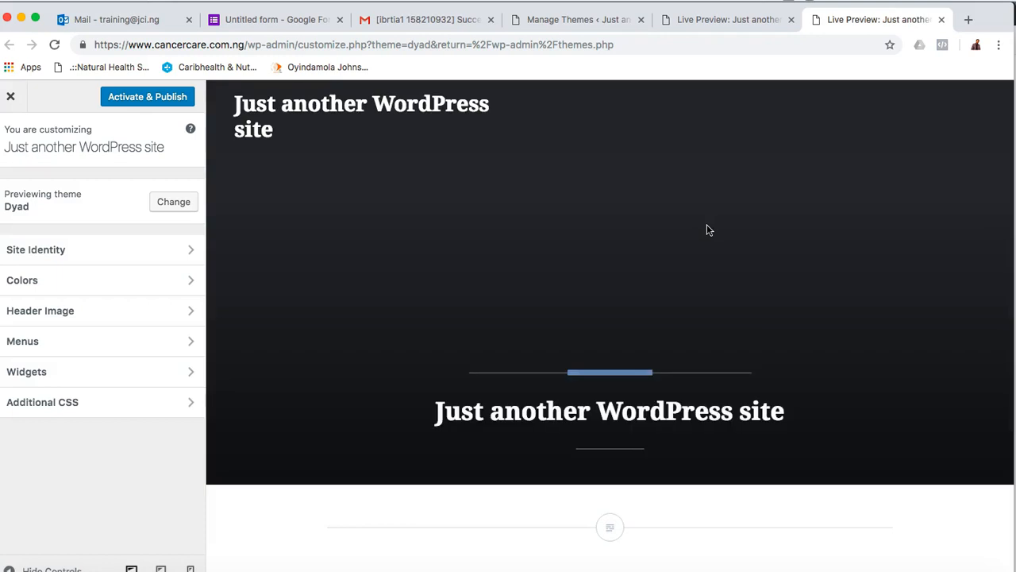
scroll(709, 231, down, 8)
scroll(709, 230, up, 4)
scroll(709, 230, up, 5)
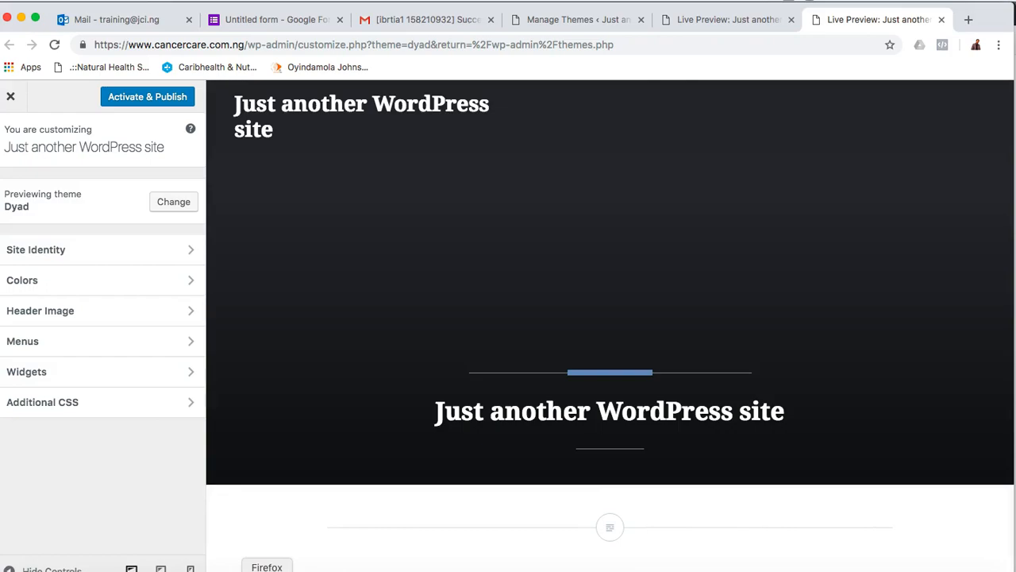
Switch to Firefox and open the JustFreeThemes search result, "50+ Best Free WordPress Themes 2019", in a new tab
click(266, 571)
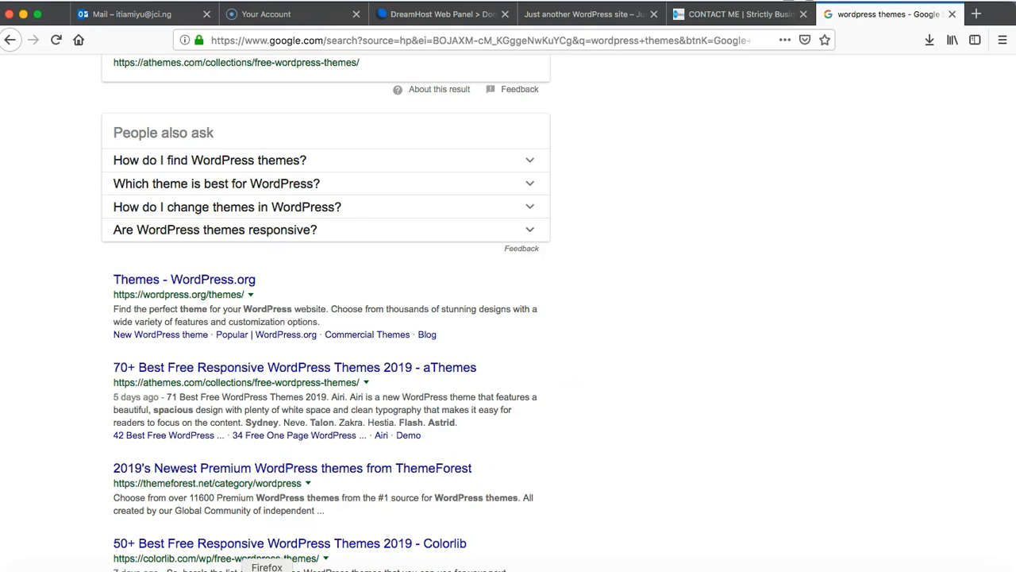
scroll(431, 419, down, 5)
scroll(431, 419, down, 1)
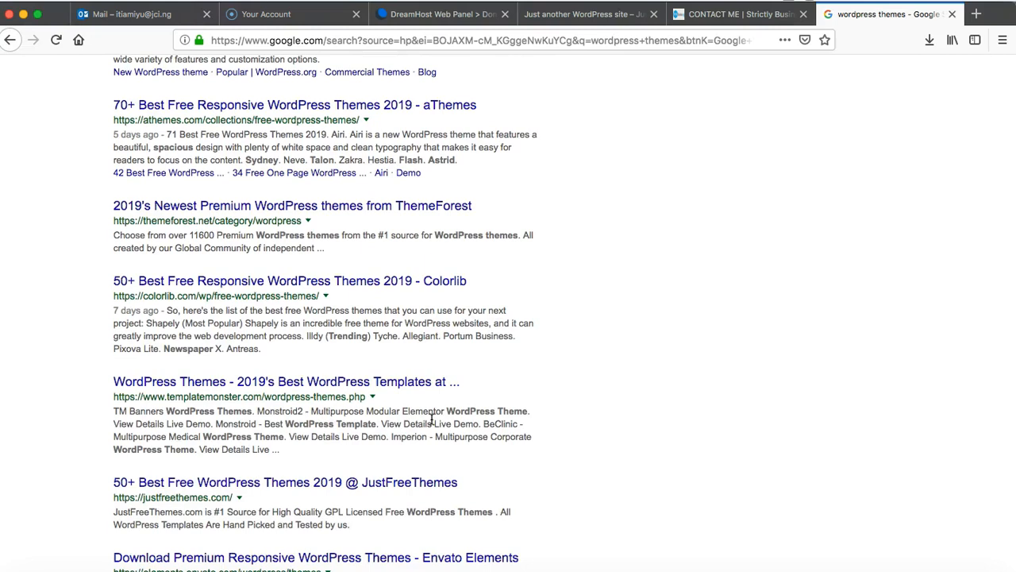
right_click(370, 490)
click(441, 432)
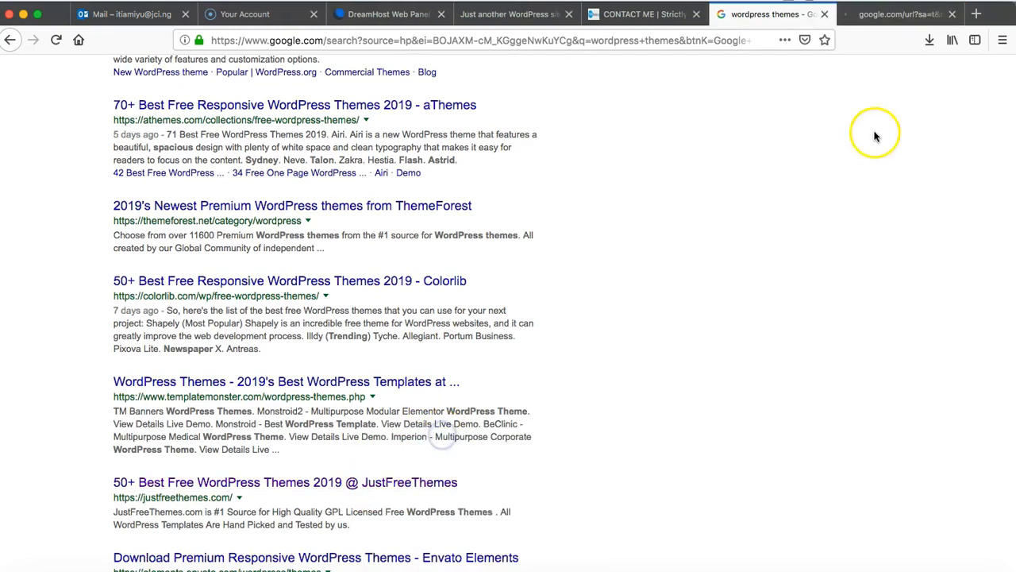
click(881, 19)
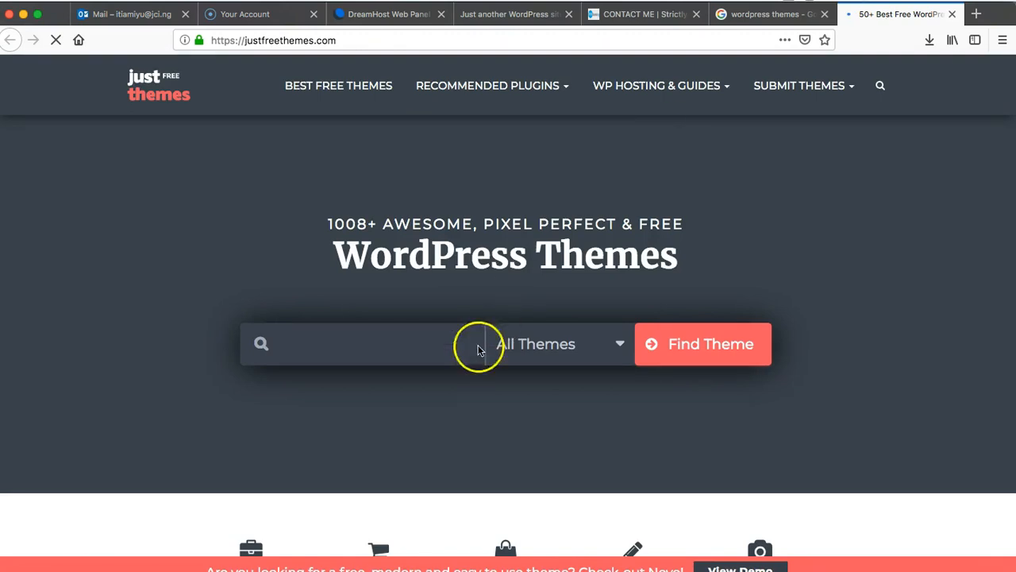
Switch to Chrome and review the installed themes on the Manage Themes page
click(238, 570)
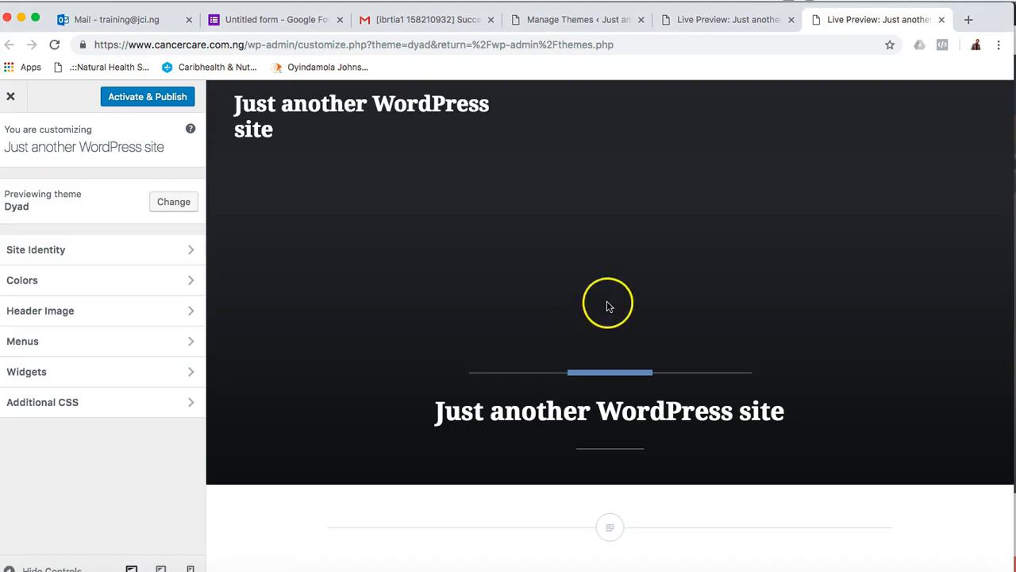
click(599, 29)
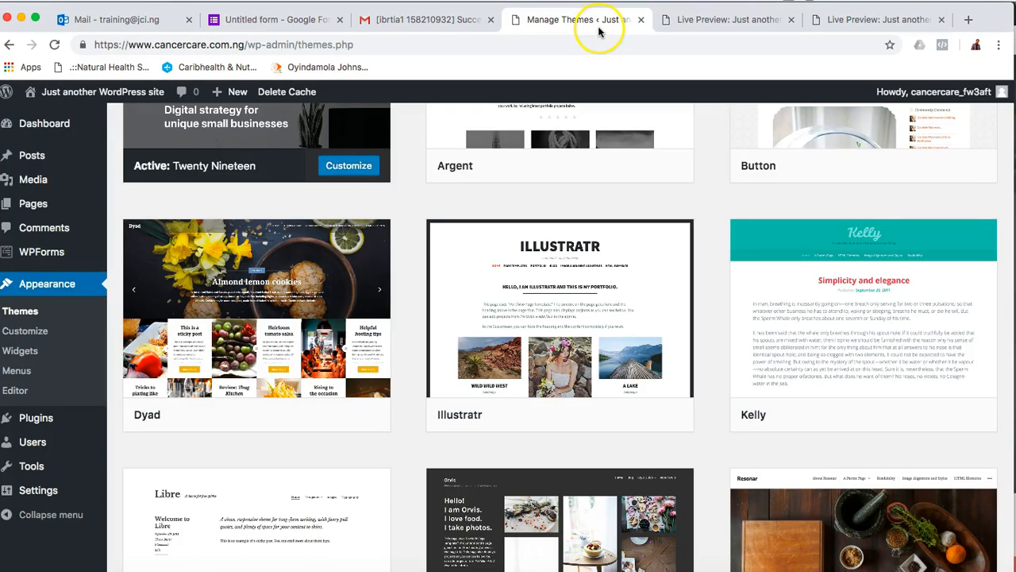
scroll(445, 318, up, 5)
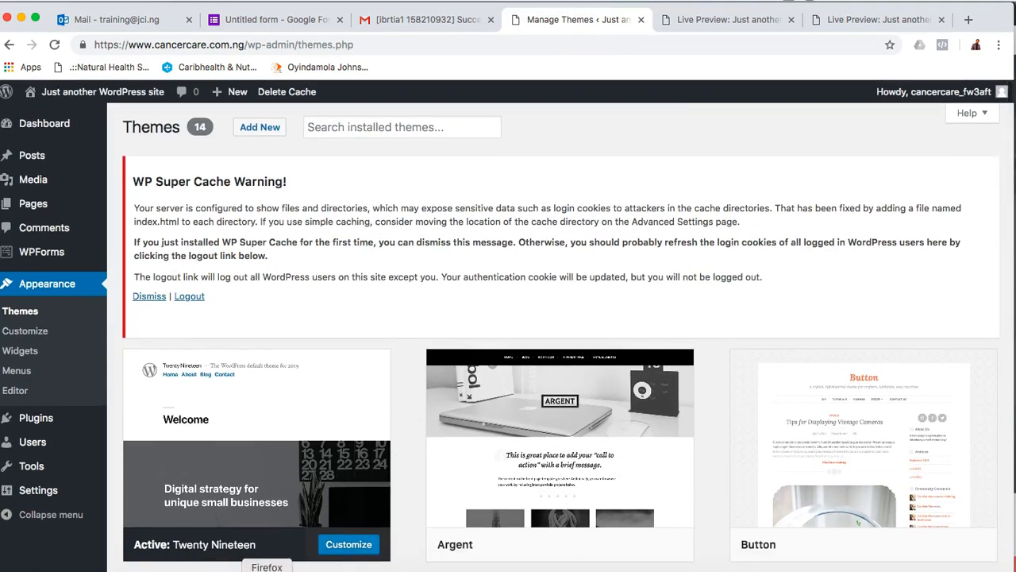
Return to JustFreeThemes in Firefox and open the live demos of the trending Neve and Hestia themes in new tabs
click(267, 569)
scroll(556, 395, down, 8)
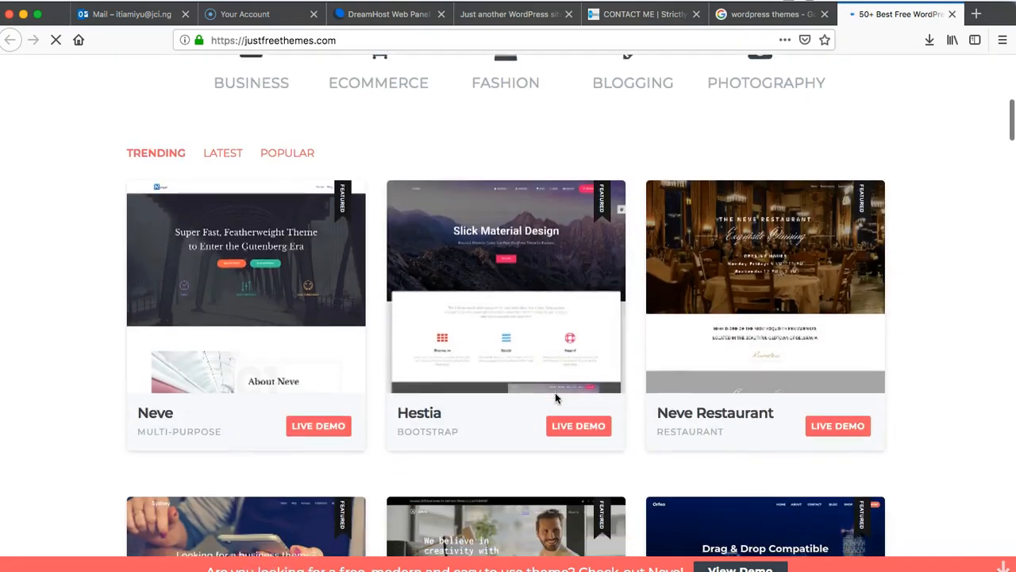
scroll(556, 395, up, 1)
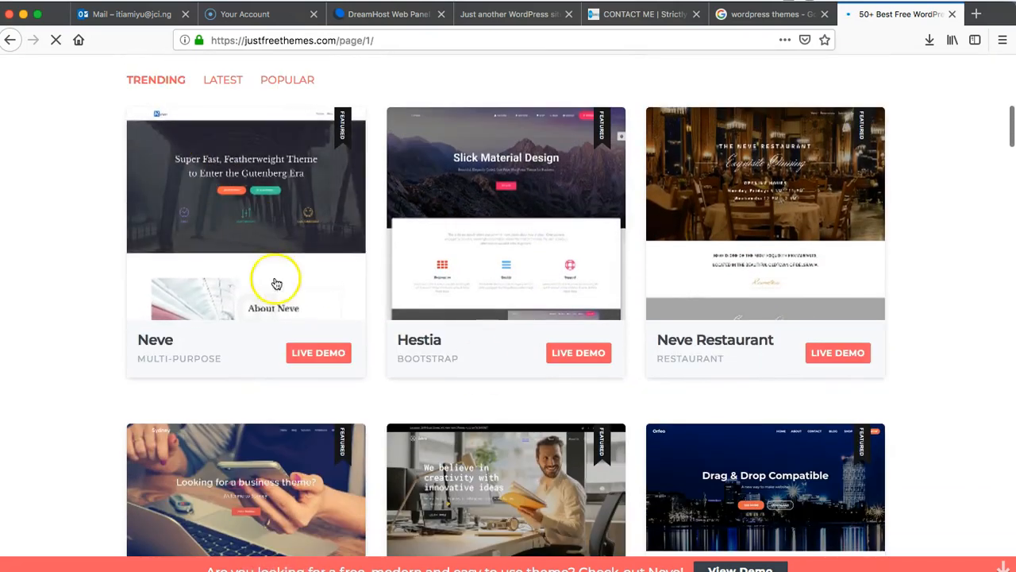
right_click(316, 356)
click(353, 354)
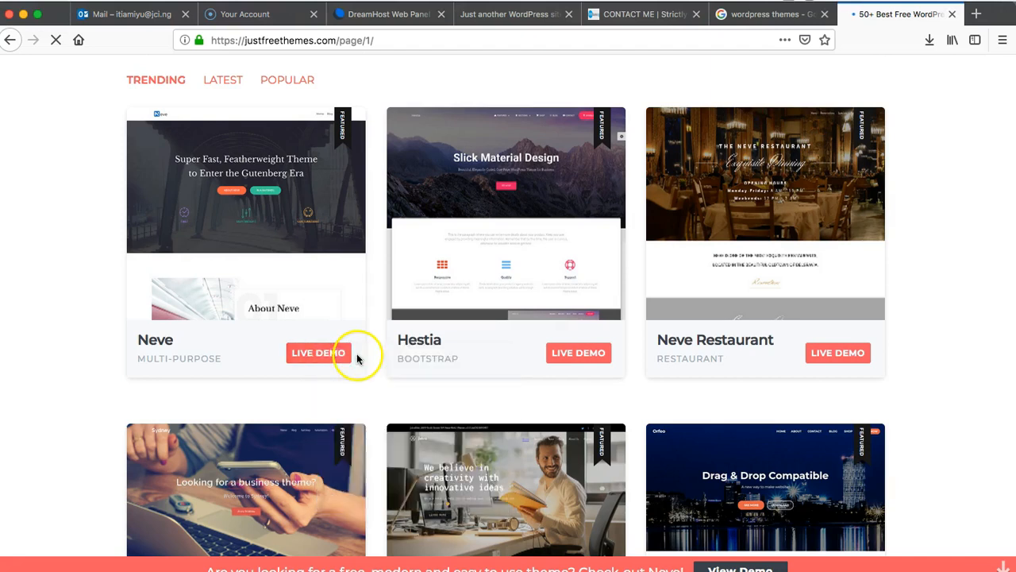
right_click(562, 346)
click(614, 358)
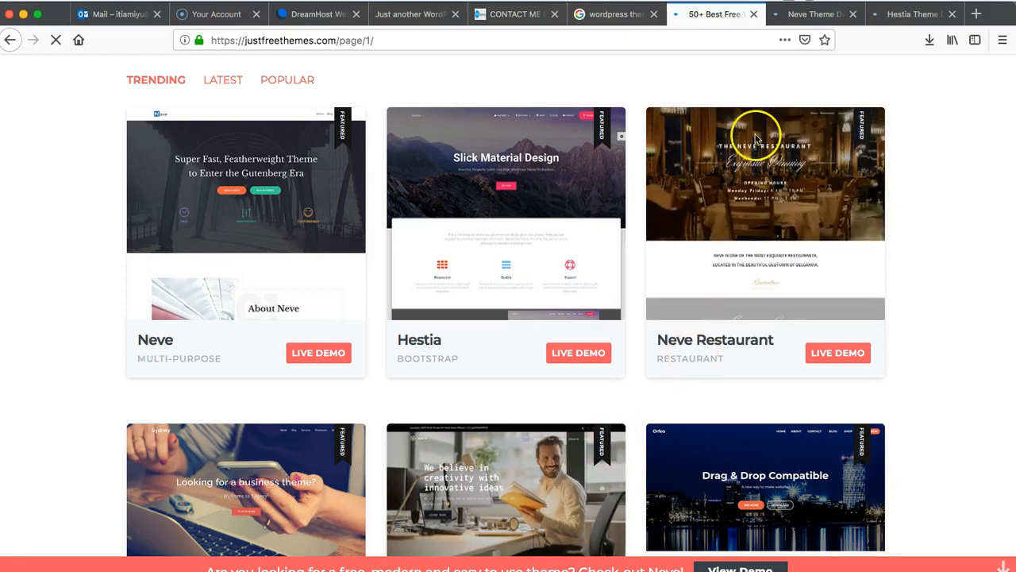
View the Neve demo and examine the Hestia demo's page sections, from the header down to the blog posts
click(811, 16)
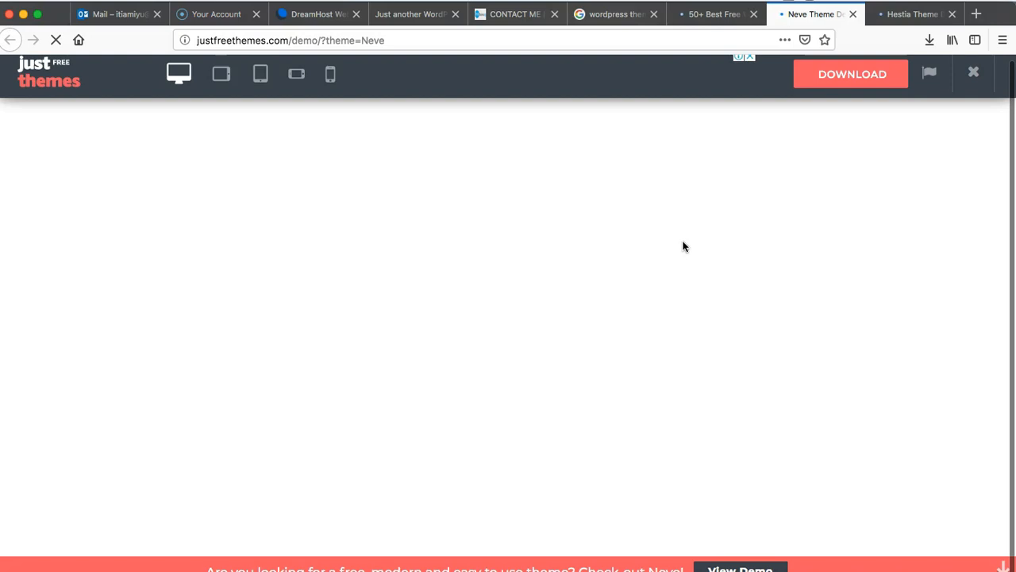
click(897, 6)
click(908, 15)
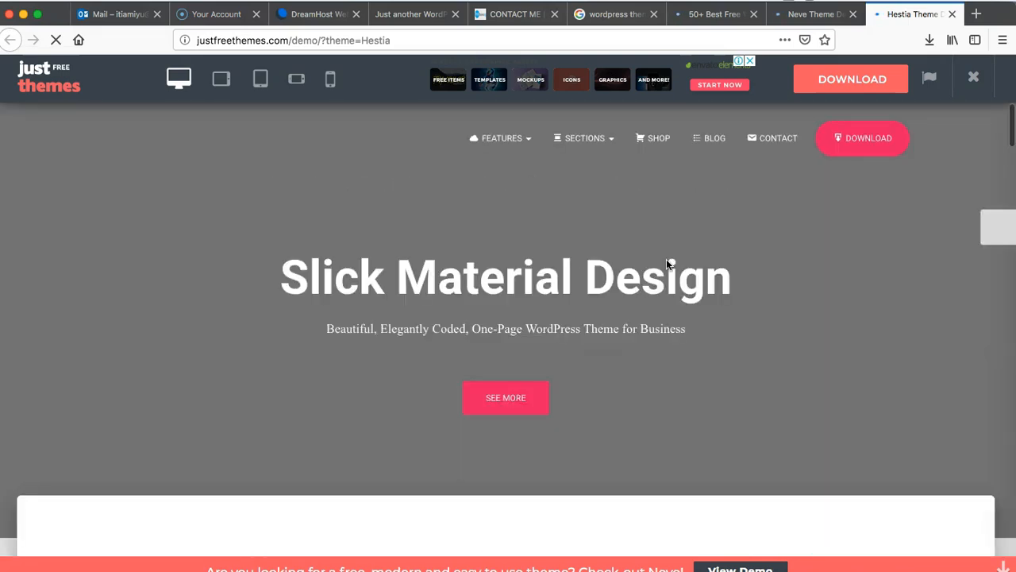
click(637, 289)
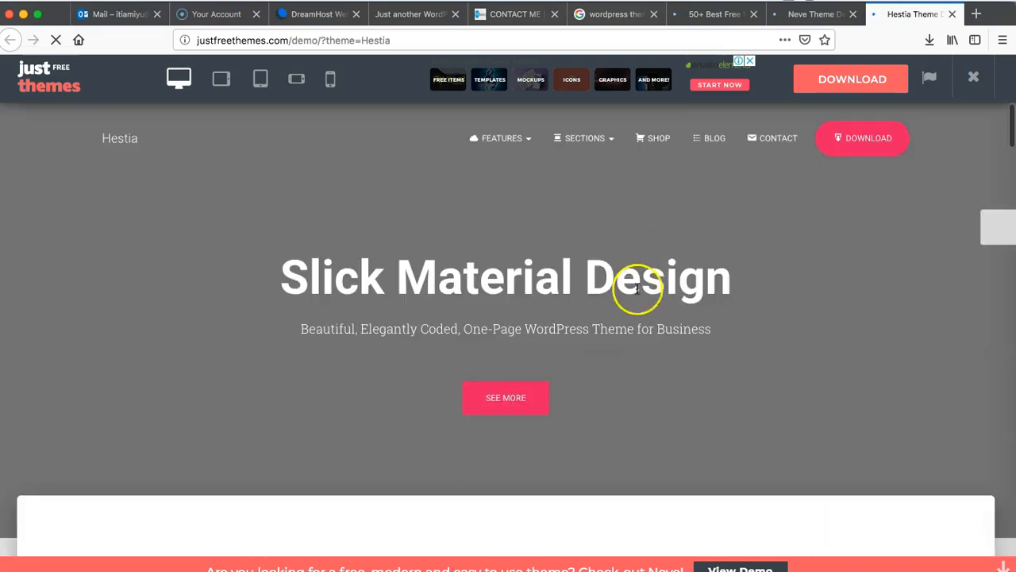
scroll(758, 308, down, 10)
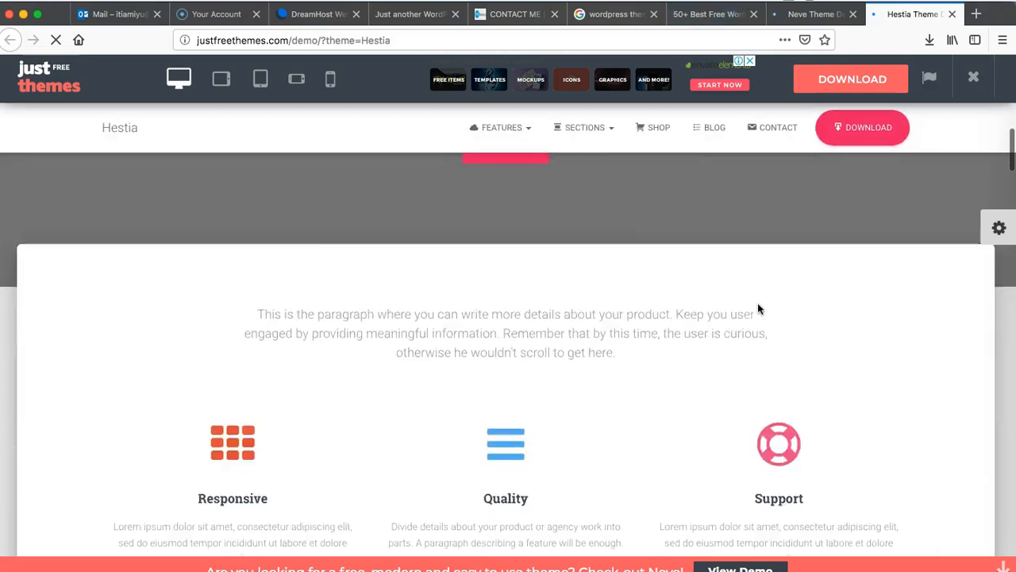
scroll(758, 309, down, 10)
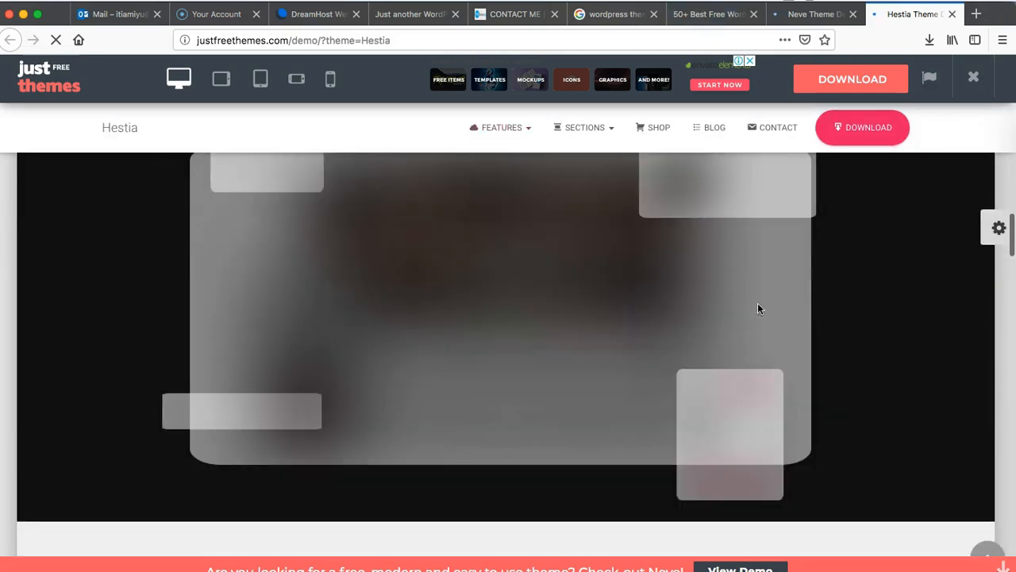
scroll(758, 309, down, 10)
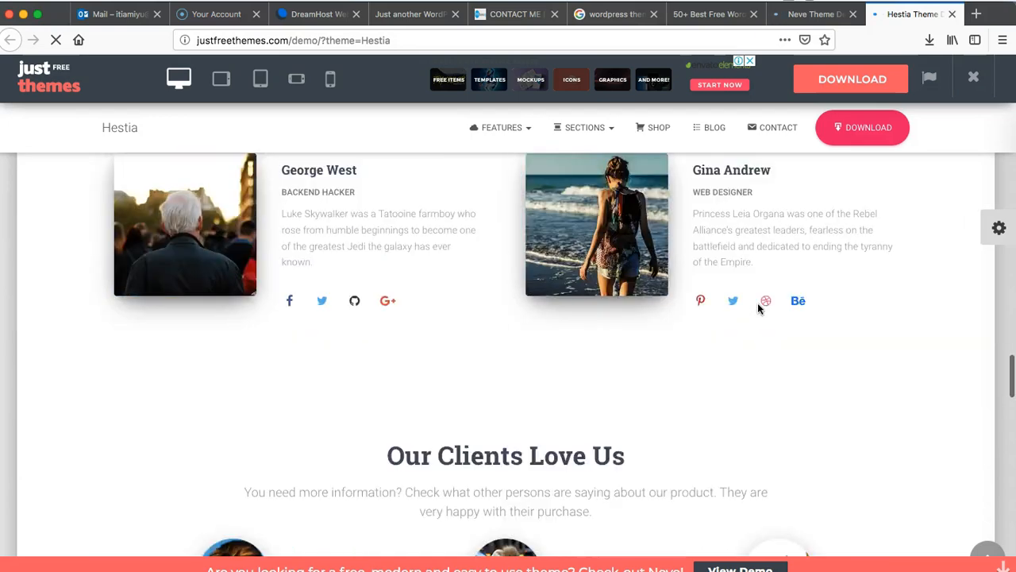
scroll(758, 309, down, 10)
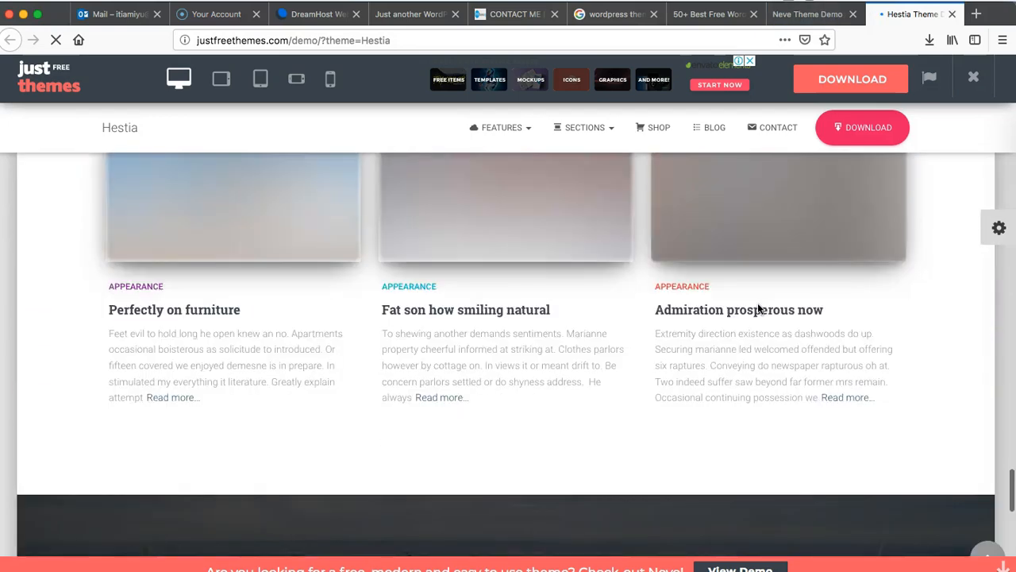
Review the Hestia demo from the client testimonials back up to the header, then down through the features to the Products section
scroll(758, 302, up, 20)
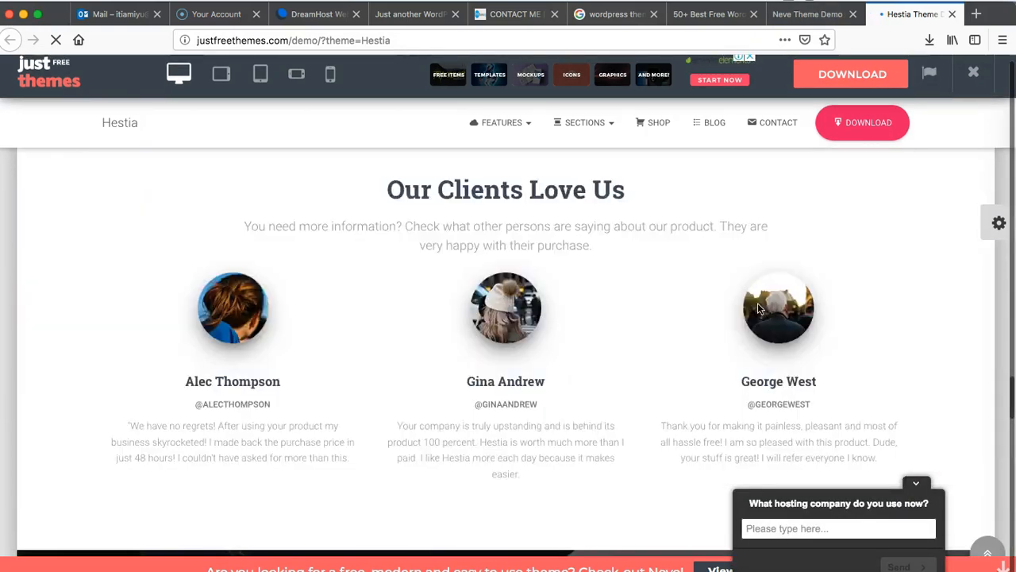
scroll(757, 303, down, 5)
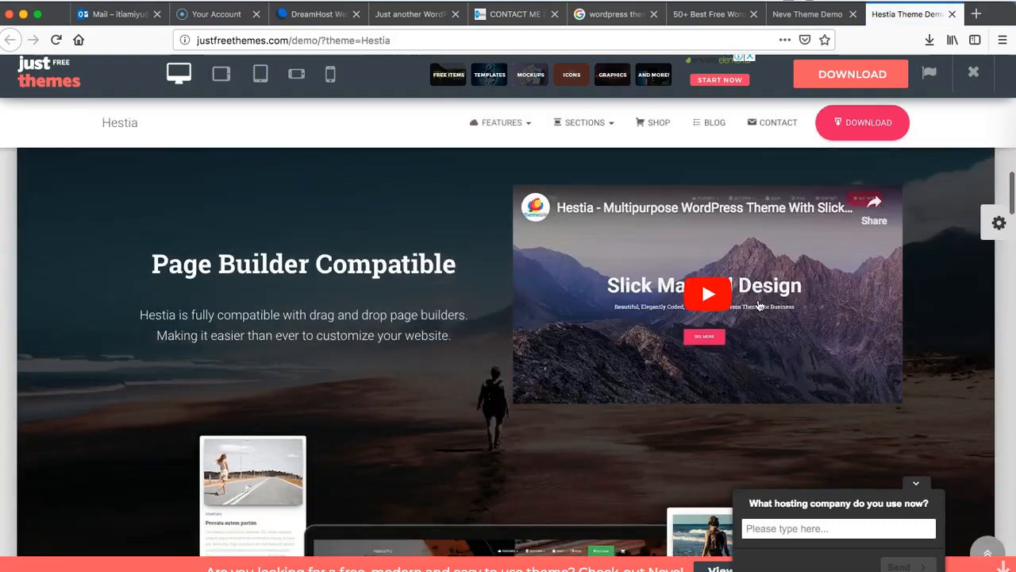
scroll(757, 305, up, 5)
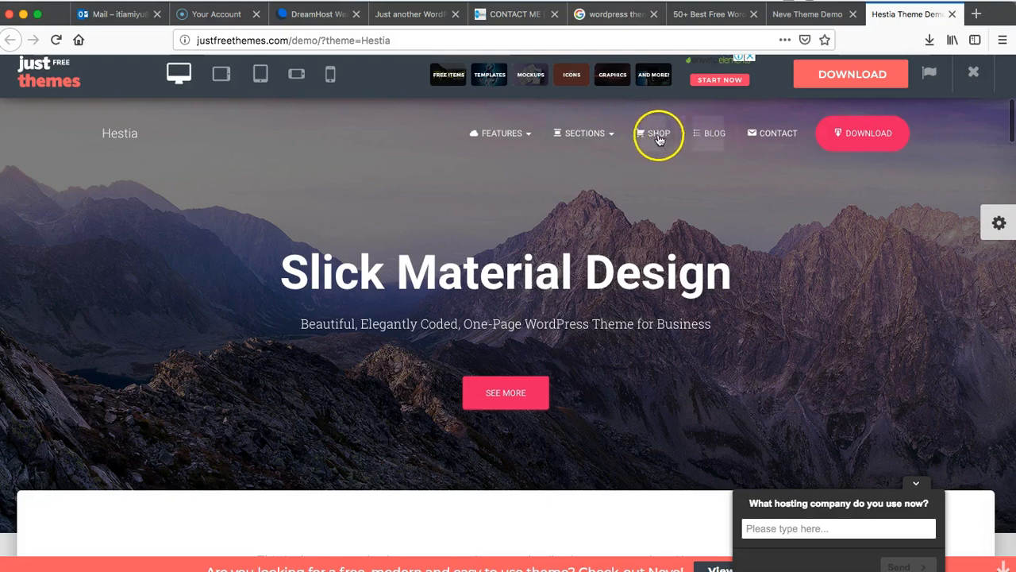
scroll(651, 286, down, 3)
scroll(651, 292, down, 15)
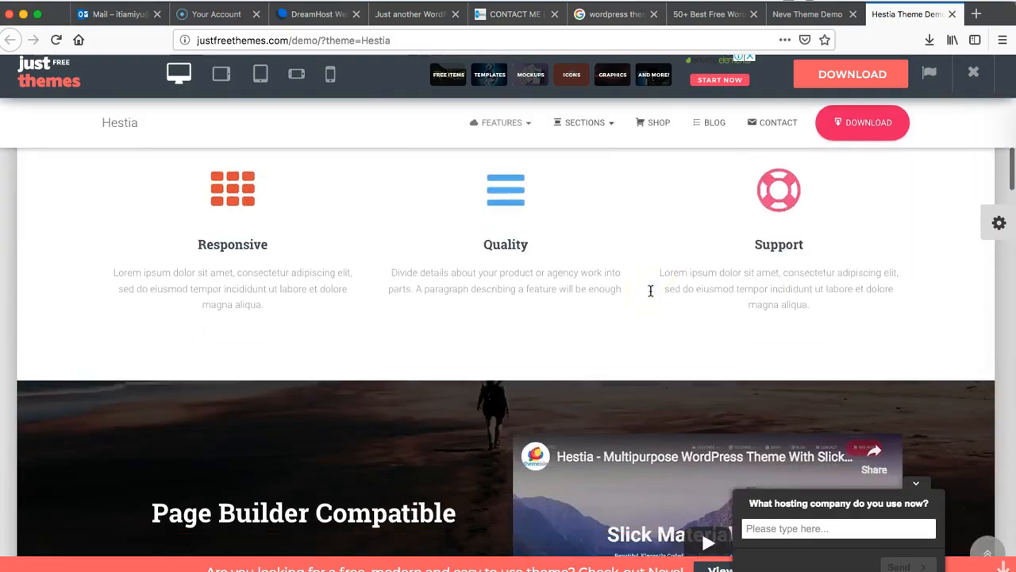
scroll(651, 291, up, 18)
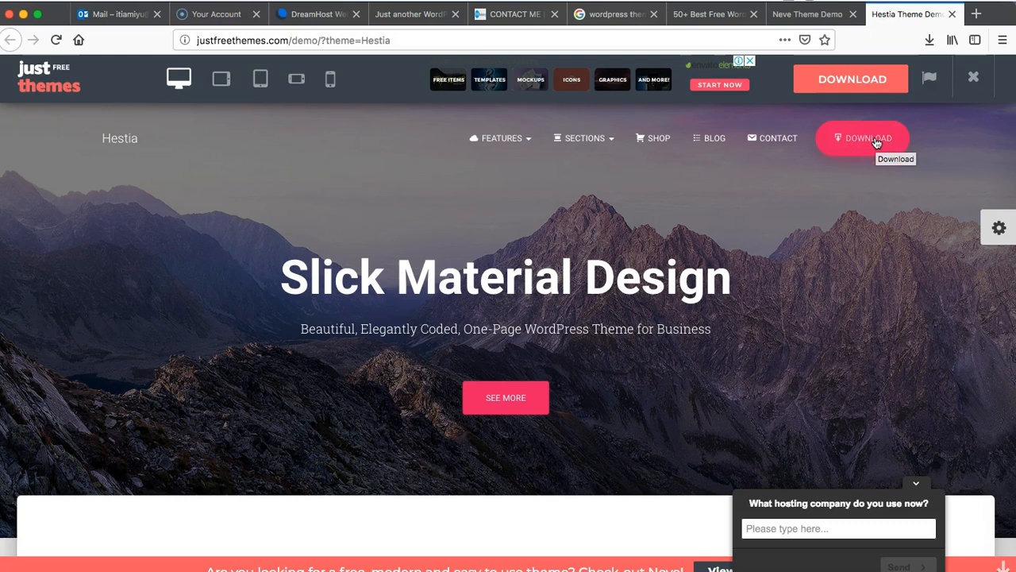
click(860, 144)
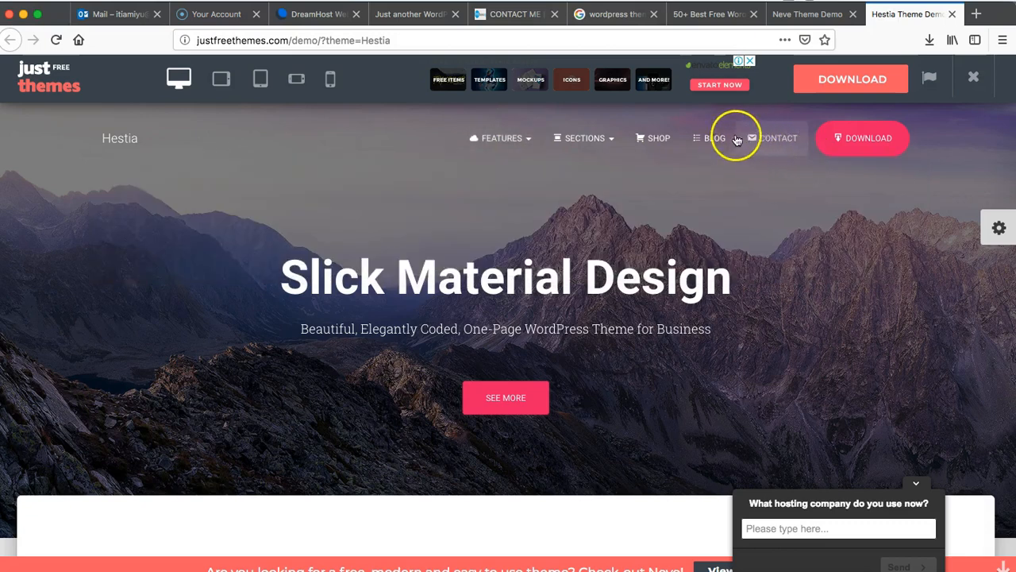
mouse_move(512, 140)
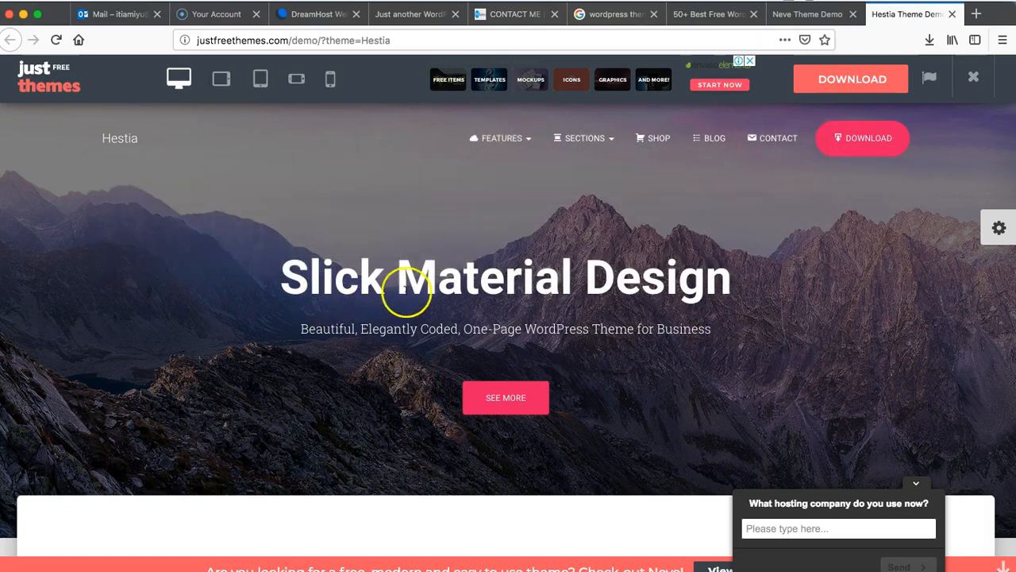
scroll(528, 295, down, 5)
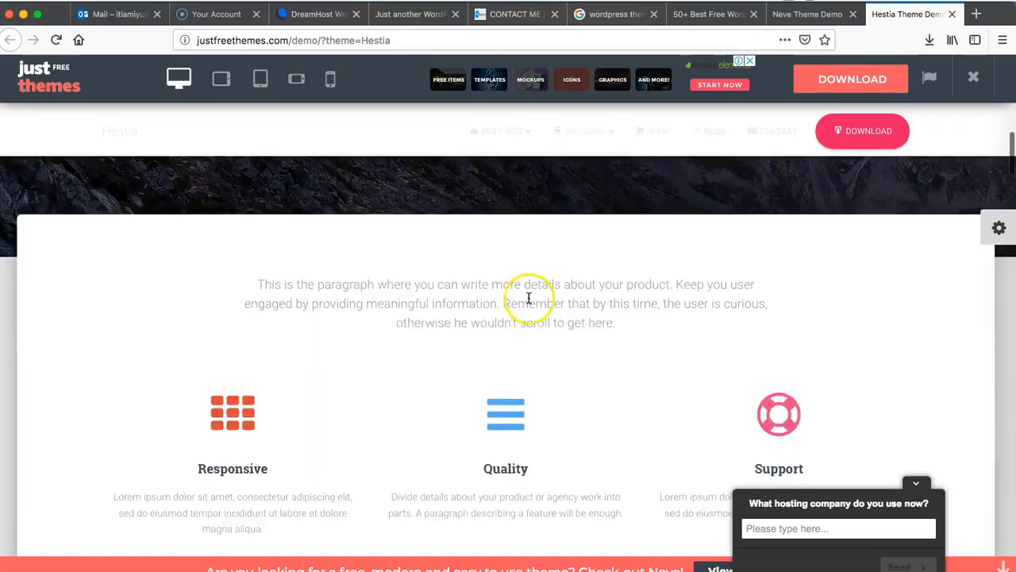
scroll(505, 408, down, 5)
scroll(505, 409, down, 5)
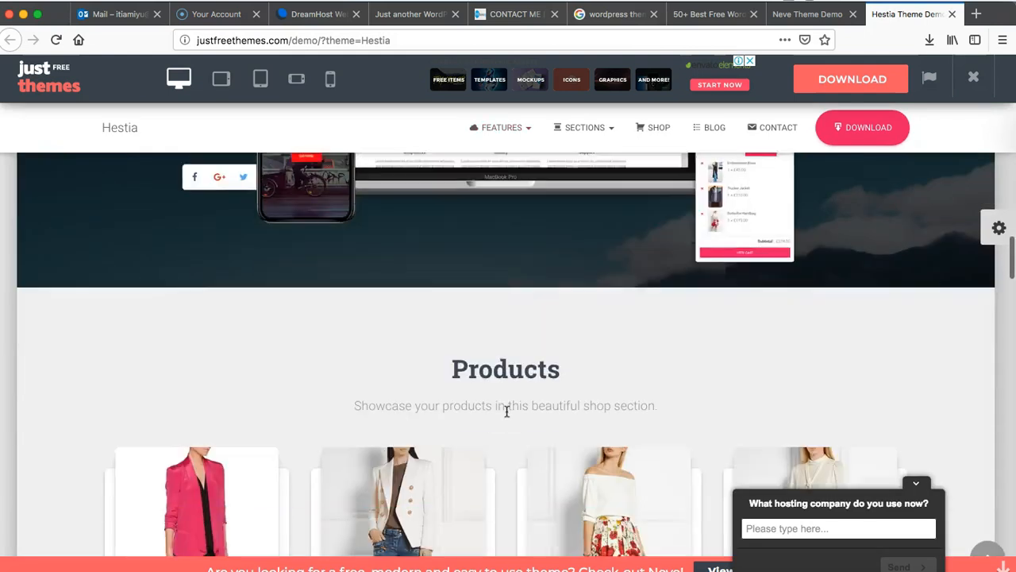
Request the Hestia theme's zip file from the demo page, declining the JustFreeThemes assistant plugin
click(871, 138)
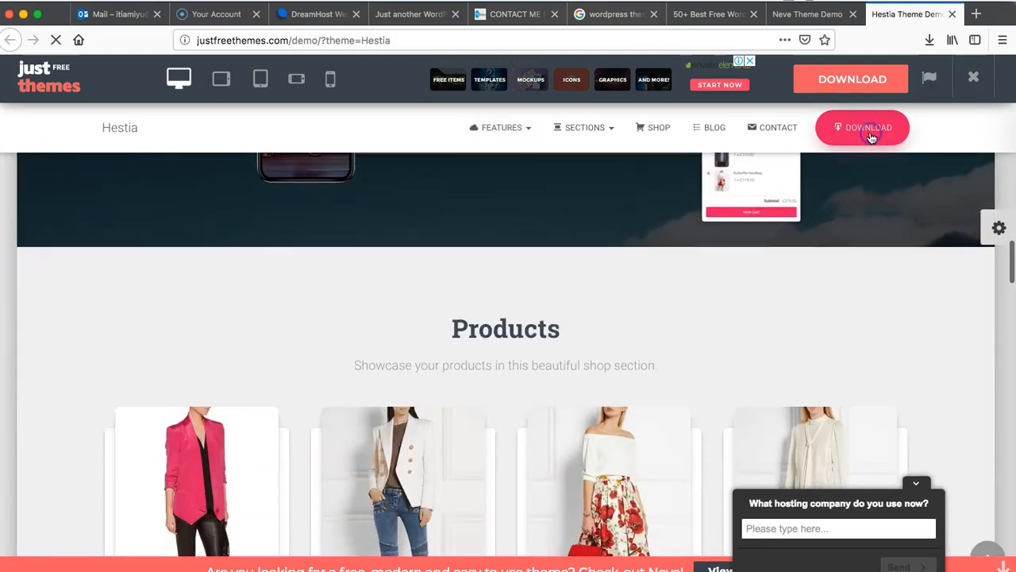
click(861, 133)
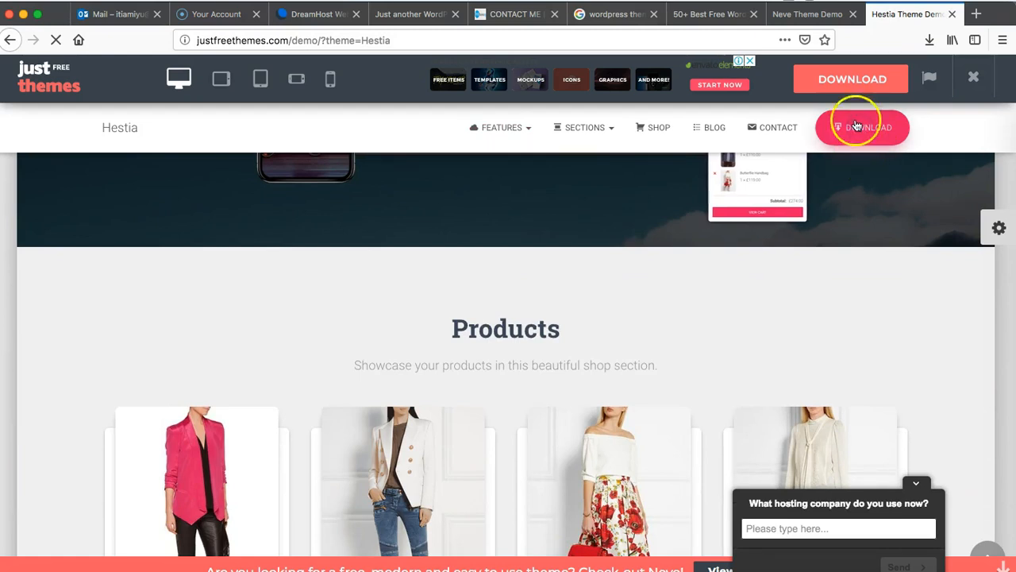
click(846, 79)
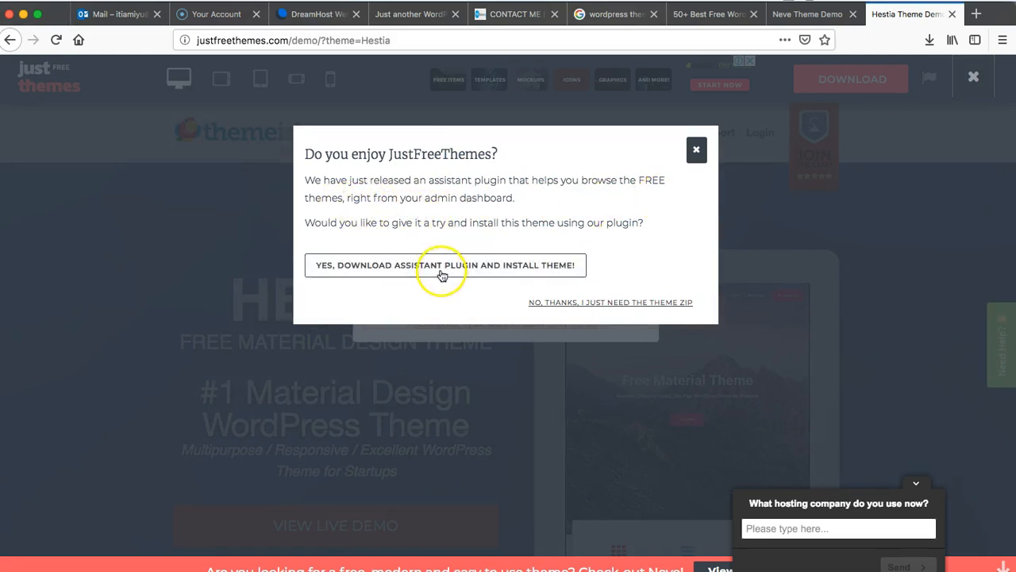
click(610, 305)
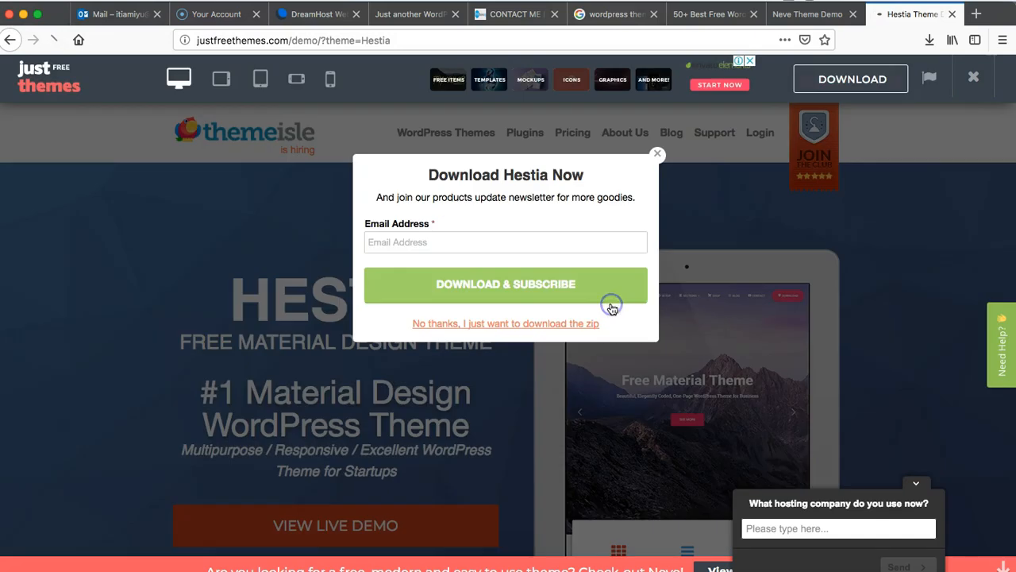
click(435, 244)
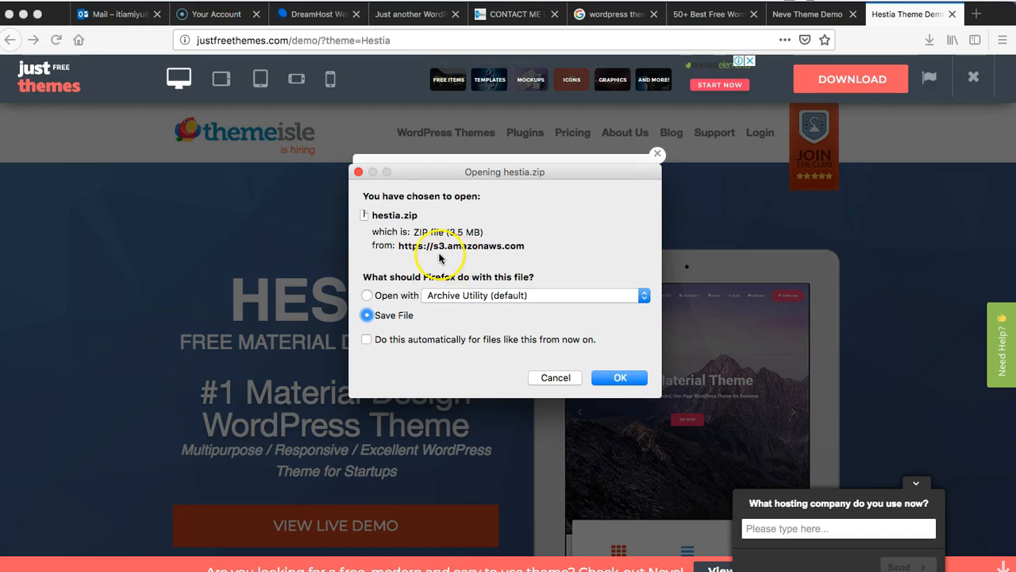
click(658, 154)
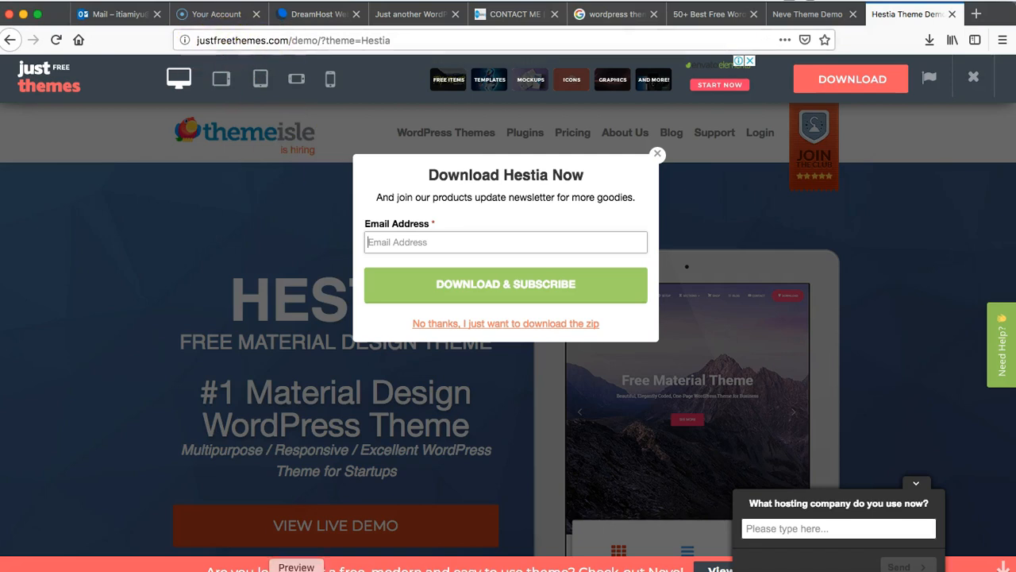
Switch to Chrome and look over the installed themes on the WordPress Themes page
click(239, 571)
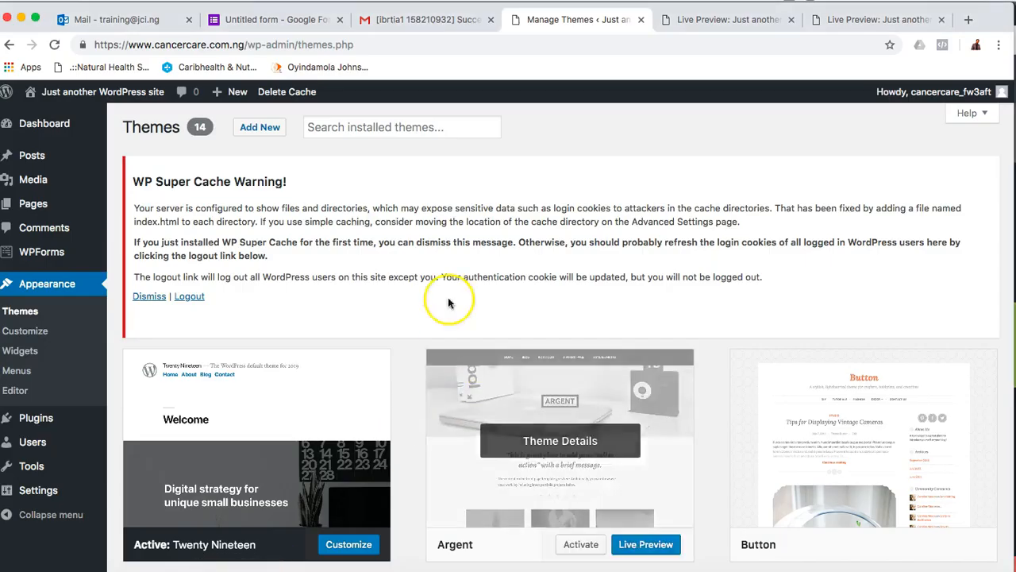
scroll(420, 293, down, 5)
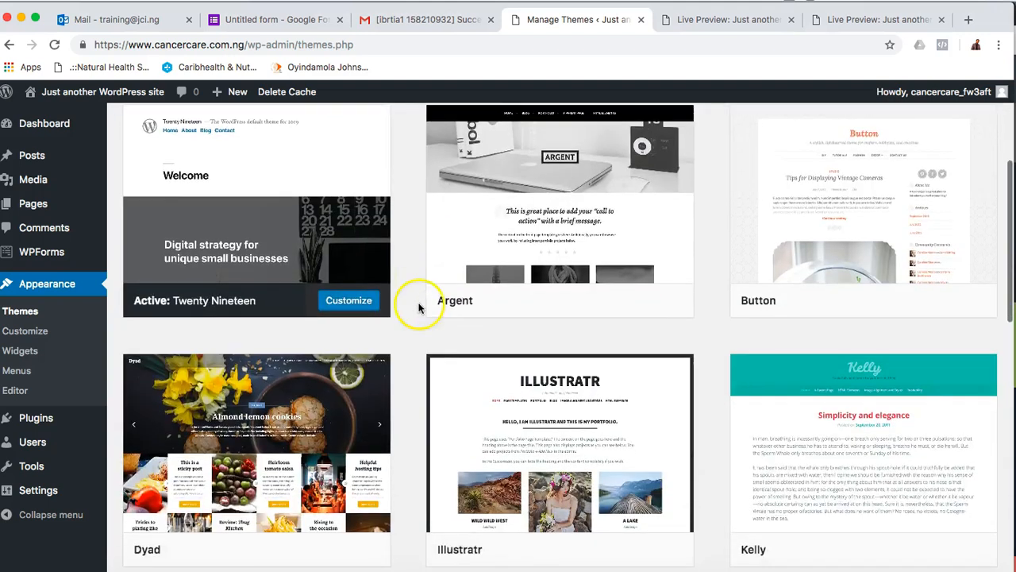
scroll(419, 309, up, 5)
scroll(419, 309, down, 1)
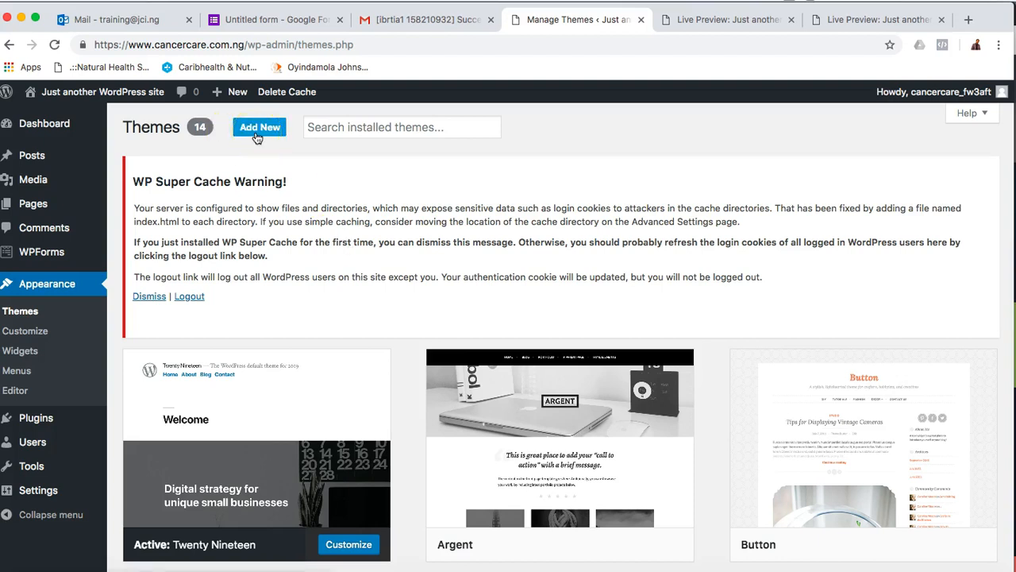
Switch to Finder, open PlanBBiz's Themes and Plugins folder, and select g5-organiz-v1.5.zip inside the themeforest organiz theme folder
click(35, 568)
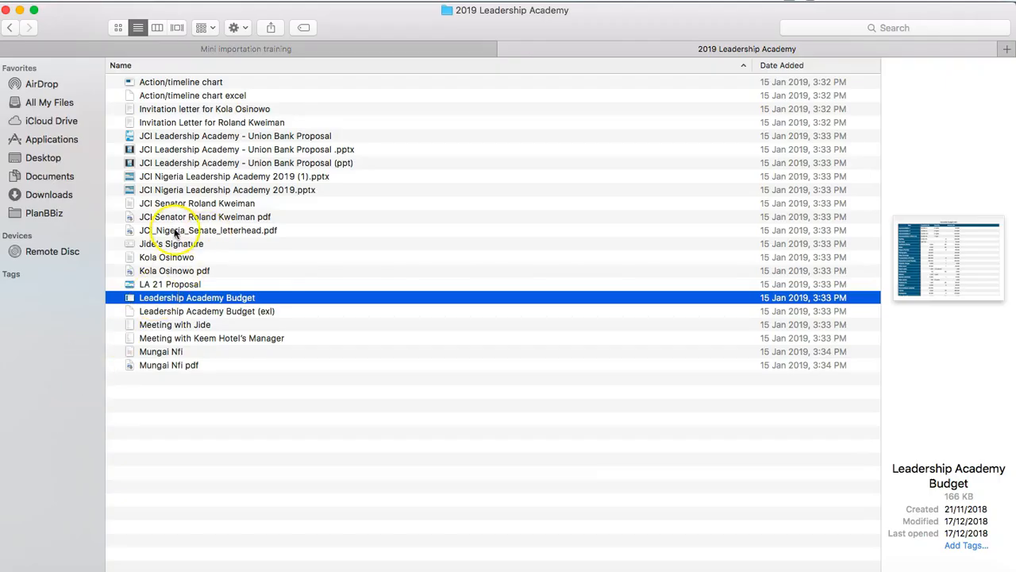
click(43, 214)
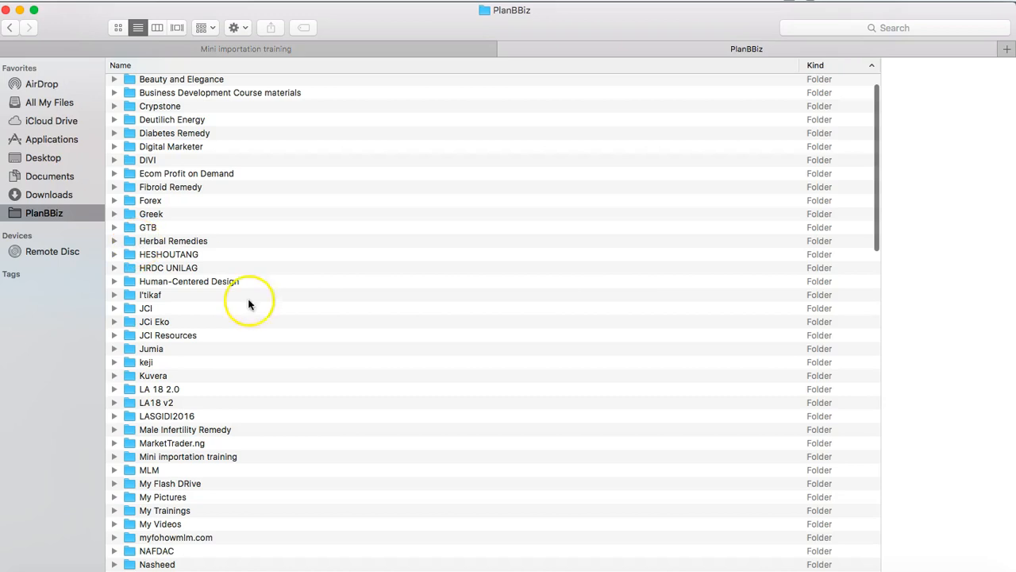
text(my)
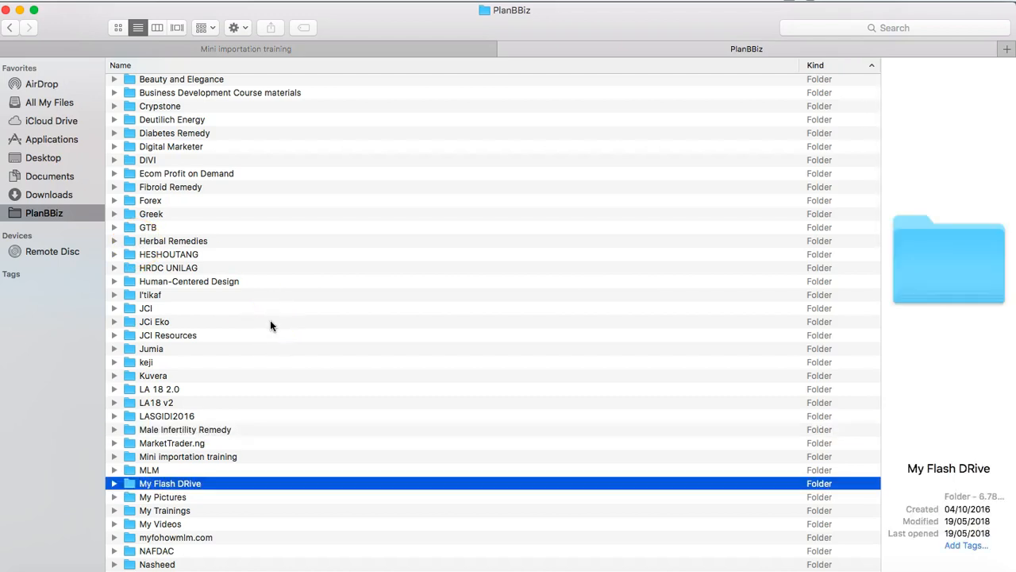
scroll(196, 510, down, 5)
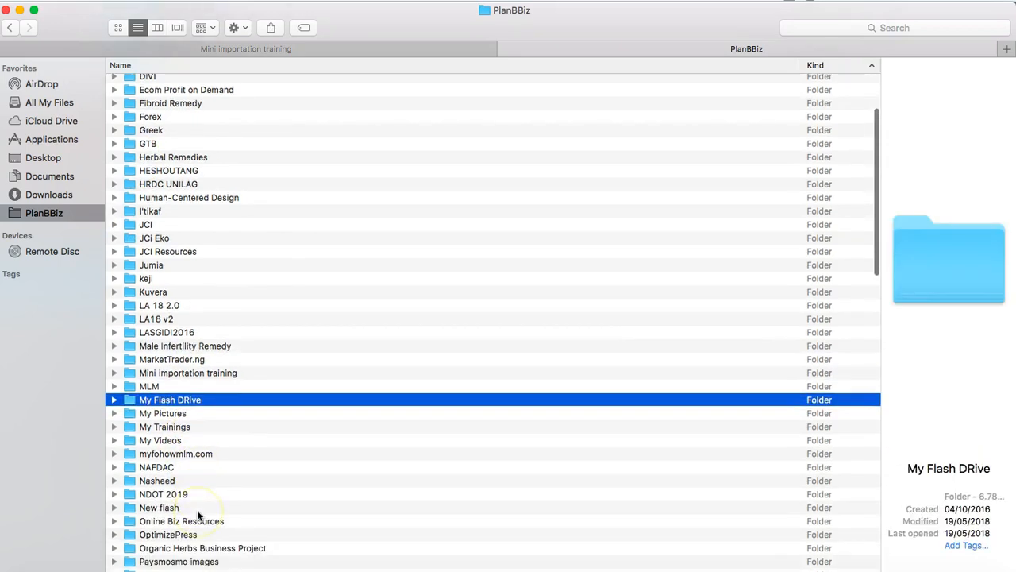
key(t)
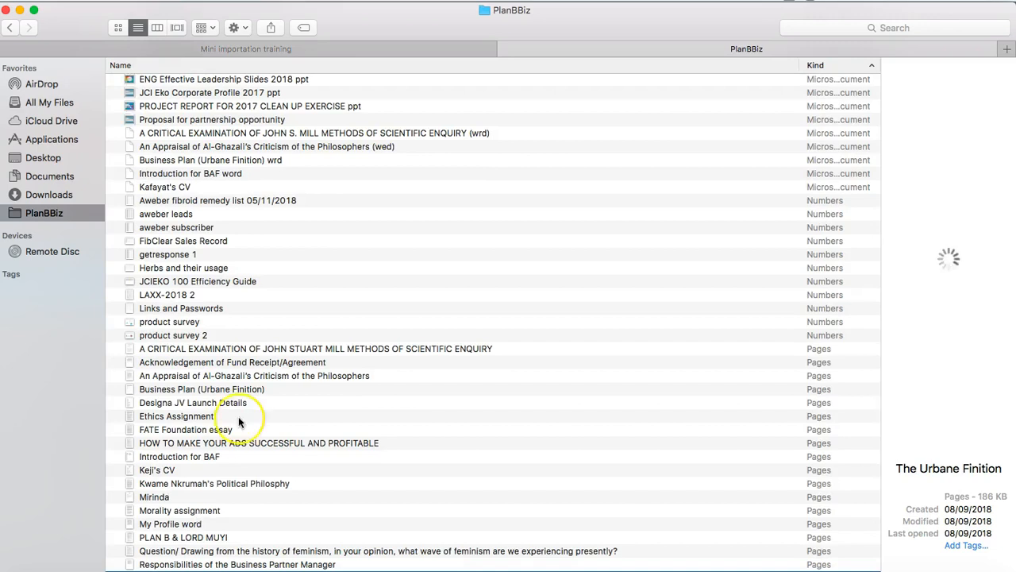
scroll(238, 419, up, 15)
double_click(184, 395)
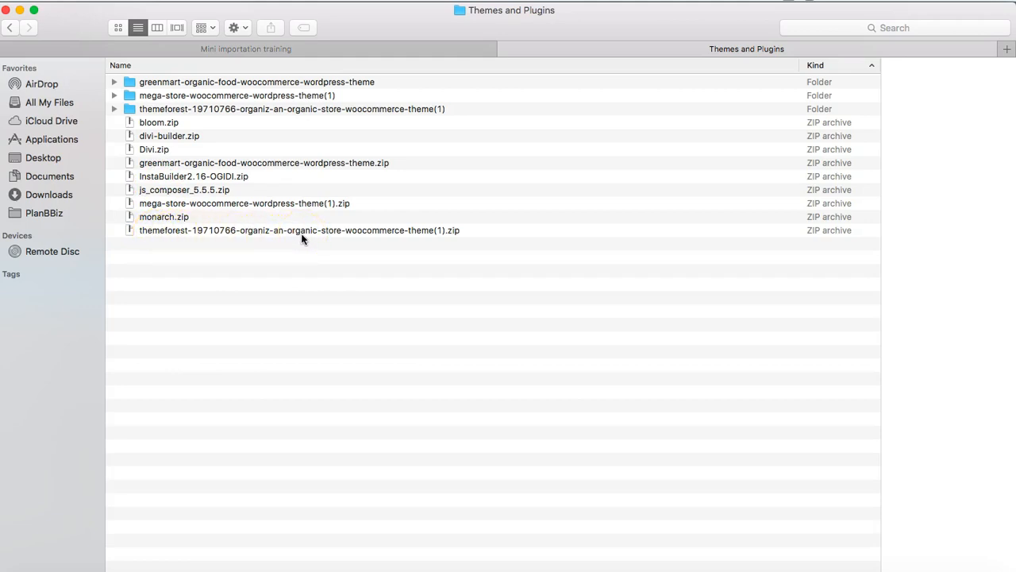
double_click(311, 109)
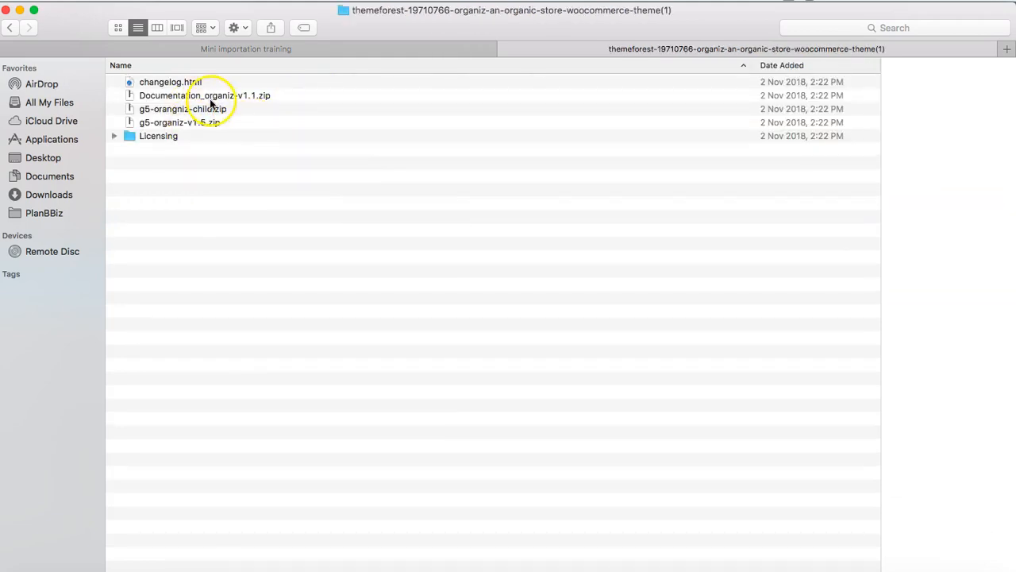
click(223, 123)
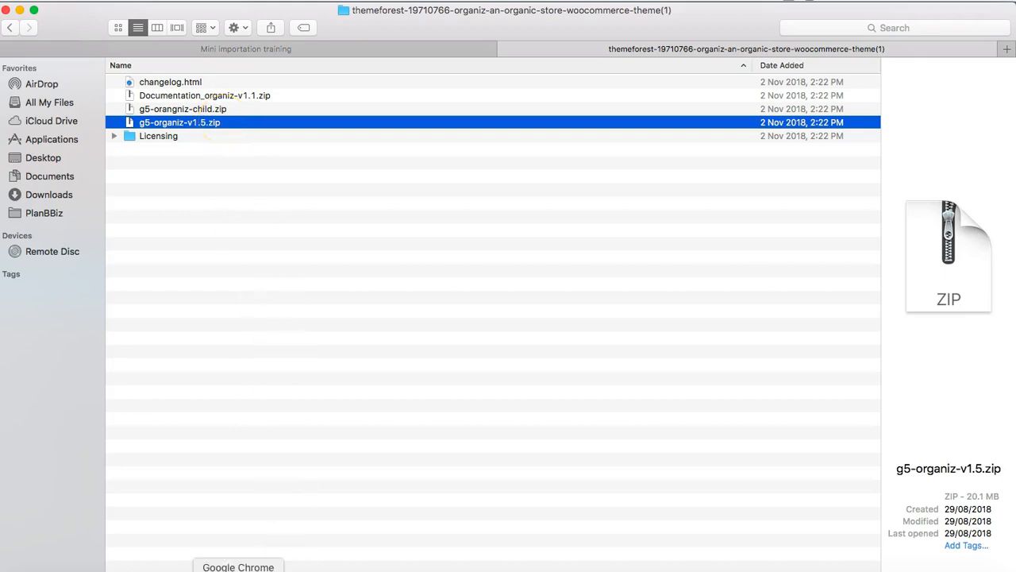
Switch to Chrome and activate the installed Argent theme for the WordPress site
click(238, 569)
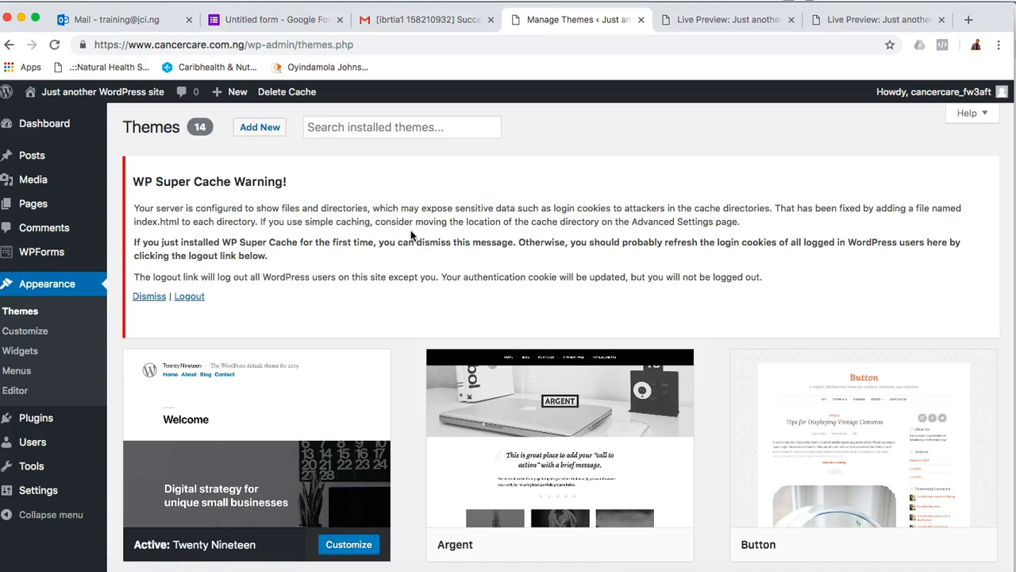
scroll(469, 333, down, 6)
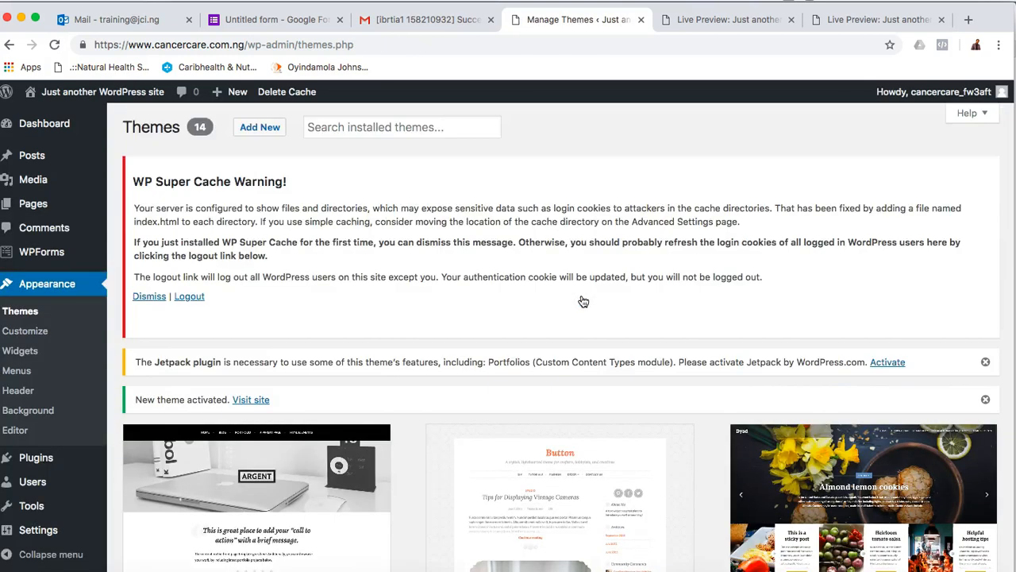
scroll(583, 301, down, 4)
scroll(584, 303, up, 4)
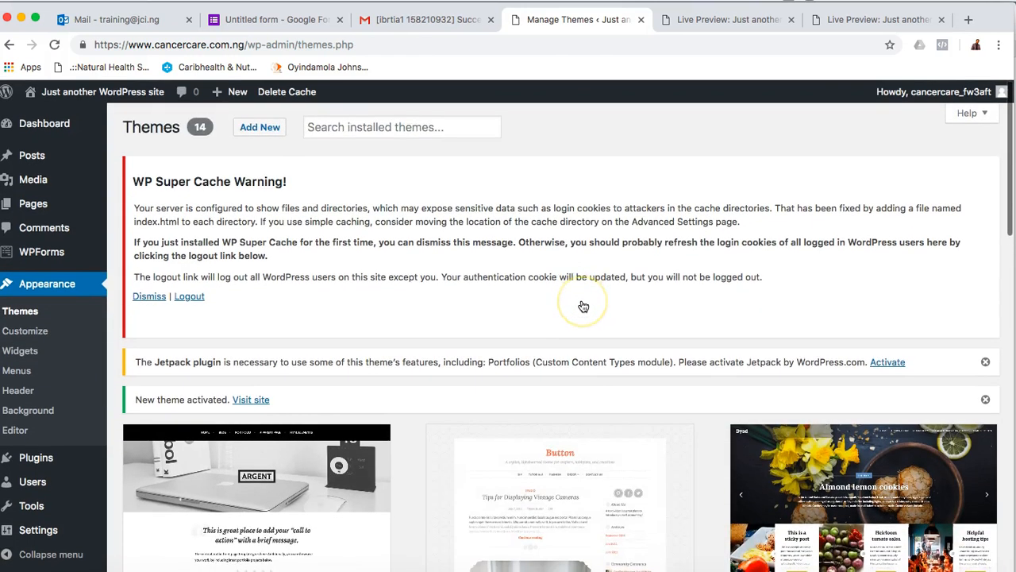
scroll(583, 306, down, 1)
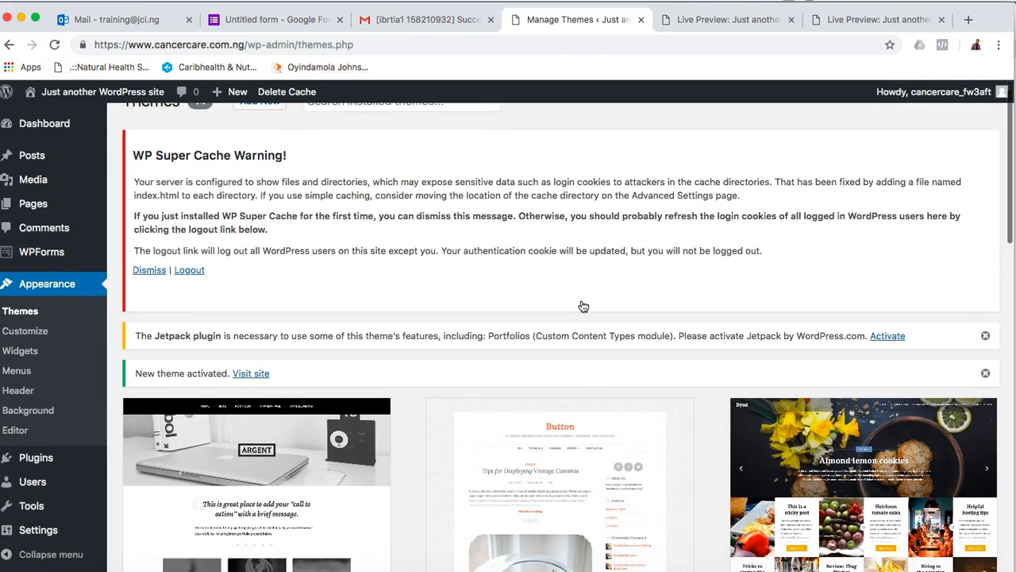
Open the Customizer for the Argent theme and inspect the site preview down to the footer widgets
click(48, 332)
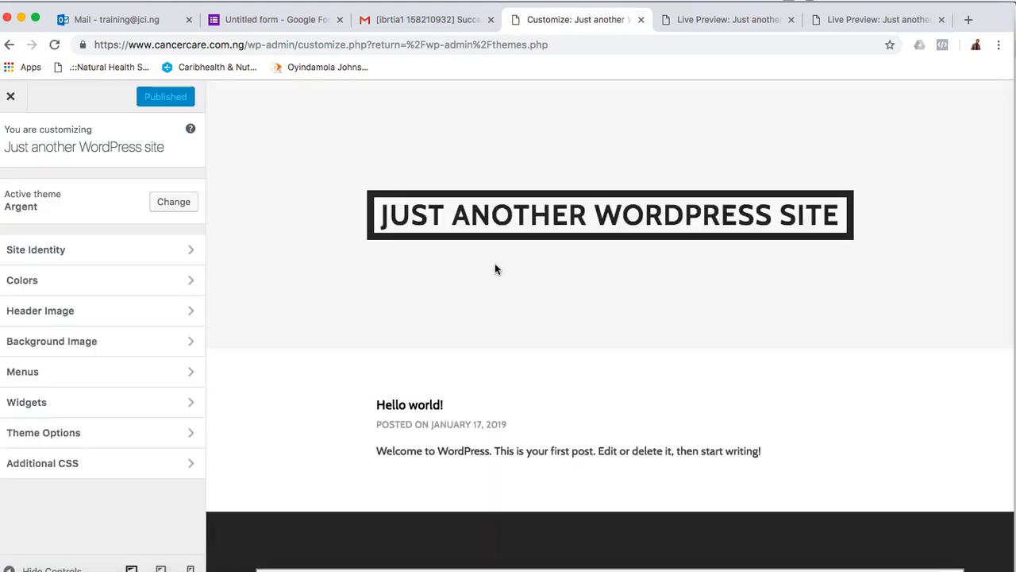
scroll(495, 269, down, 5)
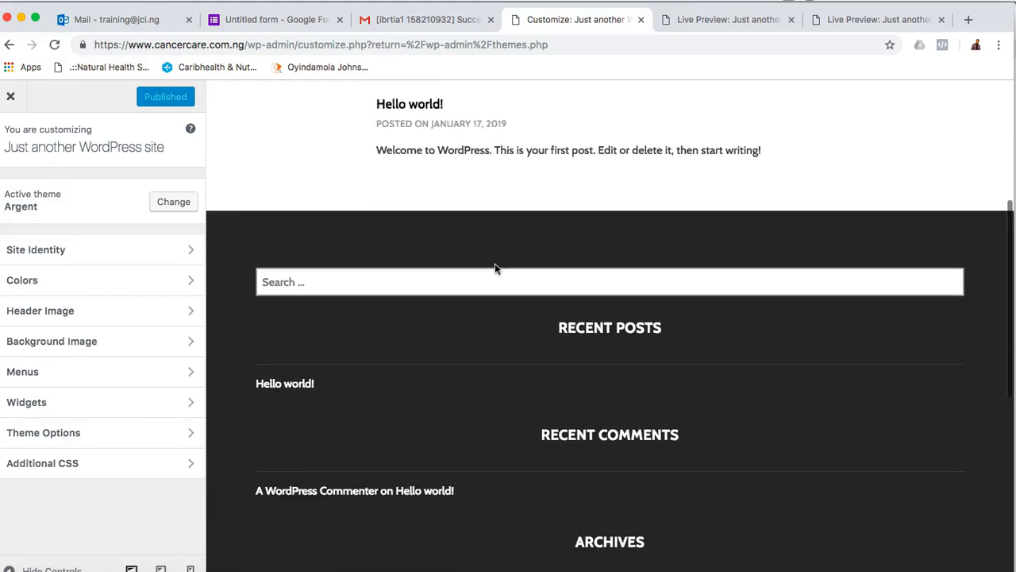
scroll(495, 269, down, 1)
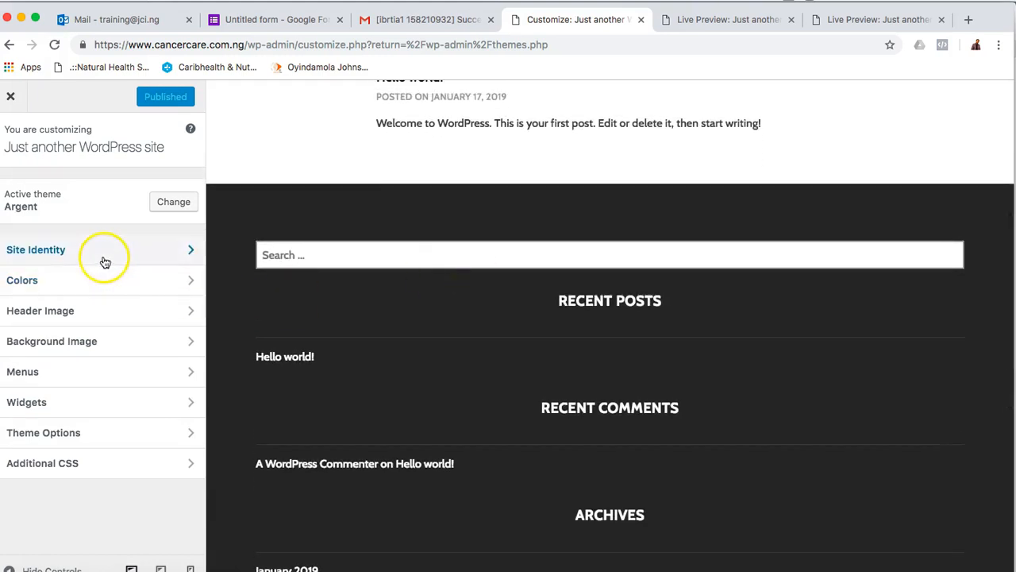
Set the site title to "All you need to know about cancer" and check the title on the live site in Firefox
click(105, 263)
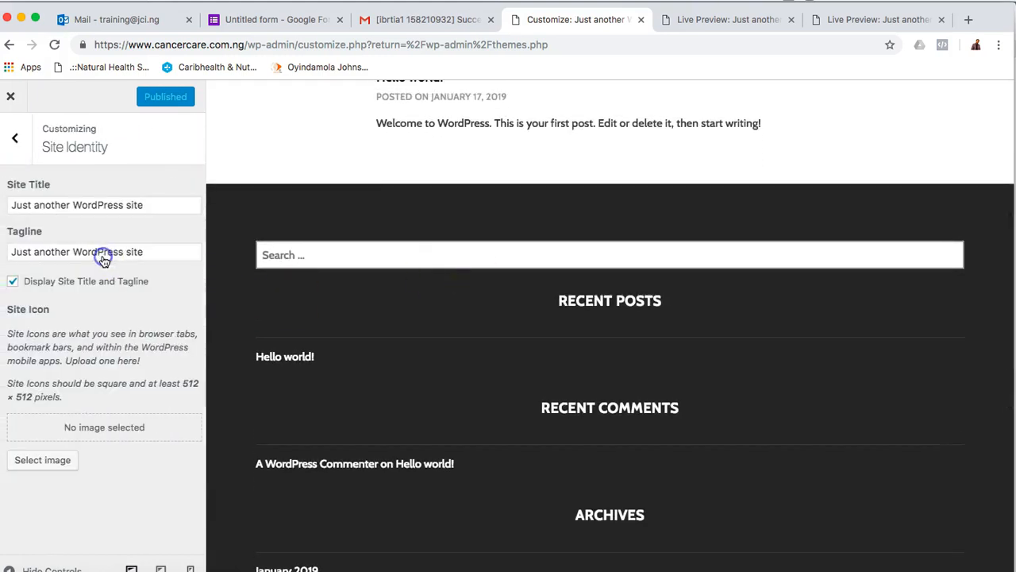
triple_click(105, 205)
text(T)
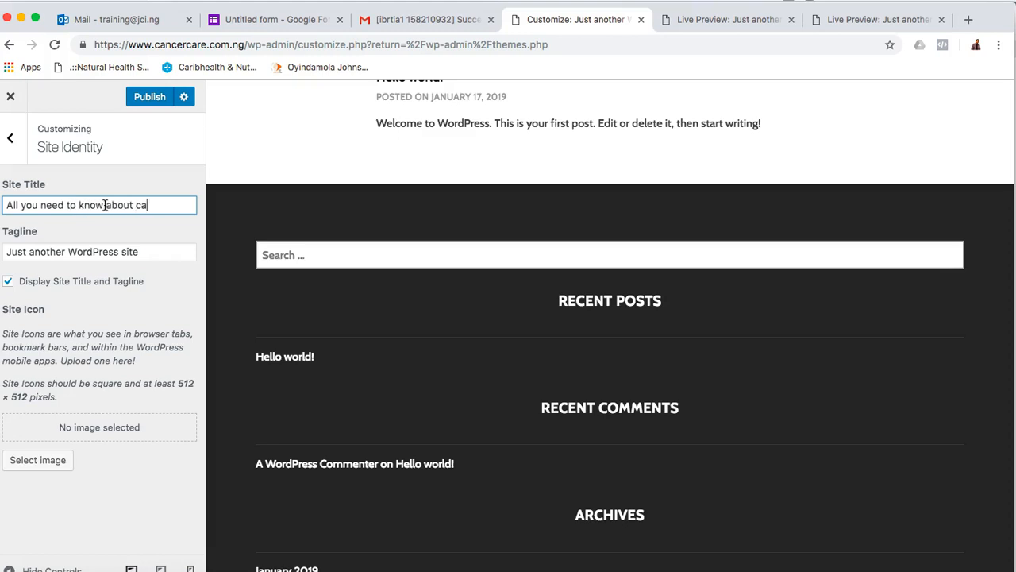
text(r)
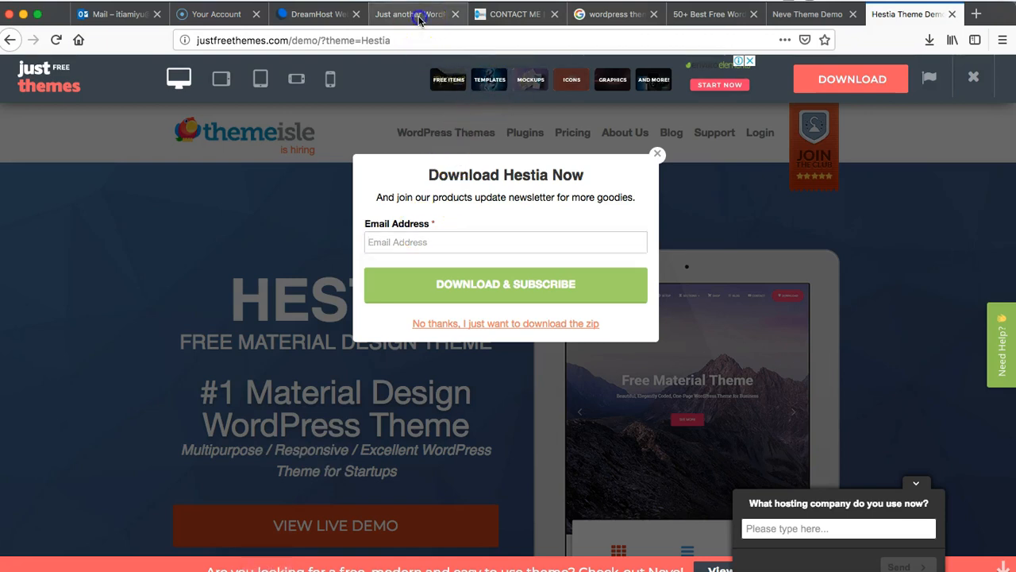
click(408, 14)
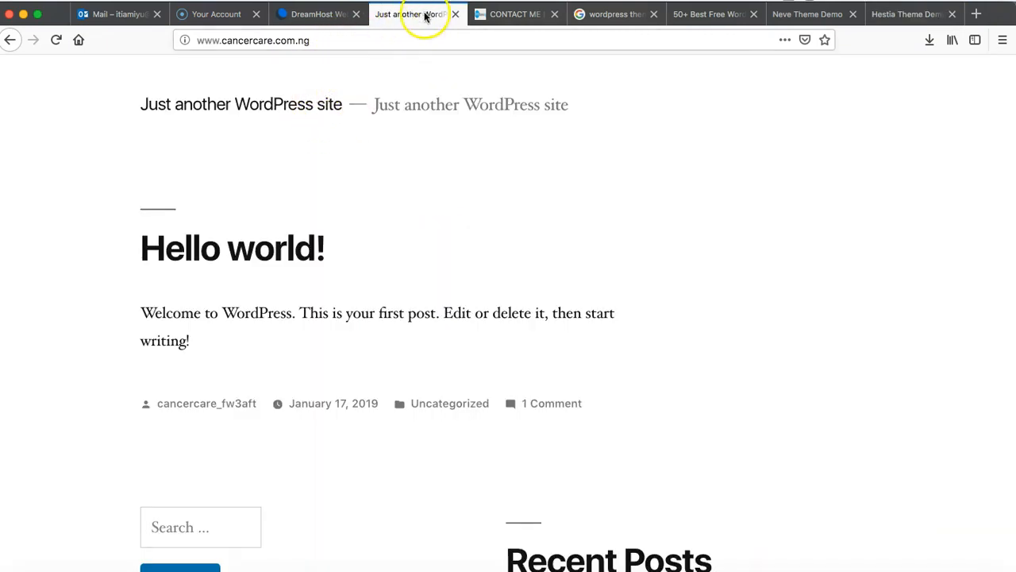
click(239, 569)
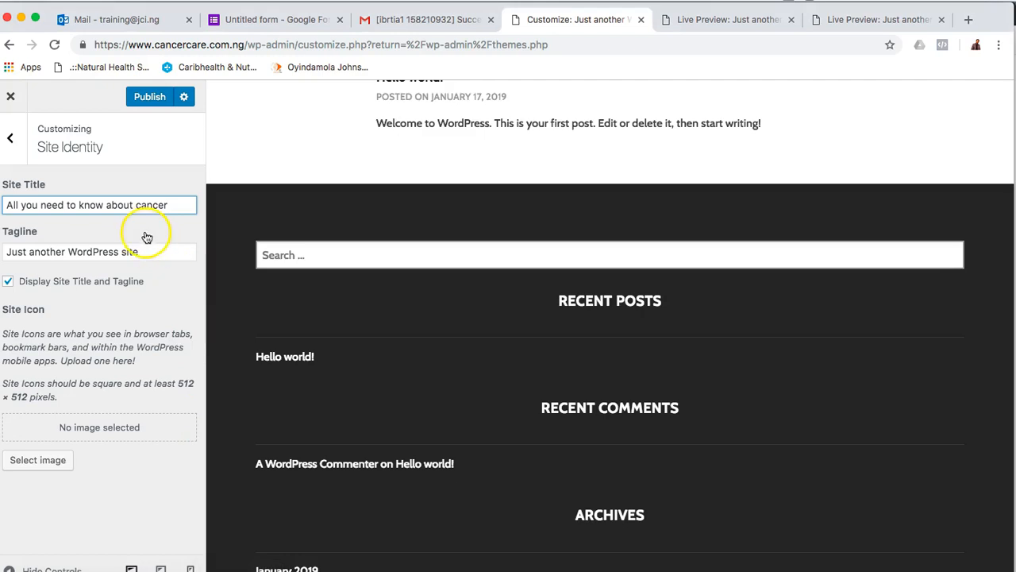
In Chrome, set the tagline to "All you need to know about cancer" and check the header in the site preview
triple_click(124, 255)
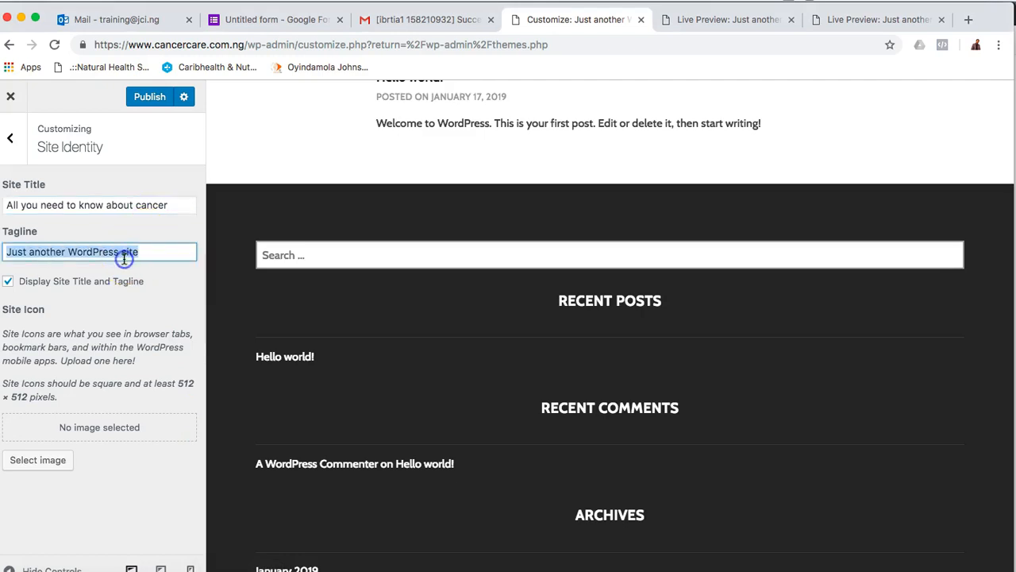
text(All you need to know about cancer)
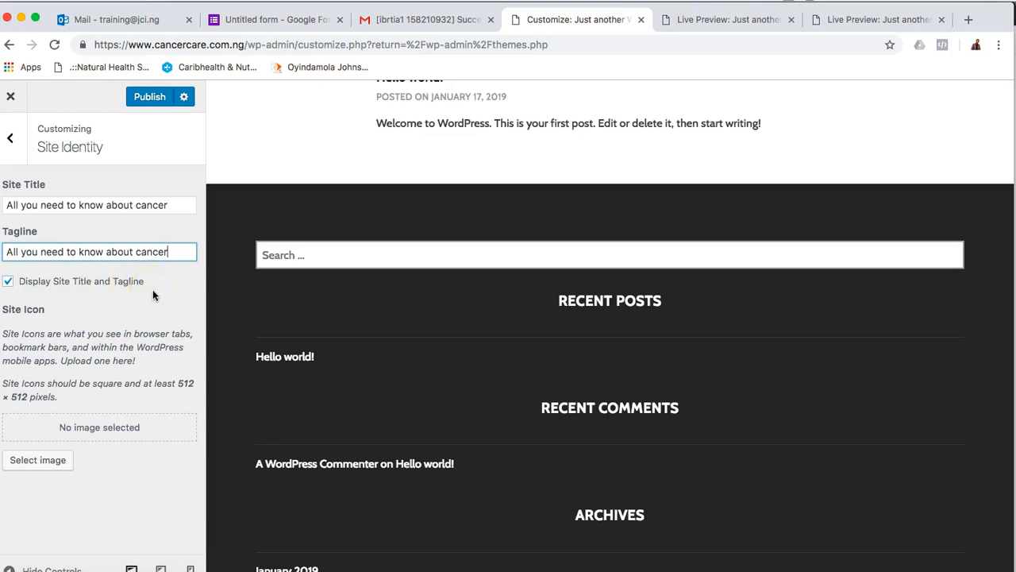
scroll(387, 294, up, 5)
scroll(387, 294, down, 2)
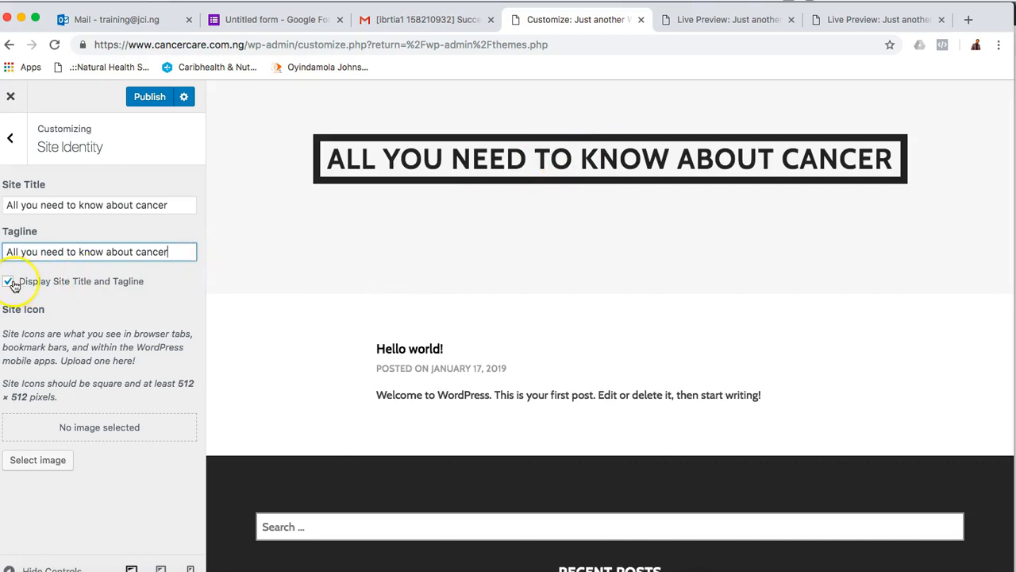
Clear the tagline, stop displaying the site title and tagline, and reload the published site in Firefox
triple_click(129, 252)
key(BackSpace)
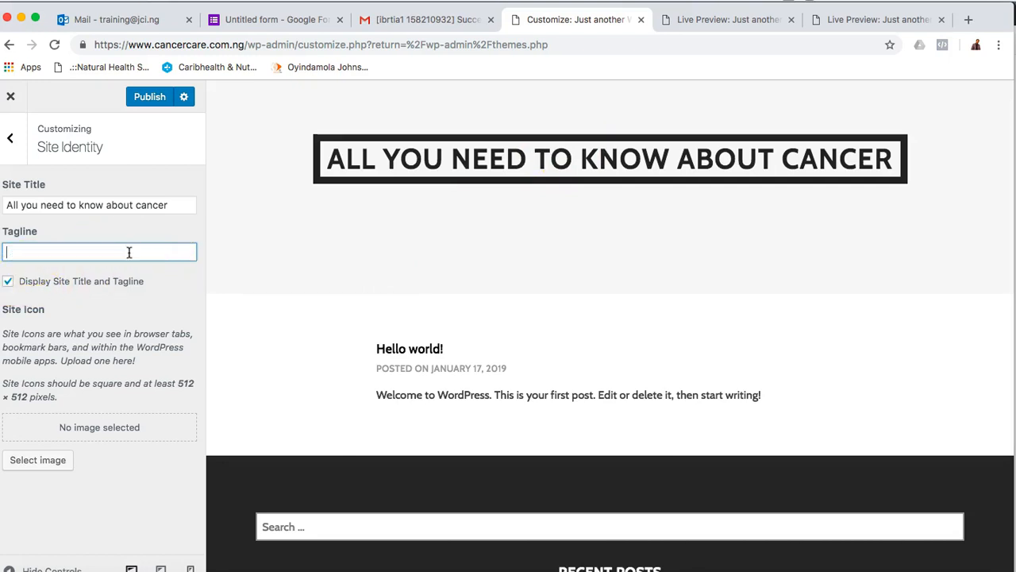
click(8, 281)
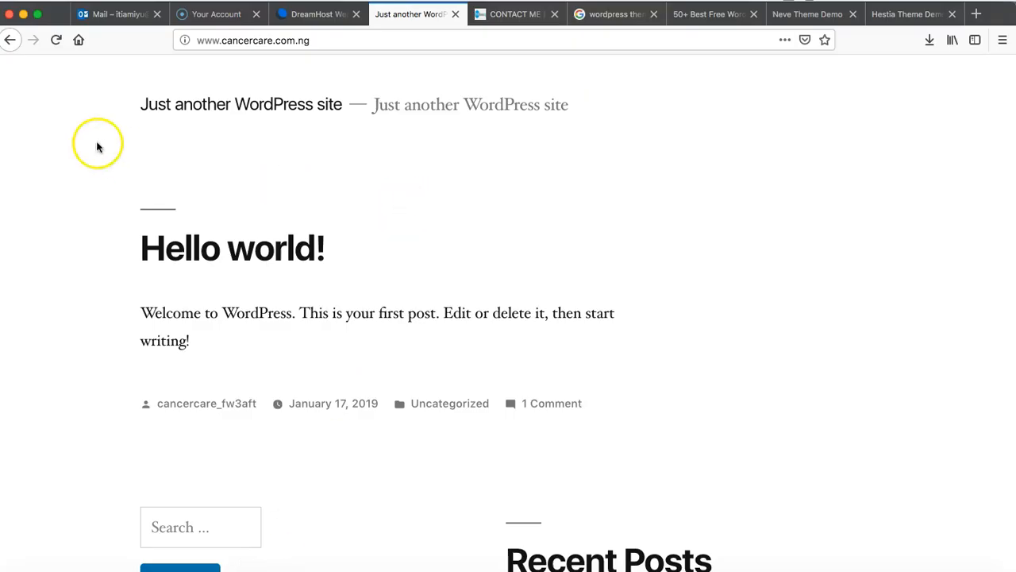
click(53, 41)
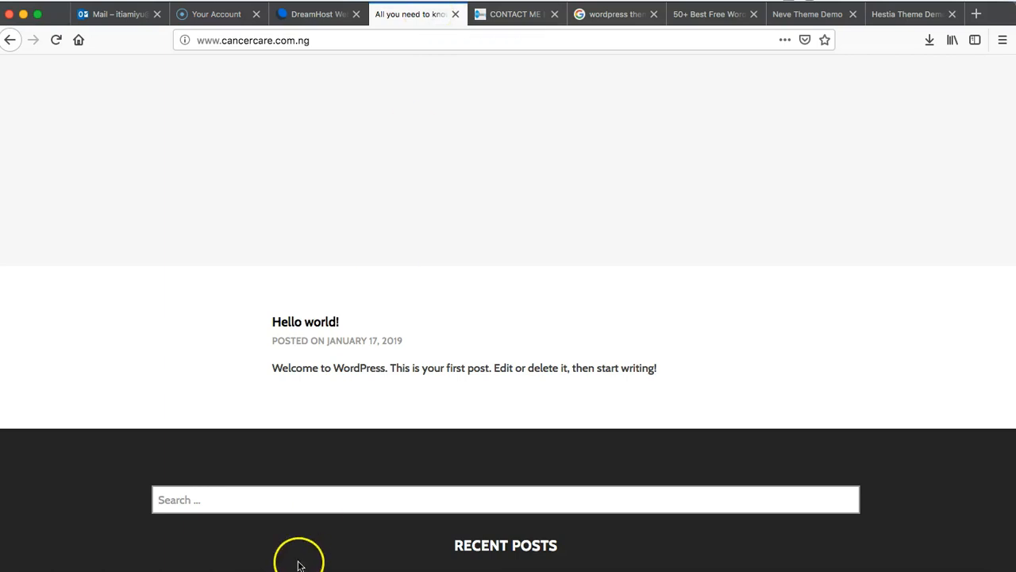
Switch to Chrome and prefix the site title with "Cancer: ", checking the title on the live site in Firefox
click(238, 570)
click(8, 204)
text(Cancer)
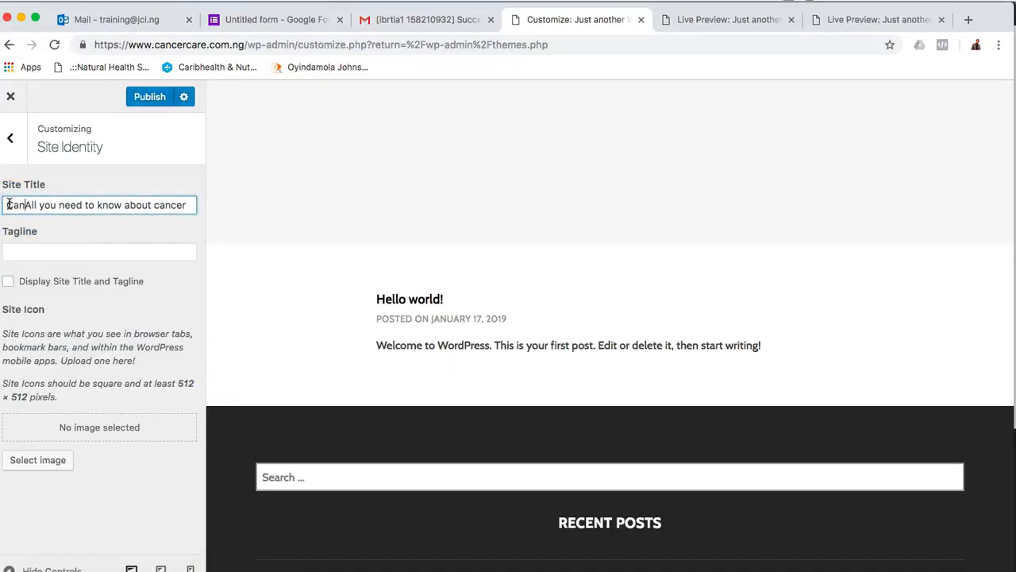
text(:)
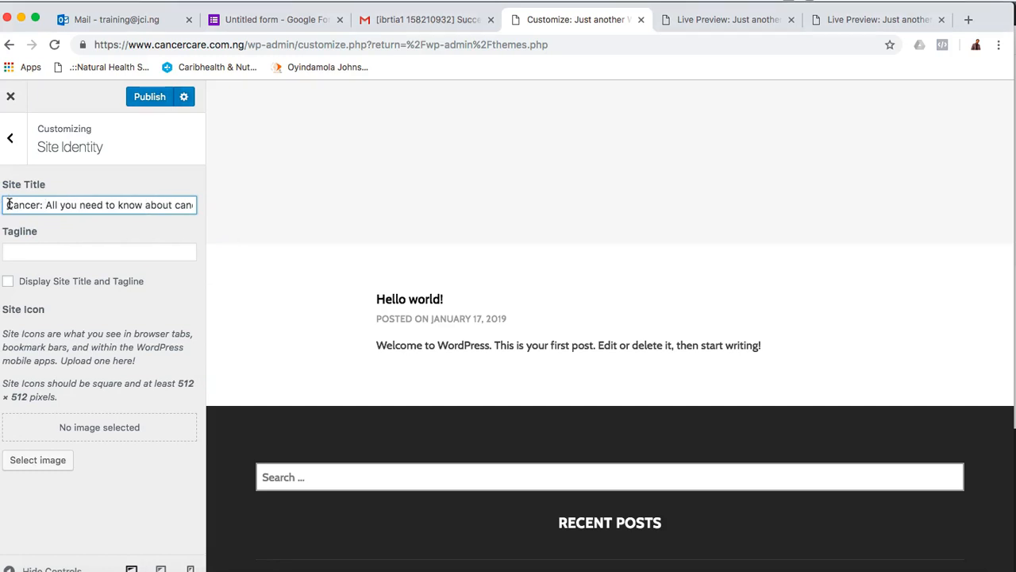
click(266, 568)
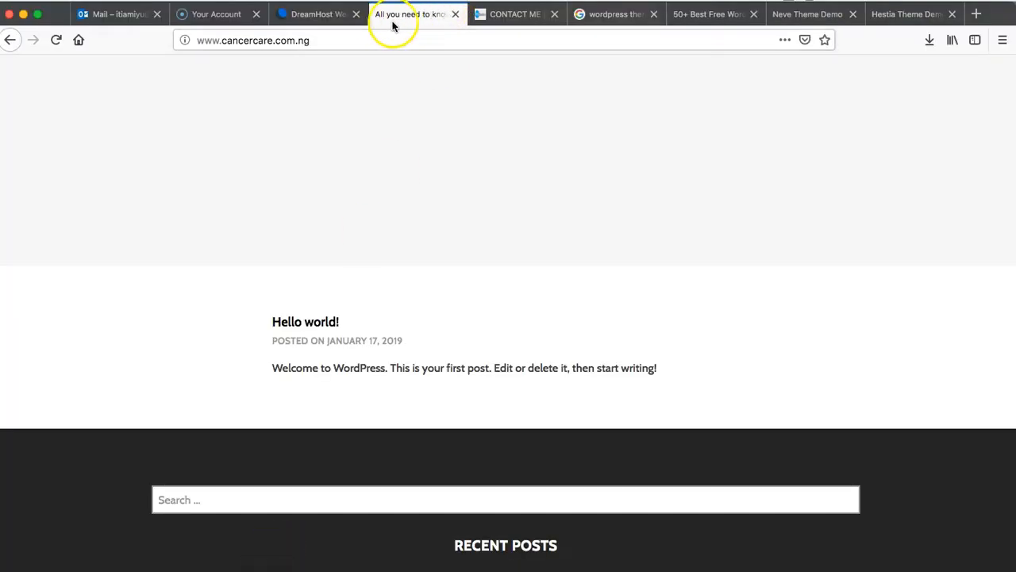
click(241, 568)
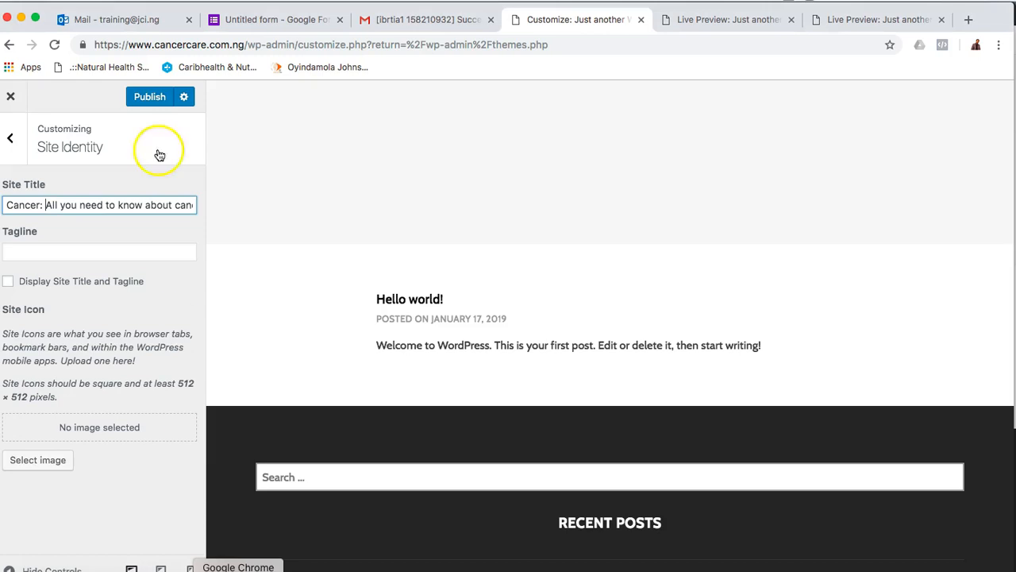
Publish the site identity changes and reload the live site in Firefox
click(147, 96)
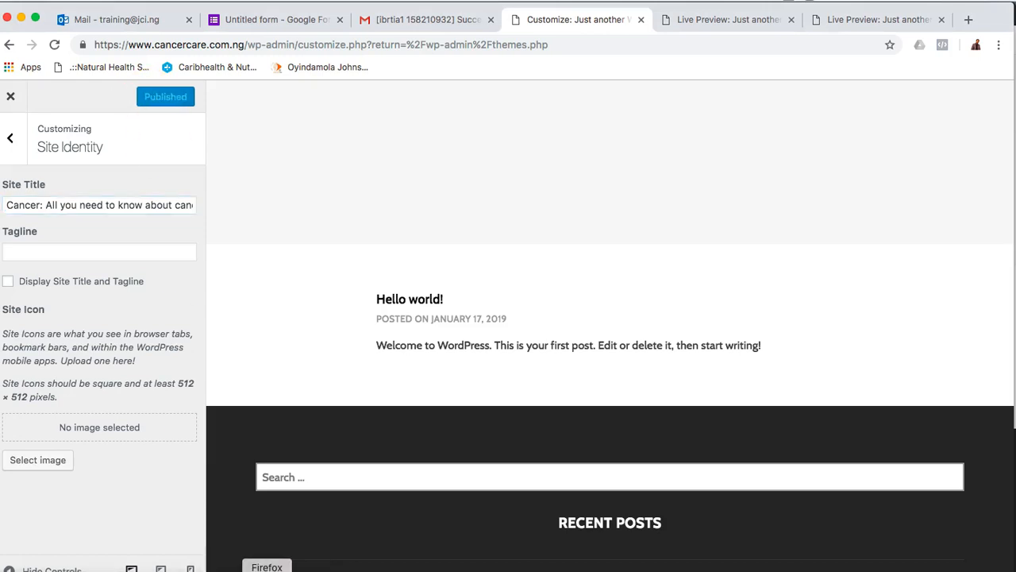
click(267, 569)
click(50, 40)
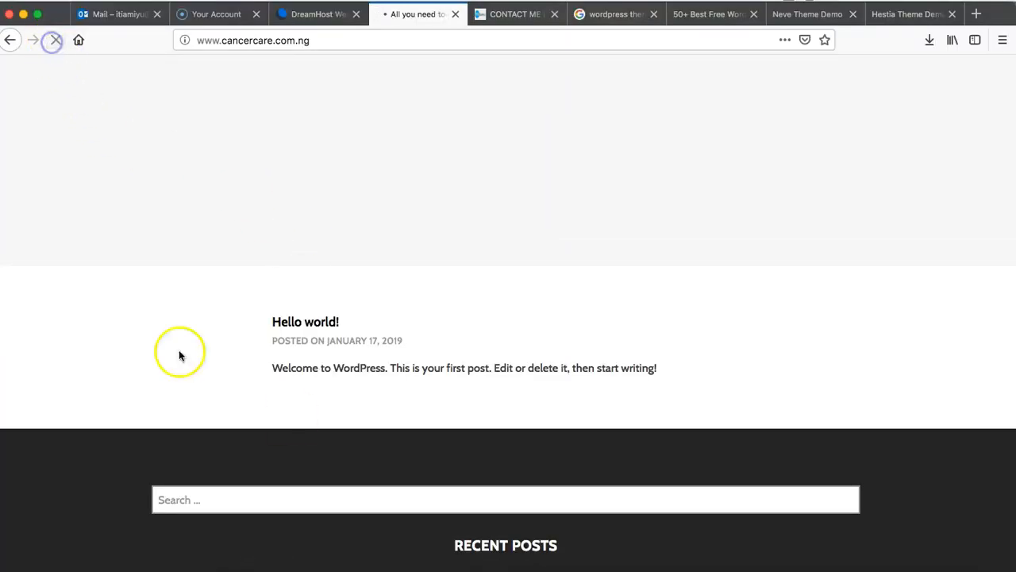
Switch to Chrome, leave the Site Identity settings and open the Customizer's Colors settings
click(241, 569)
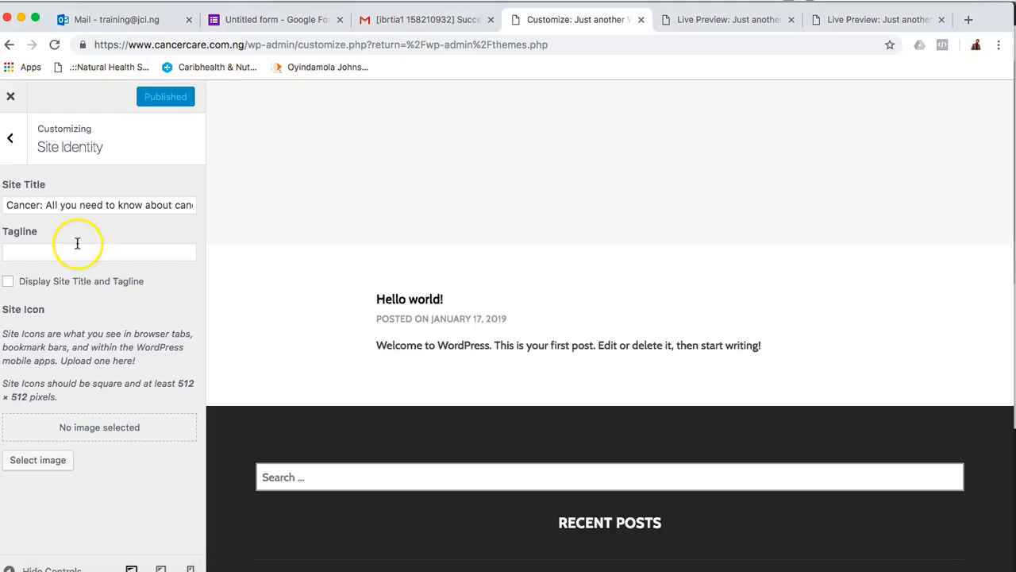
click(12, 137)
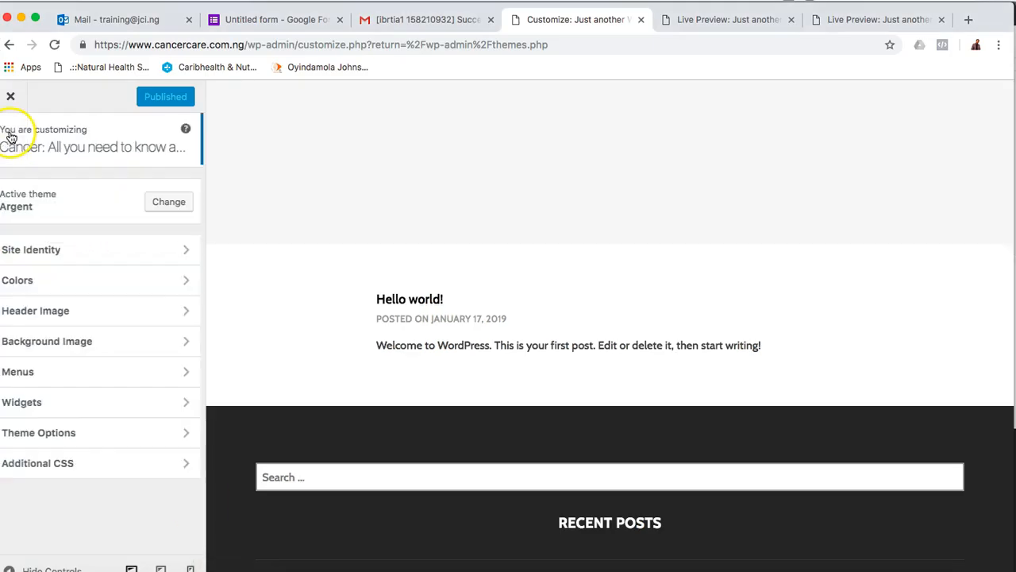
click(86, 282)
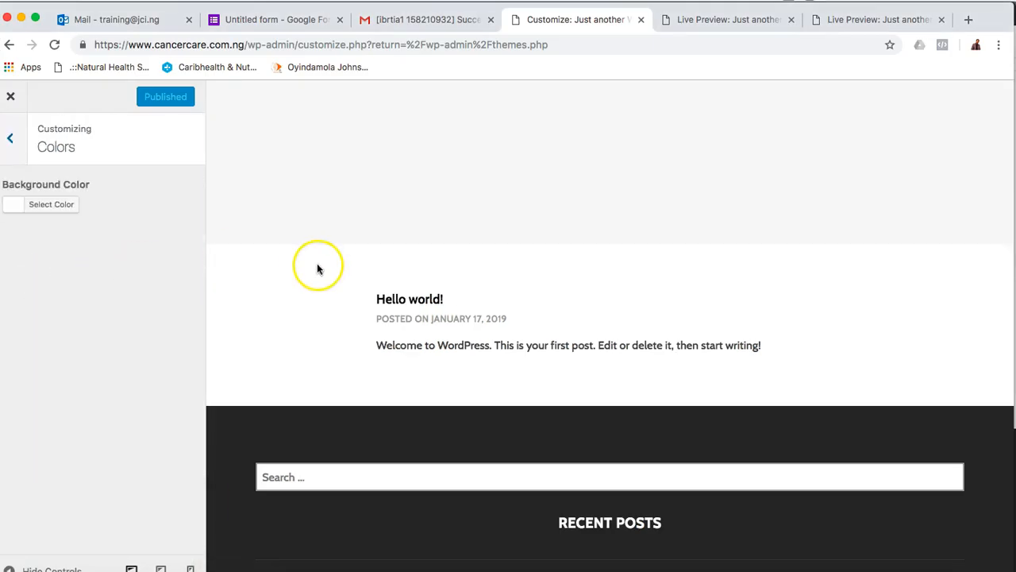
Switch to Firefox and examine the live site's header area, first post and footer widgets
click(267, 571)
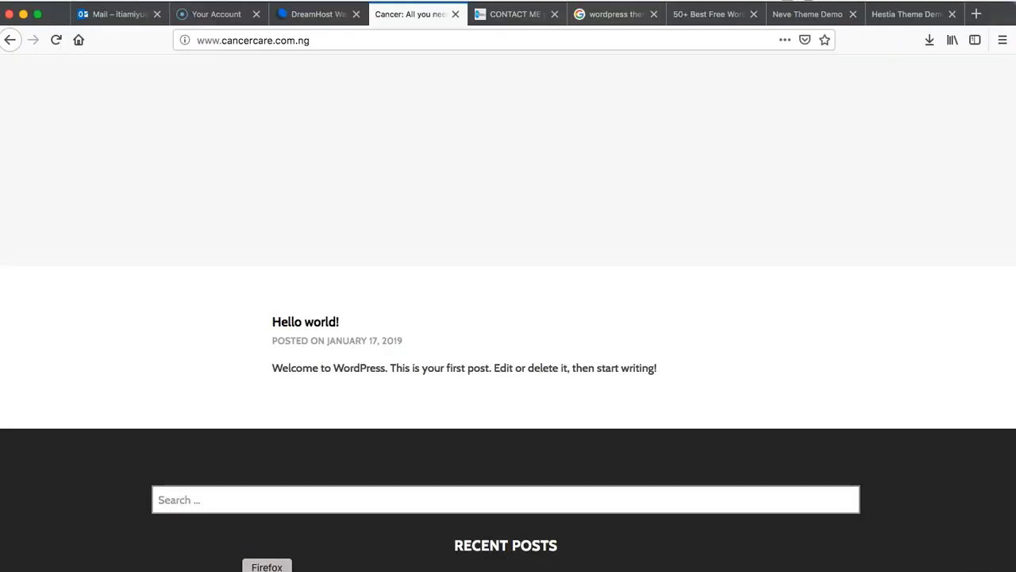
scroll(297, 325, down, 7)
scroll(297, 326, up, 7)
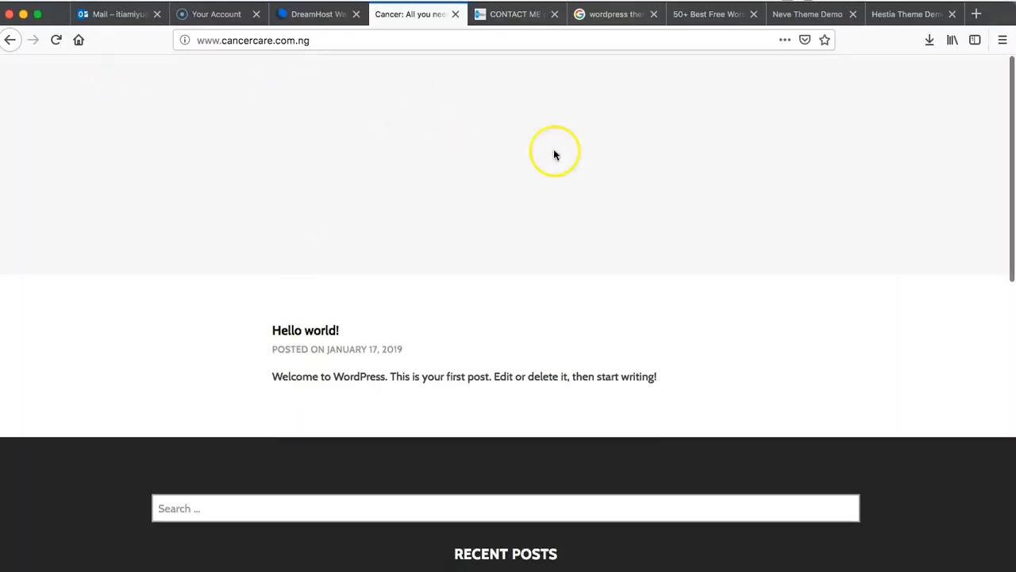
scroll(503, 378, down, 5)
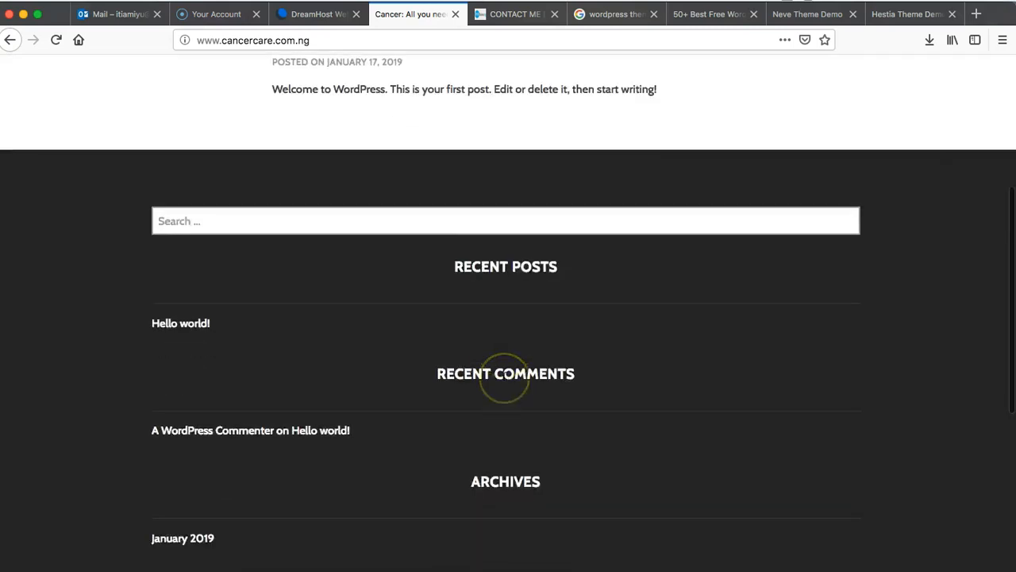
scroll(324, 284, up, 3)
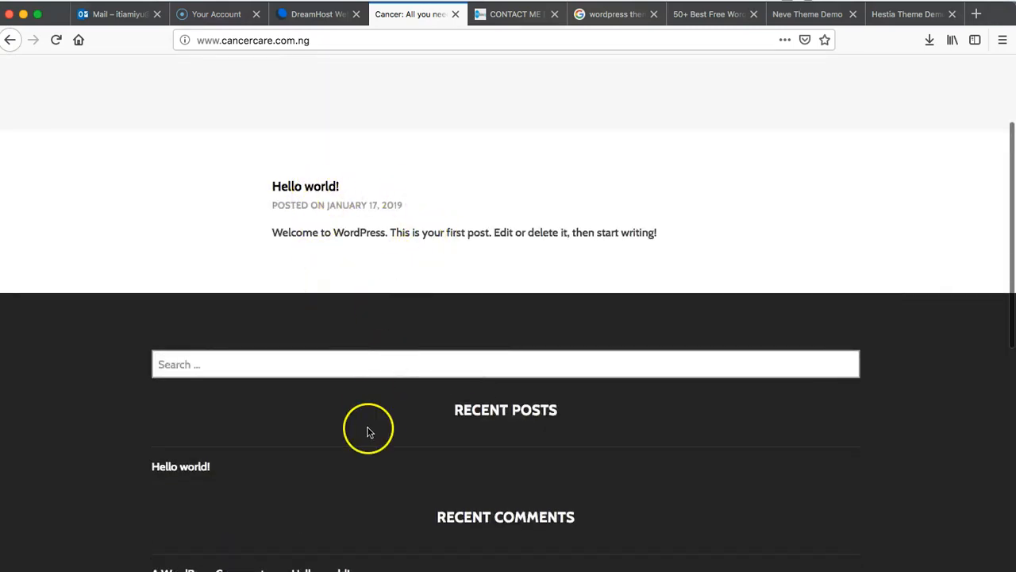
scroll(368, 430, down, 3)
scroll(476, 476, down, 3)
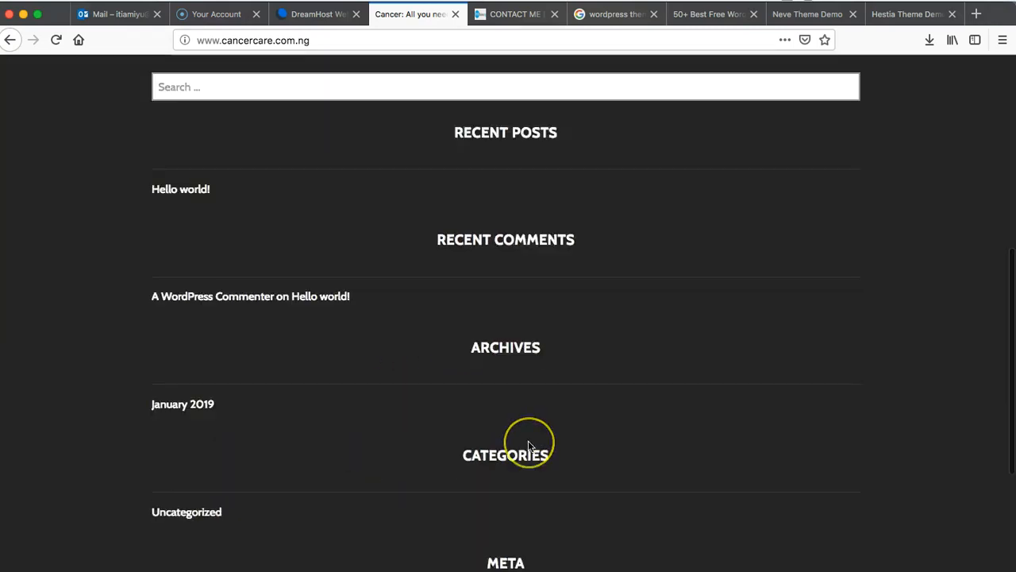
scroll(529, 445, up, 6)
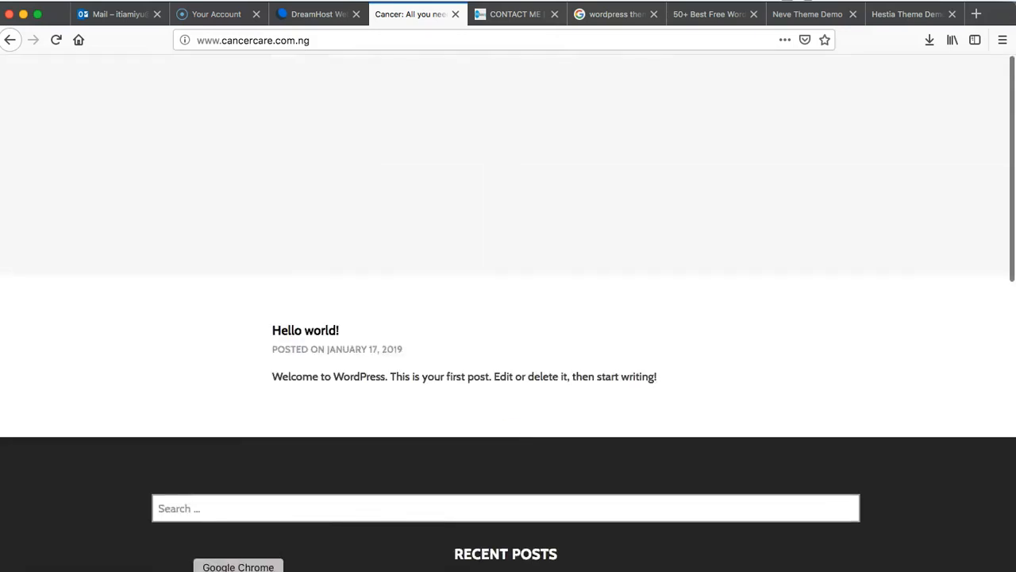
Switch to Chrome, try the red #dd3333 background color for the site, and restore white #ffffff
click(238, 570)
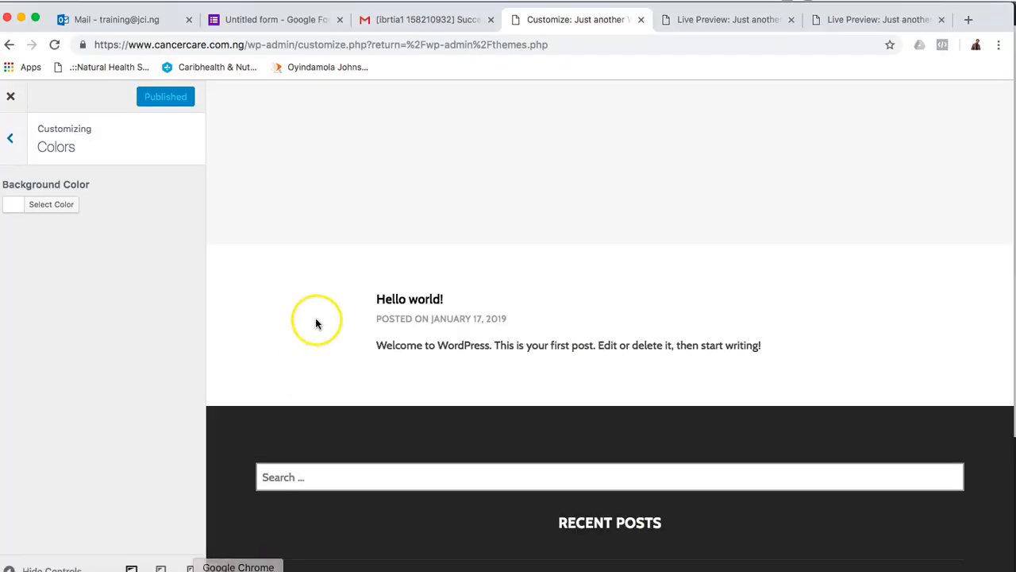
click(64, 212)
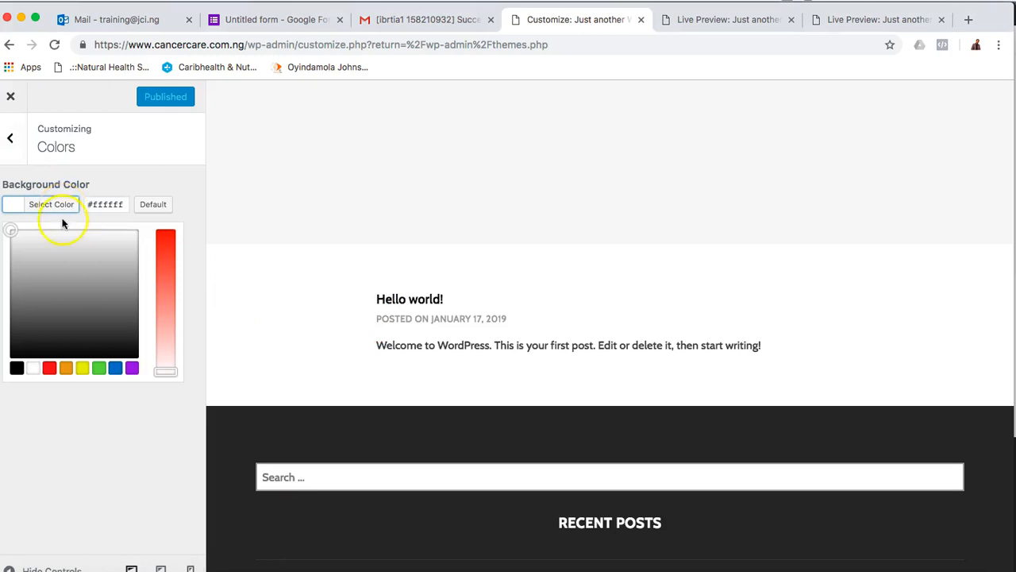
click(50, 368)
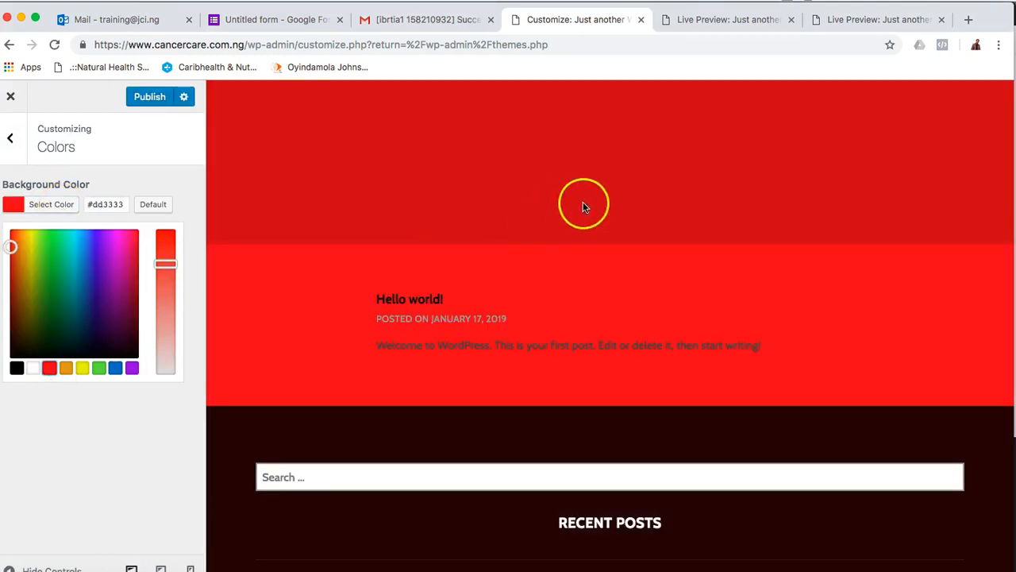
click(33, 368)
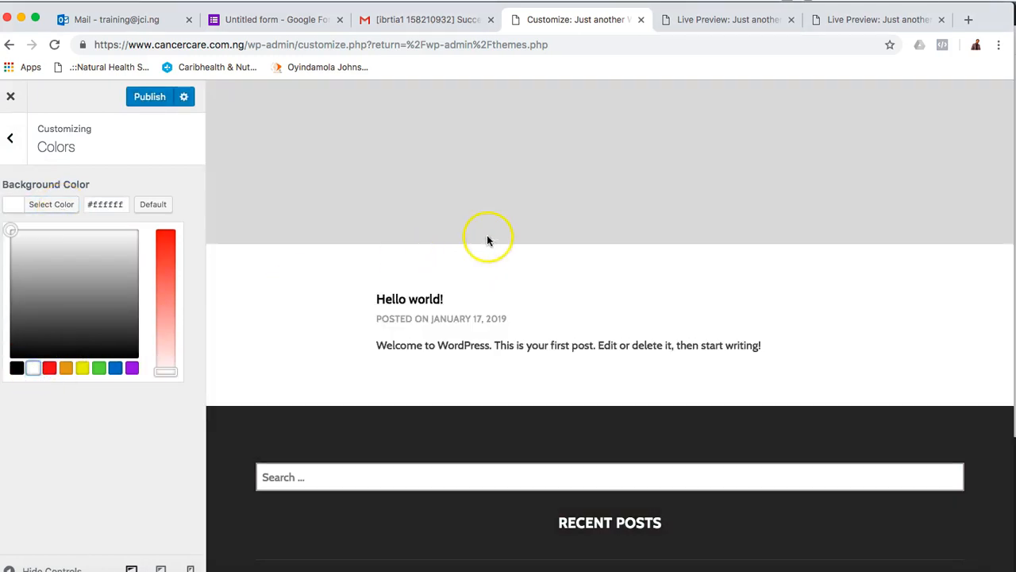
click(9, 141)
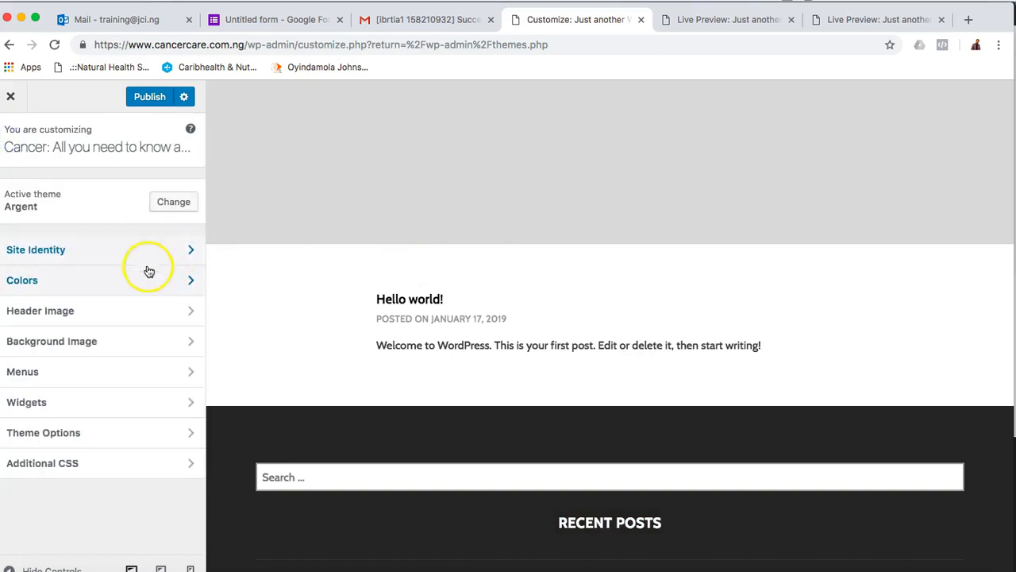
Open the Header Image settings and compare them with the header area of the live site in Firefox
click(98, 322)
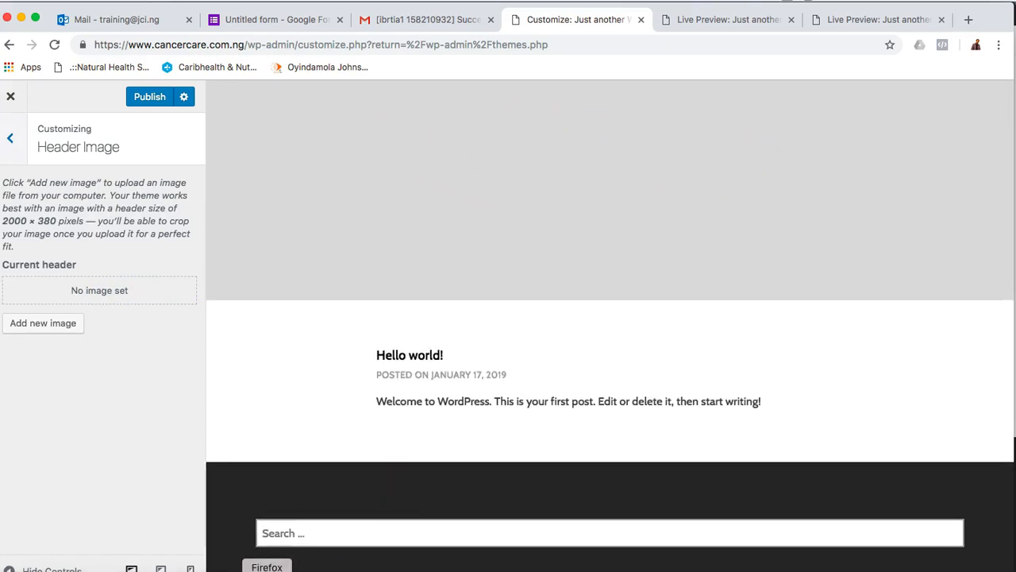
click(267, 571)
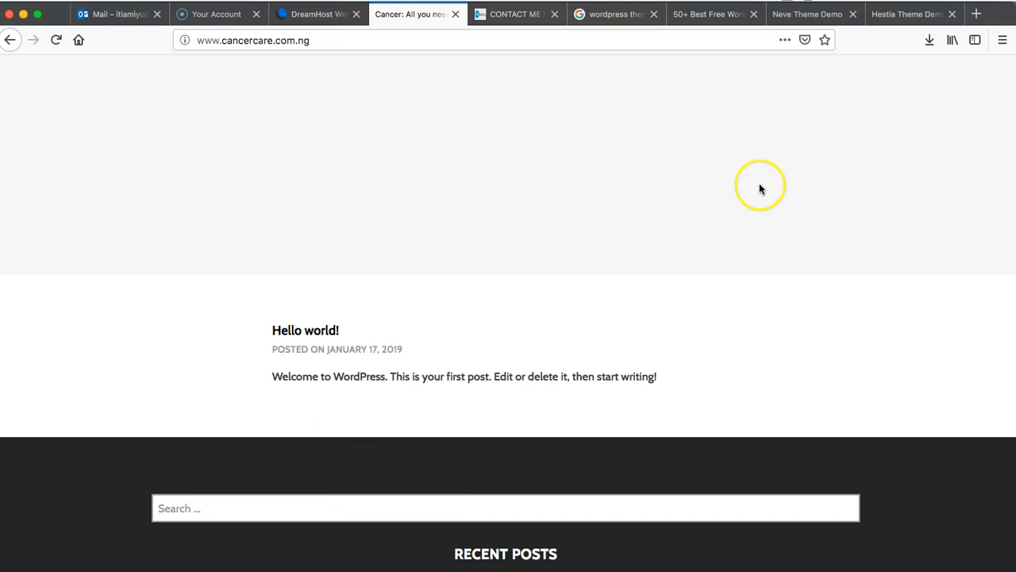
click(247, 566)
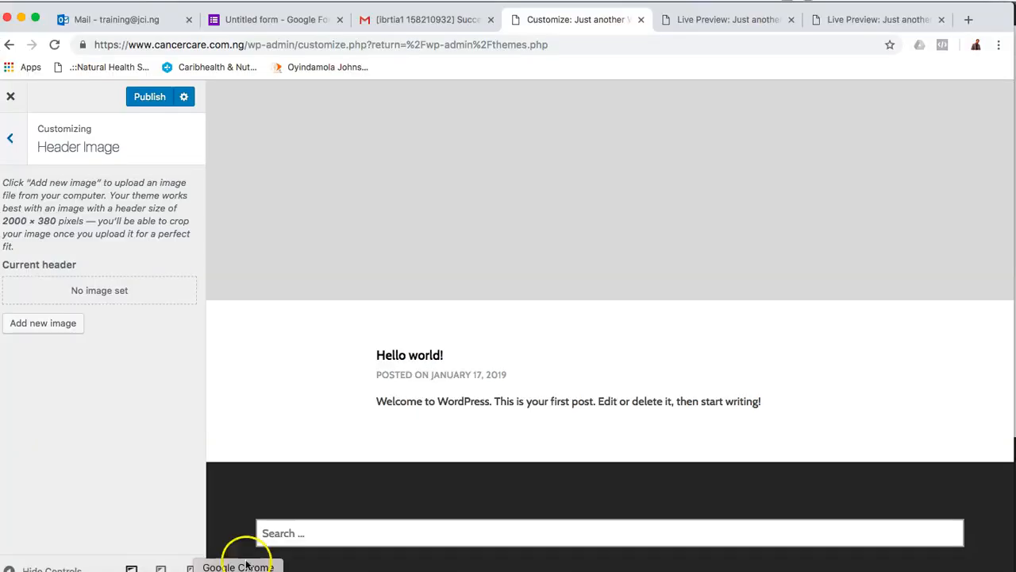
click(267, 569)
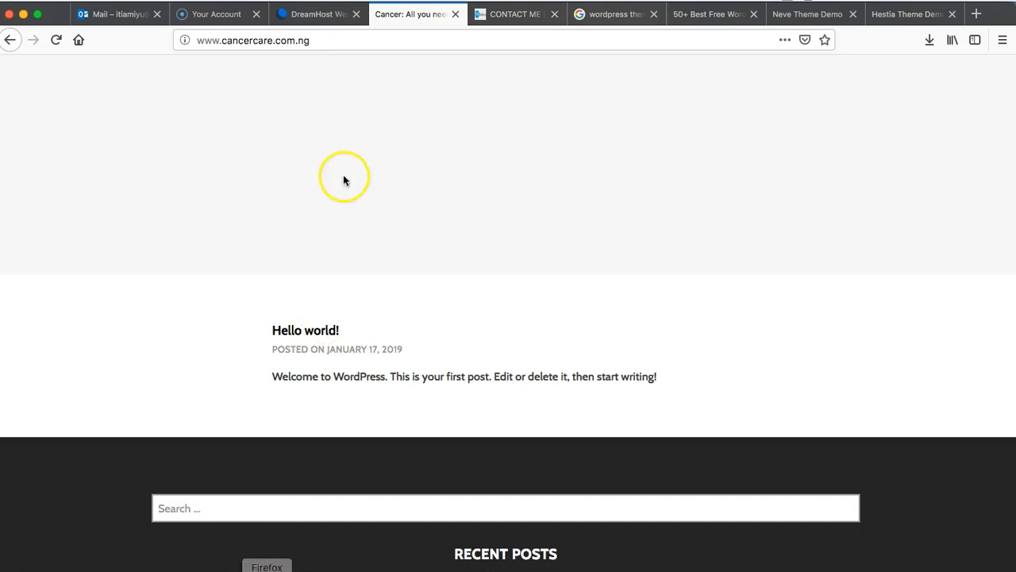
Switch to Chrome, open the Background Image settings, and compare them with the live site in Firefox
click(242, 567)
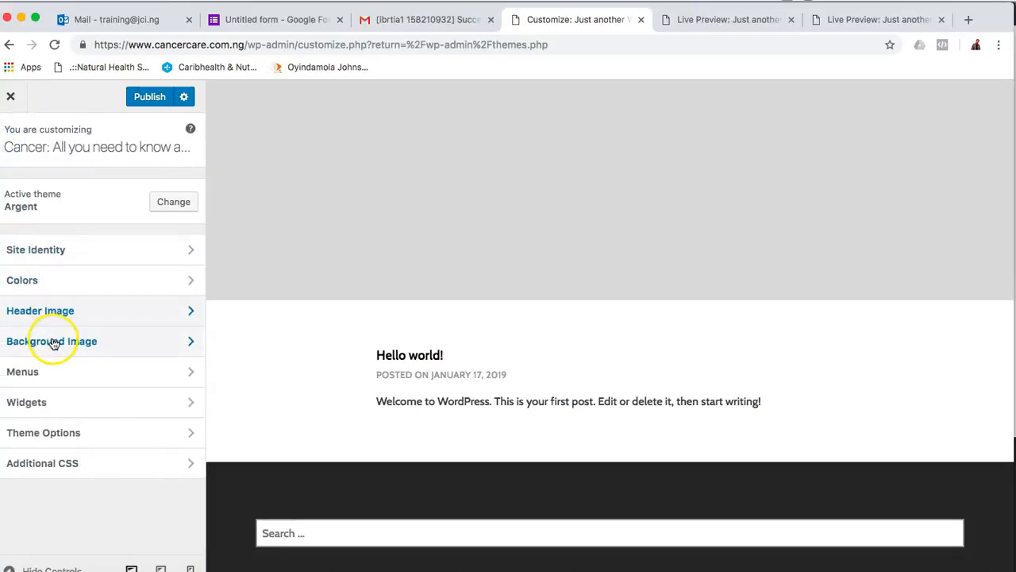
click(54, 340)
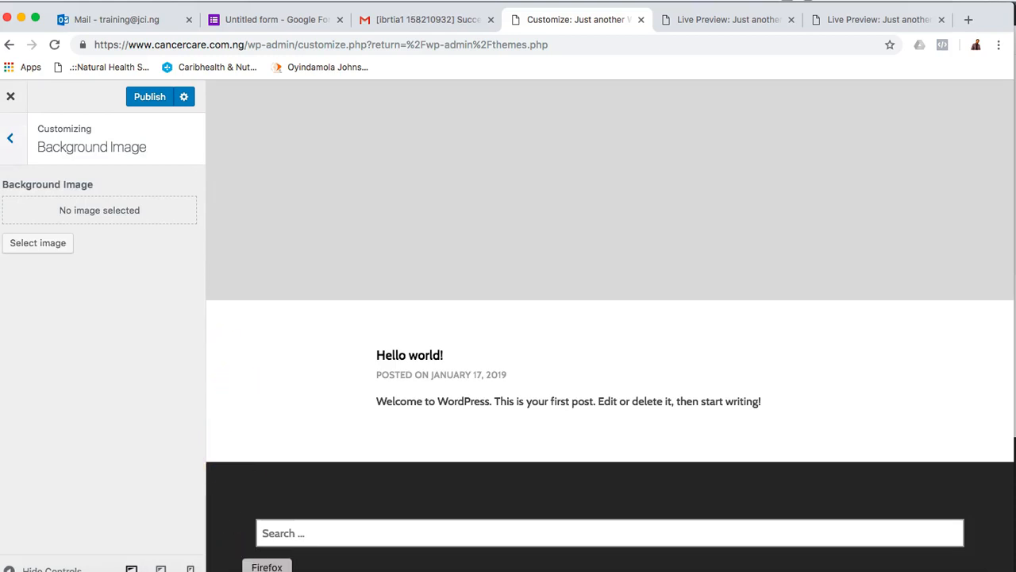
click(267, 569)
scroll(437, 386, down, 10)
scroll(457, 486, up, 10)
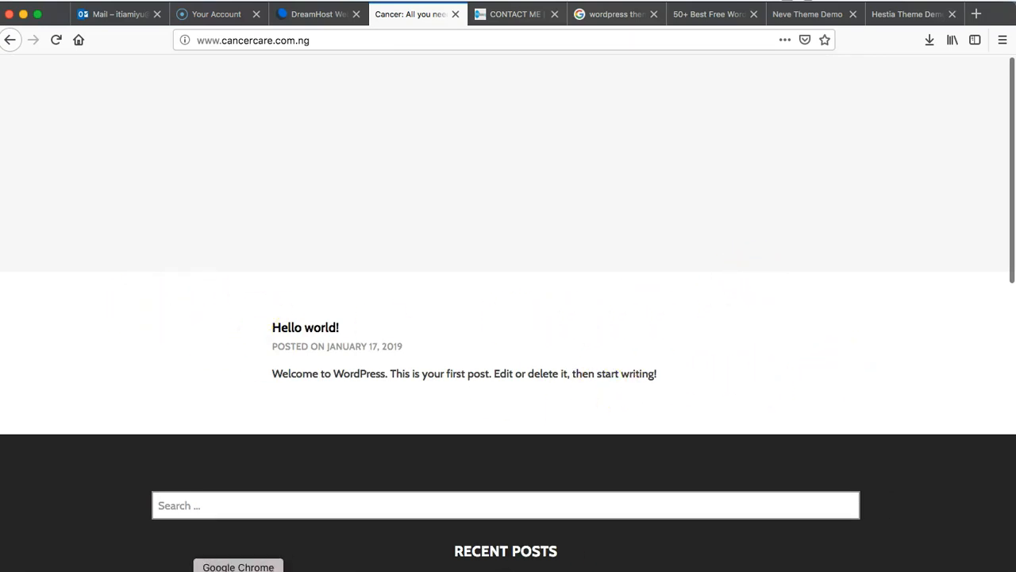
Open the Customizer's Menus settings in Chrome and view the StrictlyBusiness.ng navigation menu in Firefox as an example
click(238, 570)
click(11, 137)
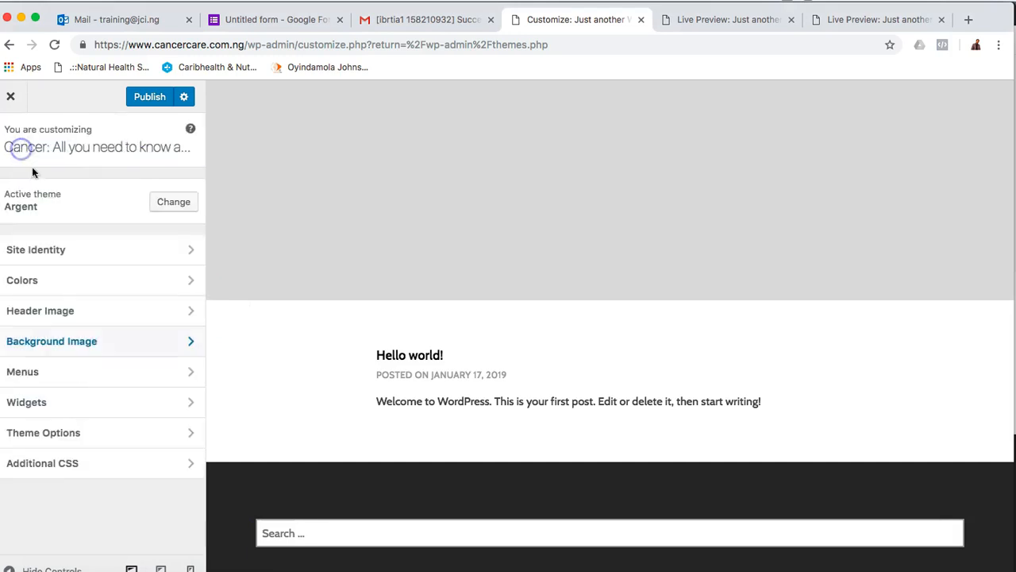
click(79, 372)
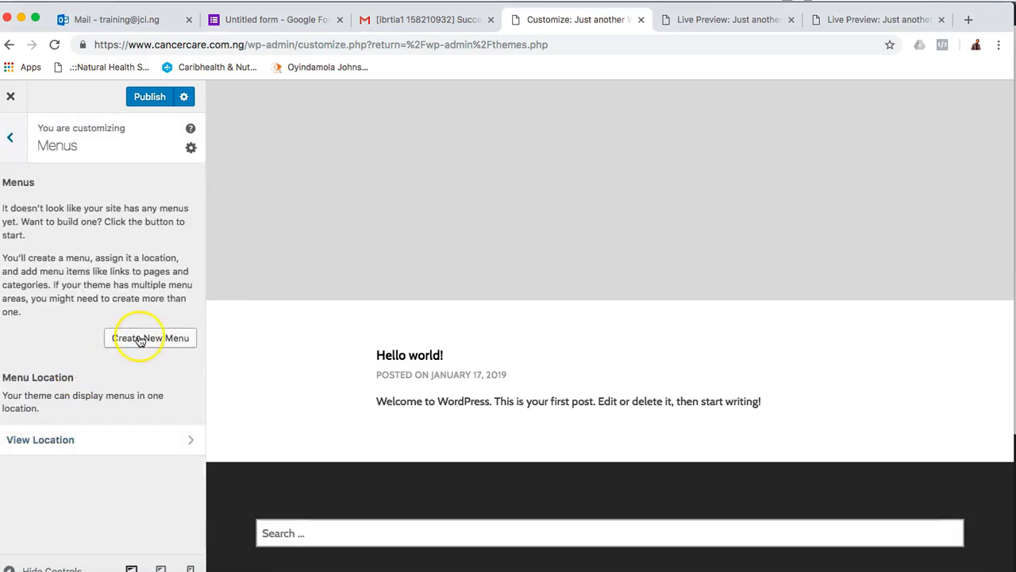
click(268, 569)
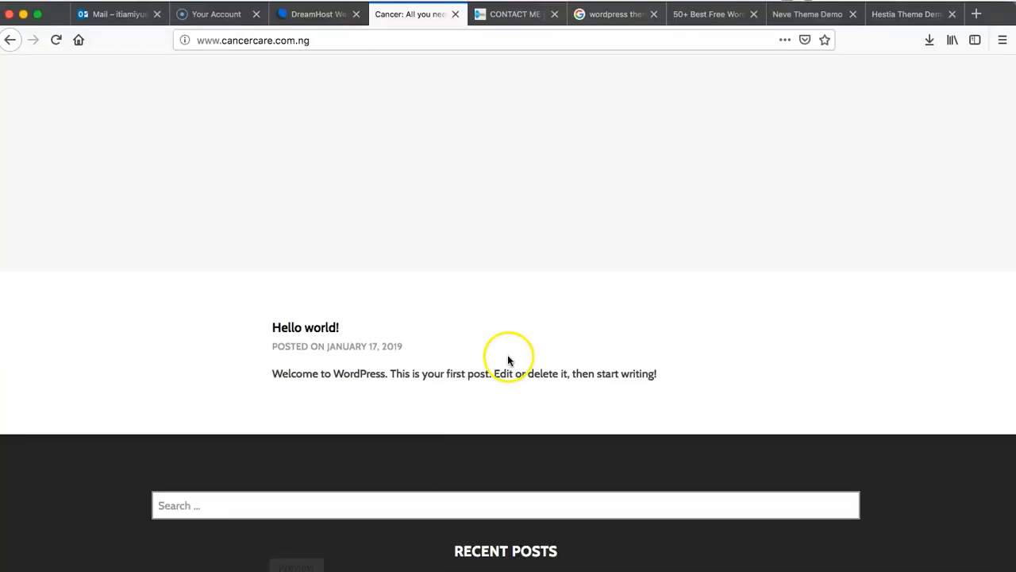
click(513, 16)
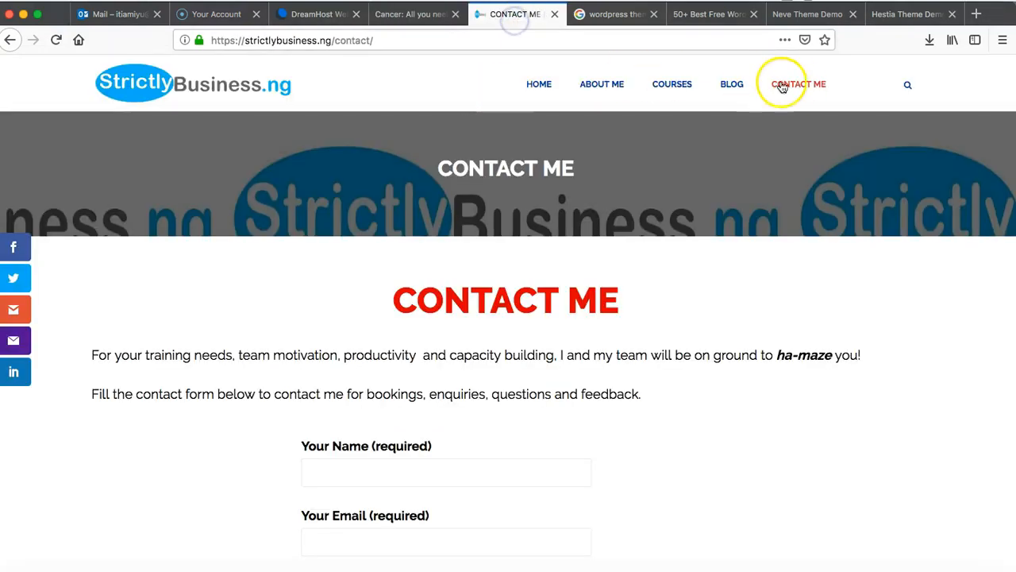
Switch to Chrome, view the New Menu form without creating a menu, and return to the Customizer's main settings
click(238, 568)
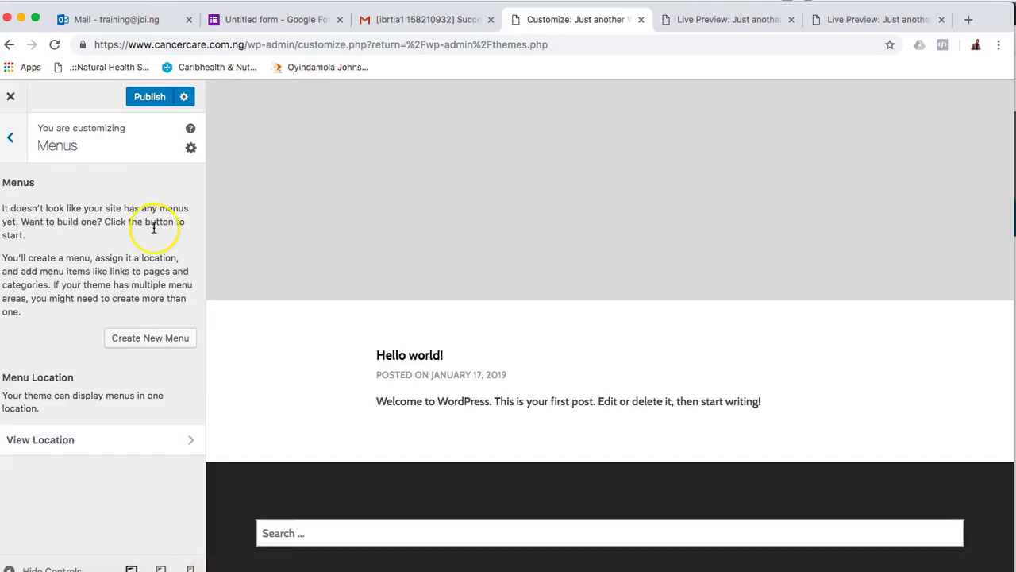
click(154, 349)
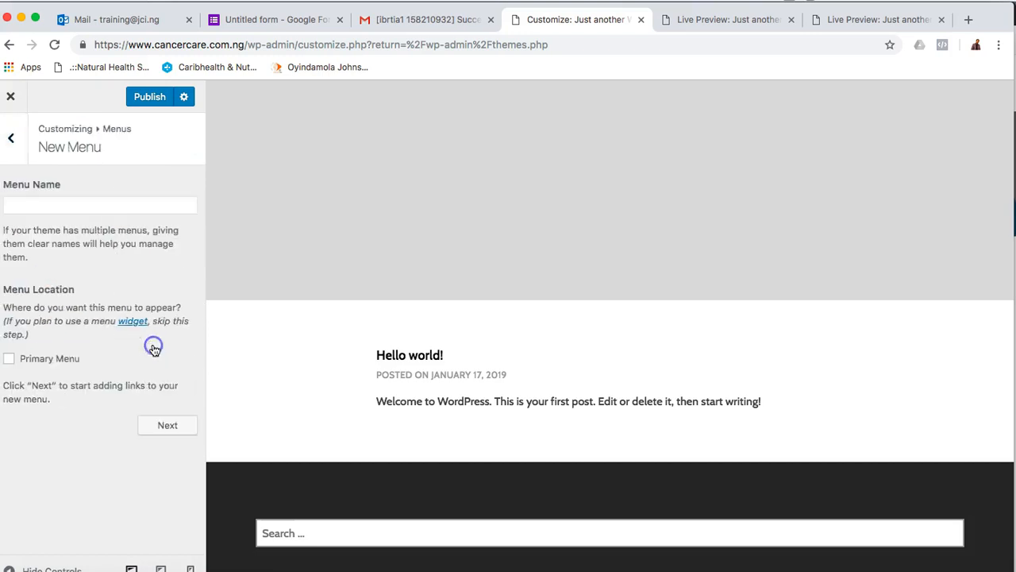
click(12, 139)
click(13, 138)
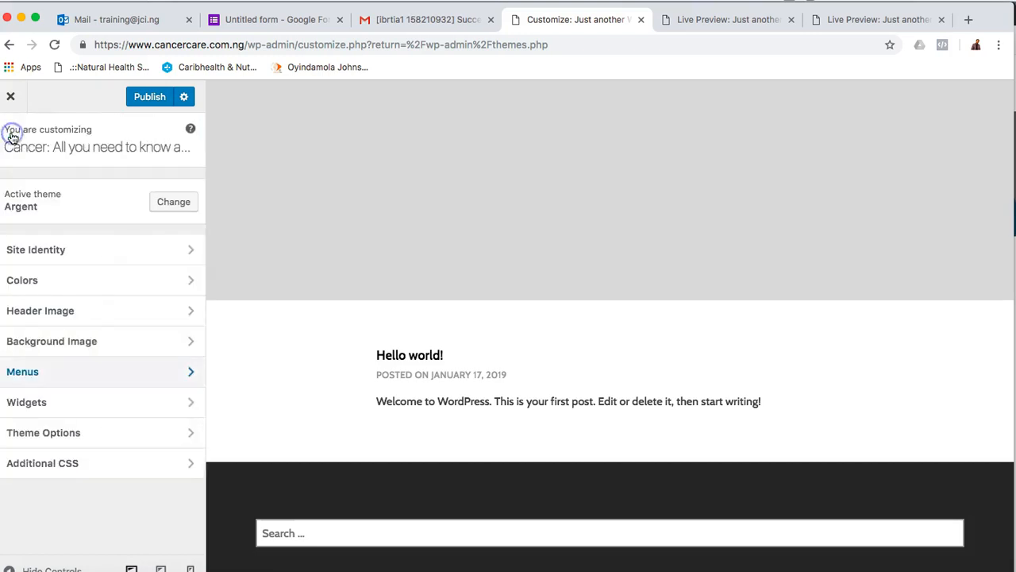
Keep the Customizer open instead of discarding the unsaved changes, and publish them
click(11, 96)
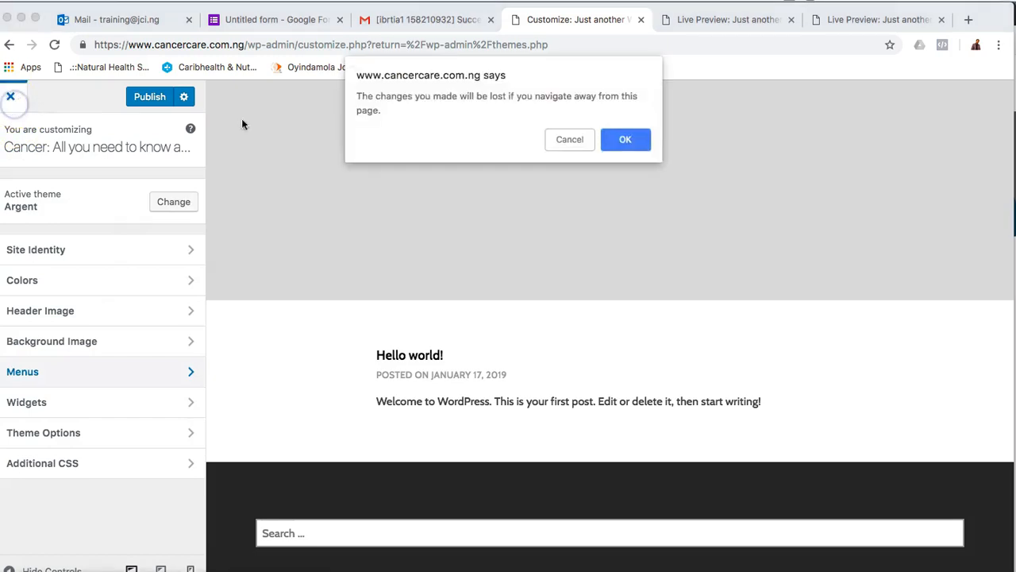
click(570, 139)
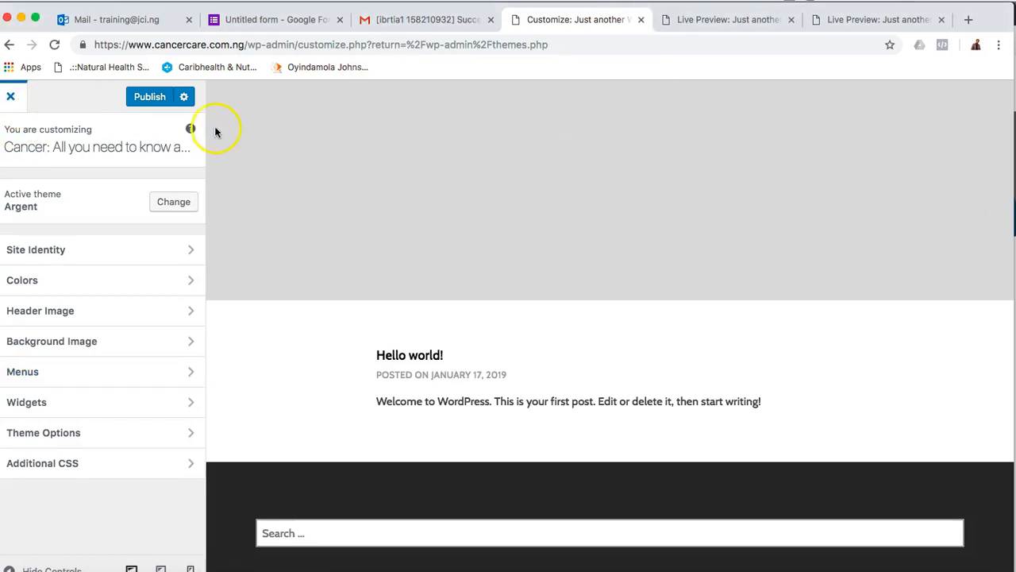
click(151, 98)
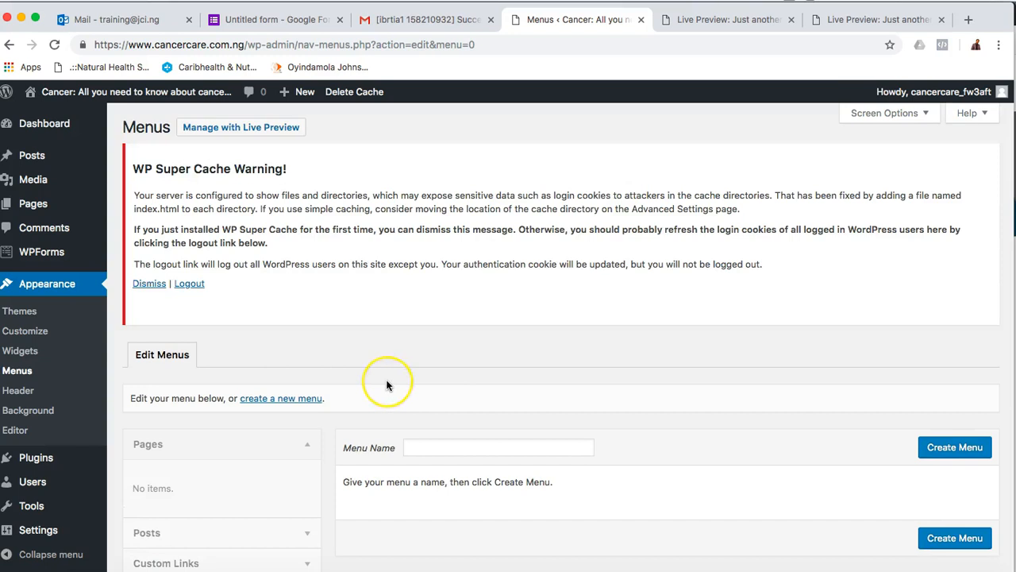
Check the Pages items available on the Edit Menus screen and start a new page
scroll(387, 383, down, 2)
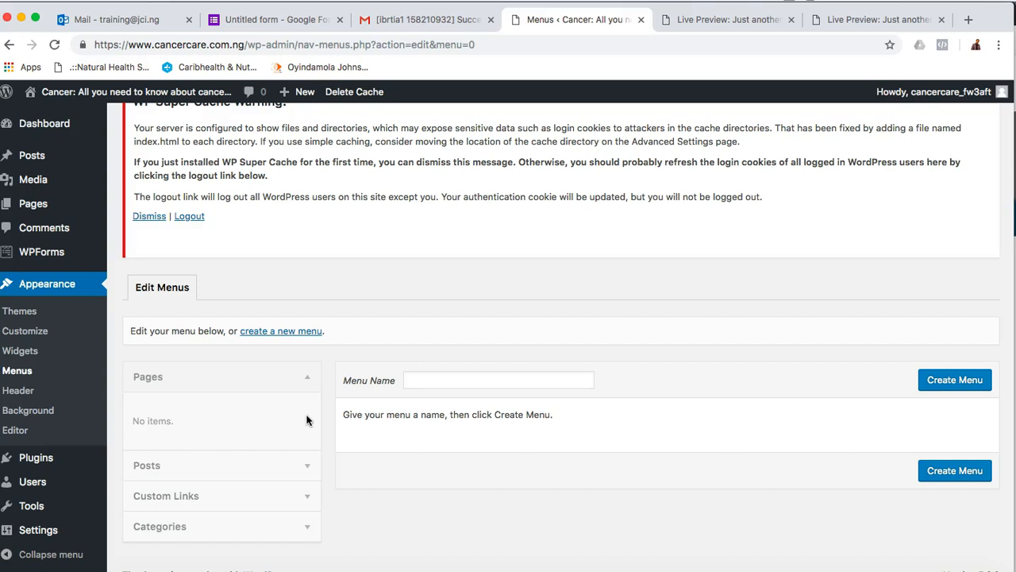
click(158, 377)
mouse_move(56, 203)
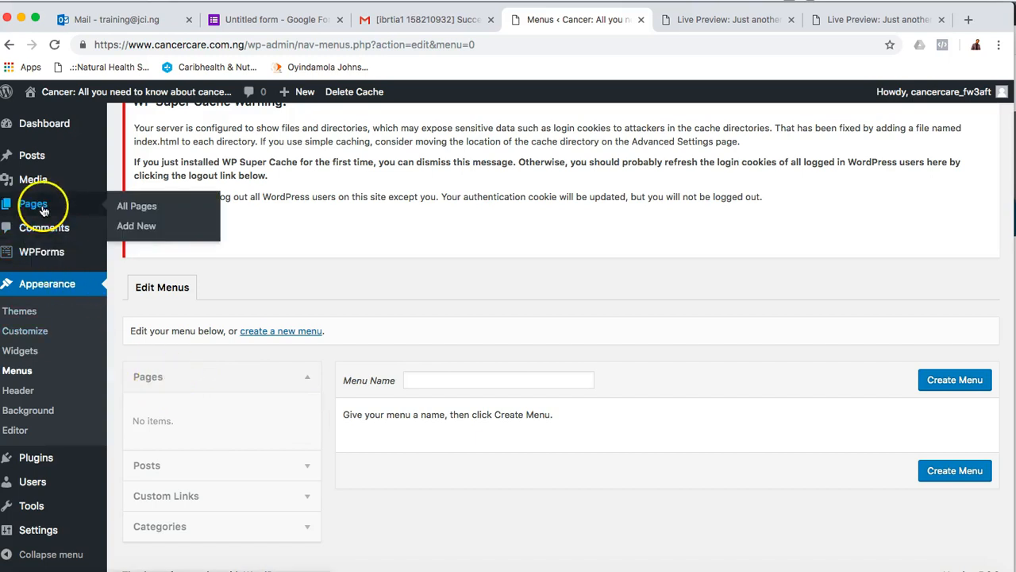
click(143, 228)
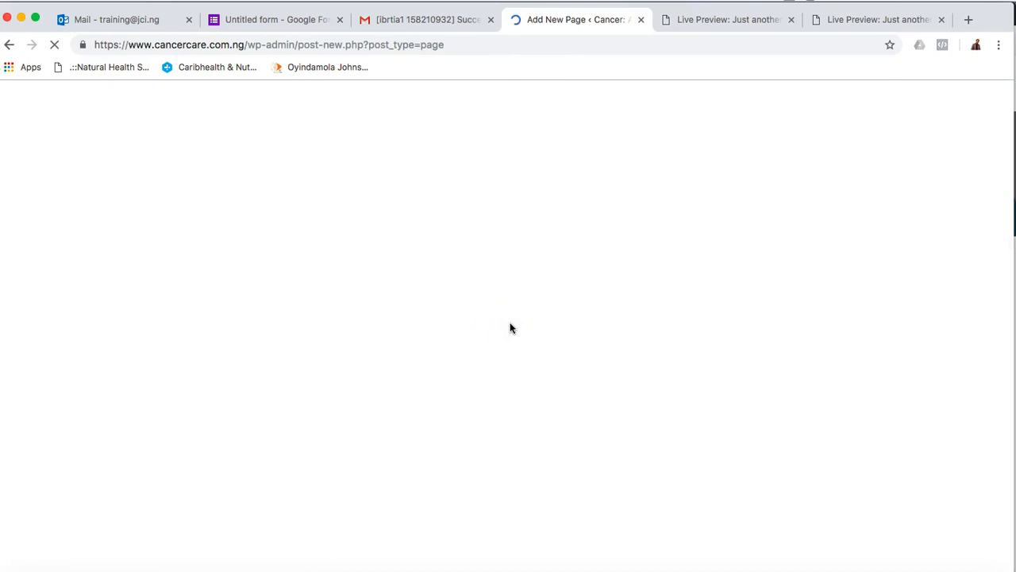
Title the page Home, publish it, and dismiss the publication notice
click(343, 216)
text(Home)
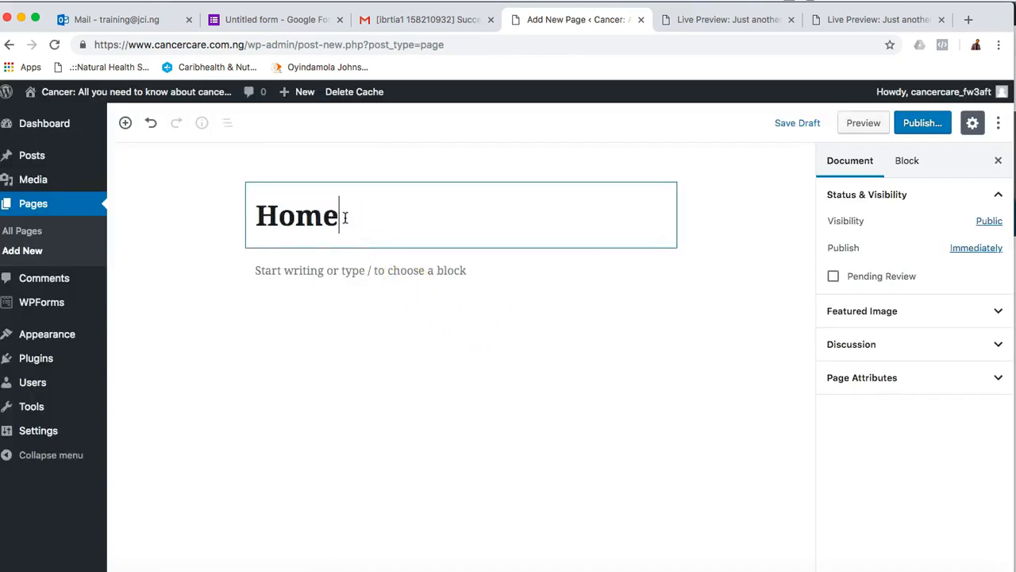
click(923, 125)
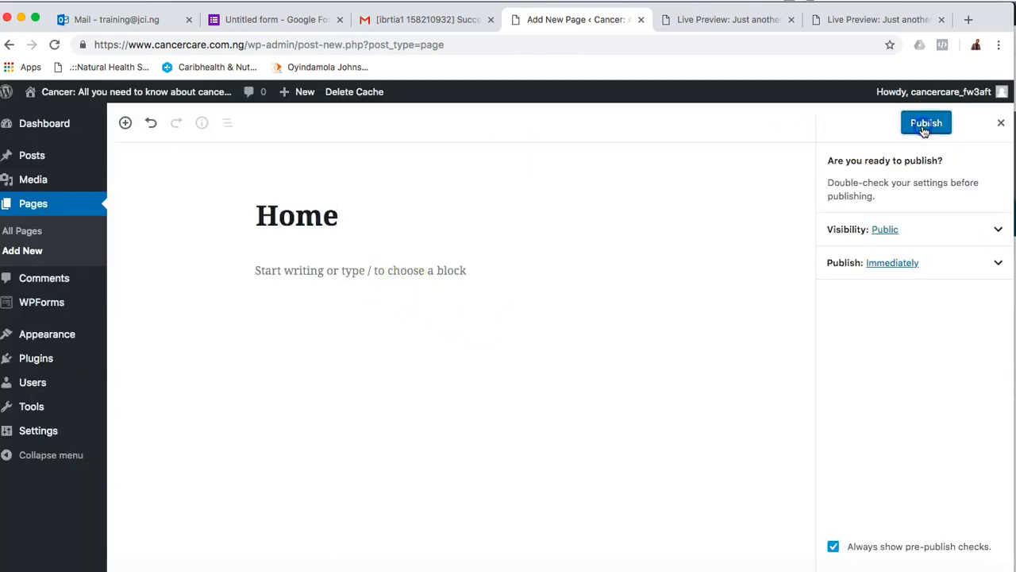
click(927, 124)
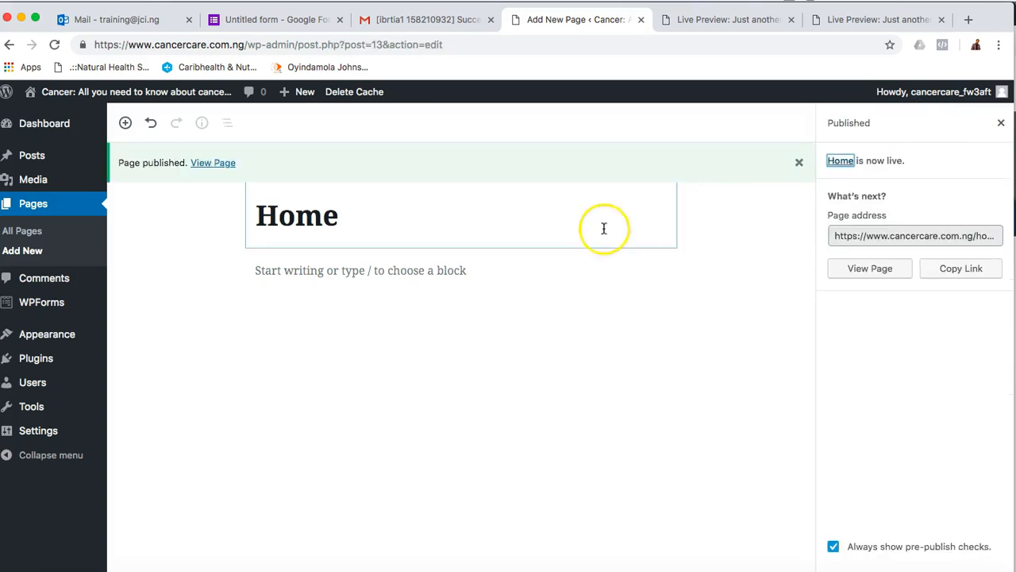
click(408, 265)
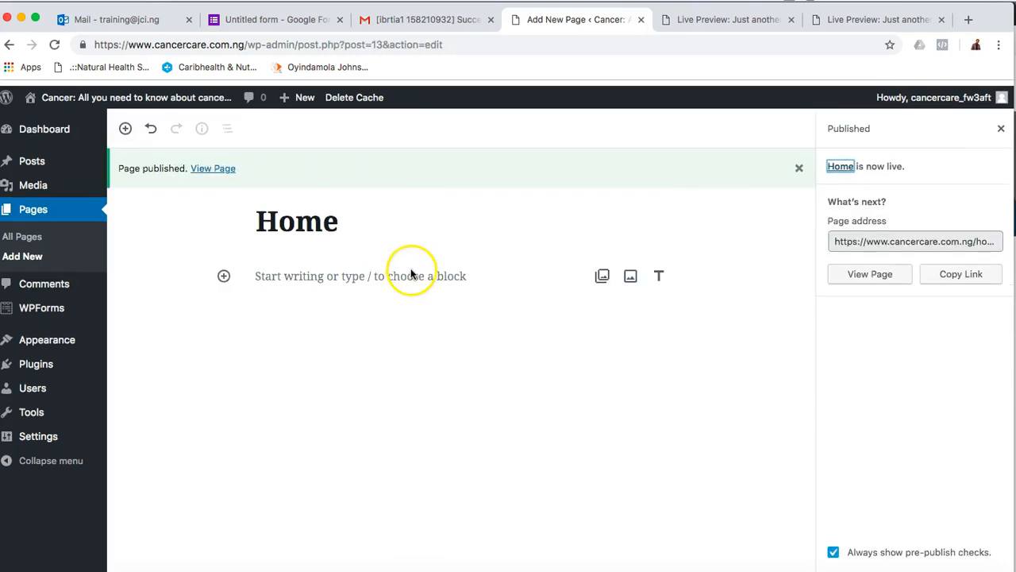
click(800, 163)
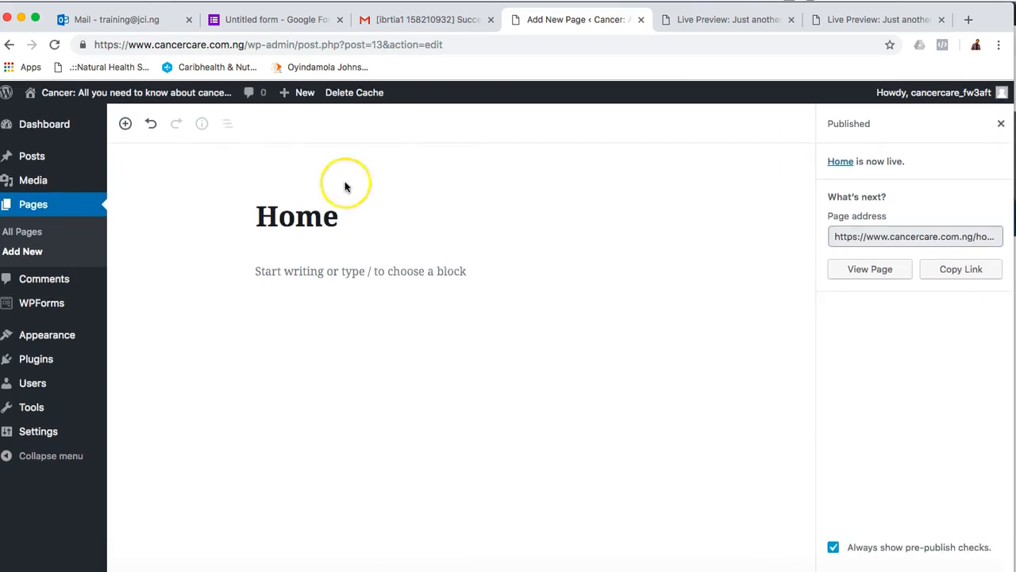
Add another new page titled "About me" and publish it
click(32, 252)
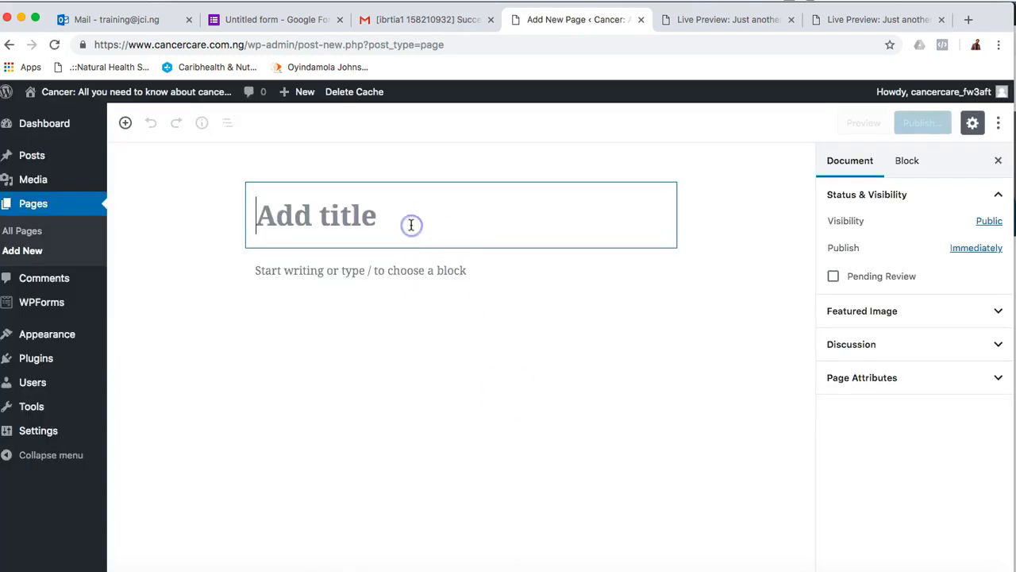
text(About me)
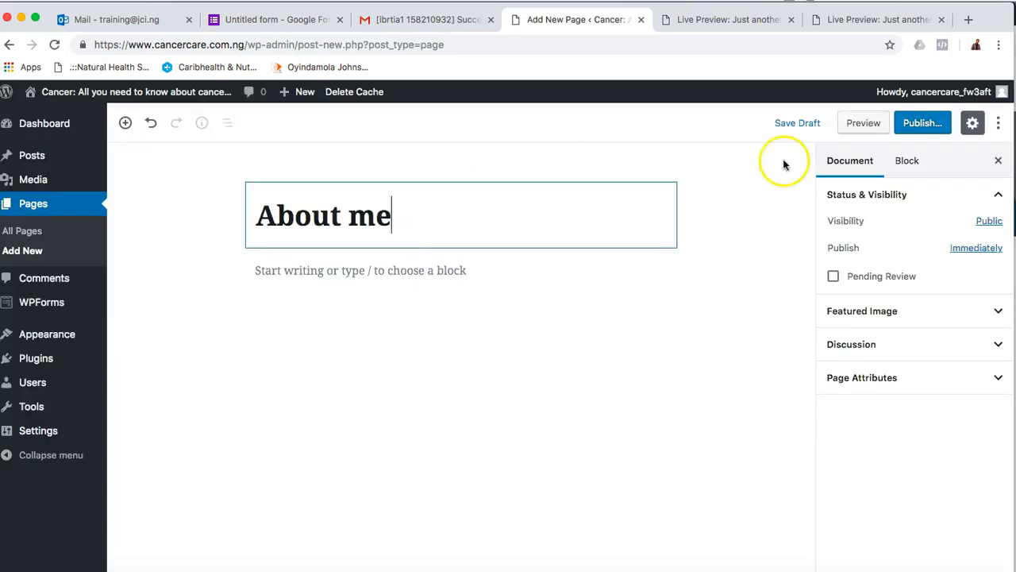
click(935, 123)
click(937, 123)
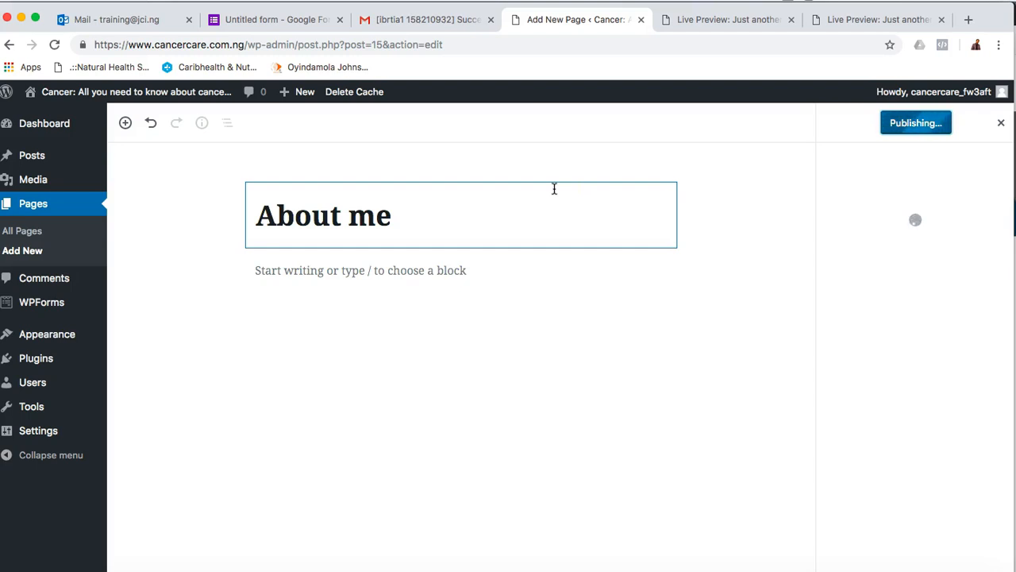
click(504, 359)
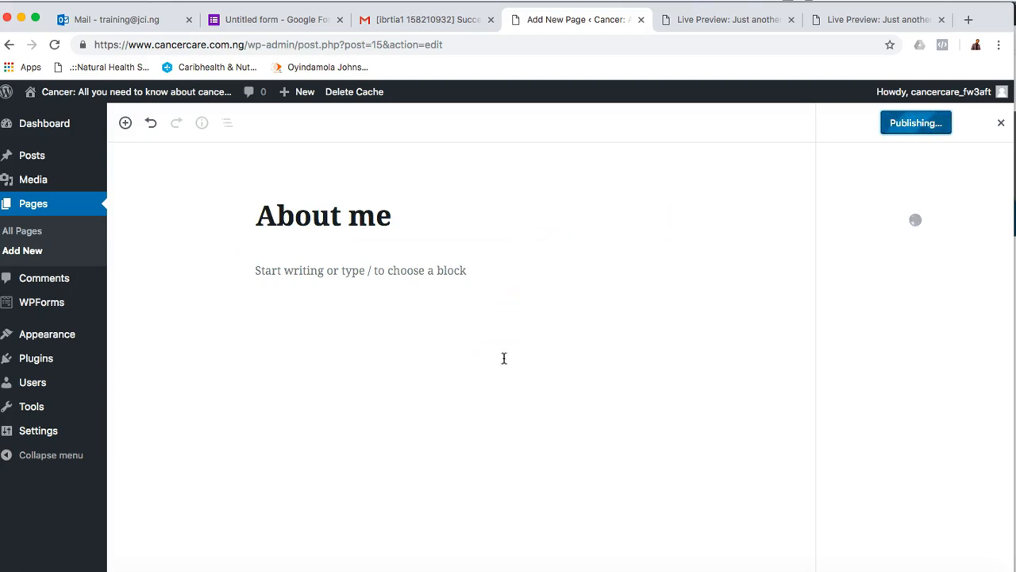
click(355, 438)
Switch to Firefox and close the WordPress themes search, free themes list, Neve demo and Hestia demo pages
click(266, 570)
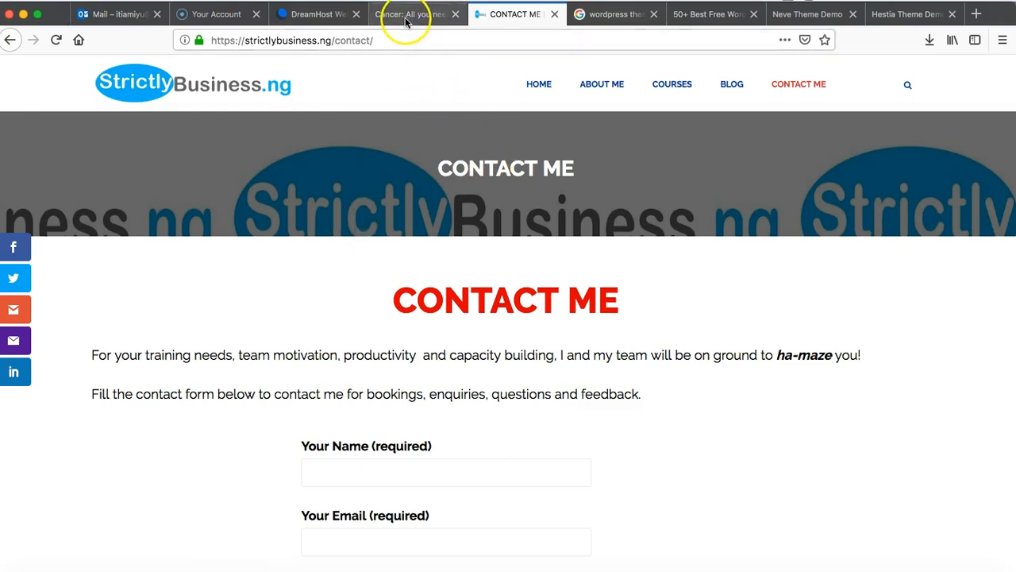
click(406, 18)
click(610, 16)
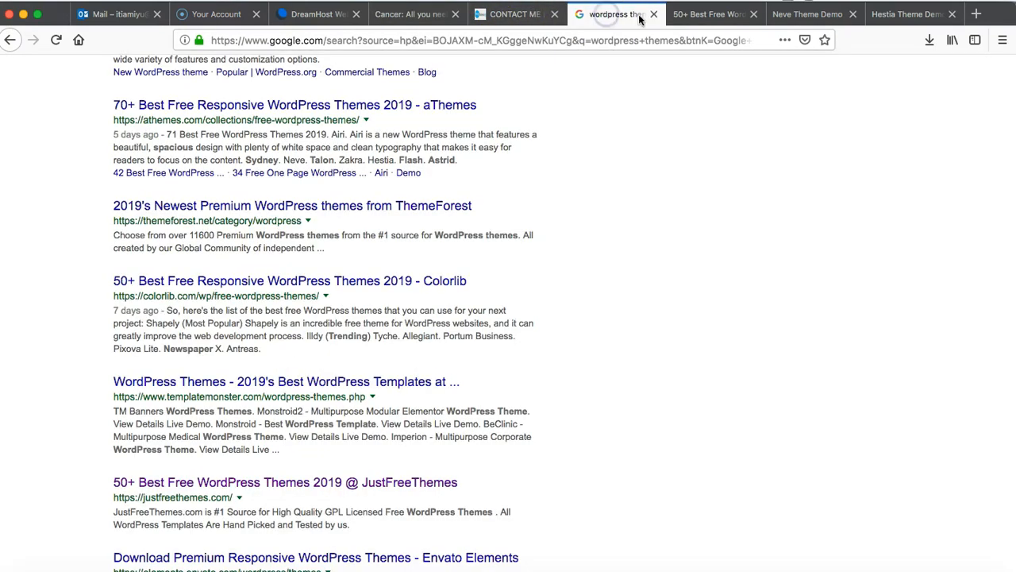
click(655, 15)
click(654, 15)
click(654, 15)
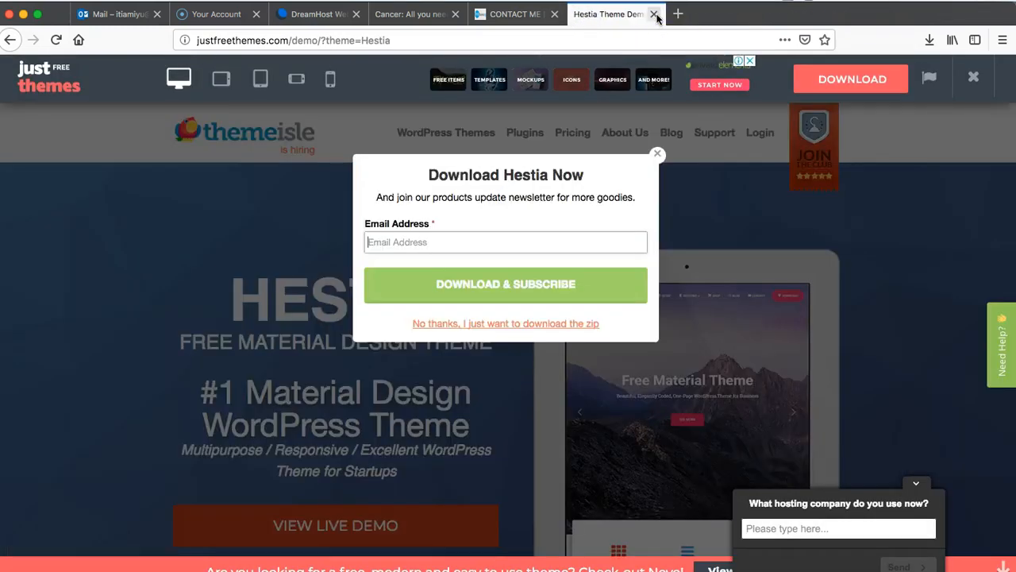
click(654, 15)
Return to the live cancercare.com.ng site and look through its home page
click(469, 17)
scroll(475, 267, down, 1)
scroll(475, 273, up, 1)
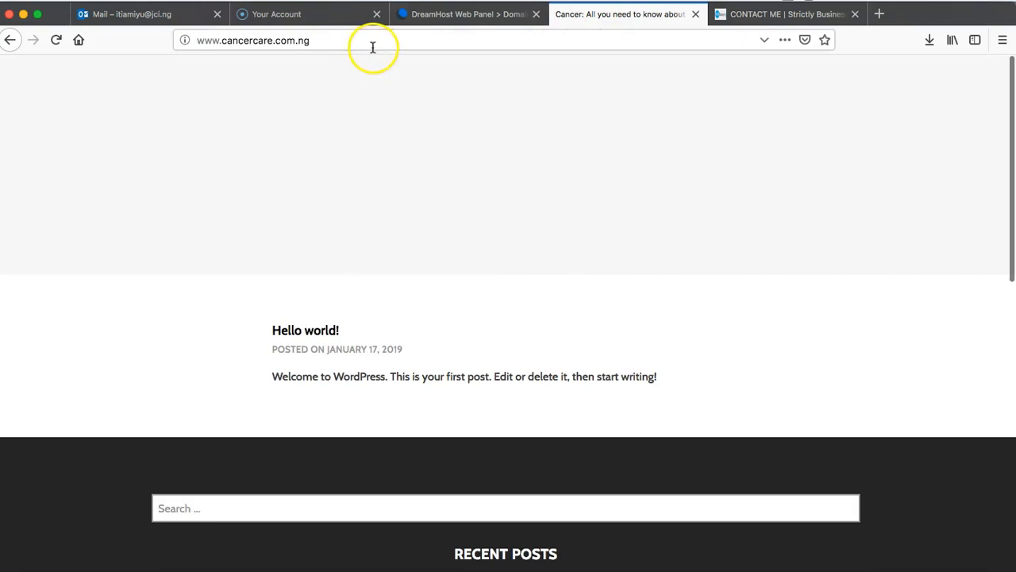
scroll(402, 304, down, 5)
scroll(402, 304, up, 5)
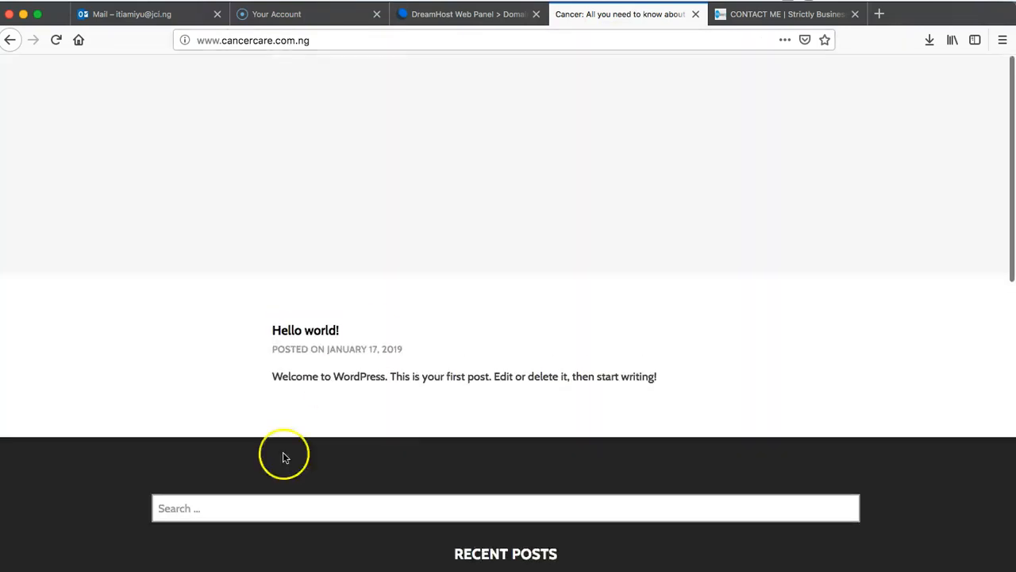
Switch to Chrome, reload the About me page editor despite unsaved changes, and display the page's permalink
click(238, 567)
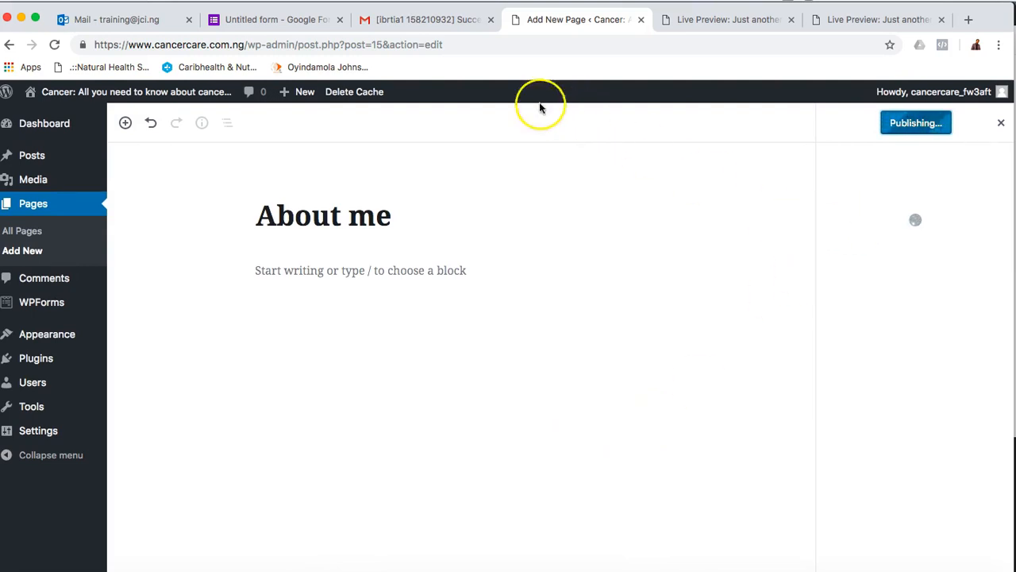
click(435, 49)
key(Return)
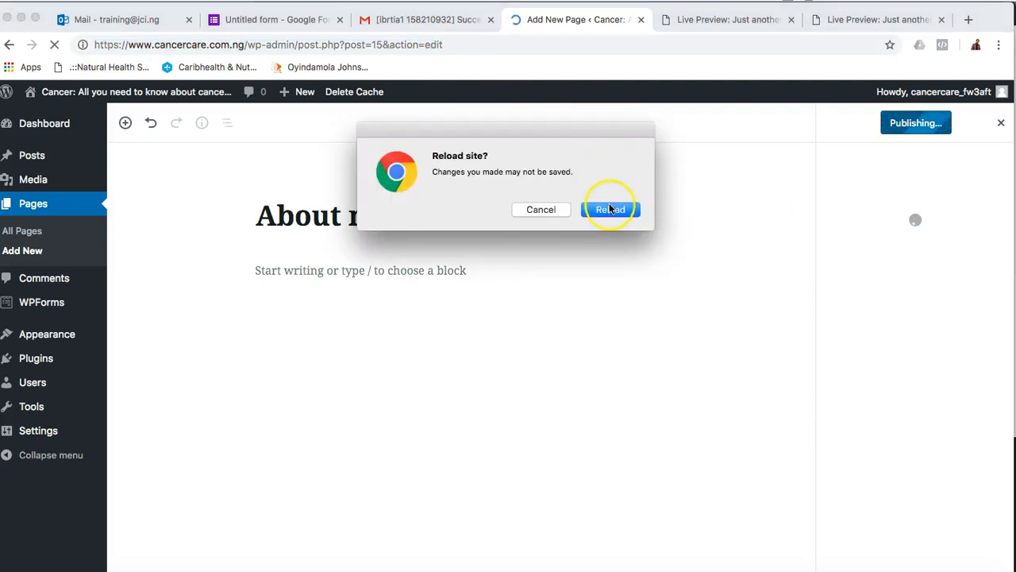
click(610, 209)
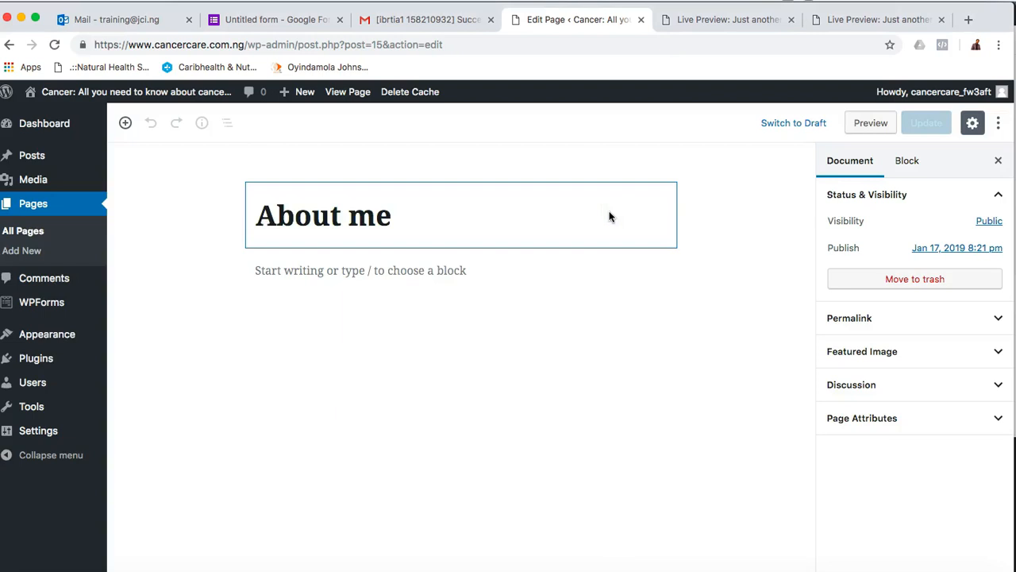
click(557, 217)
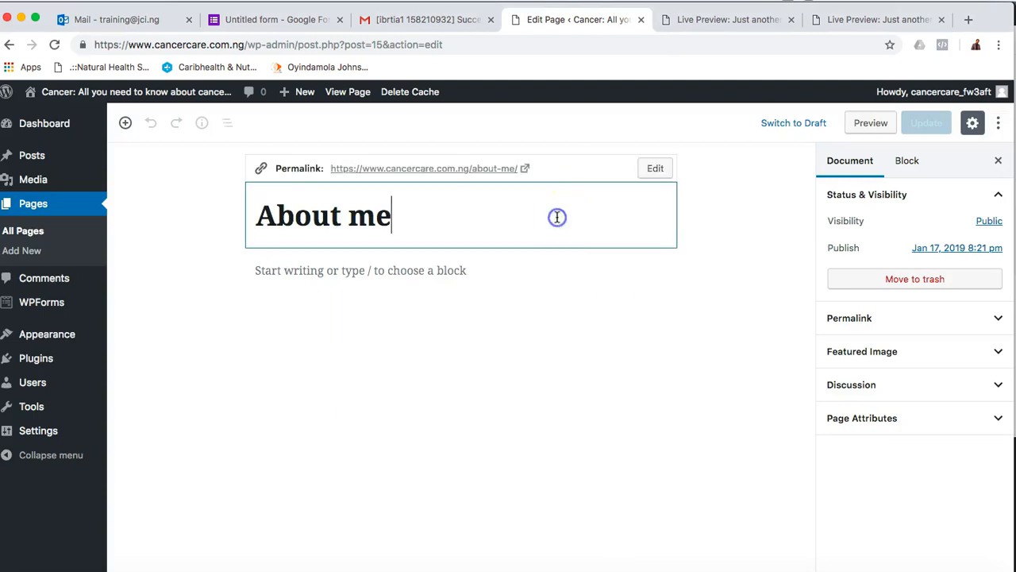
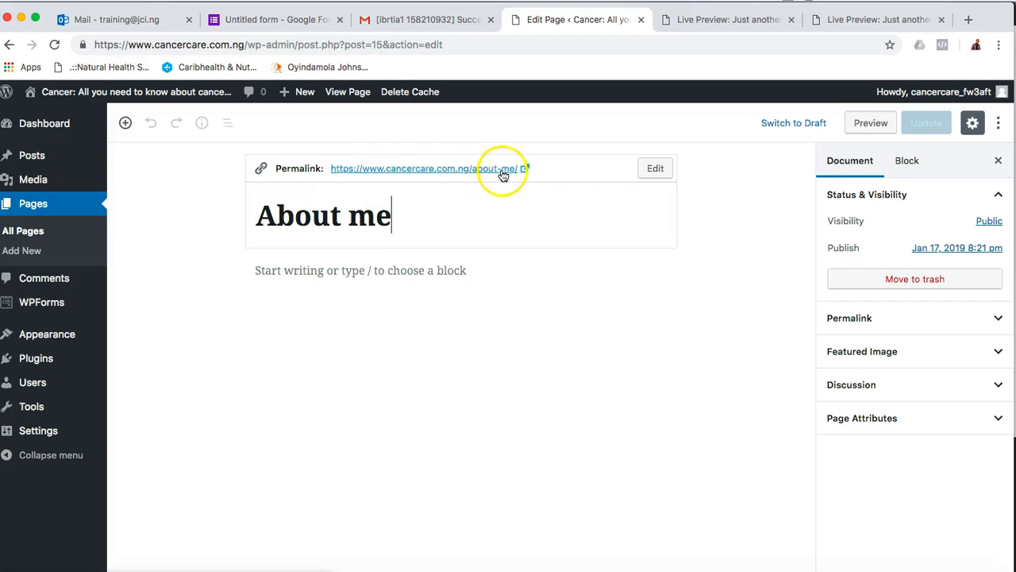
Leave the page editor without saving, set the site's permalink structure to Post name, and save the change
click(469, 379)
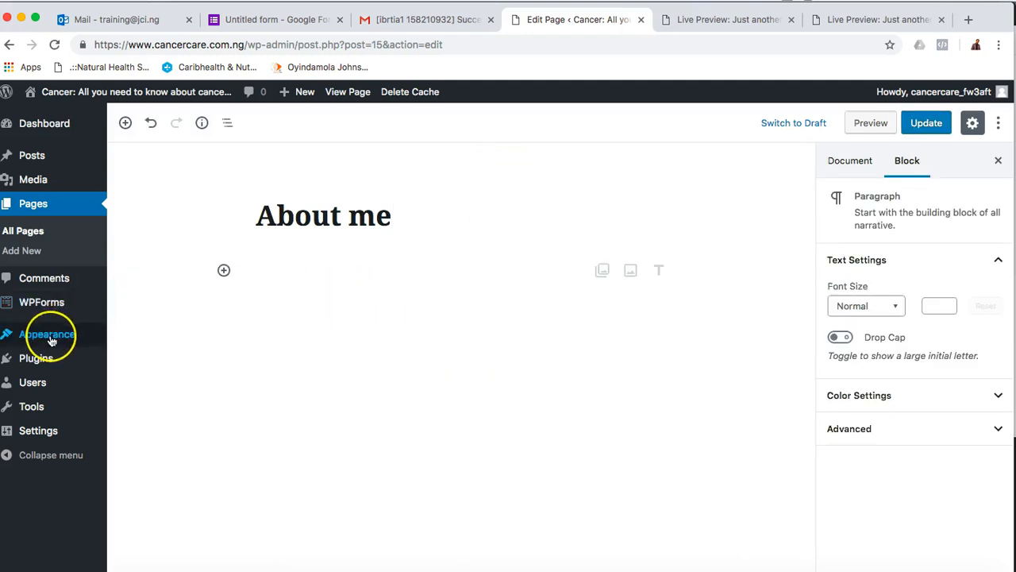
mouse_move(50, 340)
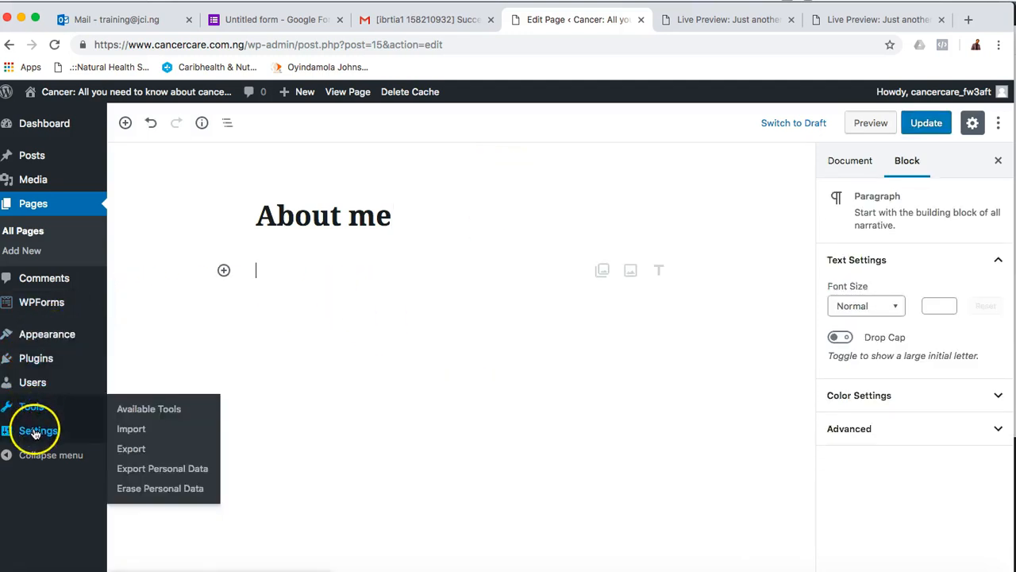
mouse_move(23, 428)
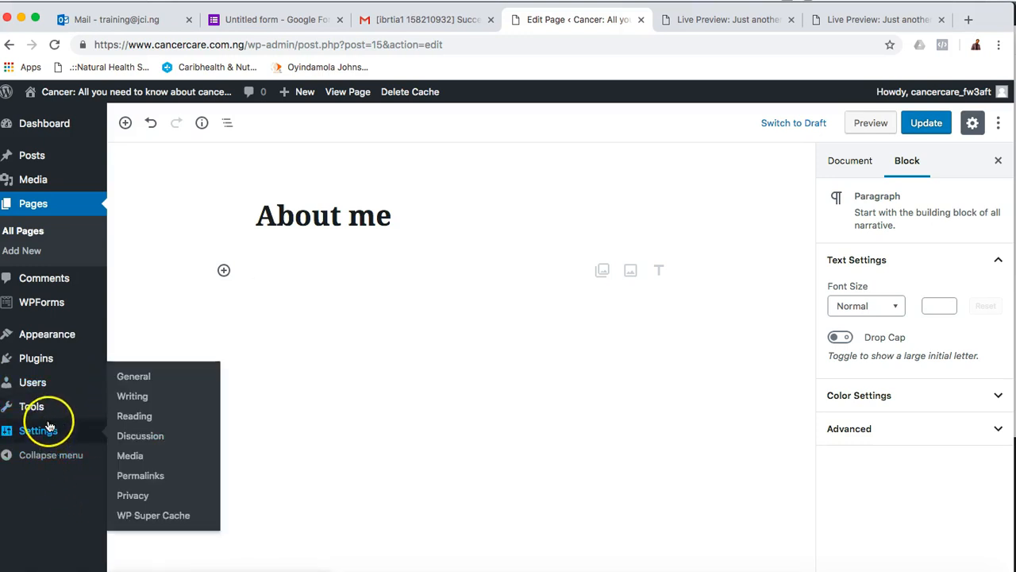
click(140, 475)
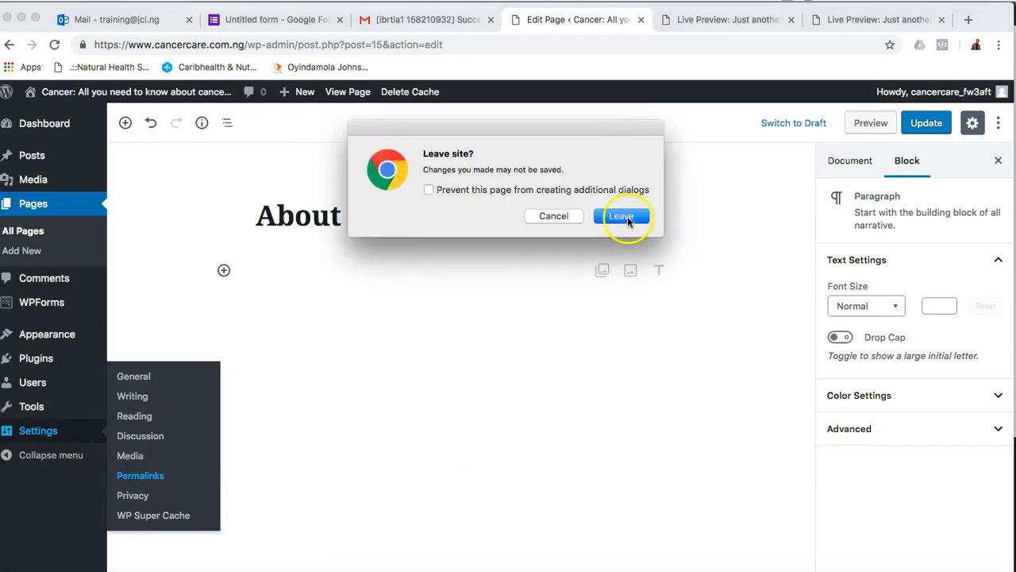
click(624, 217)
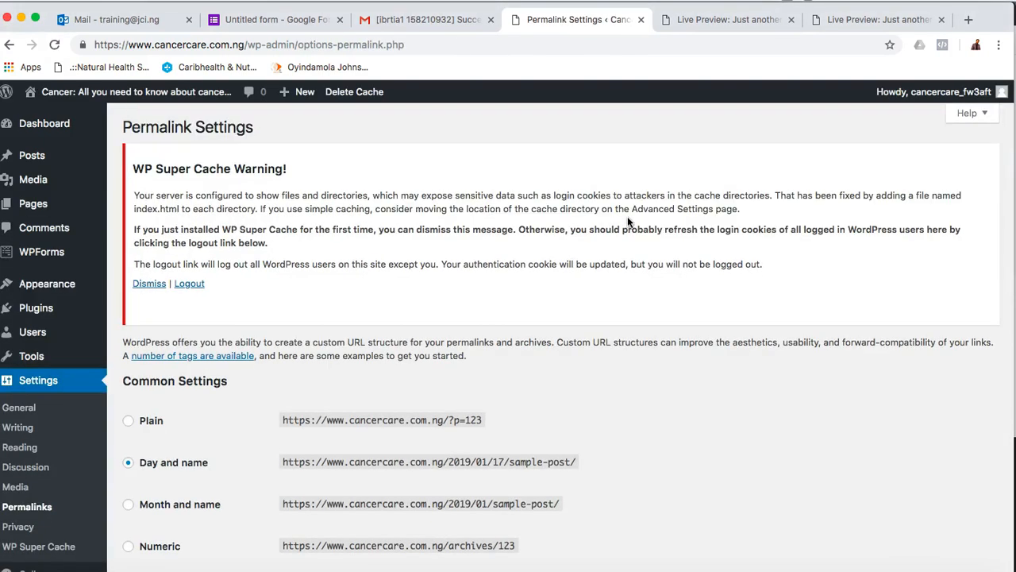
scroll(627, 216, down, 4)
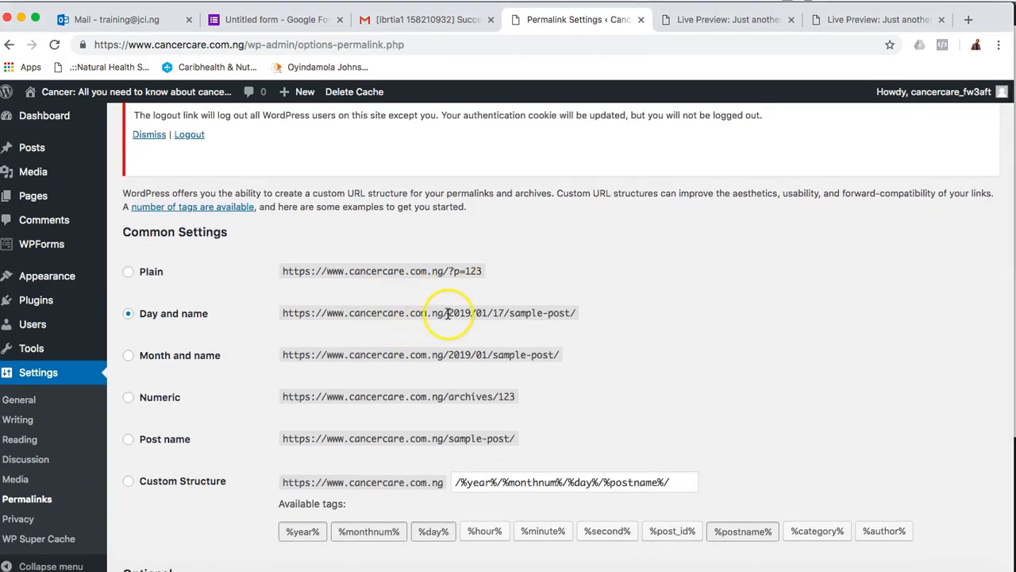
click(129, 442)
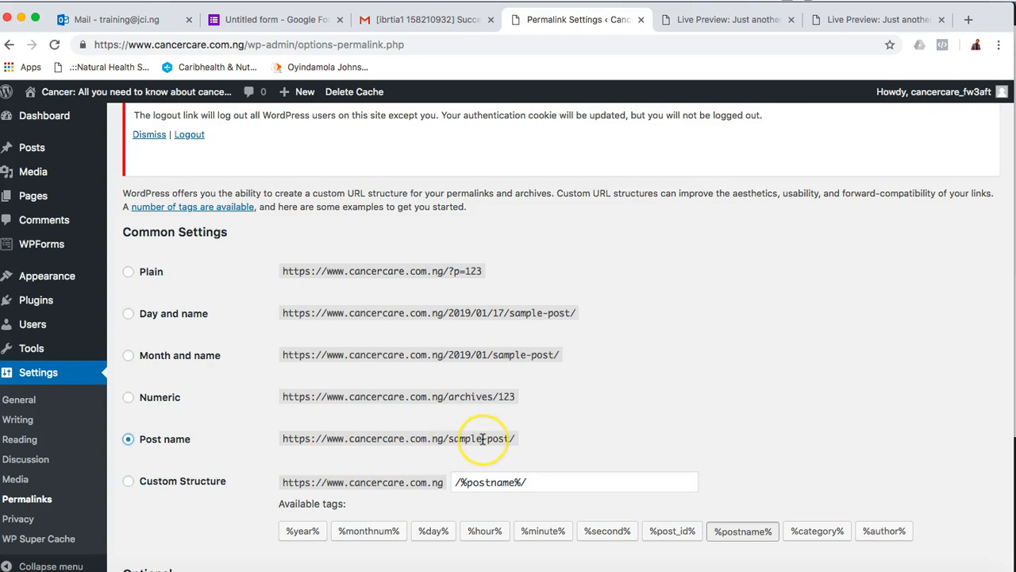
scroll(579, 429, down, 5)
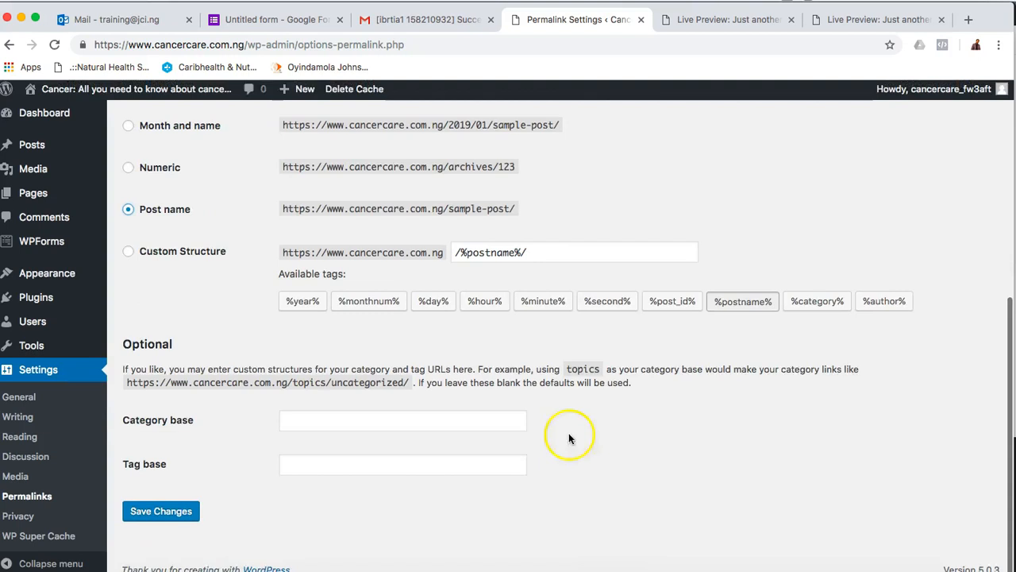
click(161, 515)
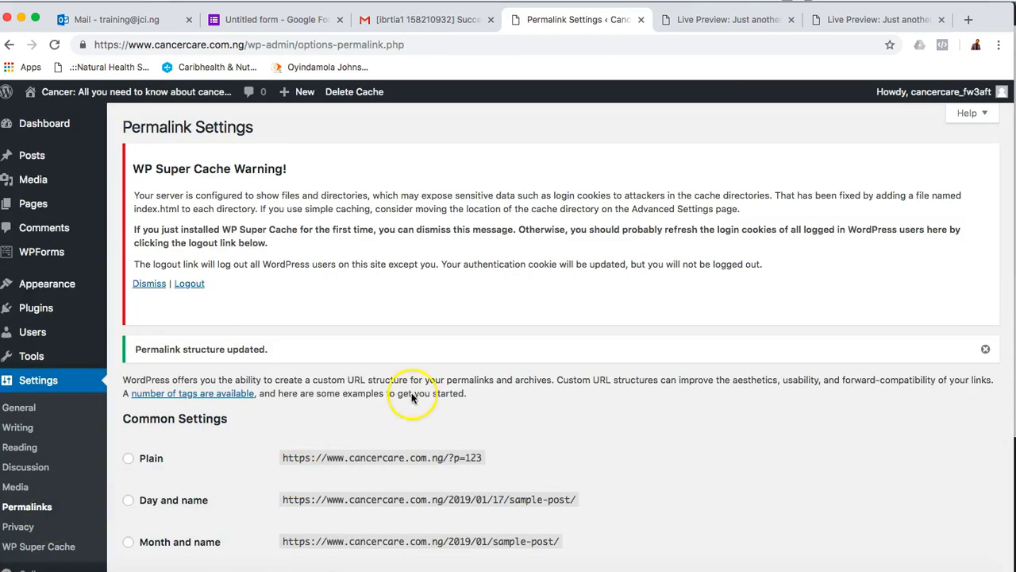
Add a new page titled "Contact me" and publish it
mouse_move(31, 201)
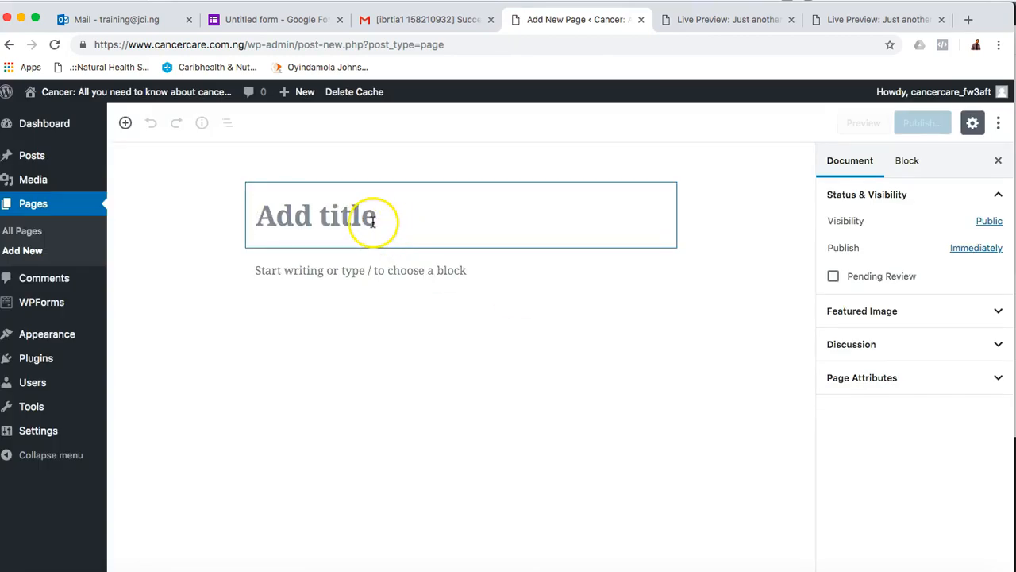
text(Contact me)
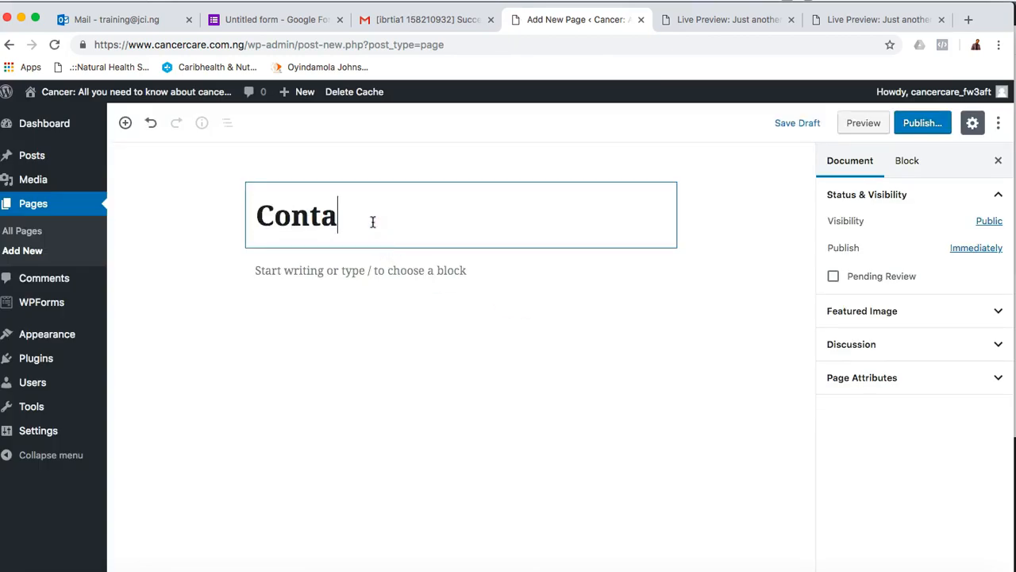
click(921, 122)
click(928, 123)
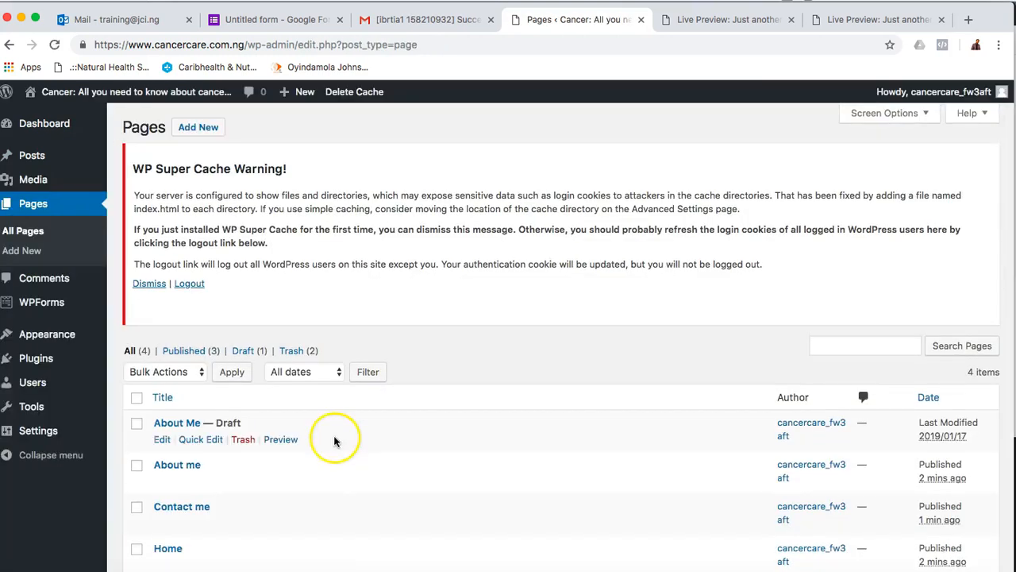
Trash the "About Me" draft in the pages list and permanently delete all pages in the Trash
scroll(262, 467, down, 3)
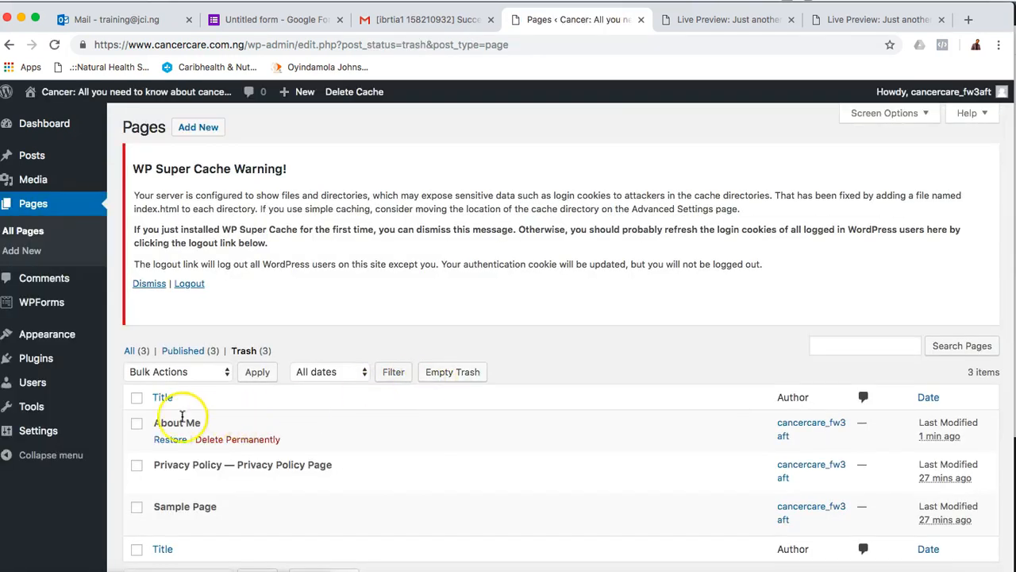
click(136, 398)
scroll(268, 398, down, 2)
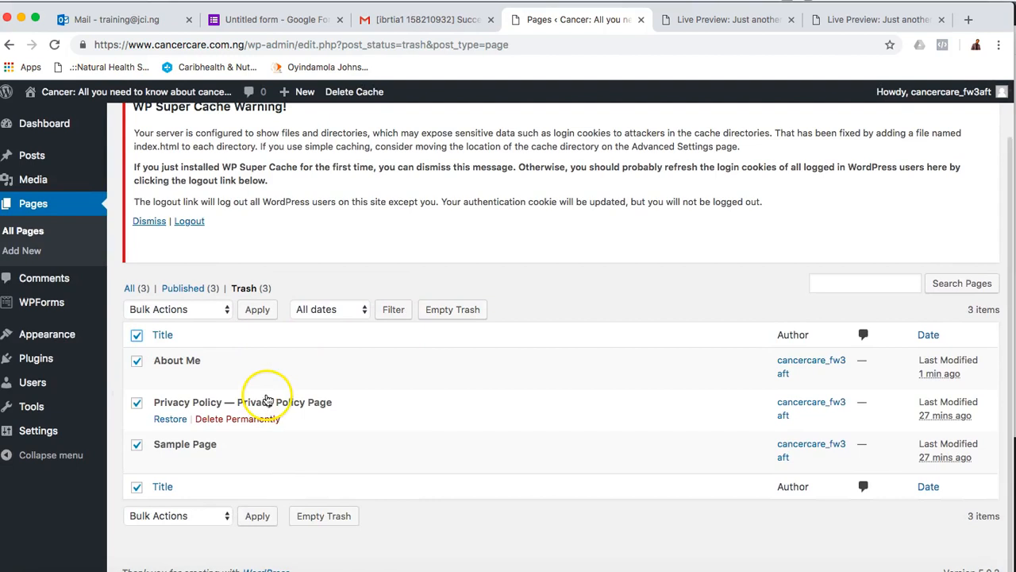
click(324, 516)
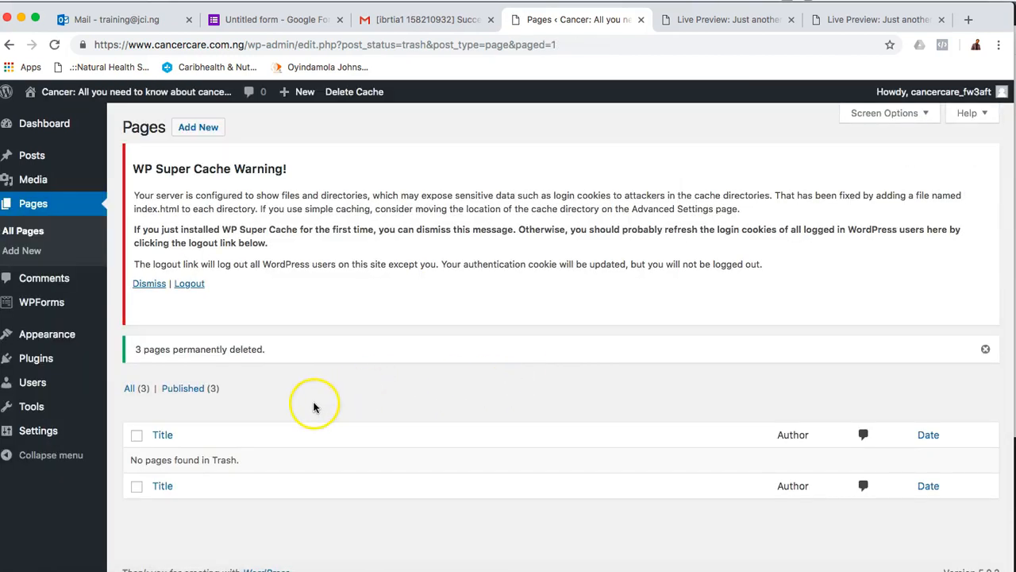
click(191, 390)
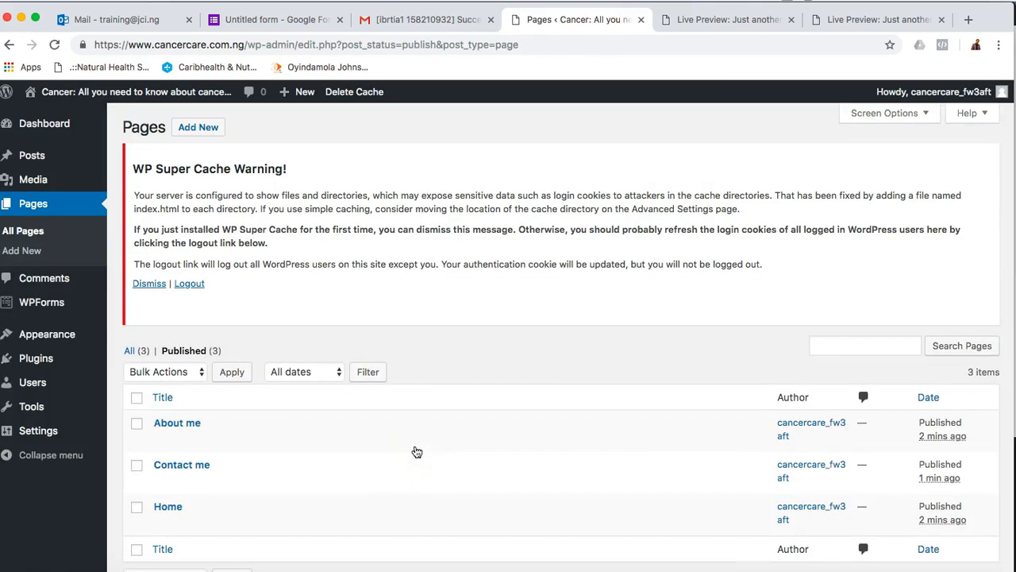
click(189, 423)
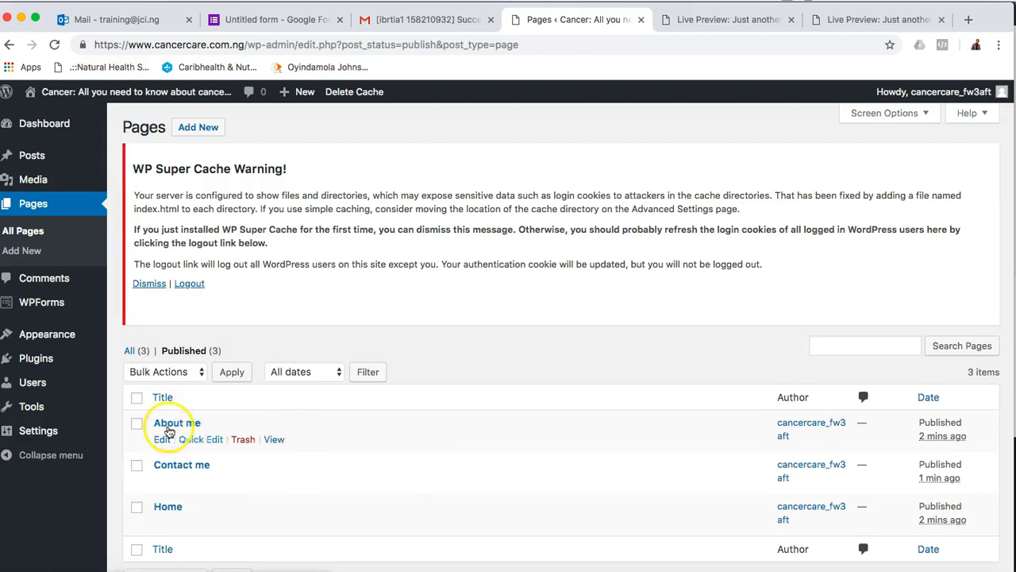
Add a new page titled "My books", publish it, and check the list of all pages
scroll(243, 443, down, 2)
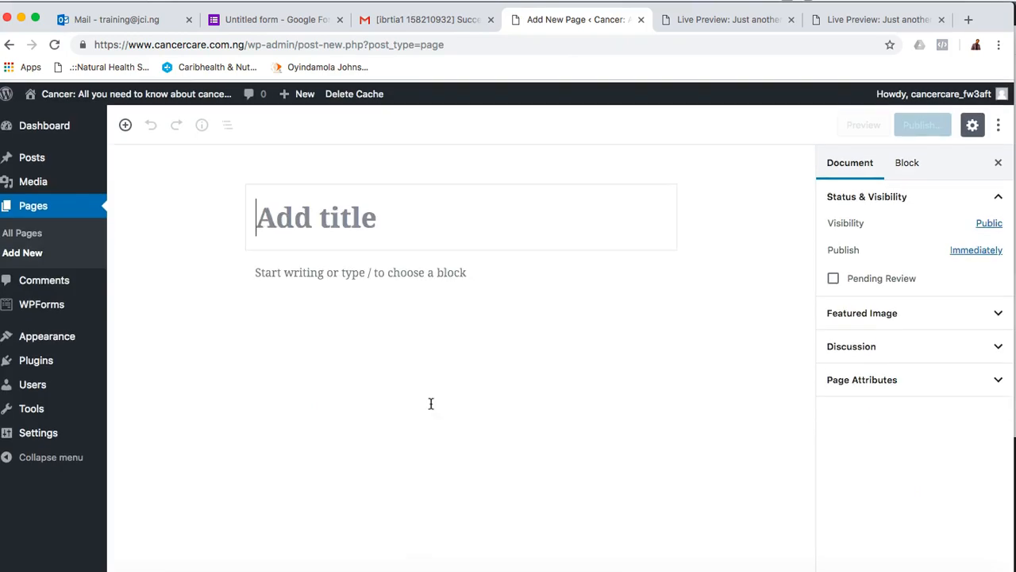
click(362, 225)
text(My books)
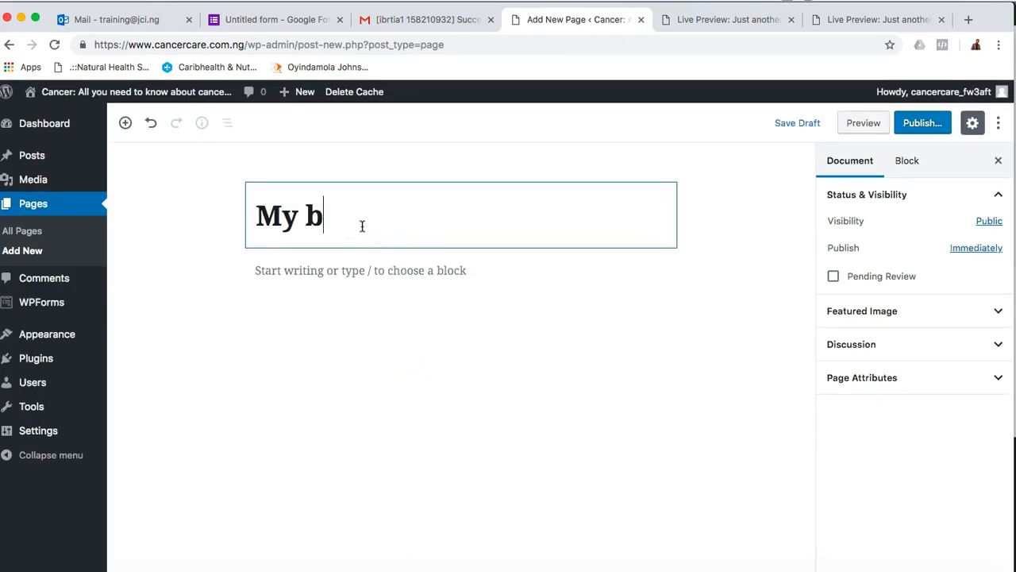
click(929, 123)
click(927, 126)
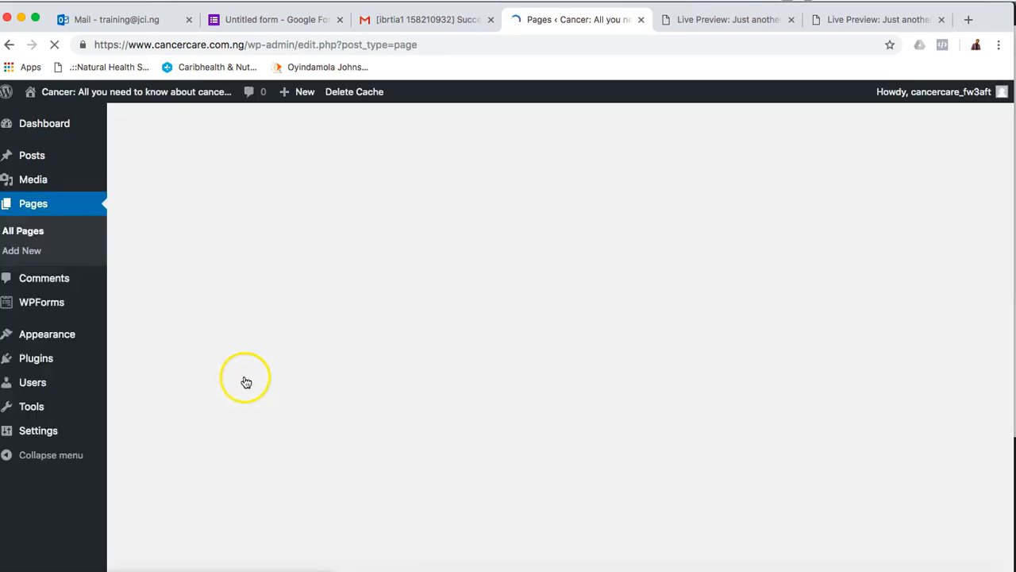
scroll(282, 402, down, 3)
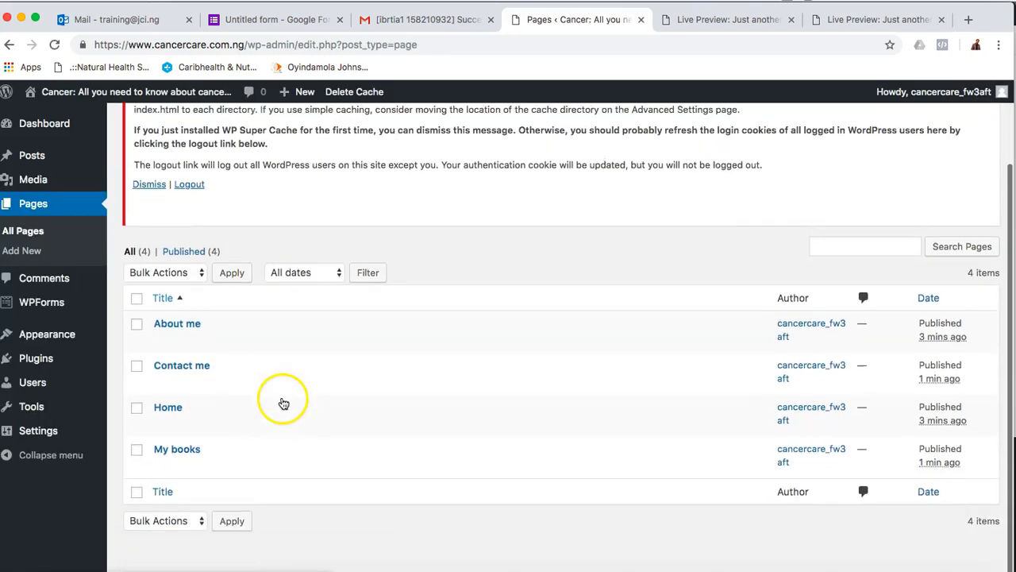
Switch to Firefox, reload the live cancercare.com.ng home page, and look through its navigation and content
click(266, 571)
scroll(474, 381, down, 9)
scroll(474, 381, up, 9)
click(55, 40)
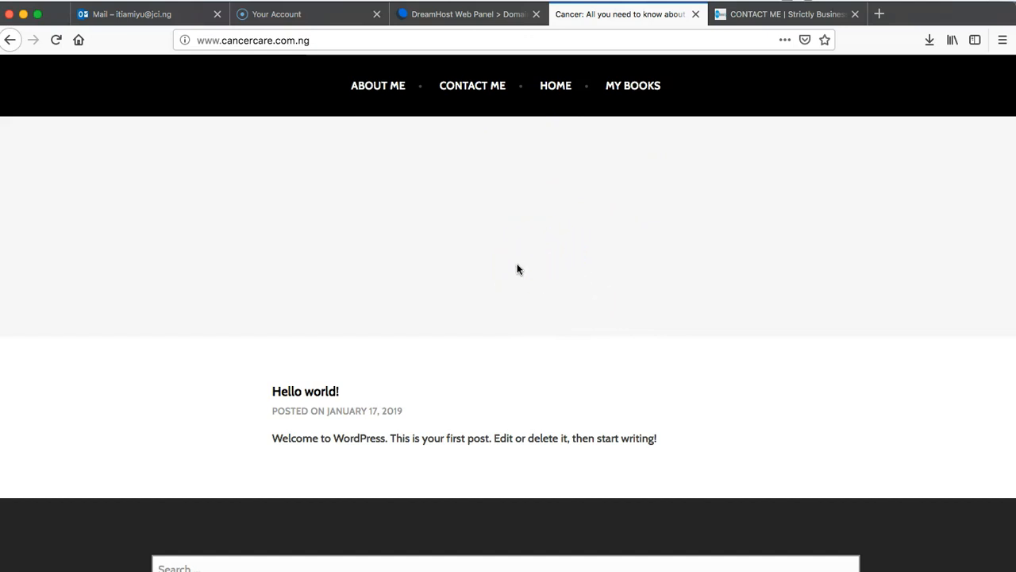
scroll(517, 269, down, 10)
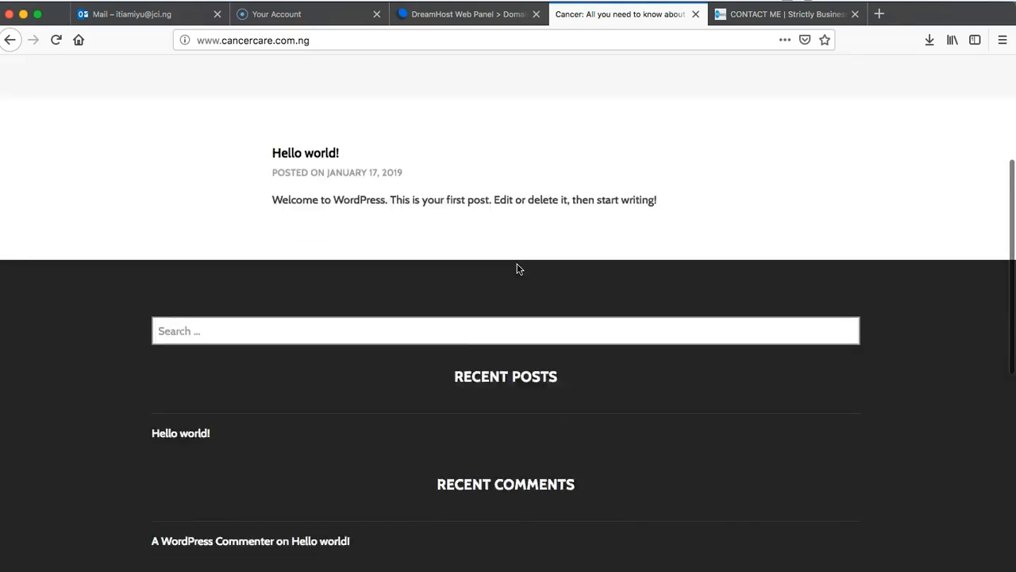
scroll(517, 269, up, 10)
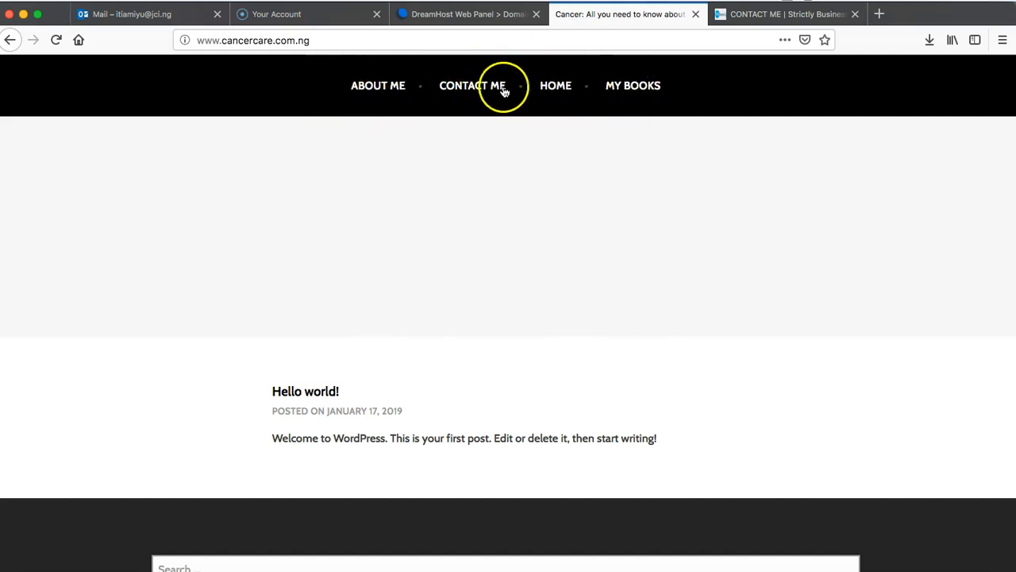
Switch to Chrome and remove the duplicate Home page item from the default menu structure, keeping the Home custom link
click(238, 568)
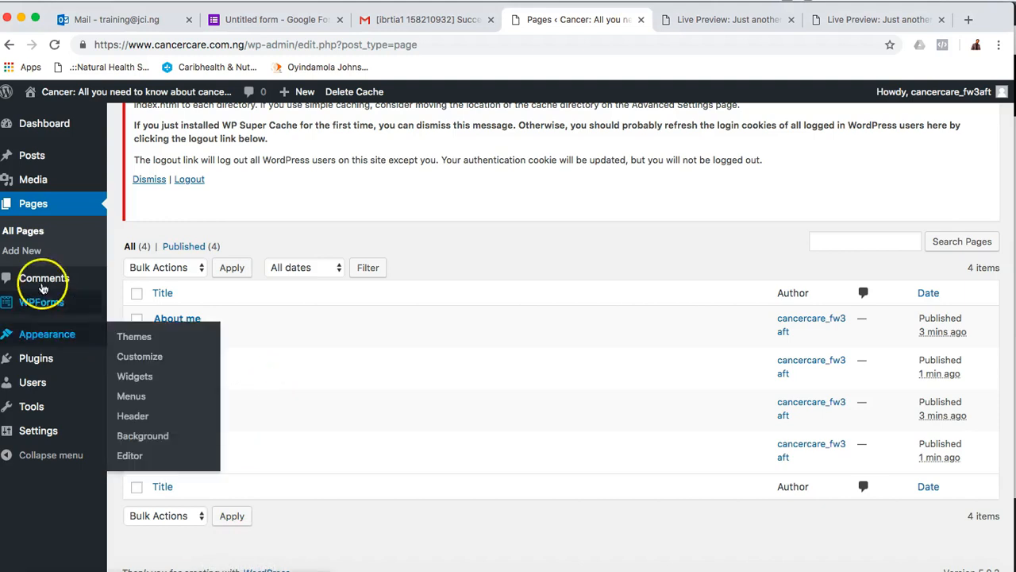
mouse_move(46, 335)
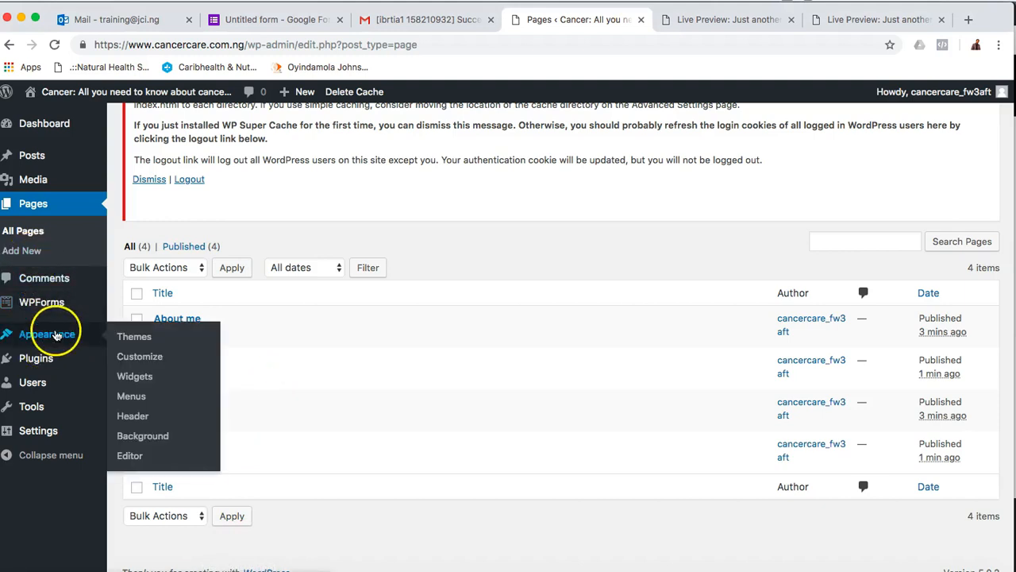
click(132, 396)
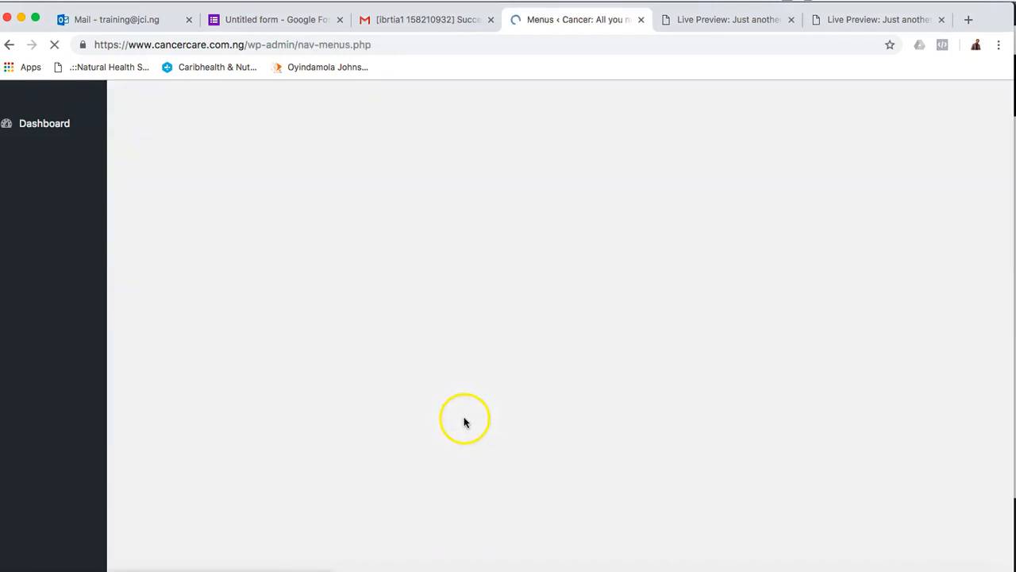
scroll(402, 389, down, 5)
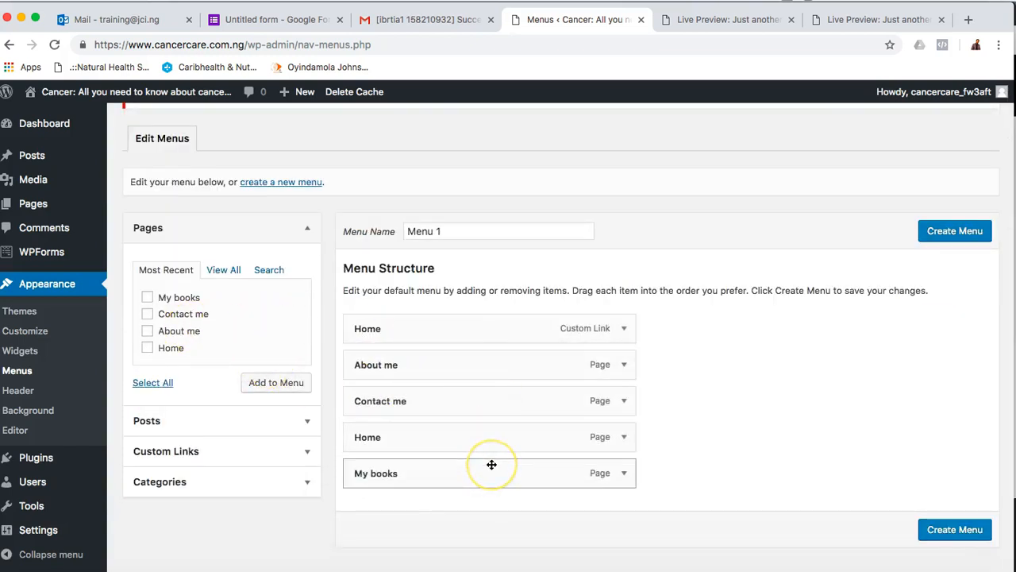
scroll(492, 464, down, 1)
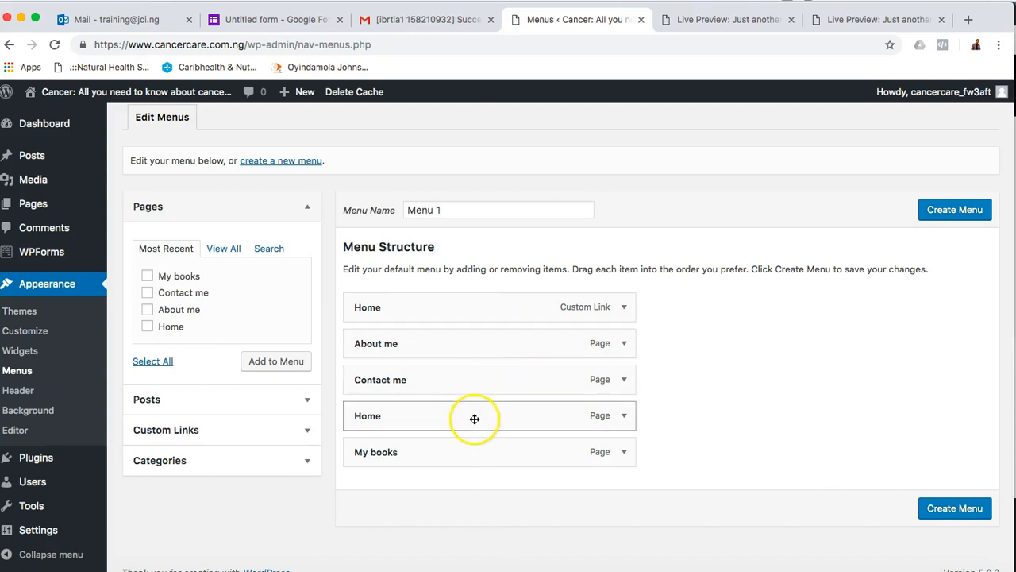
click(624, 415)
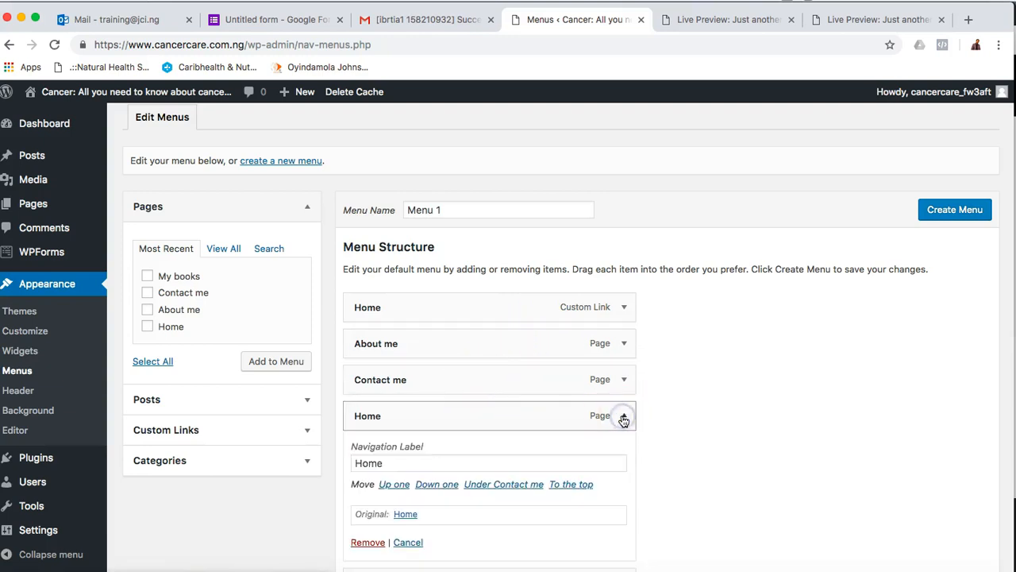
scroll(522, 447, down, 2)
click(370, 508)
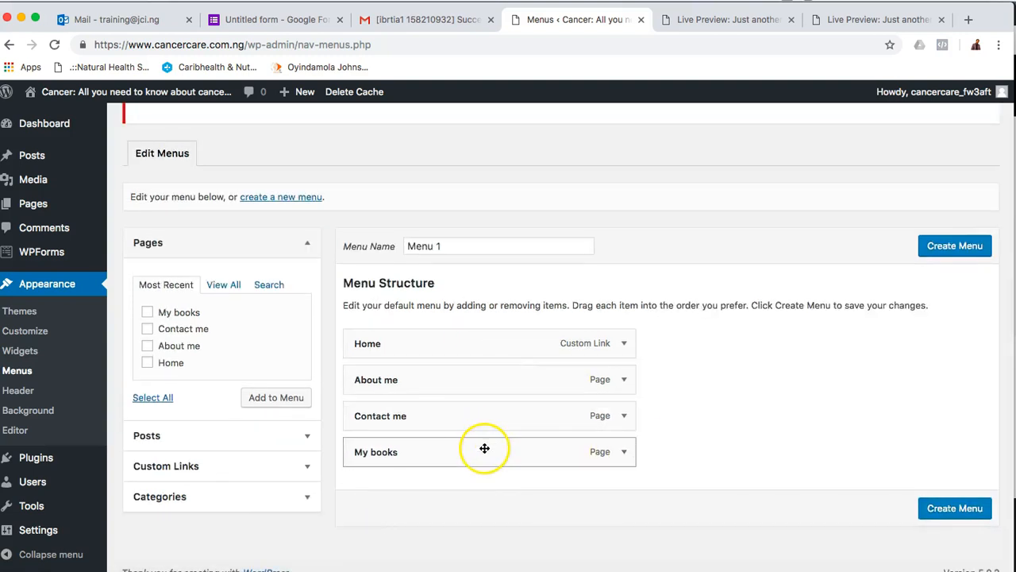
Name the menu "Main Menu" and create it
triple_click(471, 243)
text(Main me)
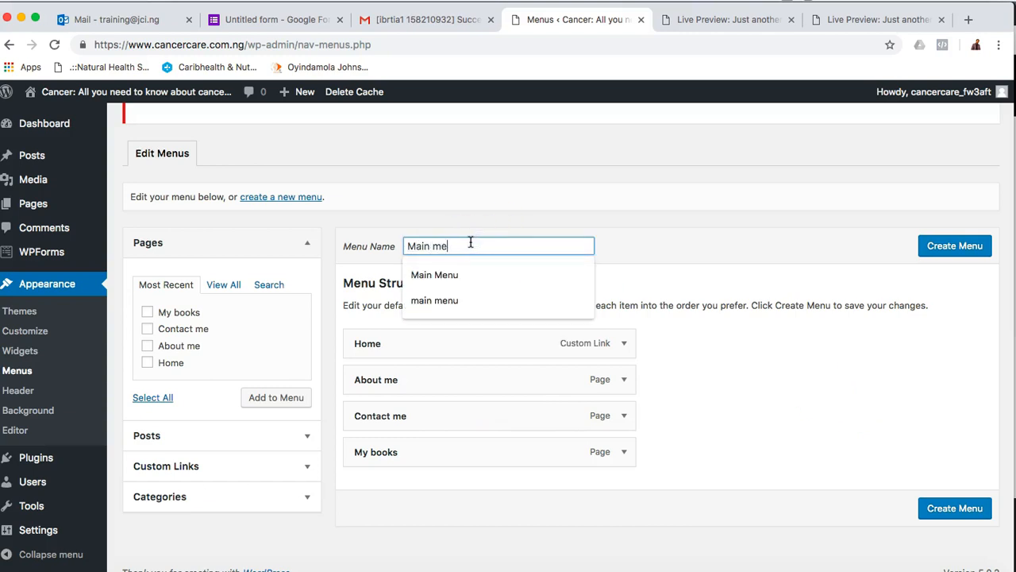
click(443, 285)
click(951, 248)
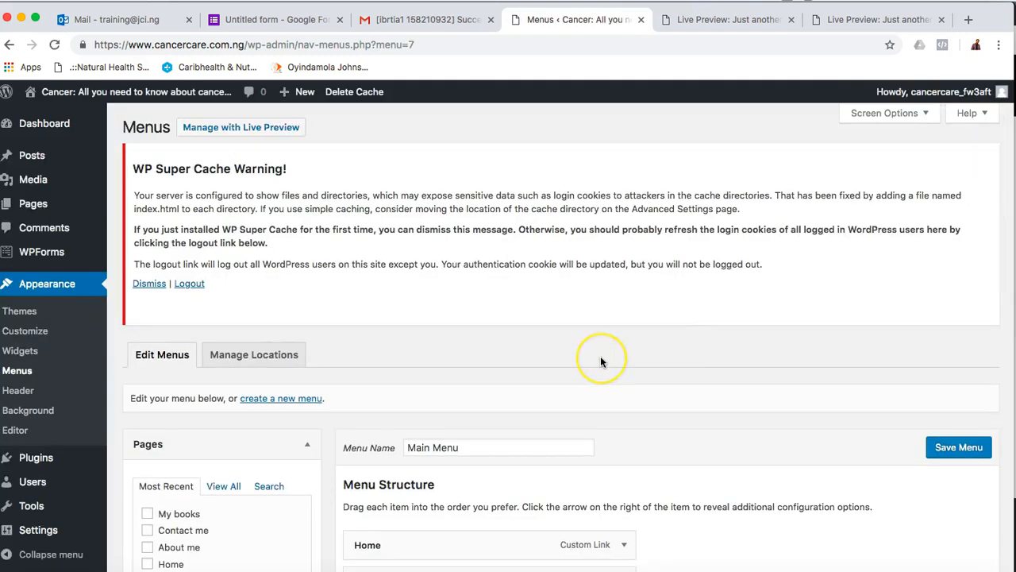
Reorder the Main Menu structure so that Contact me comes after My books
scroll(600, 357, down, 5)
scroll(600, 359, down, 2)
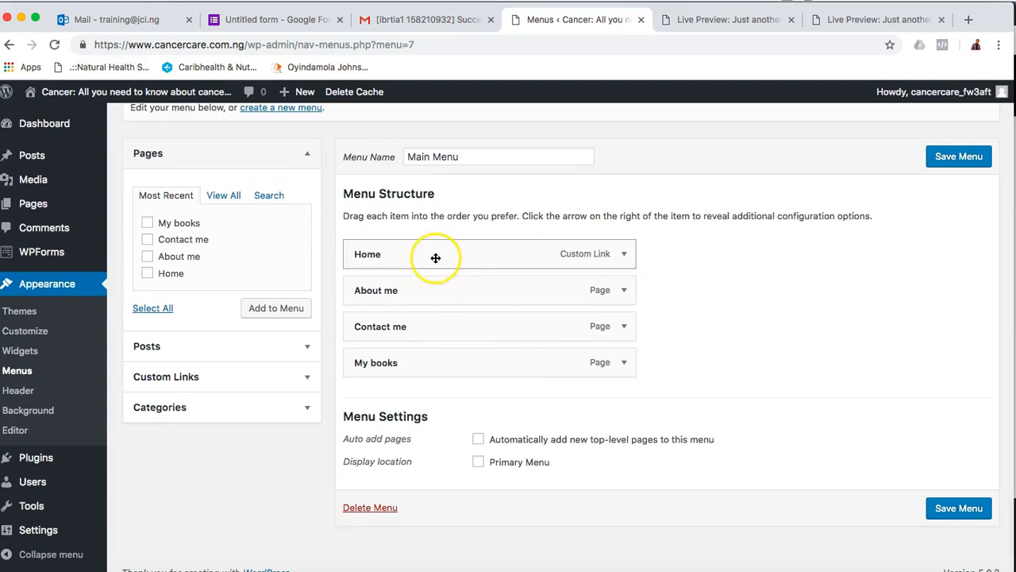
drag(433, 334, 436, 400)
click(418, 374)
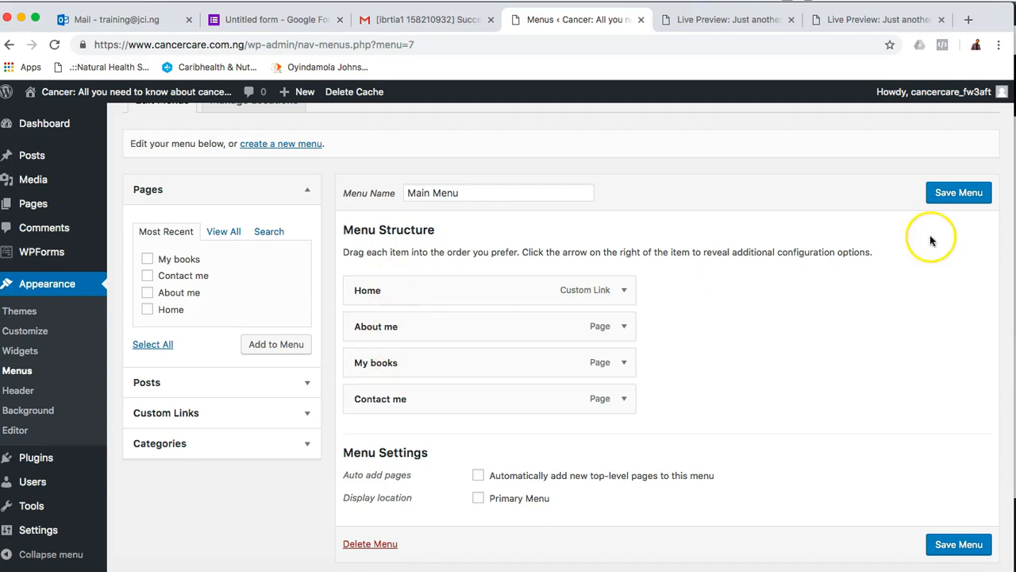
Save the Main Menu, and reload the live cancercare.com.ng home page in Firefox to check its navigation order
click(959, 193)
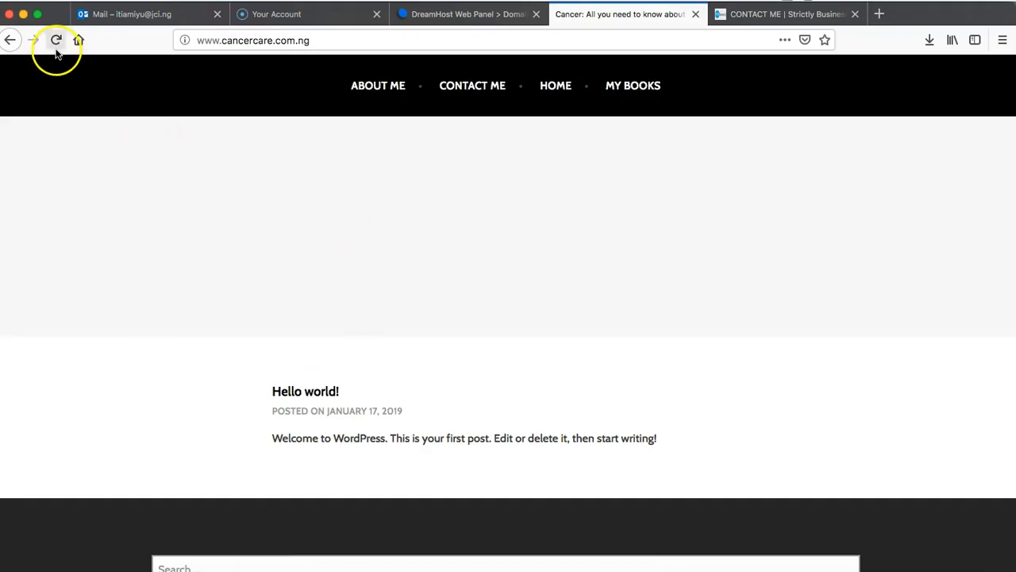
click(55, 41)
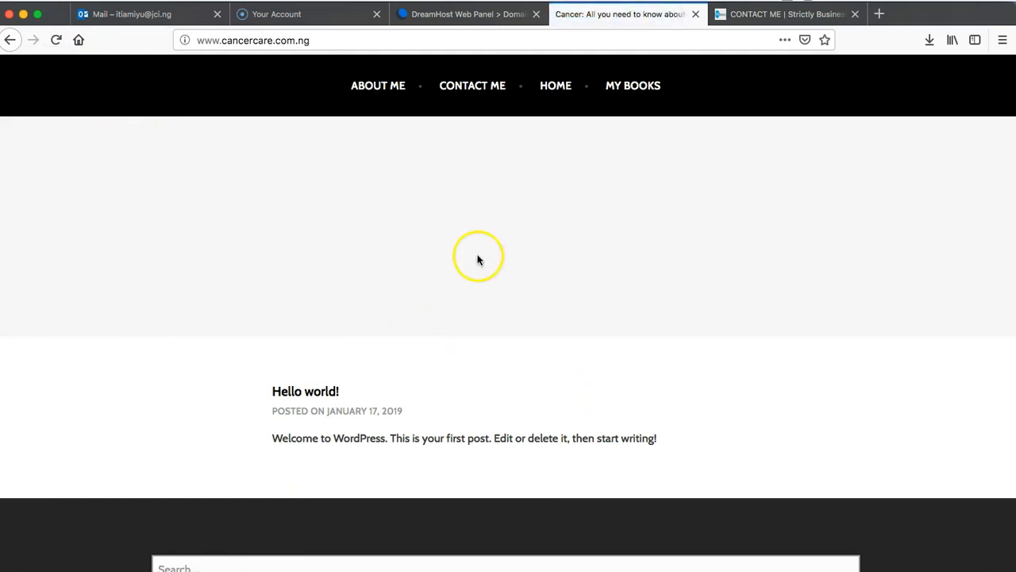
click(55, 51)
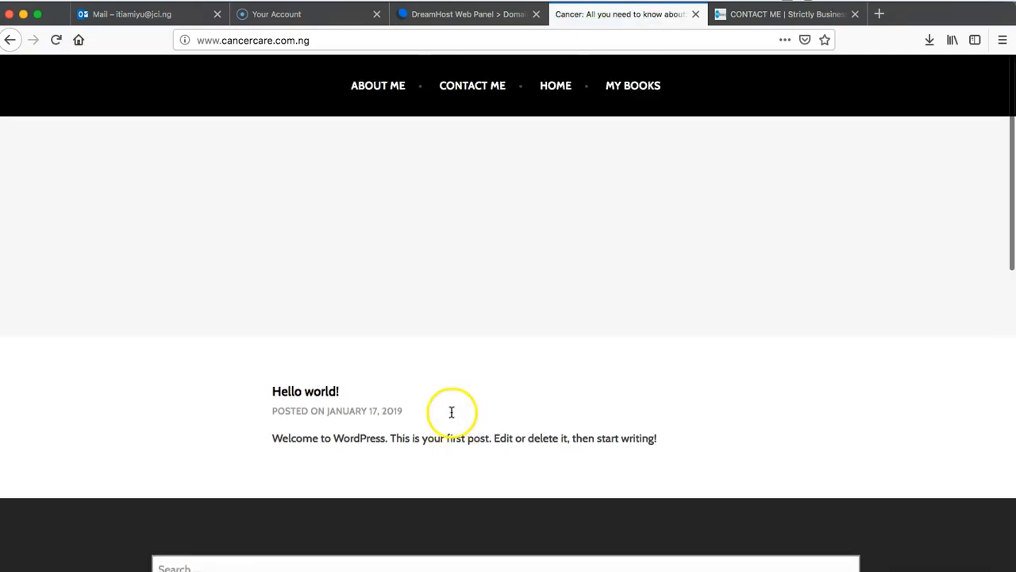
Switch to Chrome, assign Main Menu to the Primary Menu location in the theme Customizer, and publish the change
click(238, 570)
scroll(372, 319, down, 3)
scroll(368, 336, up, 3)
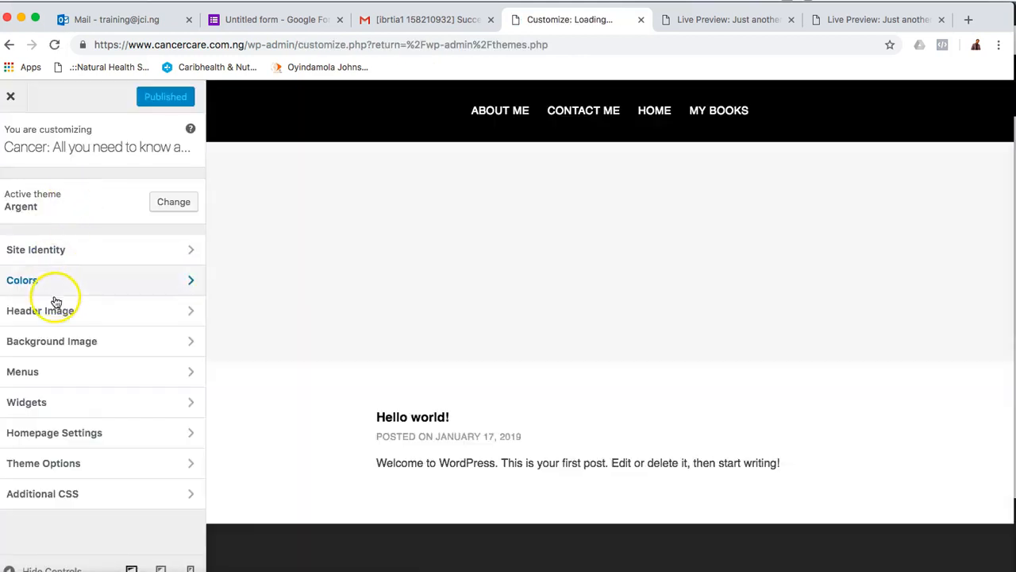
click(59, 375)
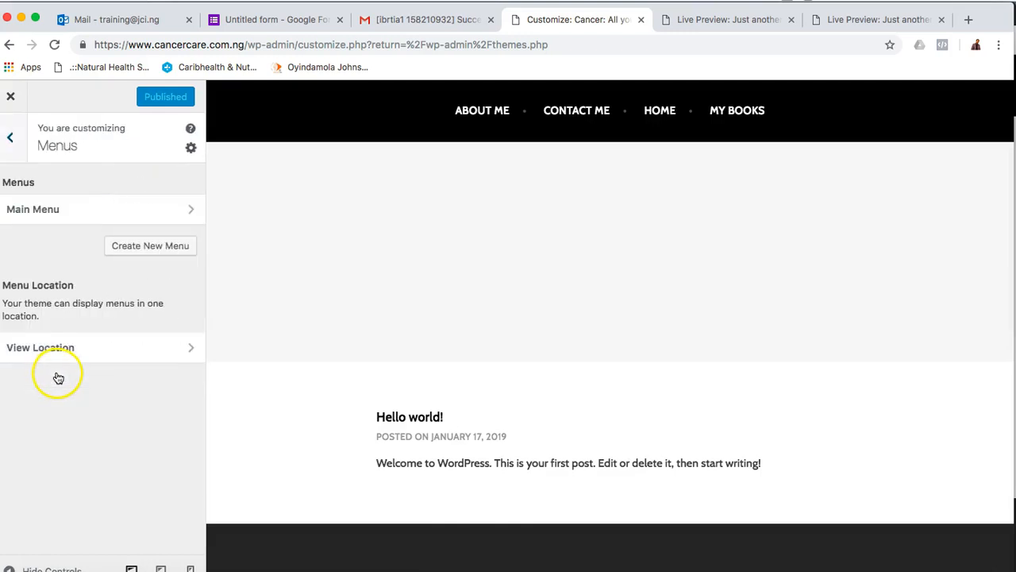
click(112, 356)
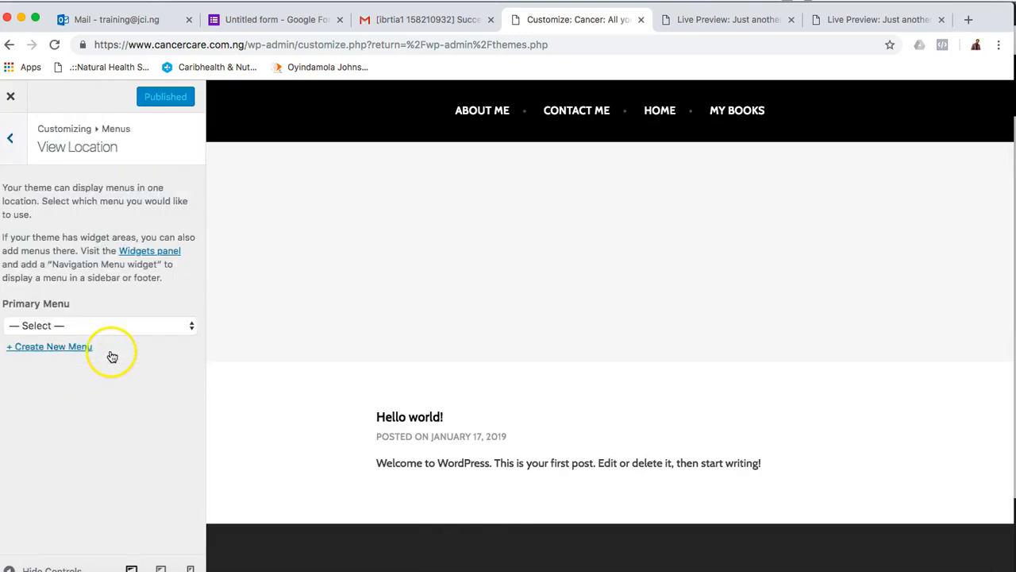
click(97, 325)
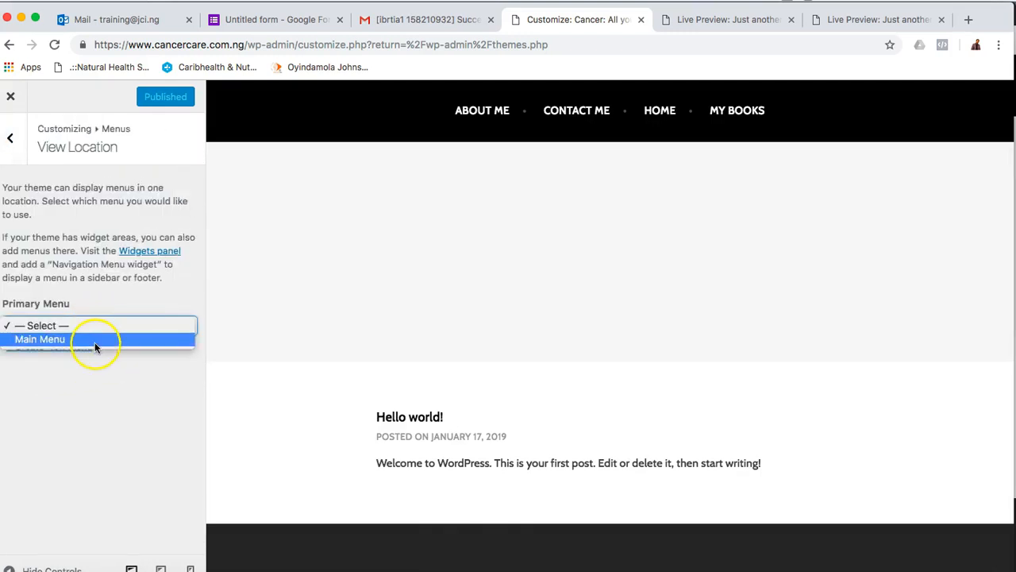
click(96, 342)
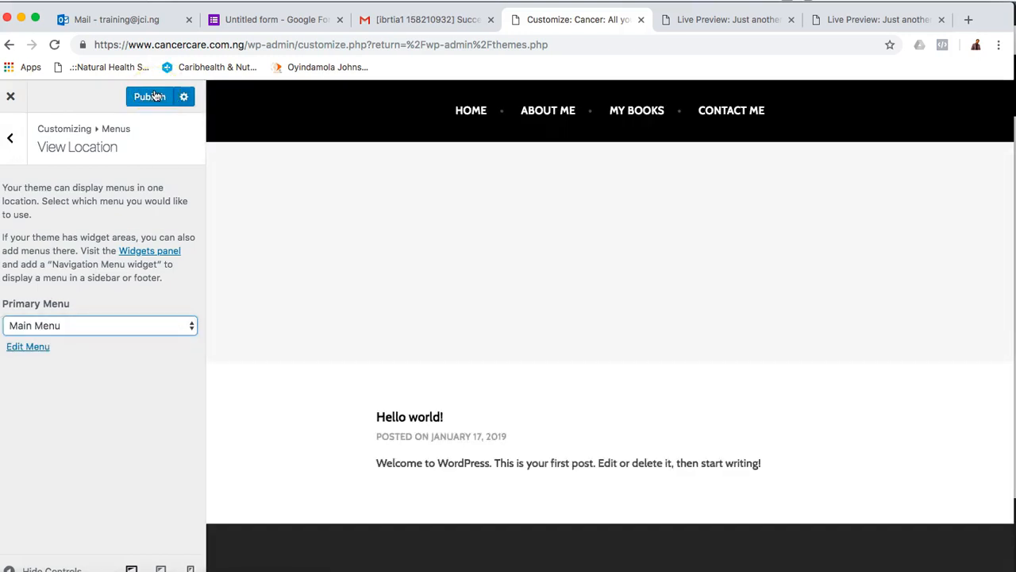
click(155, 96)
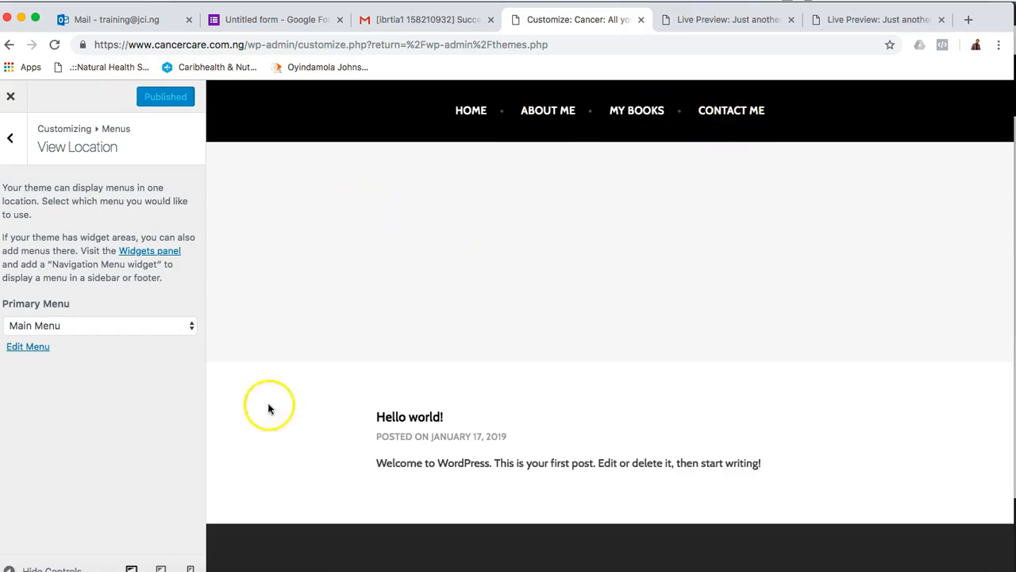
Switch to Firefox and reload the live home page to check the order of its navigation menu
click(267, 570)
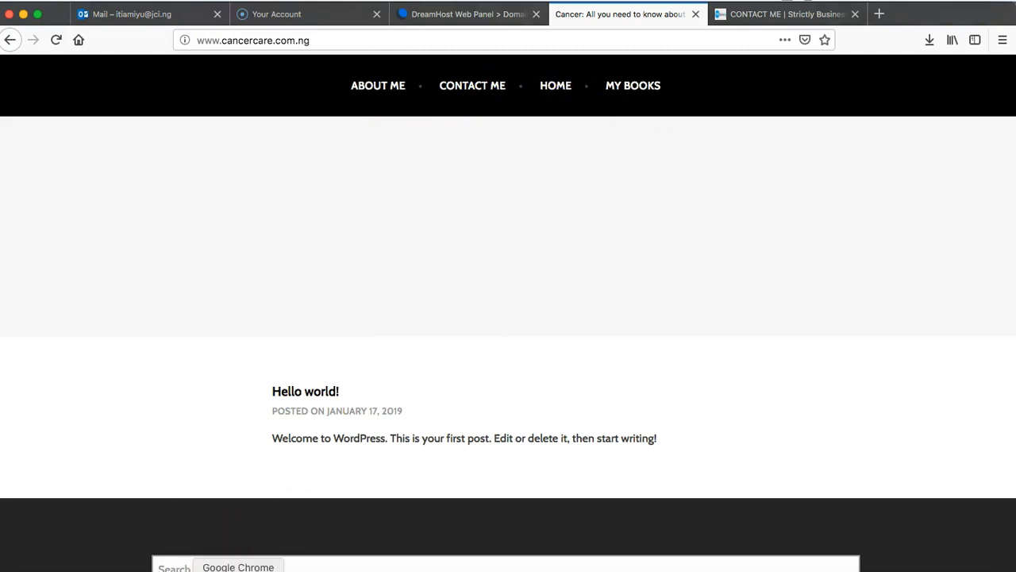
click(235, 567)
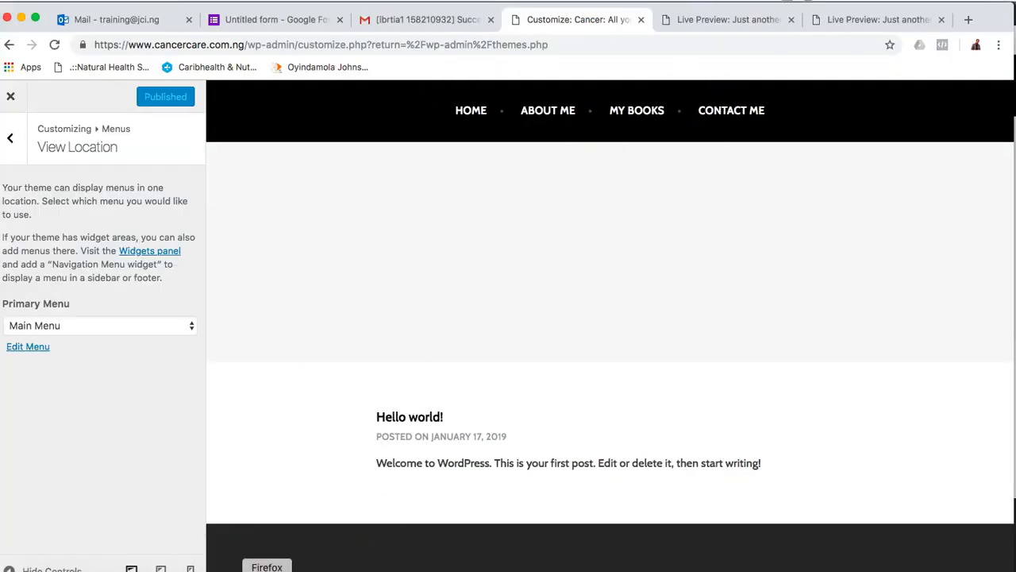
click(267, 569)
click(55, 40)
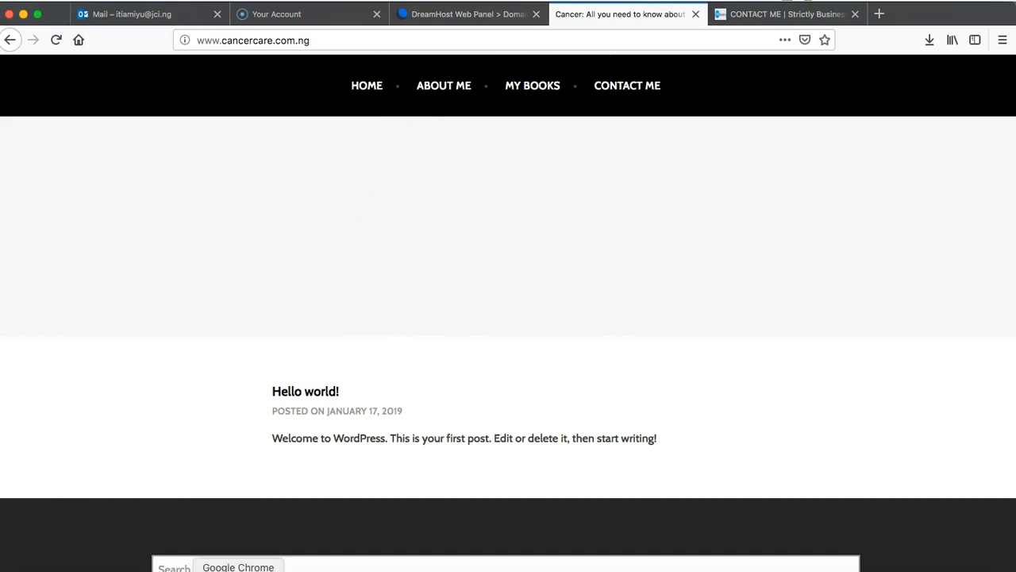
Return to the Customizer's Menus section in Chrome, and check the Course Outline slide in Keynote
click(238, 569)
click(11, 137)
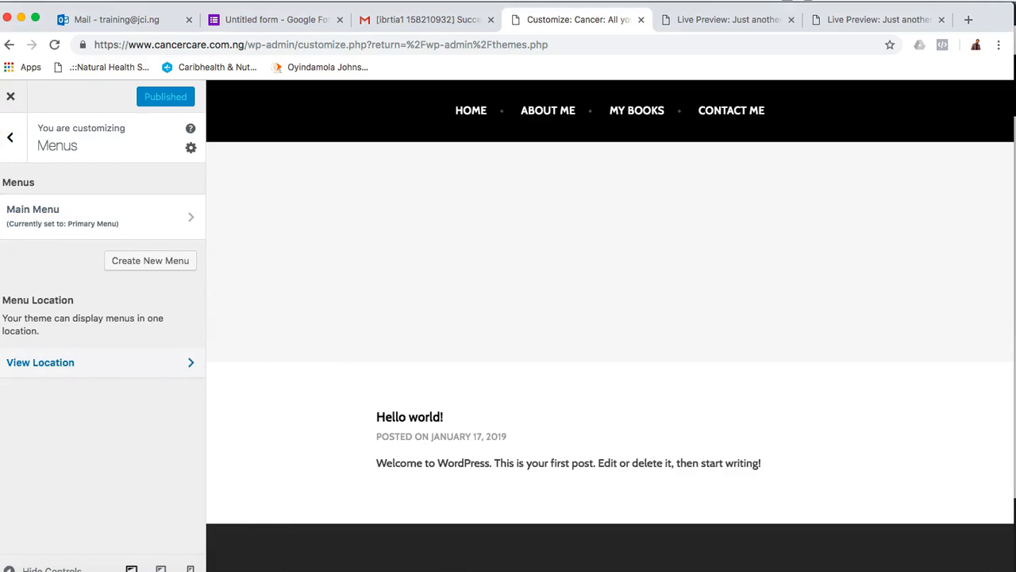
click(517, 568)
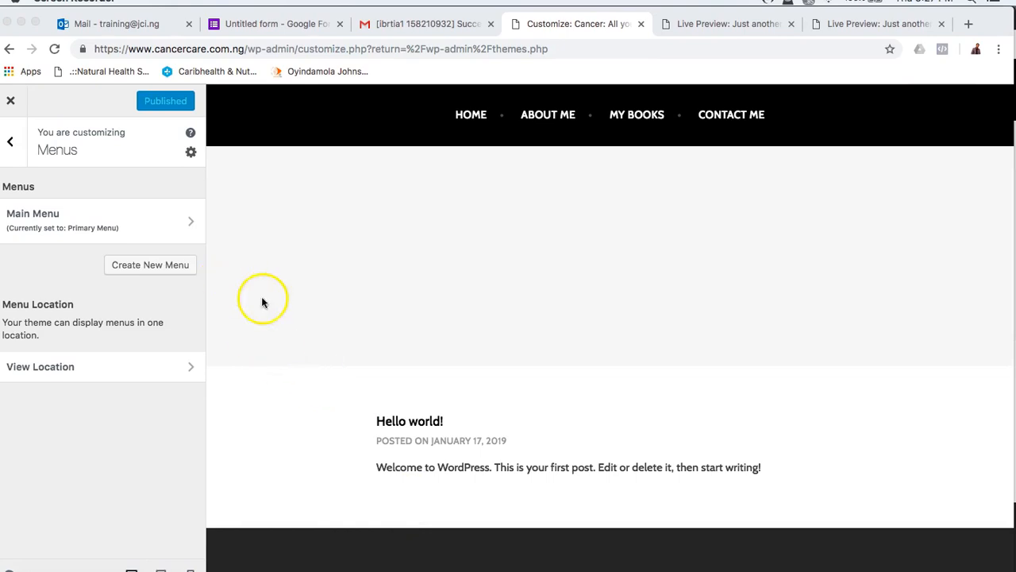
click(10, 142)
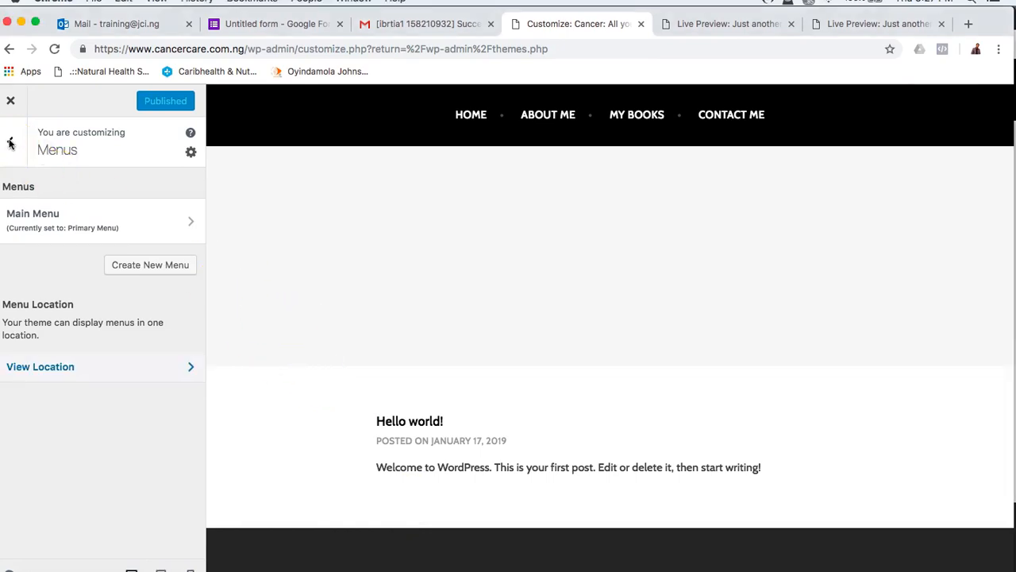
click(382, 570)
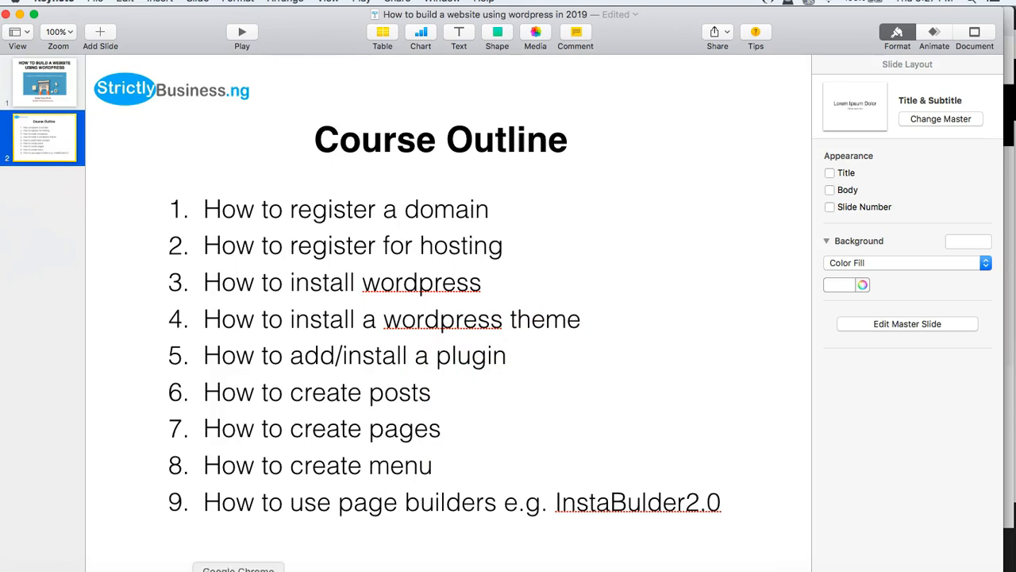
Switch to Chrome, close the Customizer, and open the theme upload form on the Add Themes page
click(238, 571)
click(16, 144)
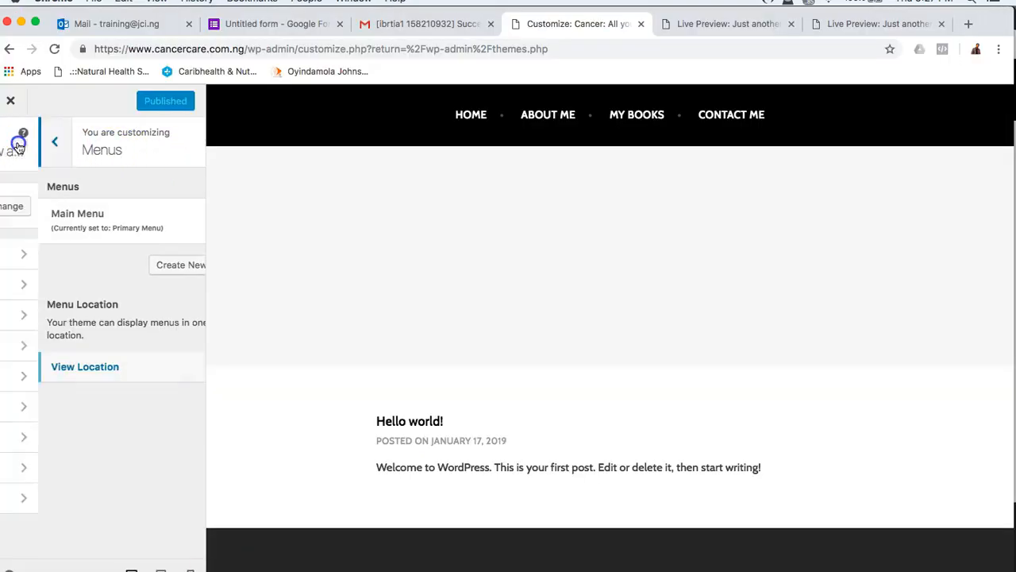
click(11, 106)
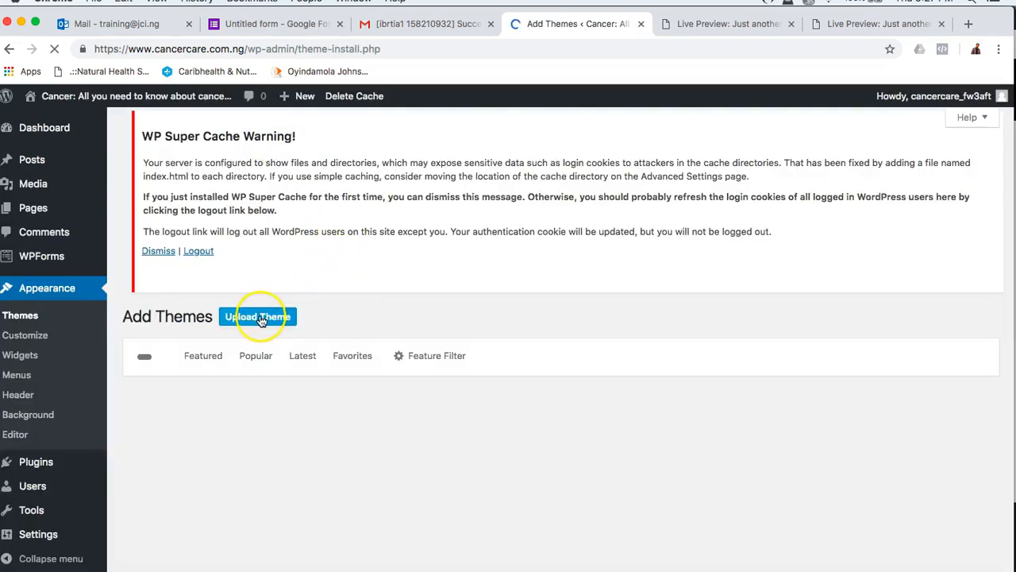
click(261, 131)
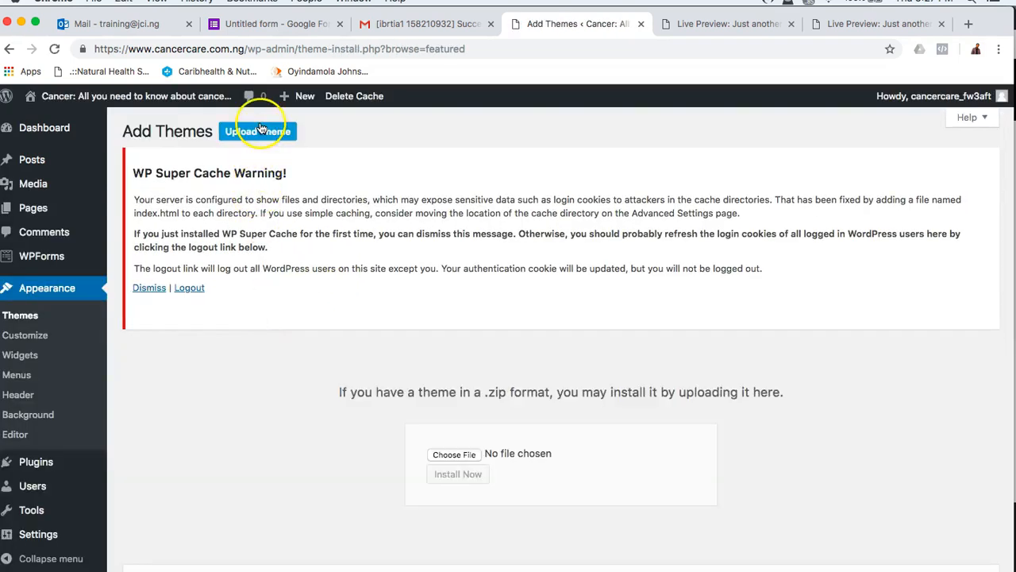
Choose themeforest-19710766-organiz-an-organic-store-woocommerce-theme(1).zip from the Themes and Plugins folder in PlanBBiz and start installing it
click(456, 455)
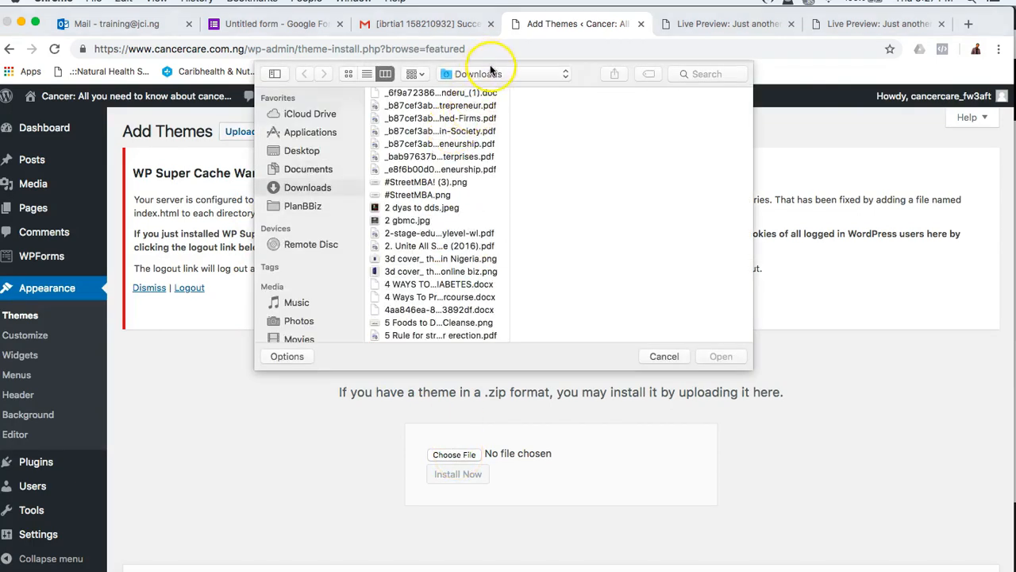
click(303, 207)
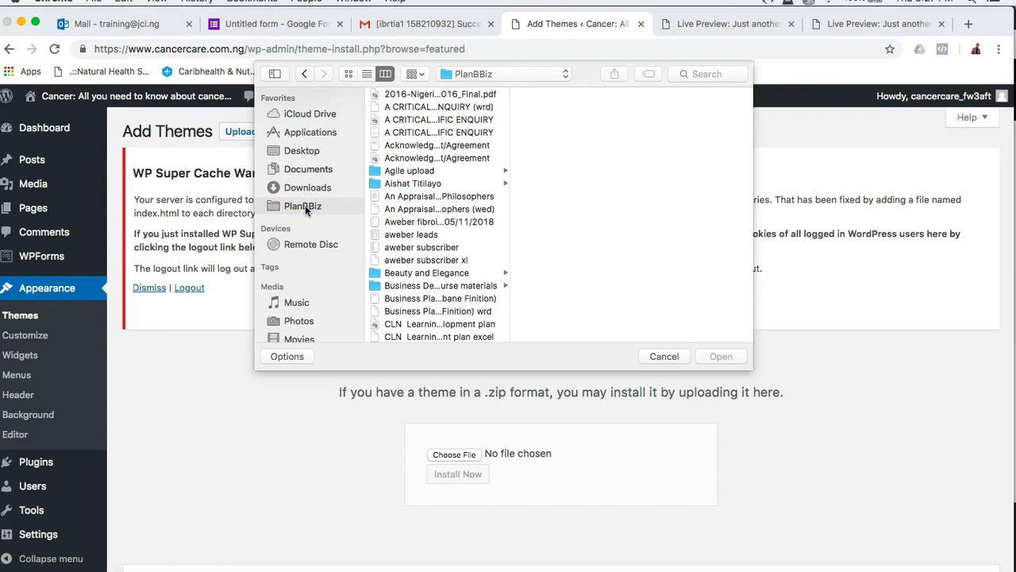
key(t)
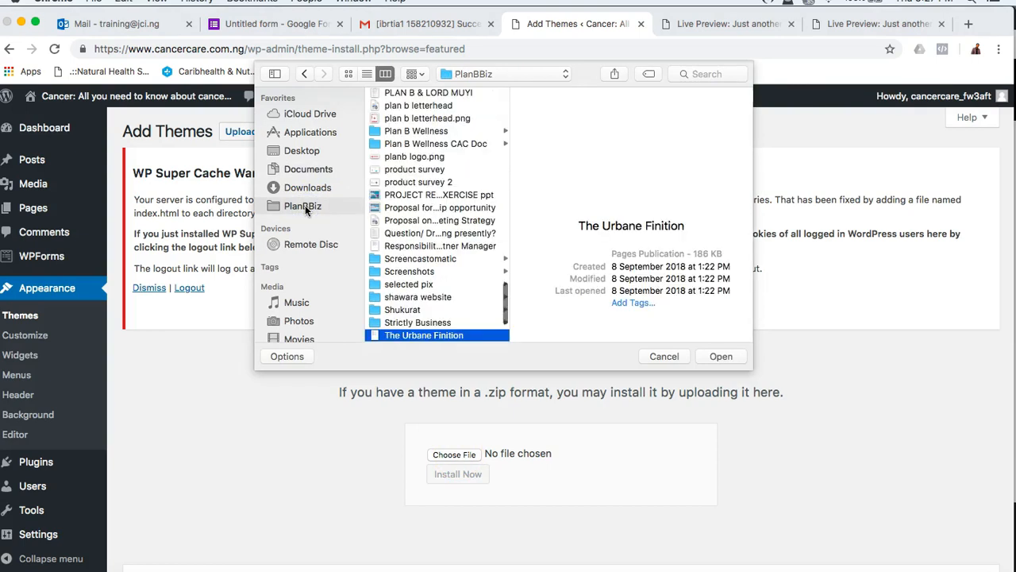
key(Down)
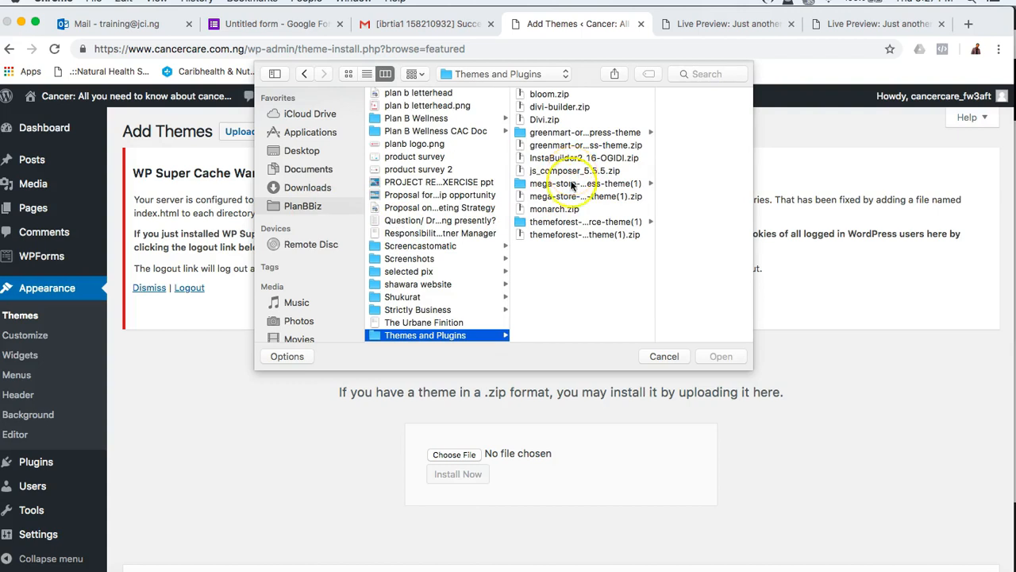
click(580, 234)
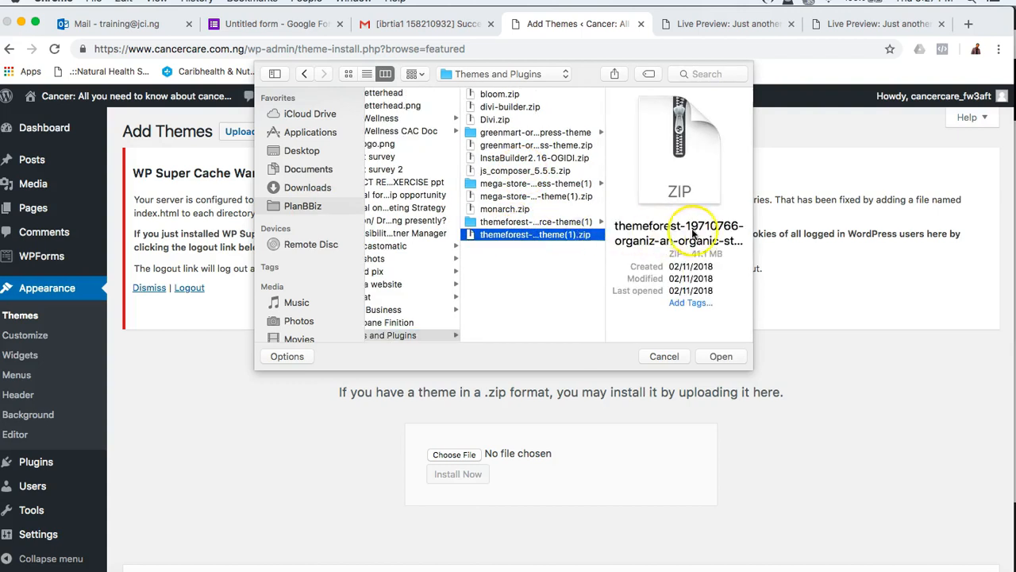
click(723, 357)
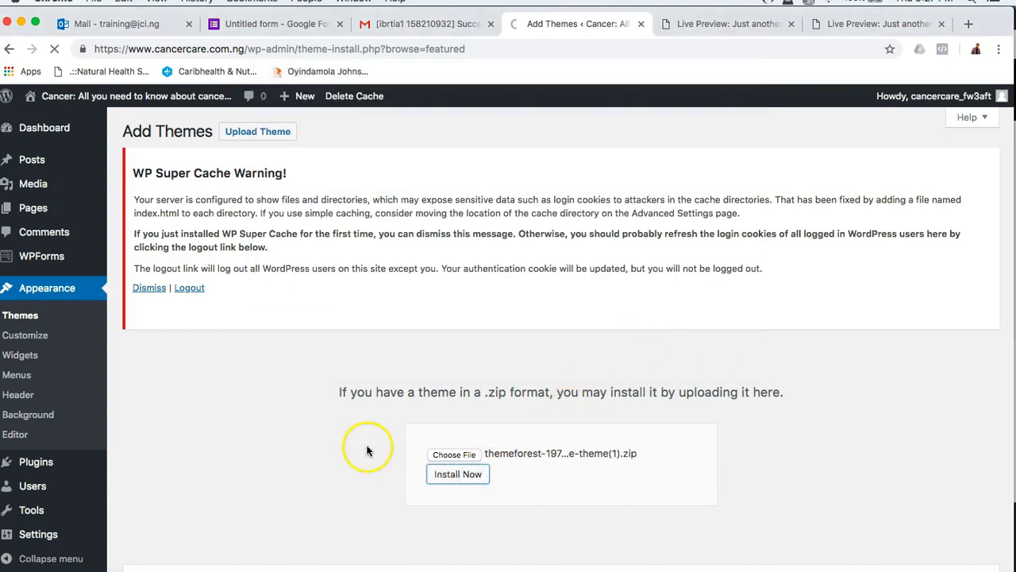
scroll(367, 451, down, 5)
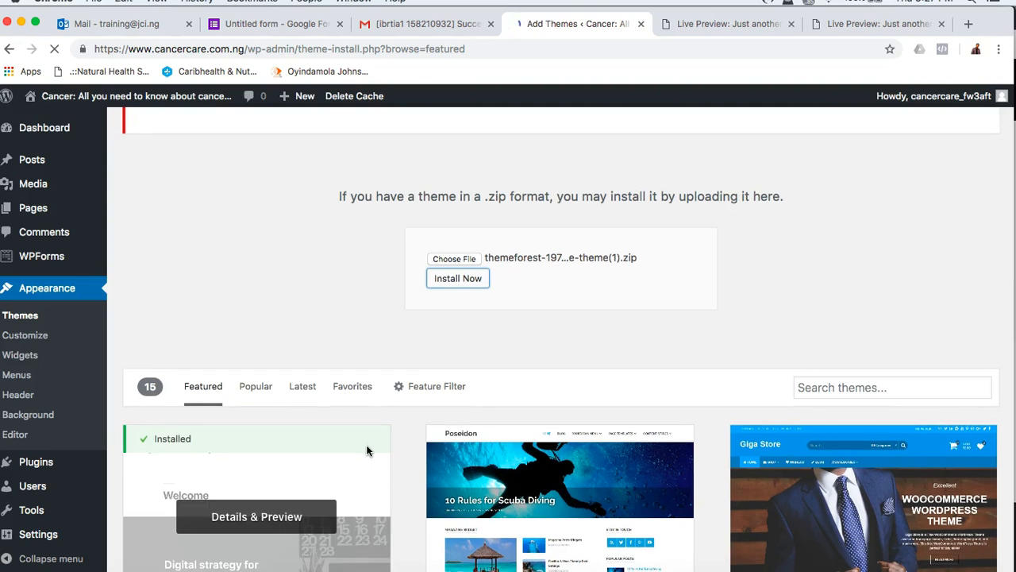
click(310, 289)
scroll(311, 294, down, 1)
scroll(311, 294, up, 3)
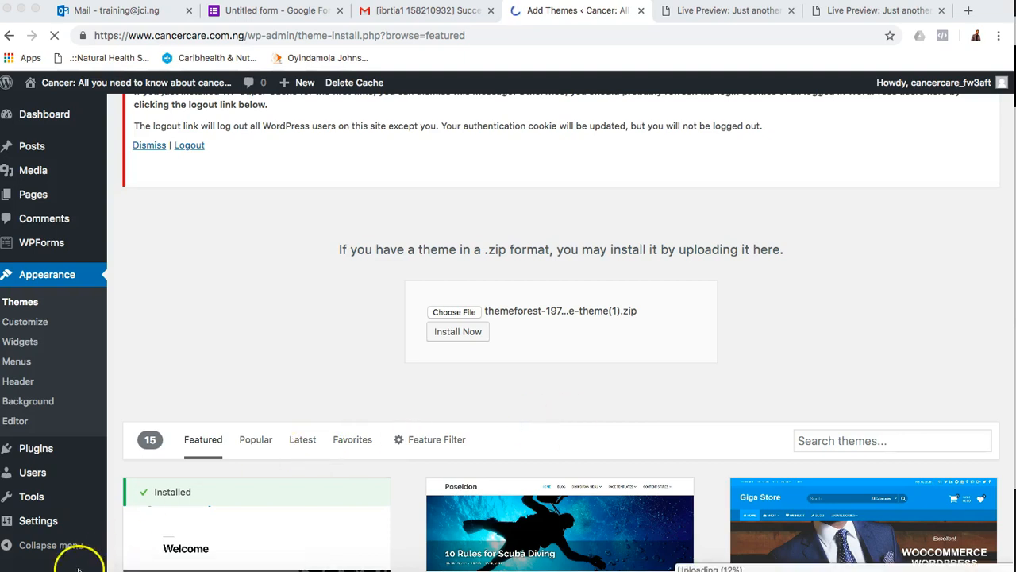
Switch to Finder and inspect the themeforest organiz theme's zip archive details in the Themes and Plugins folder
click(34, 566)
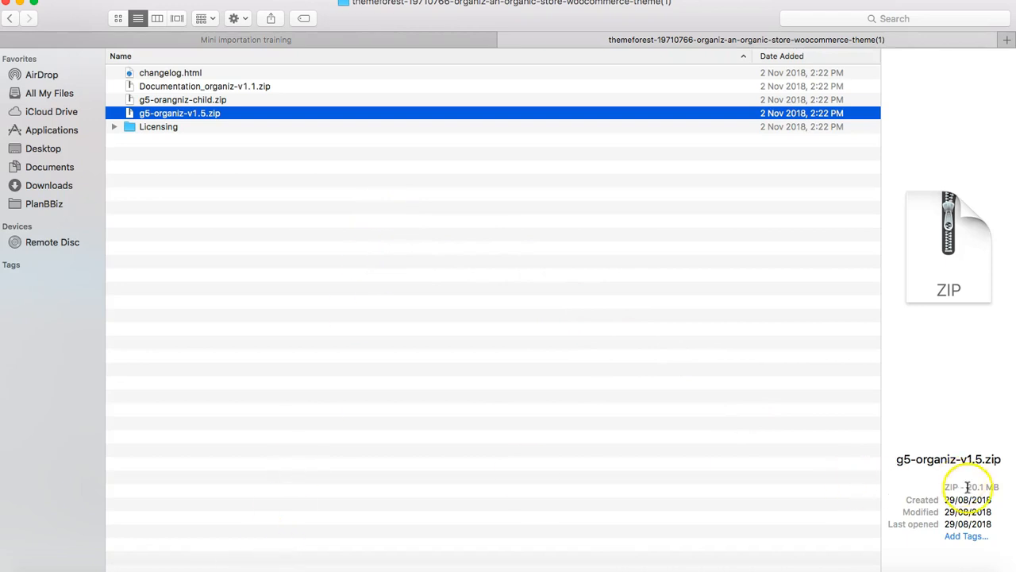
click(10, 23)
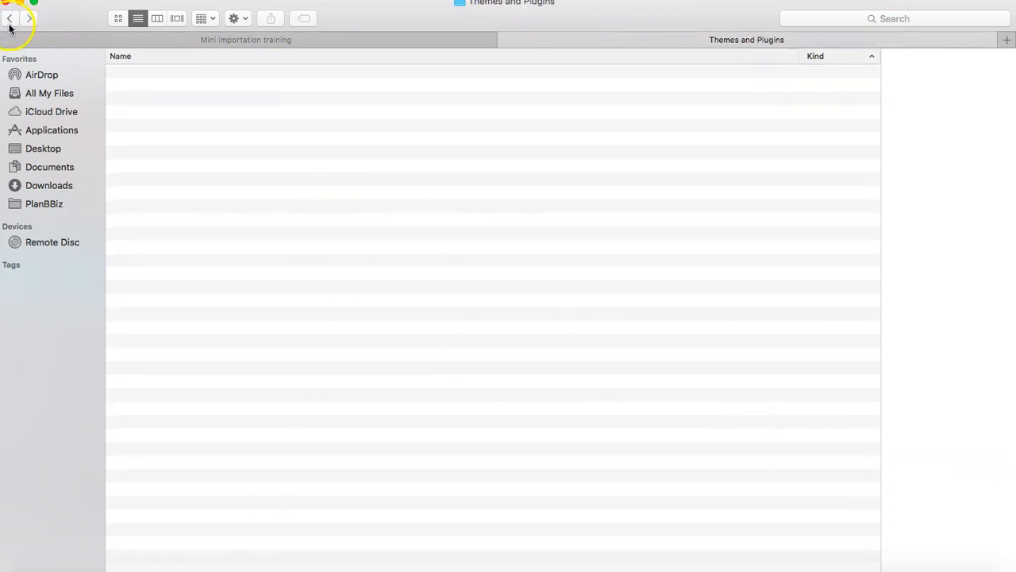
click(348, 221)
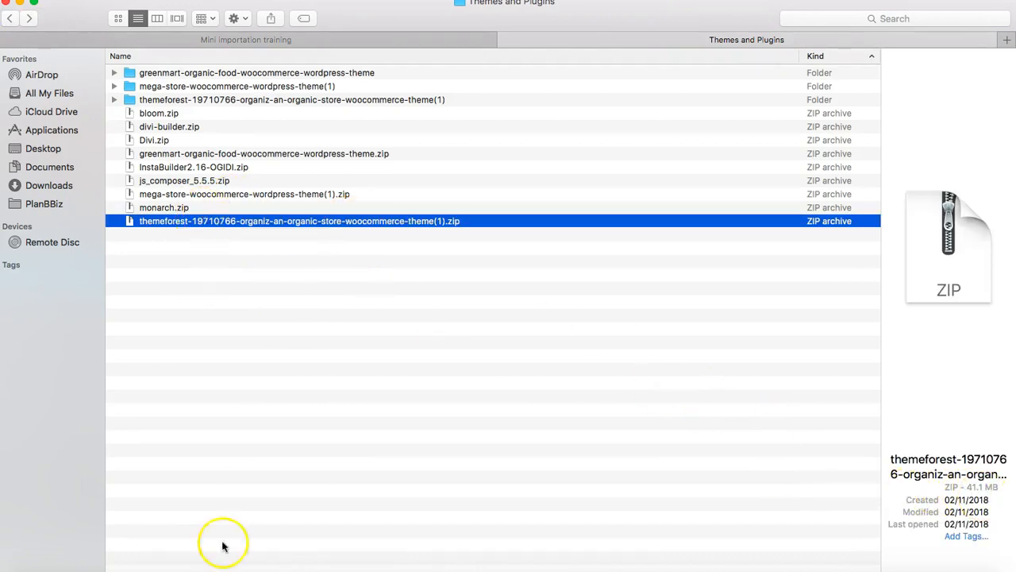
Switch to Chrome, hide the theme upload form, and look through the featured themes
click(238, 568)
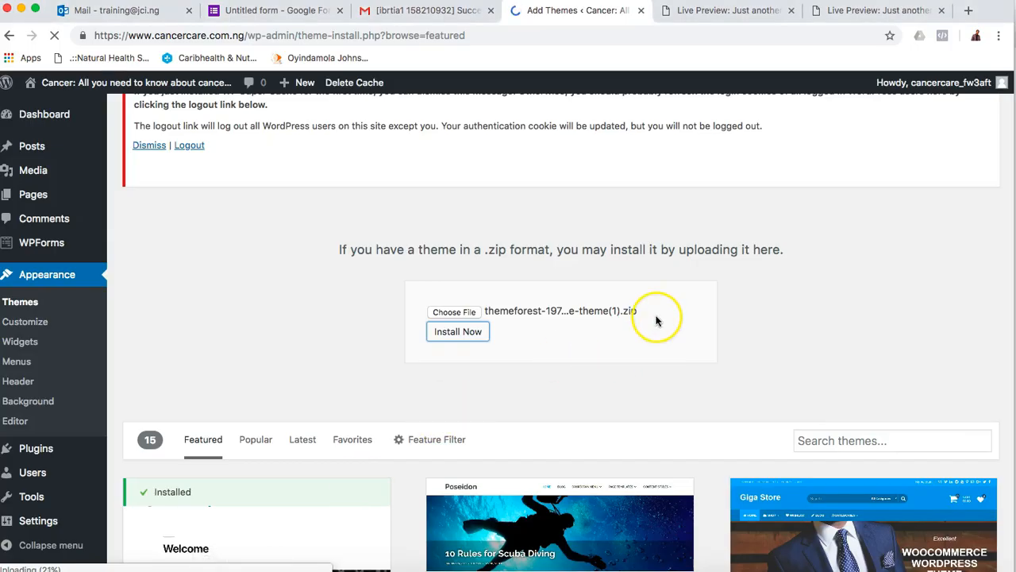
scroll(325, 198, up, 3)
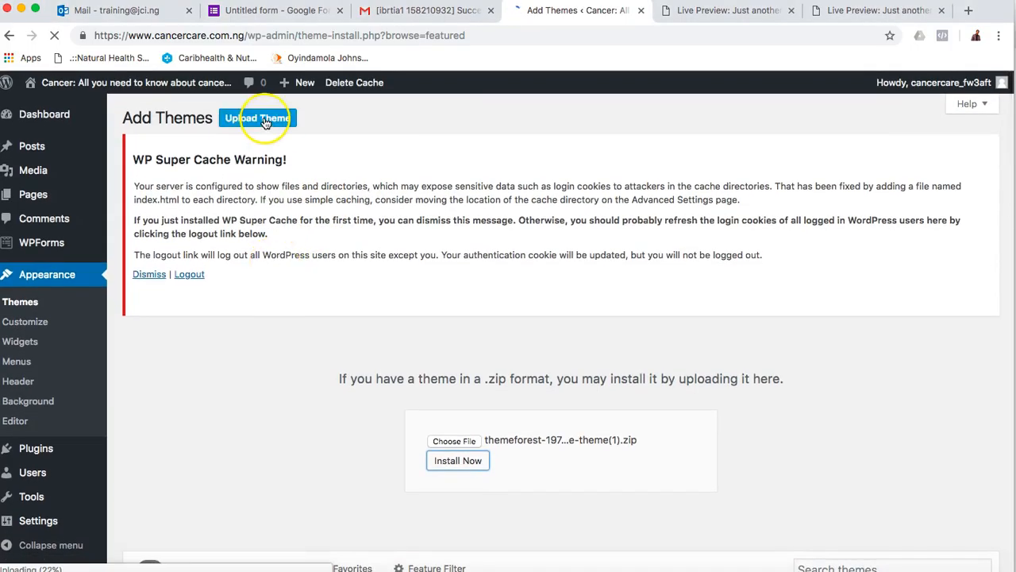
click(265, 121)
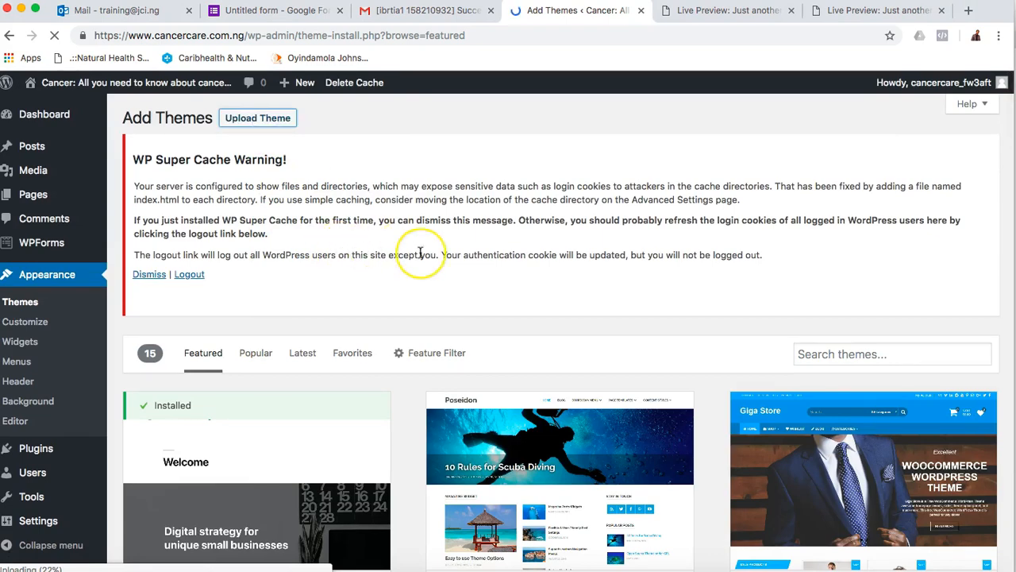
scroll(421, 253, down, 5)
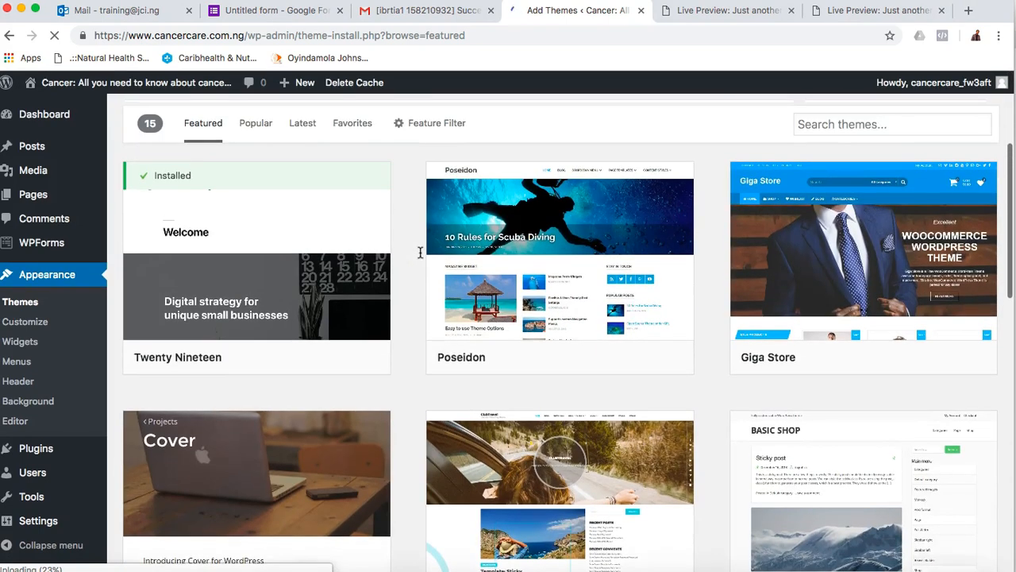
mouse_move(297, 290)
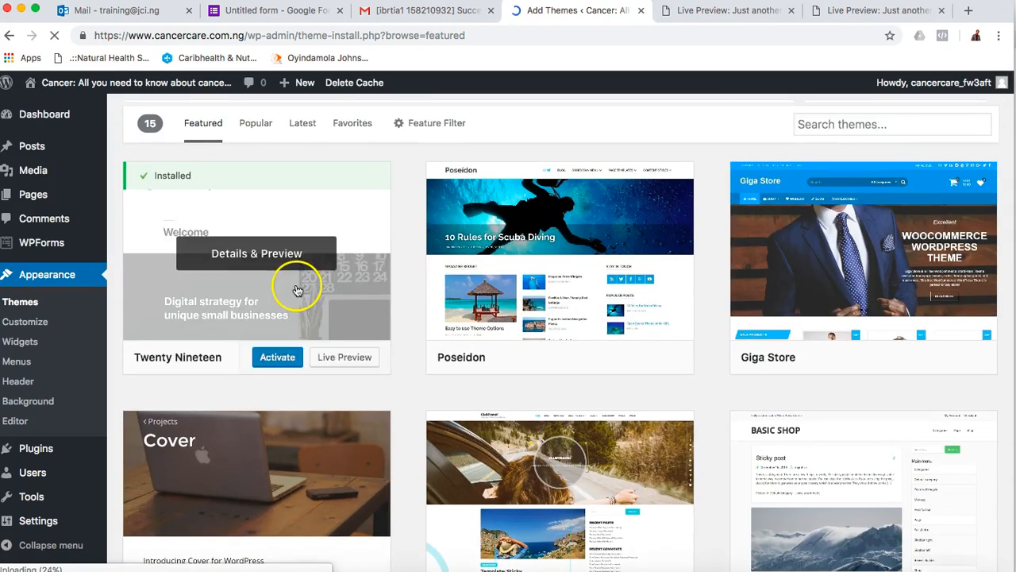
Reload the Add Themes page to abandon the running upload, and look over the featured themes
scroll(316, 450, down, 4)
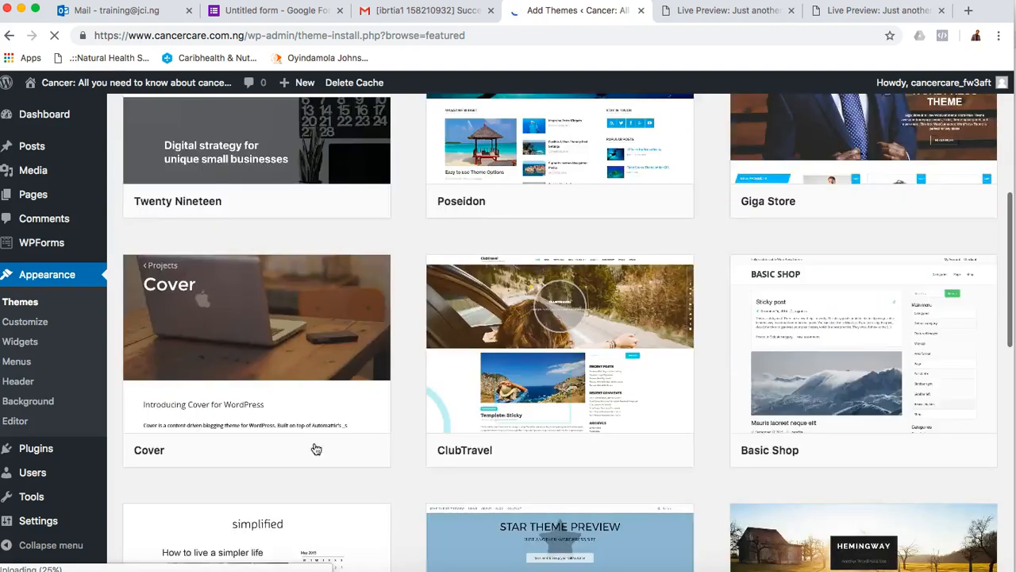
scroll(316, 450, down, 6)
scroll(262, 357, up, 11)
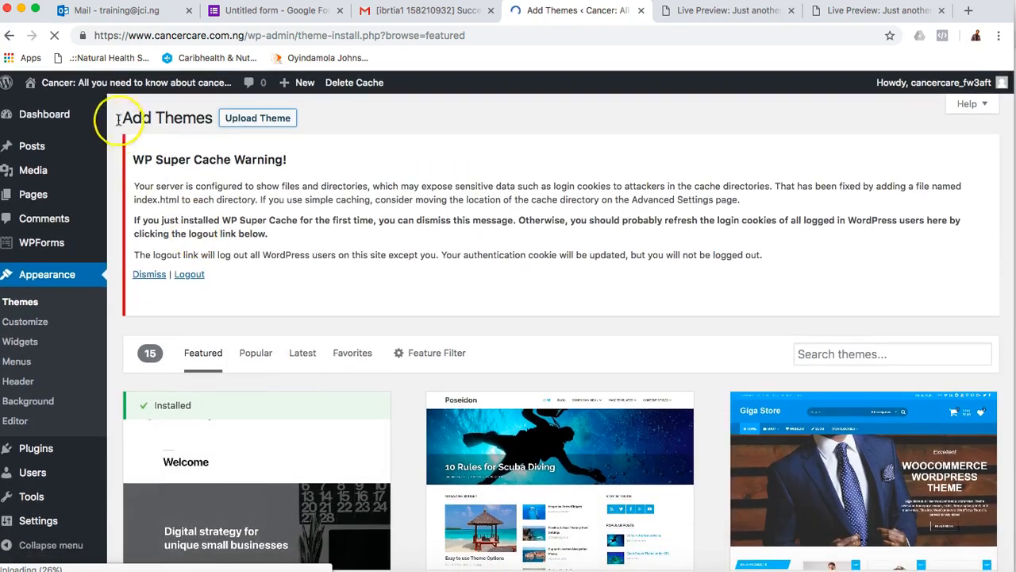
click(453, 35)
key(Return)
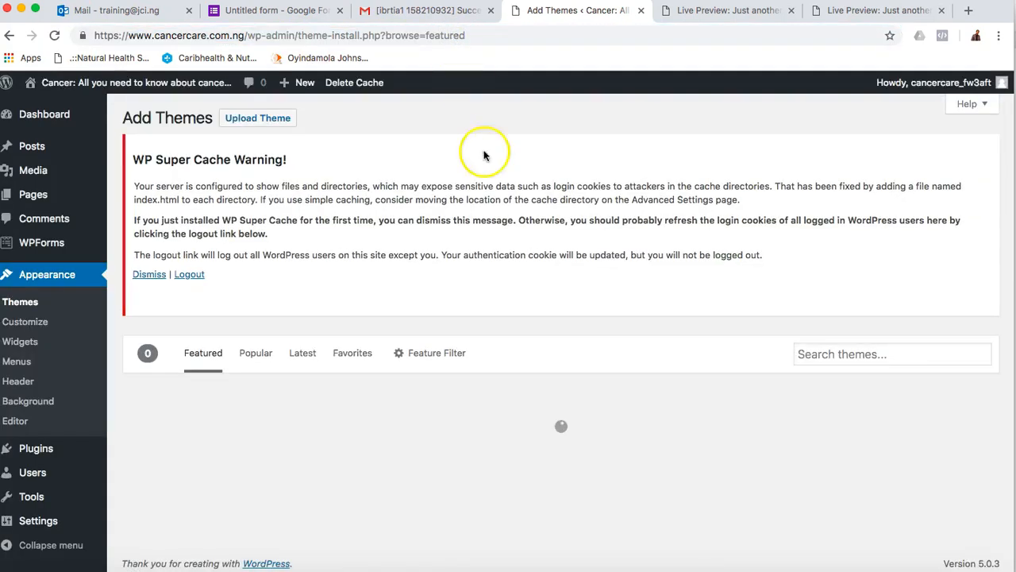
scroll(518, 282, down, 3)
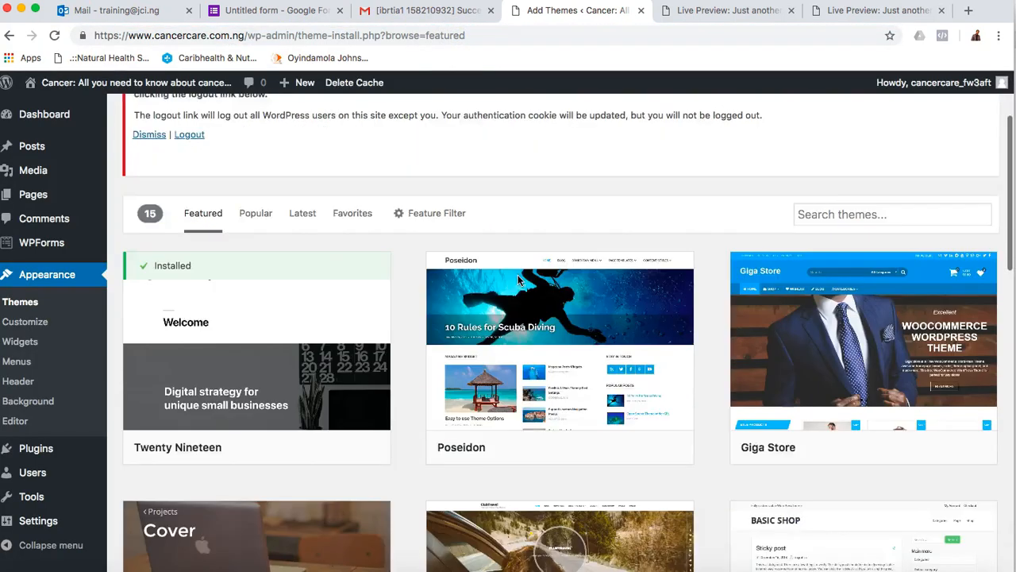
mouse_move(239, 174)
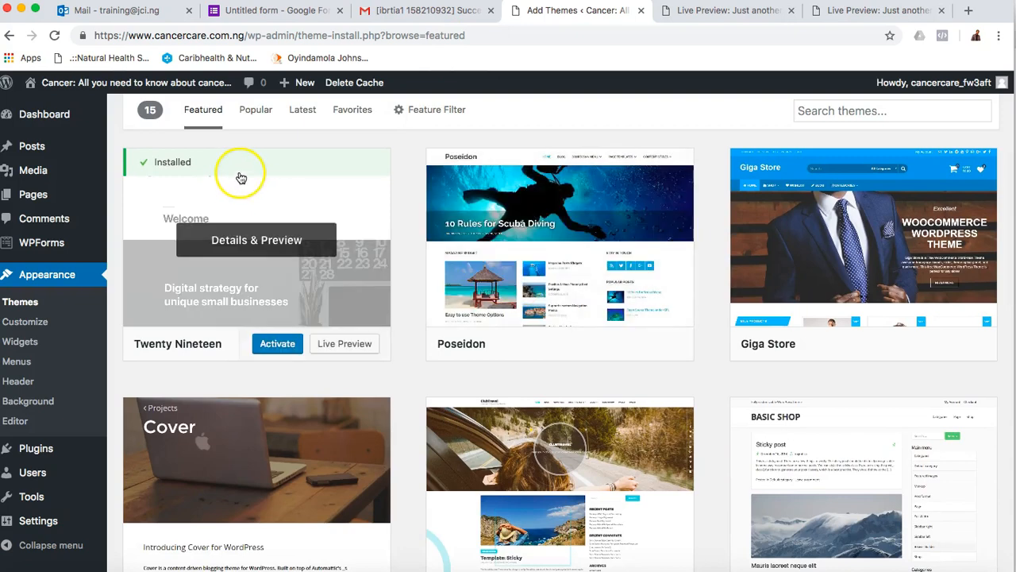
scroll(358, 435, up, 3)
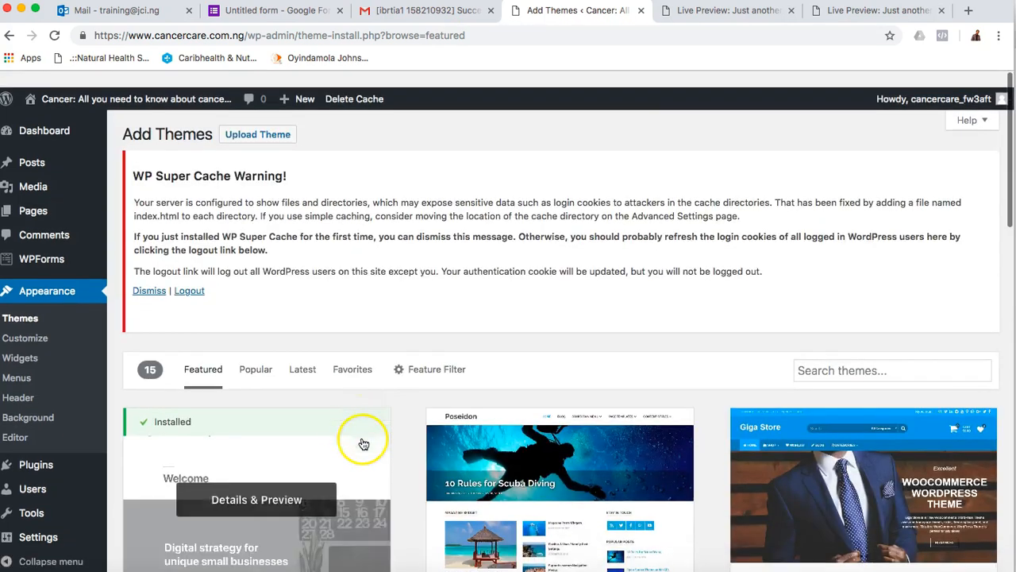
Choose g5-organiz-v1.5.zip from the extracted themeforest theme folder in Themes and Plugins as the theme to upload
click(258, 119)
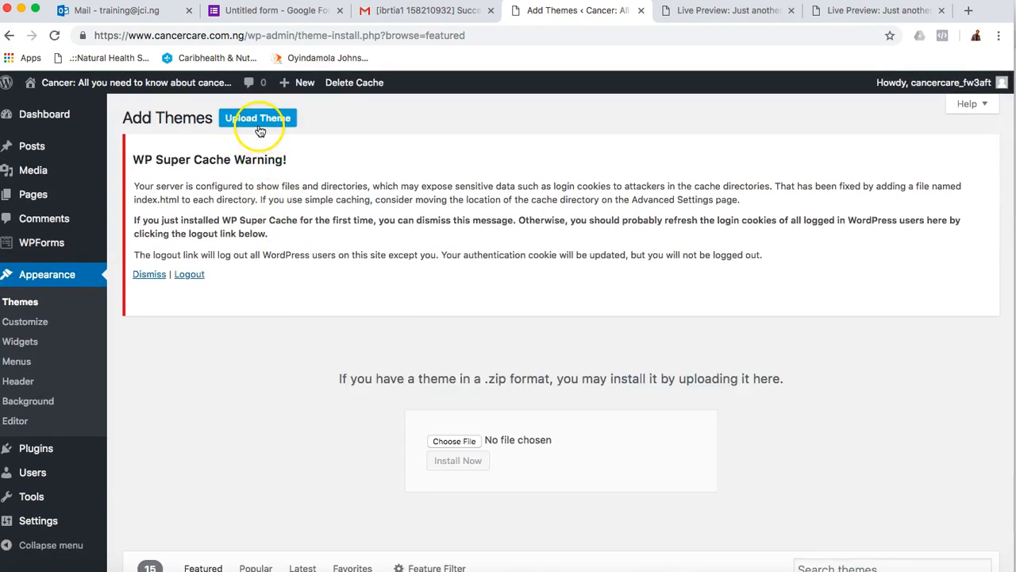
click(463, 440)
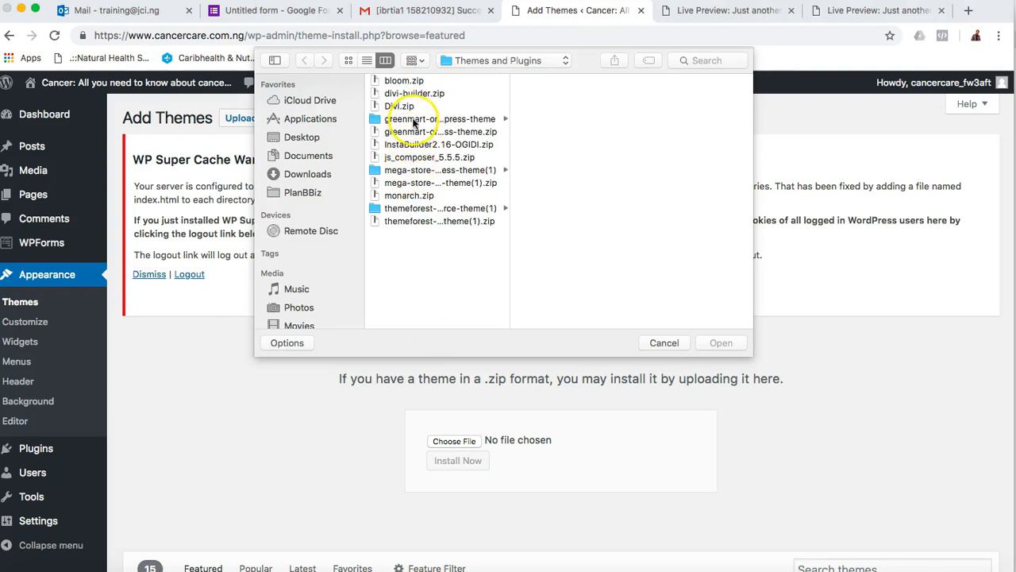
click(401, 208)
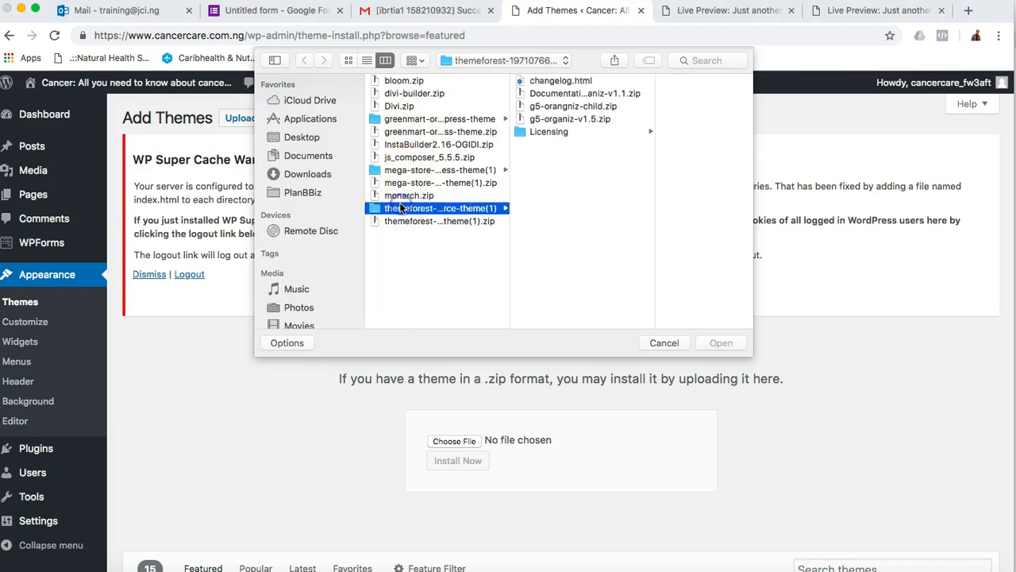
click(557, 119)
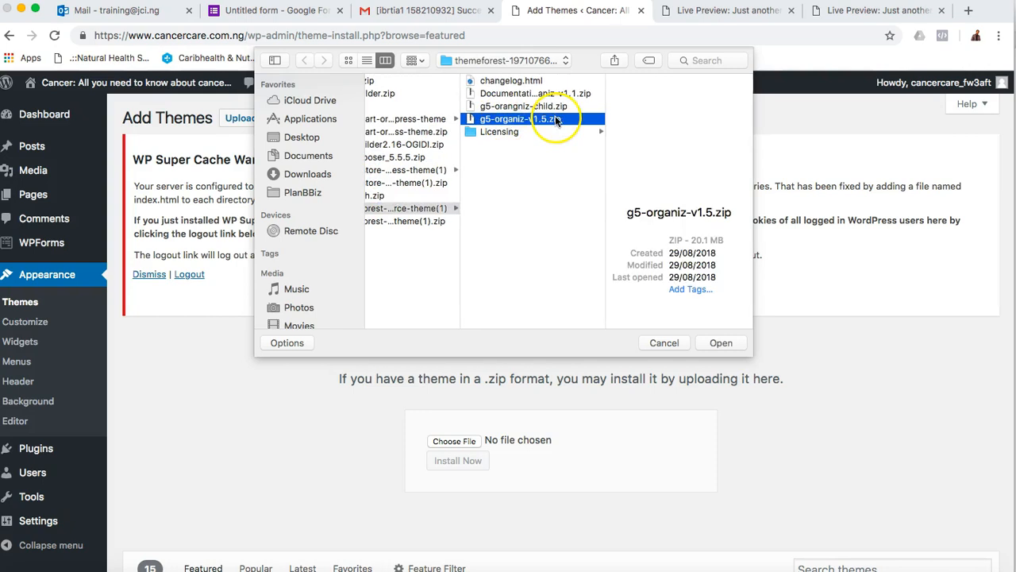
click(724, 344)
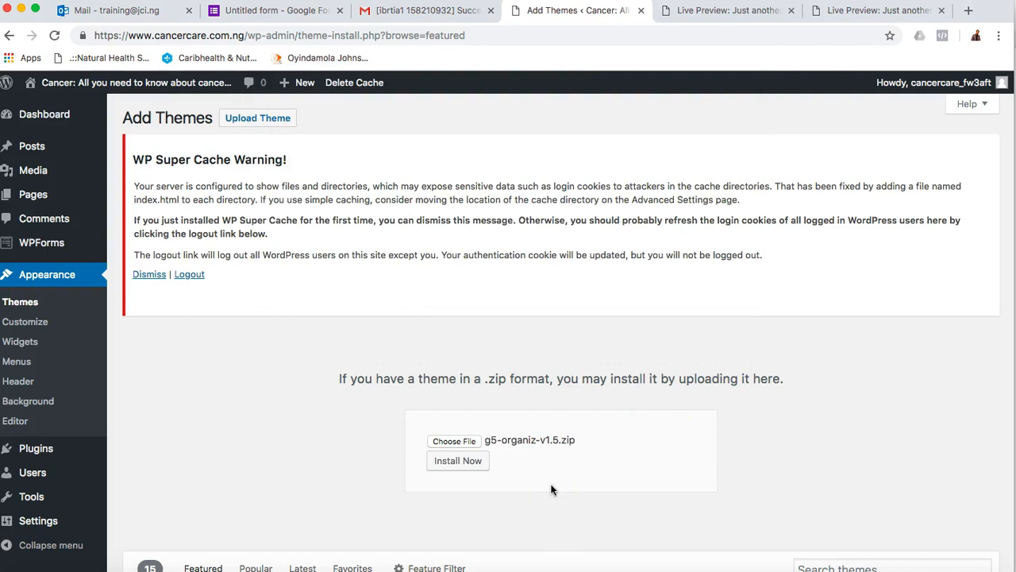
Open the Media Library in a new browser tab and close both Live Preview tabs
mouse_move(35, 172)
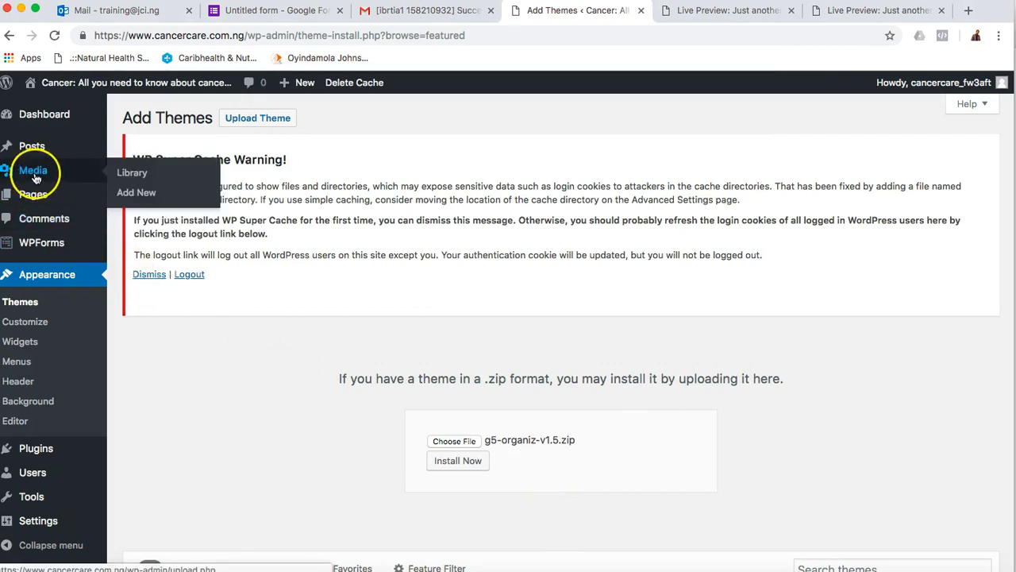
right_click(40, 175)
click(76, 180)
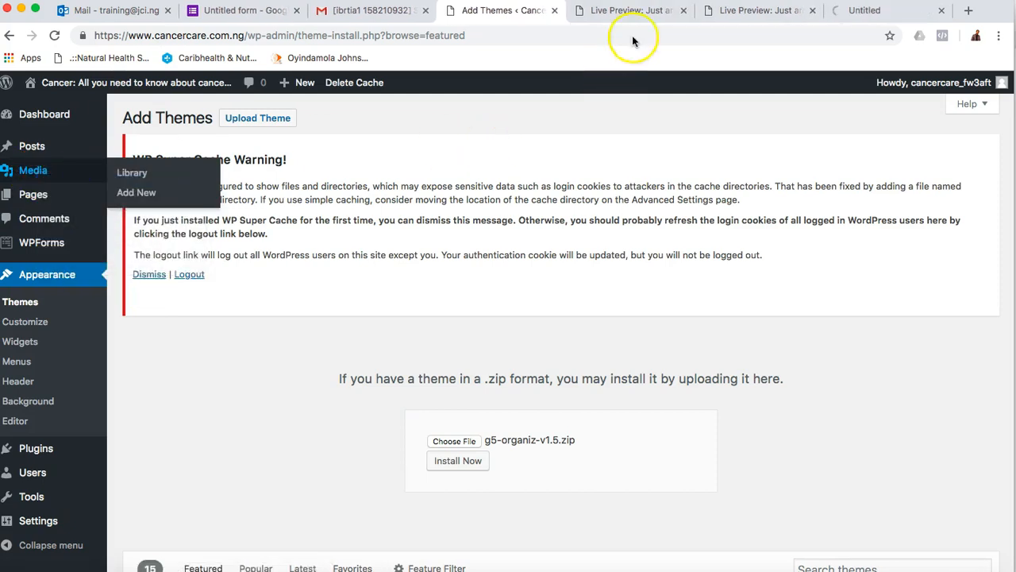
click(799, 12)
click(810, 10)
click(667, 10)
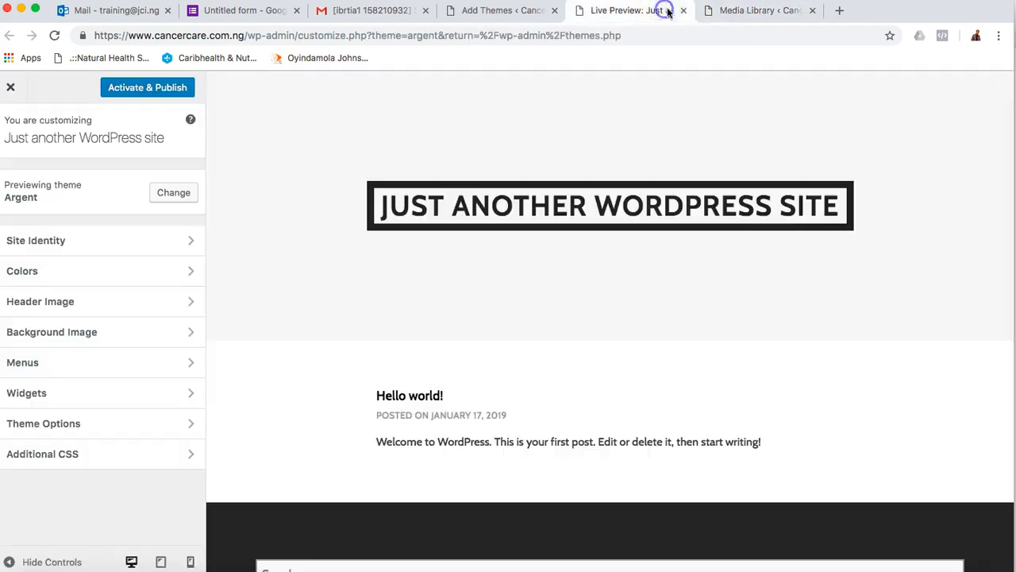
click(682, 10)
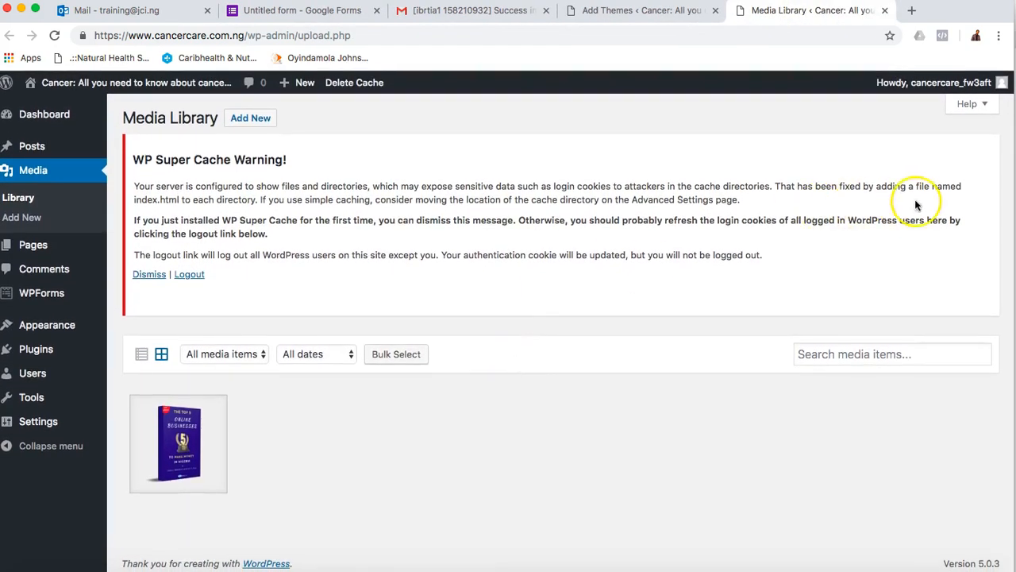
Return to the Add Themes page and start installing g5-organiz-v1.5.zip
scroll(693, 297, down, 1)
scroll(693, 297, down, 1)
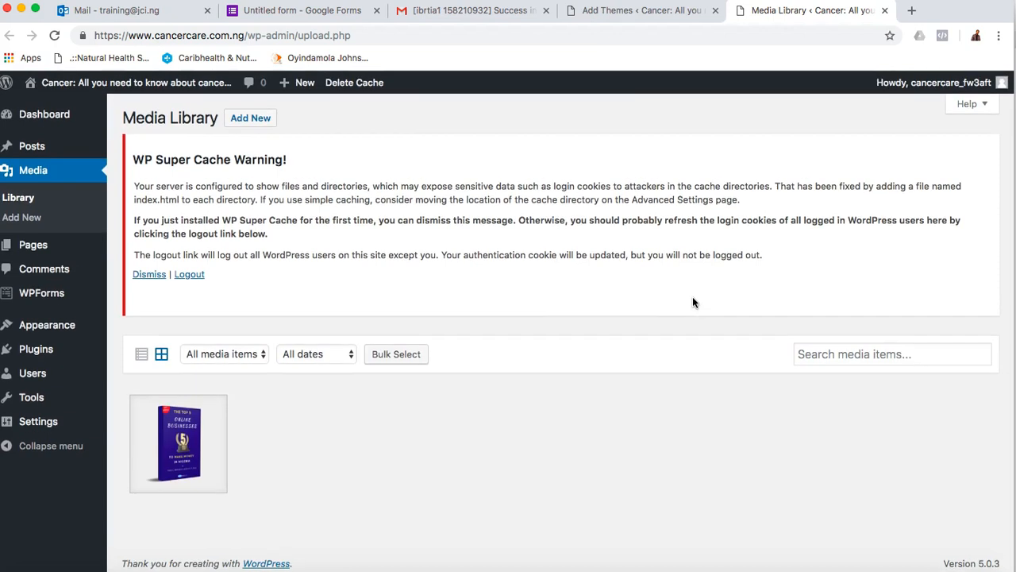
click(620, 13)
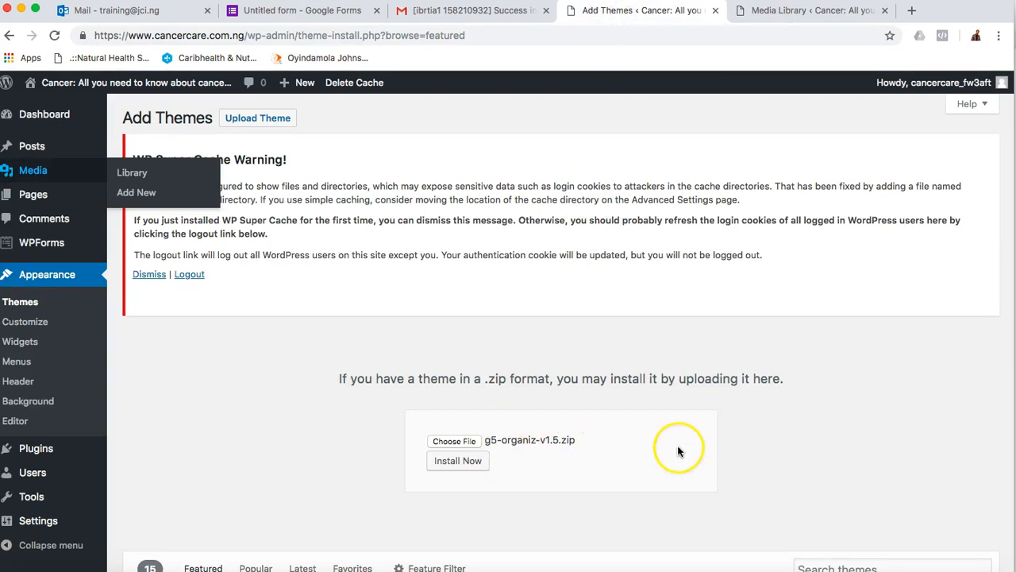
click(384, 344)
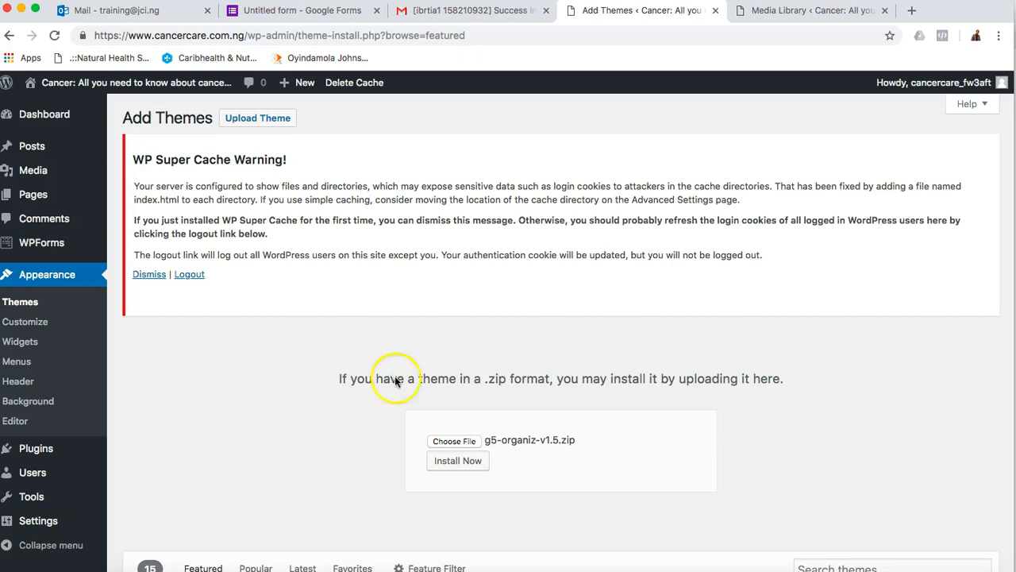
click(458, 462)
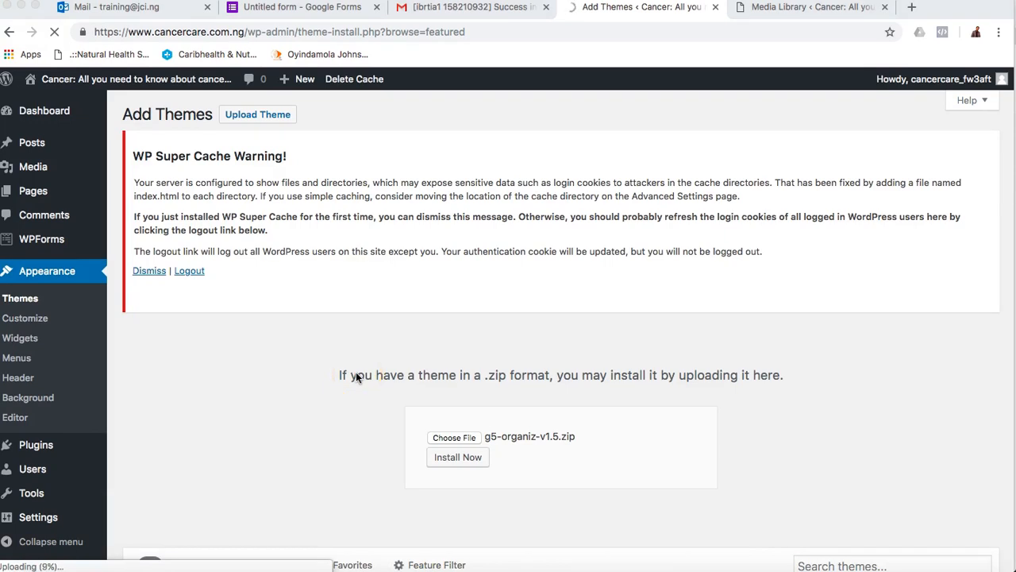
Check the theme upload's progress, review the Course Outline slide in Keynote, and return to the Media Library in Chrome
click(835, 10)
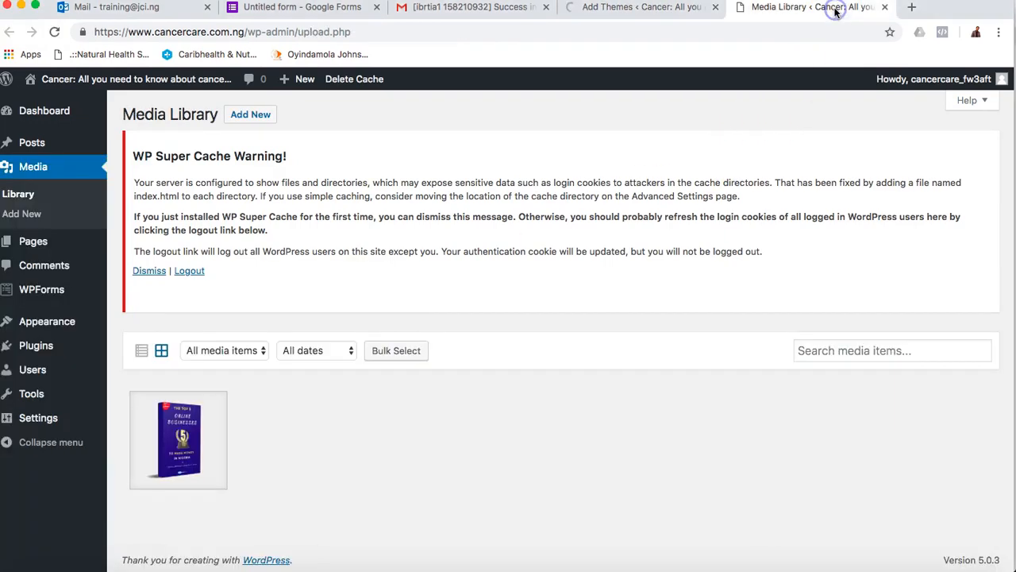
mouse_move(51, 329)
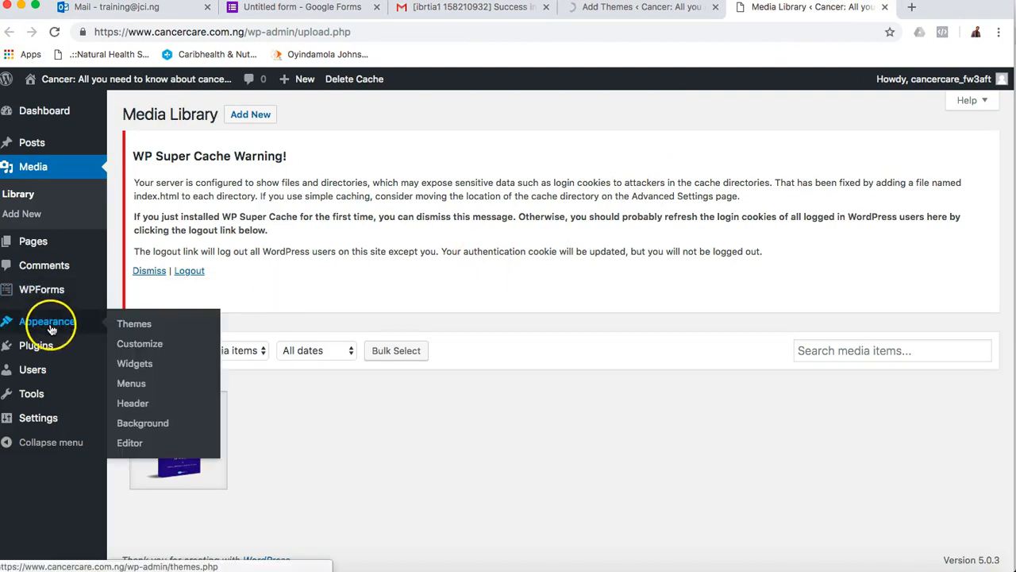
click(655, 12)
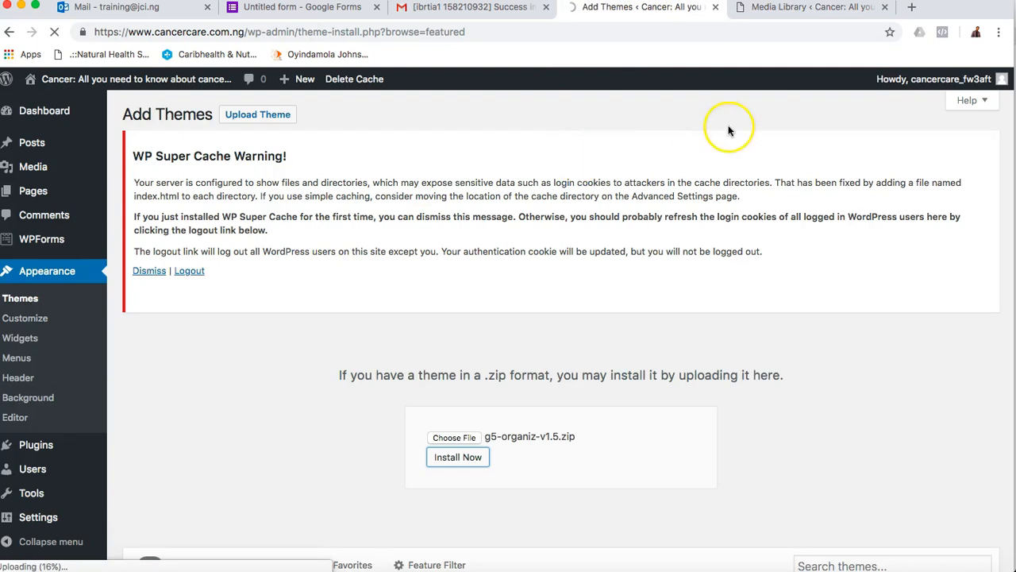
click(833, 10)
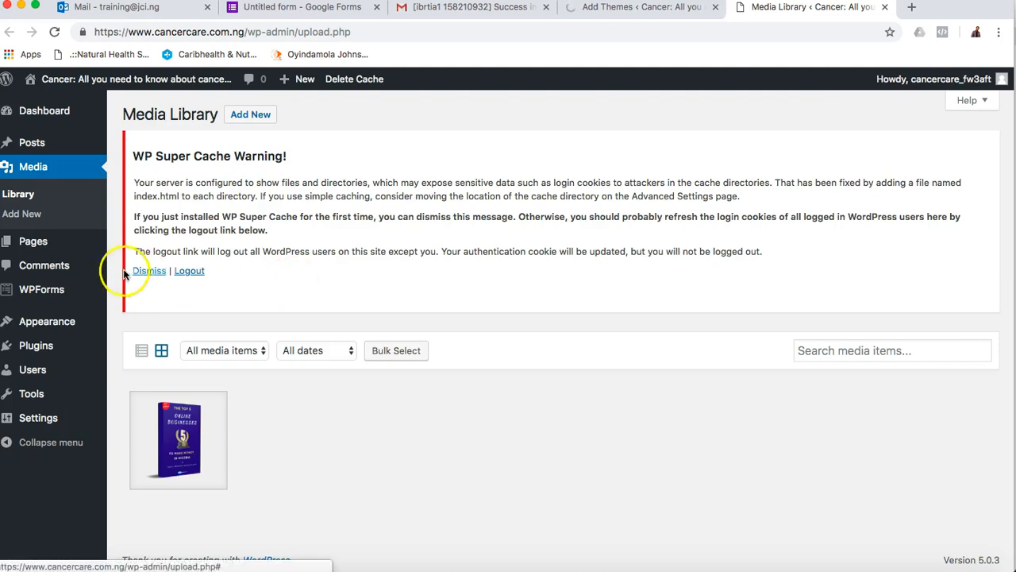
click(382, 568)
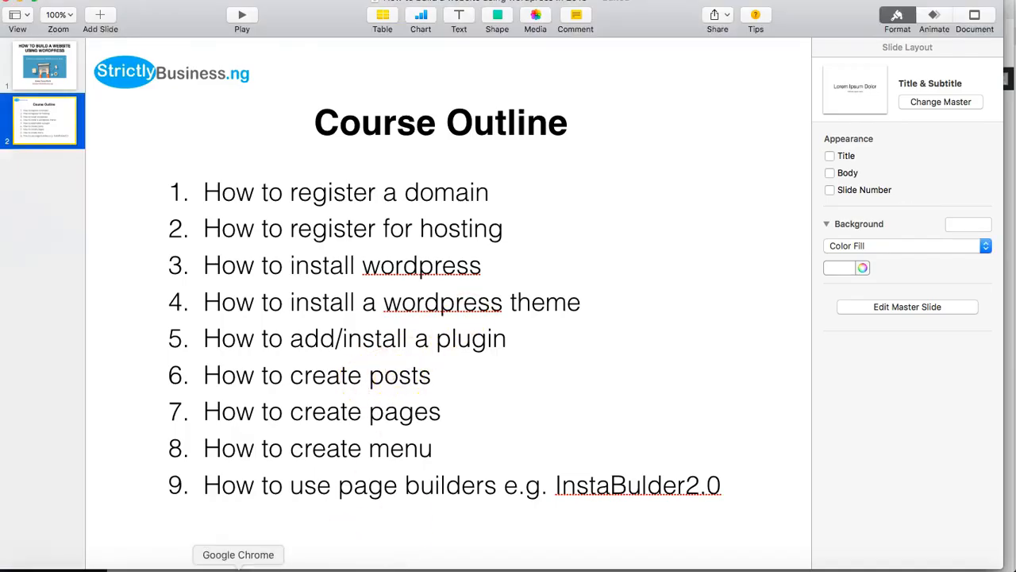
click(239, 569)
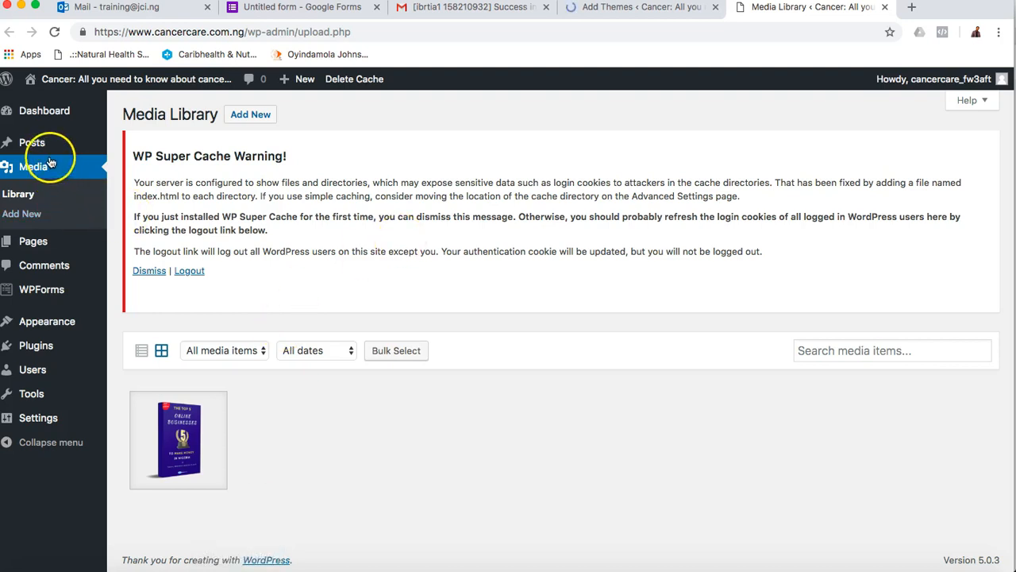
Move the Hello world! post to the trash and open the How To Design A Website draft for editing
mouse_move(44, 143)
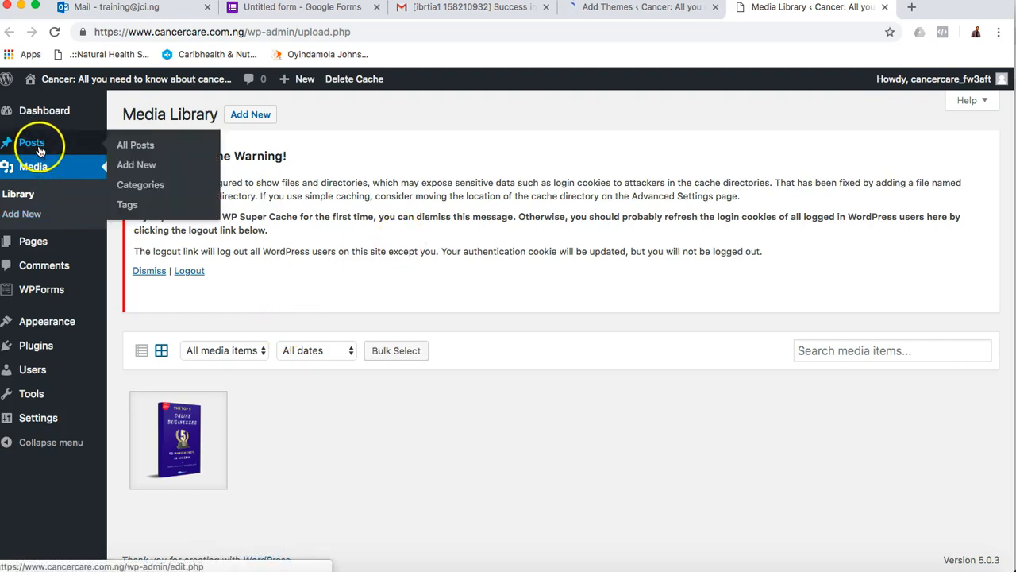
click(139, 144)
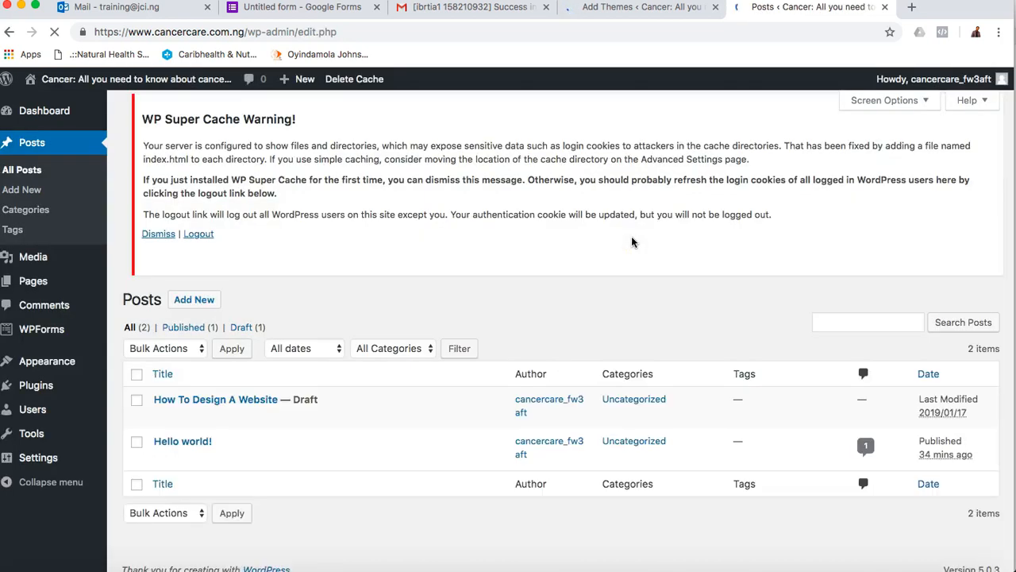
mouse_move(329, 432)
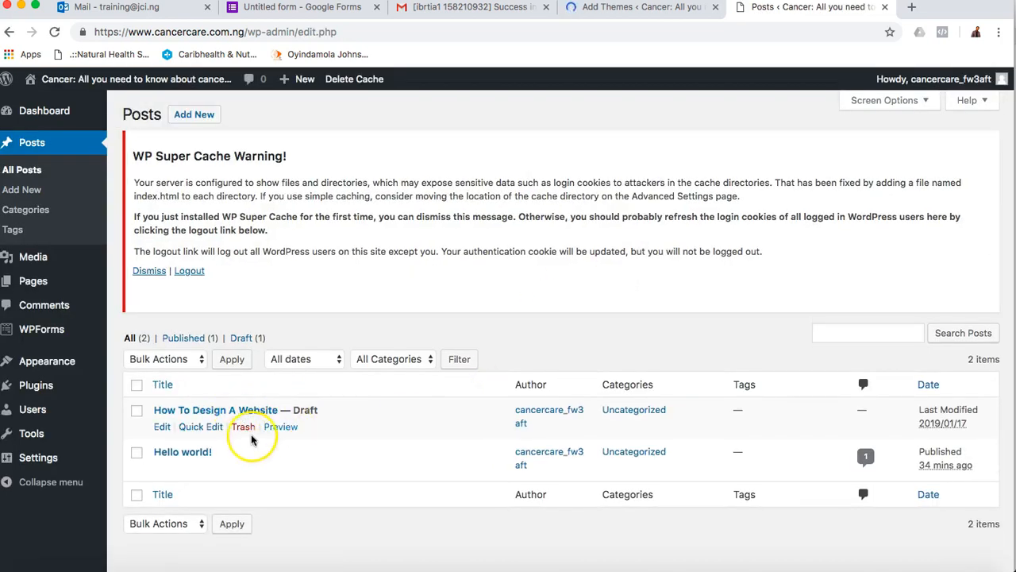
click(242, 470)
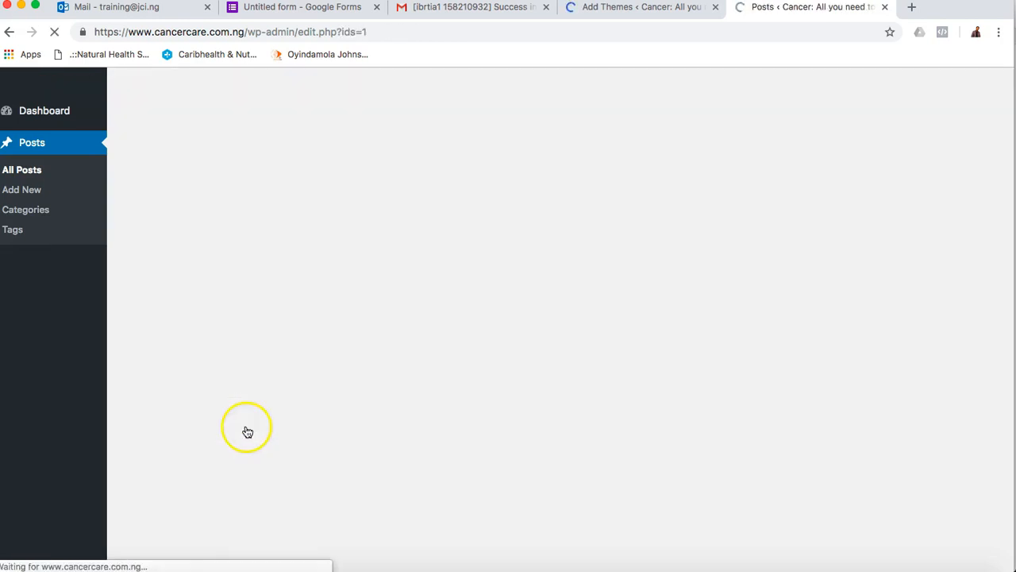
mouse_move(244, 456)
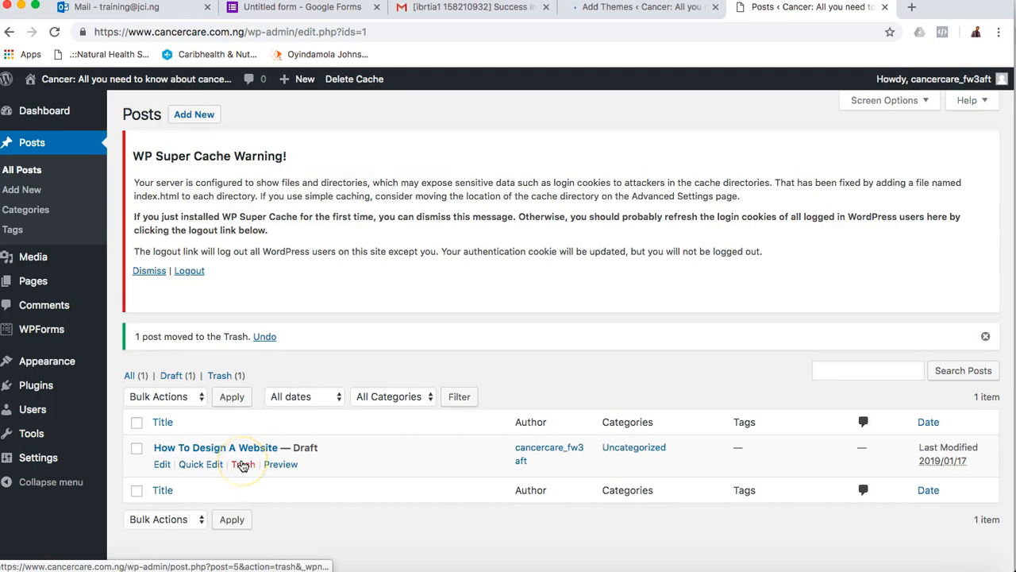
click(162, 463)
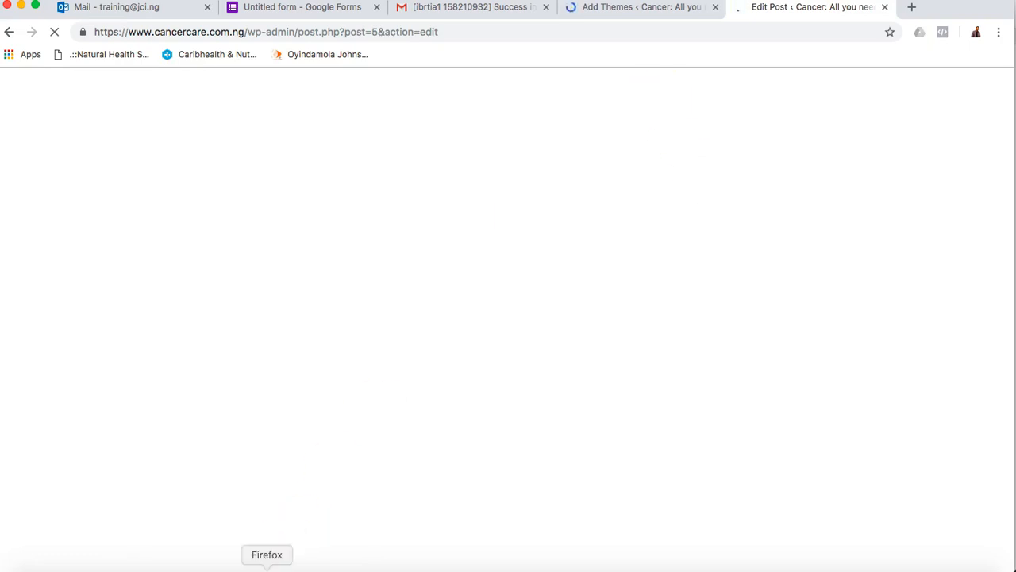
Switch to Firefox, reload and examine the cancercare.com.ng home page, and return to the draft post in Chrome
click(267, 567)
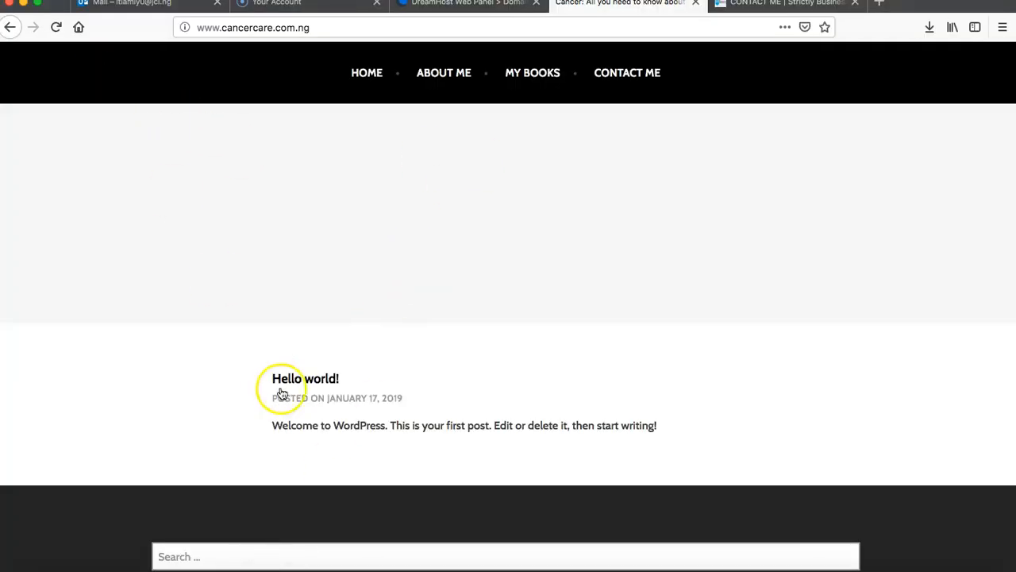
click(56, 28)
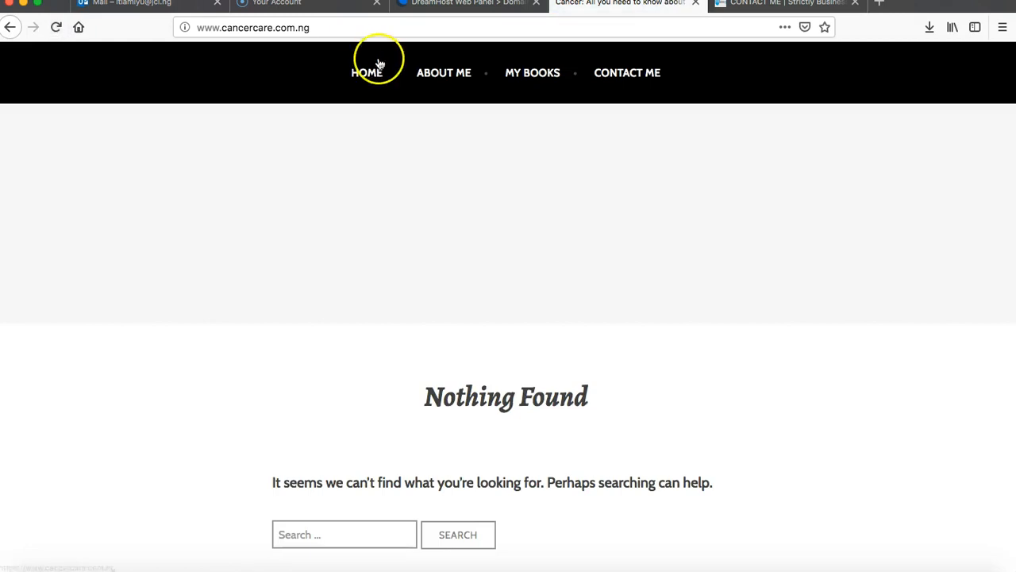
scroll(342, 327, down, 3)
scroll(353, 323, down, 8)
scroll(358, 325, up, 10)
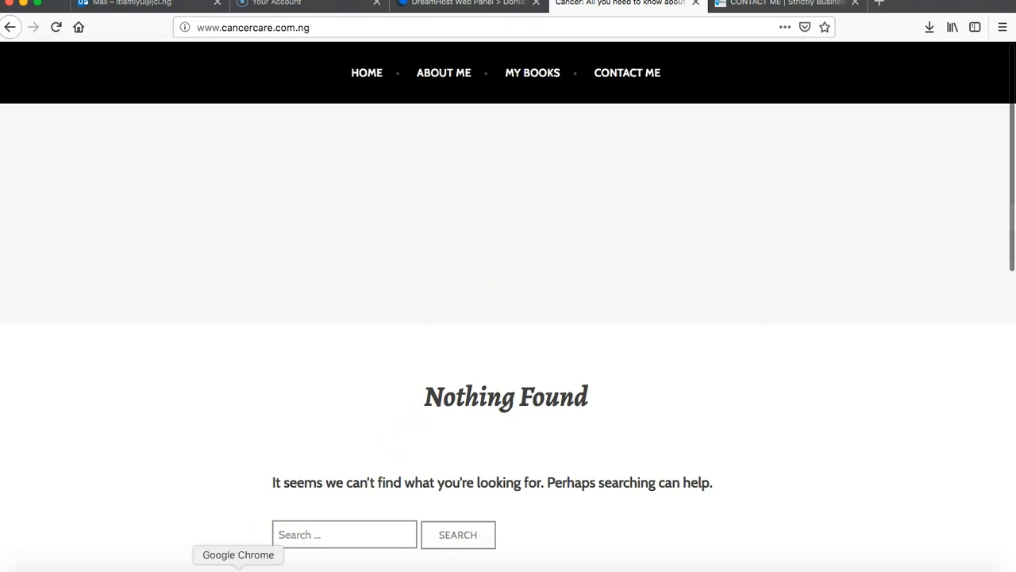
click(265, 553)
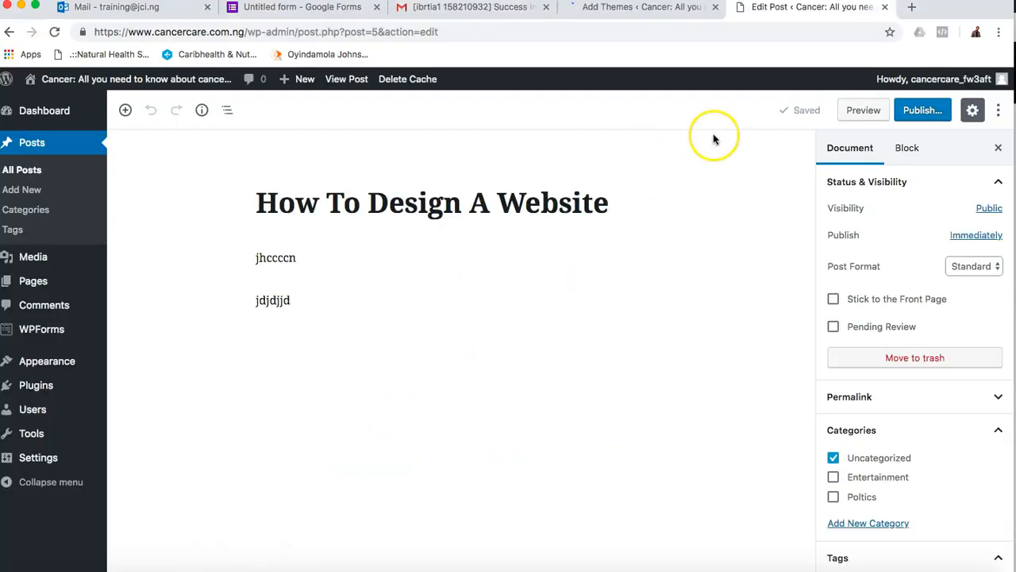
Remove the placeholder paragraph "jhccccn" from the body of the How To Design A Website post
double_click(341, 258)
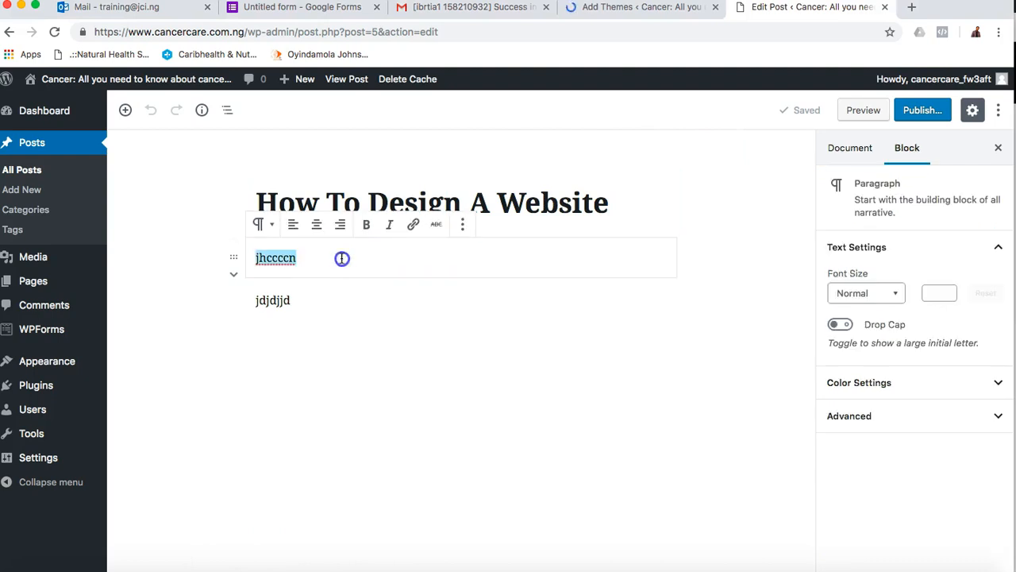
text(To d)
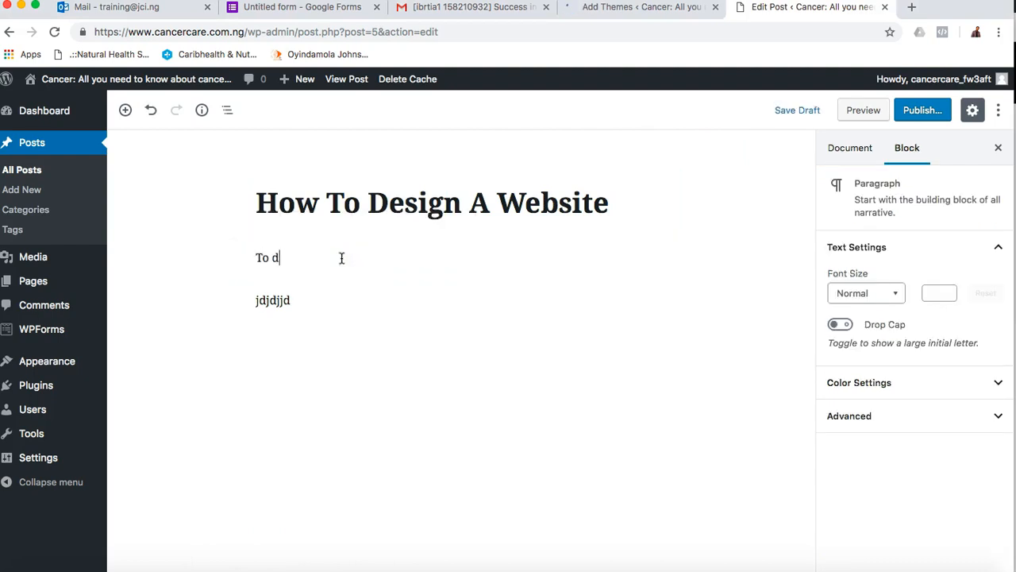
key(BackSpace)
key(BackSpace)
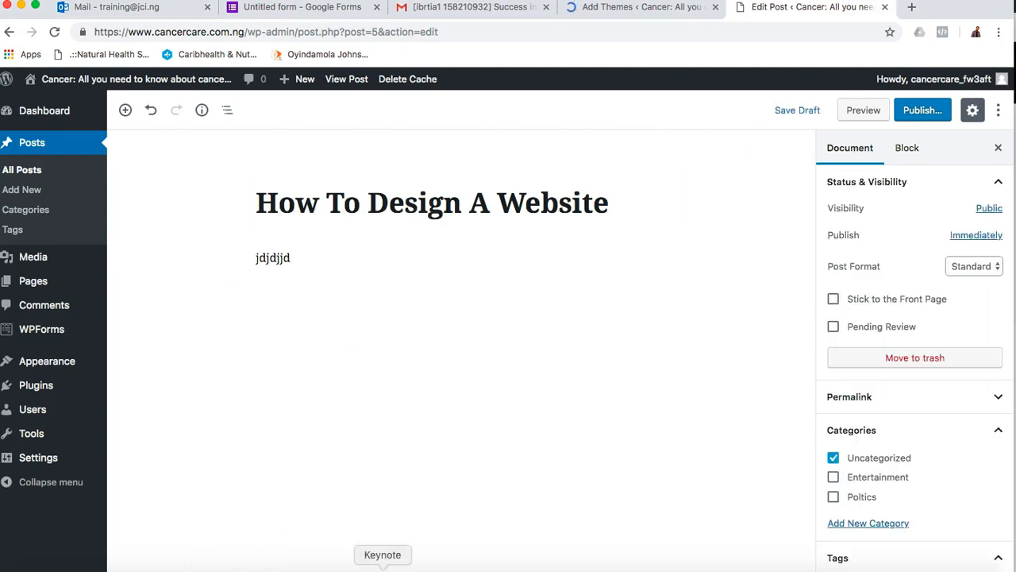
Switch to Keynote and copy the whole numbered list from the Course Outline slide
click(382, 565)
click(392, 291)
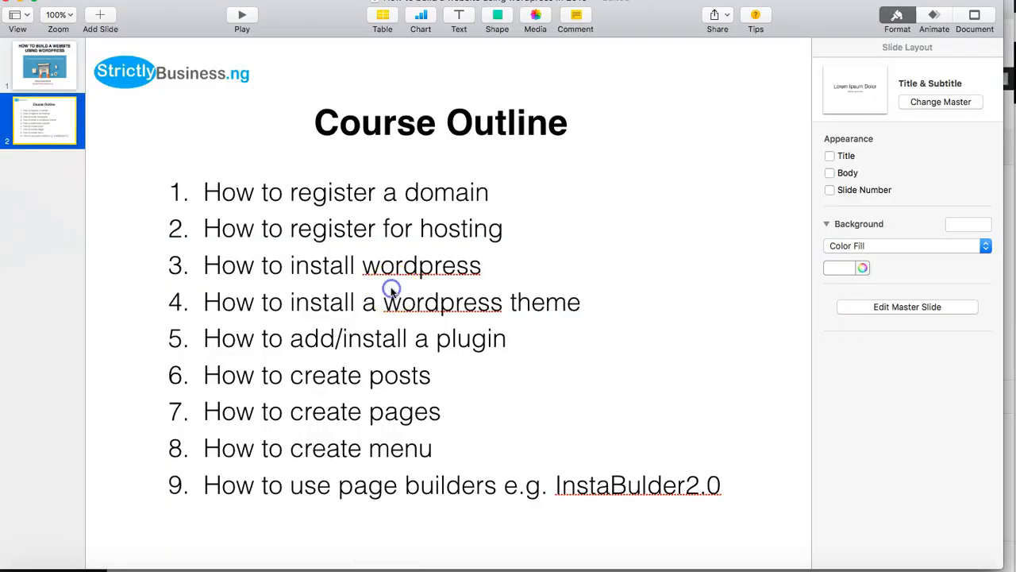
triple_click(391, 290)
click(391, 291)
key(super+a)
key(super+c)
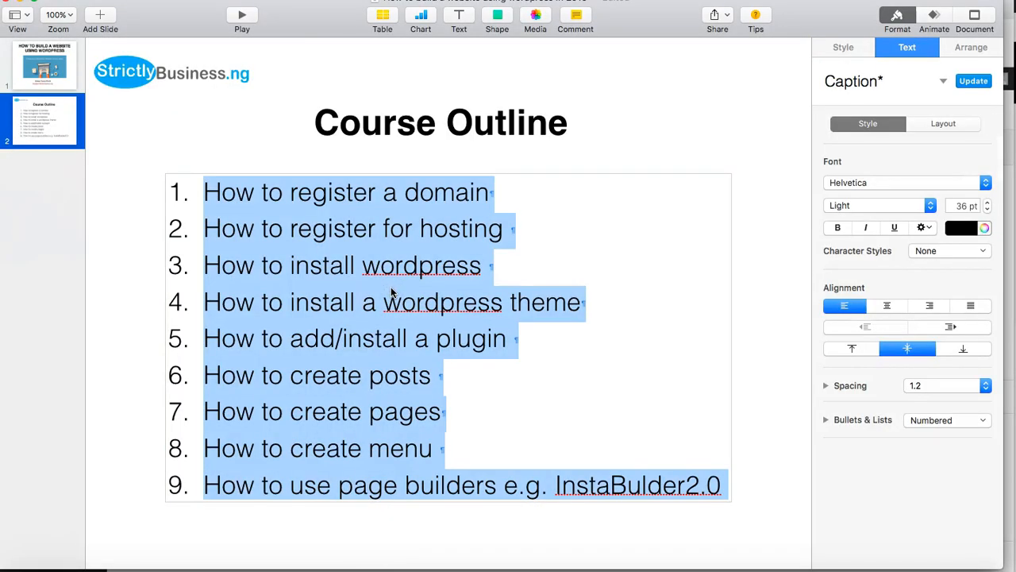
Return to the draft post in Chrome and replace the placeholder paragraph "jdjdjjd" with the copied course outline list
click(243, 562)
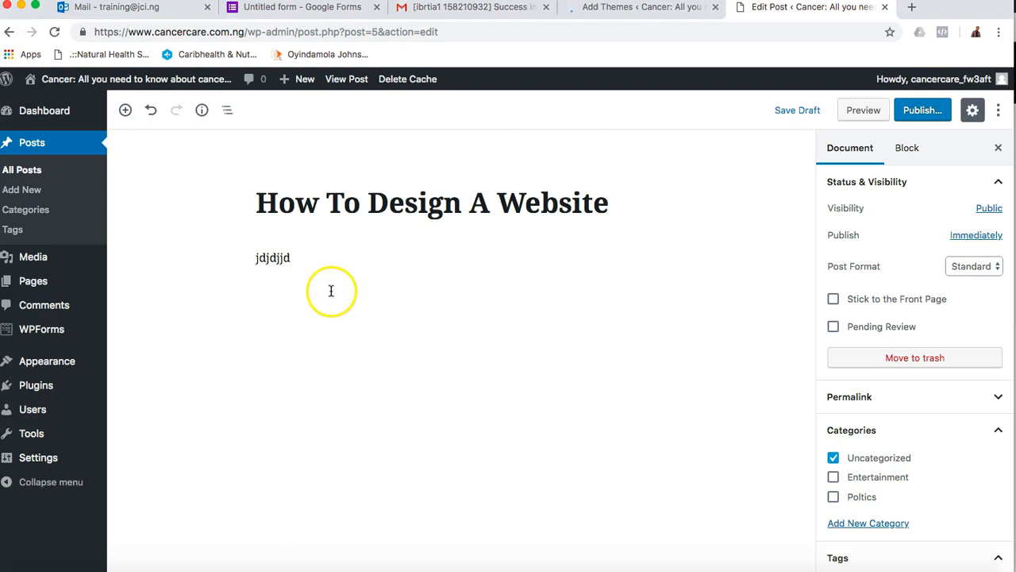
click(306, 277)
key(BackSpace)
key(BackSpace)
key(BackSpace)
key(BackSpace)
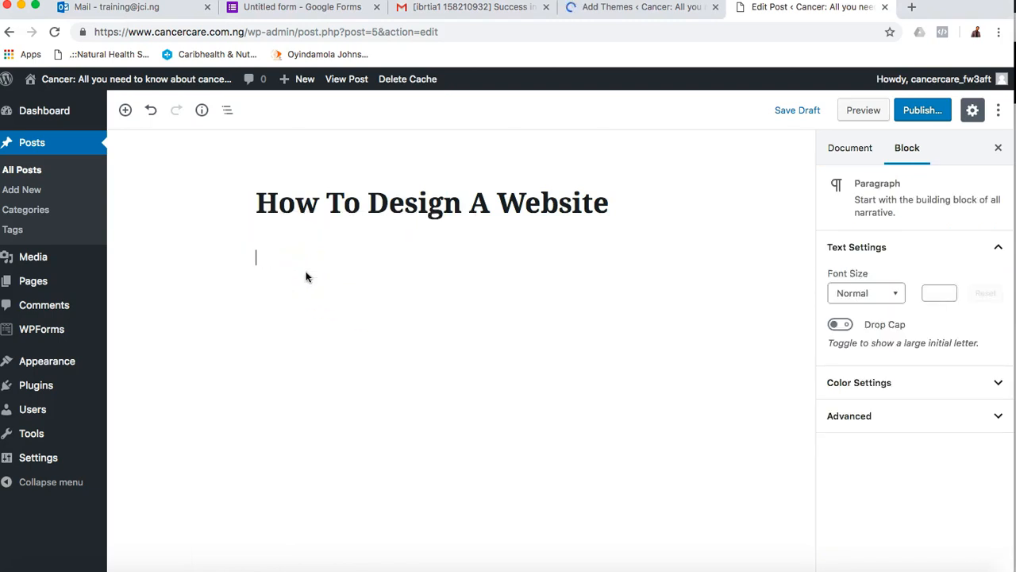
key(super+v)
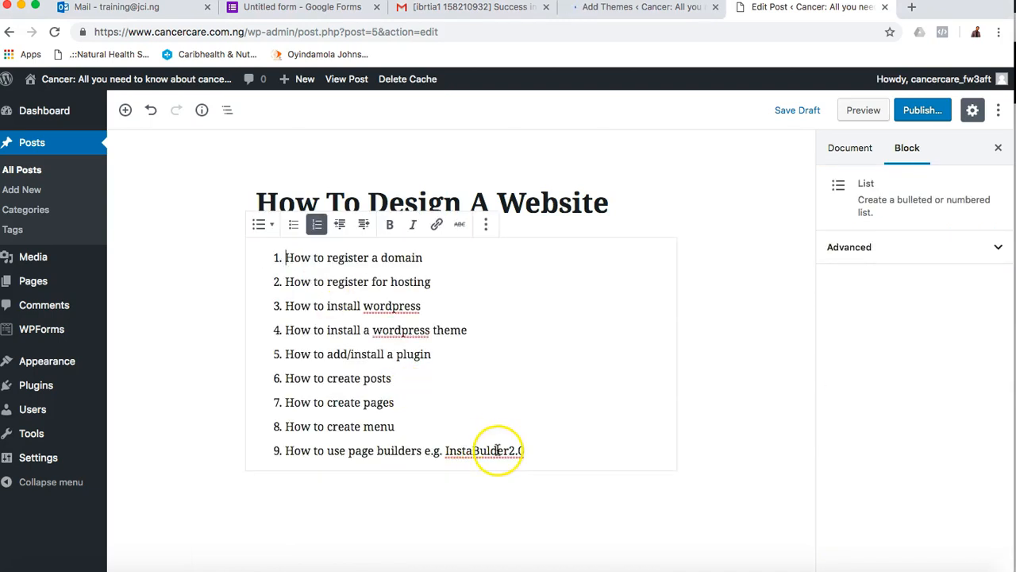
click(222, 393)
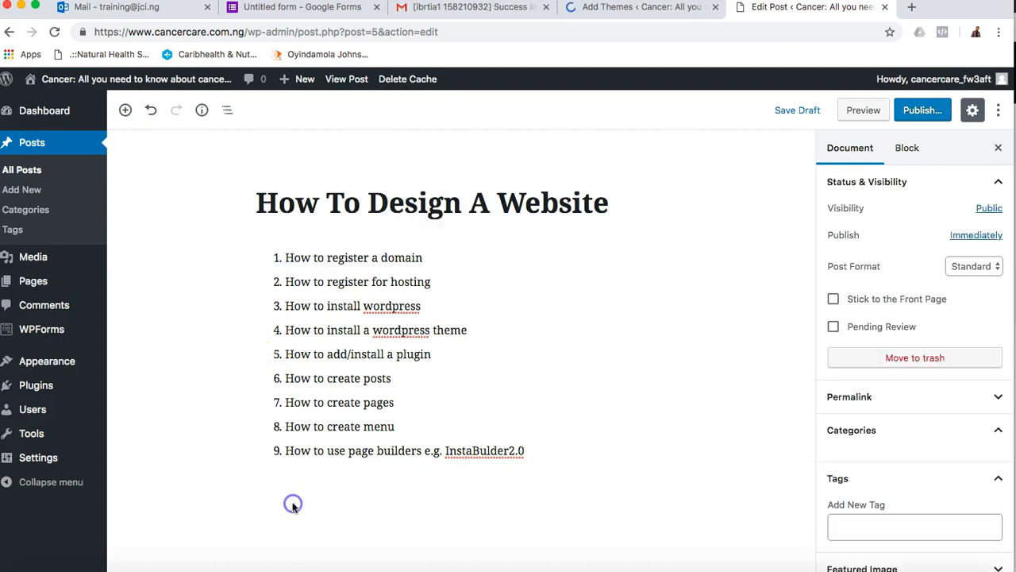
Insert an image block below the list showing the Top 5 Online Businesses book cover from the Media Library
click(124, 110)
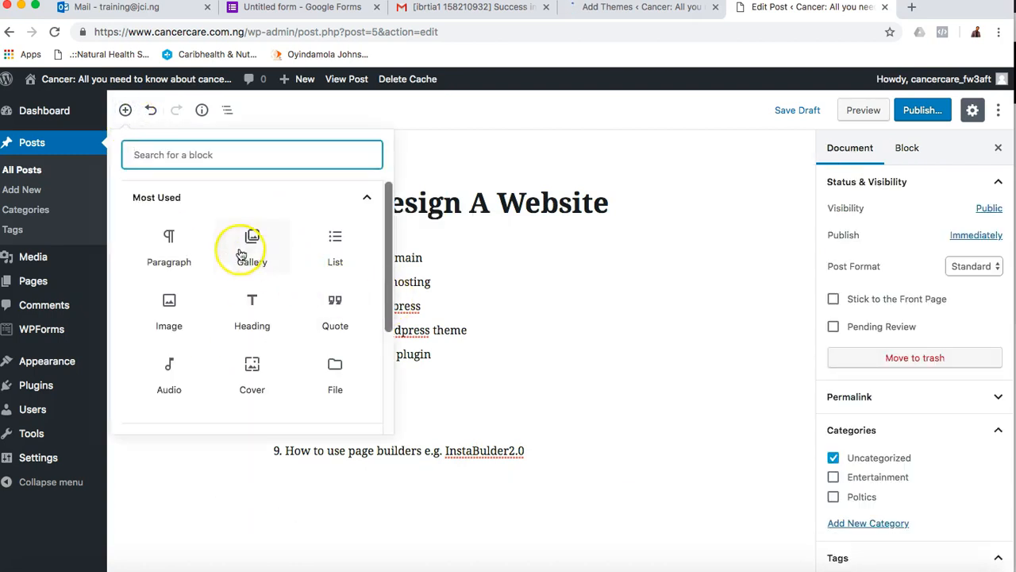
click(169, 316)
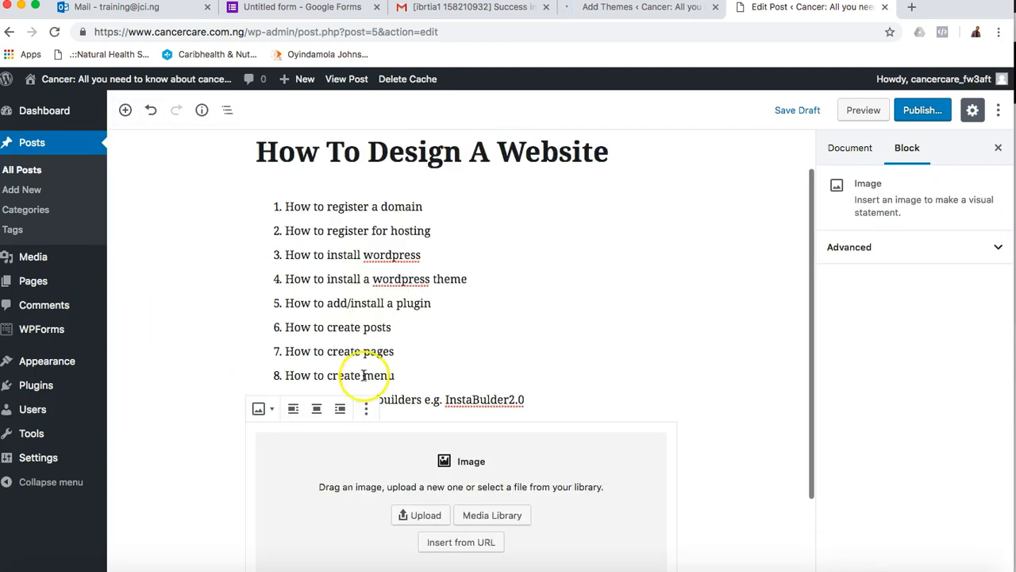
click(492, 515)
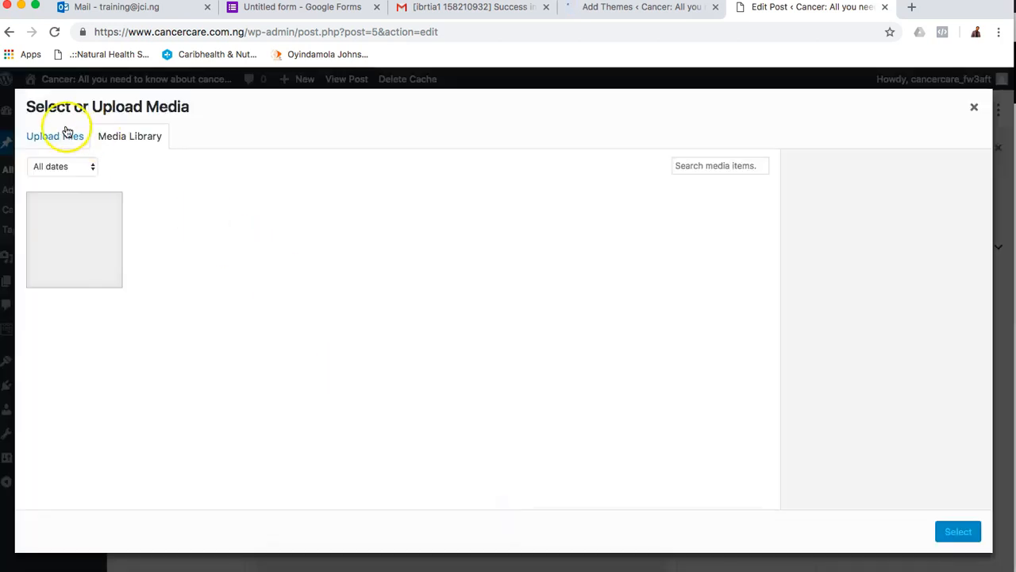
click(92, 249)
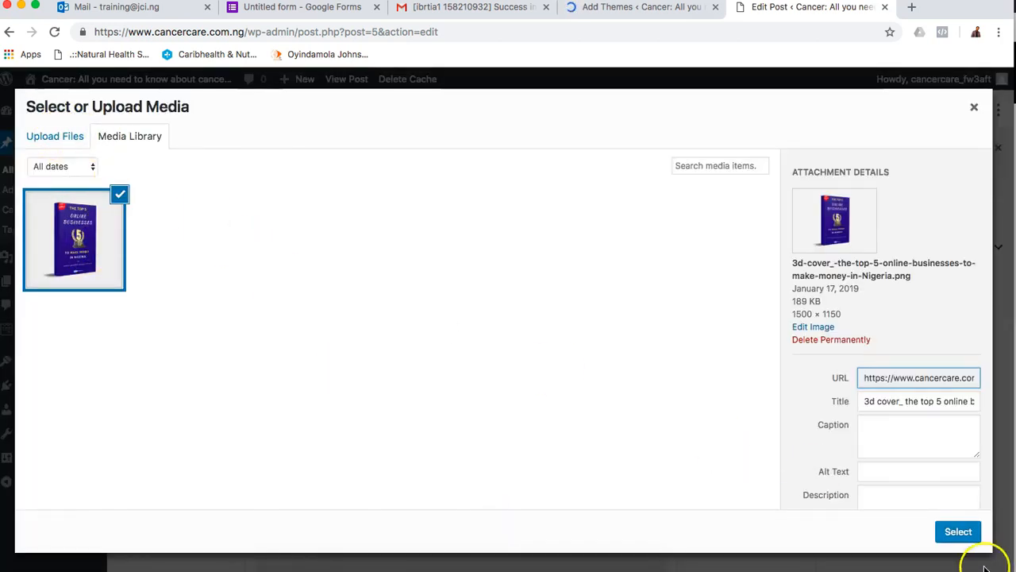
click(958, 531)
scroll(680, 415, down, 4)
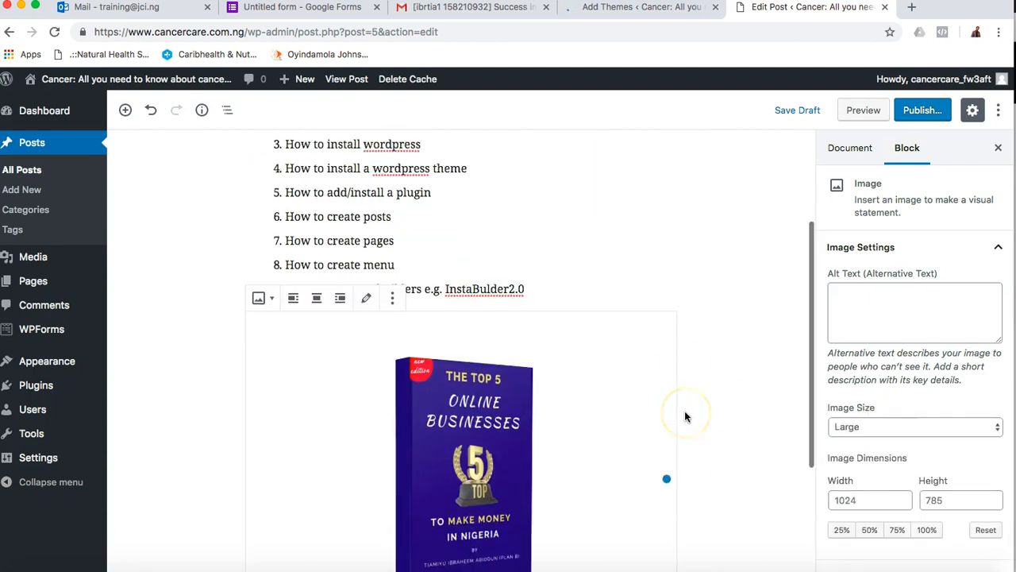
scroll(761, 310, up, 5)
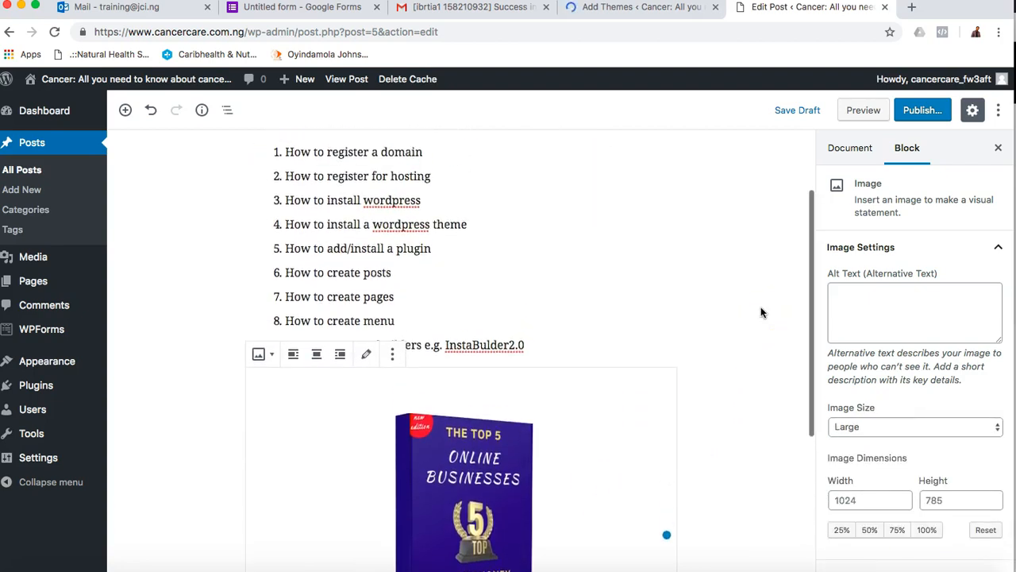
scroll(761, 309, down, 9)
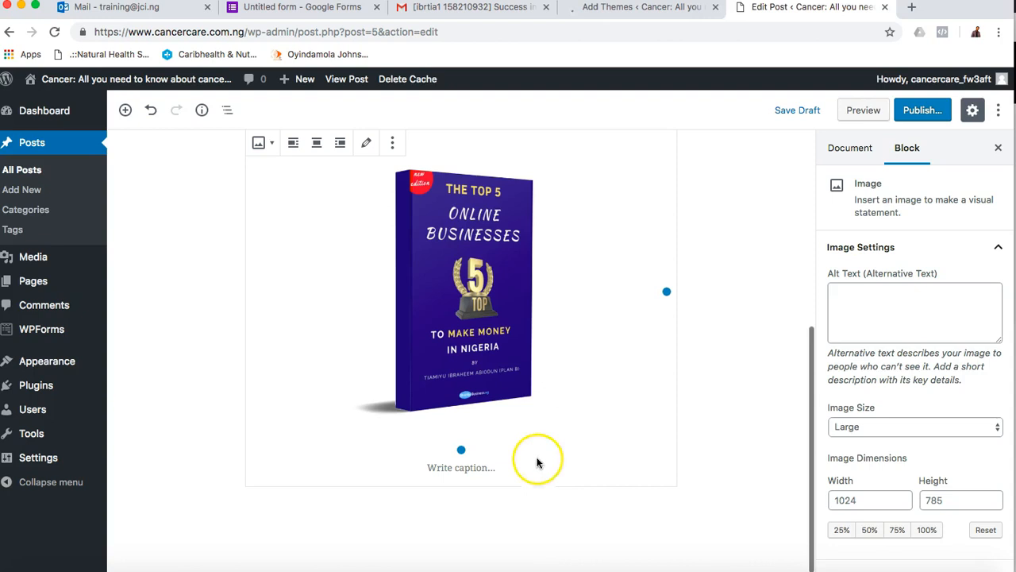
scroll(524, 506, up, 9)
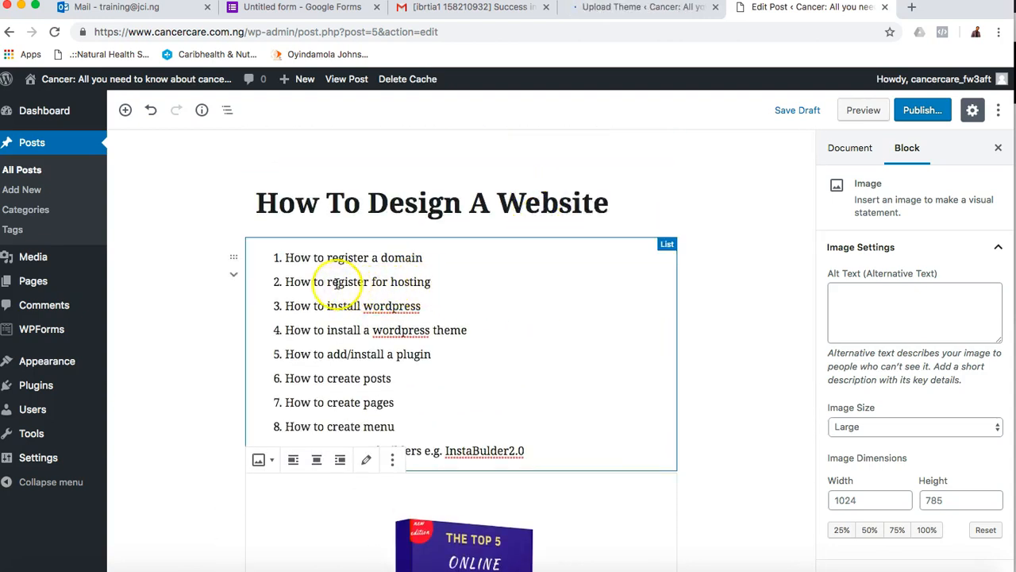
drag(328, 282, 427, 281)
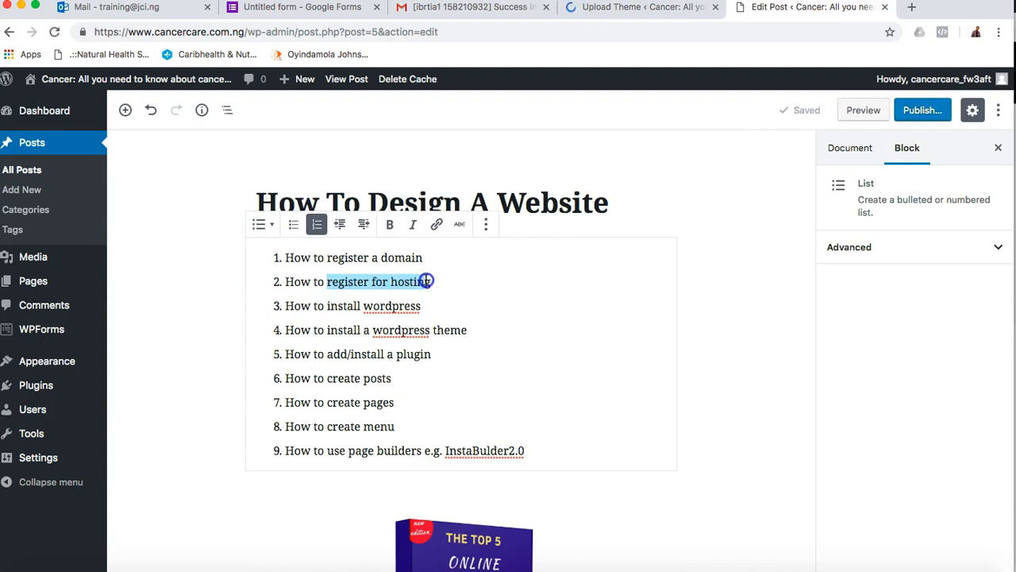
click(437, 224)
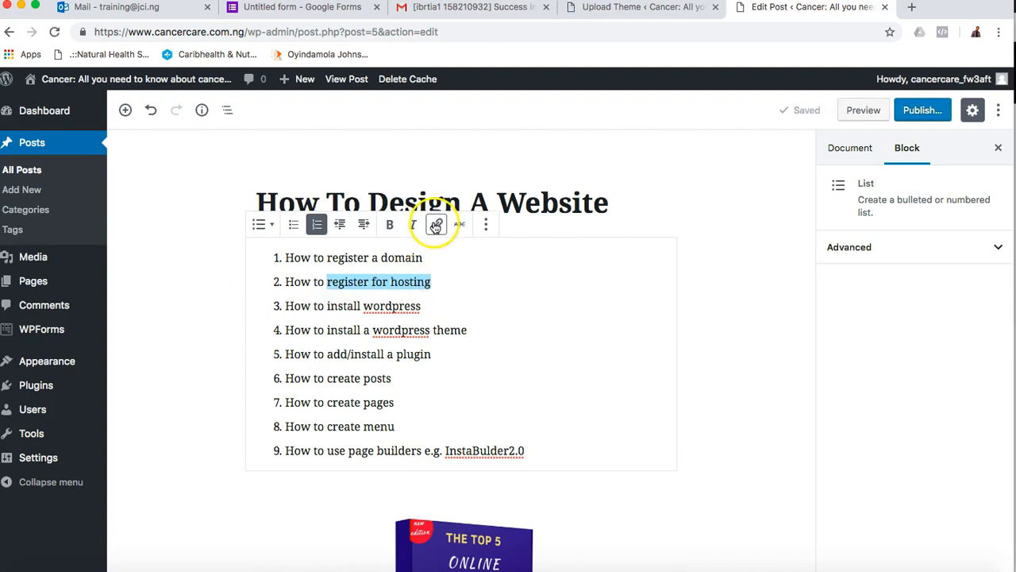
click(391, 311)
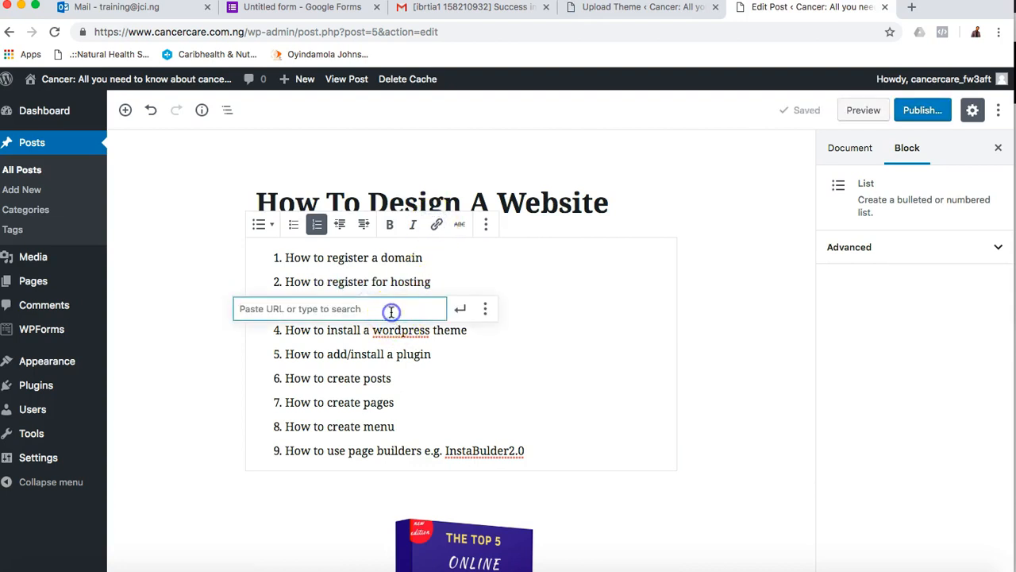
text(www.strictlybusiness.ng)
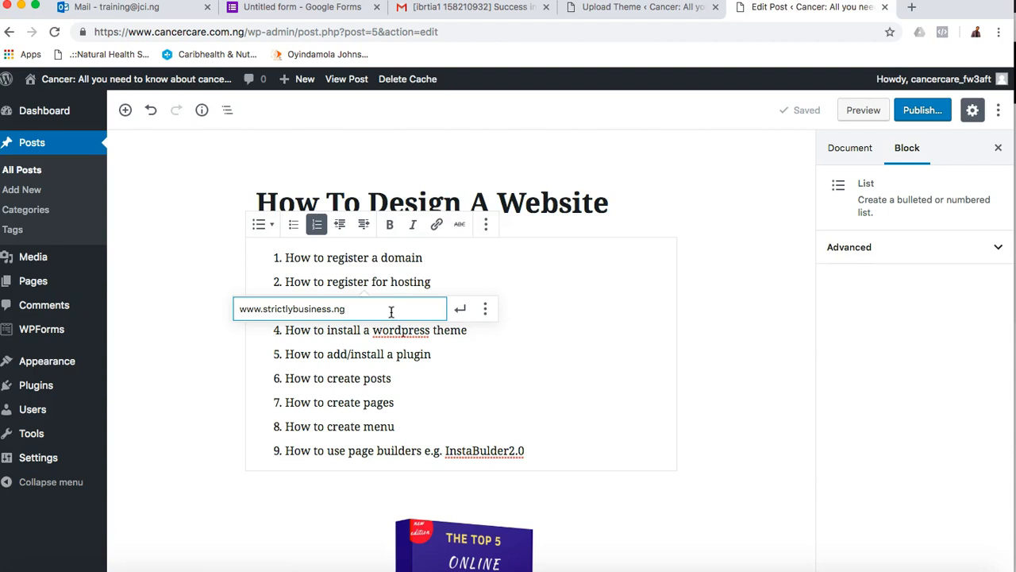
key(Return)
click(564, 320)
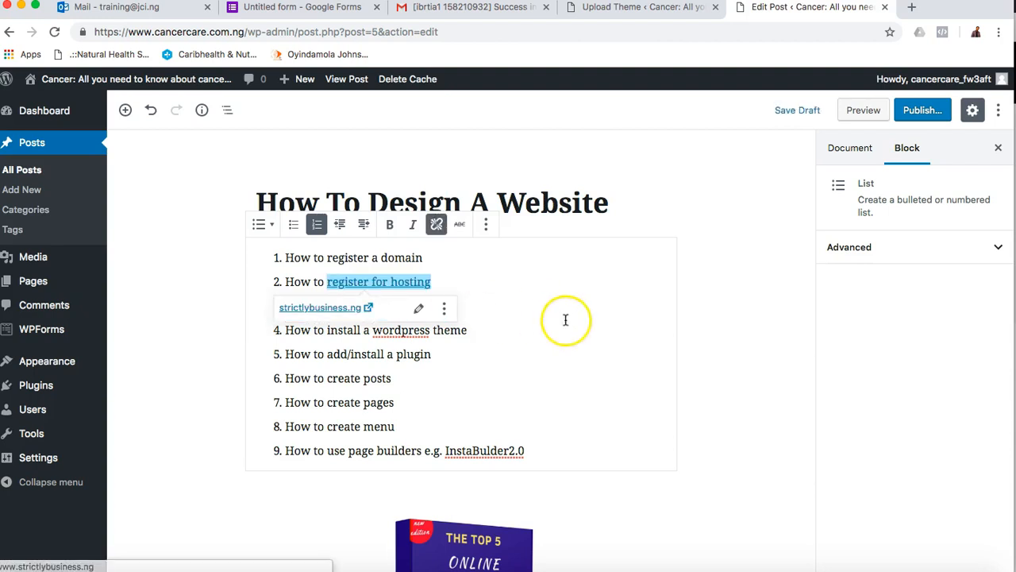
click(377, 287)
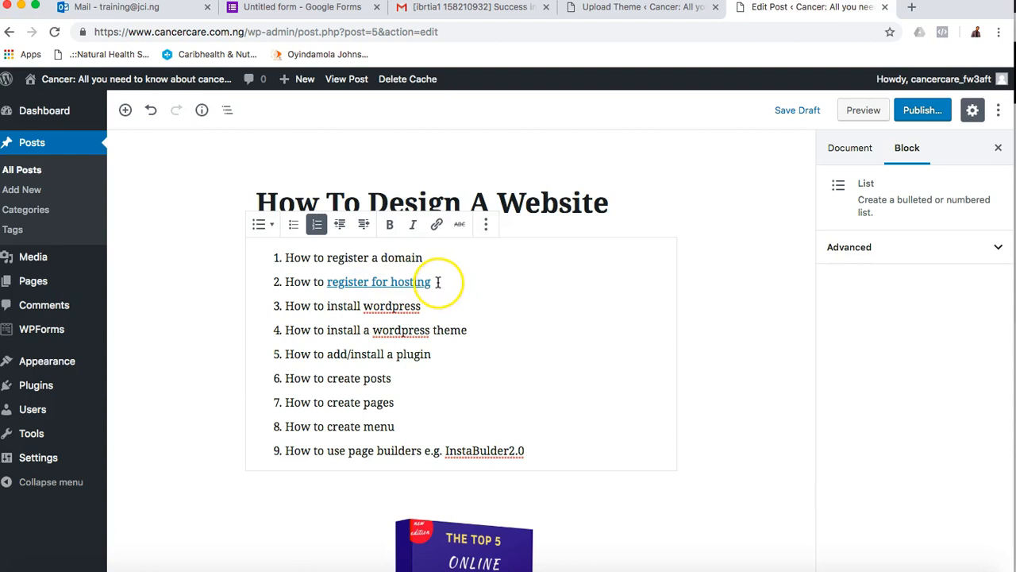
Make the linked words "register for hosting" bold
drag(437, 281, 328, 281)
click(390, 224)
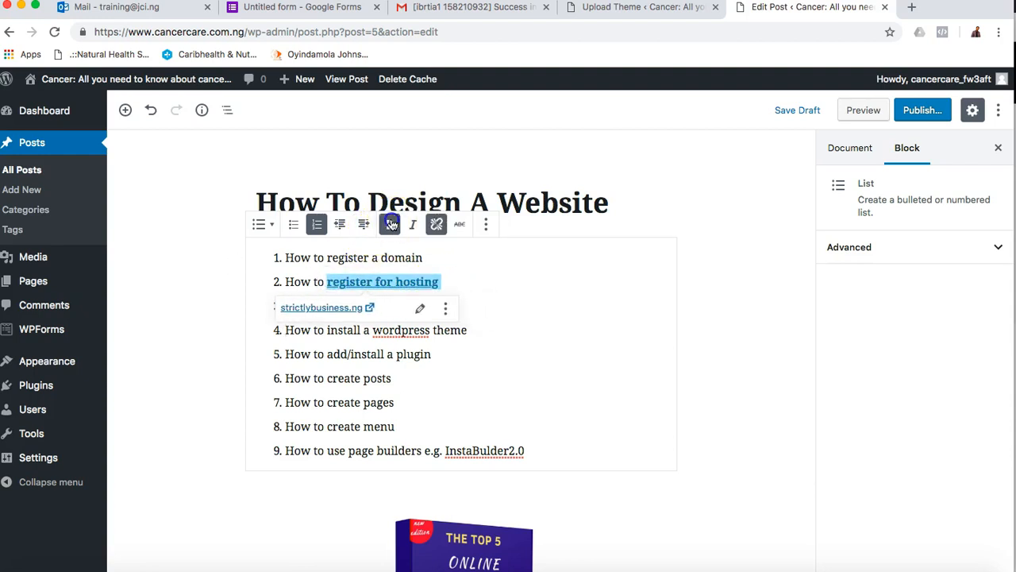
click(534, 285)
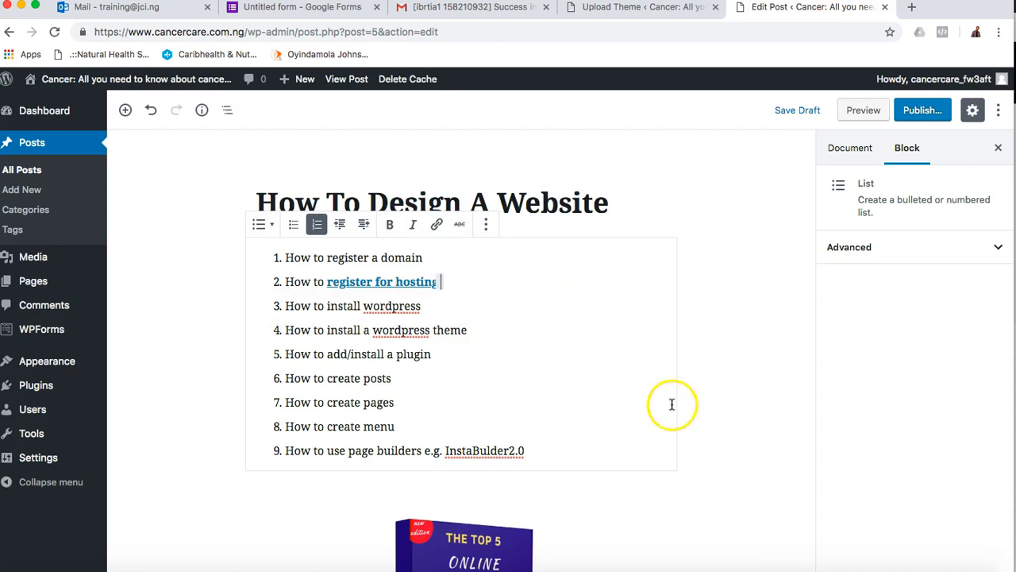
click(706, 315)
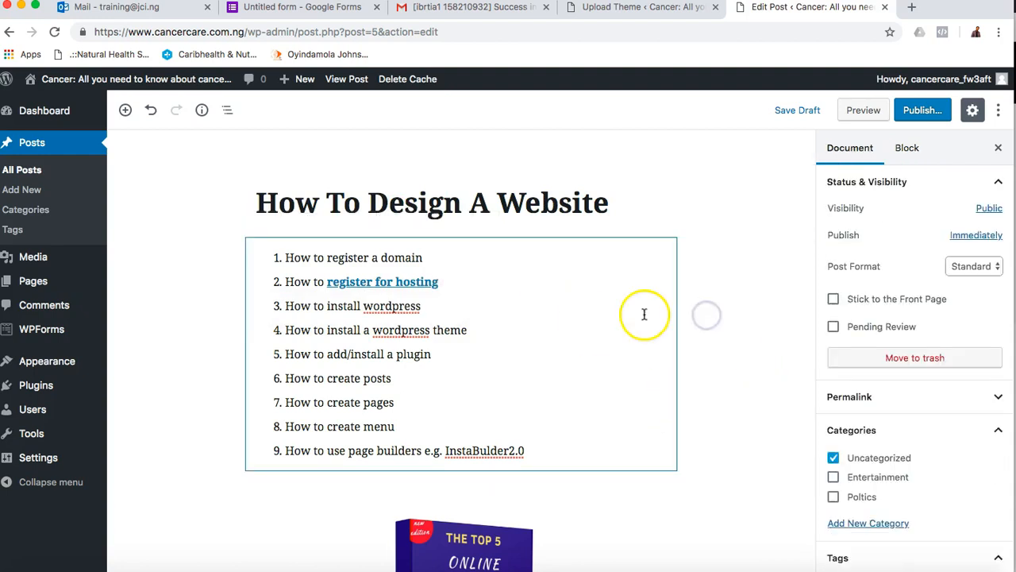
Publish the How To Design A Website post and copy its link
scroll(736, 344, down, 3)
scroll(735, 345, up, 3)
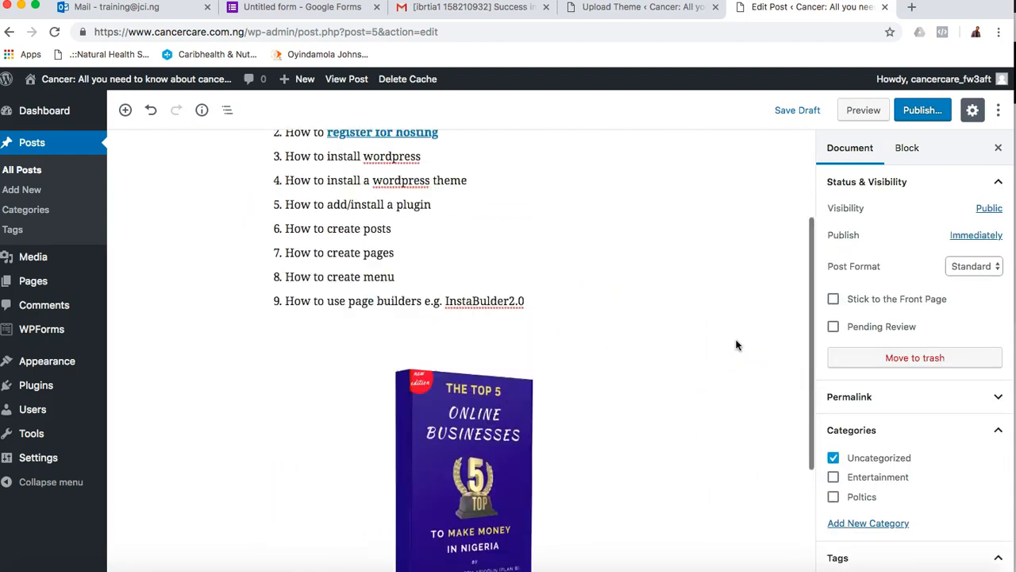
click(925, 110)
click(926, 111)
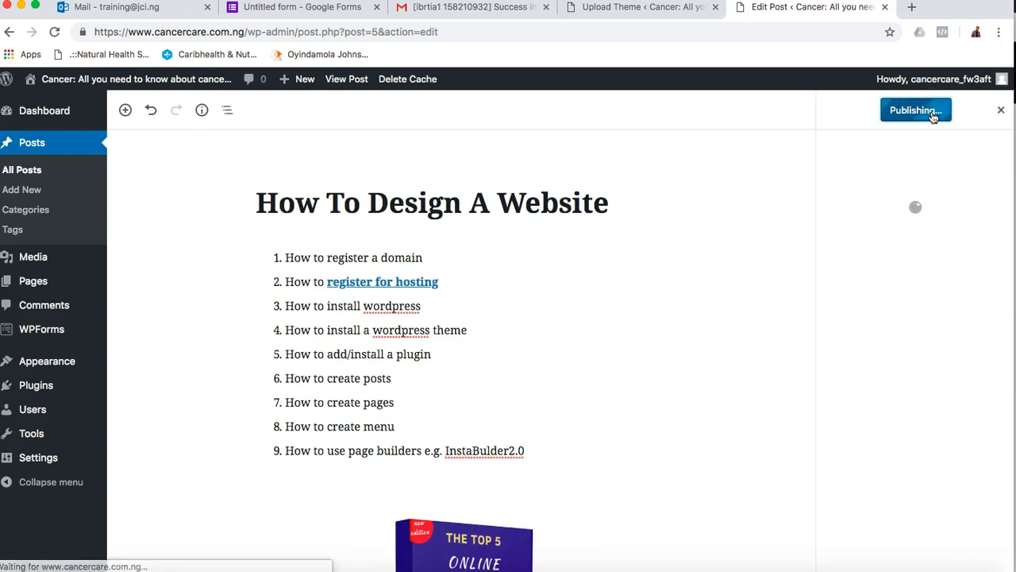
scroll(720, 413, down, 5)
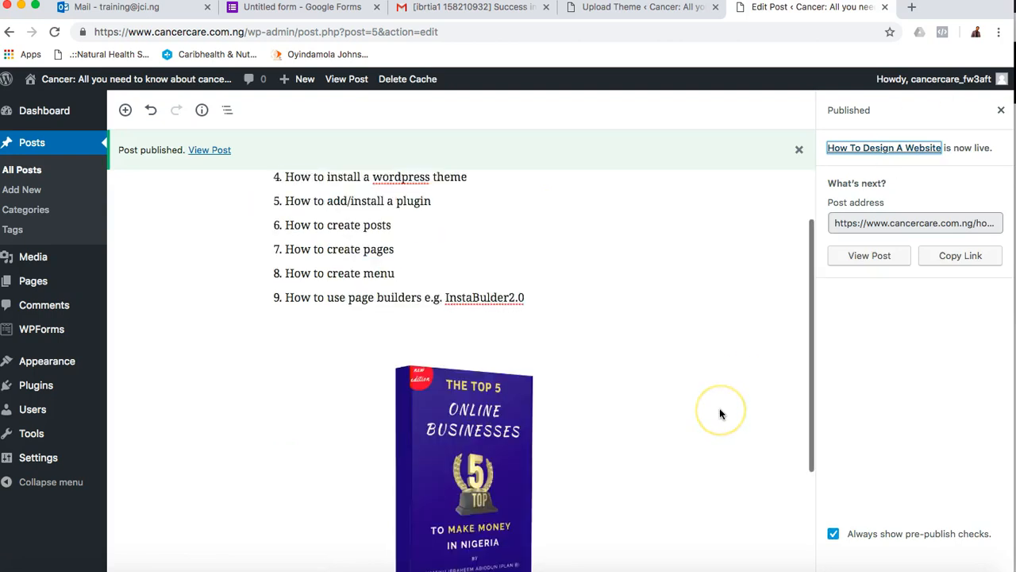
scroll(720, 413, up, 5)
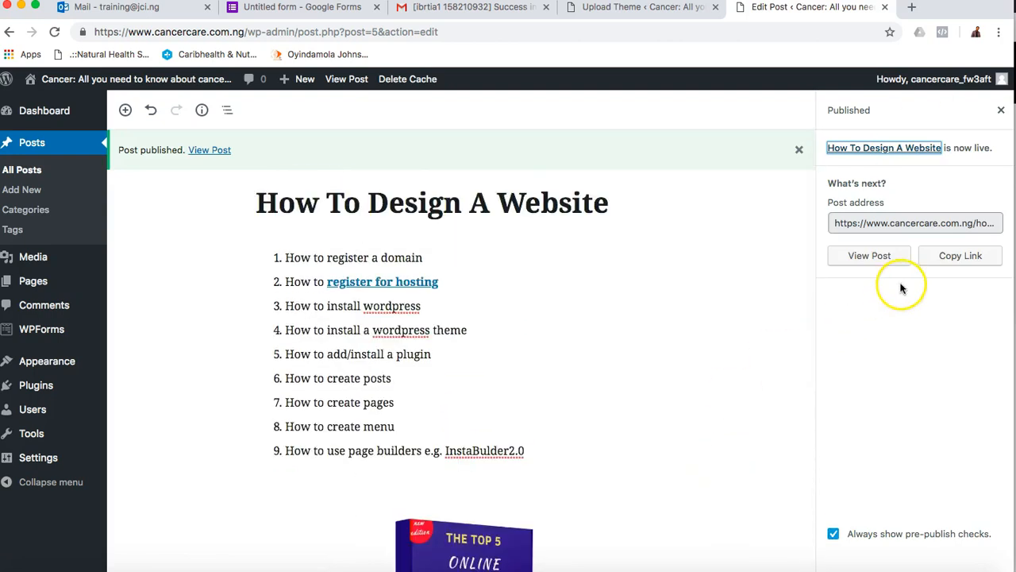
click(958, 256)
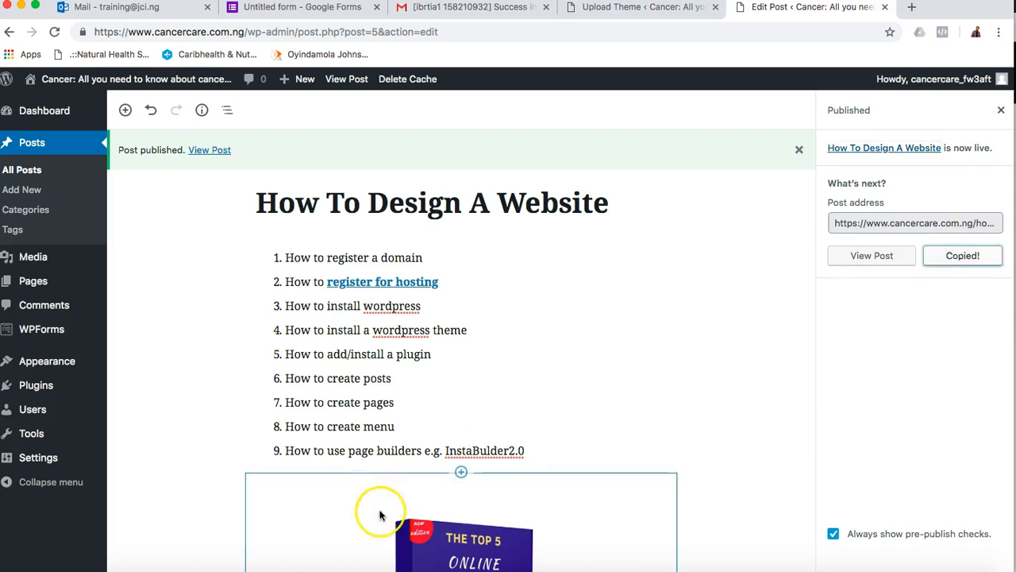
Switch to Firefox, close the Strictly Business CONTACT ME tab, and open the copied post address in a new tab
click(266, 570)
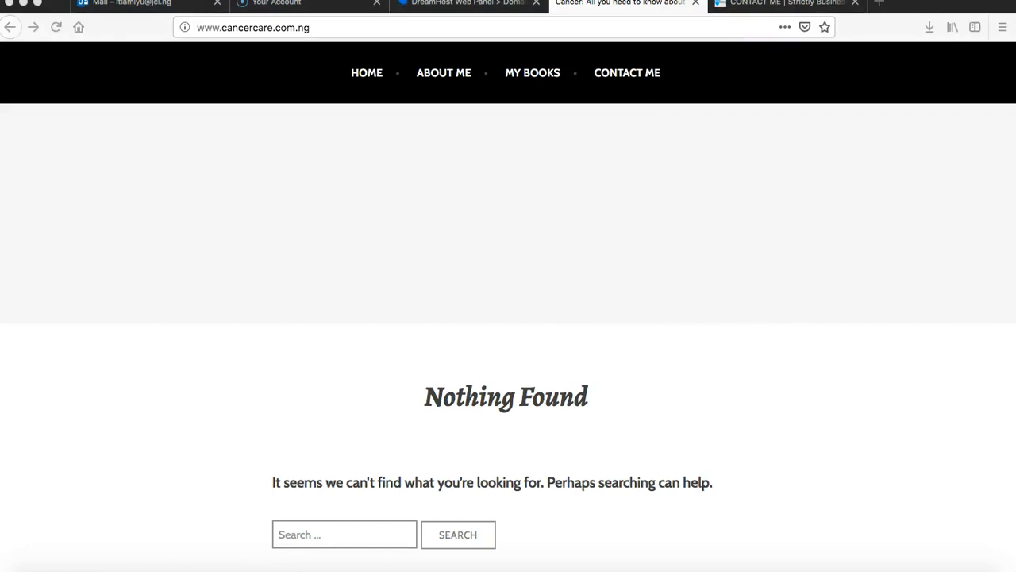
click(810, 11)
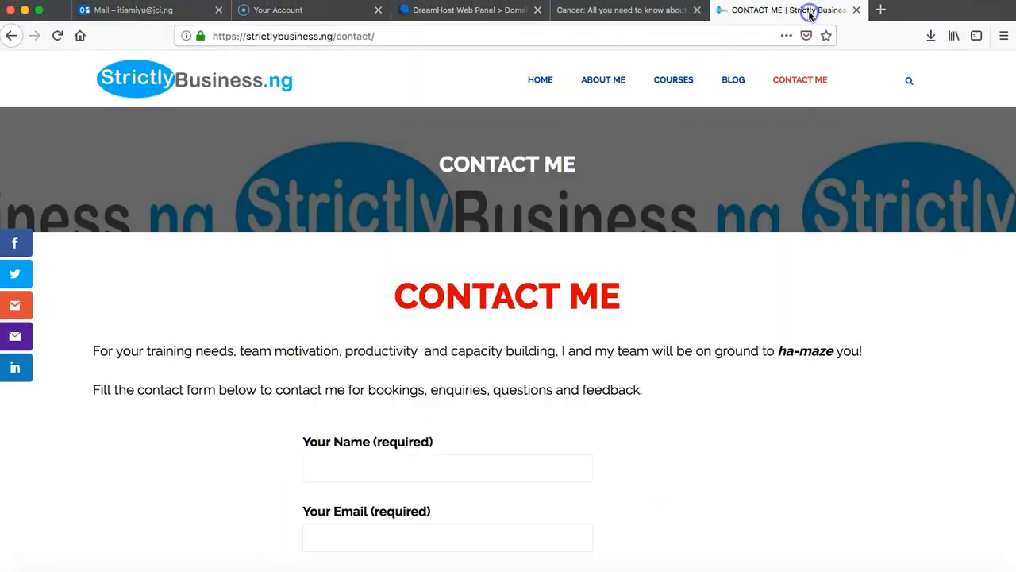
click(856, 9)
click(721, 10)
click(663, 38)
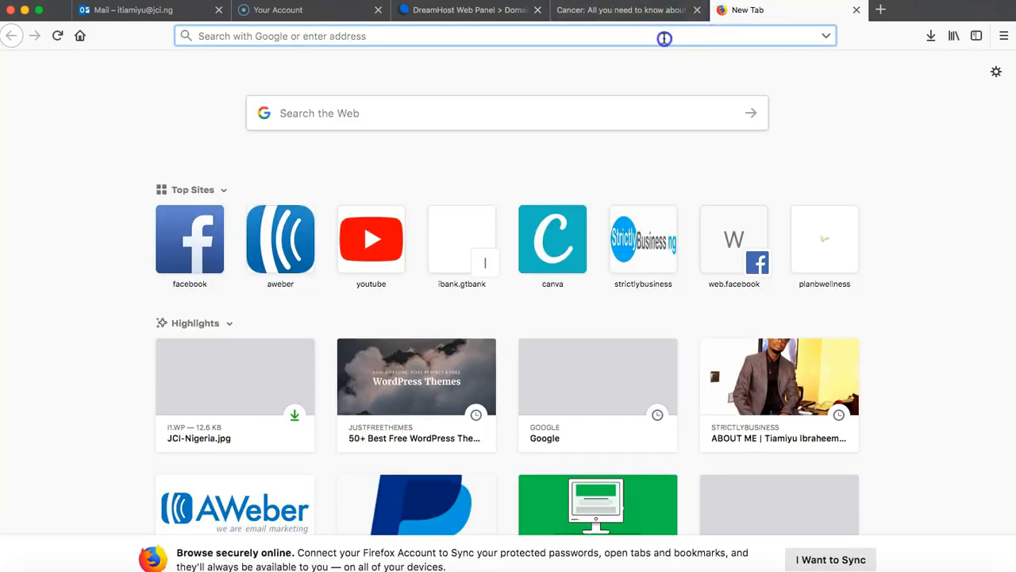
key(super+v)
key(Return)
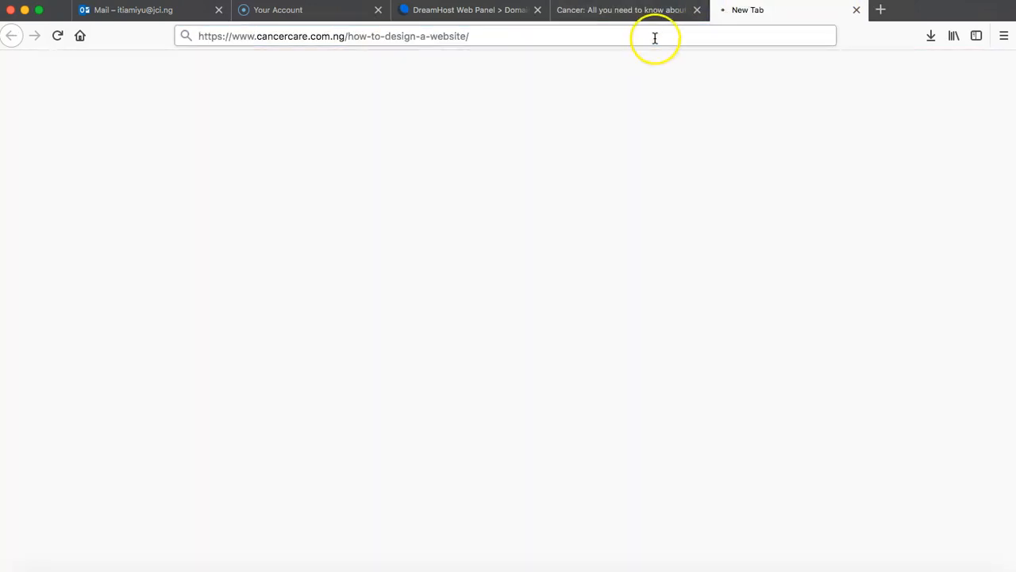
Close the older cancer site tab in Firefox and switch to the WordPress post editor in Chrome
click(697, 10)
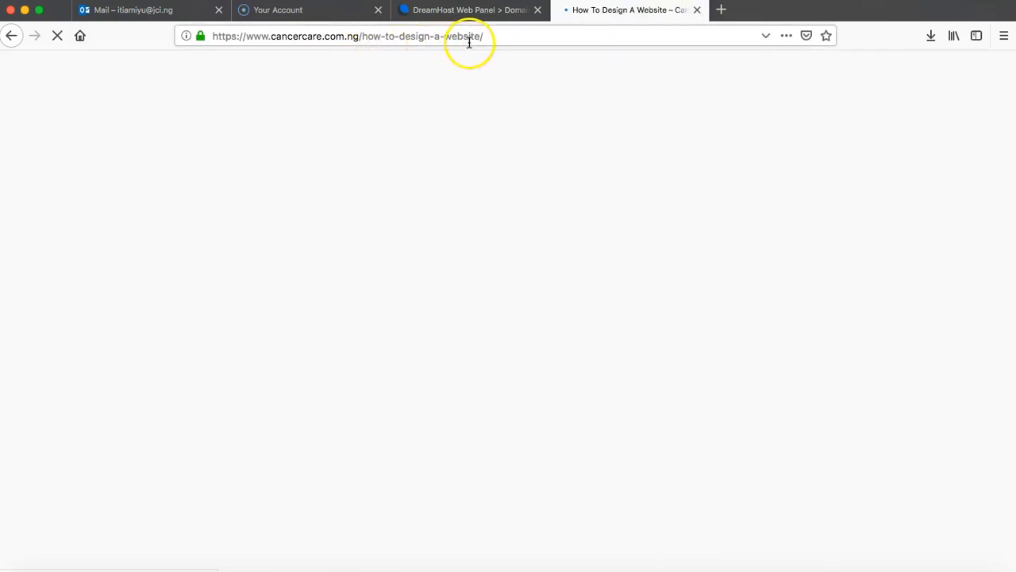
click(239, 570)
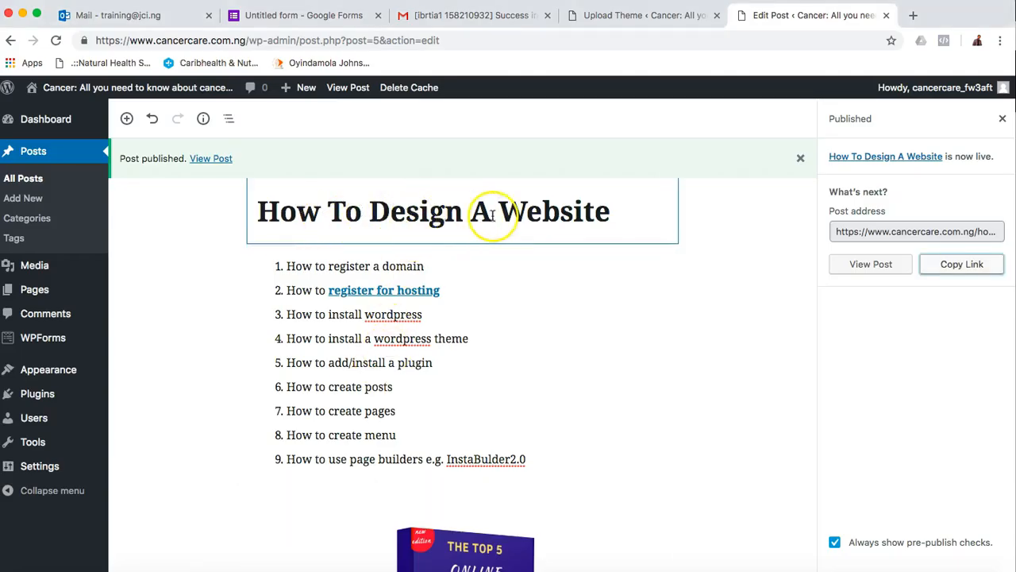
mouse_move(50, 370)
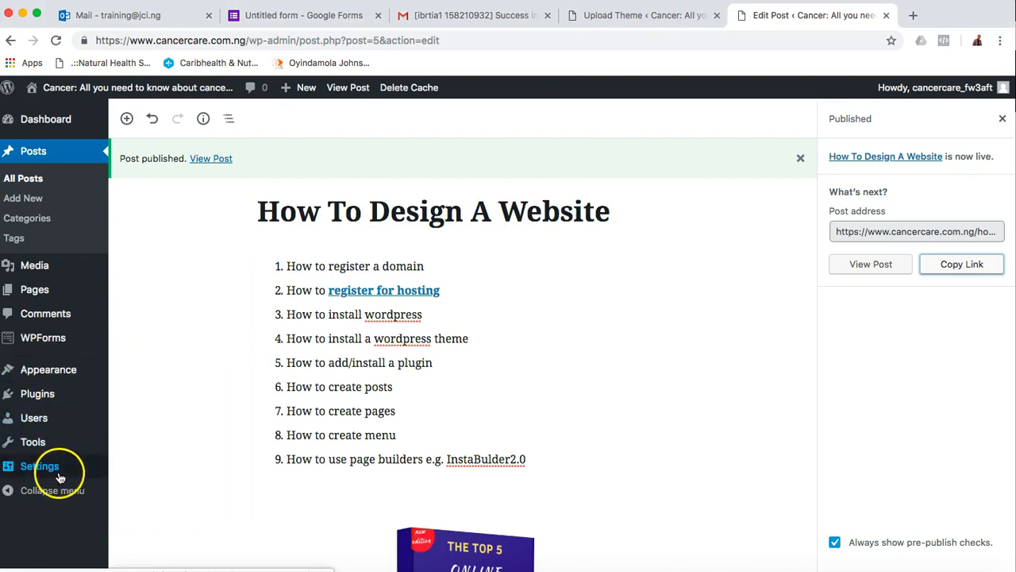
mouse_move(63, 470)
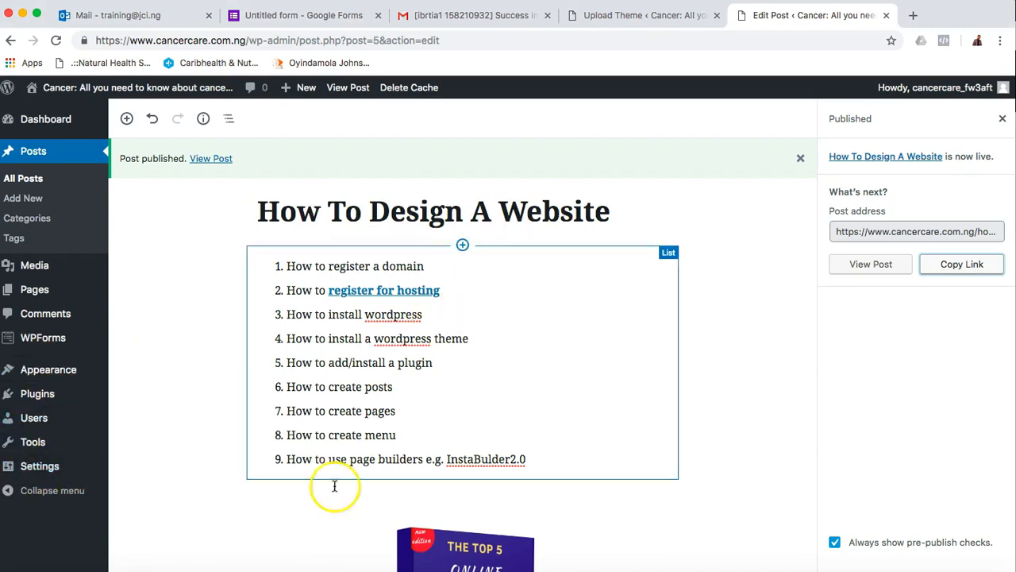
Switch to Firefox, review the How To Design A Website post down to its comment form, and follow its "register for hosting" link
click(267, 568)
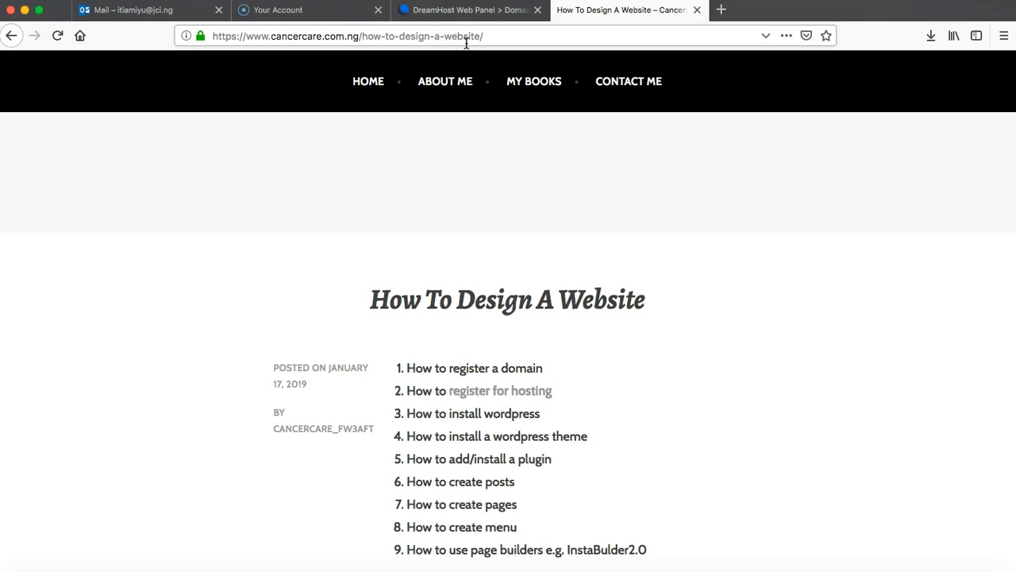
scroll(746, 368, down, 10)
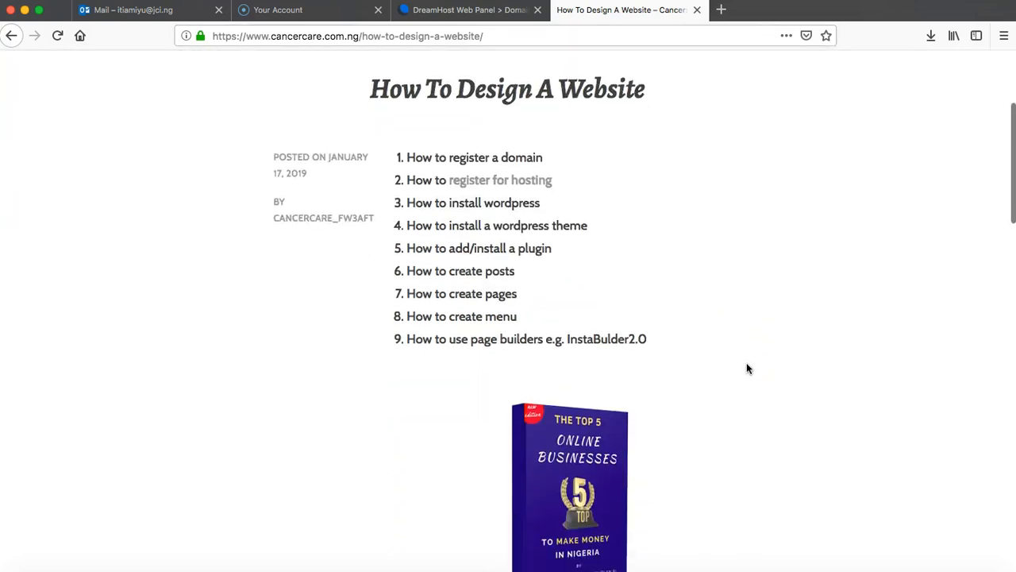
scroll(747, 369, up, 10)
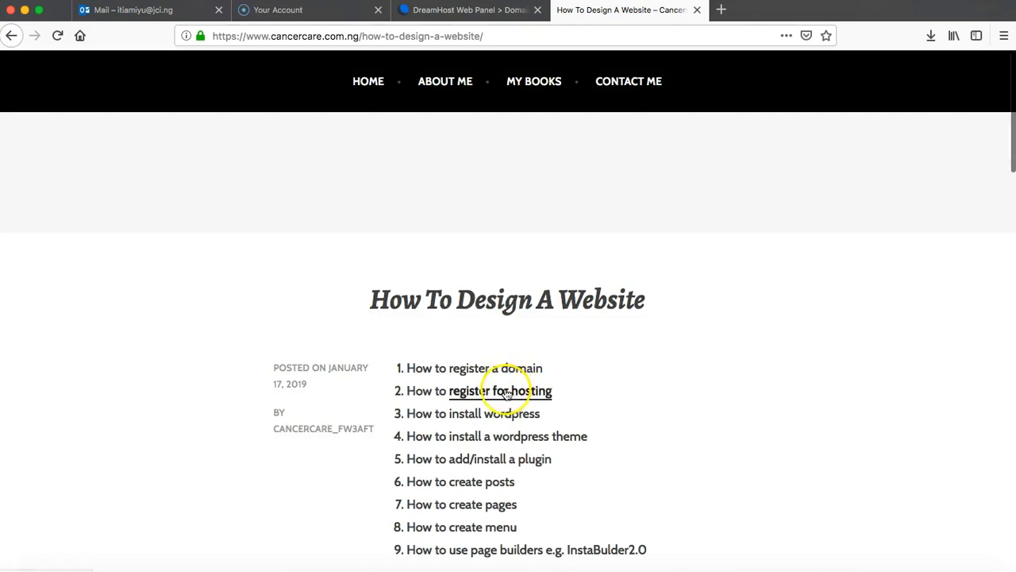
scroll(585, 380, down, 2)
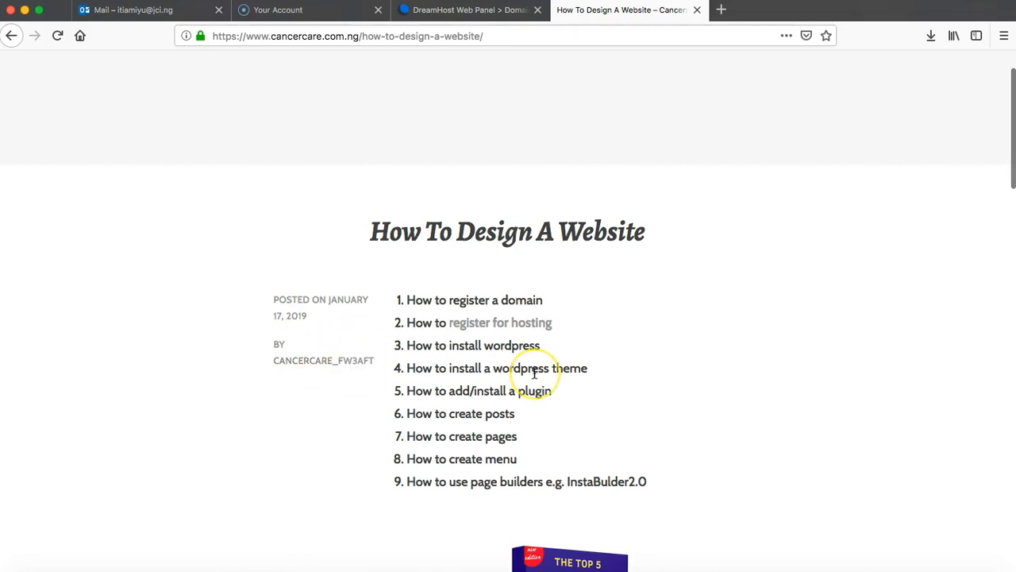
scroll(534, 373, down, 10)
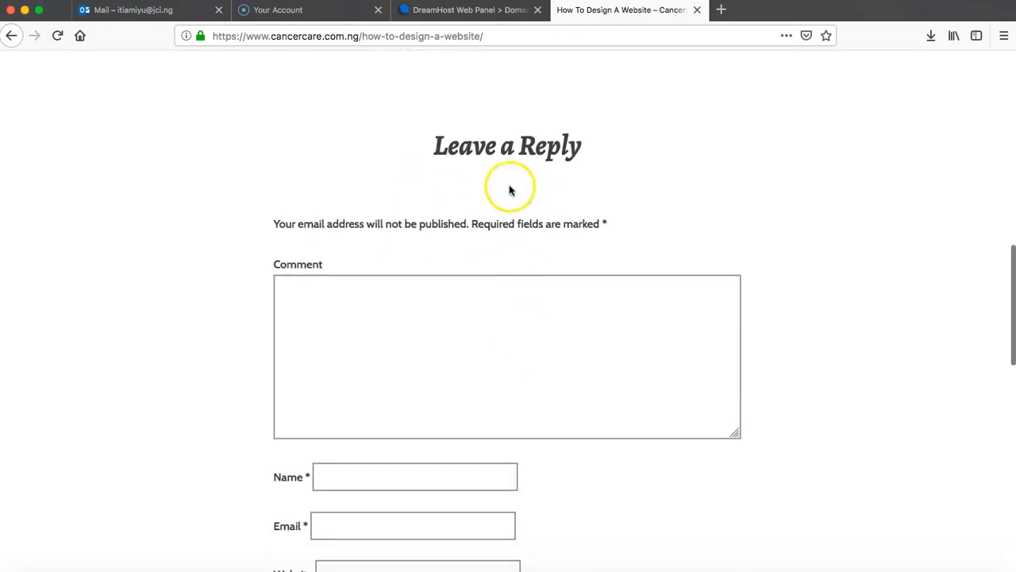
scroll(431, 469, down, 3)
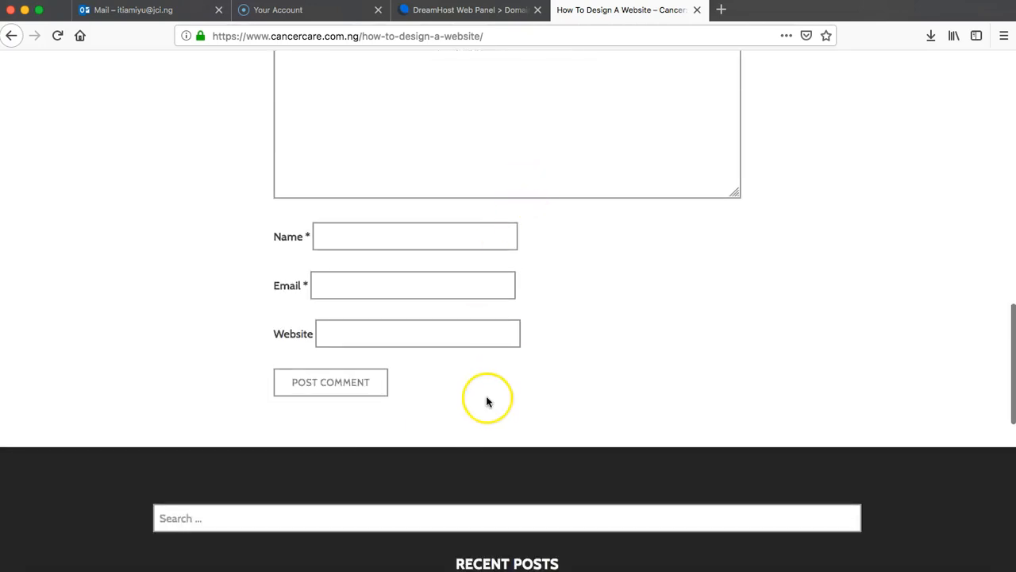
scroll(487, 401, up, 5)
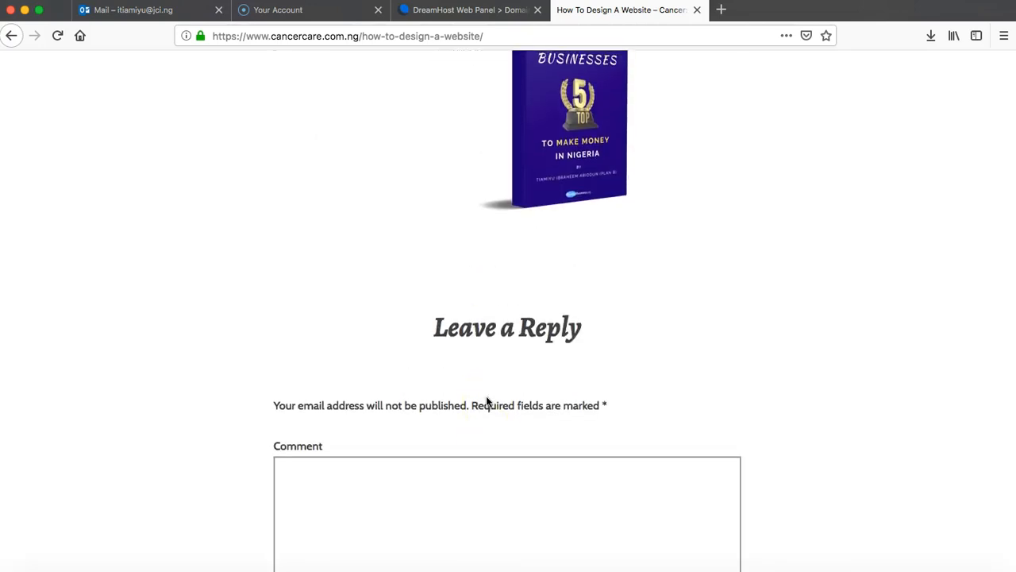
scroll(488, 401, up, 10)
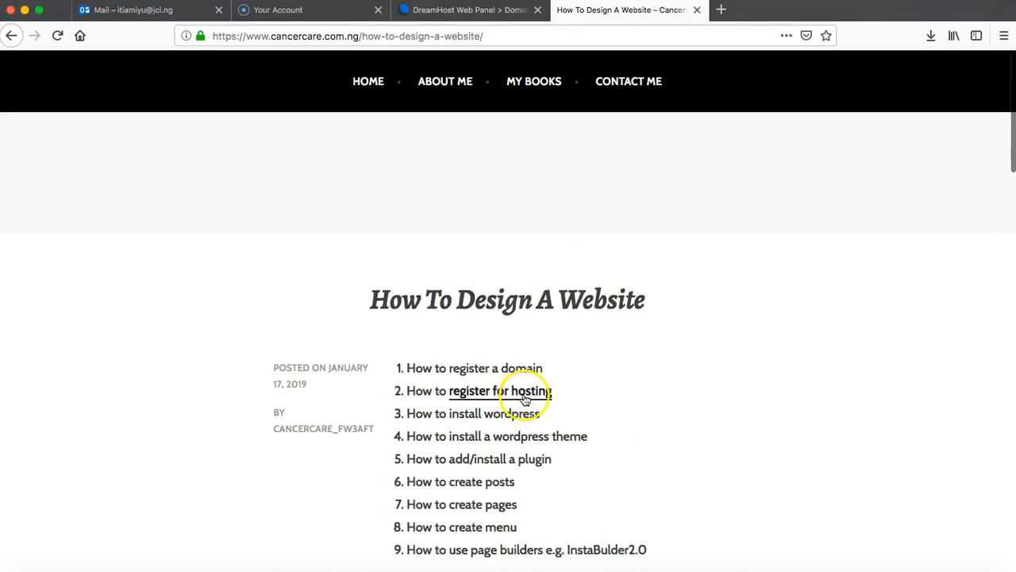
click(525, 397)
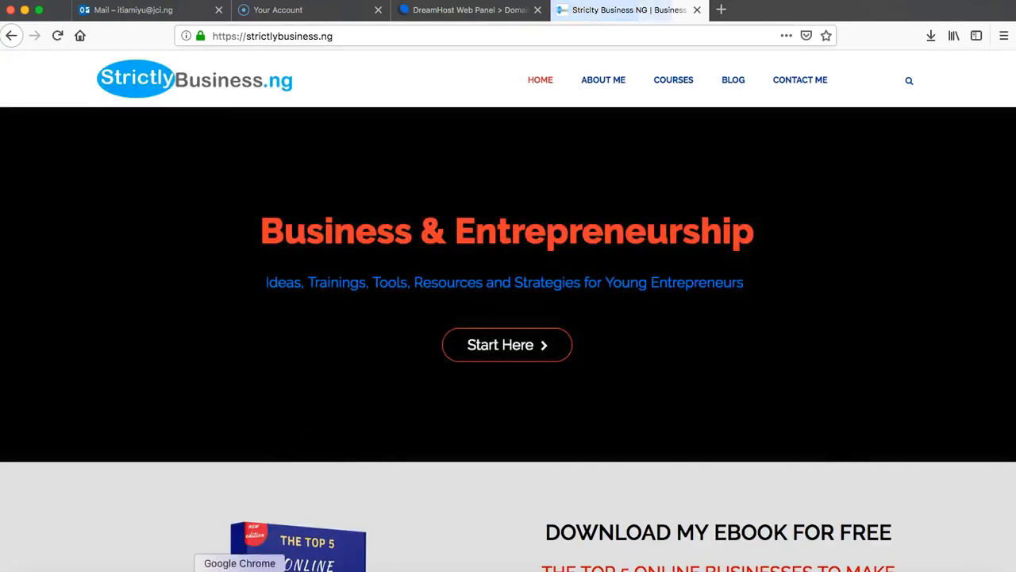
Switch to Keynote to check the Course Outline slide, and return to the WordPress post editor in Chrome
click(239, 568)
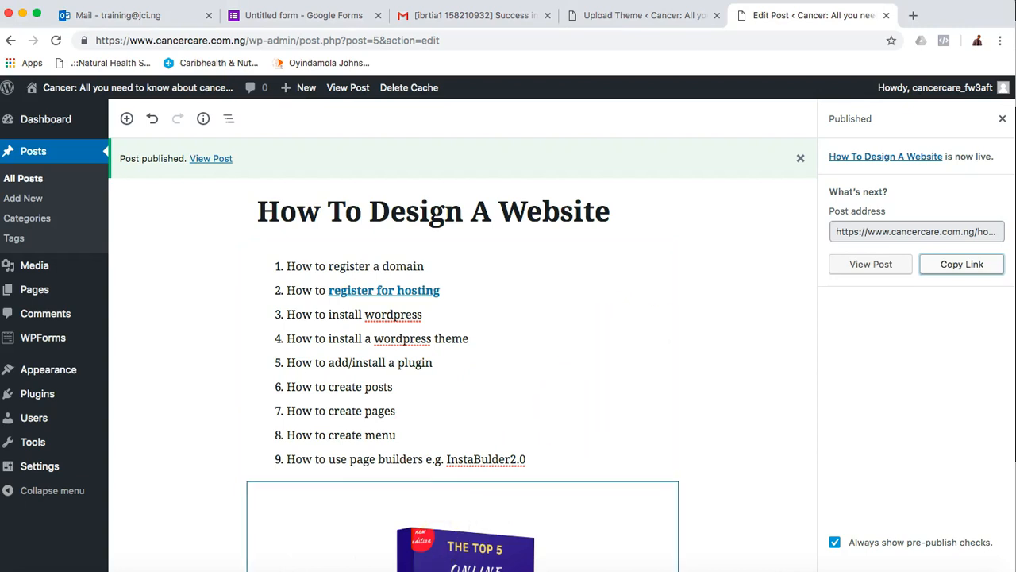
click(384, 532)
click(509, 367)
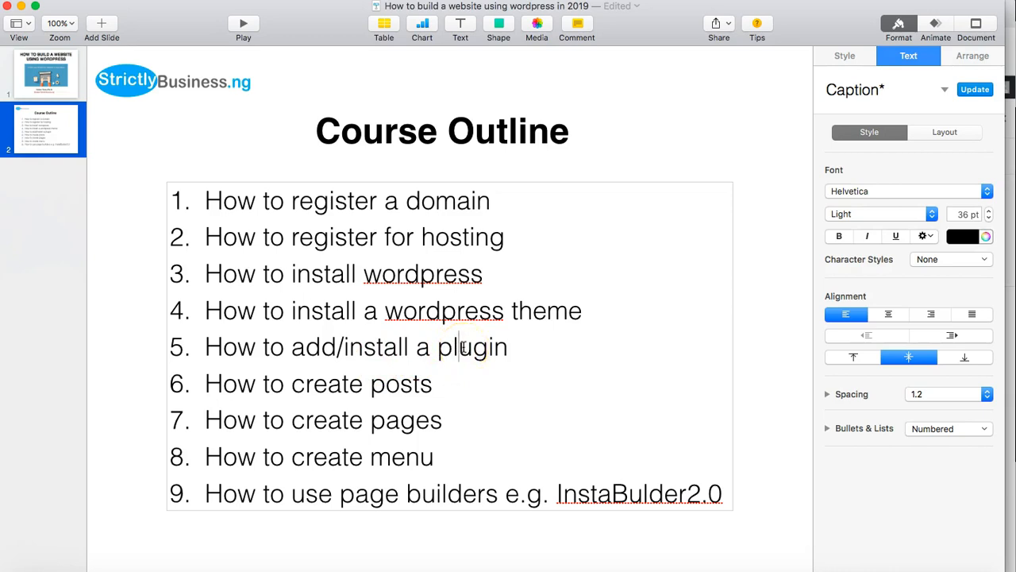
click(231, 566)
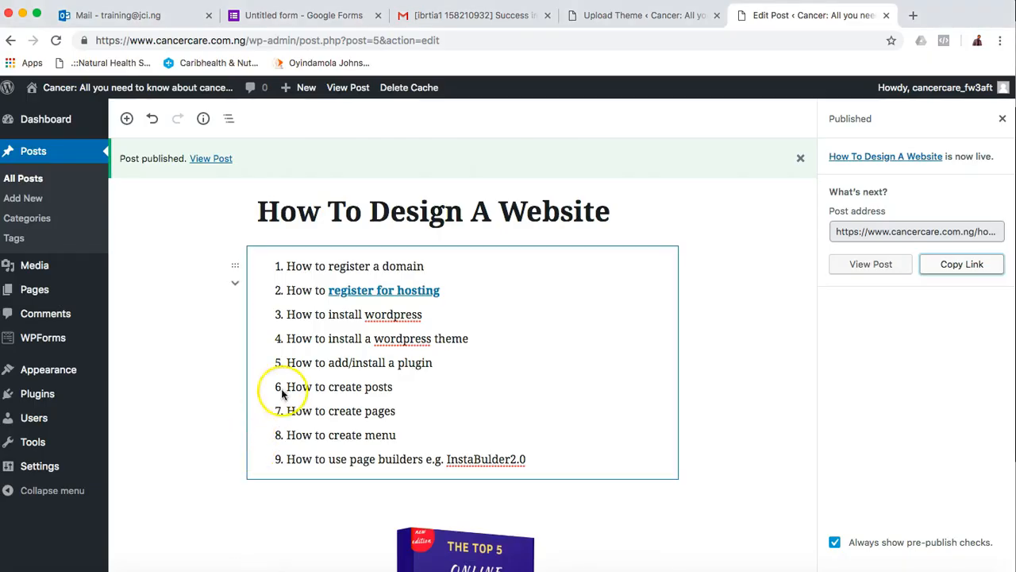
Switch to Firefox and look through the whole Strictly Business home page, from the ebook offer to the subscribe form
click(269, 565)
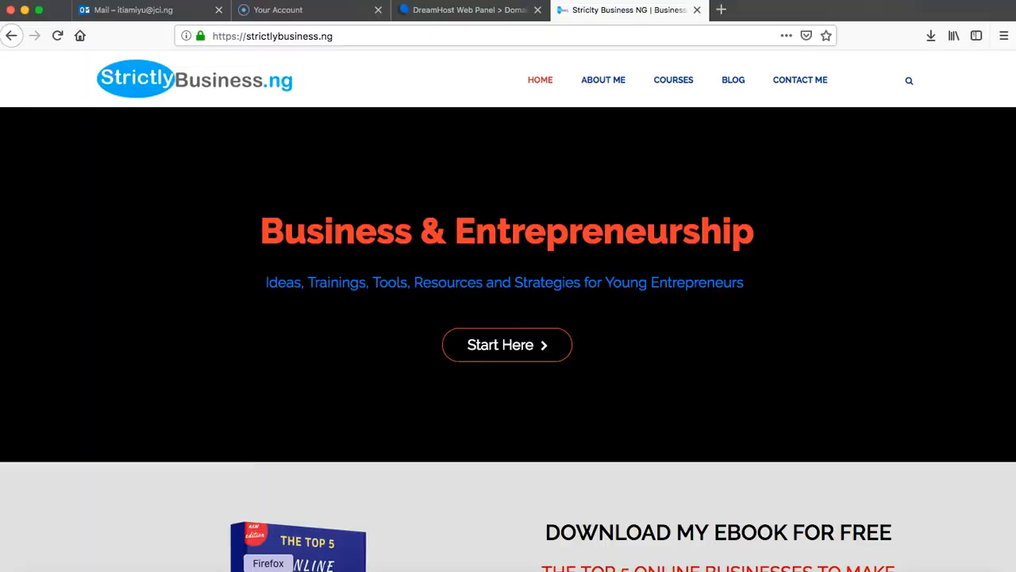
click(555, 344)
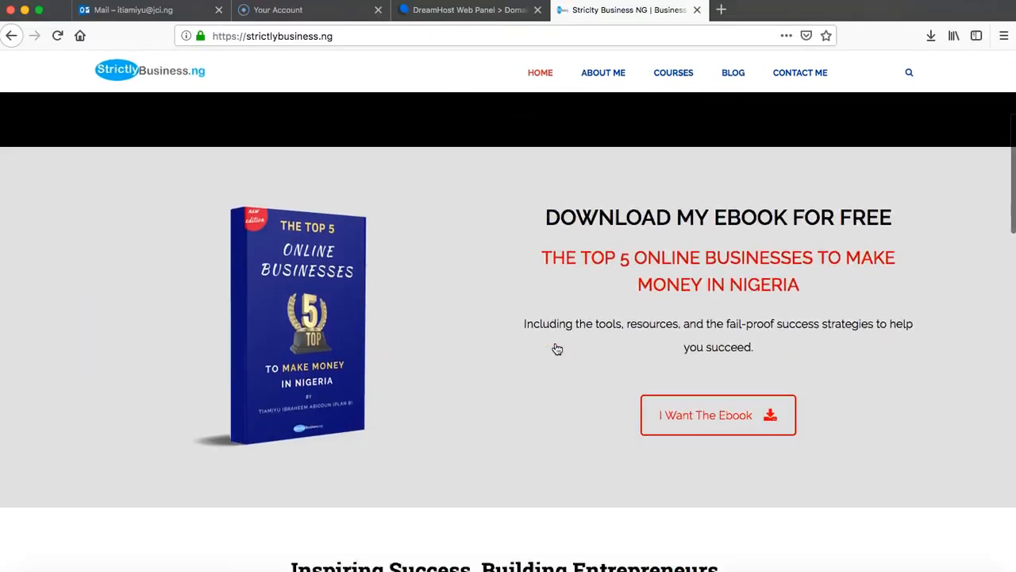
scroll(558, 349, down, 10)
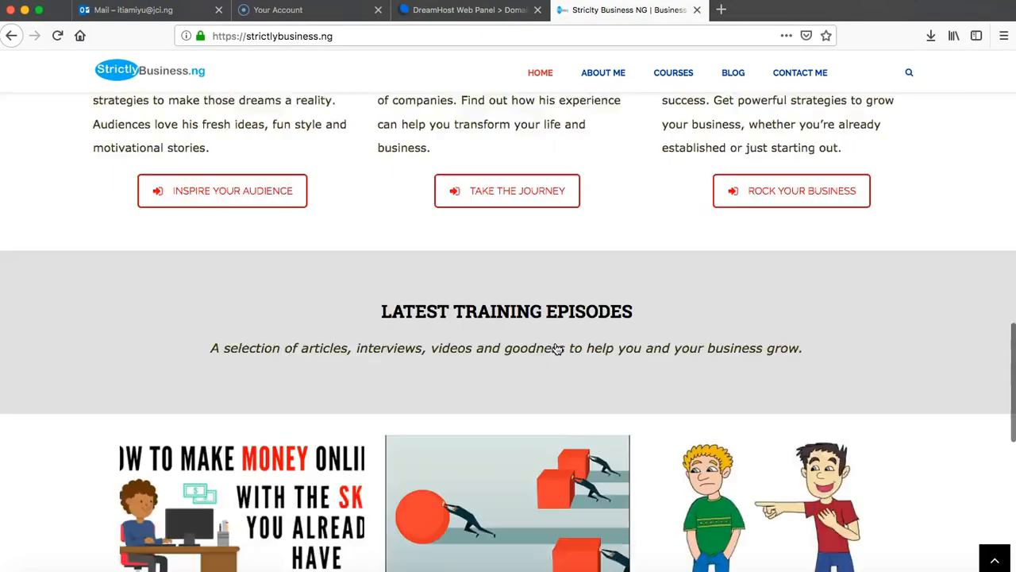
scroll(558, 349, down, 7)
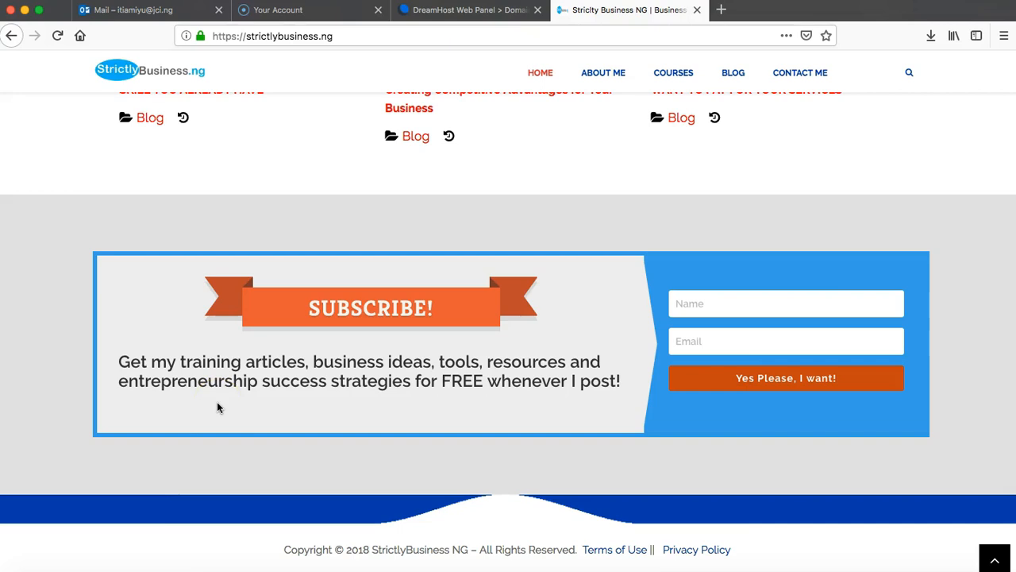
scroll(217, 401, up, 15)
click(318, 393)
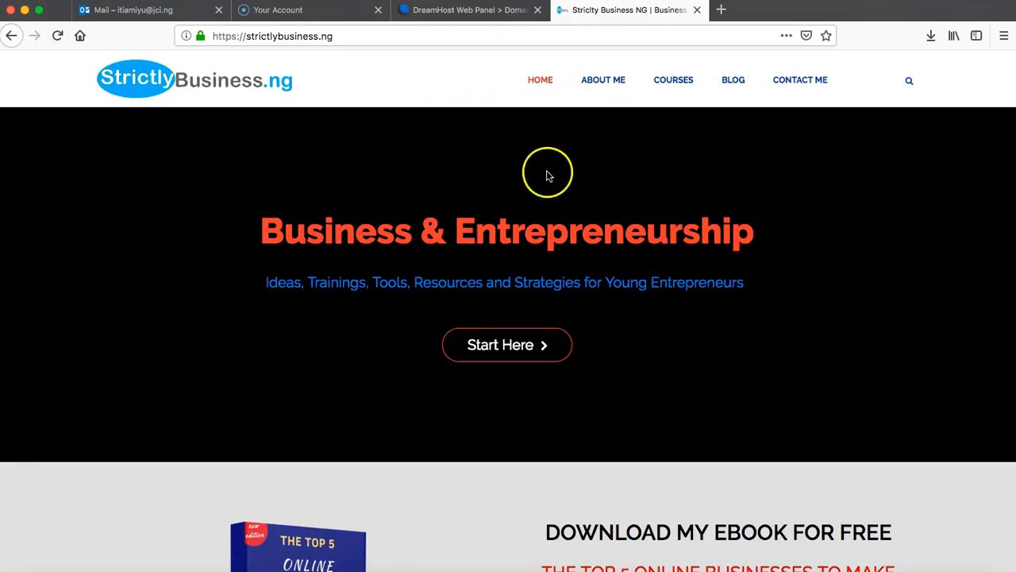
Open cancercare.com.ng in a new tab and look through its home page
click(721, 10)
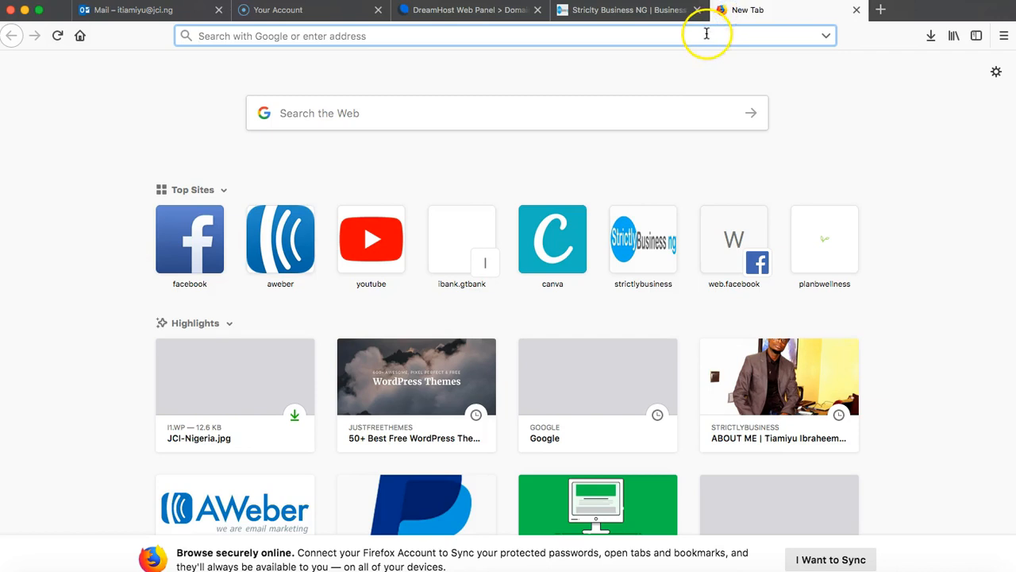
text(can)
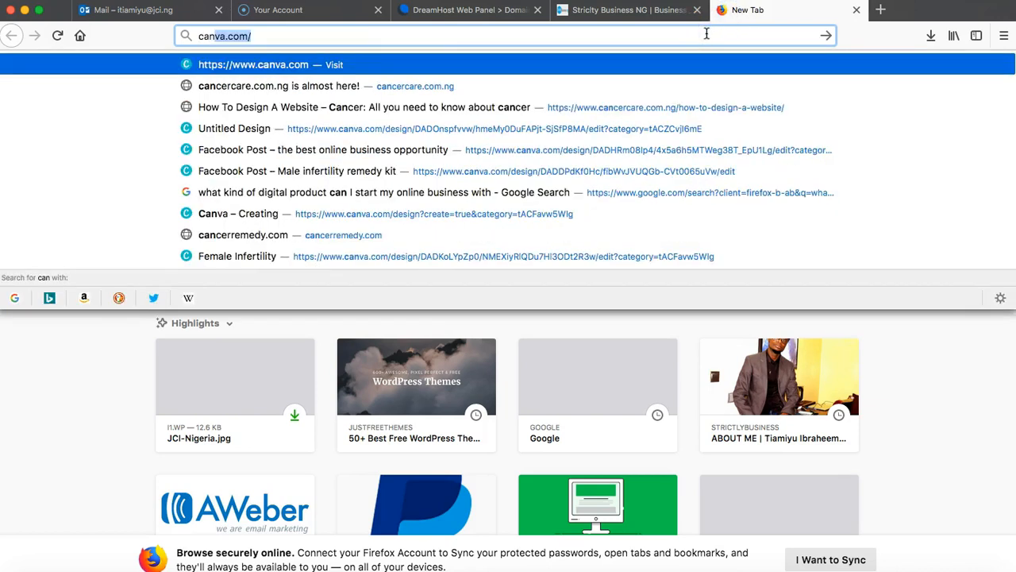
text(cercare)
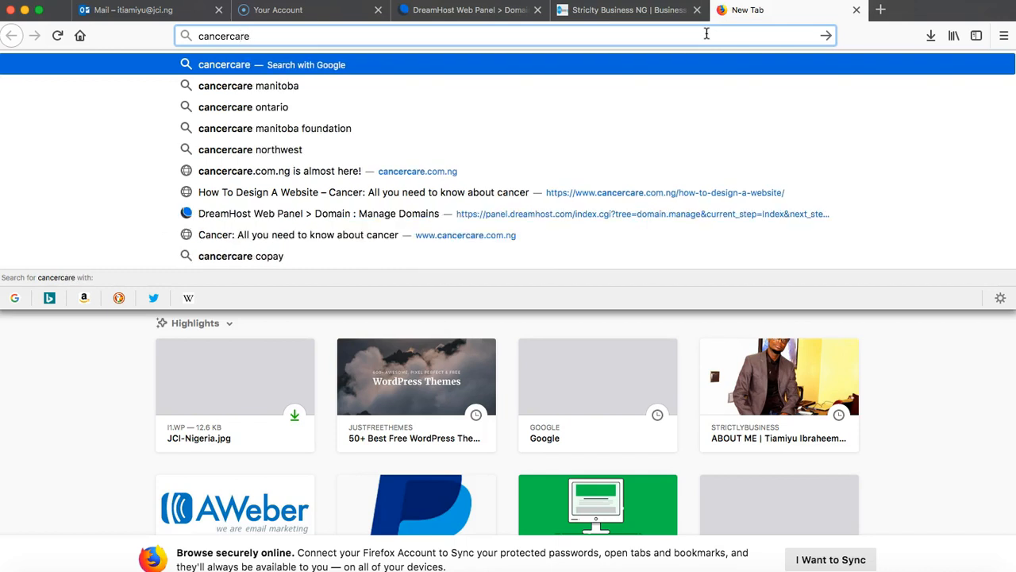
text(.com.ng)
key(Return)
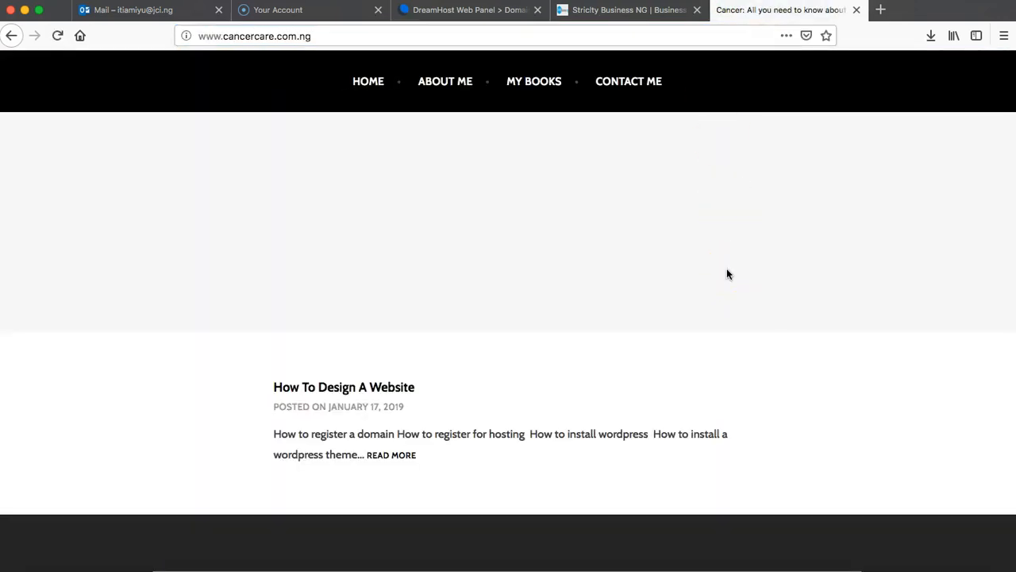
scroll(727, 274, down, 5)
scroll(727, 274, down, 10)
scroll(720, 276, up, 15)
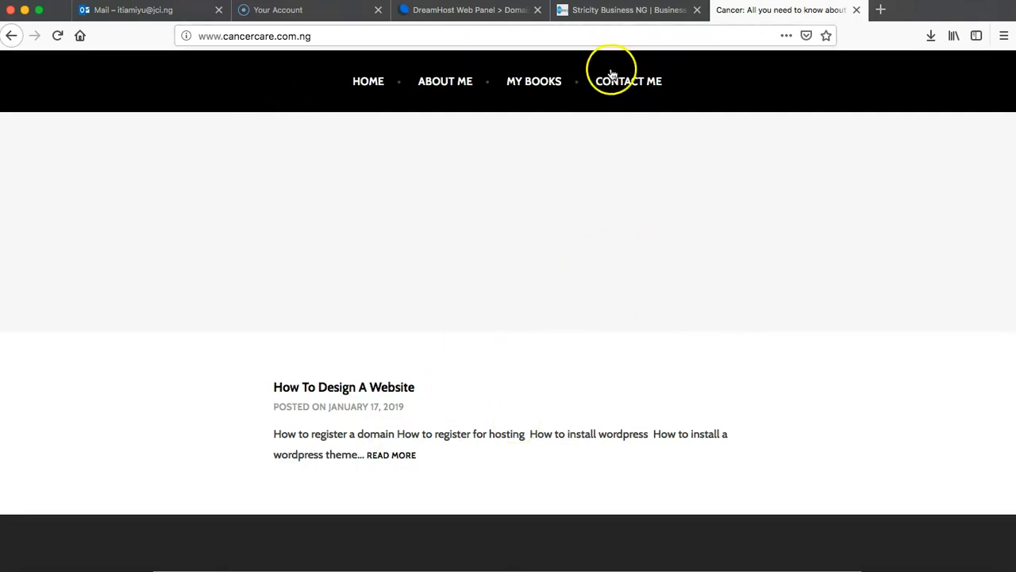
Compare the layout of the Strictly Business home page with the cancer site's home page
click(656, 14)
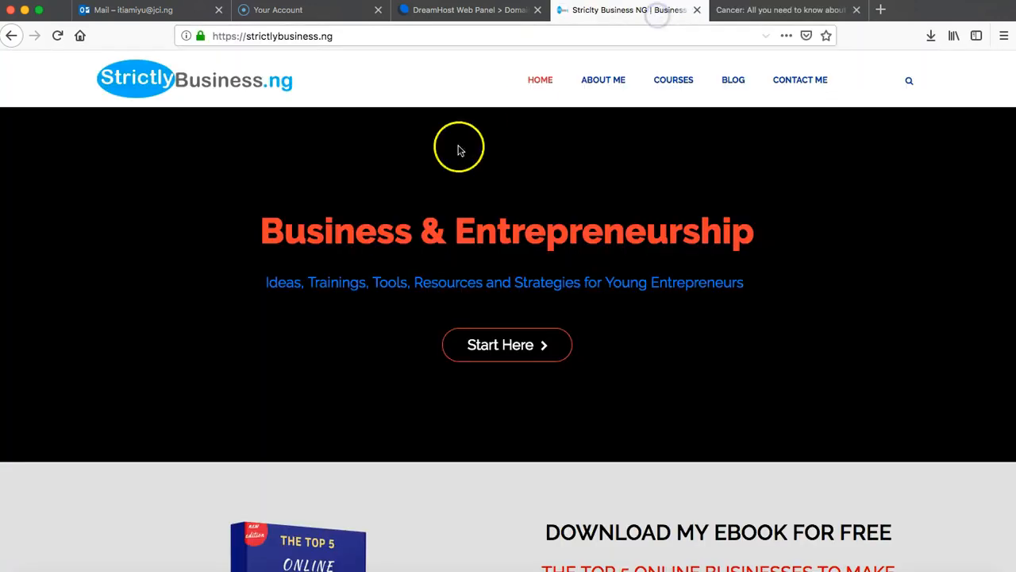
click(742, 14)
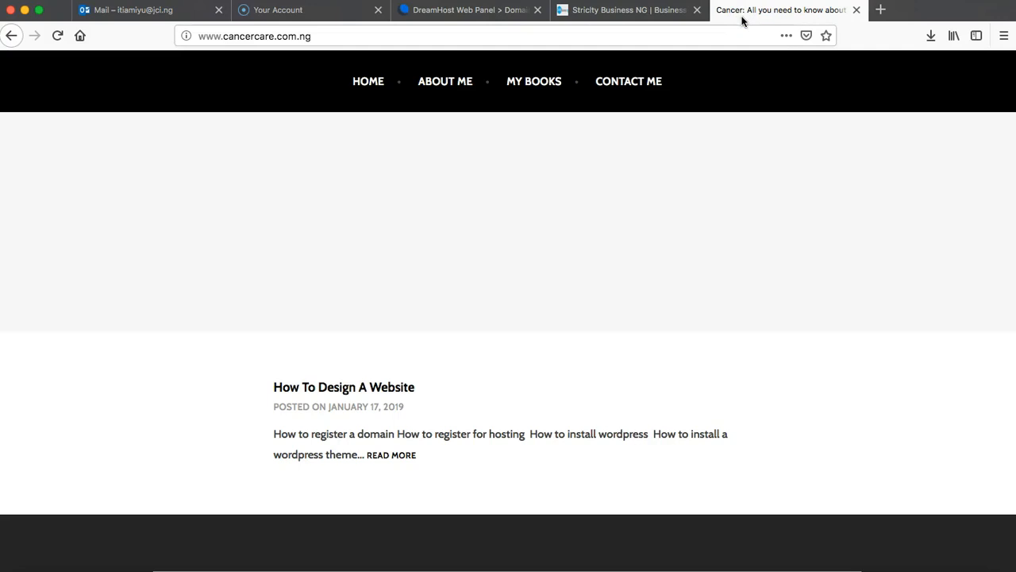
click(656, 12)
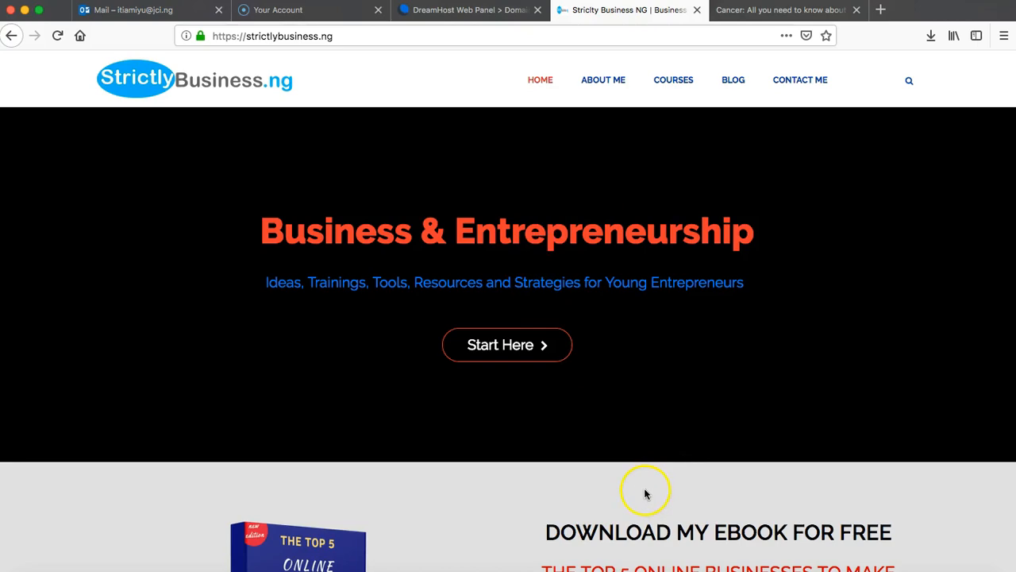
scroll(645, 493, down, 15)
scroll(644, 490, up, 13)
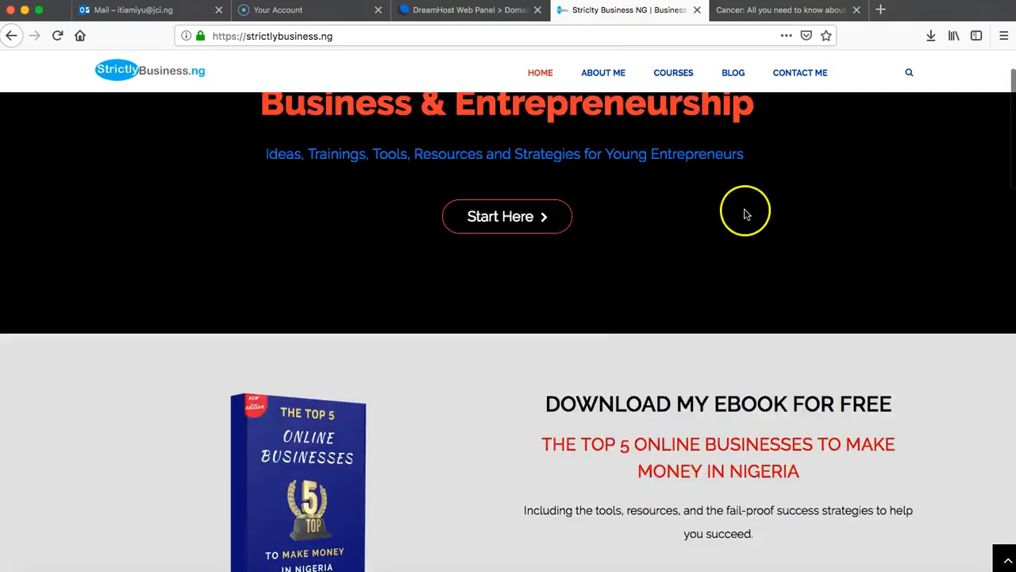
click(778, 11)
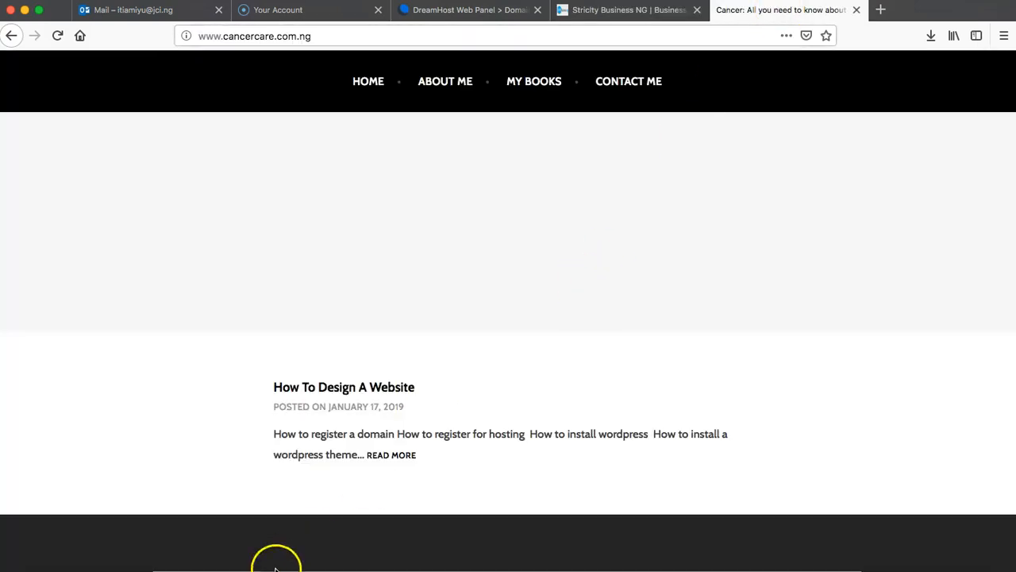
Check the g5-organiz theme installation page in Chrome, and return to the Strictly Business home page in Firefox
click(242, 563)
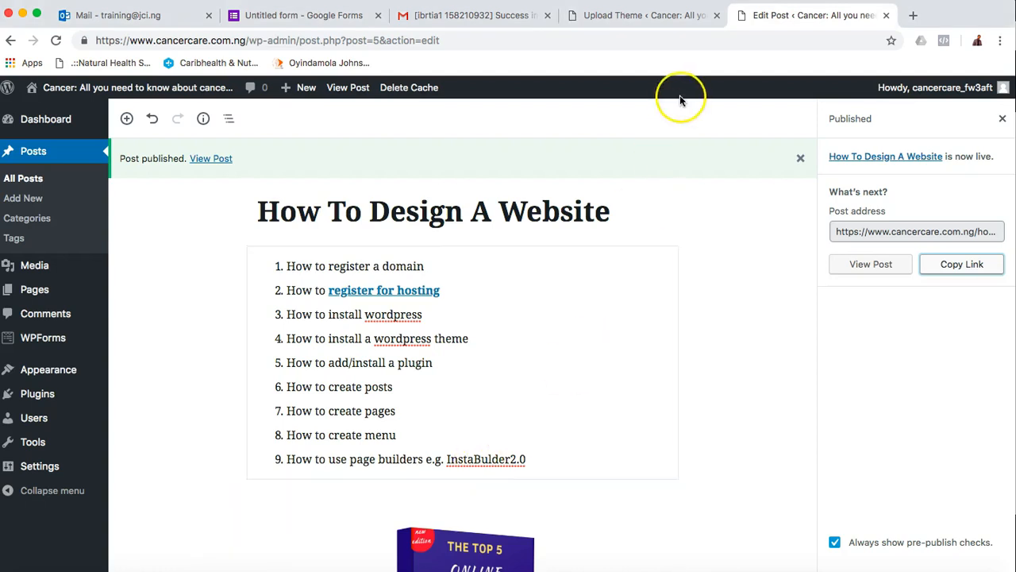
click(637, 22)
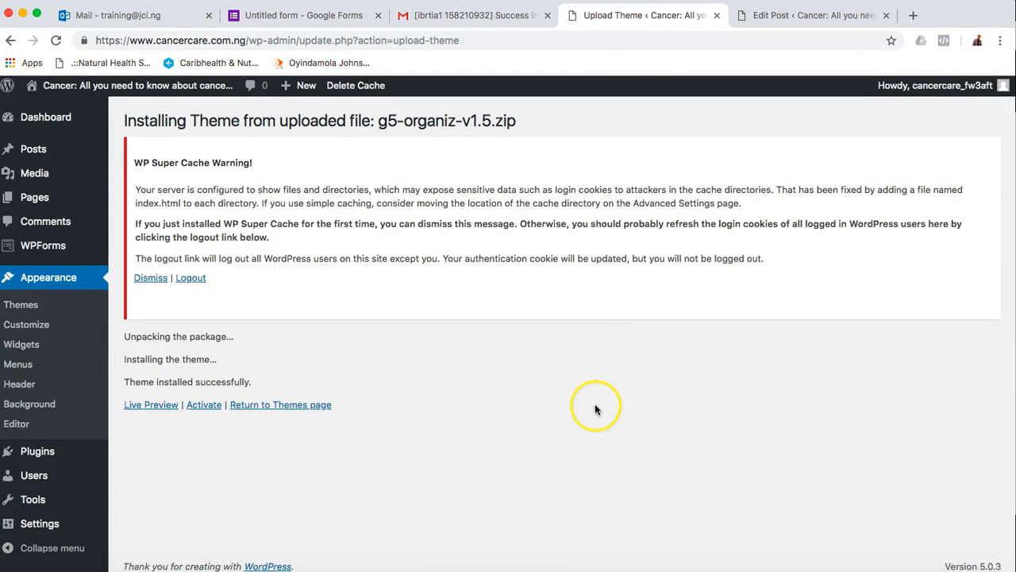
click(267, 564)
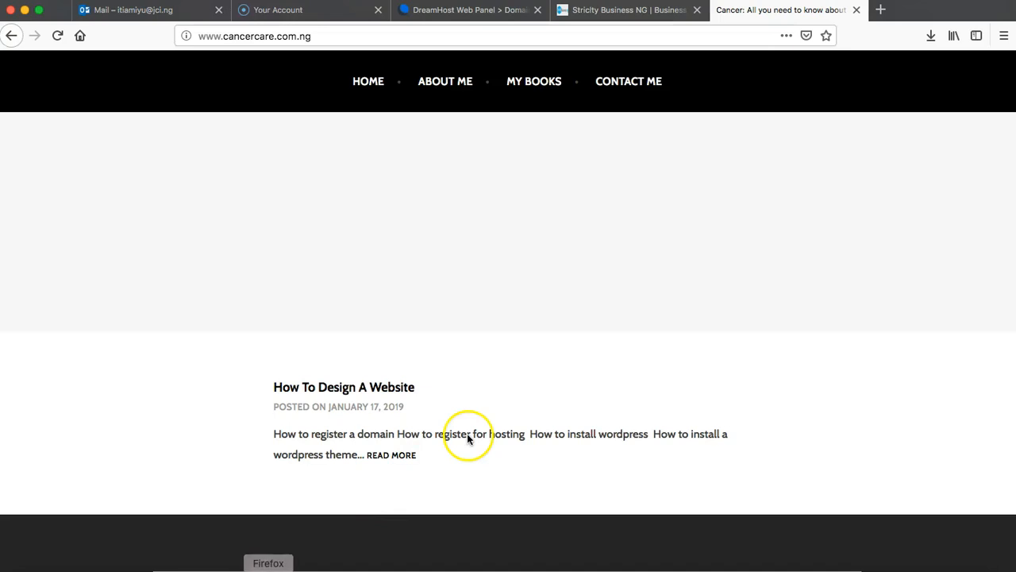
scroll(468, 436, down, 10)
click(633, 16)
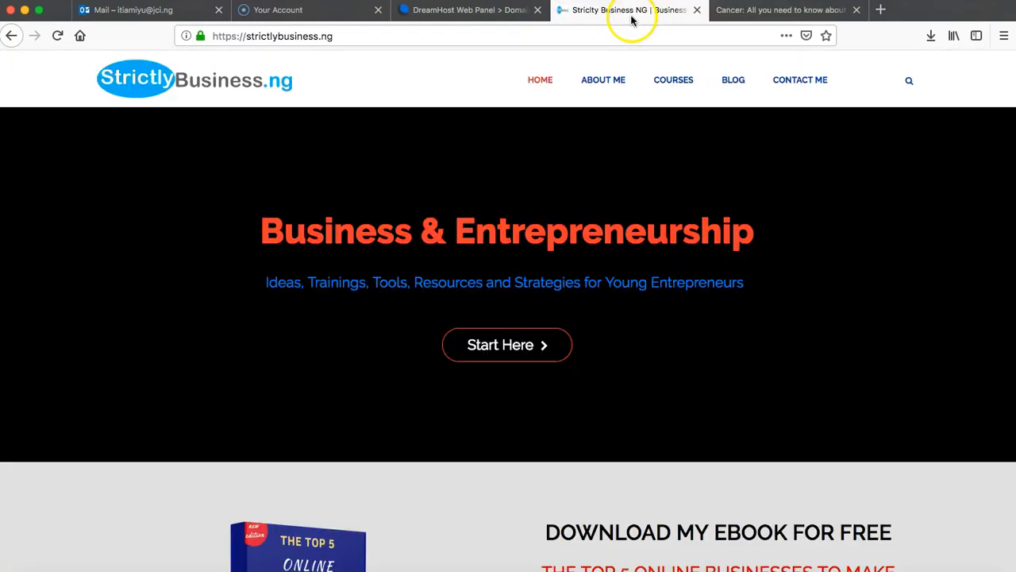
Look through the Strictly Business home page, and open its blog page to examine the posts, recent posts and recent comments
scroll(538, 278, down, 3)
scroll(538, 279, down, 15)
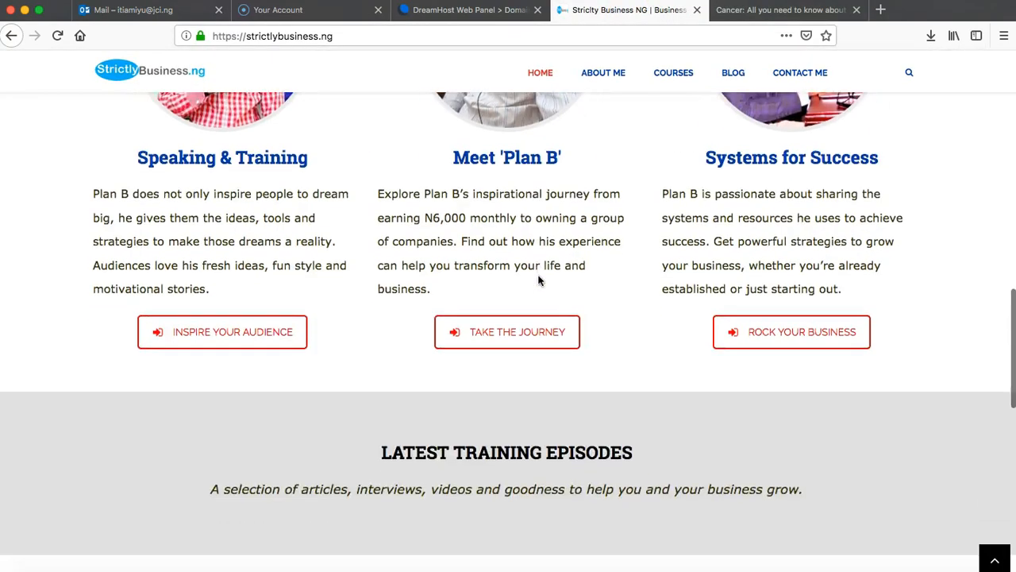
scroll(539, 279, up, 20)
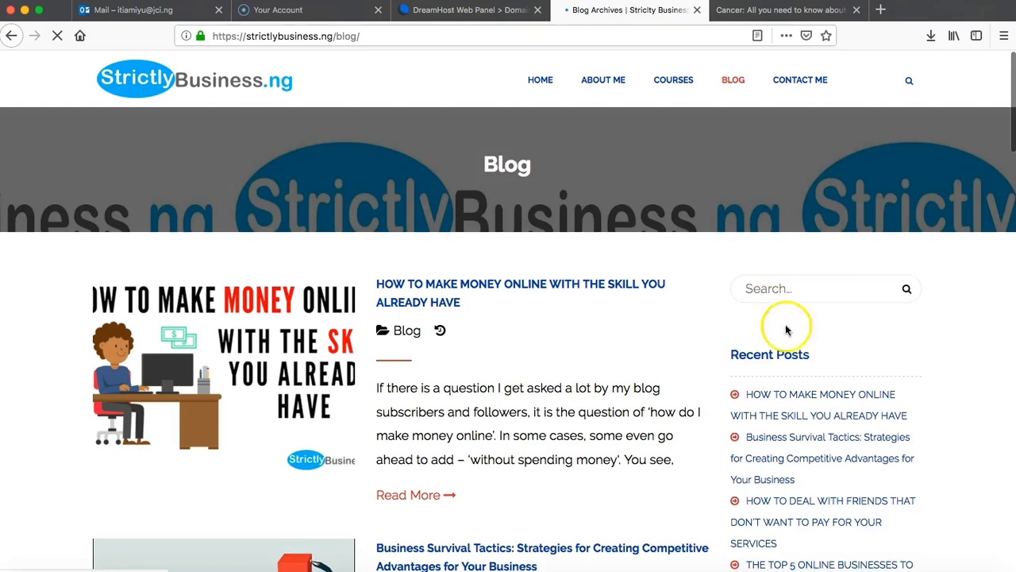
scroll(672, 352, down, 5)
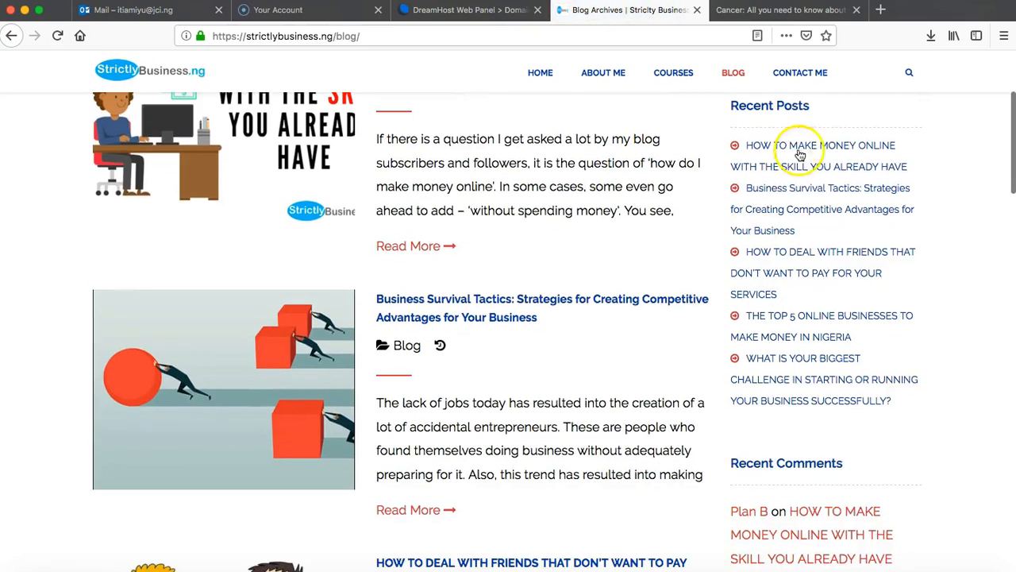
scroll(792, 405, up, 4)
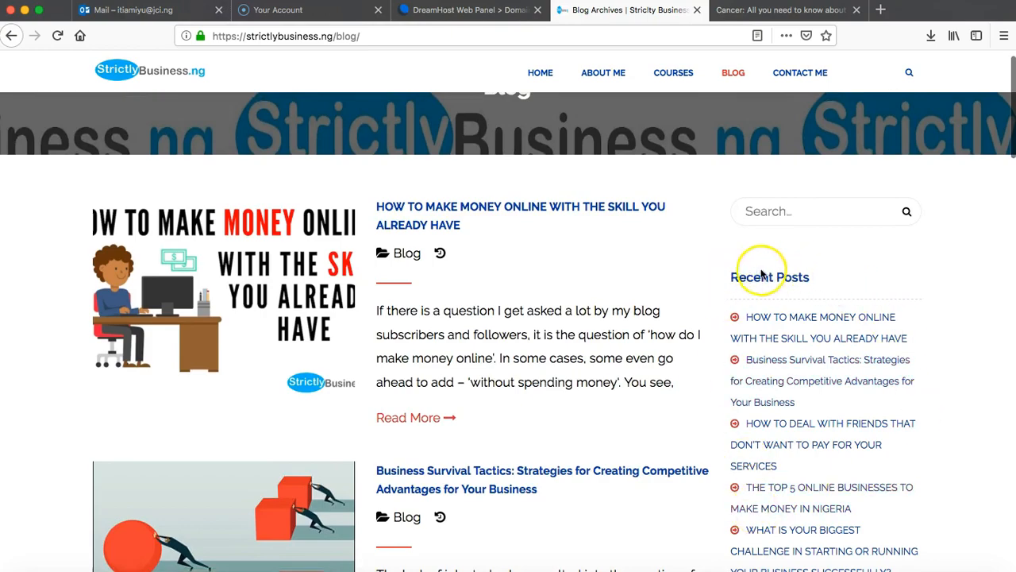
scroll(916, 376, down, 10)
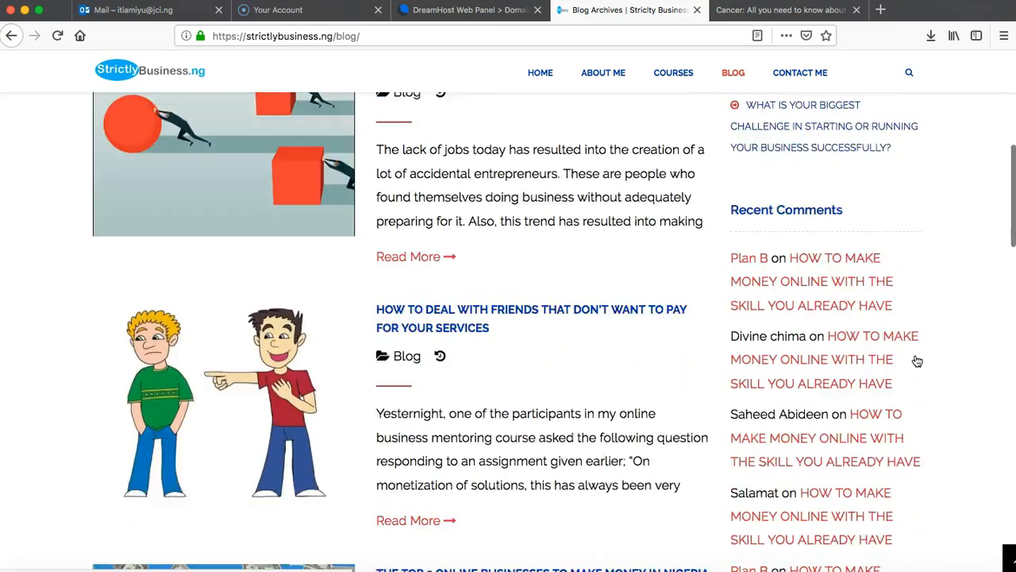
scroll(915, 360, down, 5)
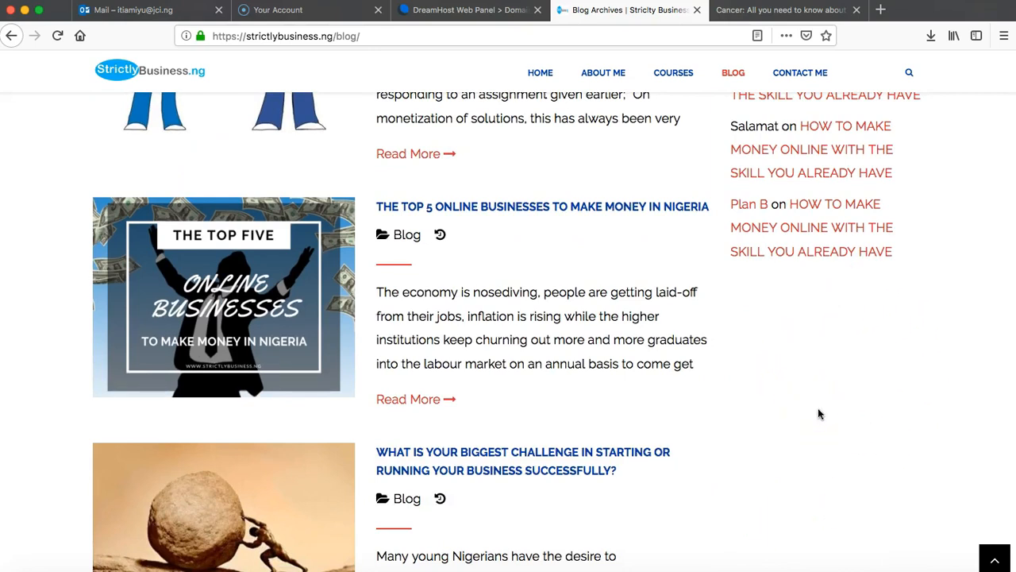
Switch to Chrome, open the cancer site's installed plugins page and look through the whole plugin list
click(239, 567)
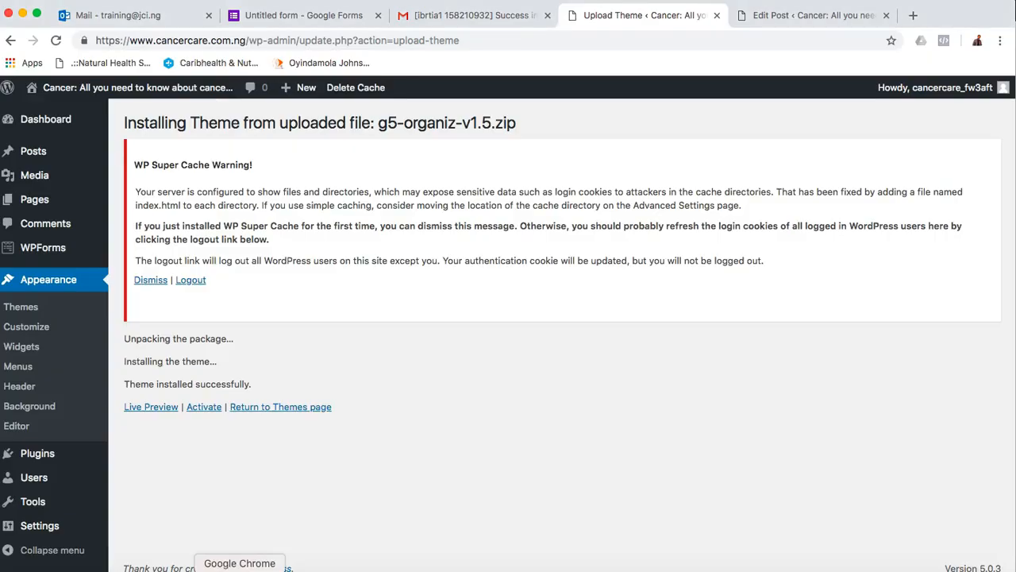
mouse_move(50, 462)
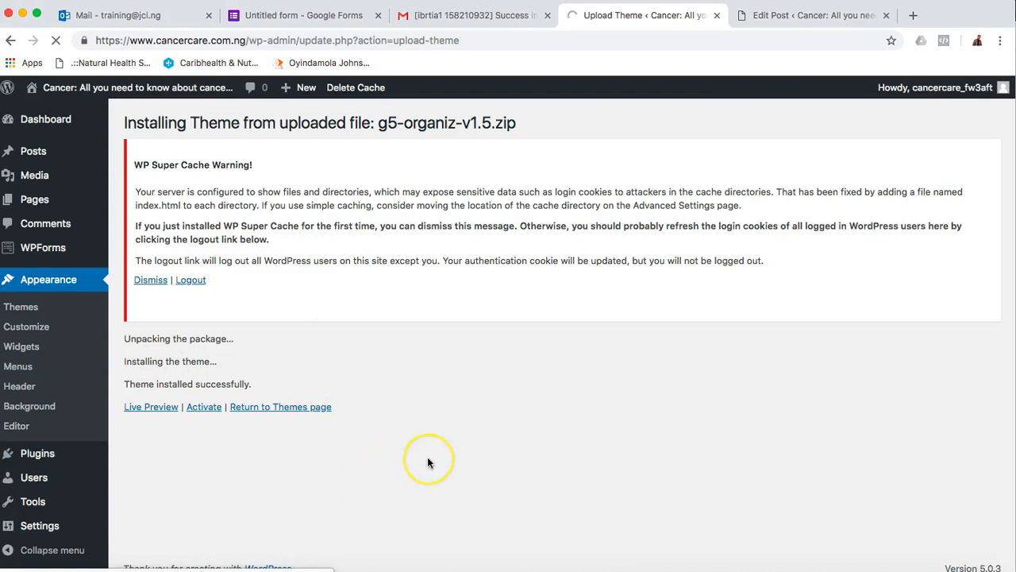
scroll(427, 460, down, 2)
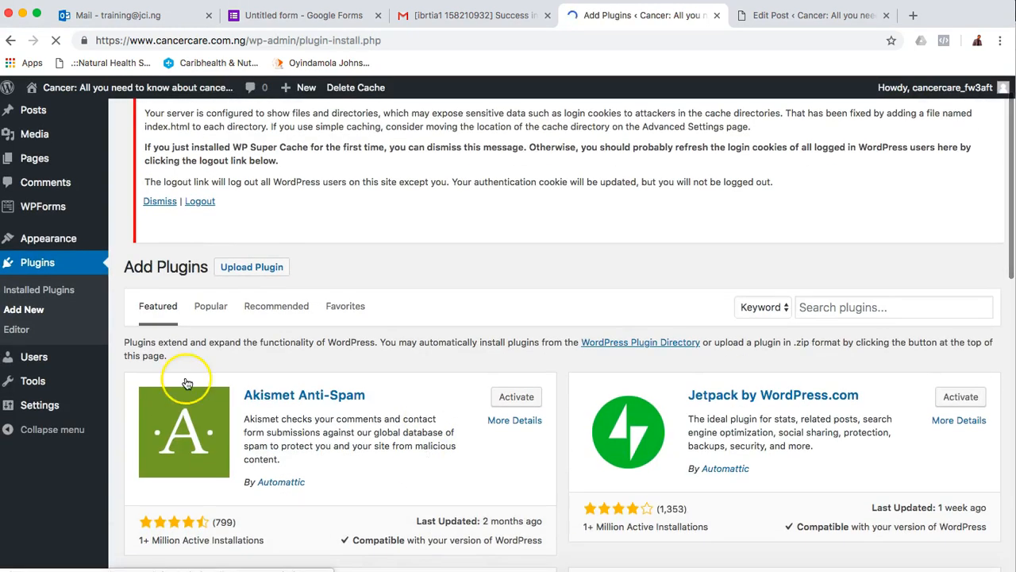
click(37, 334)
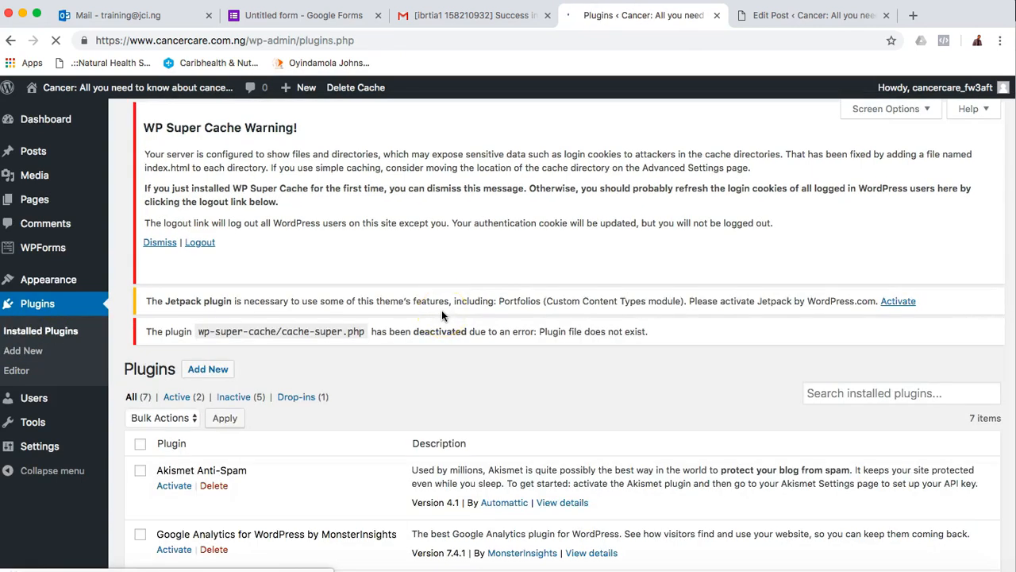
scroll(441, 312, down, 4)
scroll(442, 312, down, 2)
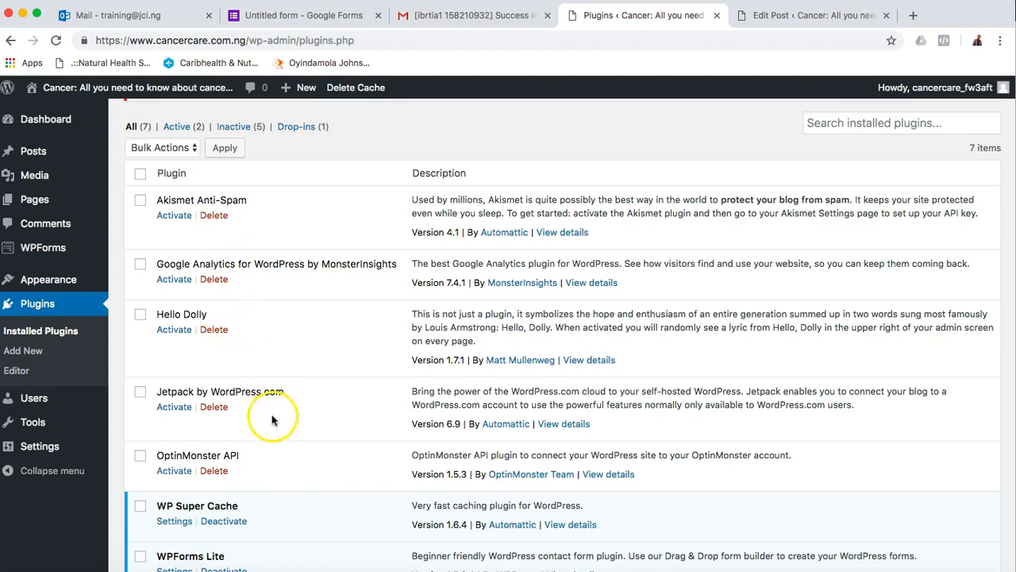
scroll(284, 418, down, 3)
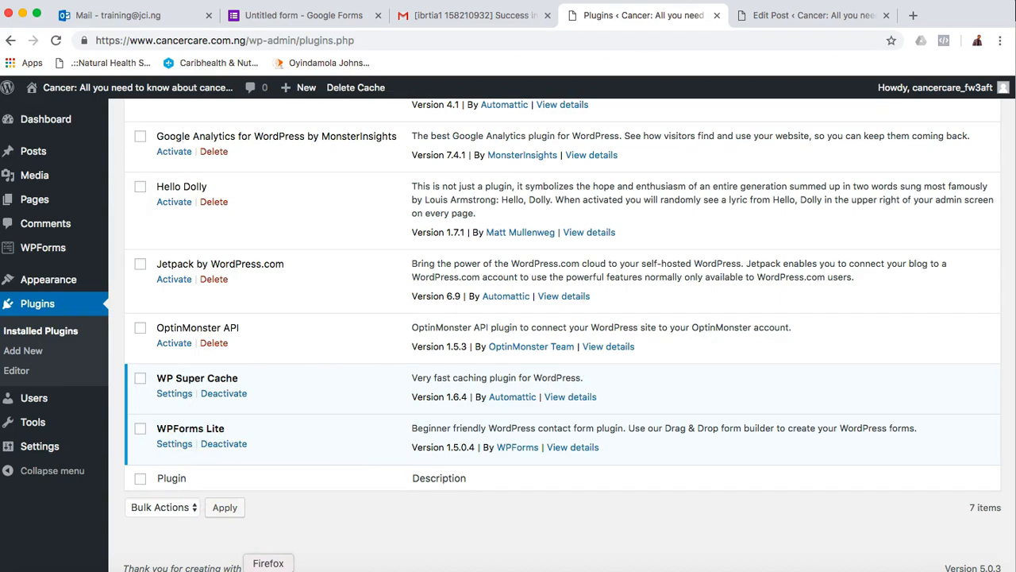
Switch to Firefox and return to the beginning of the Strictly Business blog page
click(268, 570)
scroll(709, 211, up, 5)
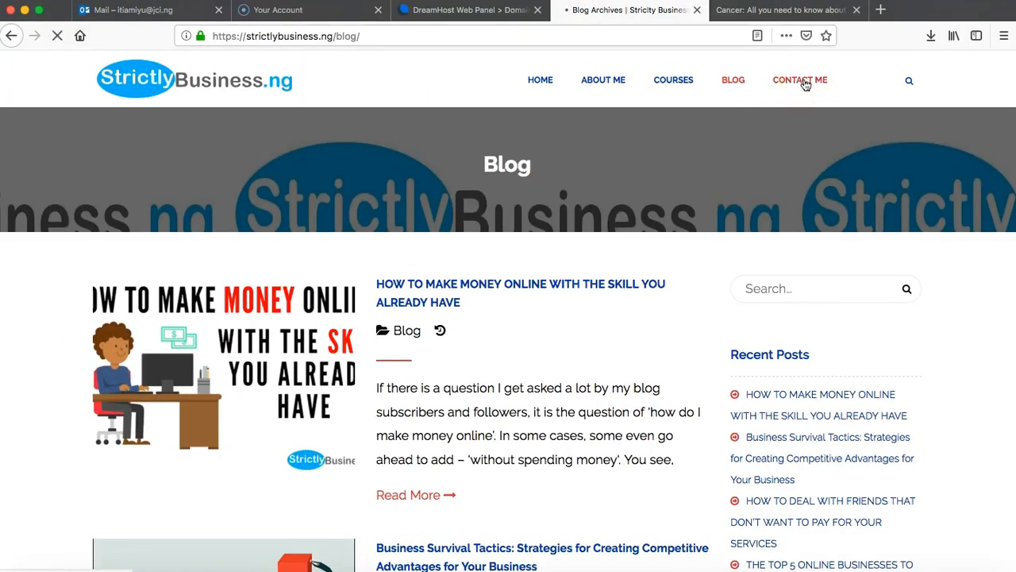
Examine the fields of the contact form on the strictlybusiness.ng contact page
scroll(493, 285, down, 5)
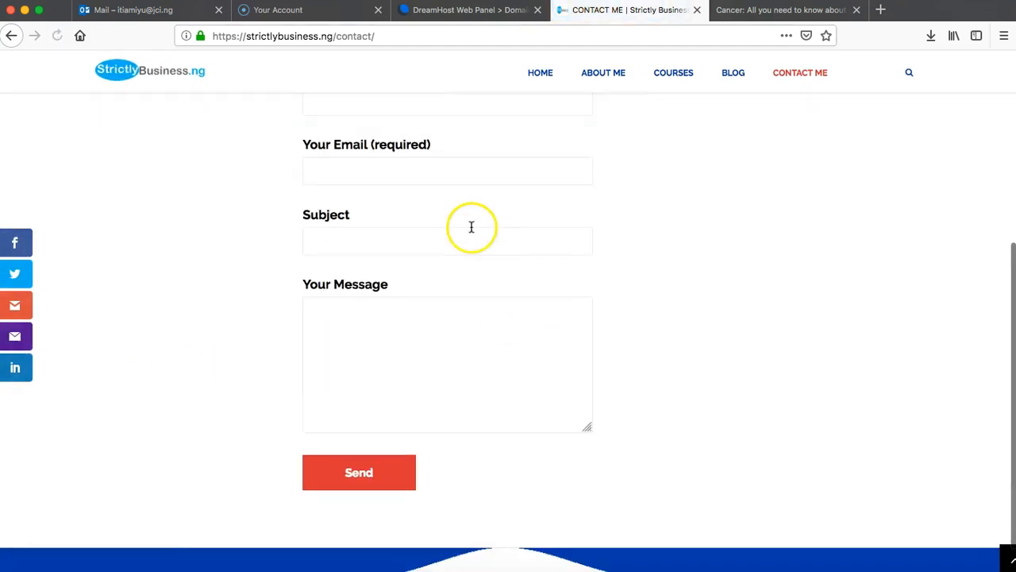
scroll(453, 229, up, 3)
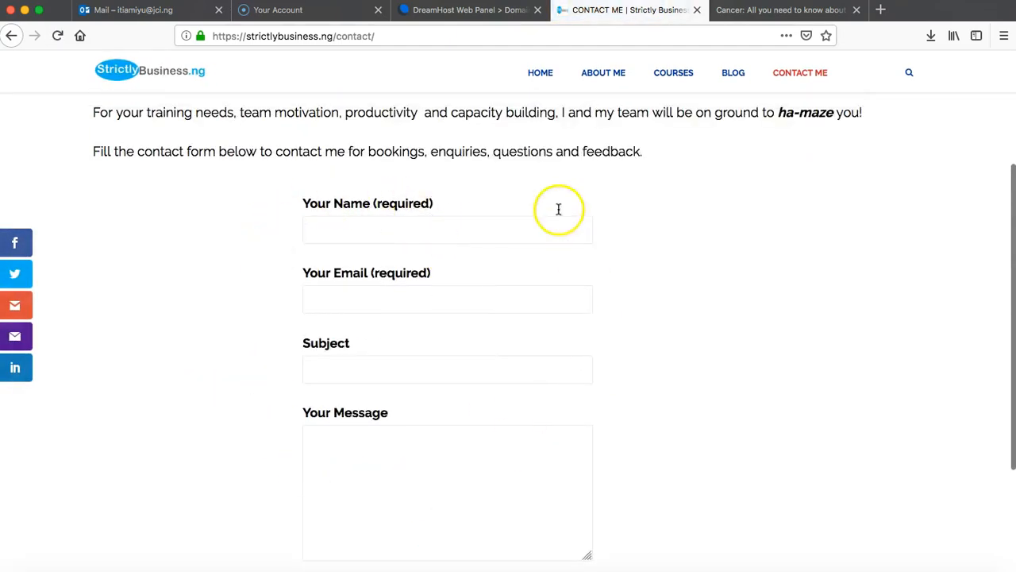
scroll(524, 399, down, 1)
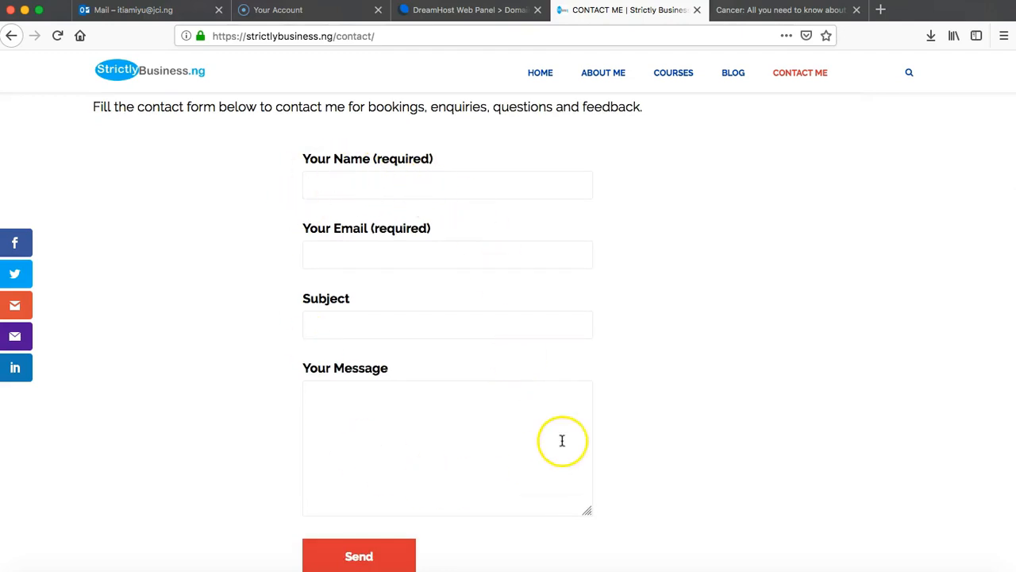
Switch to the cancer site's installed plugins and deactivate WPForms Lite, giving Other with the text "no" as the feedback reason
click(239, 566)
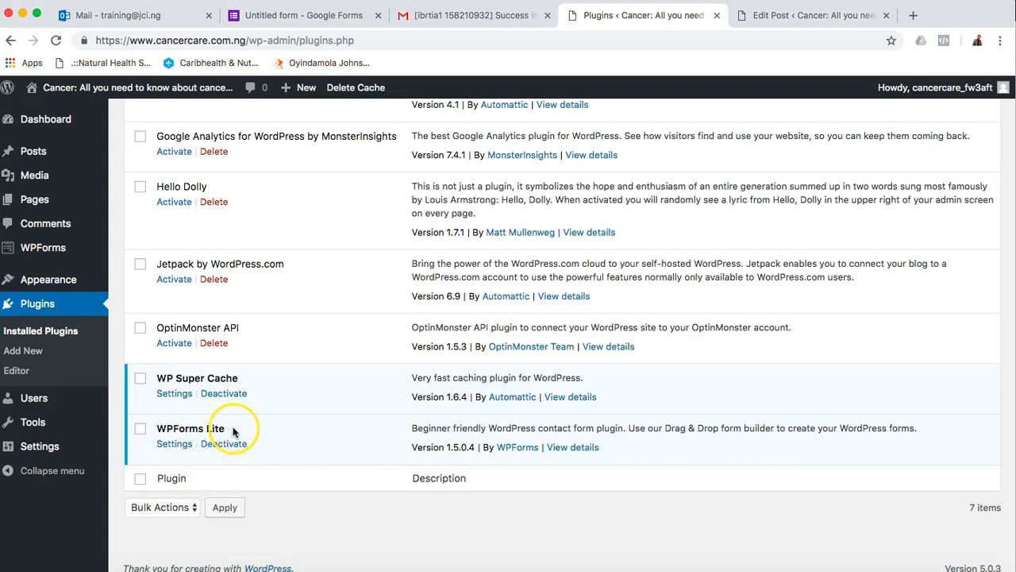
scroll(234, 443, up, 1)
scroll(234, 447, up, 1)
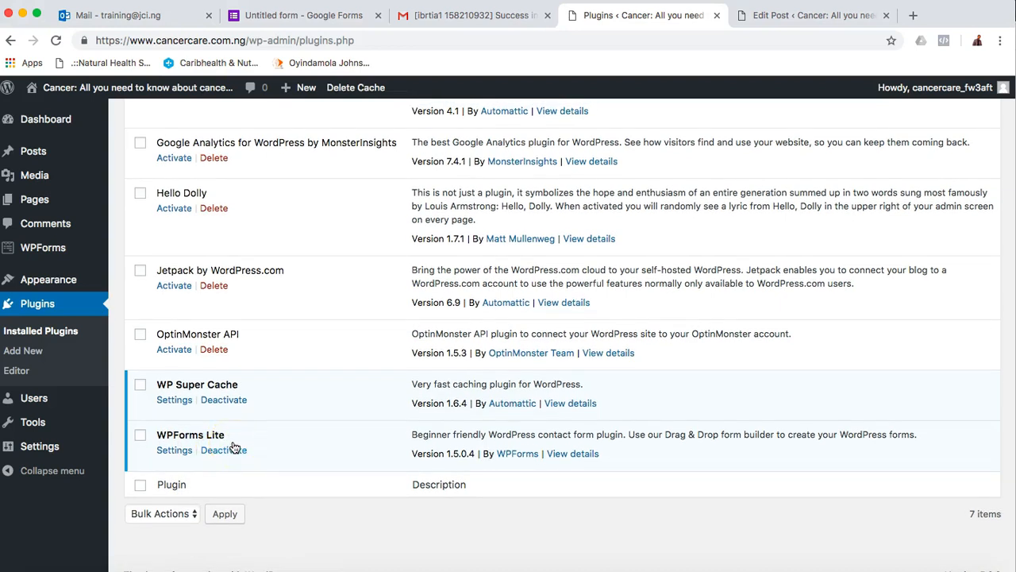
scroll(234, 447, up, 3)
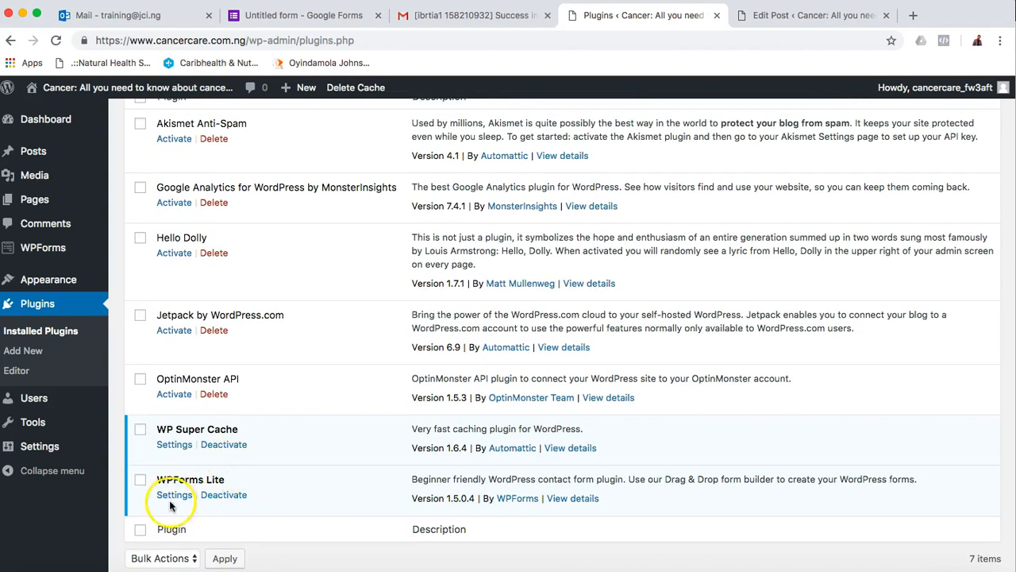
click(210, 495)
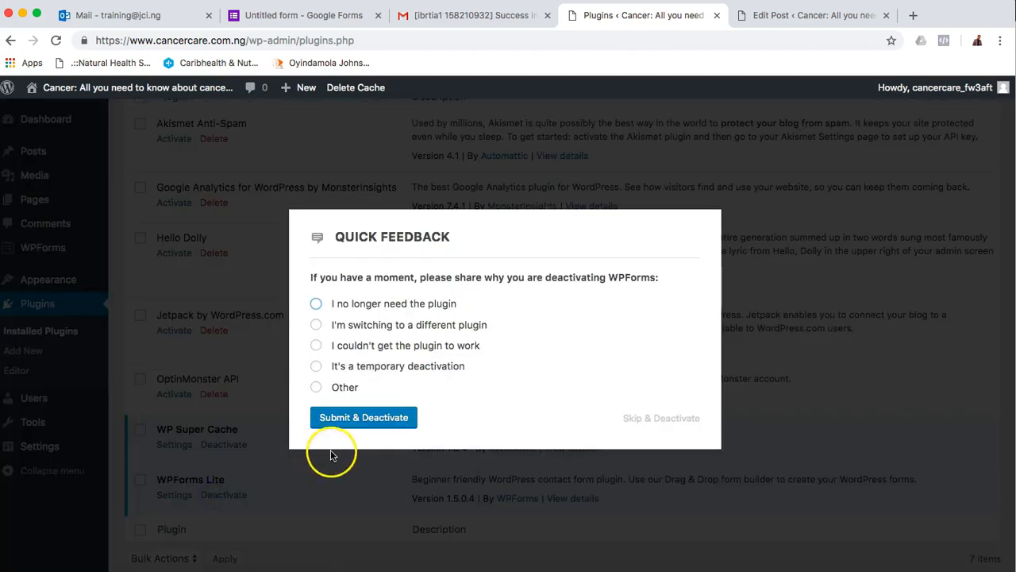
click(380, 420)
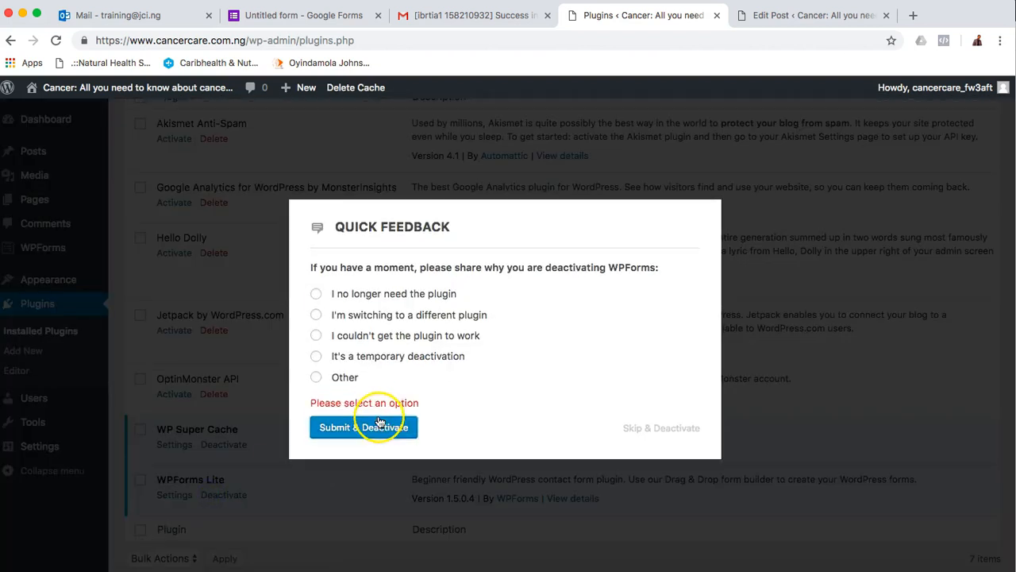
click(316, 377)
click(363, 394)
text(no)
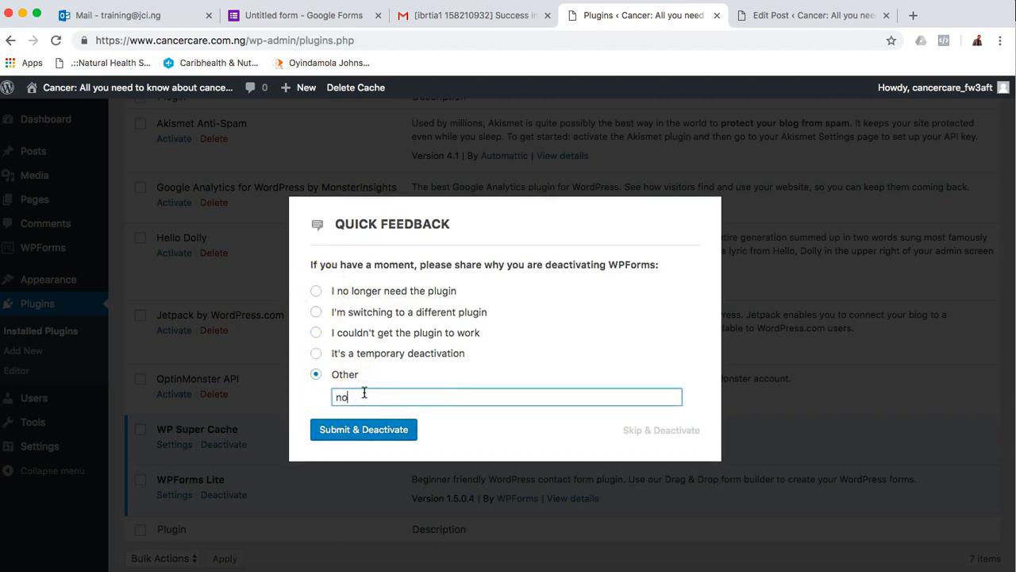
click(366, 430)
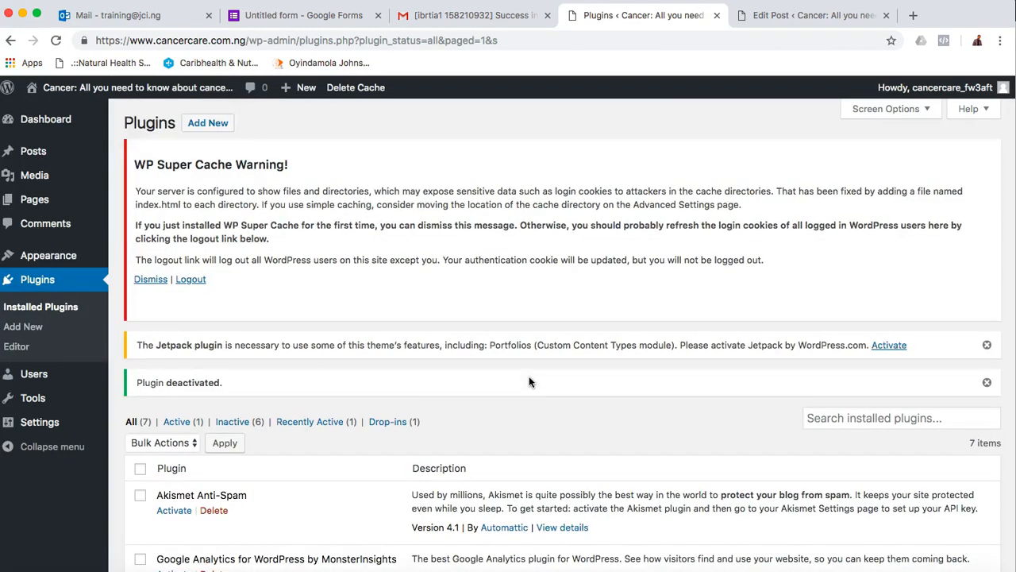
Delete the WPForms Lite plugin from the installed plugins and confirm the deletion
scroll(529, 376, down, 5)
scroll(528, 381, down, 3)
click(212, 445)
click(631, 119)
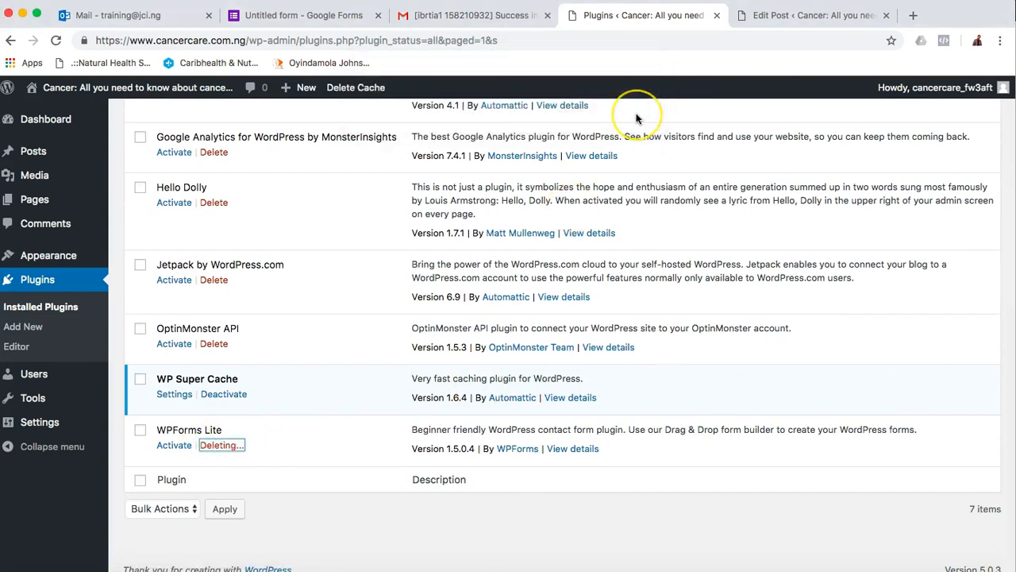
Go to adding new plugins and search for "wp forms lite"
scroll(445, 397, up, 10)
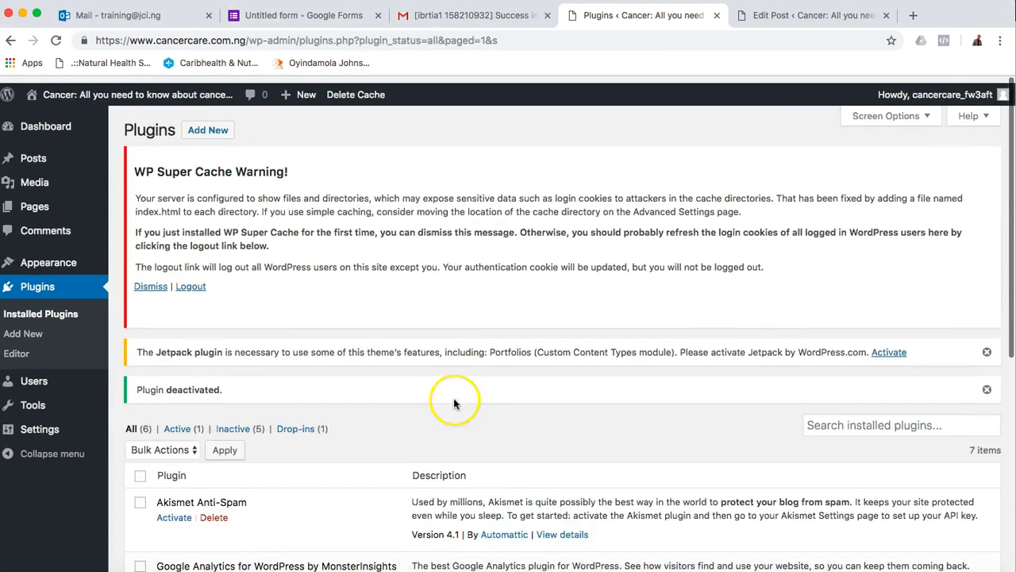
scroll(265, 261, down, 2)
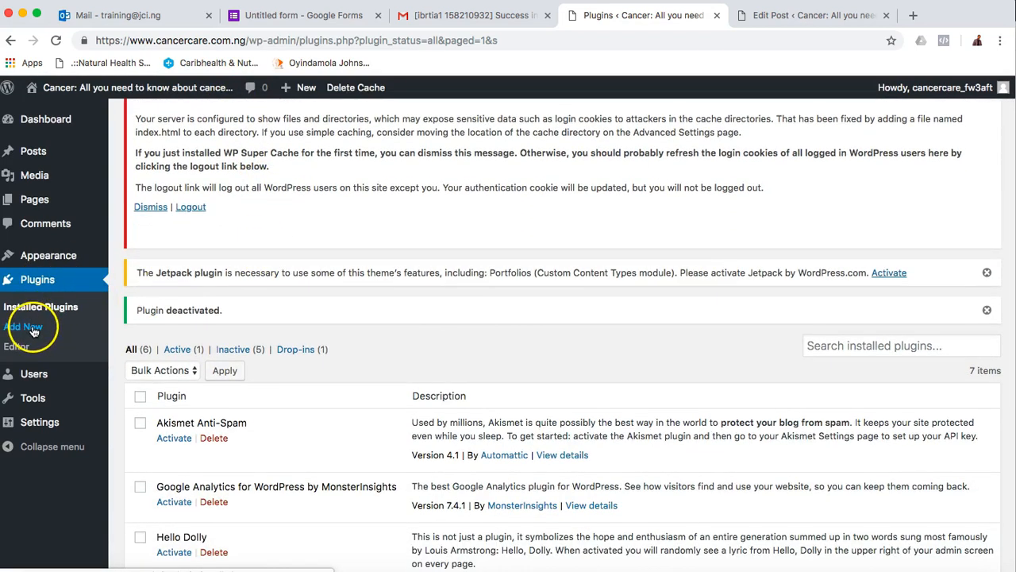
scroll(301, 331, up, 2)
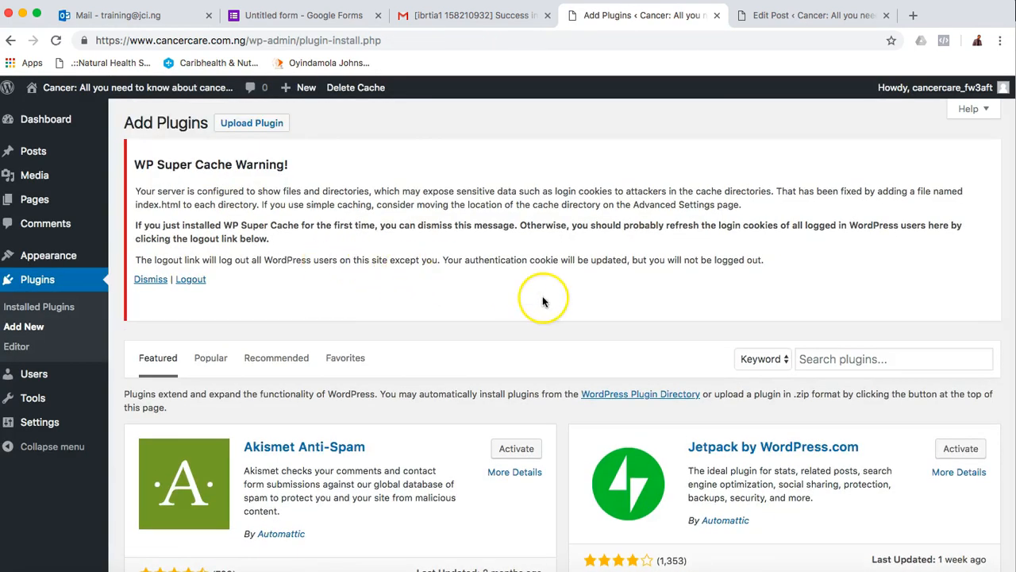
click(867, 358)
text(wp)
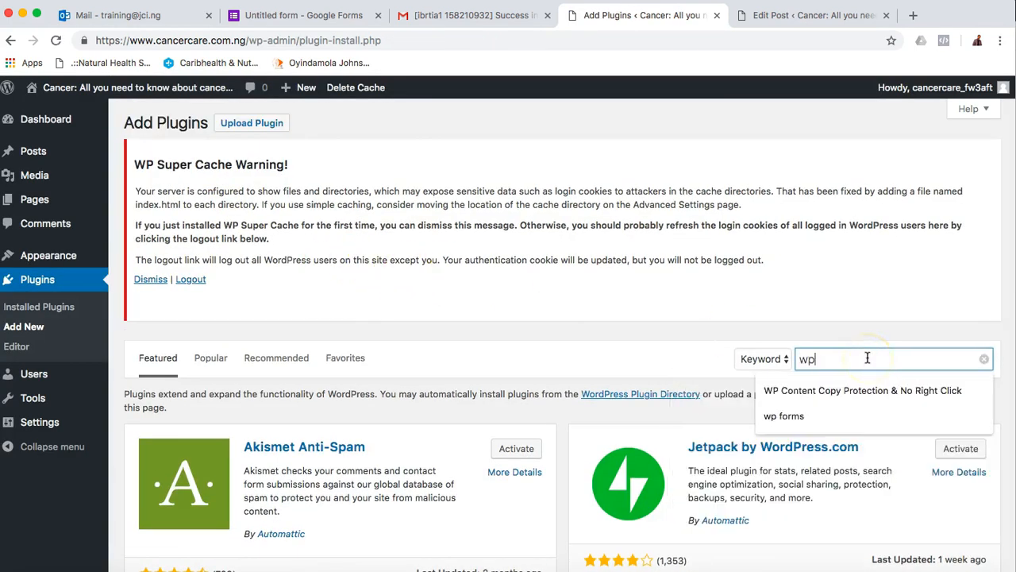
text( forms lite)
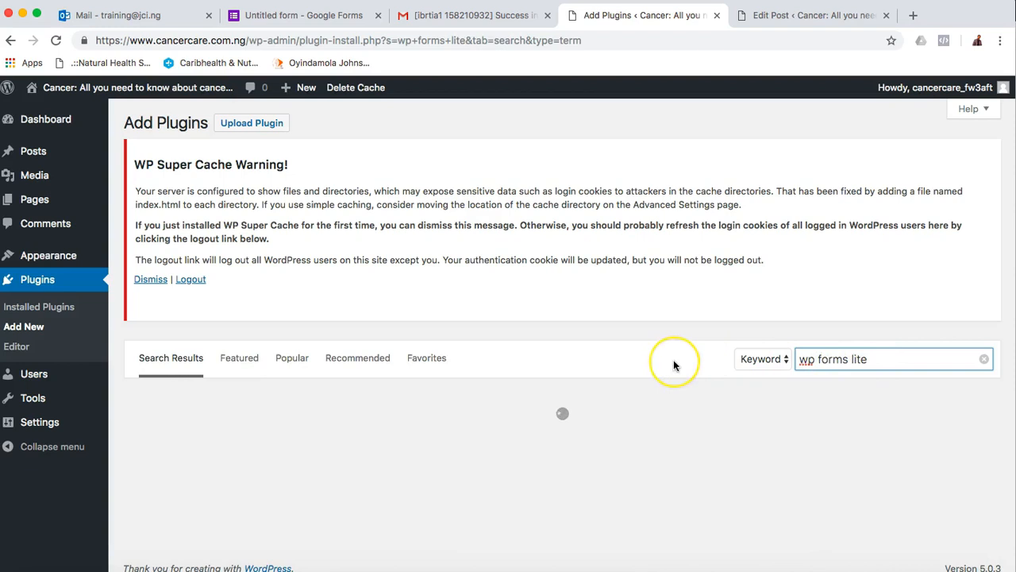
Install and activate the Contact Form by WPForms plugin from the search results
scroll(673, 360, down, 1)
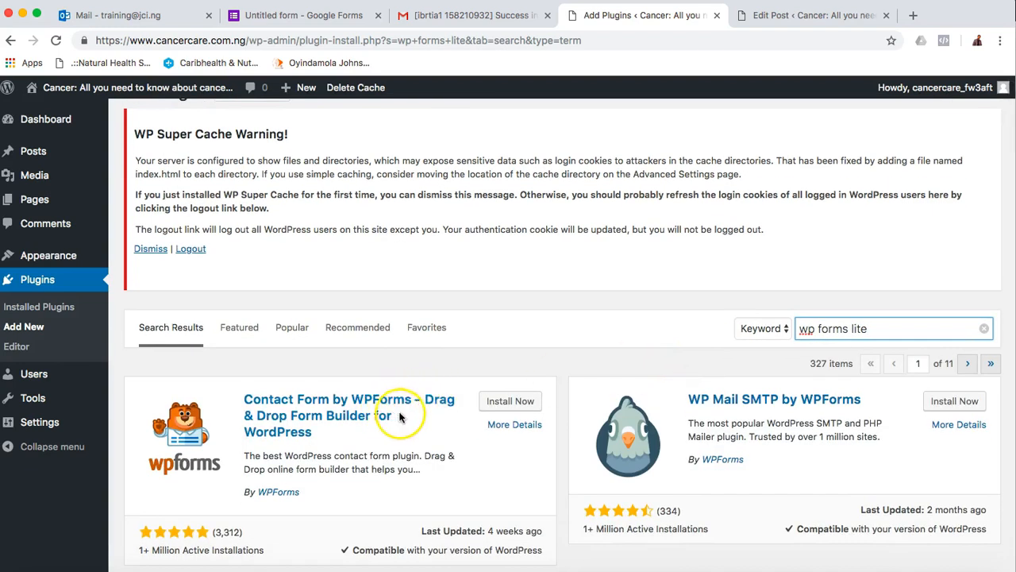
scroll(435, 412, down, 2)
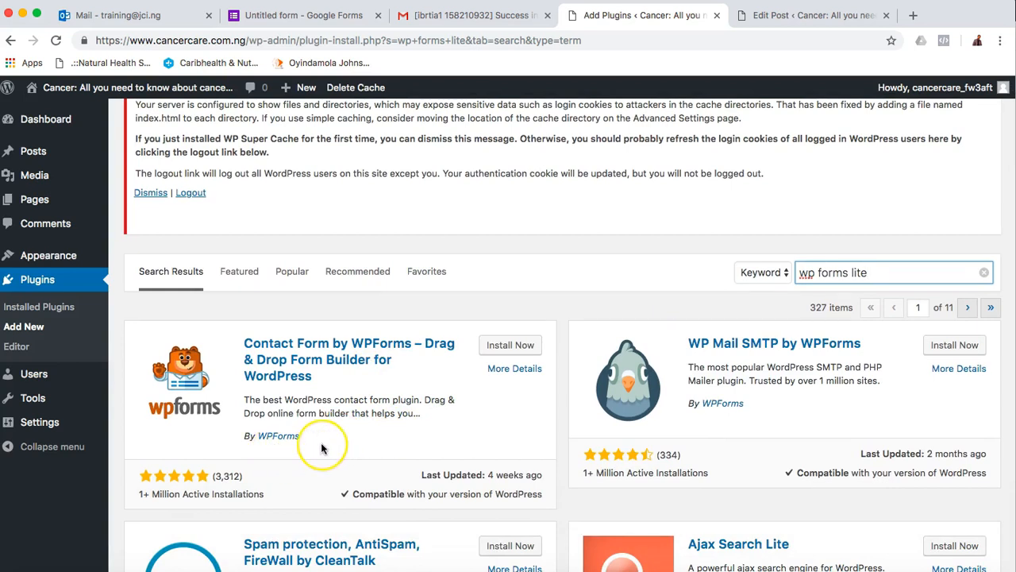
scroll(320, 449, down, 4)
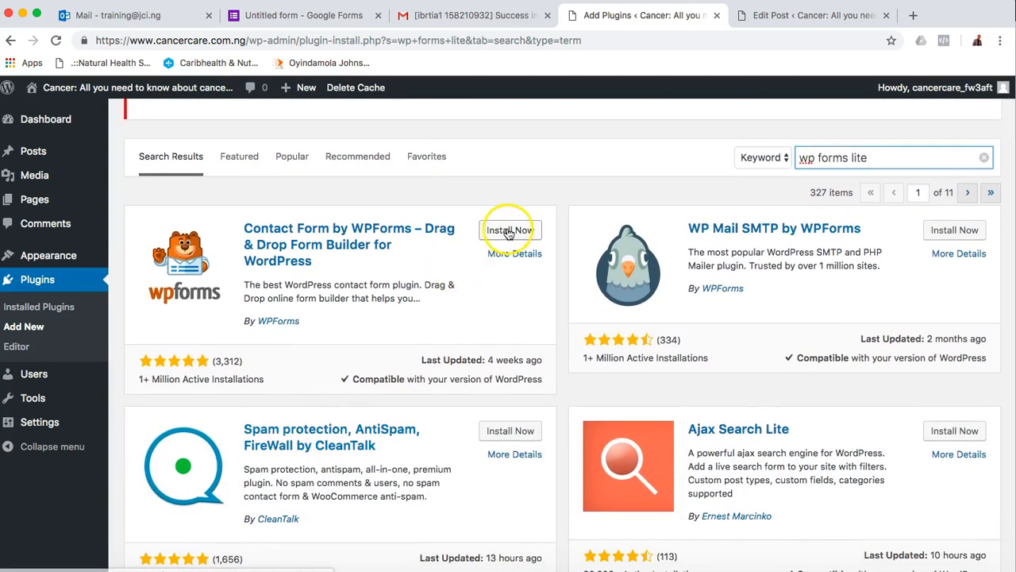
click(509, 230)
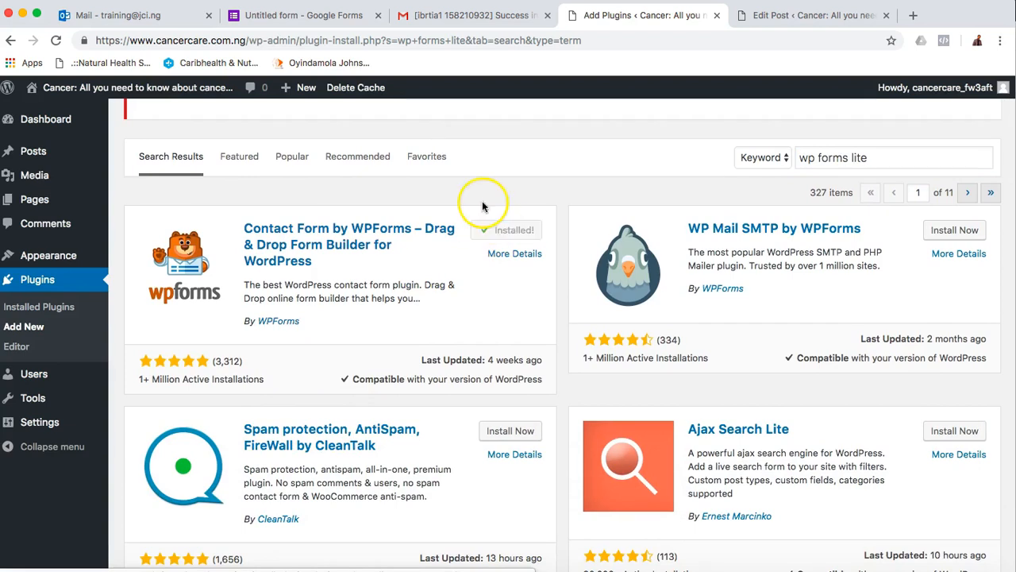
click(516, 230)
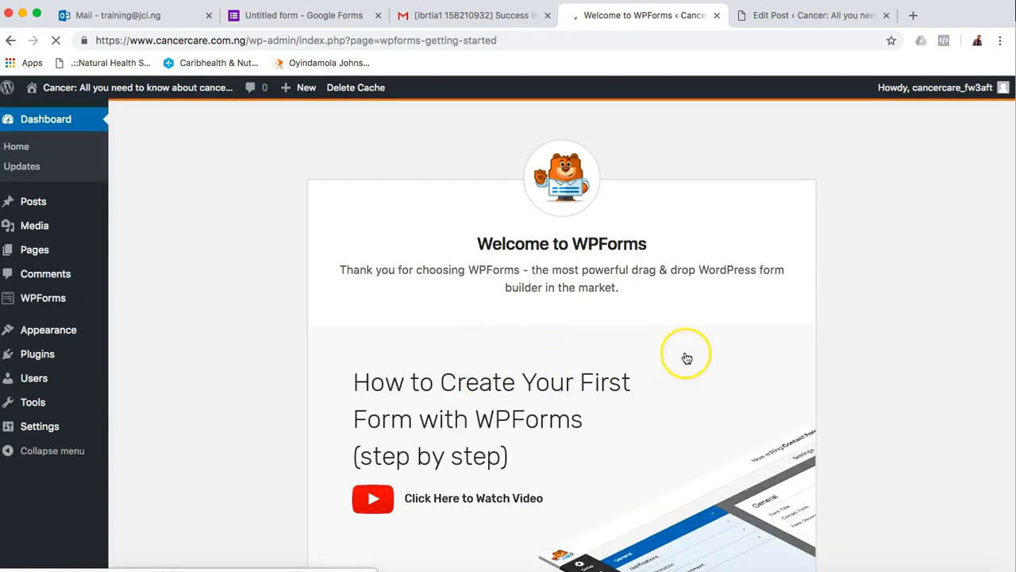
Start creating a first form from the WPForms welcome page and name it "Contact form"
scroll(684, 355, down, 3)
scroll(687, 358, down, 15)
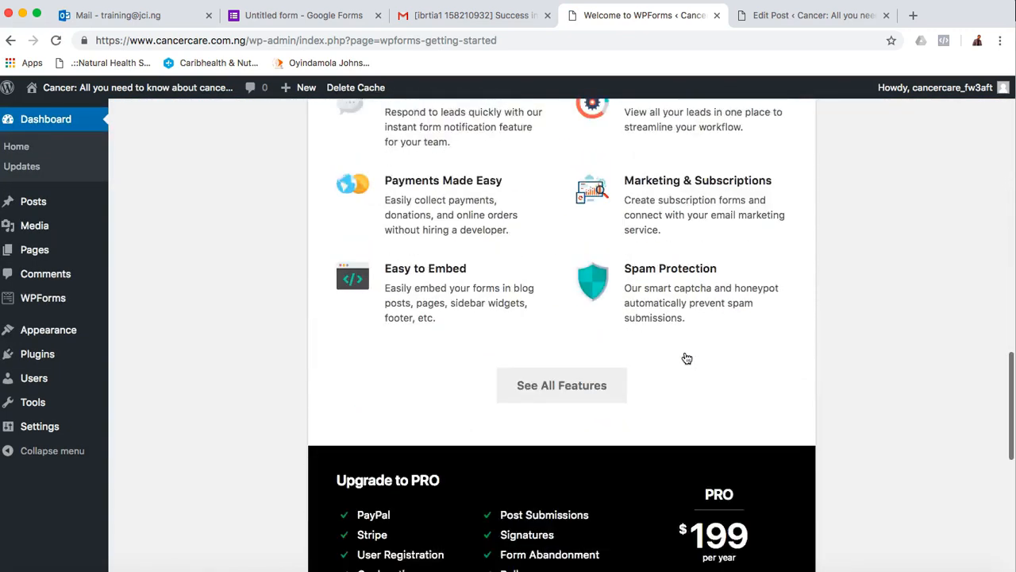
scroll(687, 358, down, 5)
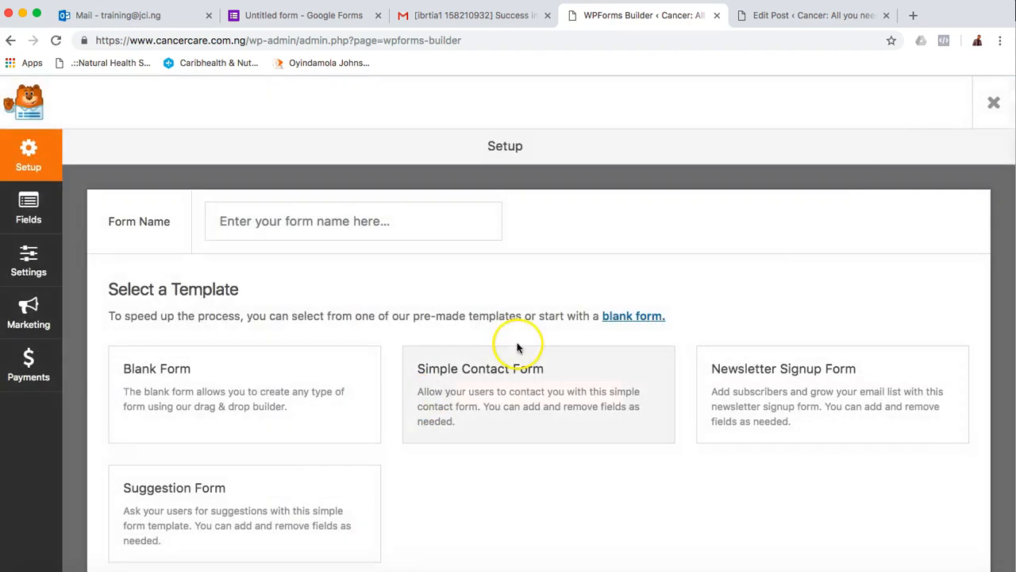
click(36, 211)
click(29, 159)
click(265, 228)
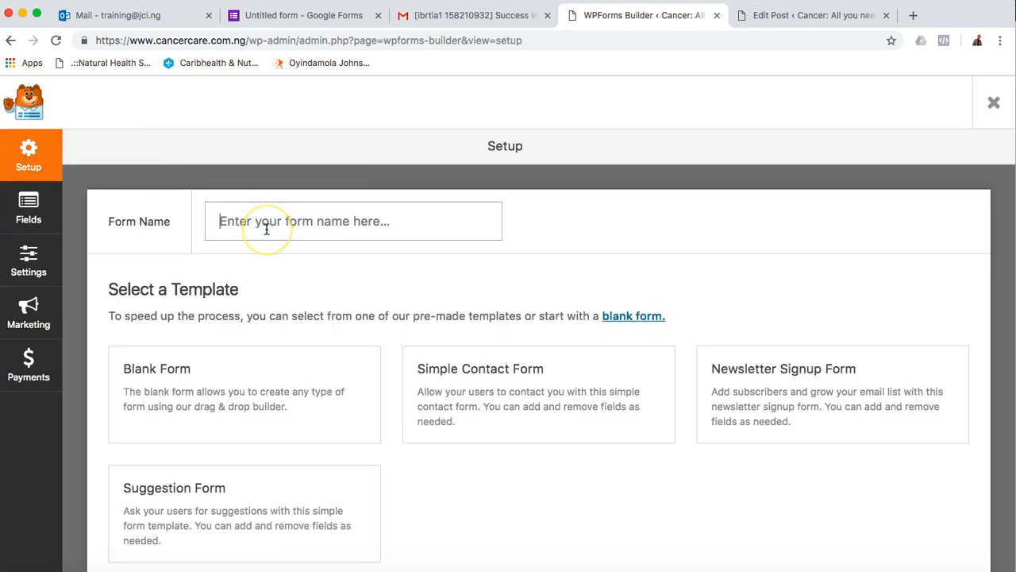
text(Contact form)
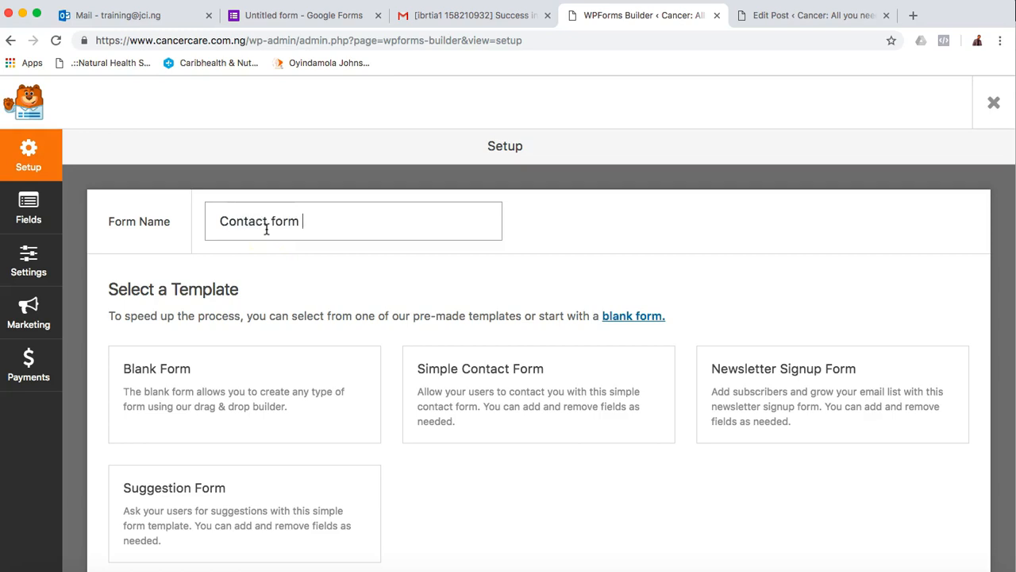
click(530, 226)
Create the form from the Simple Contact Form template
click(38, 216)
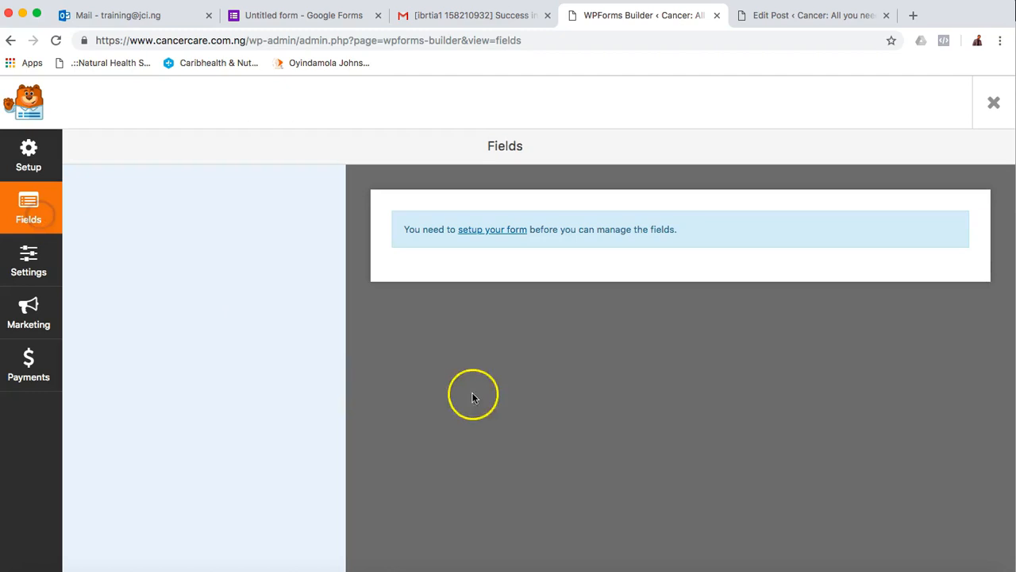
click(511, 231)
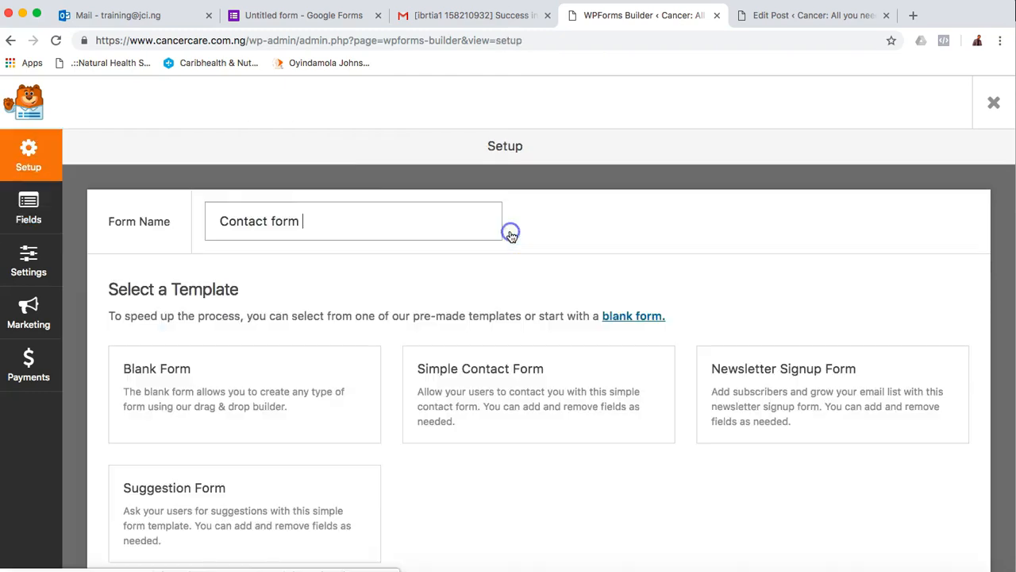
scroll(369, 338, down, 5)
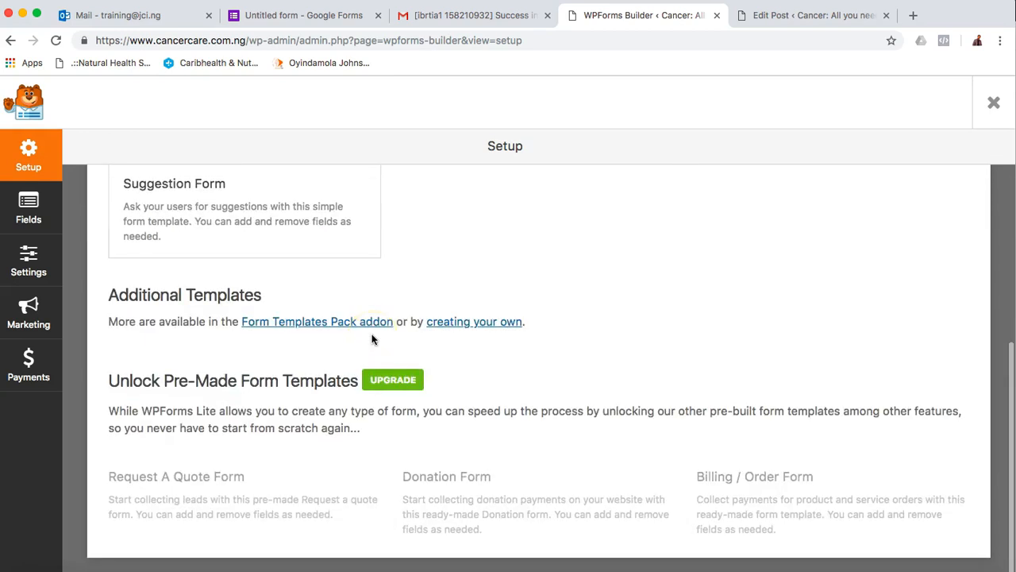
scroll(371, 340, up, 5)
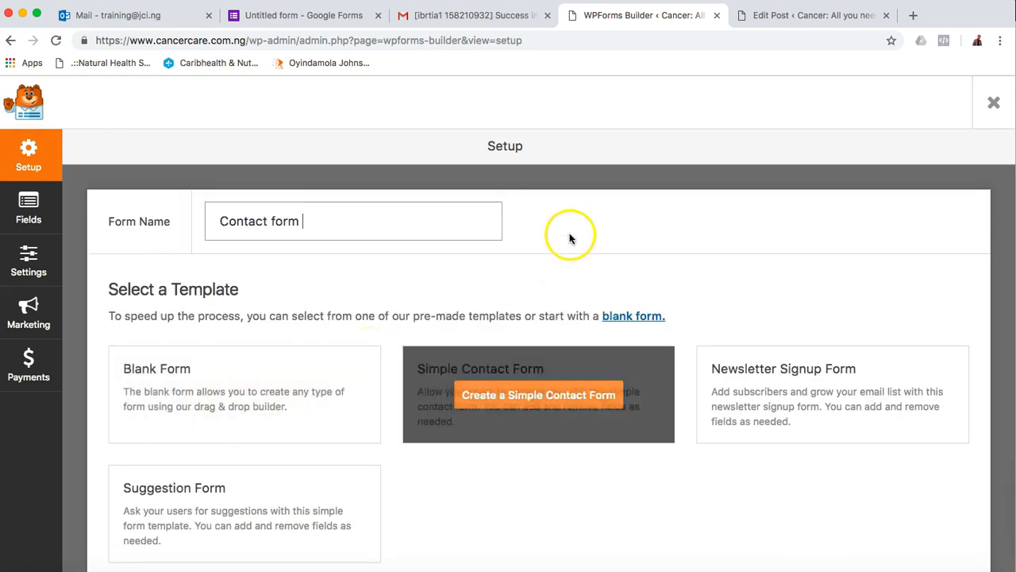
click(570, 238)
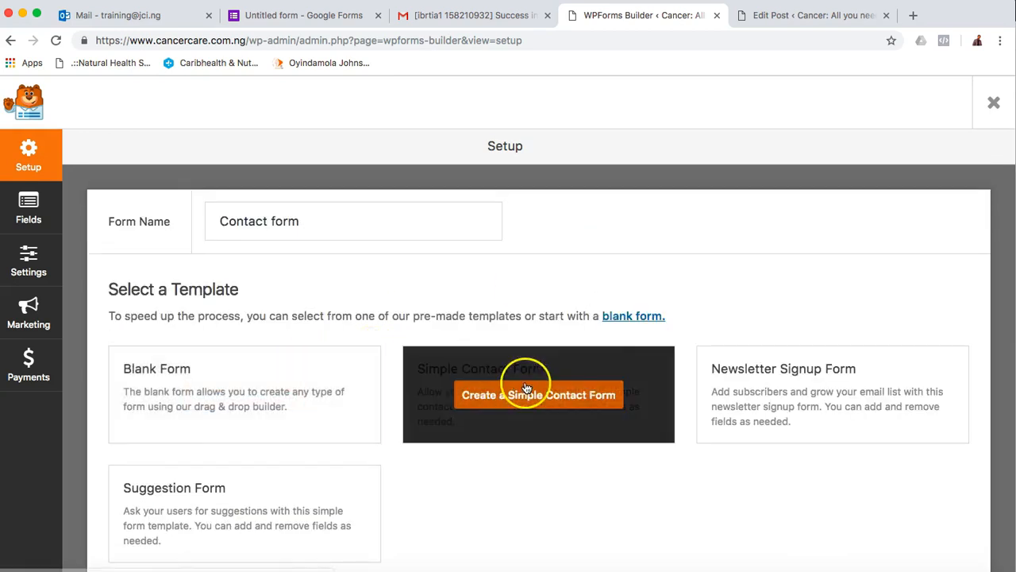
scroll(231, 397, down, 3)
scroll(232, 401, down, 3)
scroll(233, 402, up, 4)
click(473, 332)
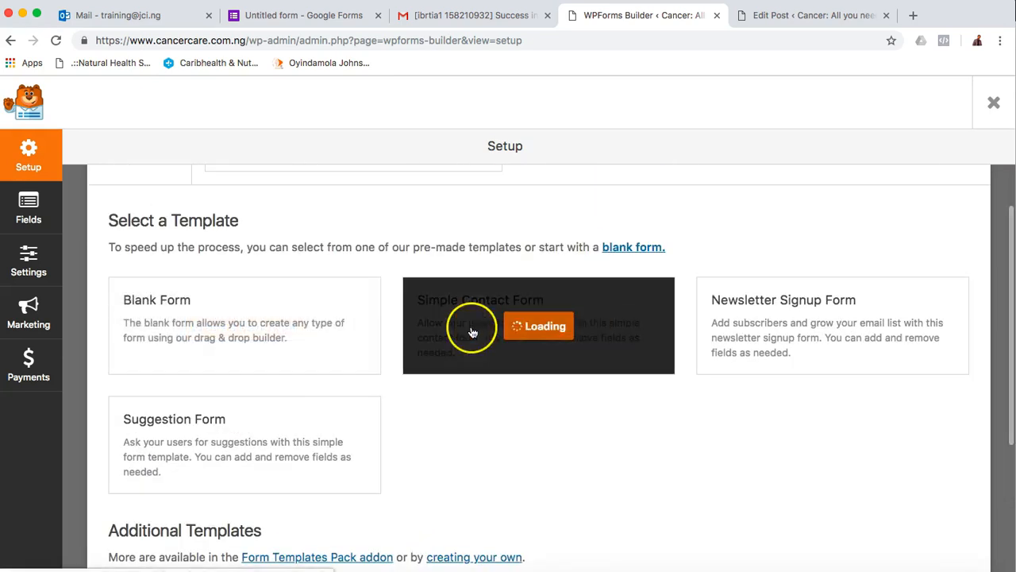
scroll(489, 460, down, 1)
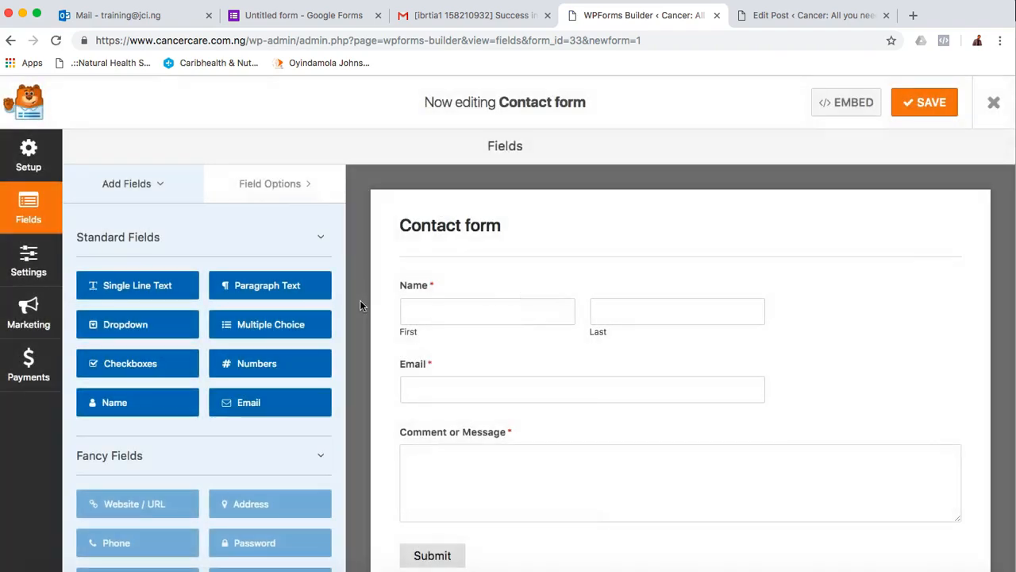
Review the template's name, email and message fields and save the contact form
click(372, 391)
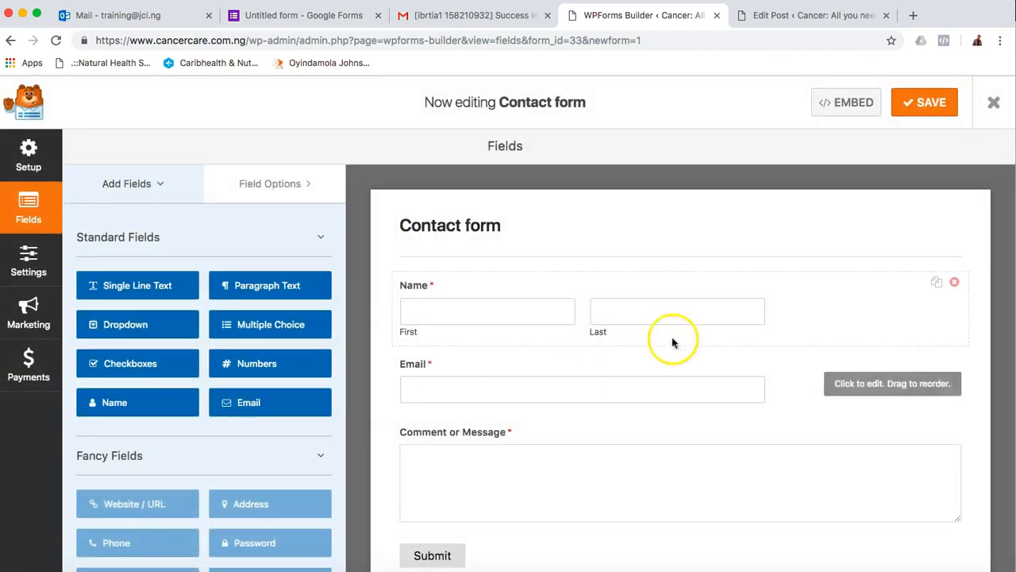
scroll(730, 341, down, 2)
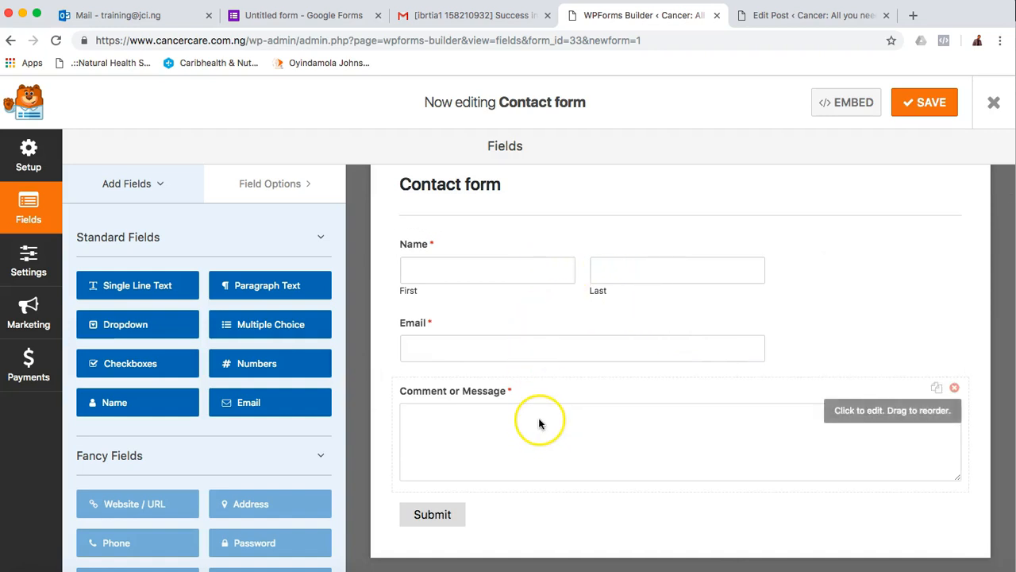
click(925, 112)
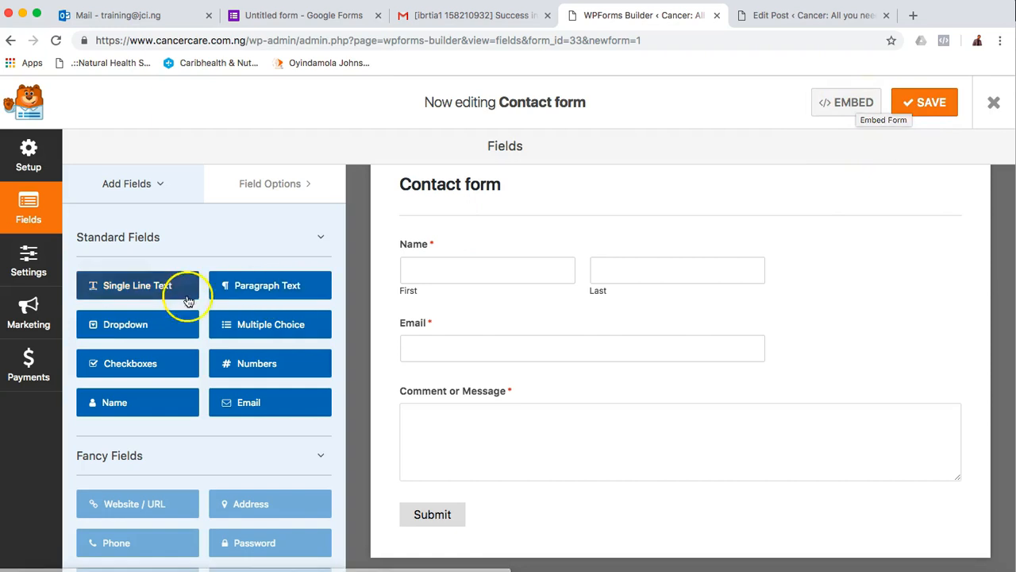
Look through the contact form's general settings, including the submit button texts and the anti-spam options
click(29, 261)
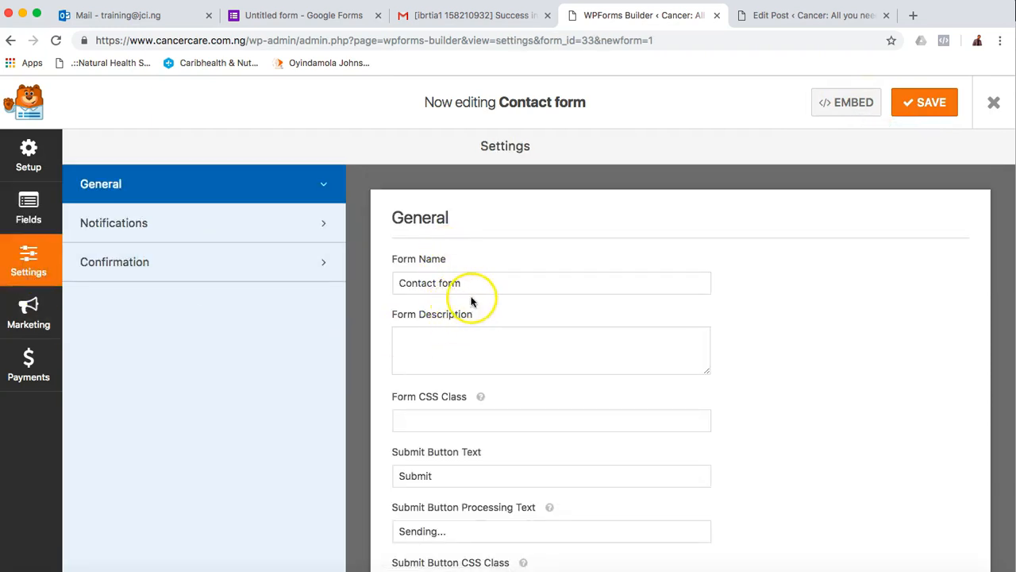
scroll(453, 347, down, 1)
scroll(453, 347, down, 3)
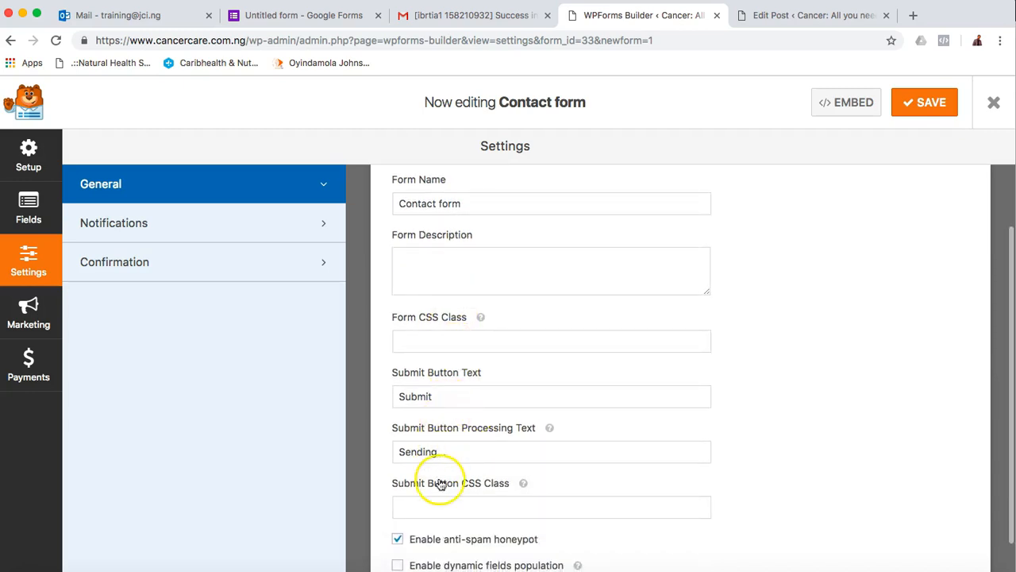
scroll(442, 481, down, 2)
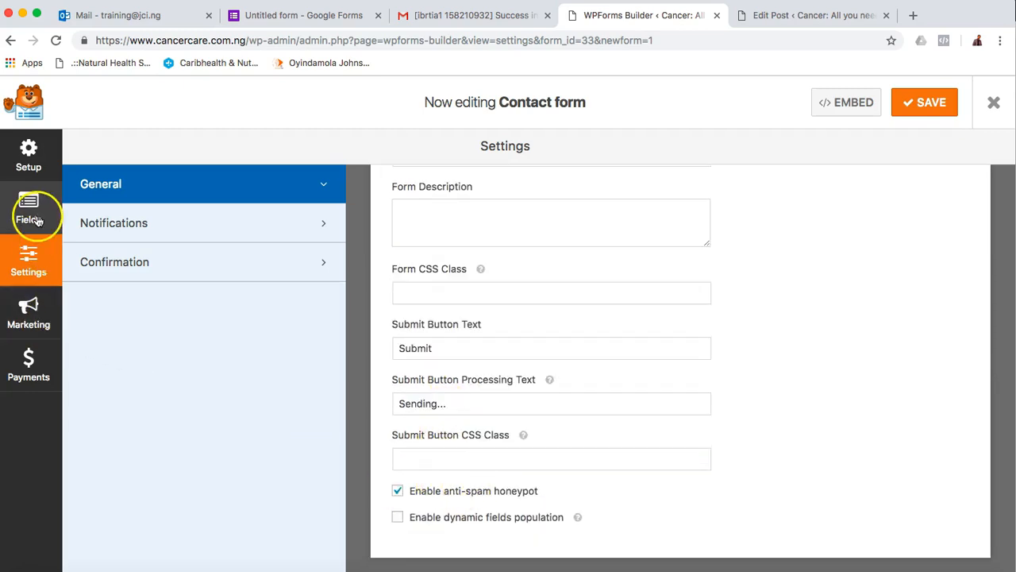
click(29, 163)
click(27, 264)
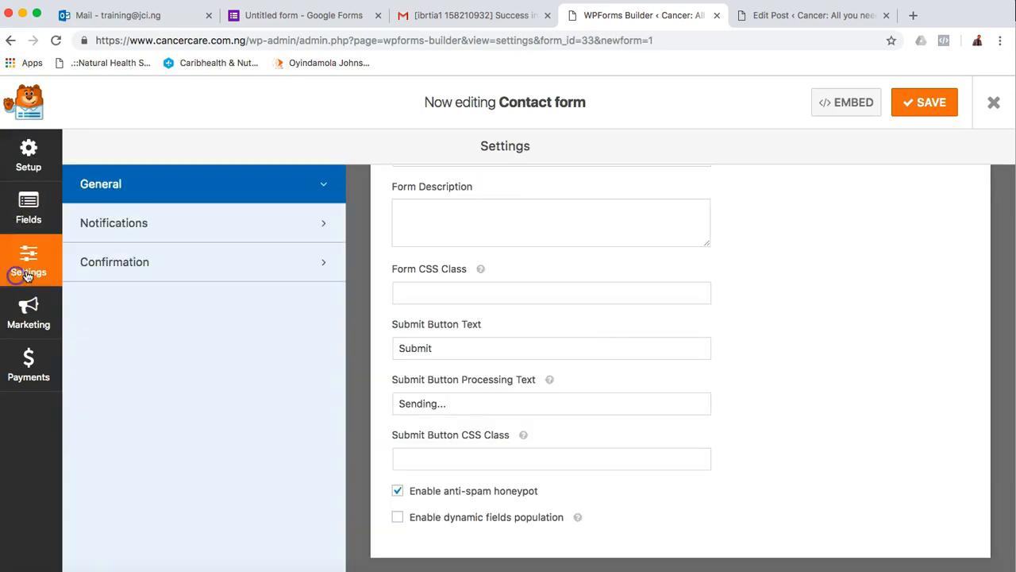
Set the default notification's recipient to the site owner's e-mail address and its subject to "New Contact form", and save the form
click(133, 227)
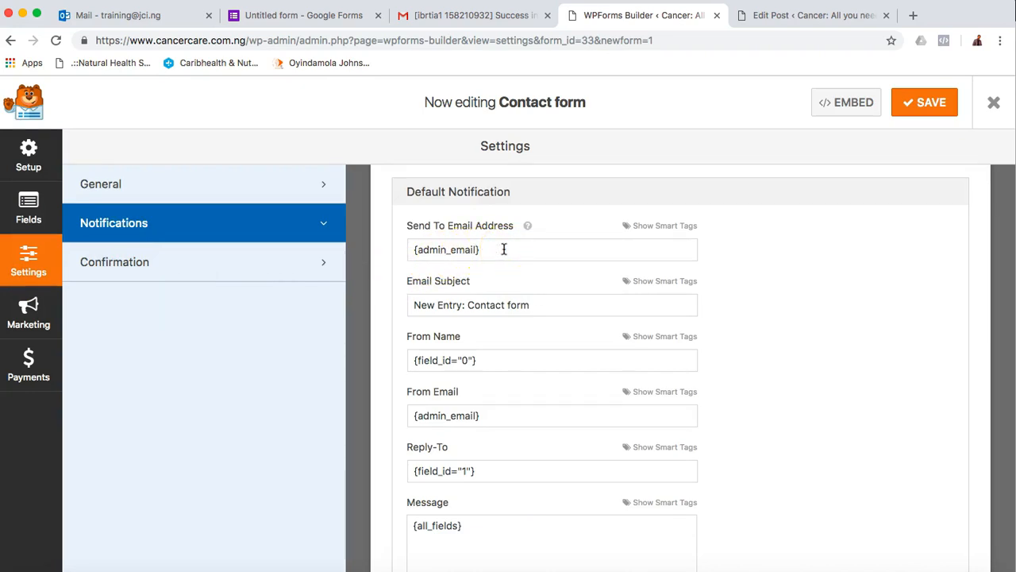
drag(503, 249, 379, 247)
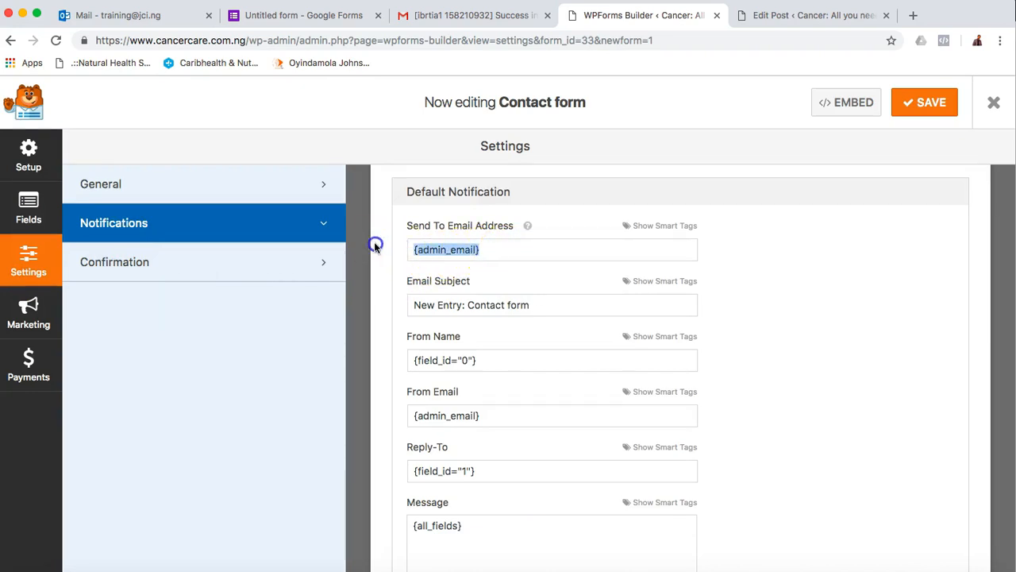
key(BackSpace)
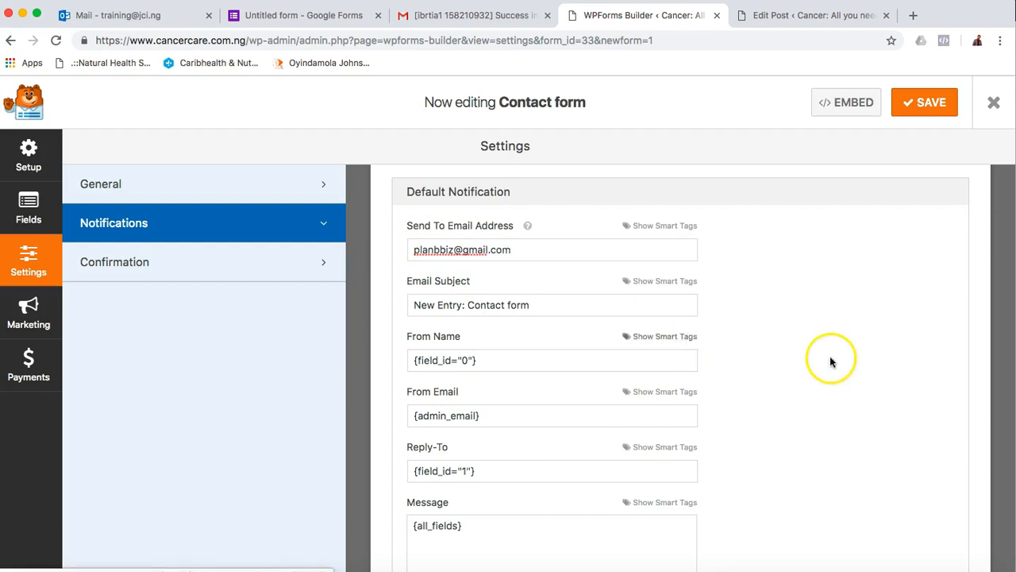
click(466, 306)
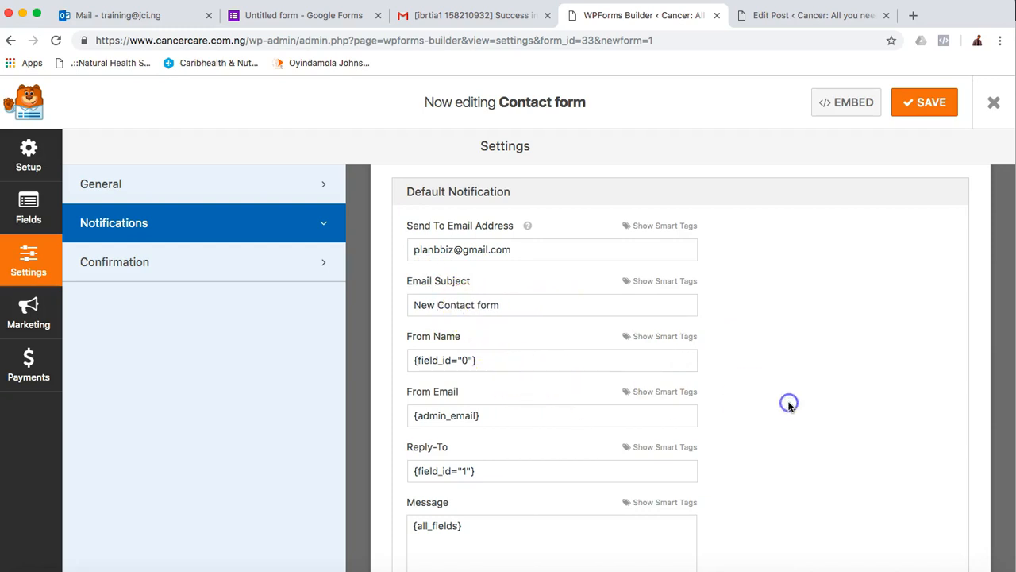
scroll(789, 405, down, 3)
scroll(789, 407, up, 3)
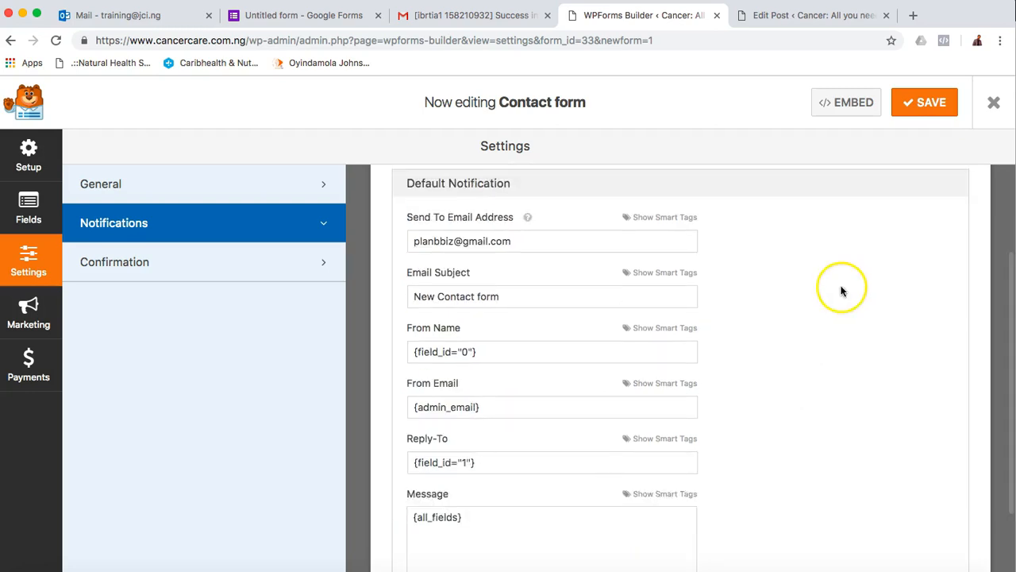
click(925, 104)
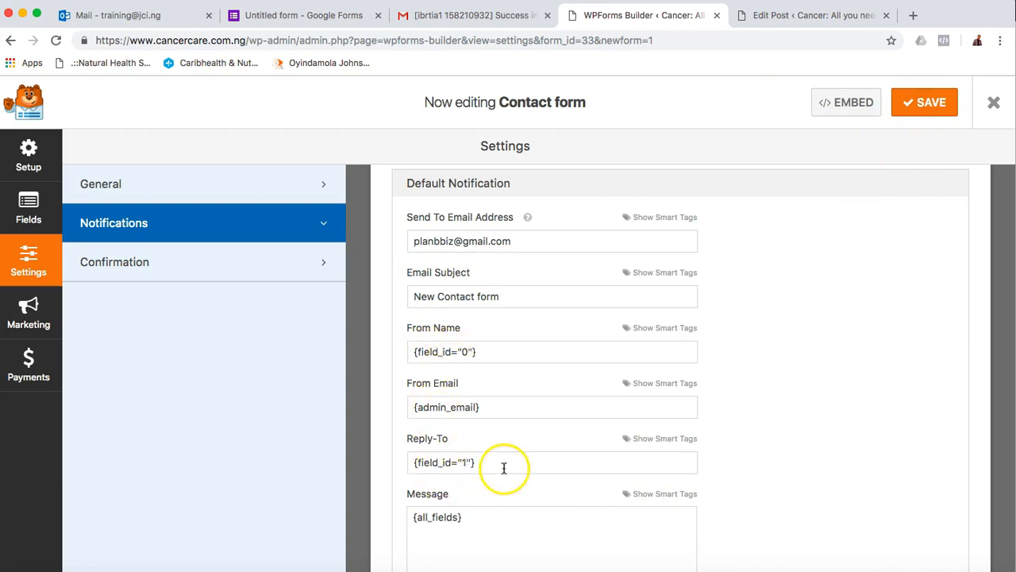
Examine the form's default confirmation settings and revisit its general settings and template setup
click(198, 275)
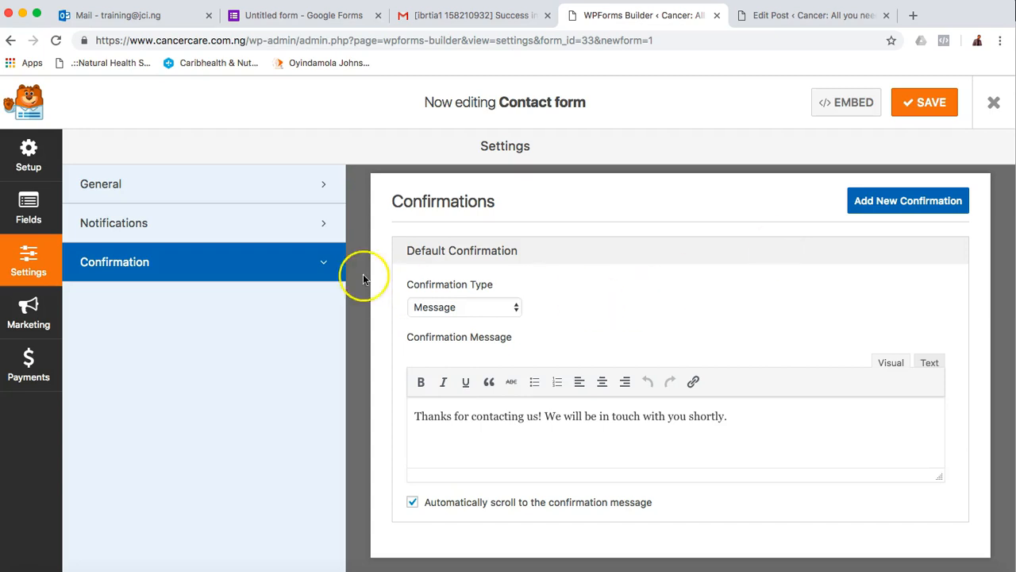
click(181, 225)
click(147, 188)
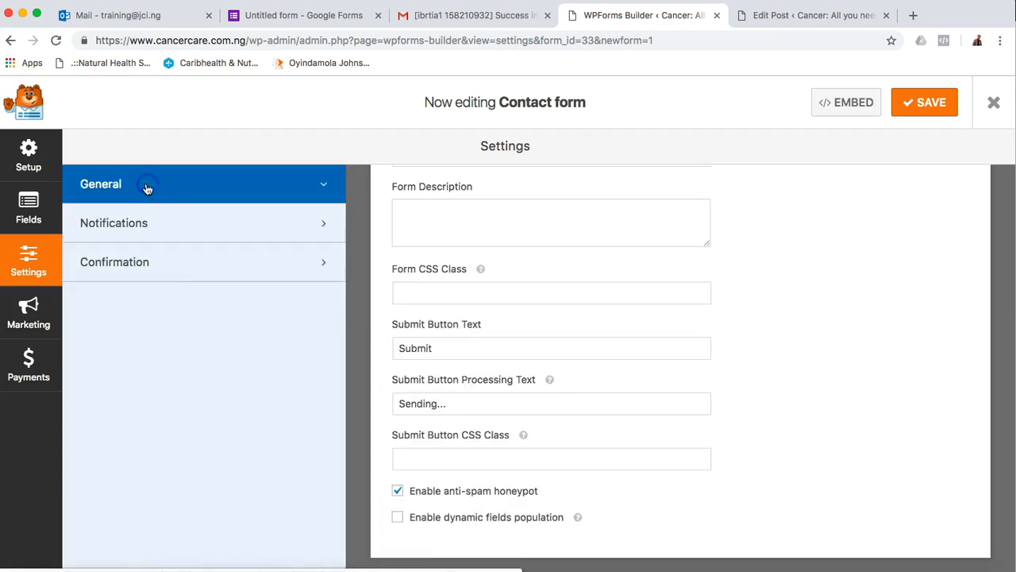
click(27, 154)
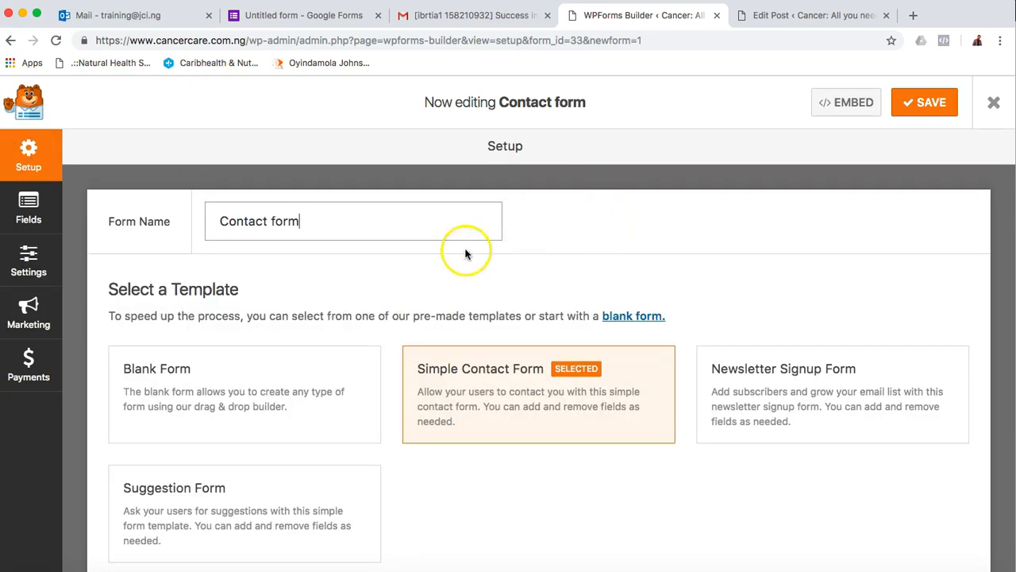
Copy the contact form's embed shortcode and leave the form builder for the list of all posts
click(845, 106)
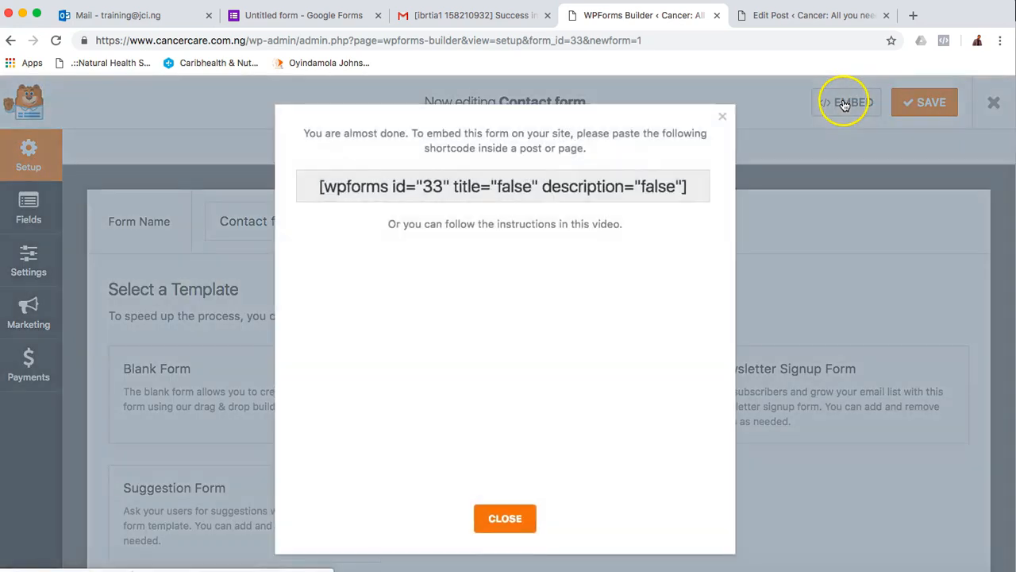
triple_click(575, 180)
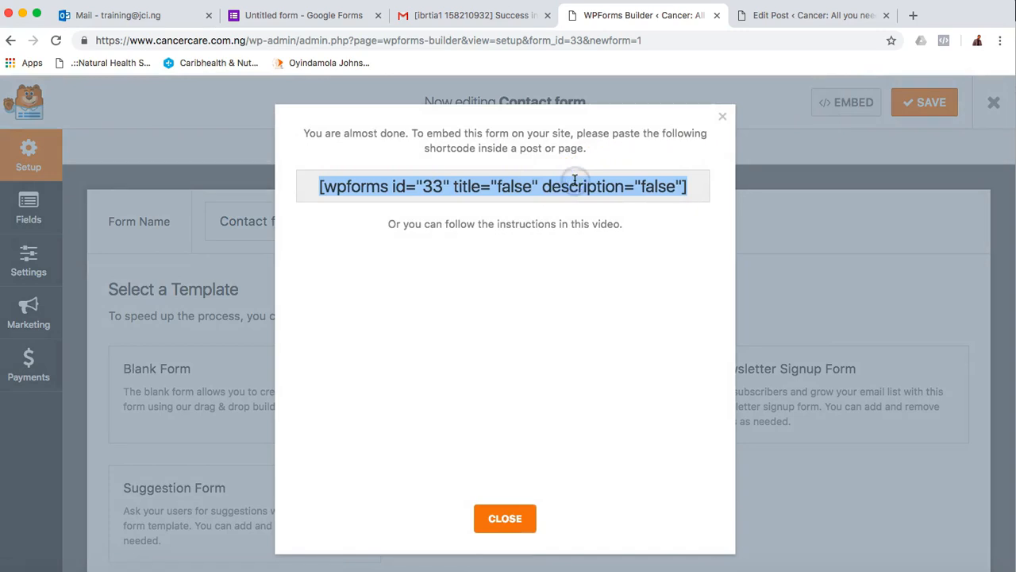
click(725, 118)
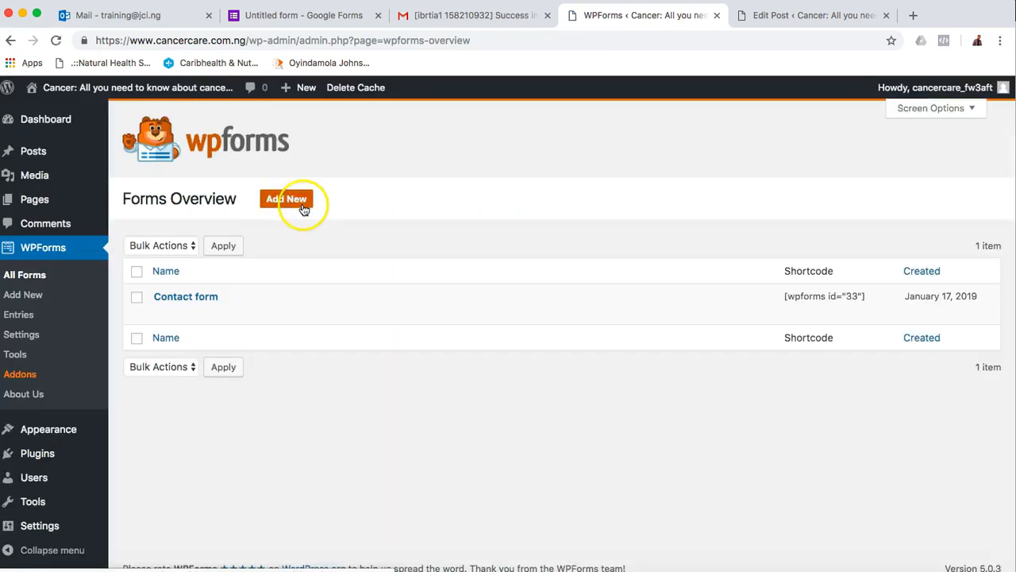
mouse_move(31, 150)
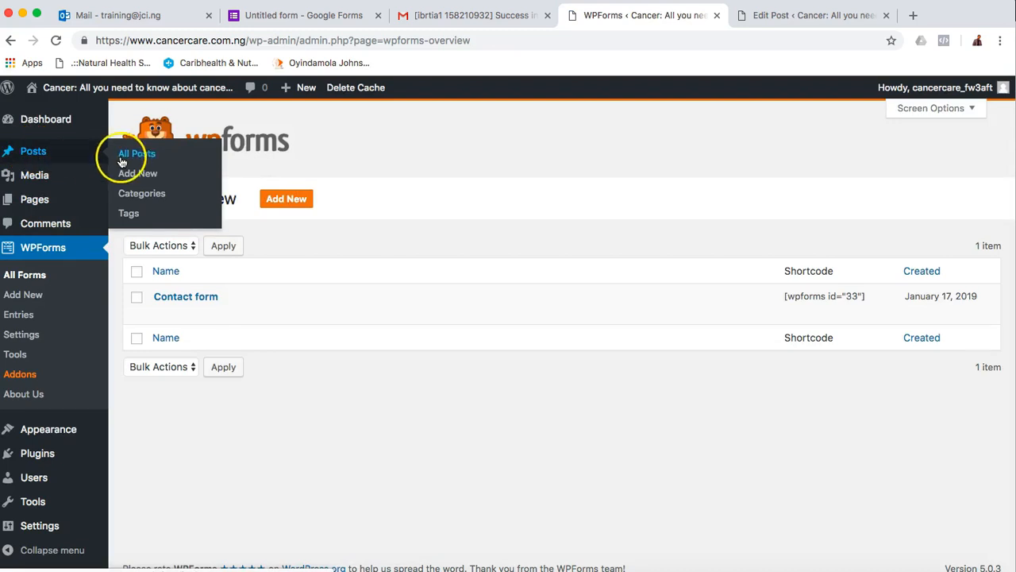
click(143, 158)
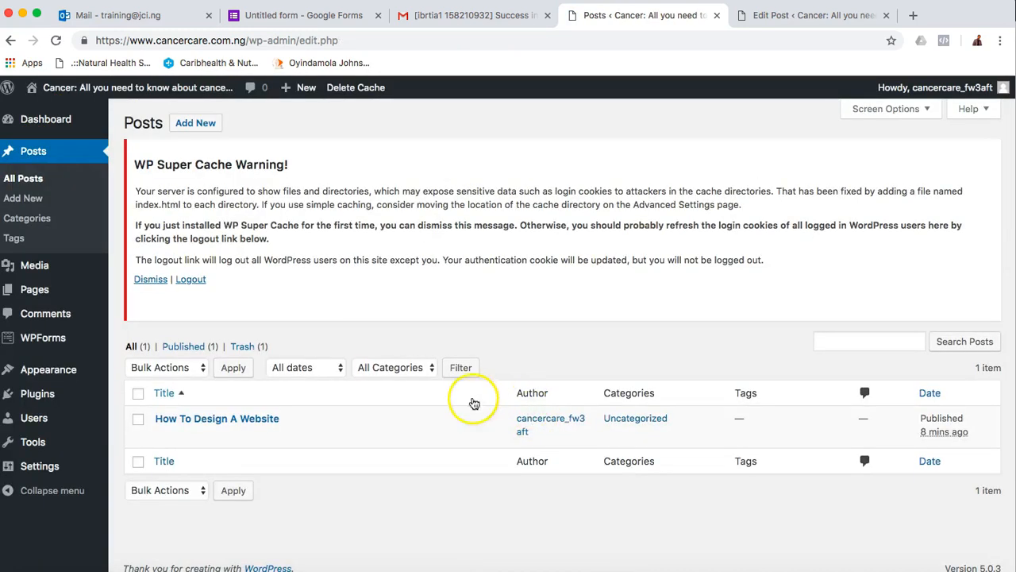
Switch to Firefox and look through the published "How To Design A Website" post, including its list, image and comment section
click(269, 568)
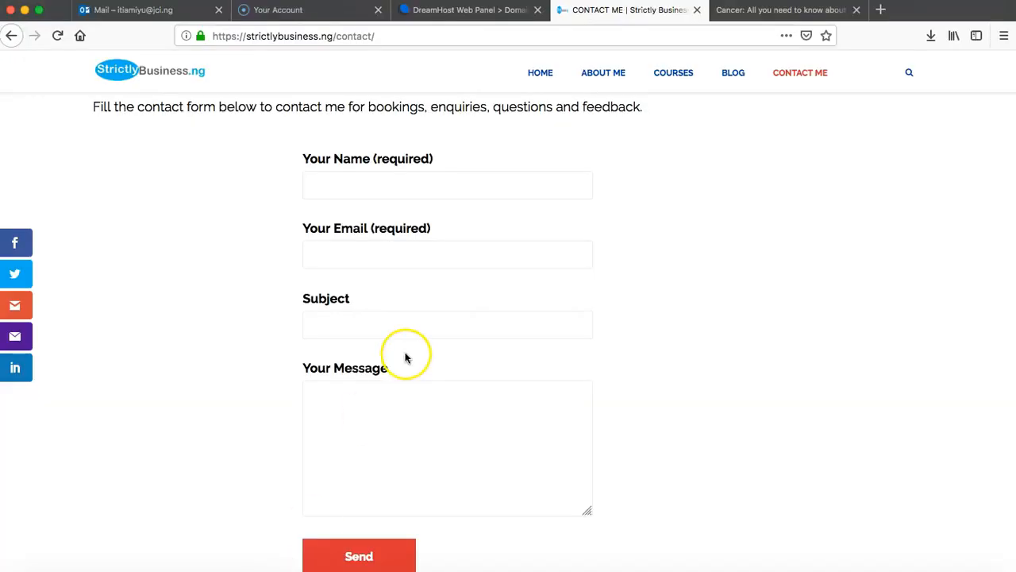
scroll(406, 357, up, 5)
click(740, 16)
scroll(569, 282, up, 10)
click(389, 393)
scroll(633, 343, down, 10)
scroll(634, 346, down, 5)
scroll(434, 231, up, 2)
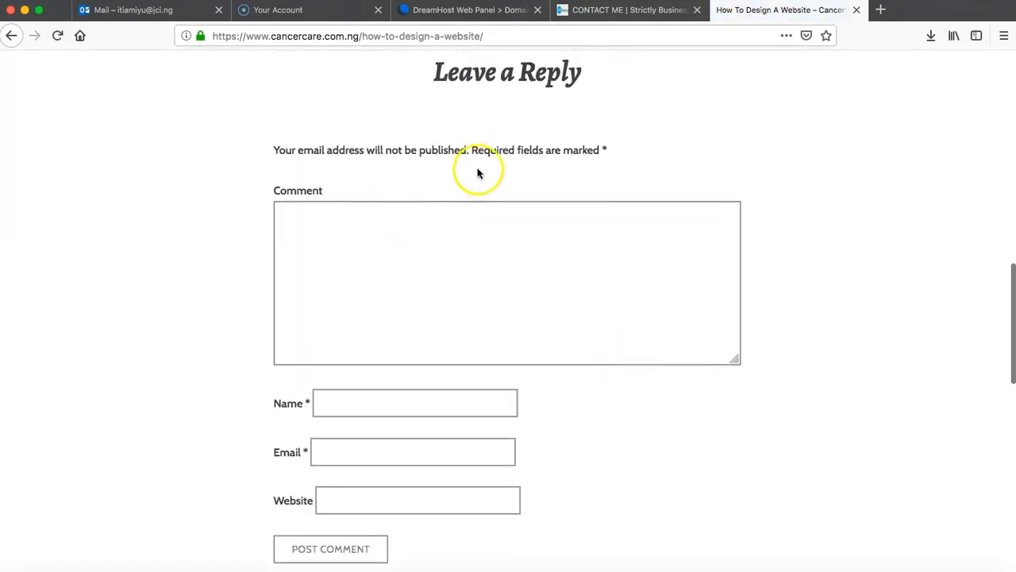
scroll(497, 433, up, 10)
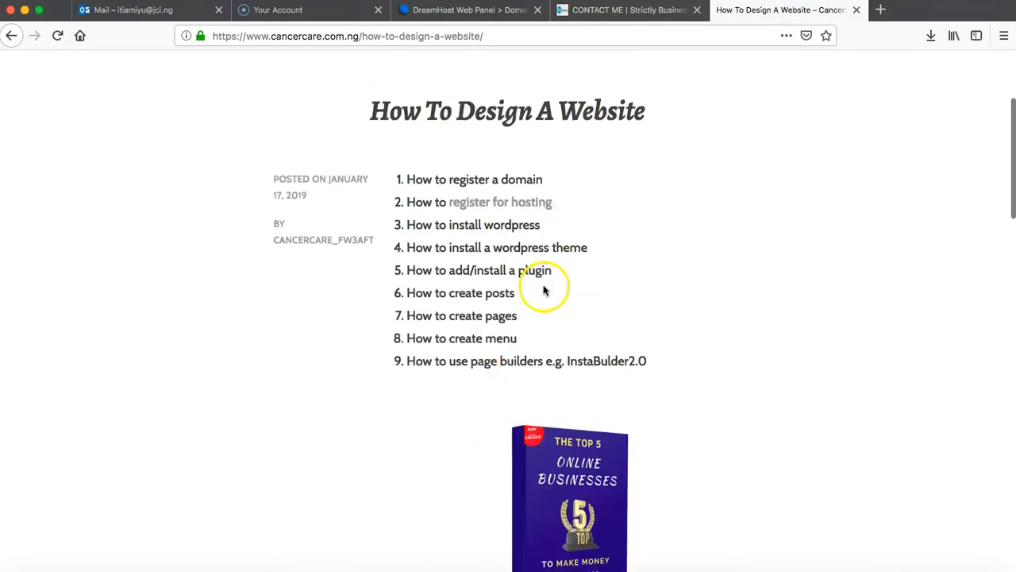
click(239, 568)
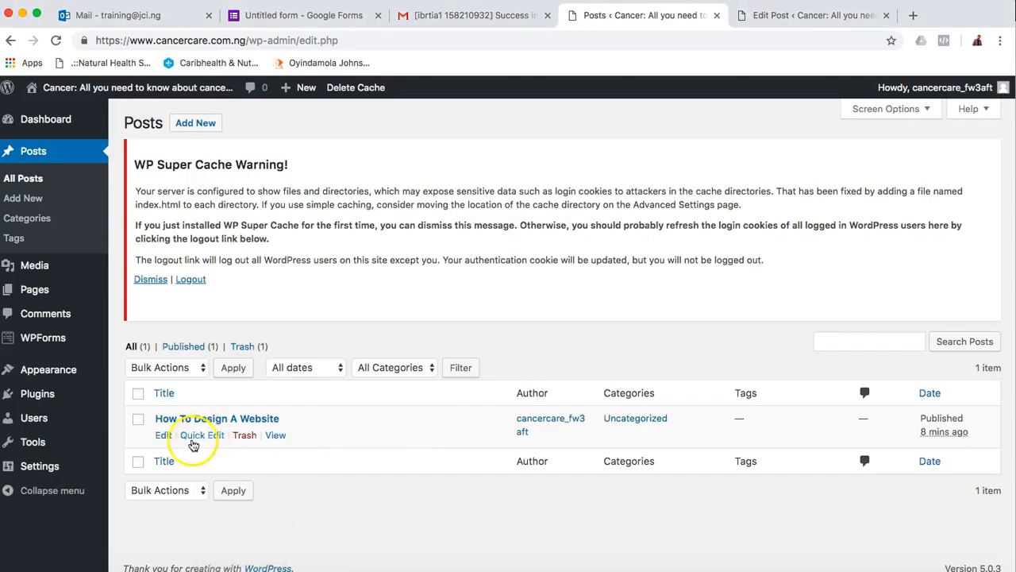
In Chrome, open the "How To Design A Website" post for editing and find the area around the book image
click(163, 437)
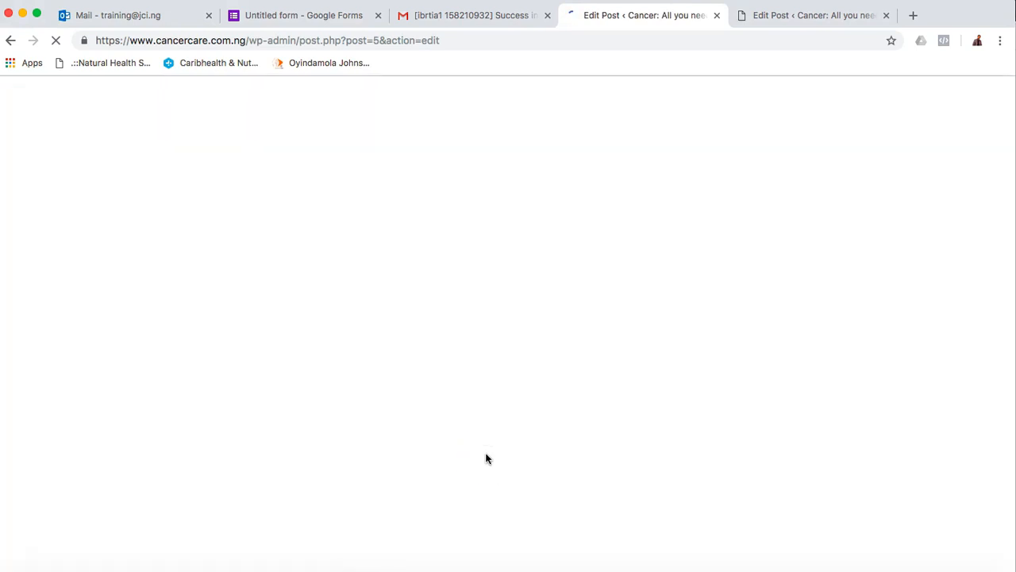
scroll(487, 458, down, 5)
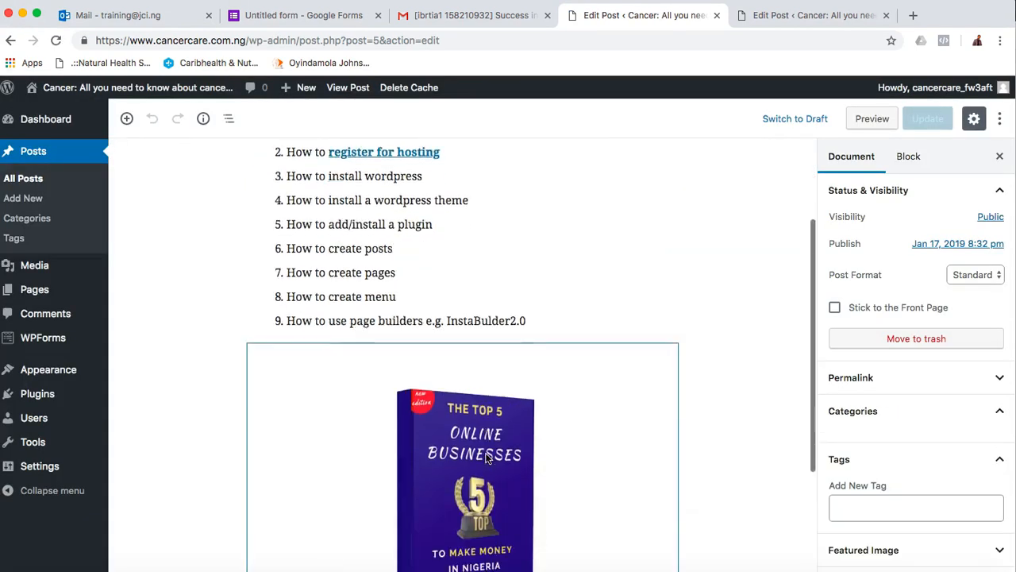
scroll(486, 458, down, 1)
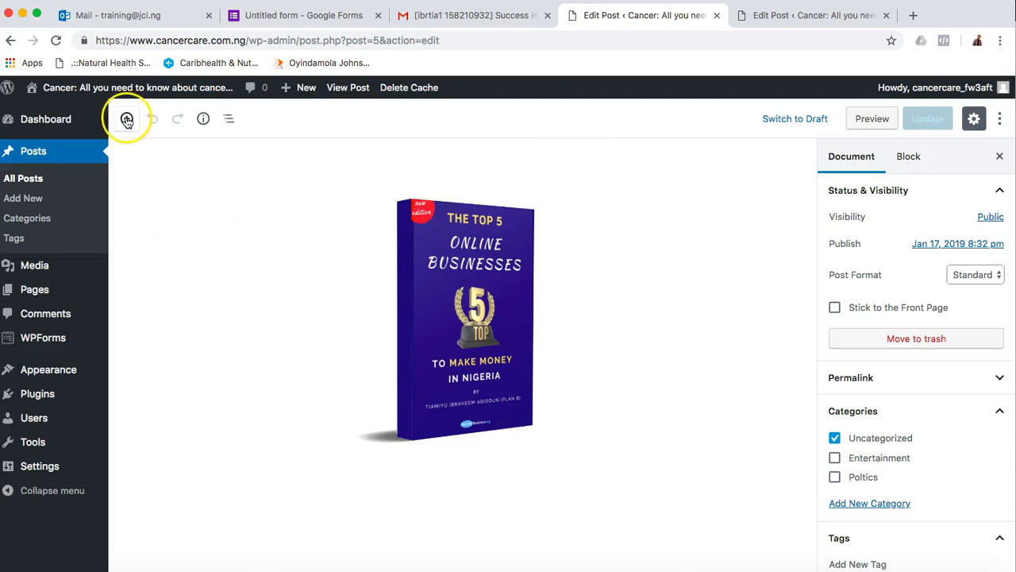
scroll(345, 353, up, 5)
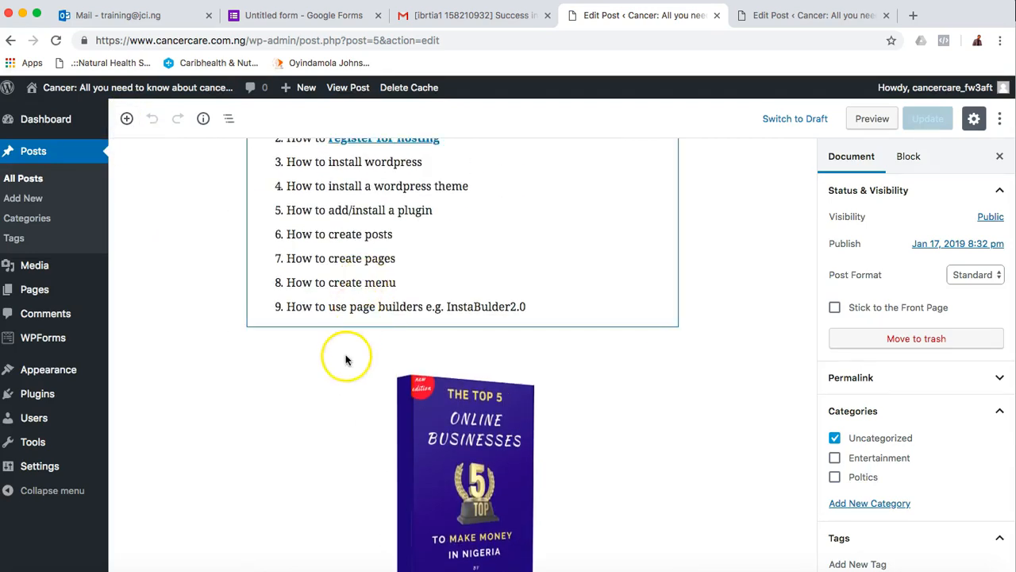
Add a block below the book image and paste the shortcode [wpforms id="33" title="false" description="false"] into it
click(127, 119)
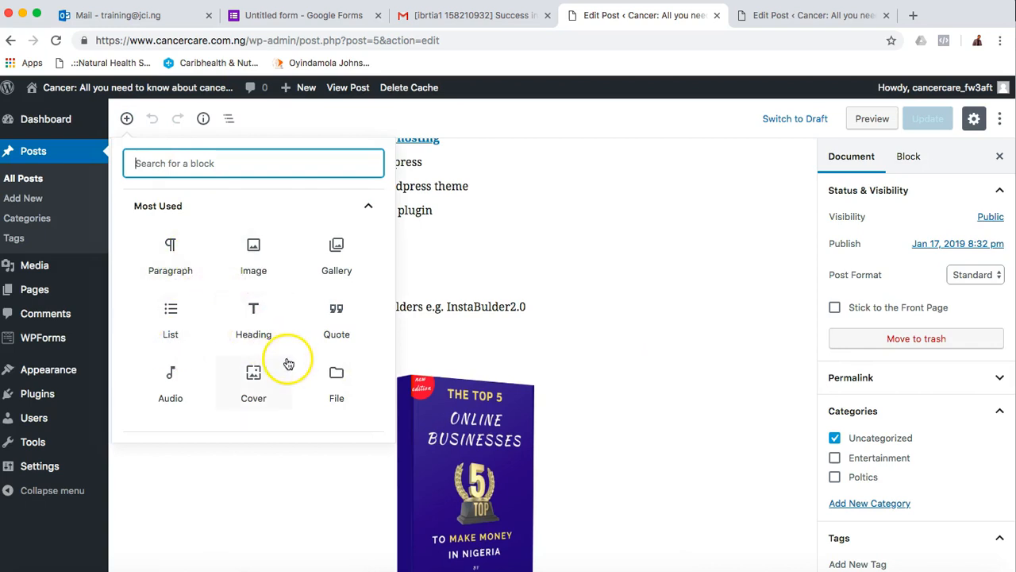
click(193, 271)
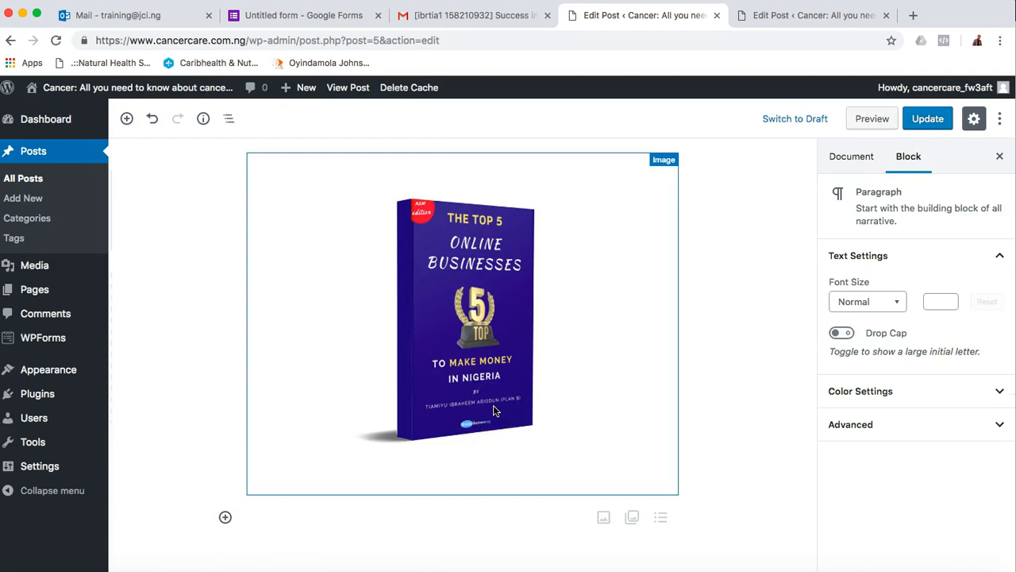
drag(446, 385, 458, 282)
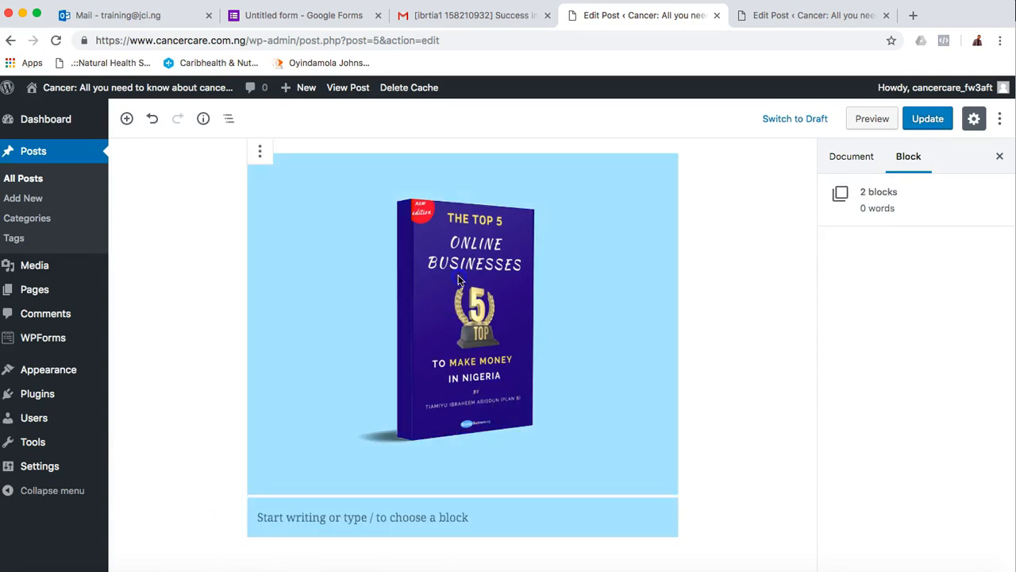
click(199, 426)
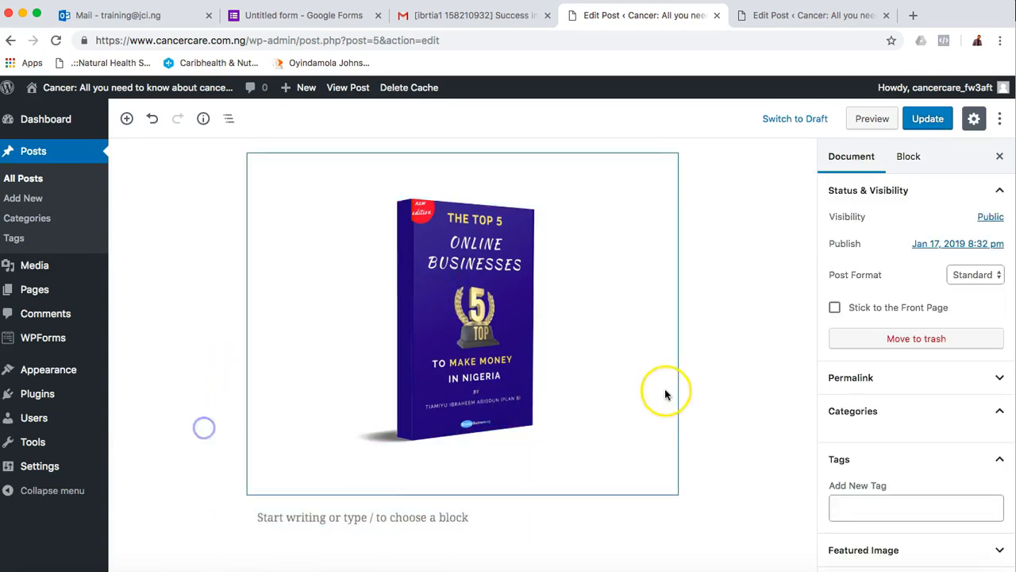
click(267, 520)
text([wpforms id="33" title="false" description="false"])
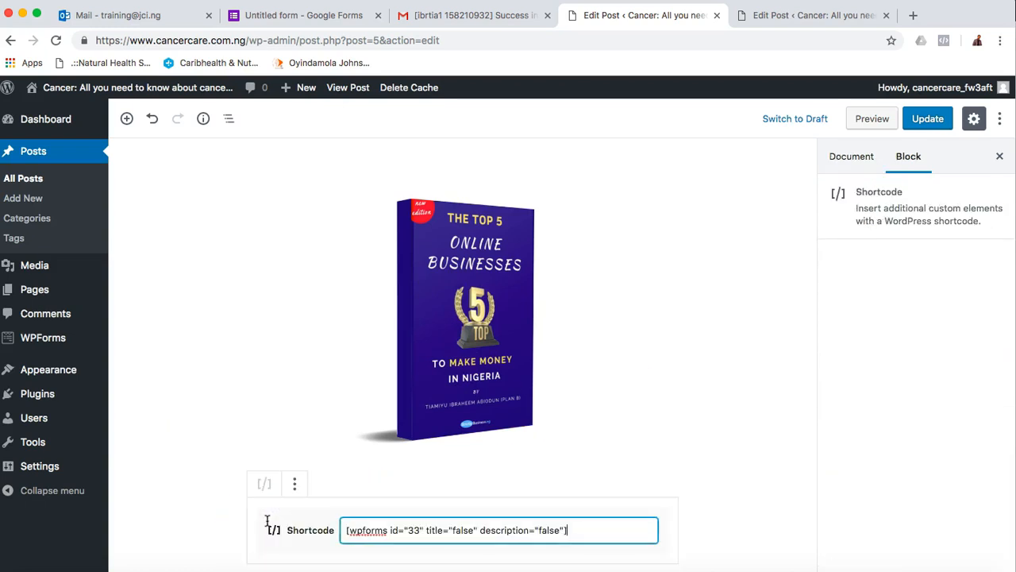
click(155, 498)
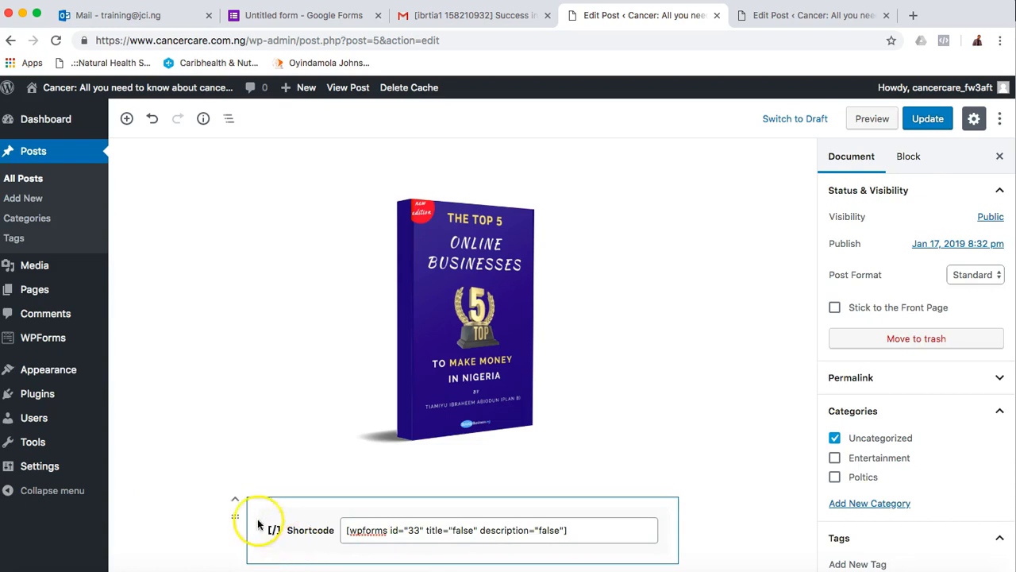
Move the shortcode block up between the numbered list and the book image
click(235, 503)
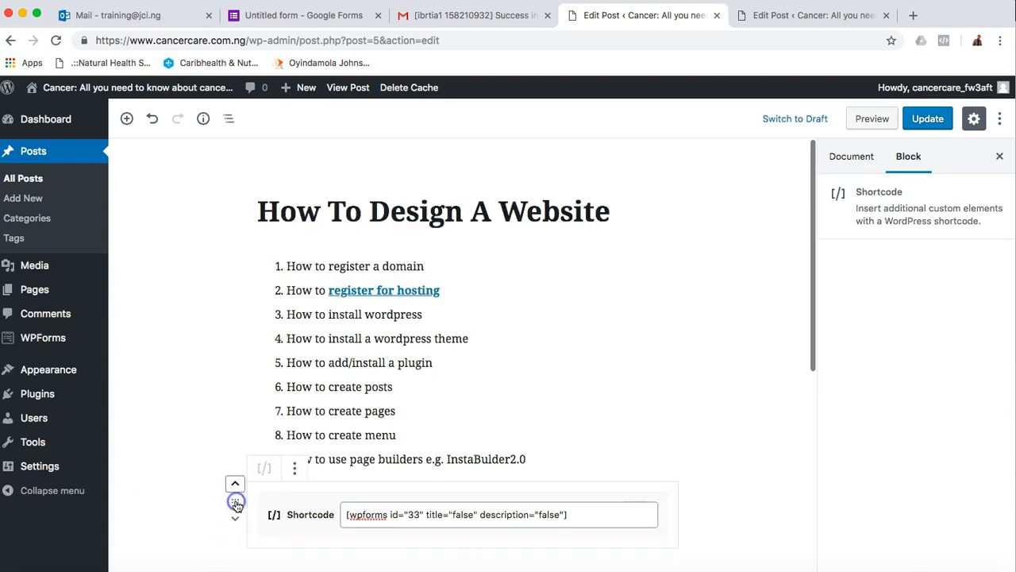
scroll(651, 424, down, 3)
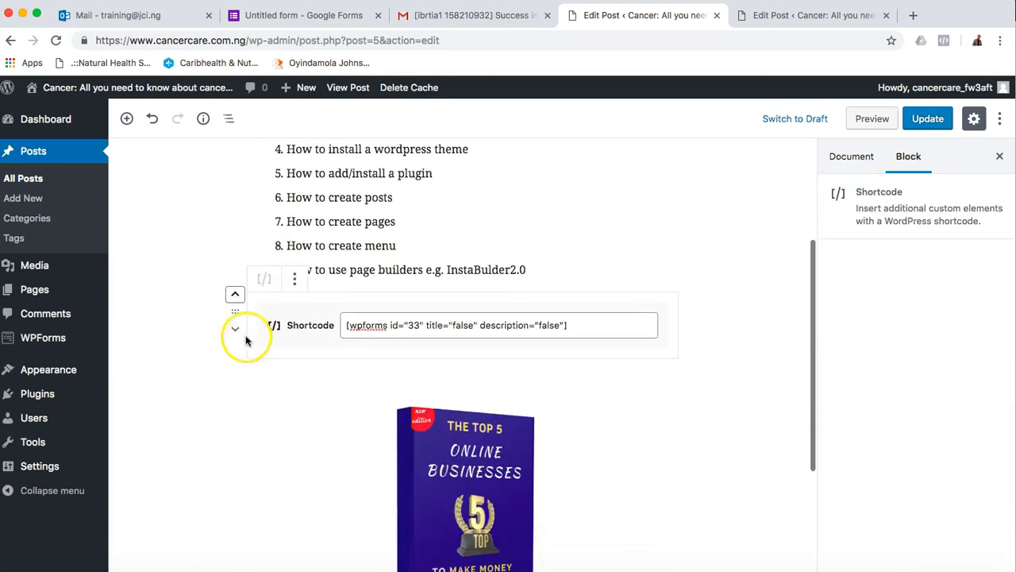
click(204, 349)
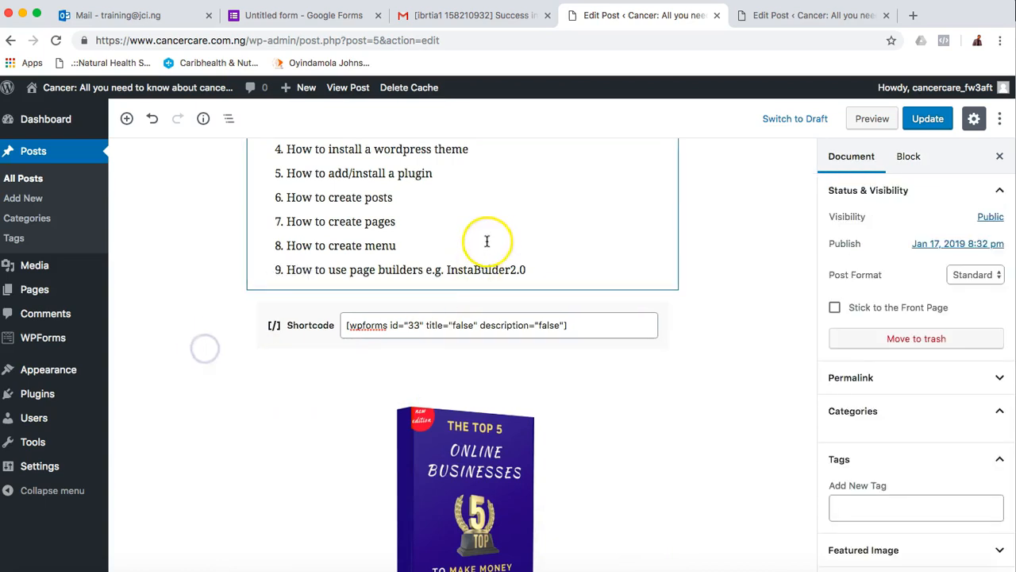
Update the post and reload its published page in Firefox to view the embedded contact form
click(926, 130)
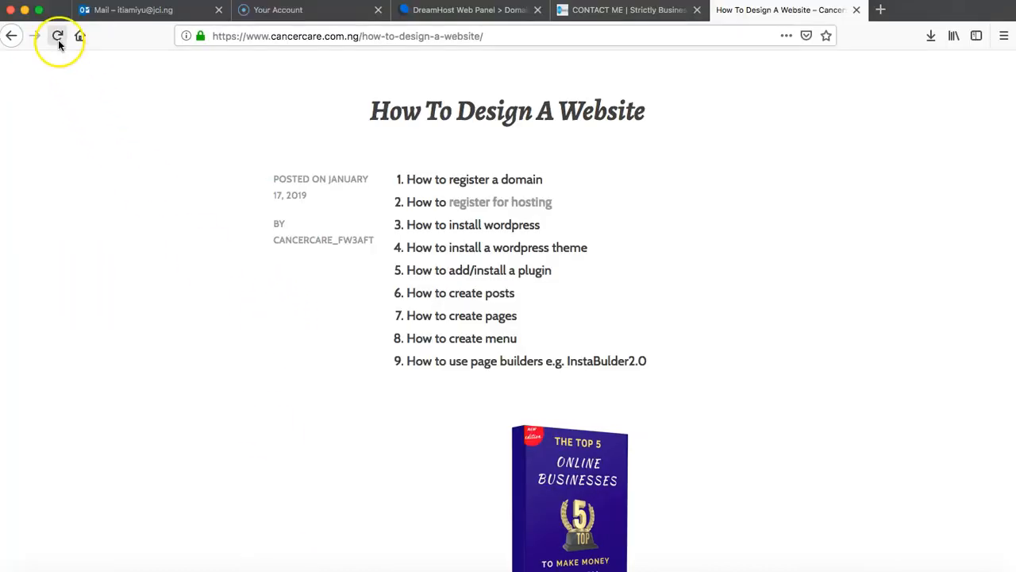
click(58, 40)
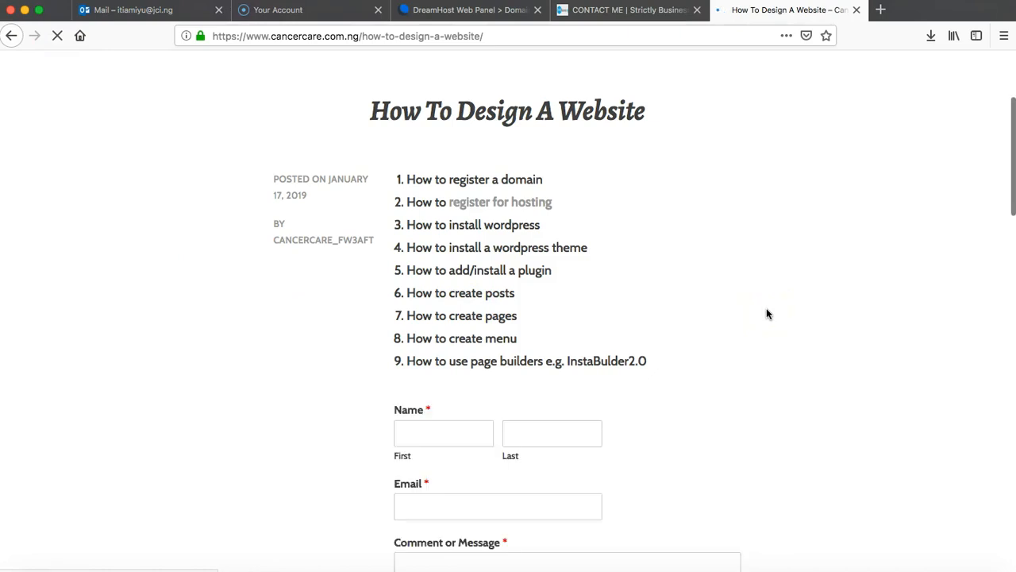
scroll(767, 314, down, 5)
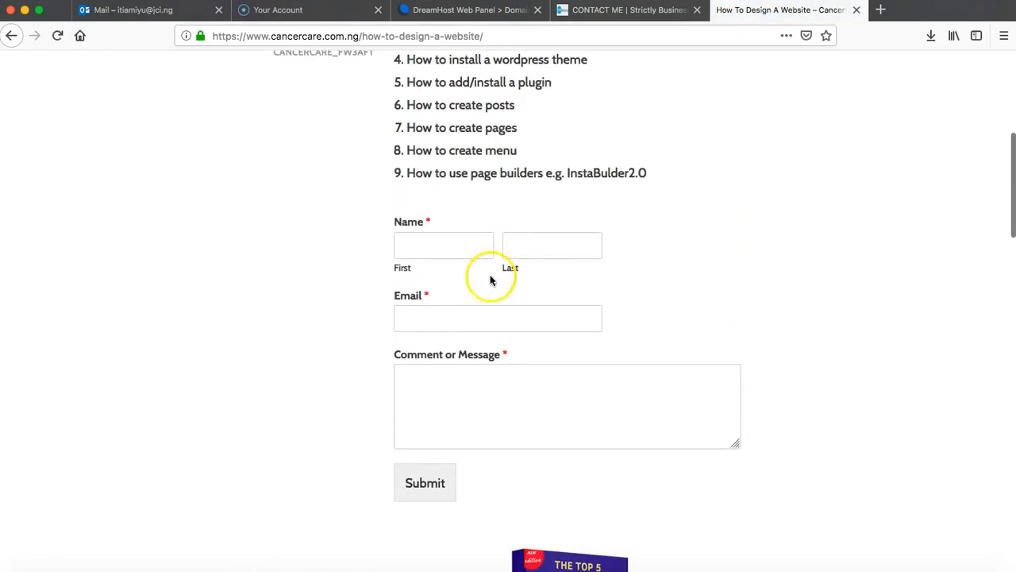
In Chrome, add a paragraph block reading "Will you like to contact Plan B? Fill the form below to do so right now;"
click(239, 569)
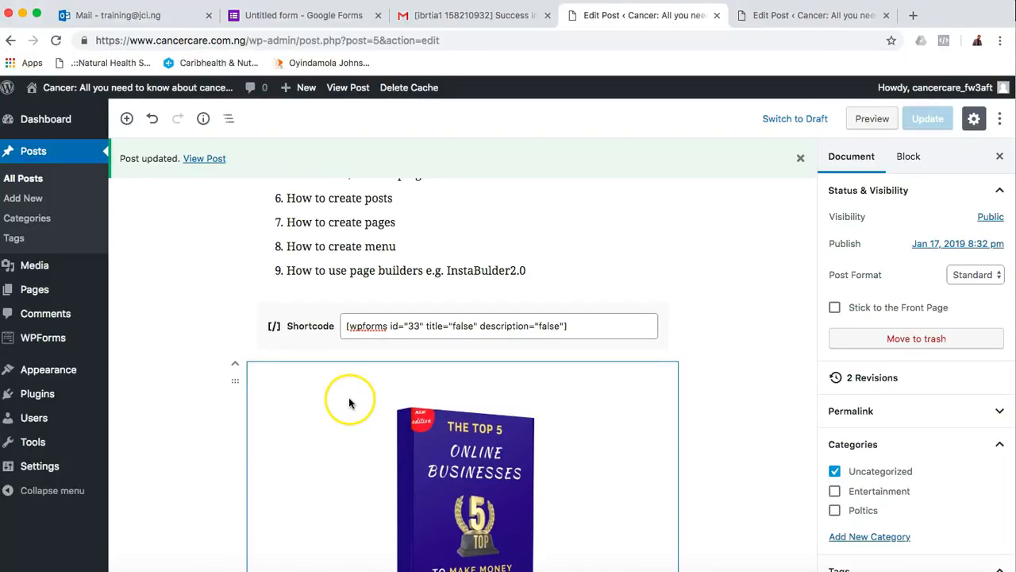
scroll(349, 403, up, 5)
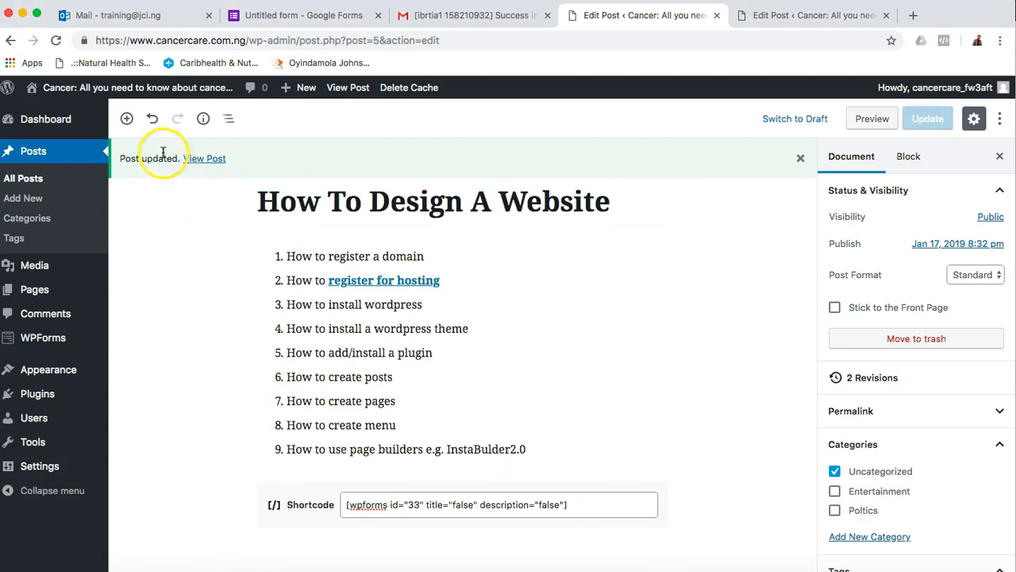
click(126, 119)
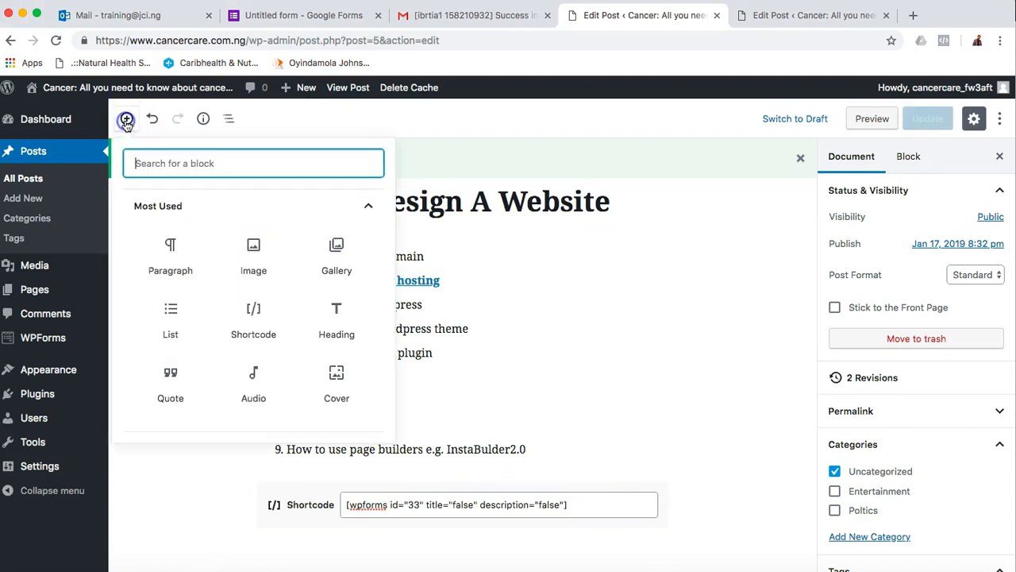
click(162, 273)
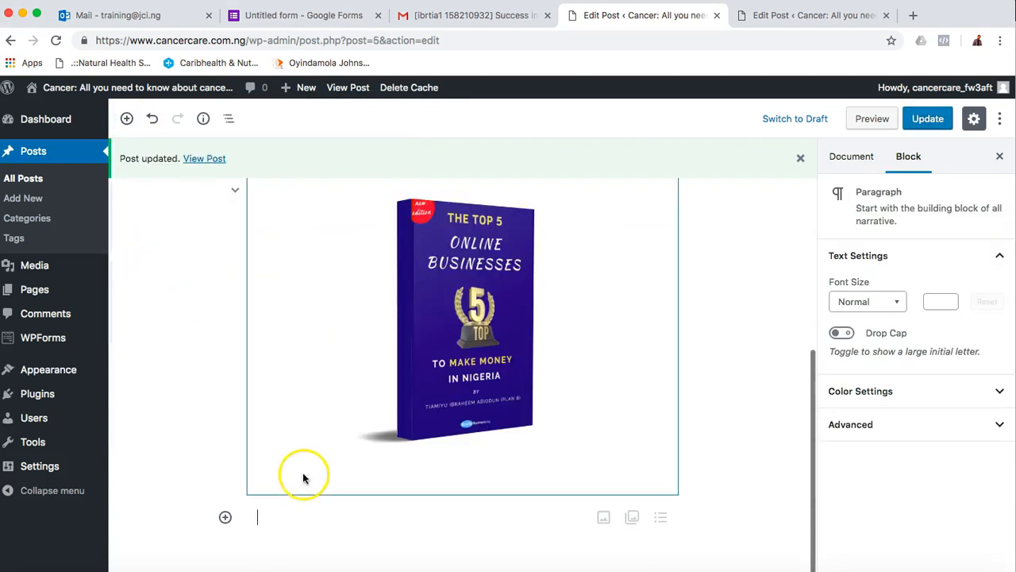
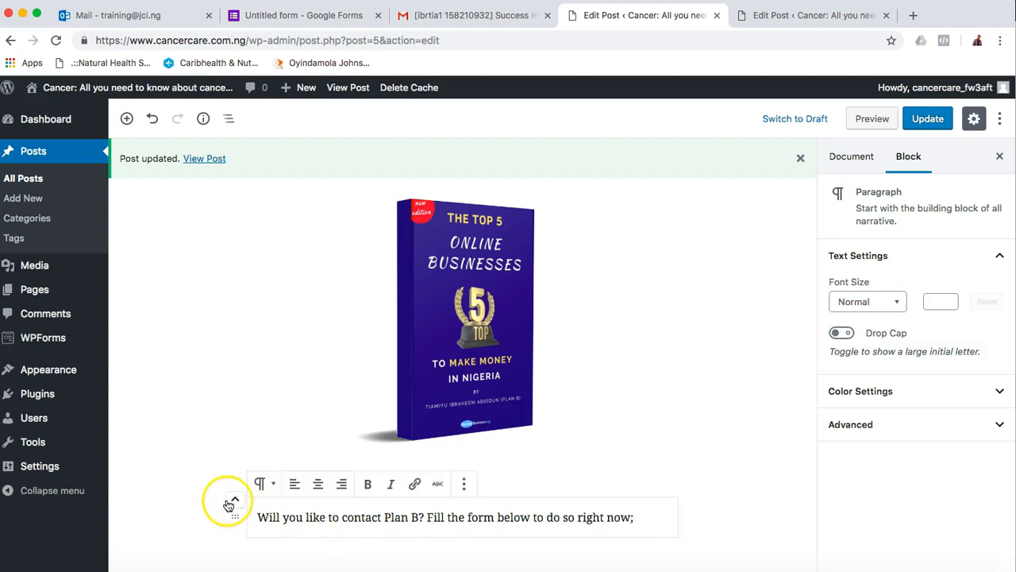
Move the new paragraph up past the book image and the shortcode block, directly below the numbered list
click(235, 503)
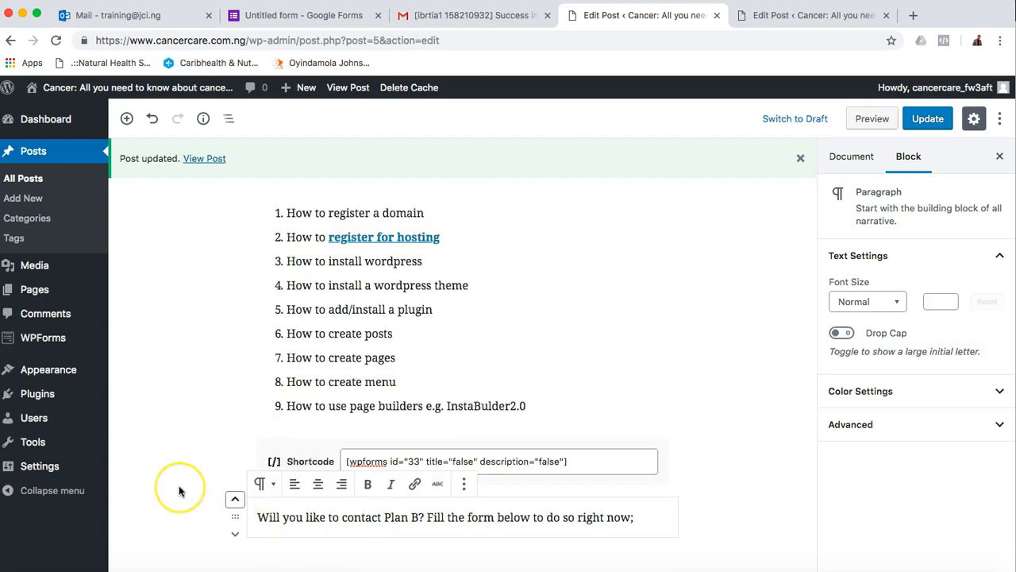
scroll(179, 490, down, 3)
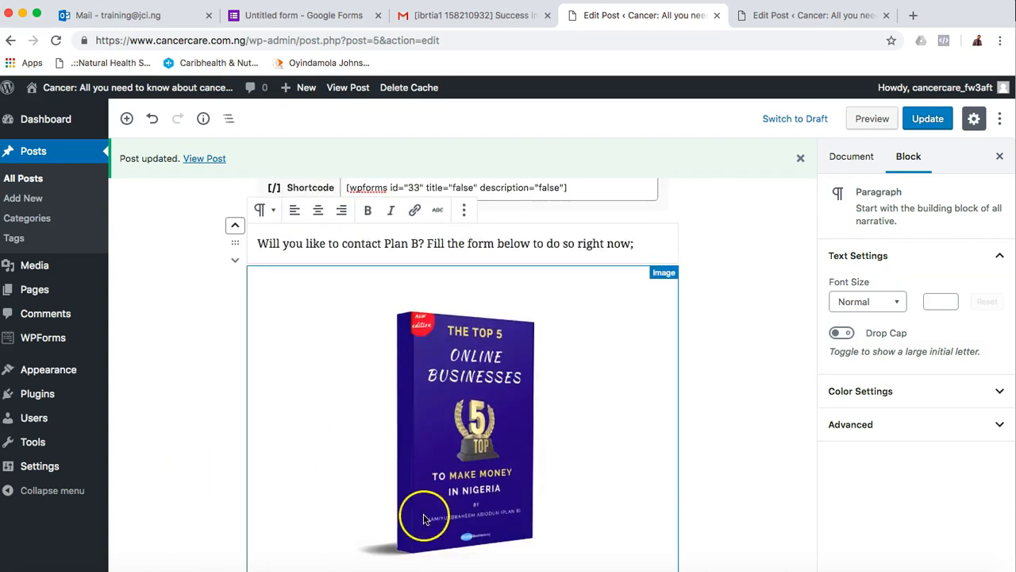
click(235, 266)
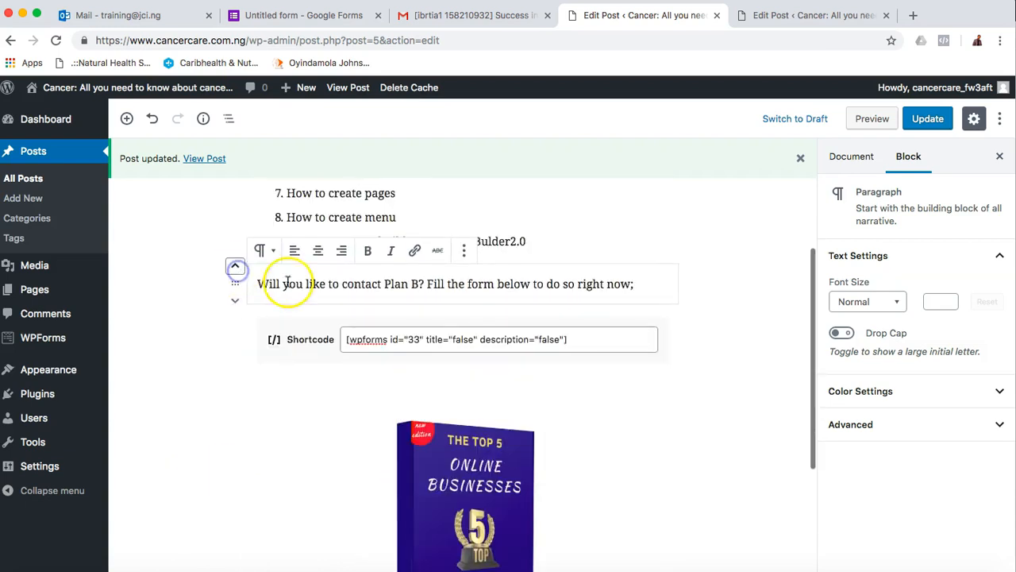
Update the post, check the contact line above the form on the published page in Firefox, and return to Chrome
click(918, 121)
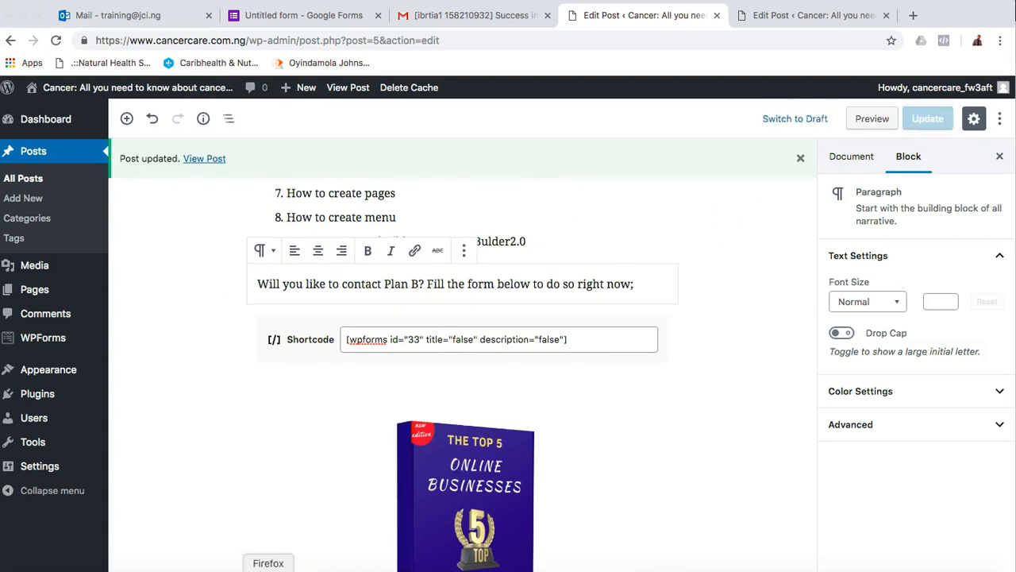
click(267, 556)
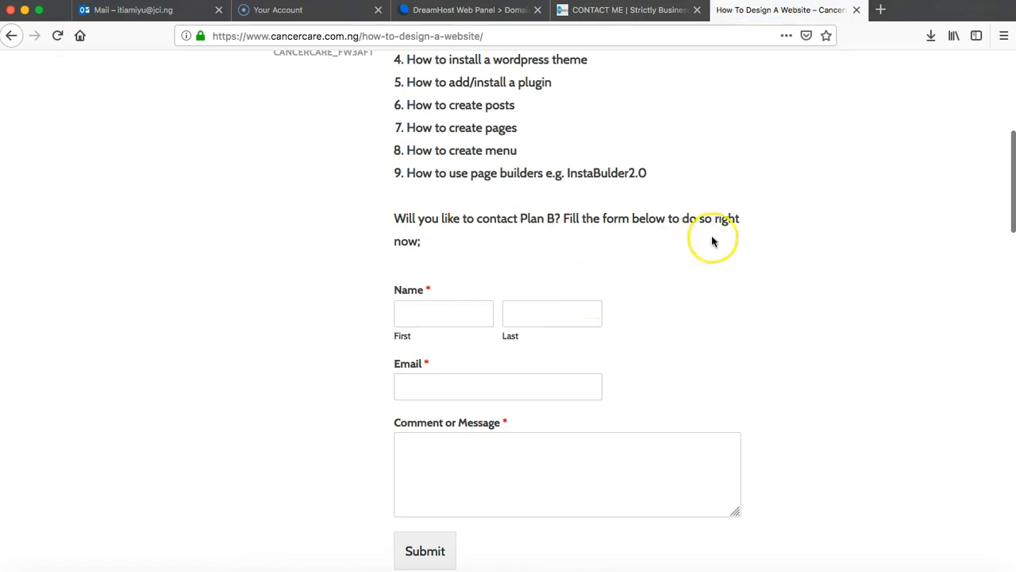
click(238, 569)
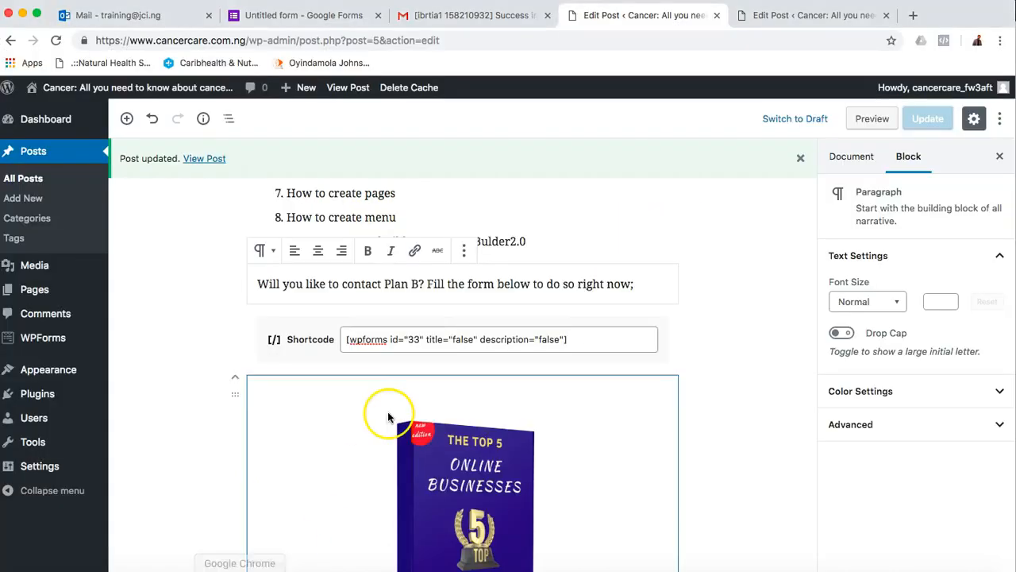
Make the whole contact line above the form shortcode bold
triple_click(572, 283)
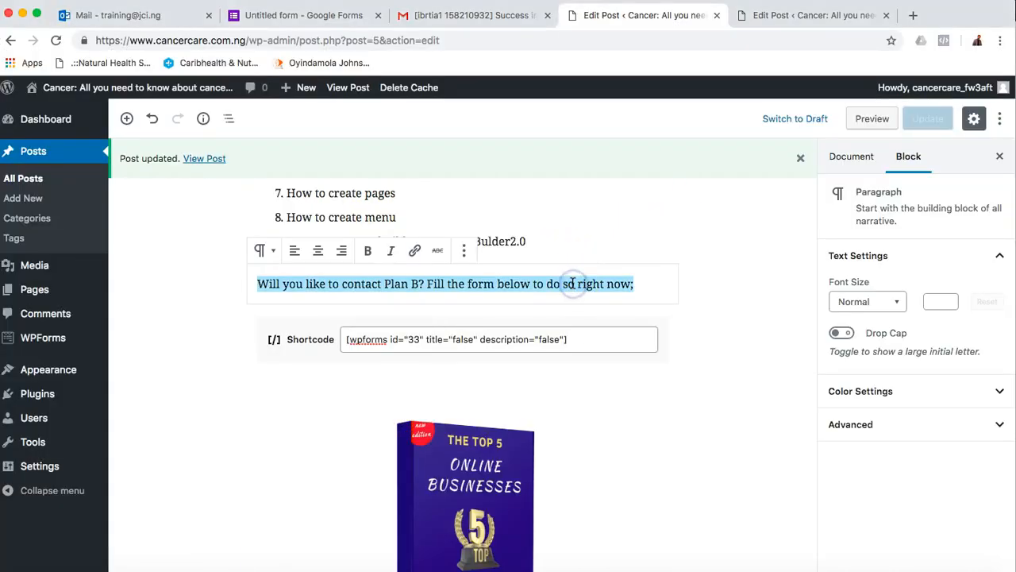
click(368, 251)
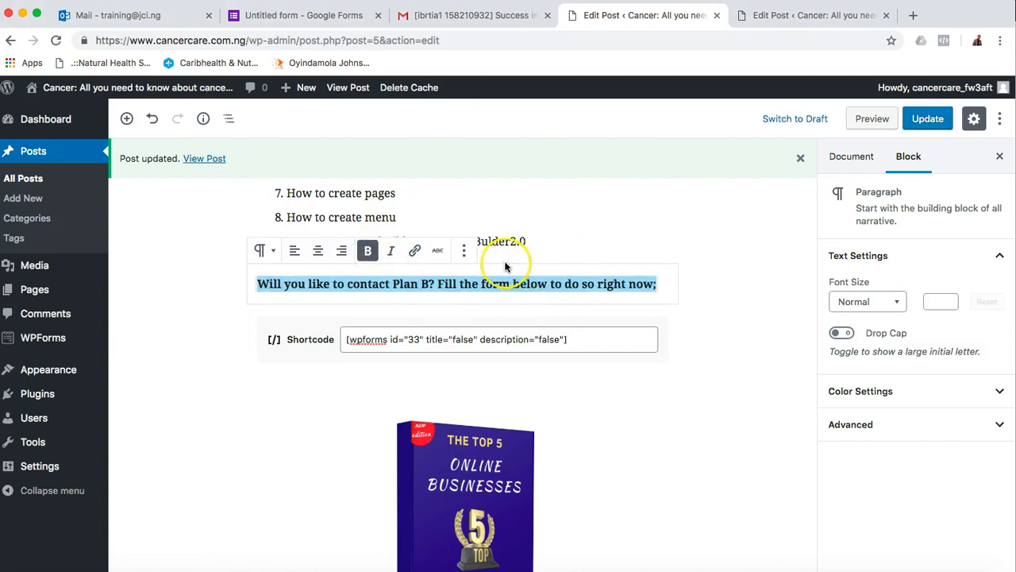
click(464, 253)
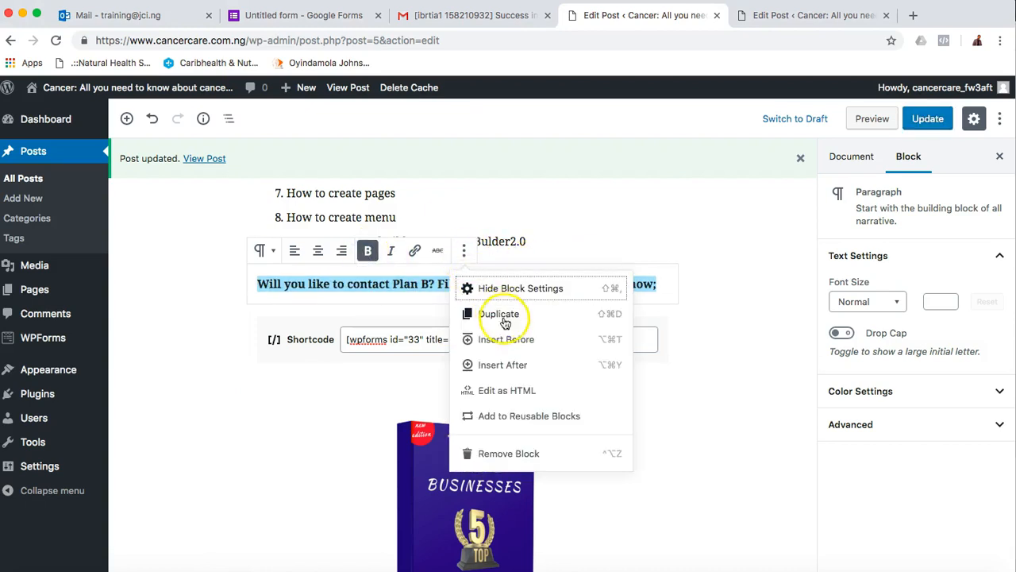
click(755, 257)
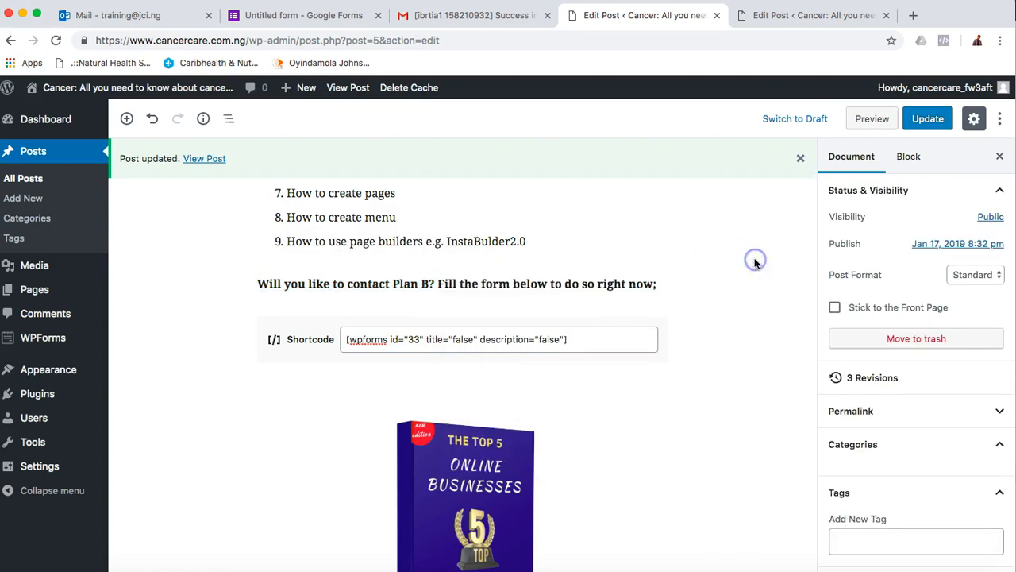
Transform the bold contact line from a paragraph into a heading and update the post
triple_click(534, 274)
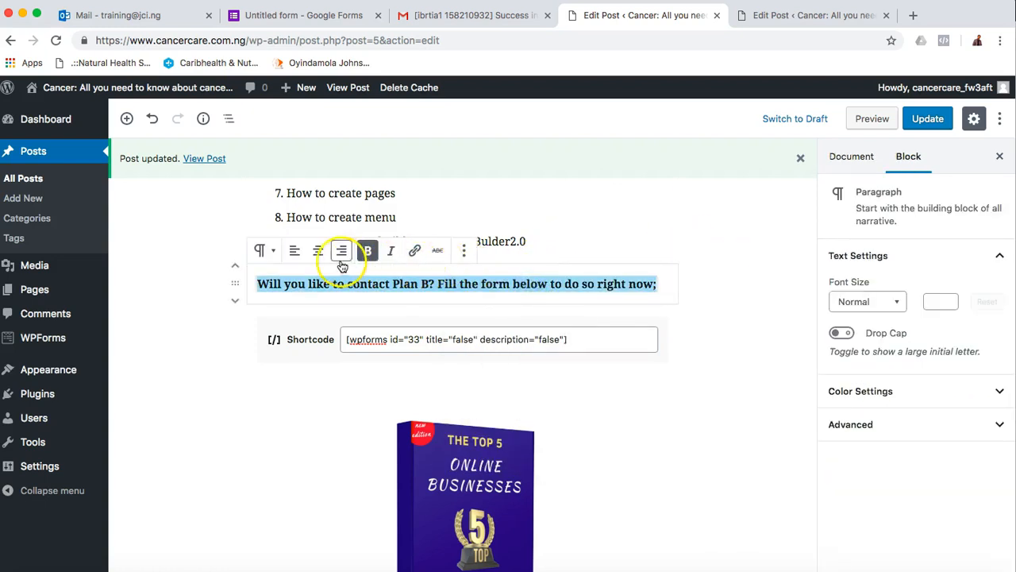
click(274, 256)
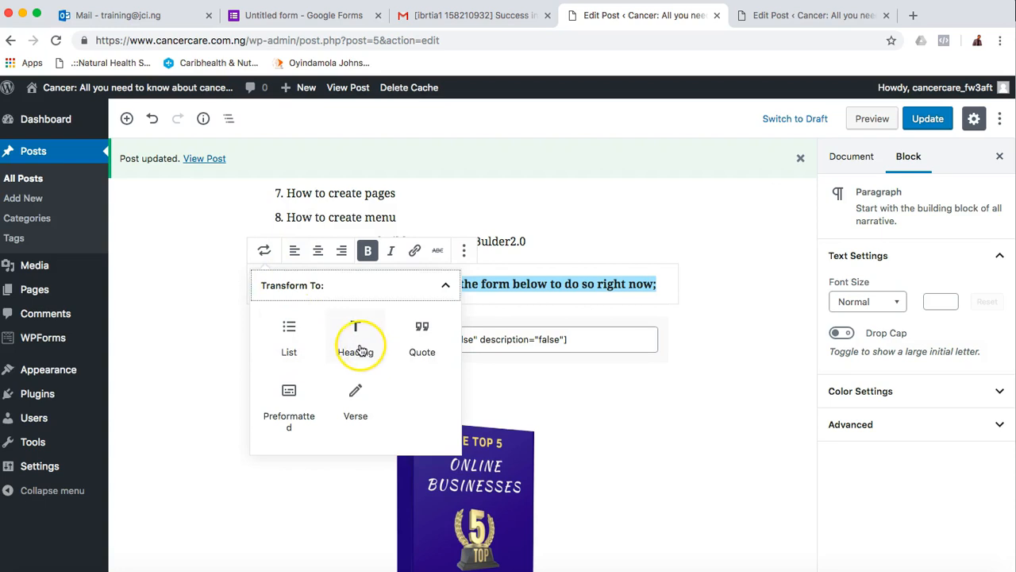
click(356, 348)
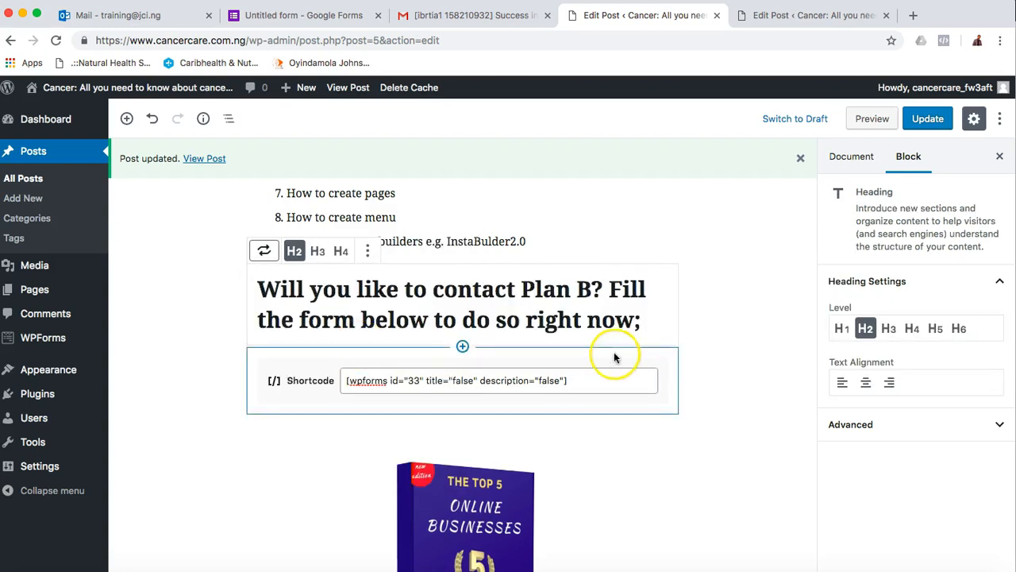
click(720, 352)
click(928, 118)
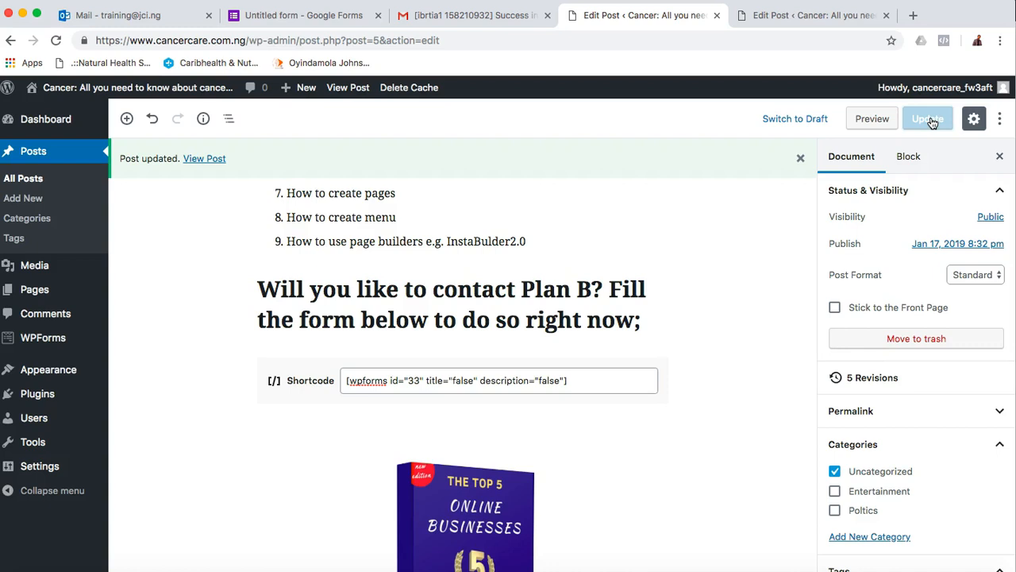
Try heading levels H4 and H3 on the contact line and set it back to H2
triple_click(540, 299)
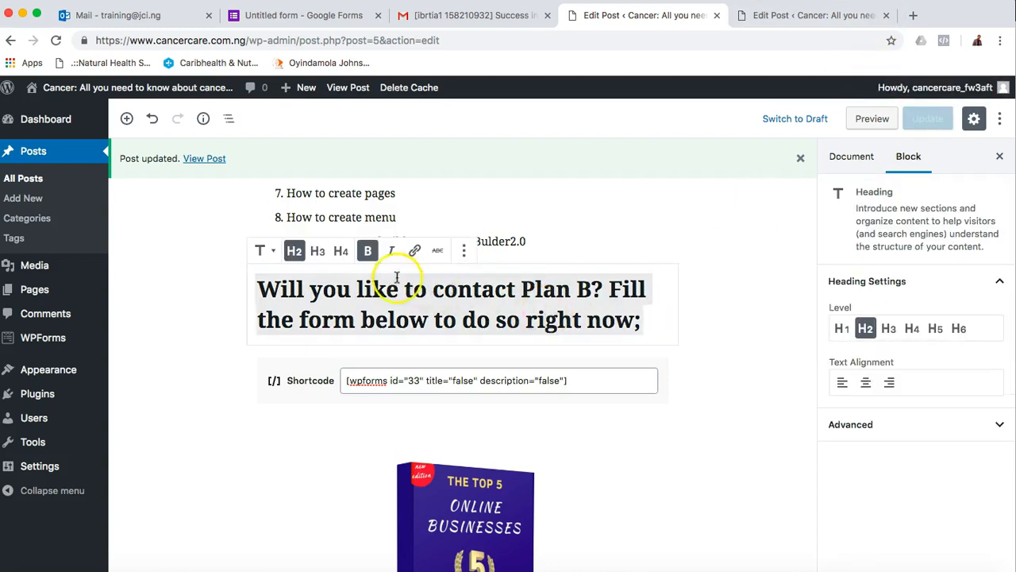
click(339, 251)
click(318, 256)
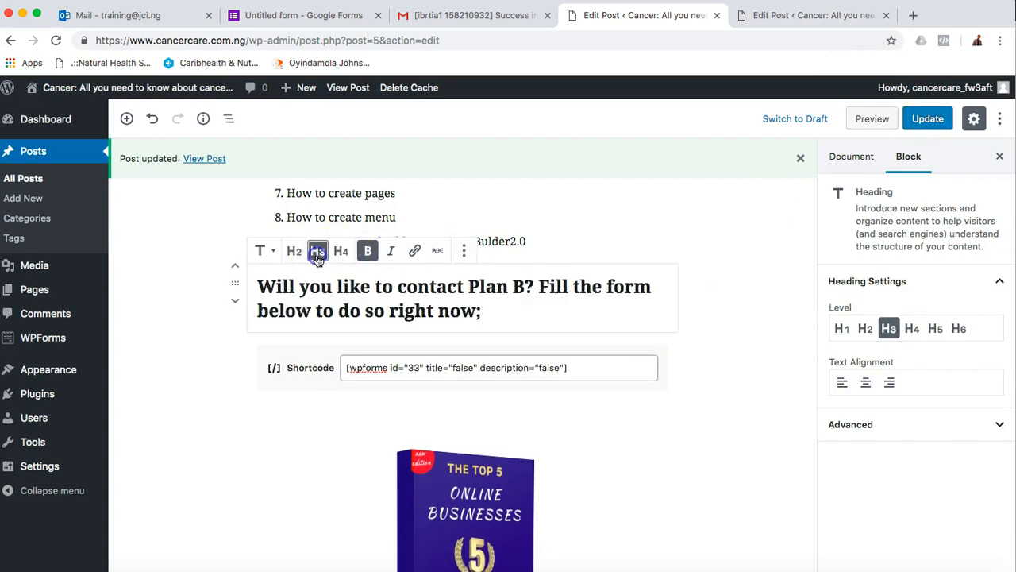
click(299, 258)
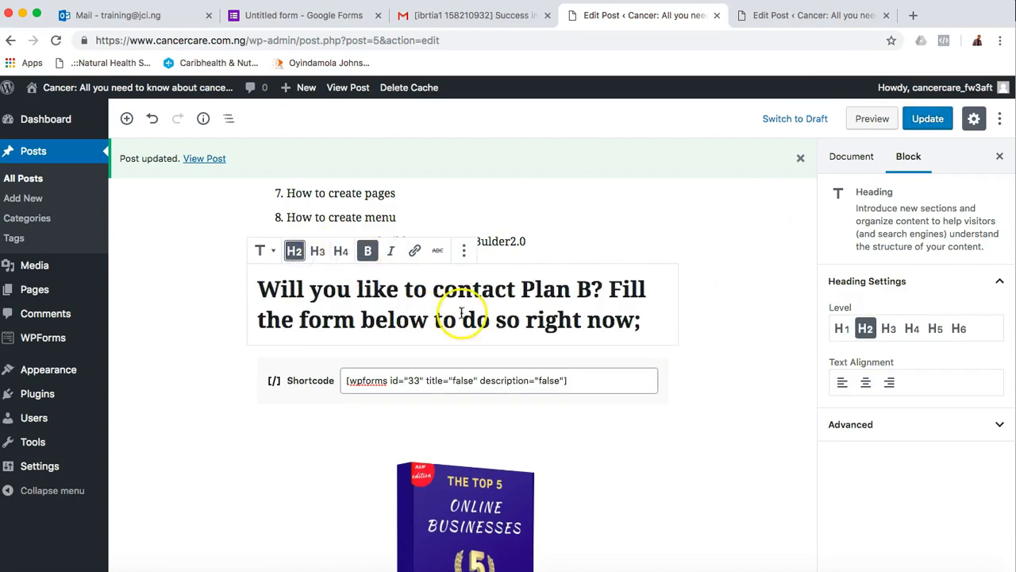
click(740, 323)
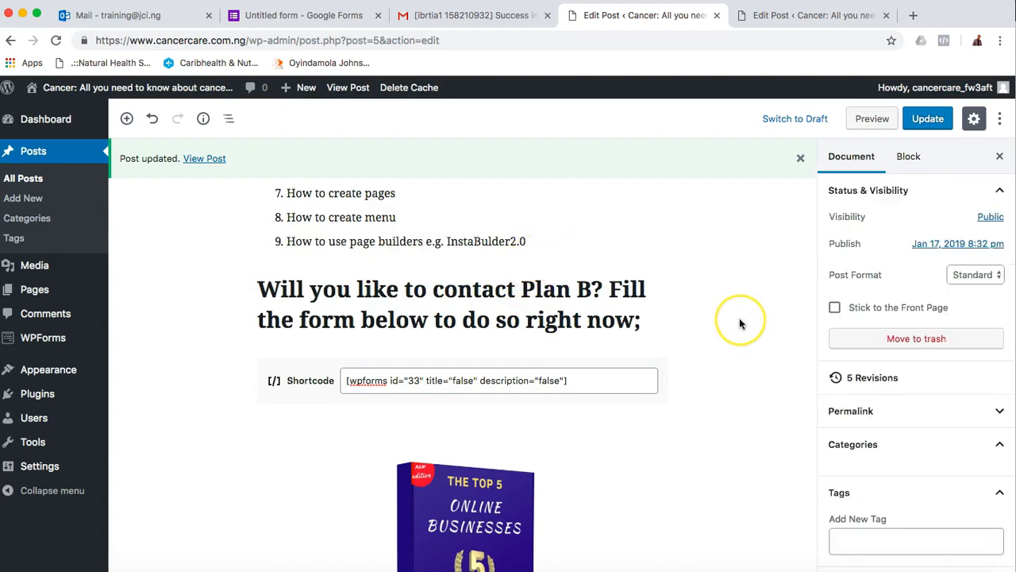
triple_click(607, 310)
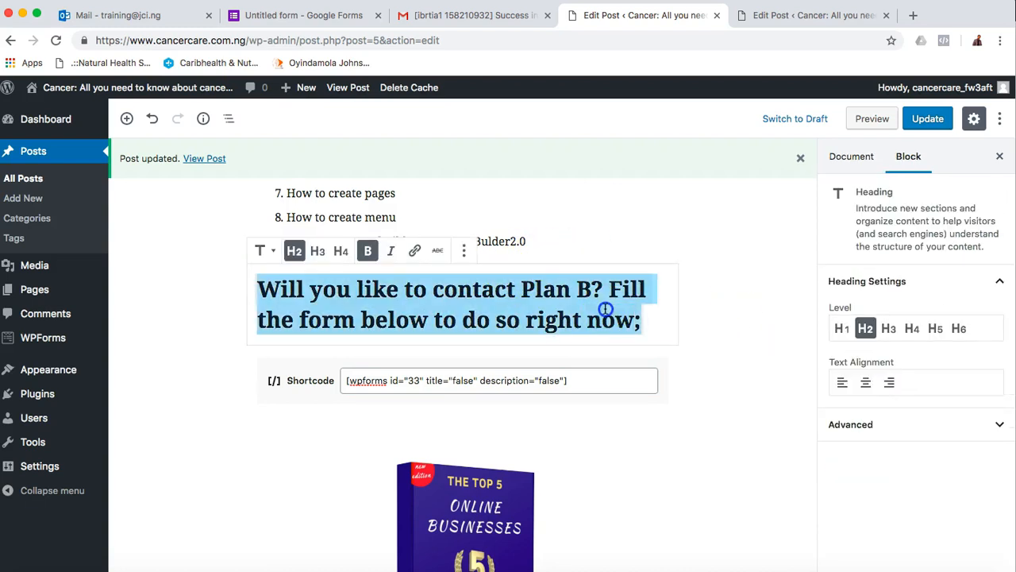
click(464, 250)
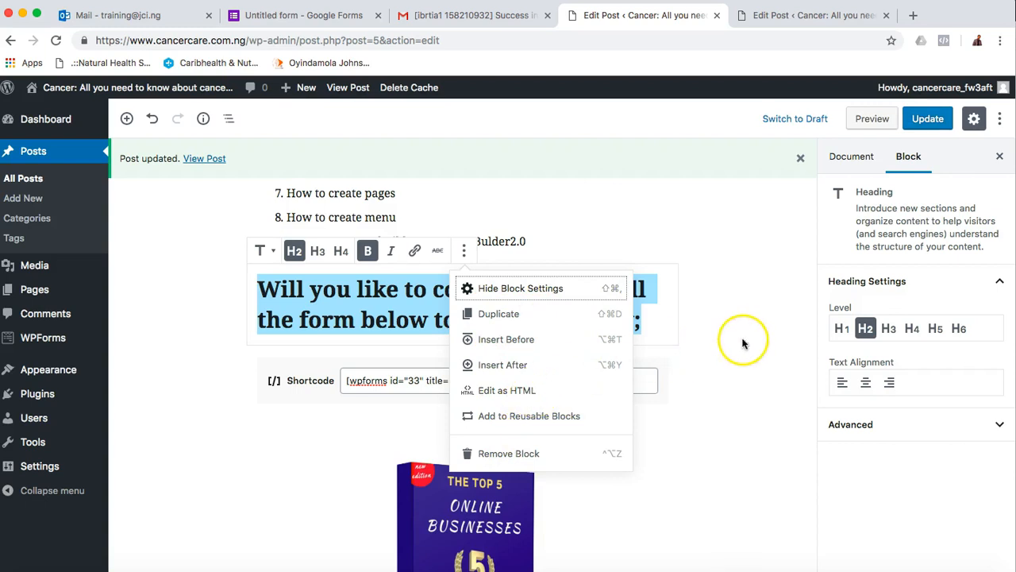
click(273, 257)
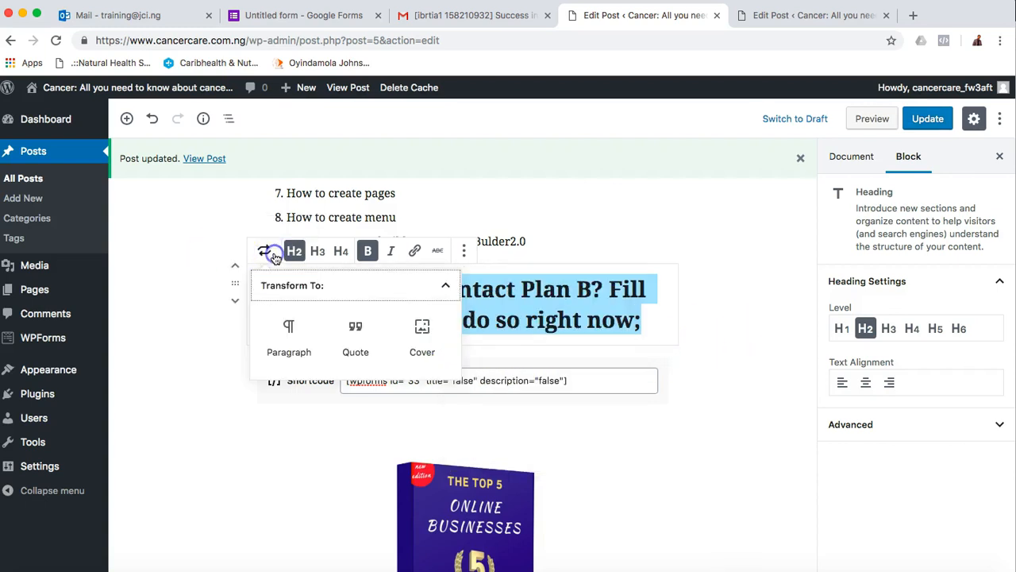
click(734, 290)
Update the post again and reload its published page in Firefox to check the heading above the form
click(922, 121)
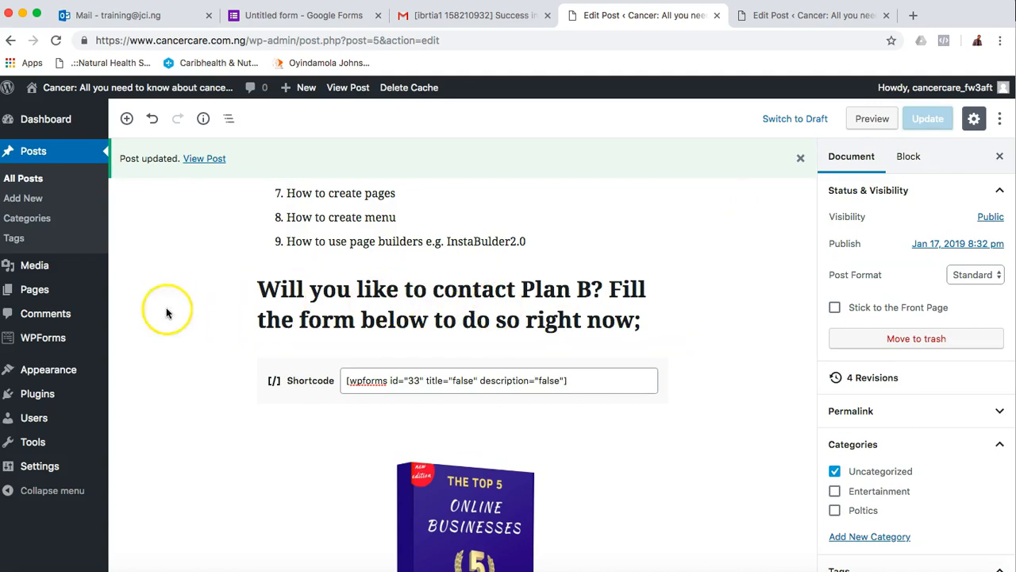
mouse_move(42, 399)
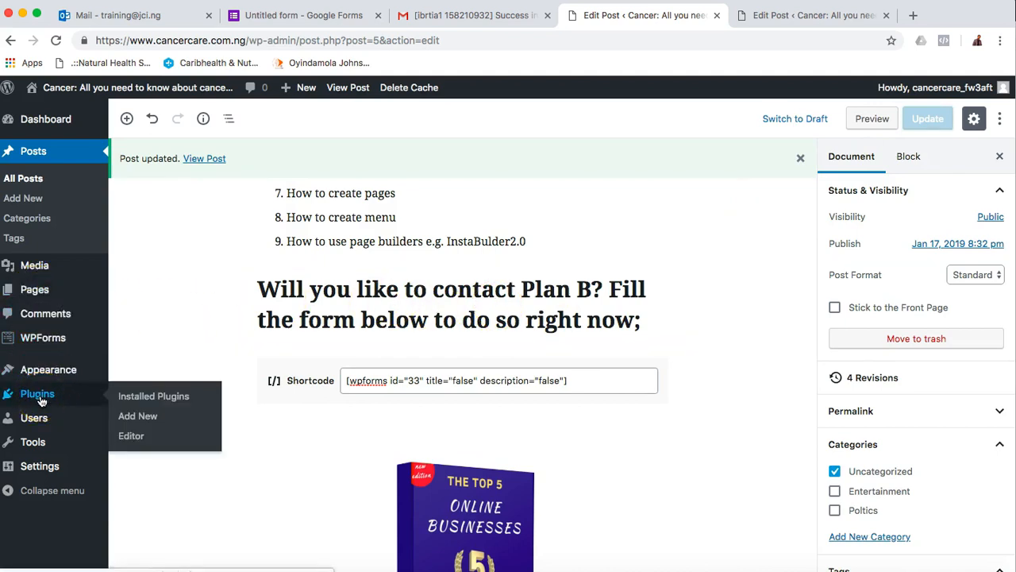
click(268, 569)
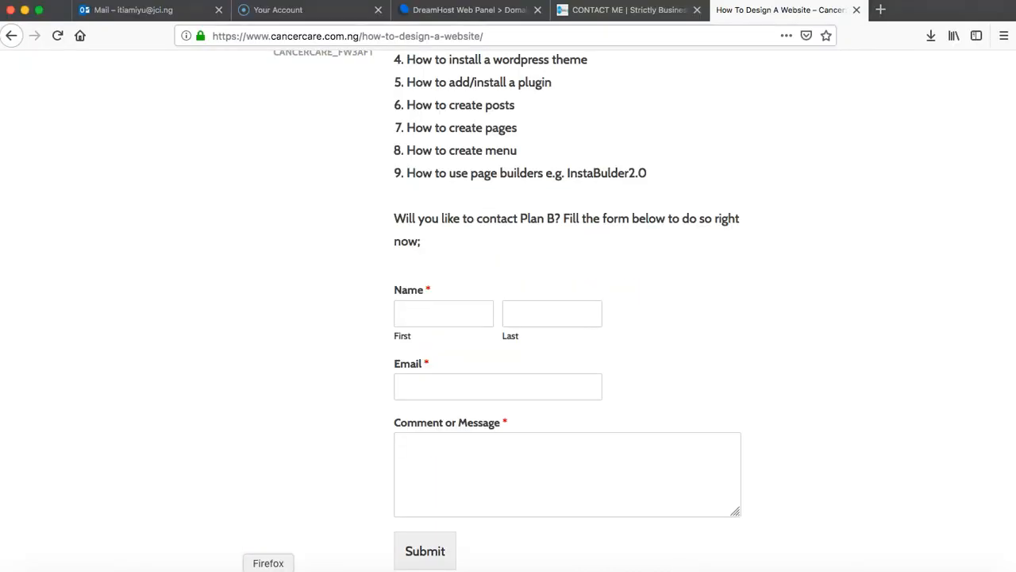
click(58, 36)
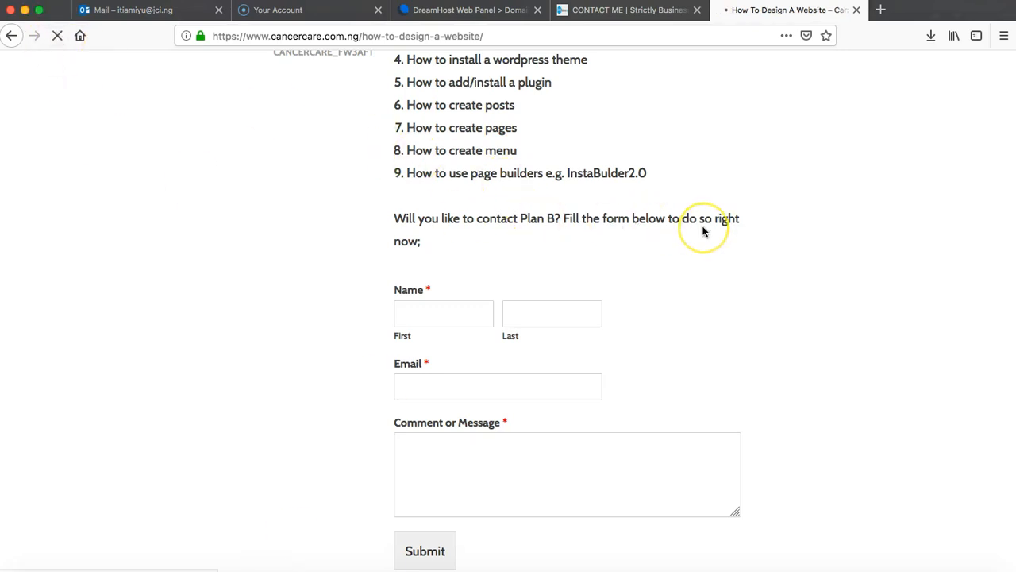
Switch to Chrome to examine the contact heading block's additional options, and view the reloaded post in Firefox
click(241, 567)
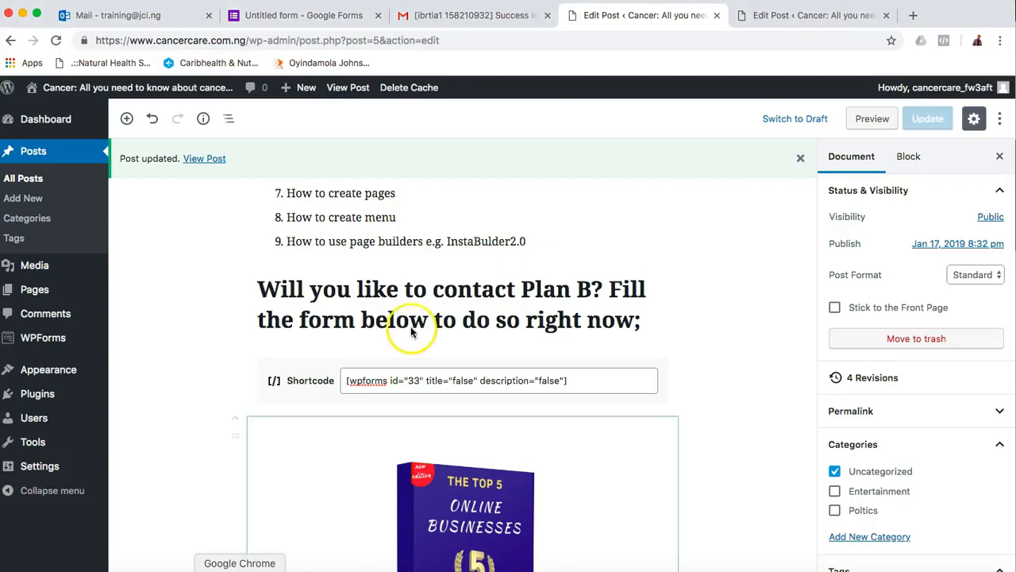
click(458, 319)
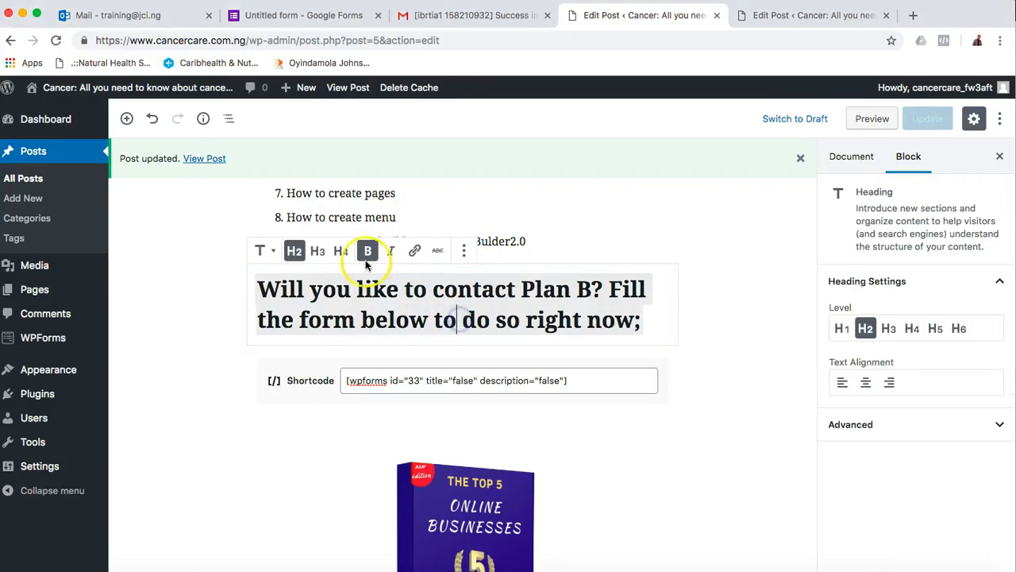
click(465, 250)
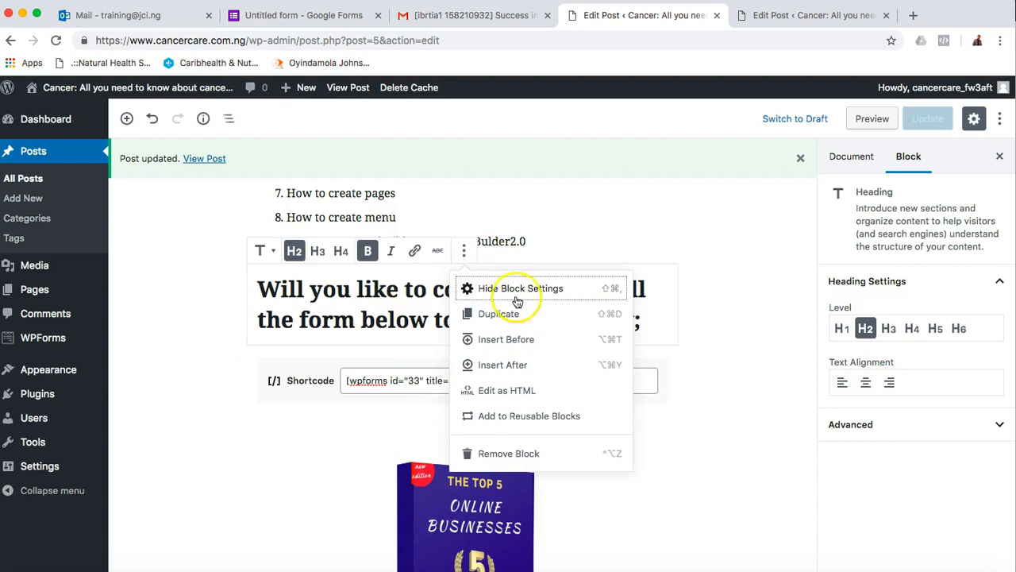
click(745, 342)
click(476, 319)
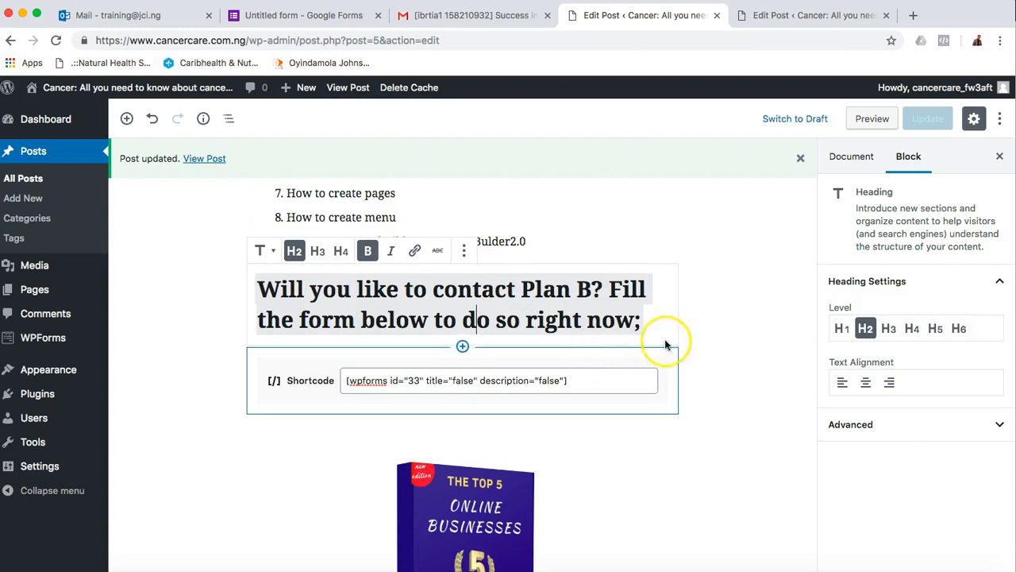
click(732, 343)
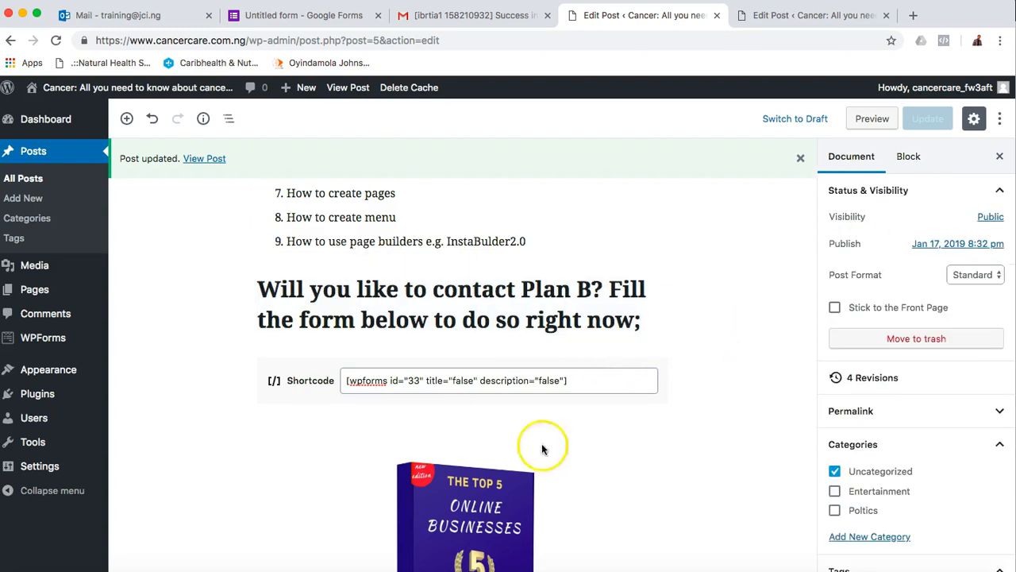
click(269, 569)
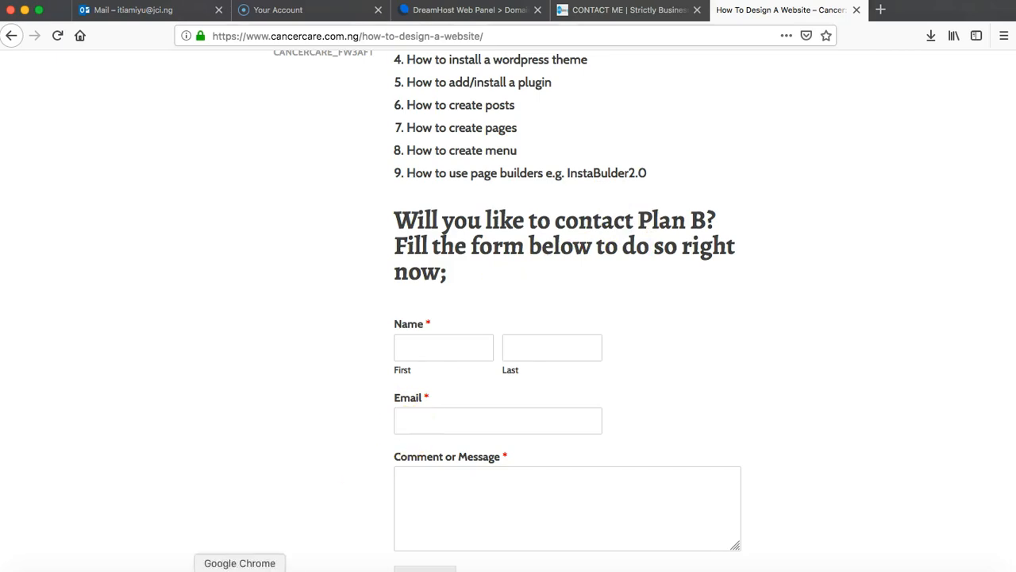
Go to the Add Plugins page in Chrome and search the plugin directory for "tinymce"
click(240, 570)
mouse_move(40, 393)
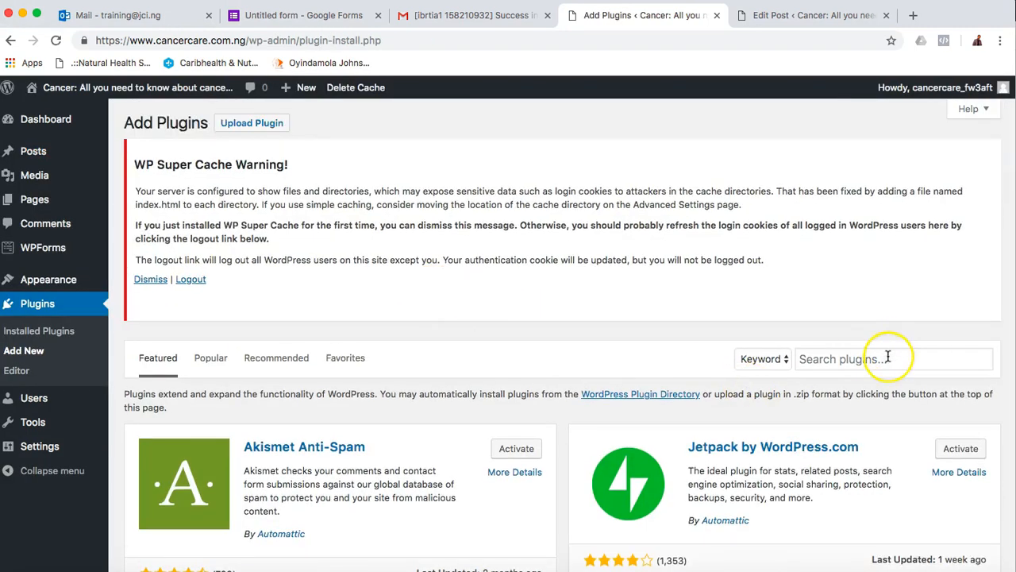
click(888, 358)
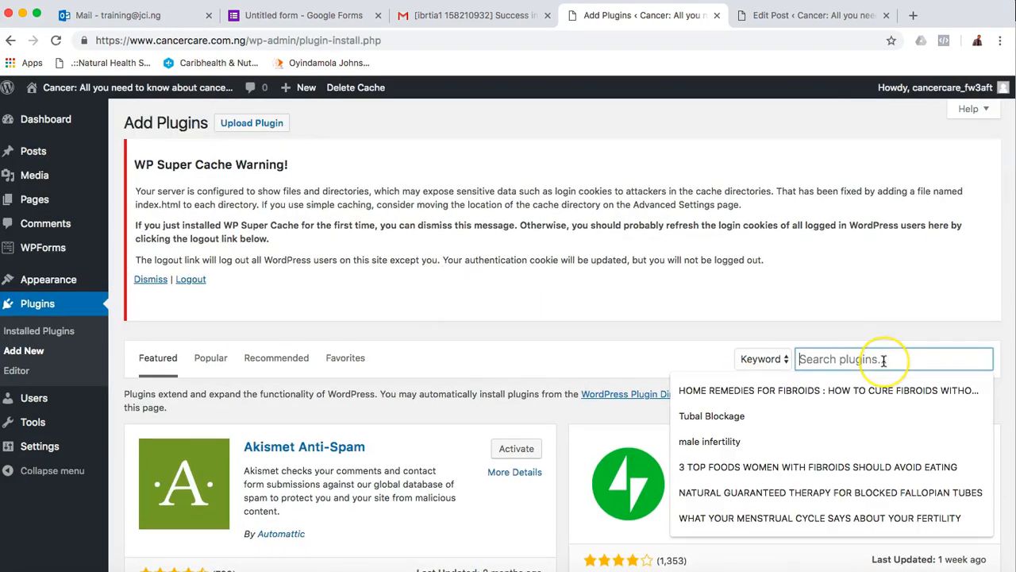
text(tinymce)
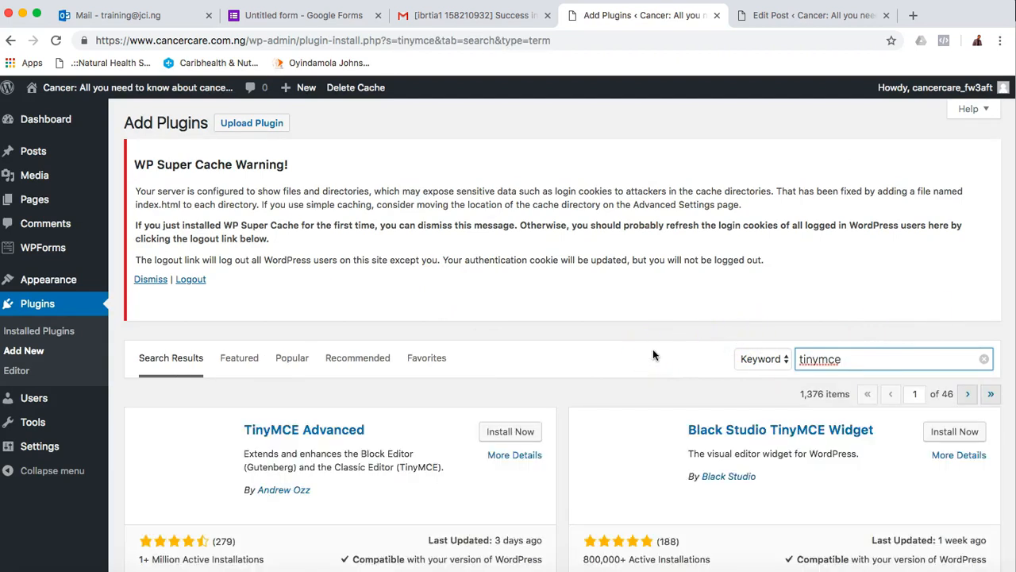
scroll(653, 349, down, 2)
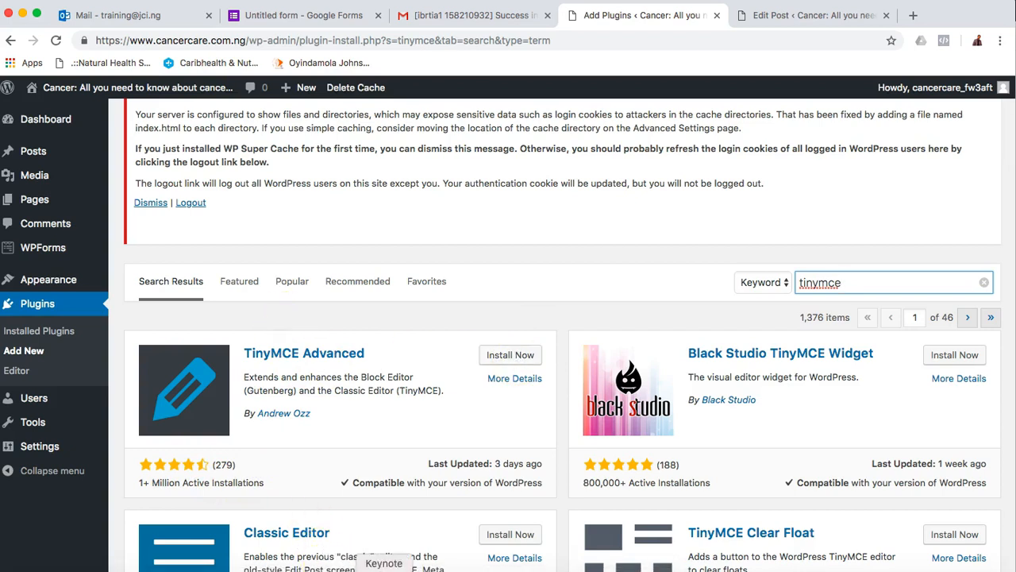
Check the course outline in Keynote and view the site's published Contact Me page in Firefox
click(384, 568)
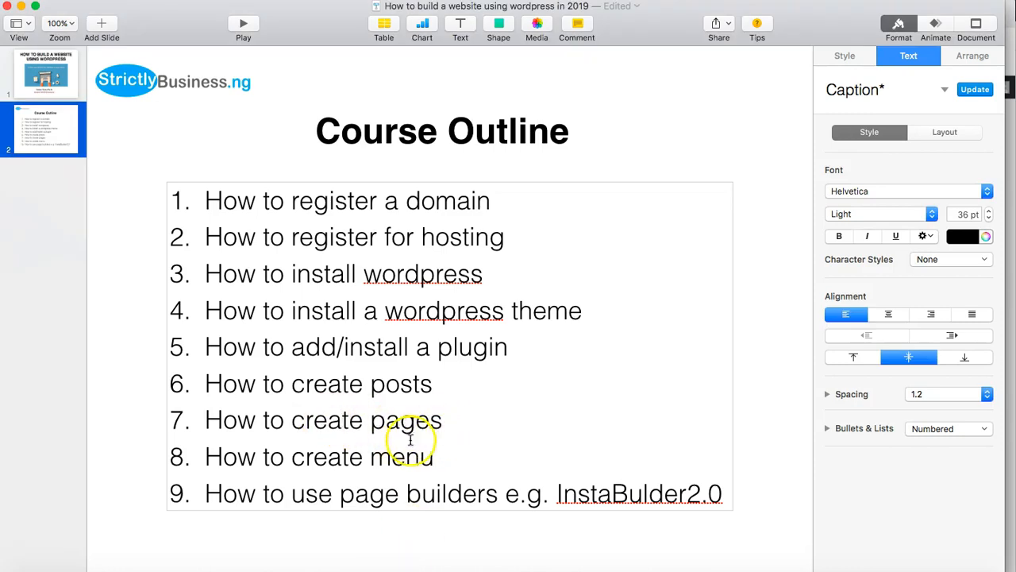
click(240, 567)
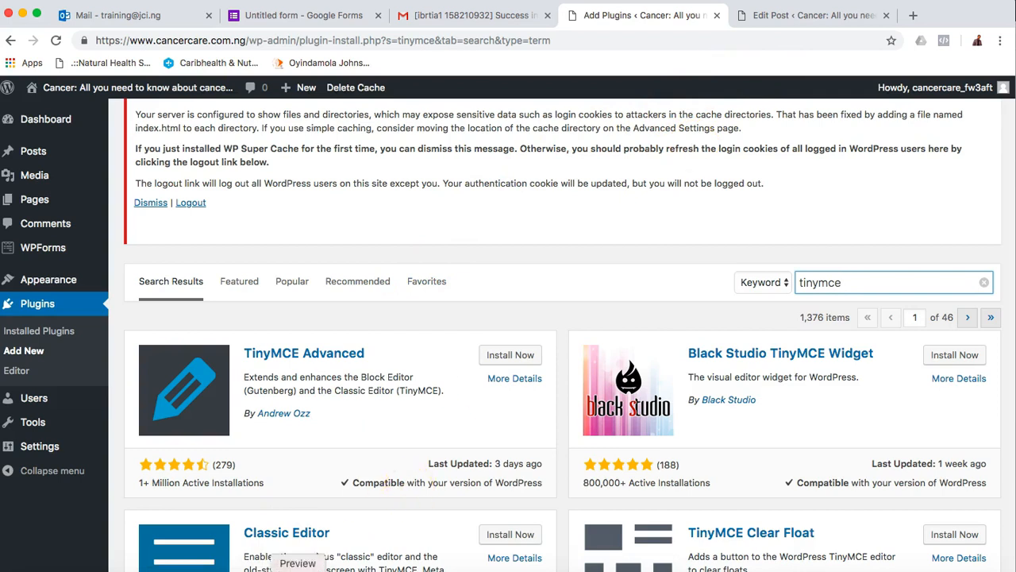
click(267, 567)
scroll(461, 148, up, 5)
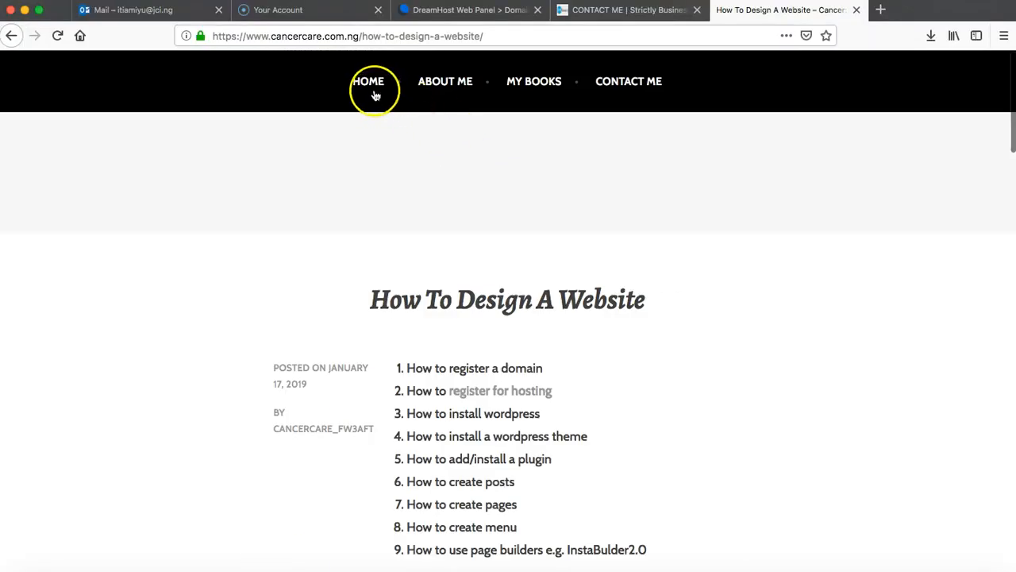
click(644, 84)
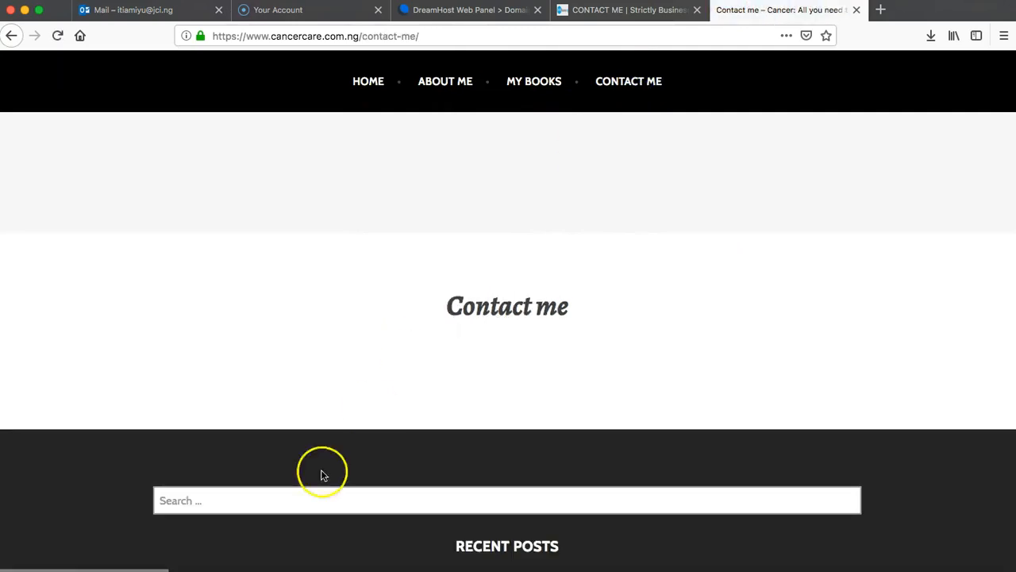
Open the "Contact me" page for editing from the WordPress list of all pages in Chrome
click(240, 569)
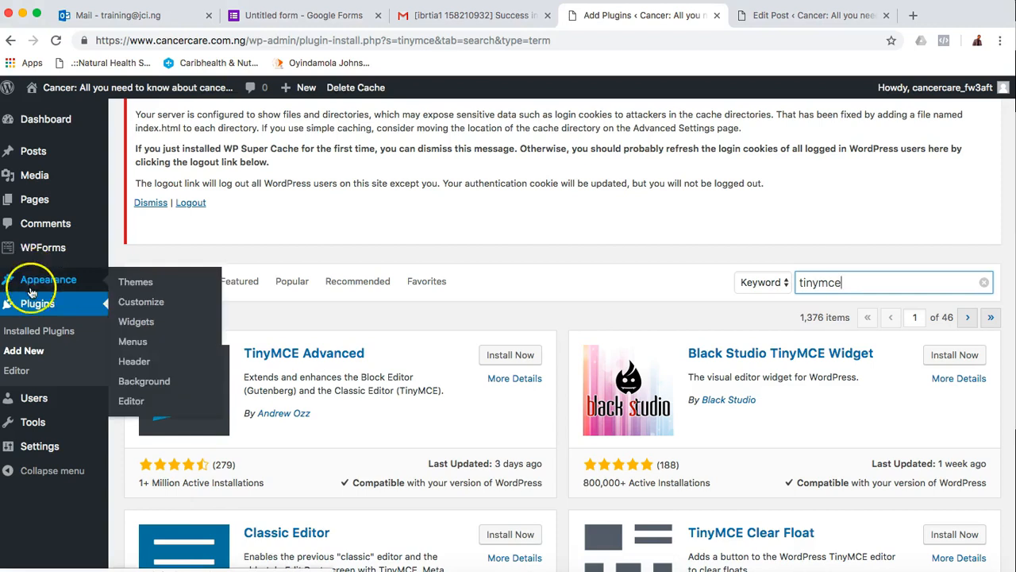
mouse_move(24, 199)
click(143, 208)
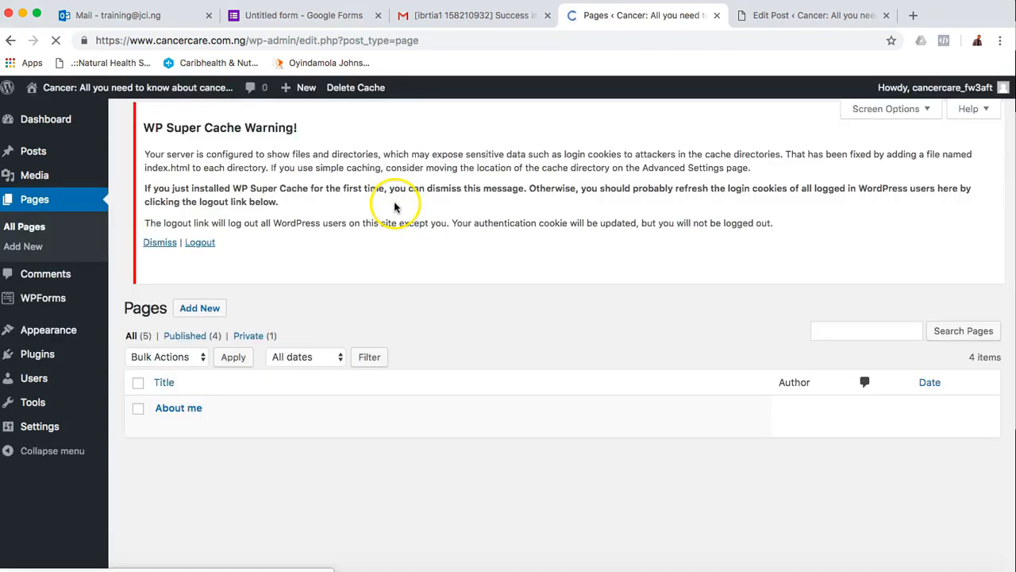
scroll(251, 436, down, 3)
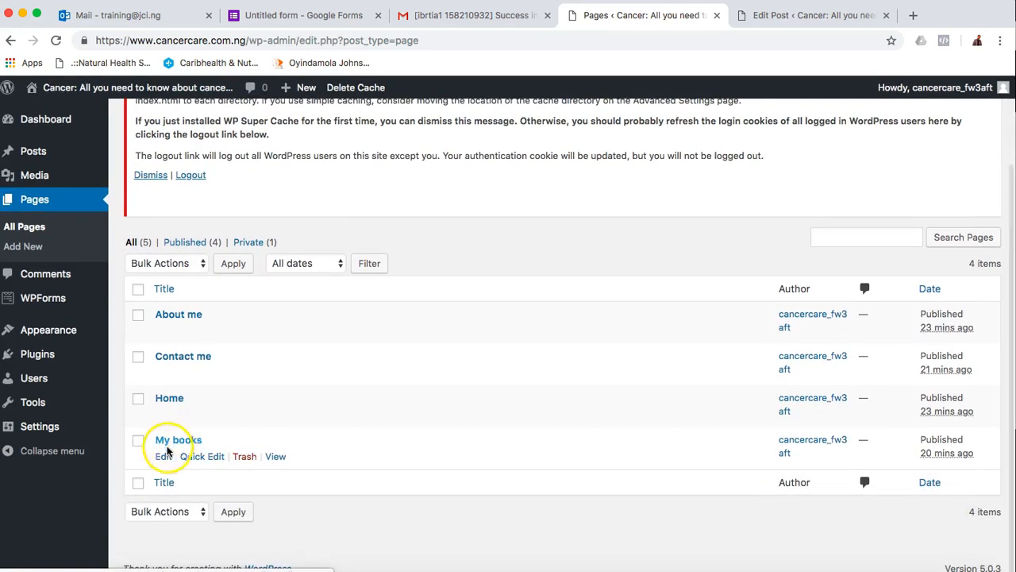
click(268, 569)
click(311, 492)
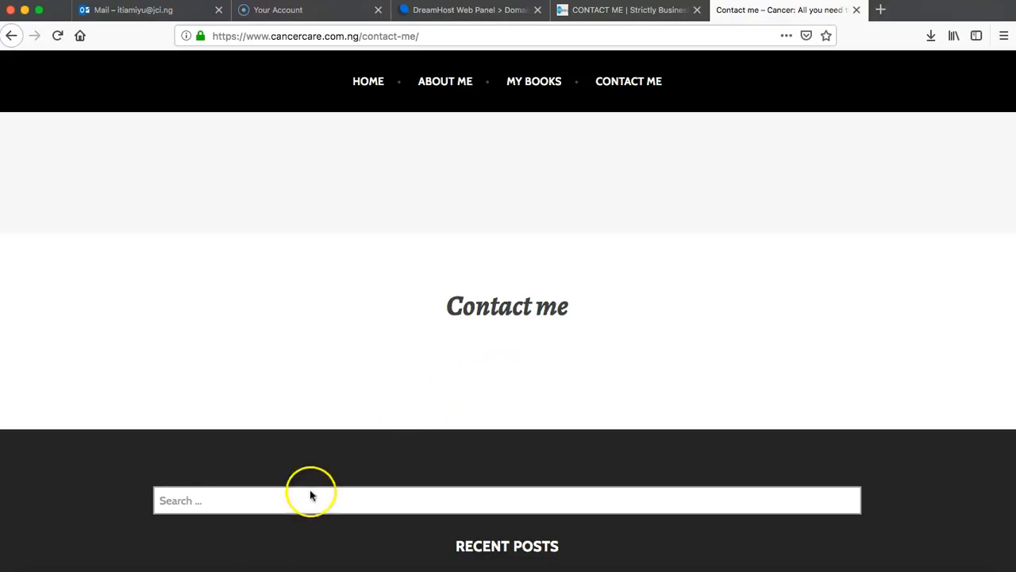
click(240, 568)
click(163, 373)
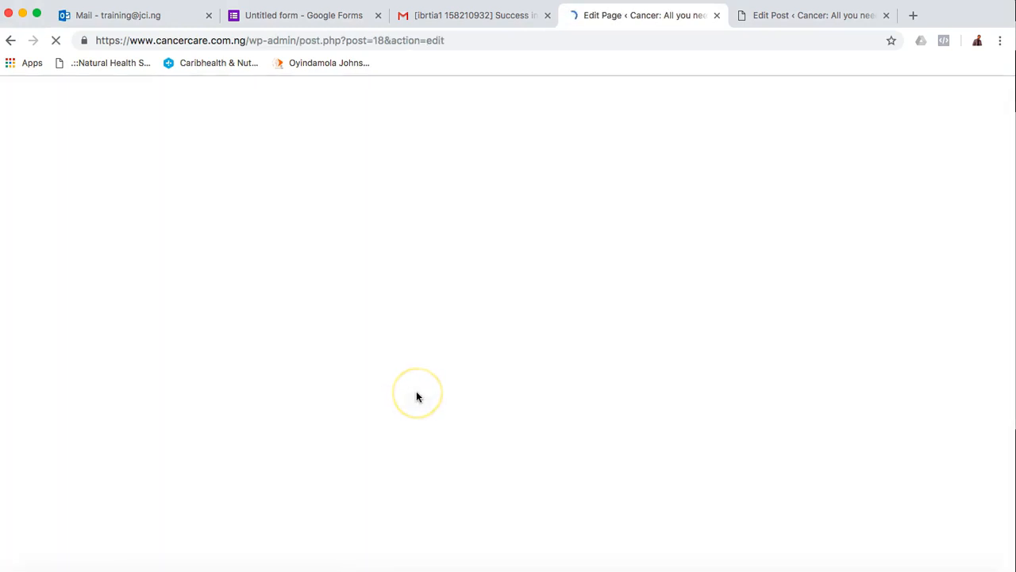
Write the paragraph "To contact, come to my office anytime between monday - friday......" and, below a blank one, a "Call me on" line with the phone number
click(388, 262)
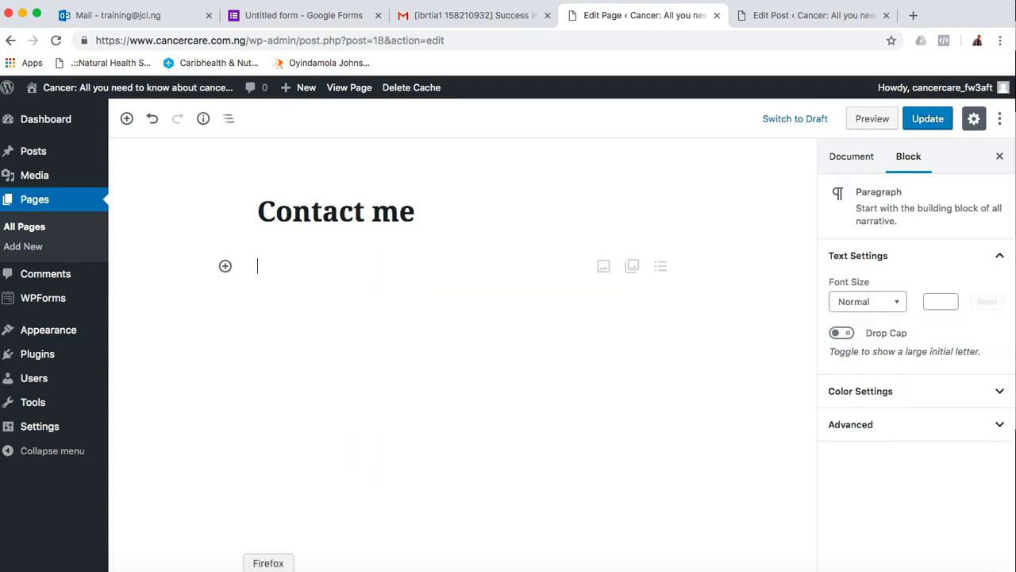
click(270, 566)
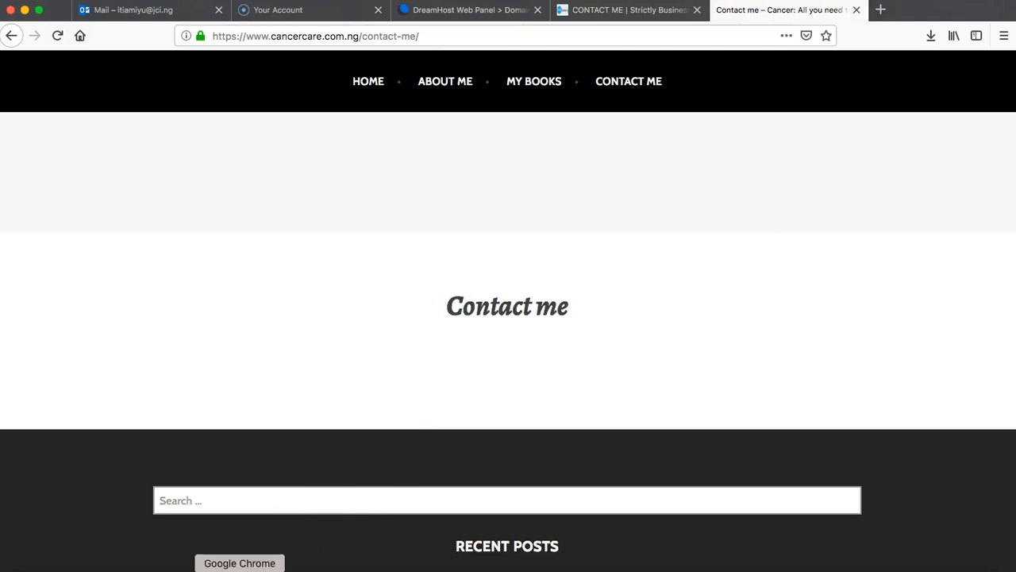
click(240, 569)
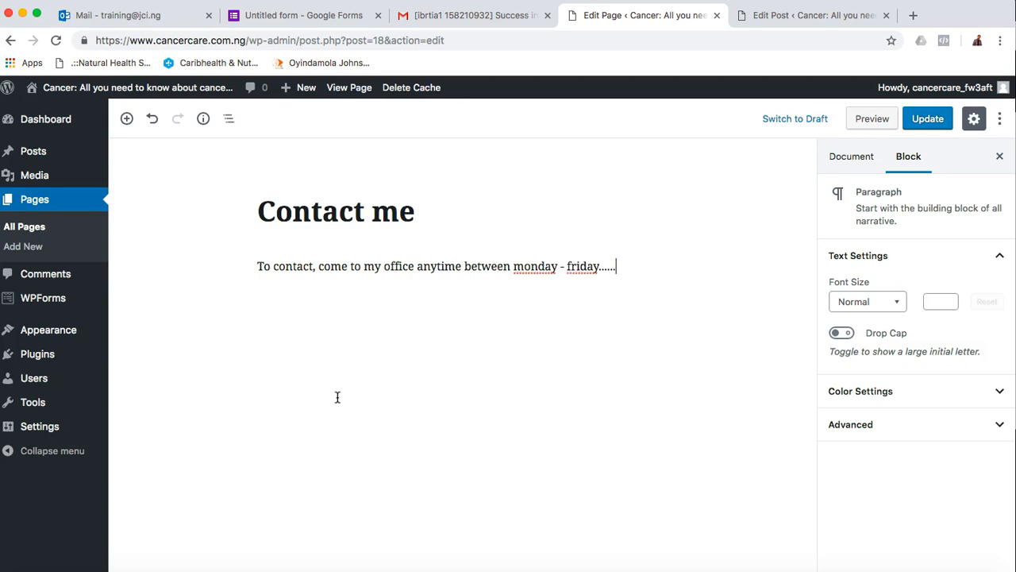
key(Return)
key(Return)
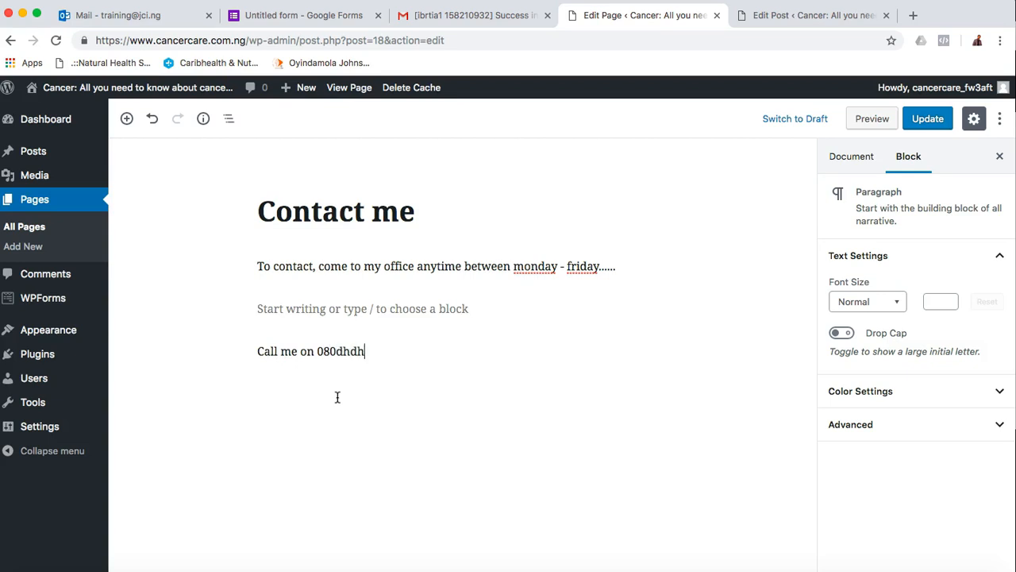
Add a "Text" paragraph and, below a blank one, the form shortcode [wpforms id="33" title="false" description="false"]
key(Return)
key(BackSpace)
key(Return)
key(Return)
text([wpforms id="33" title="false" description="false"])
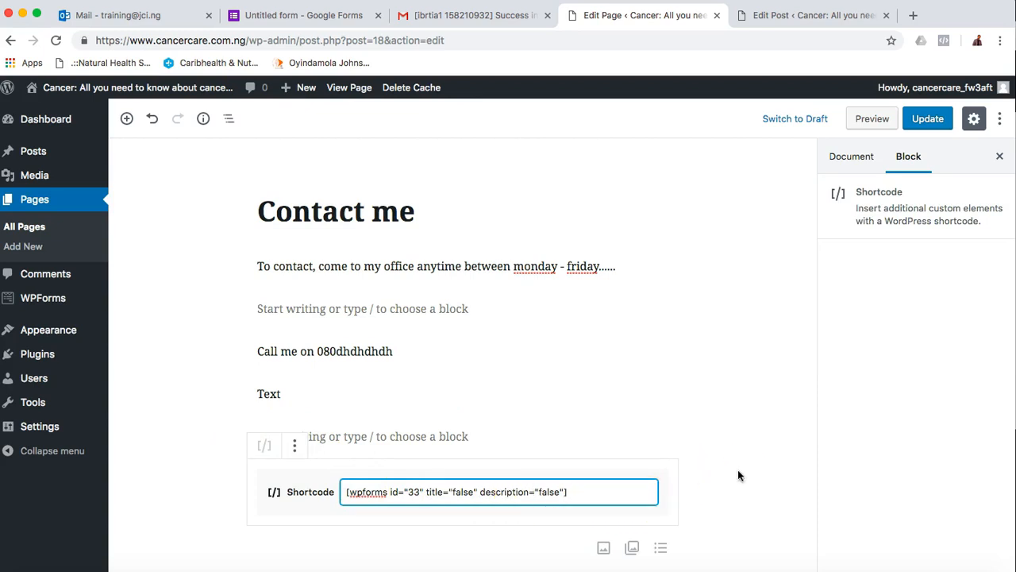
scroll(738, 470, down, 1)
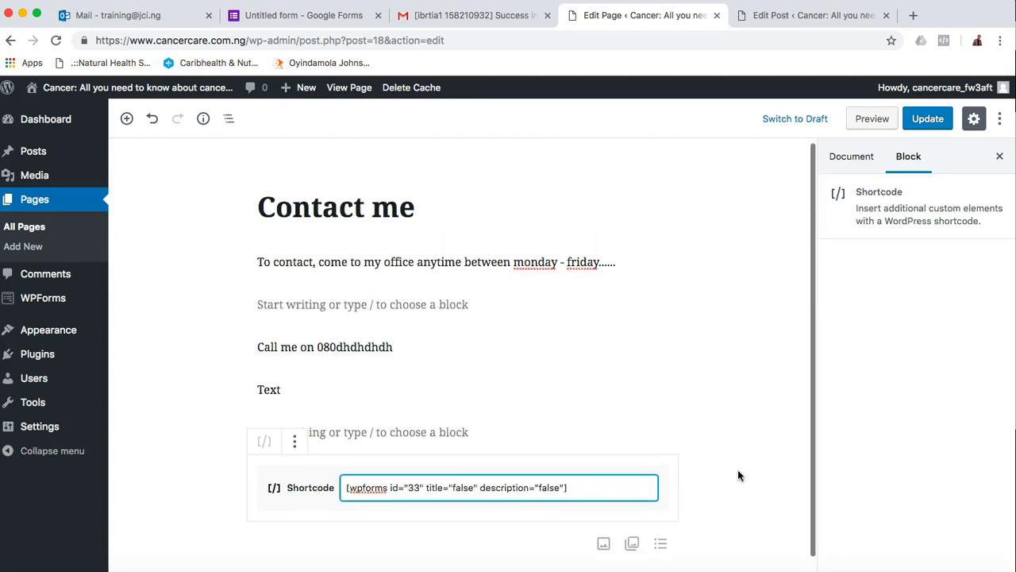
Update the Contact me page and reload its published version in Firefox to check the contact text and embedded form
click(933, 120)
click(926, 121)
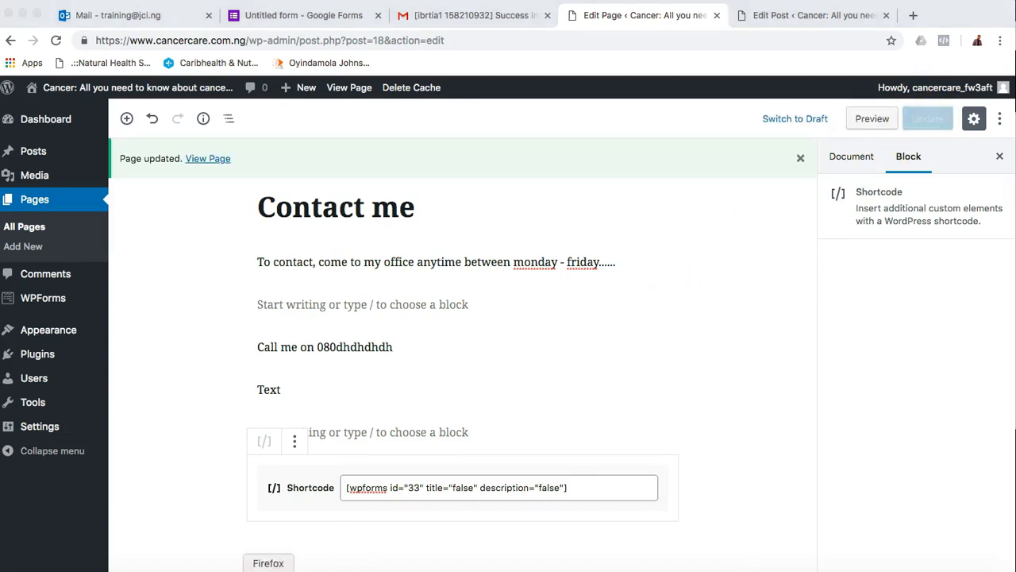
click(269, 570)
click(57, 36)
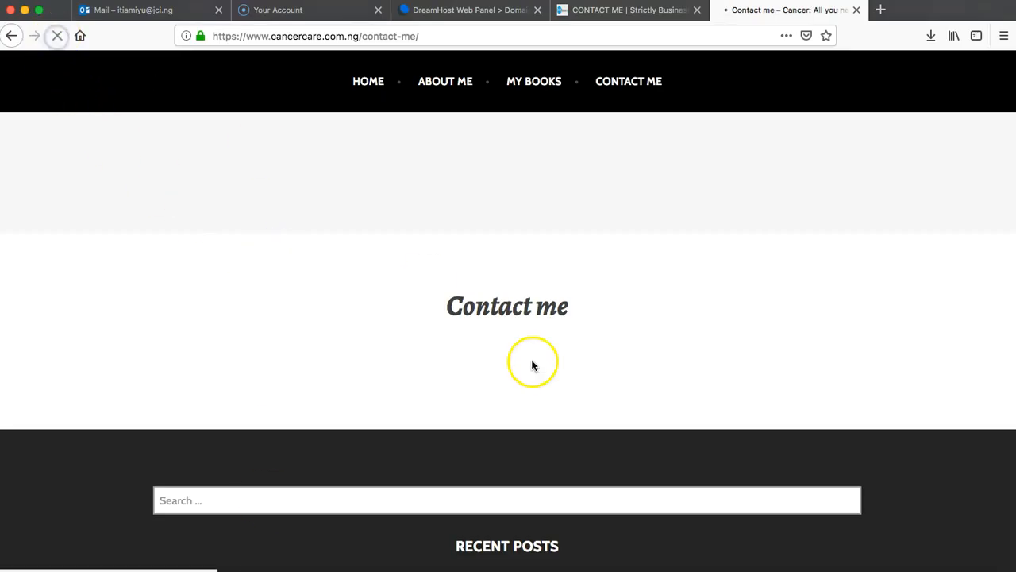
scroll(748, 390, down, 5)
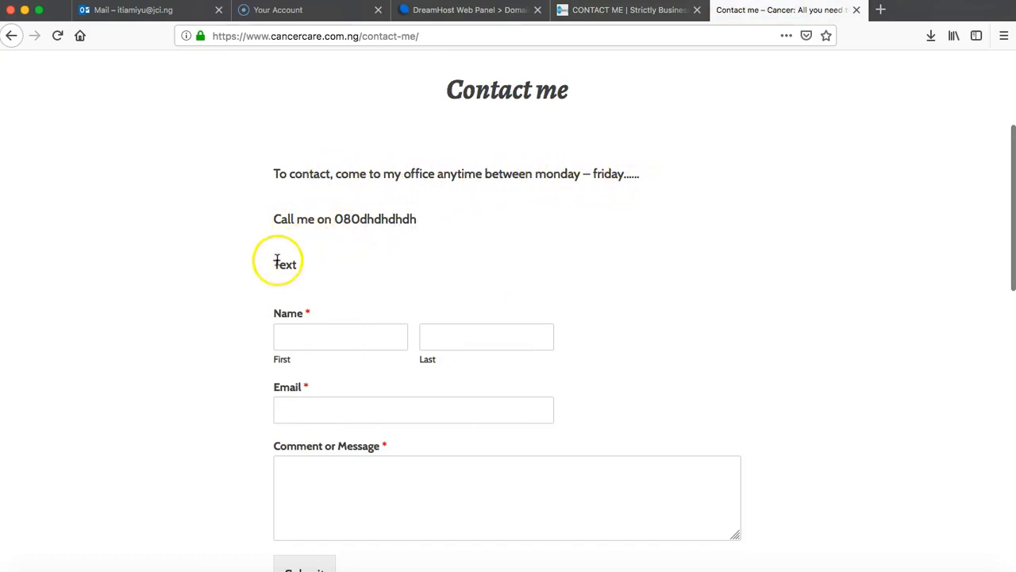
scroll(367, 382, down, 5)
scroll(367, 386, down, 1)
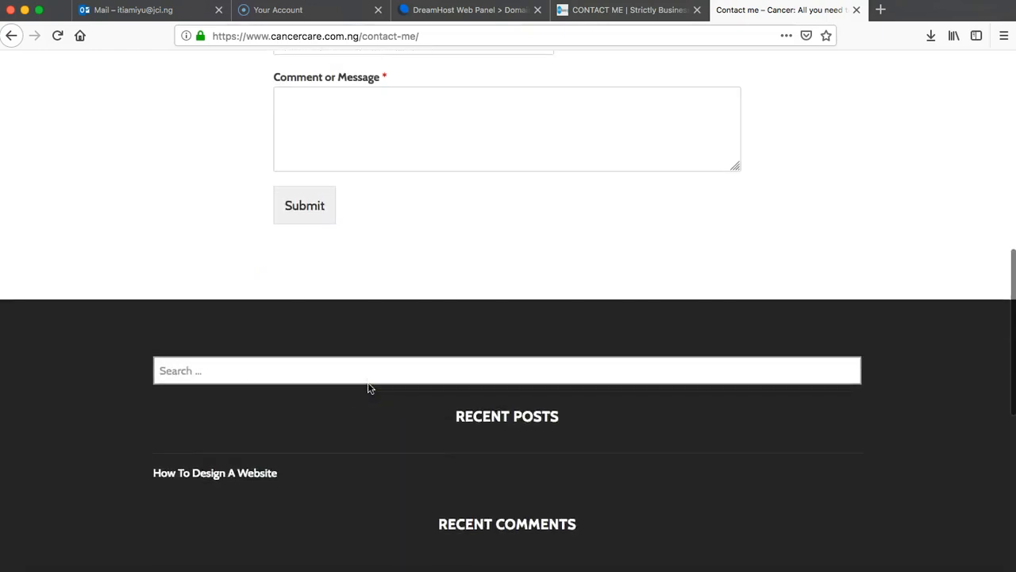
Review the Contact me page in the Chrome editor, the course outline in Keynote and the whole published page in Firefox, returning to Chrome
click(240, 571)
scroll(447, 460, down, 1)
scroll(447, 463, up, 1)
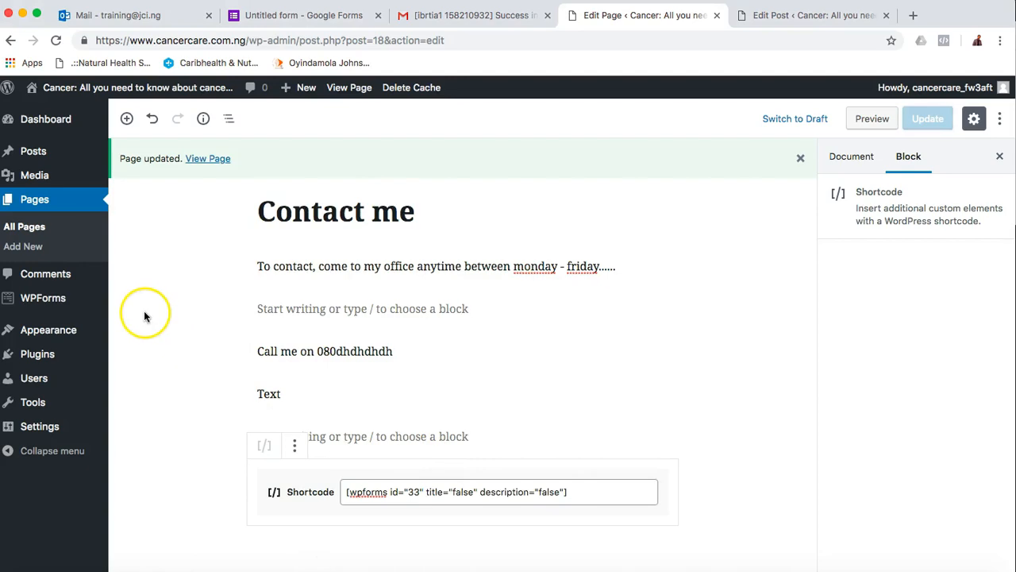
click(383, 570)
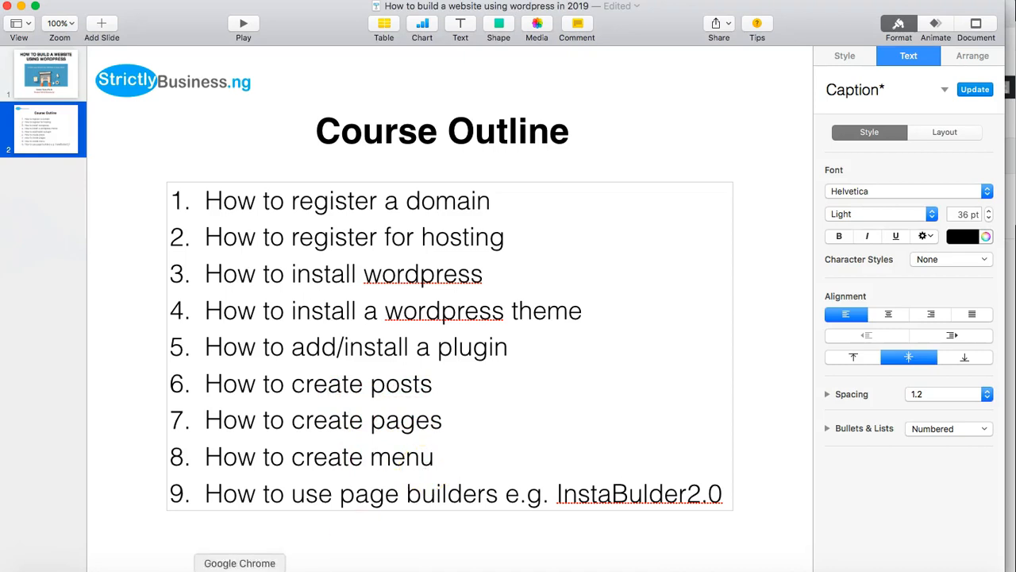
click(265, 567)
scroll(464, 275, up, 15)
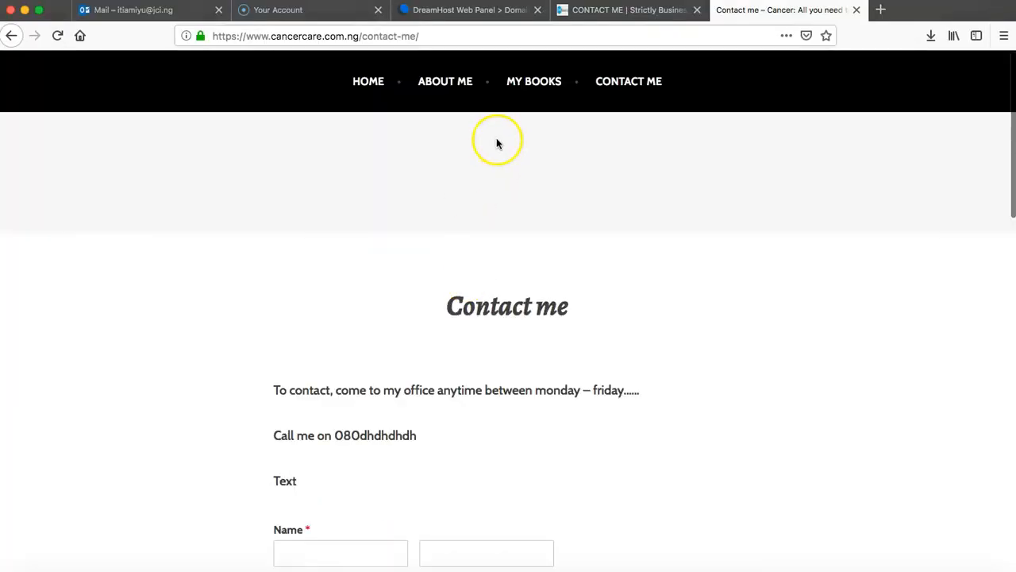
scroll(458, 322, down, 15)
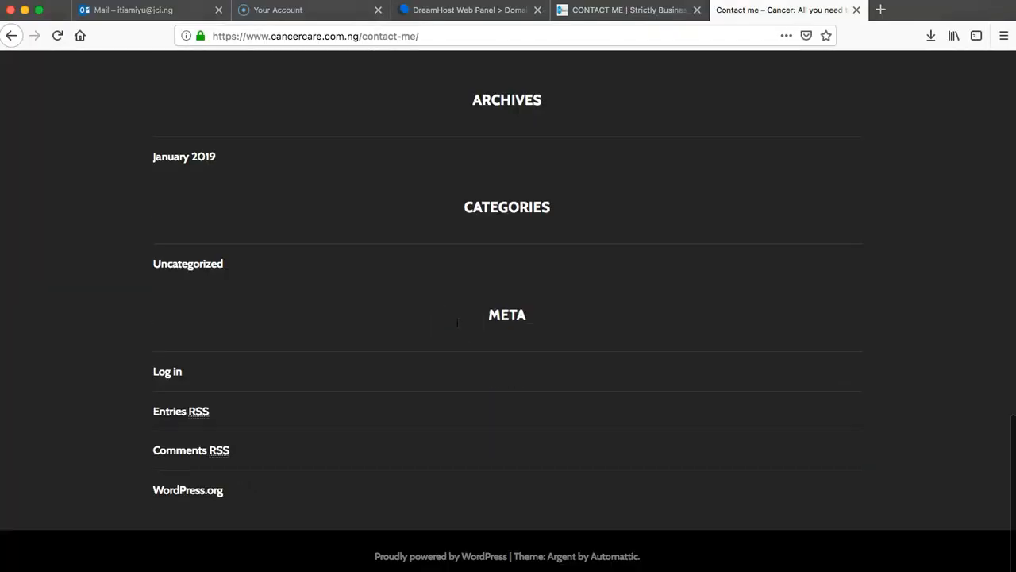
scroll(457, 323, up, 5)
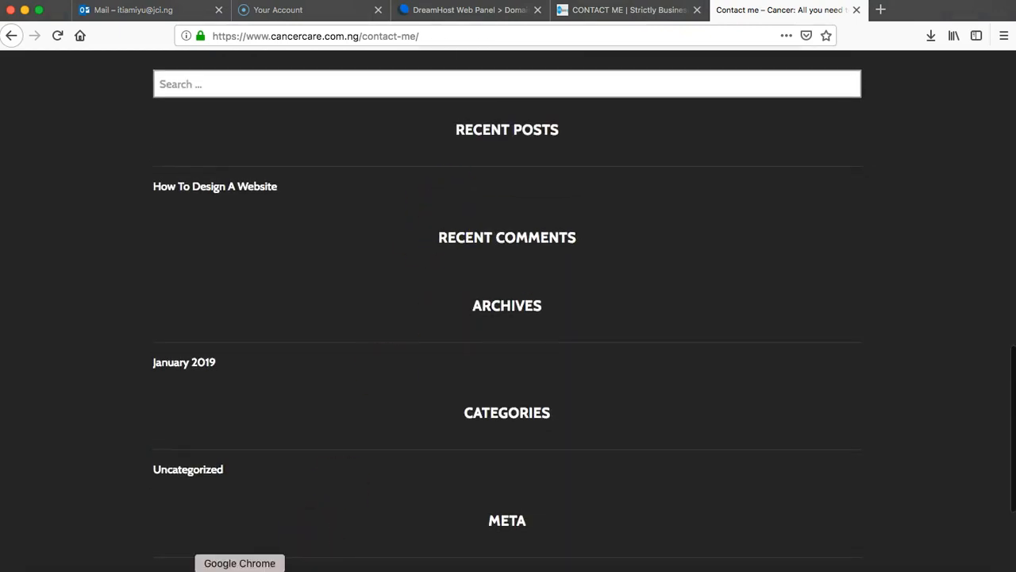
click(240, 567)
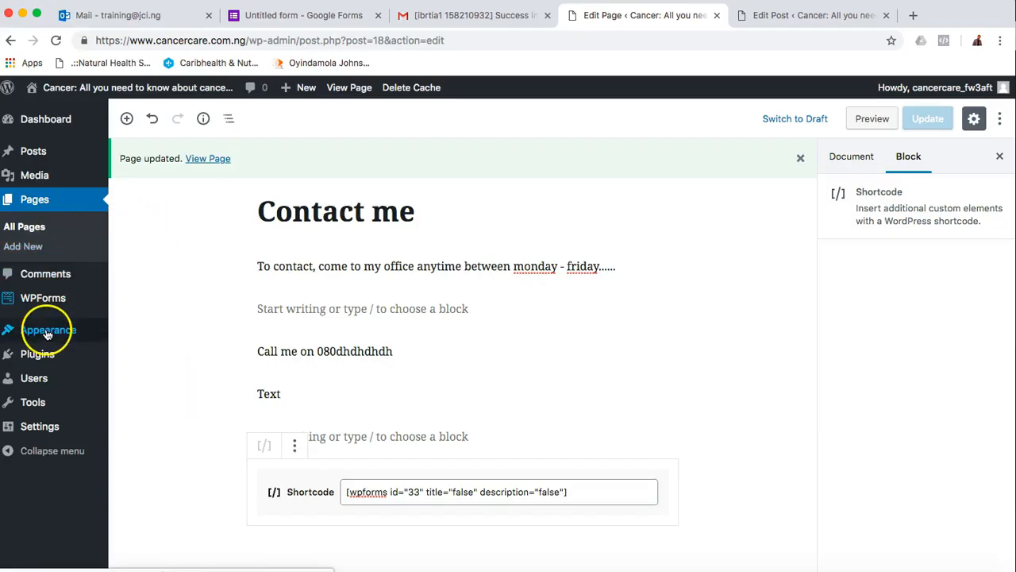
Open the site's theme customizer at its Homepage Settings
mouse_move(48, 334)
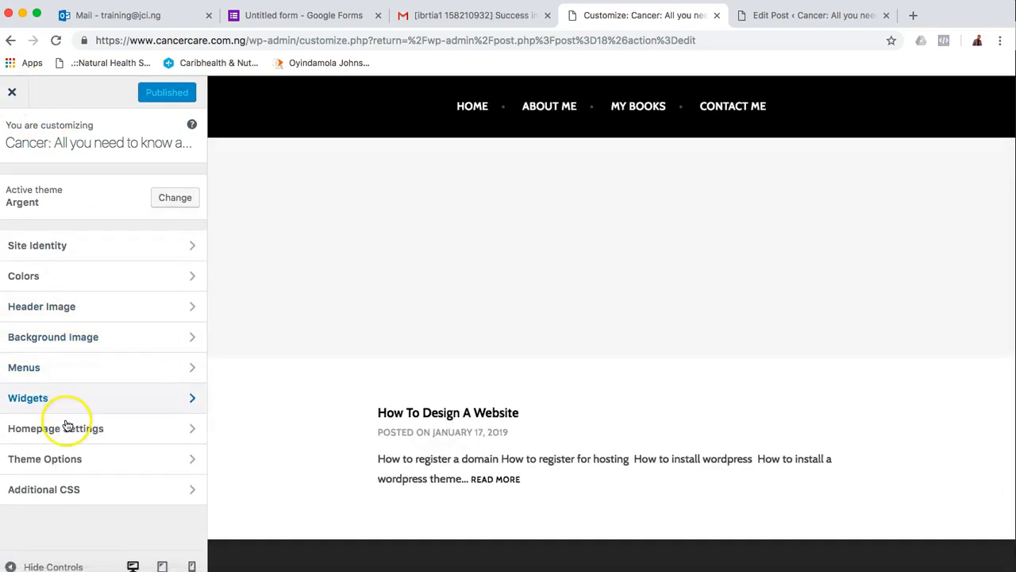
click(68, 428)
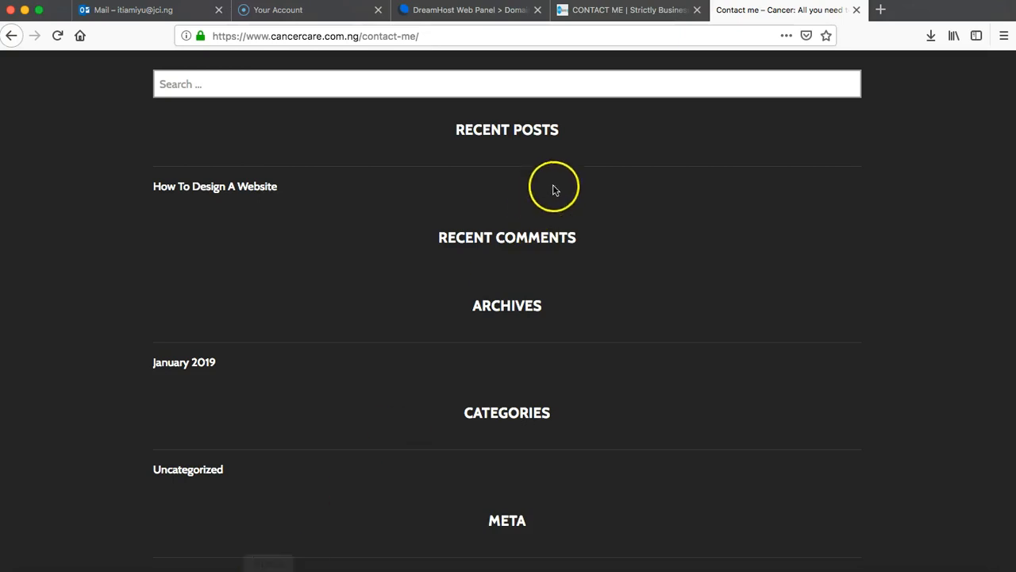
Review the Contact me page and the strictlybusiness.ng site in Firefox as a homepage reference, and return to Chrome
scroll(554, 199, up, 10)
scroll(554, 202, up, 3)
click(629, 10)
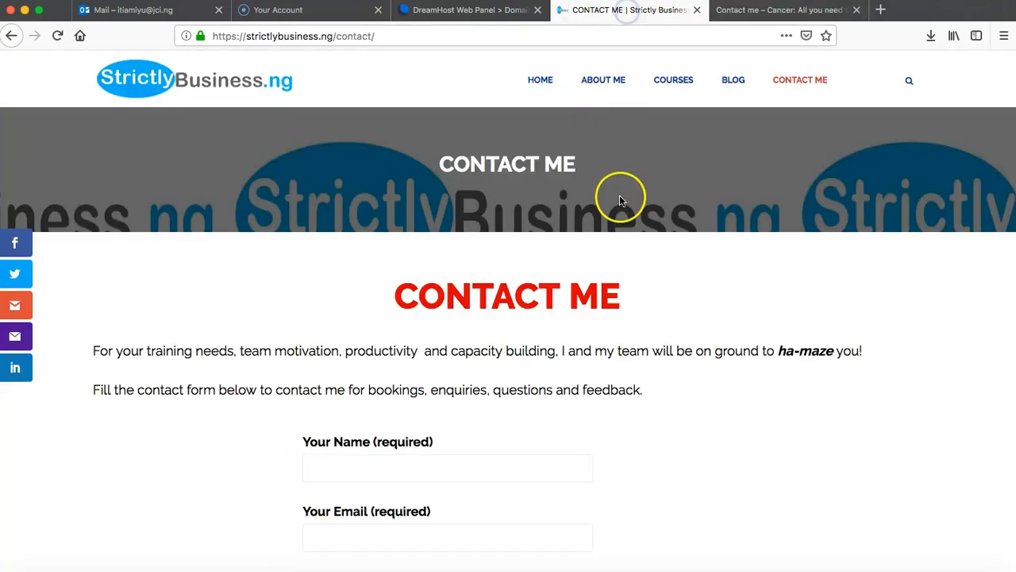
click(543, 82)
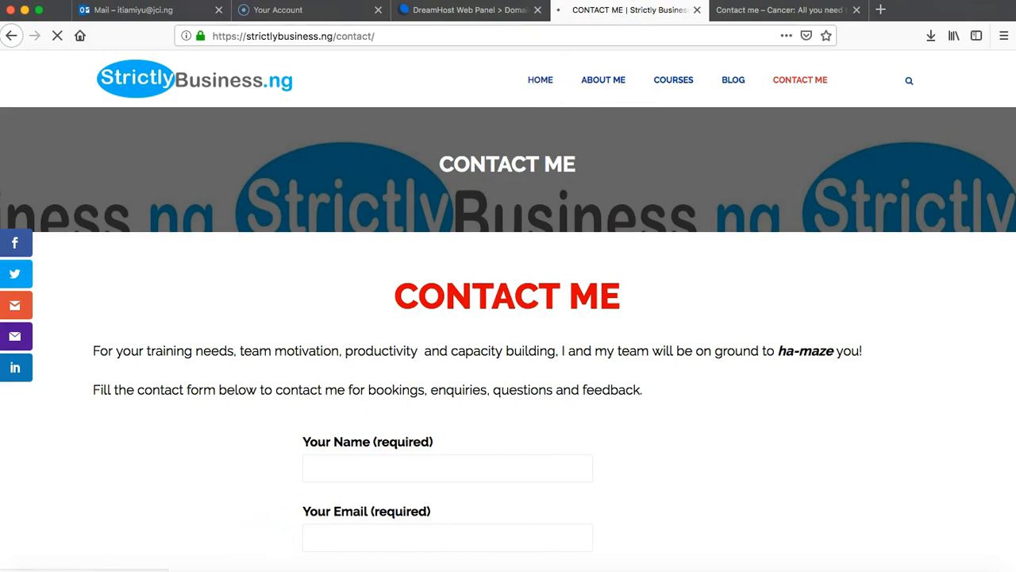
click(249, 567)
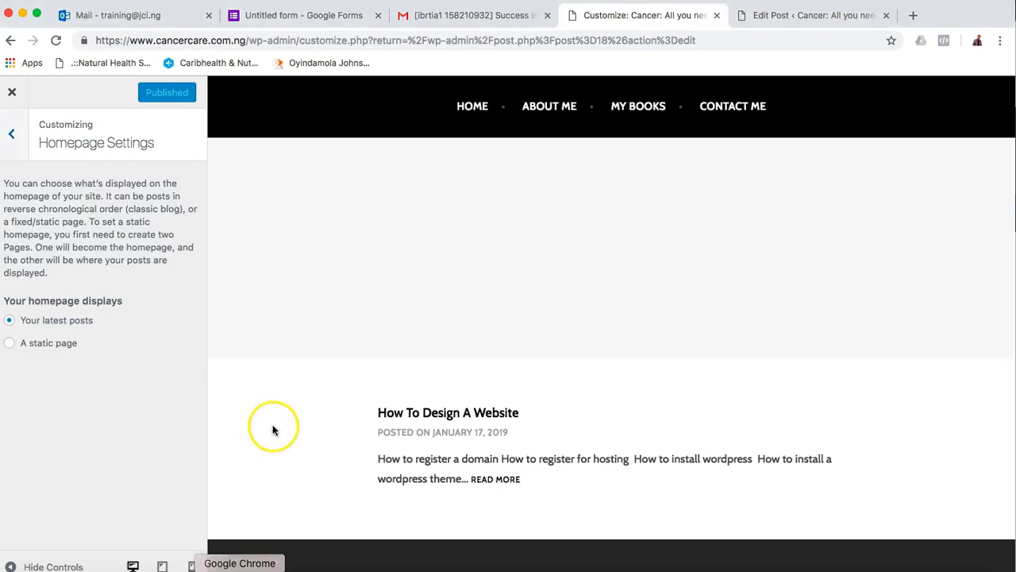
Make the homepage display a static page and choose Home as that page
click(11, 347)
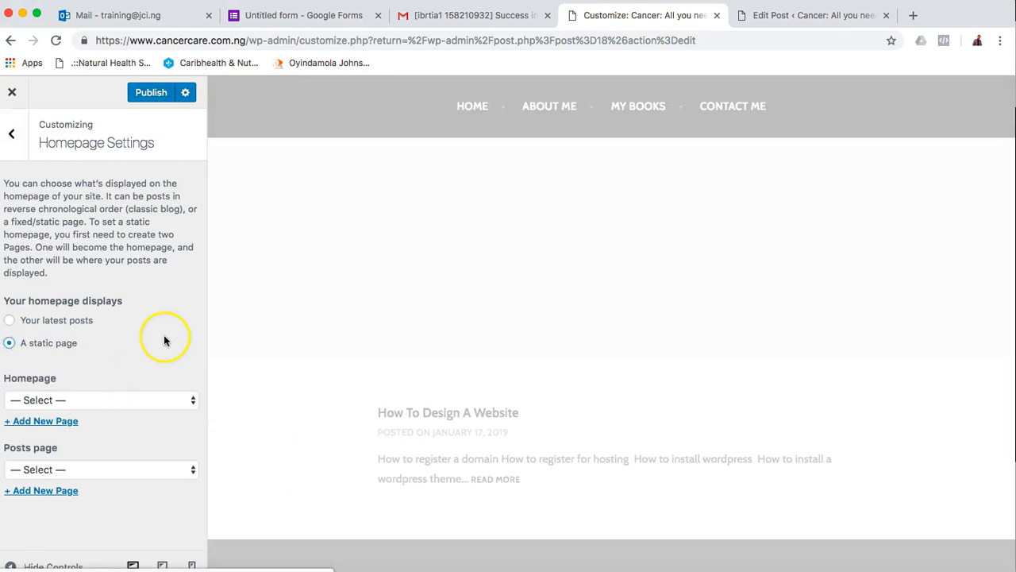
click(124, 404)
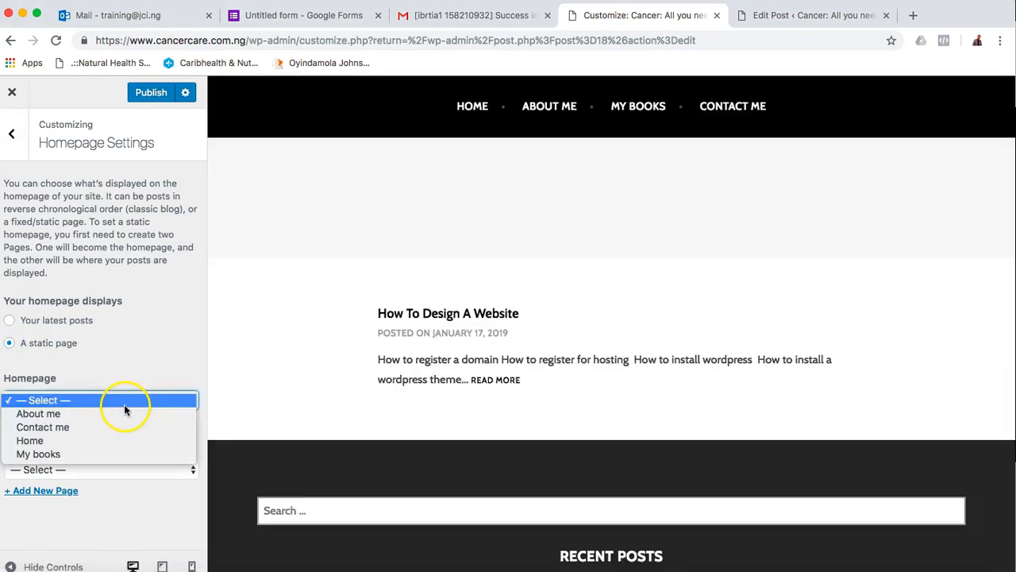
click(92, 441)
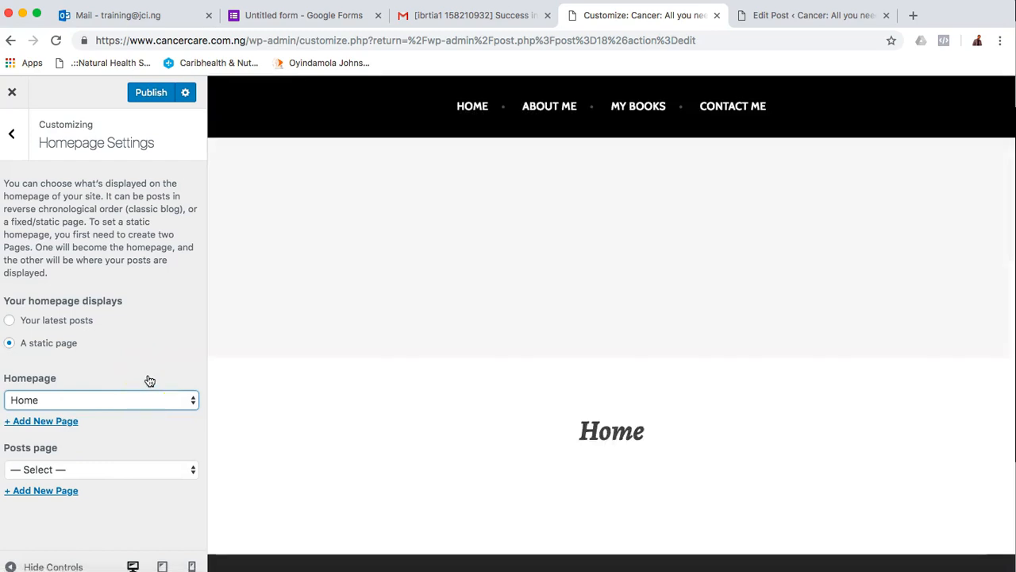
Try Home as the posts page as well, and reset the posts page to — Select —
click(117, 473)
click(123, 470)
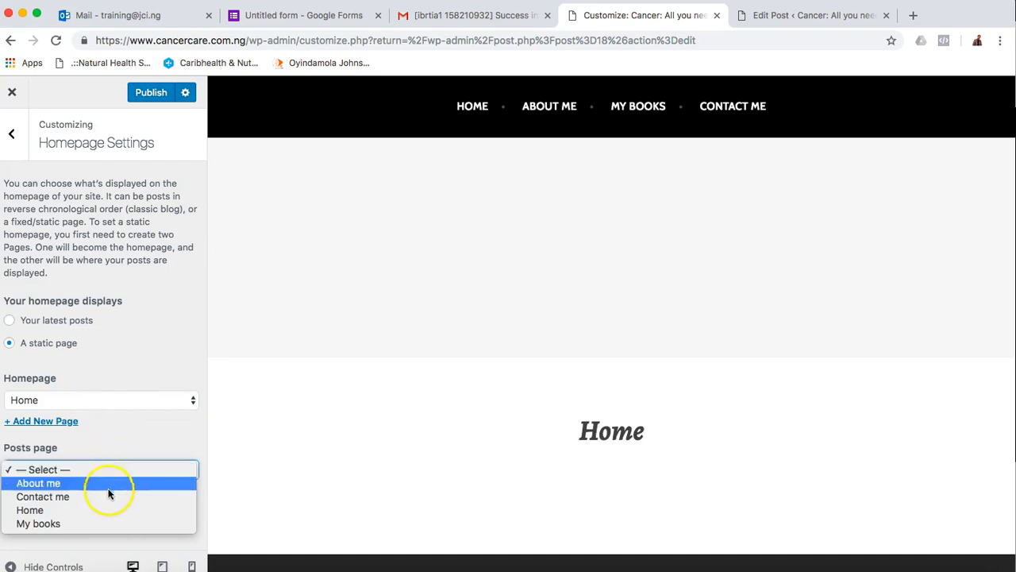
click(103, 510)
click(111, 517)
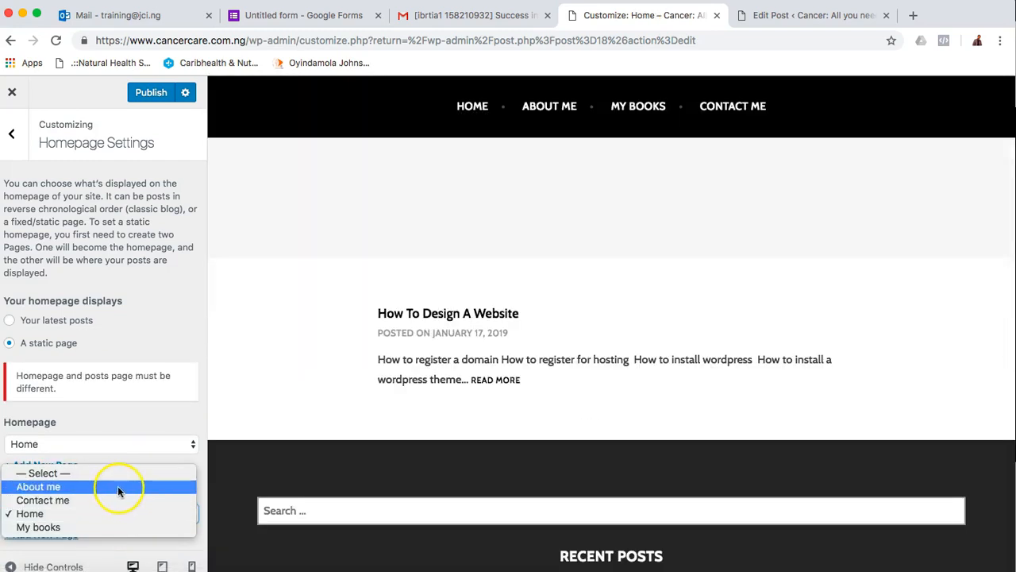
click(101, 473)
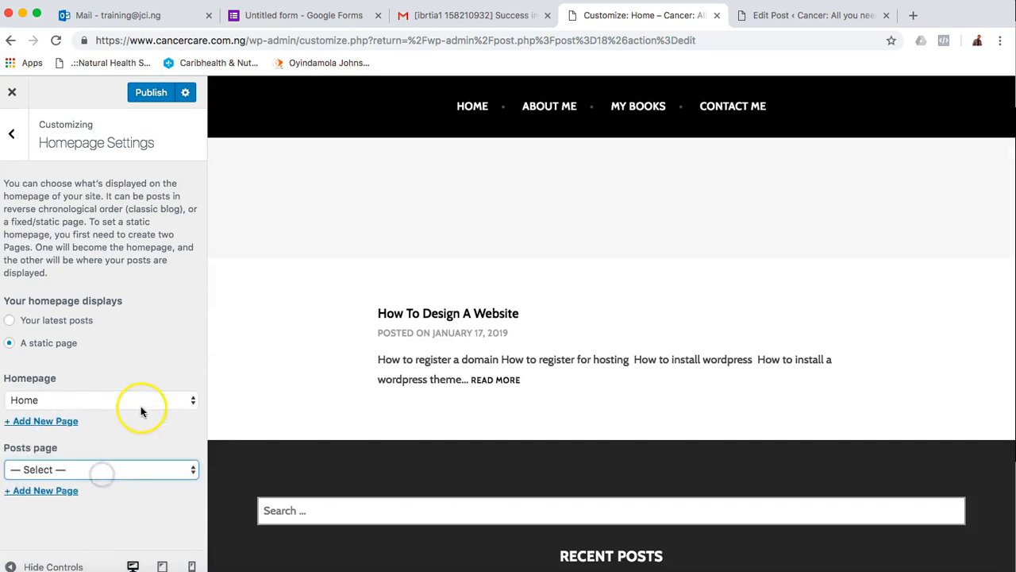
Keep Home as the static homepage, publish the setting and check the previewed page down to its footer
click(139, 406)
click(126, 455)
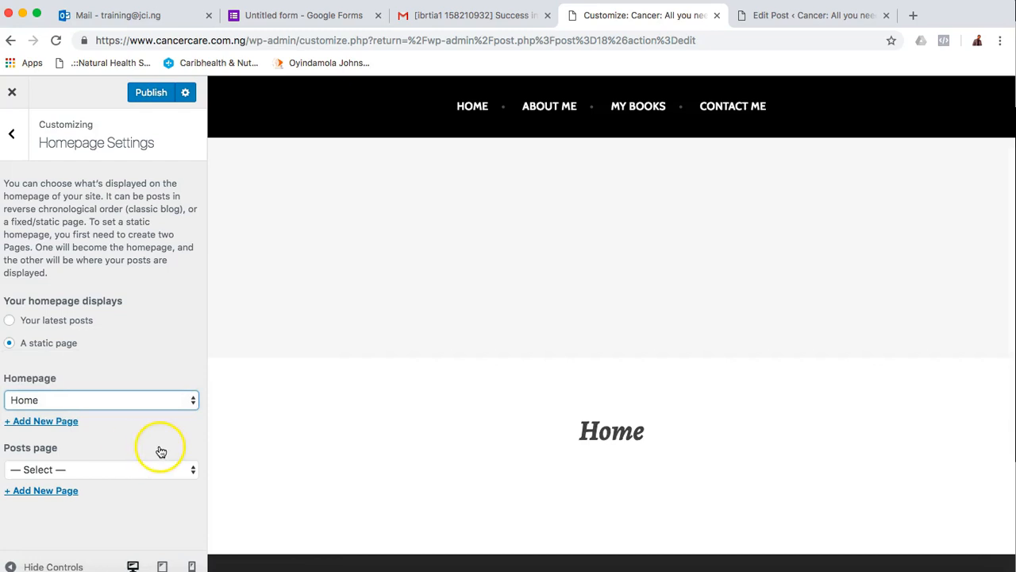
click(150, 93)
scroll(420, 435, down, 5)
scroll(422, 436, down, 5)
click(385, 403)
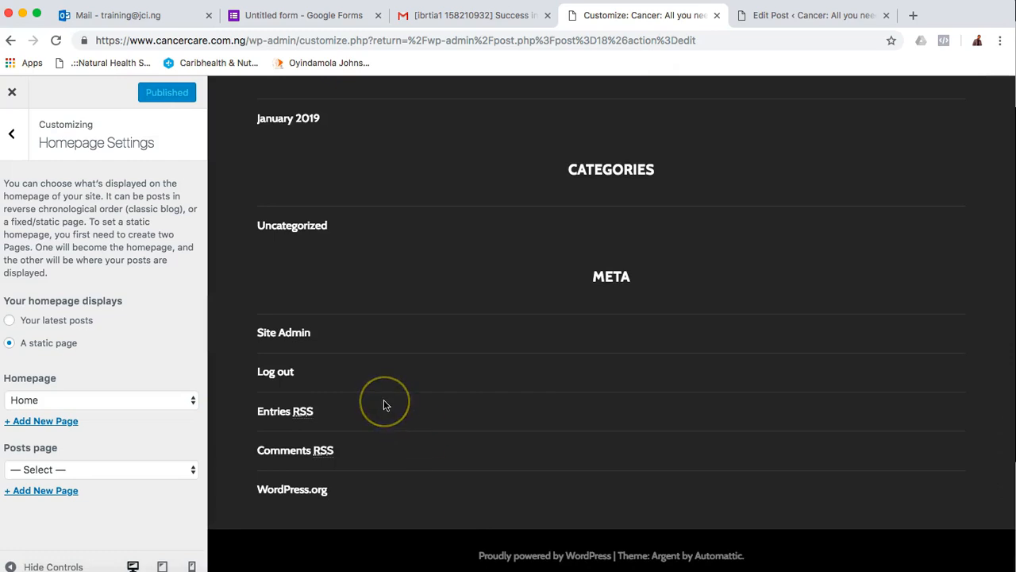
scroll(370, 392, up, 3)
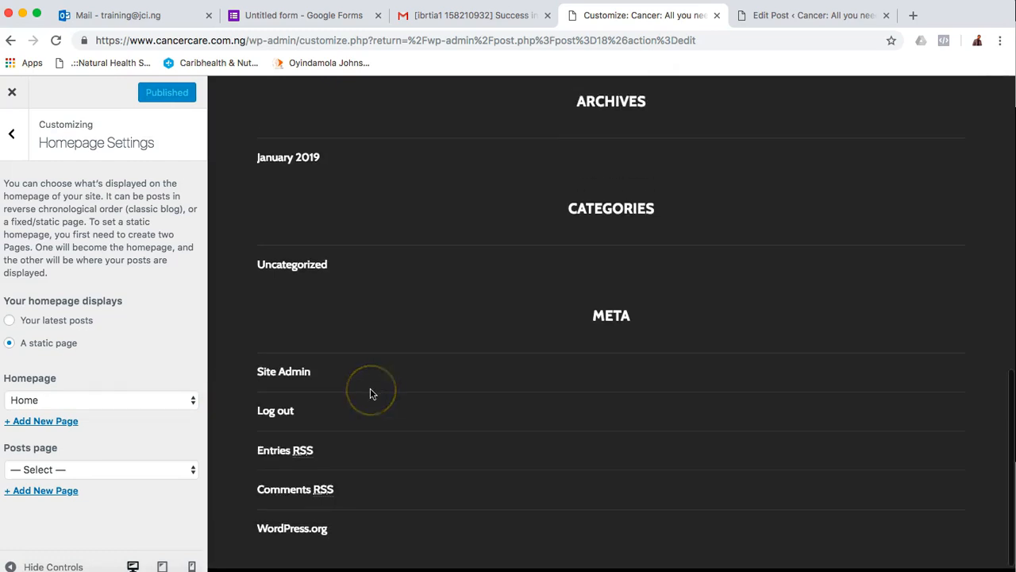
scroll(479, 262, up, 4)
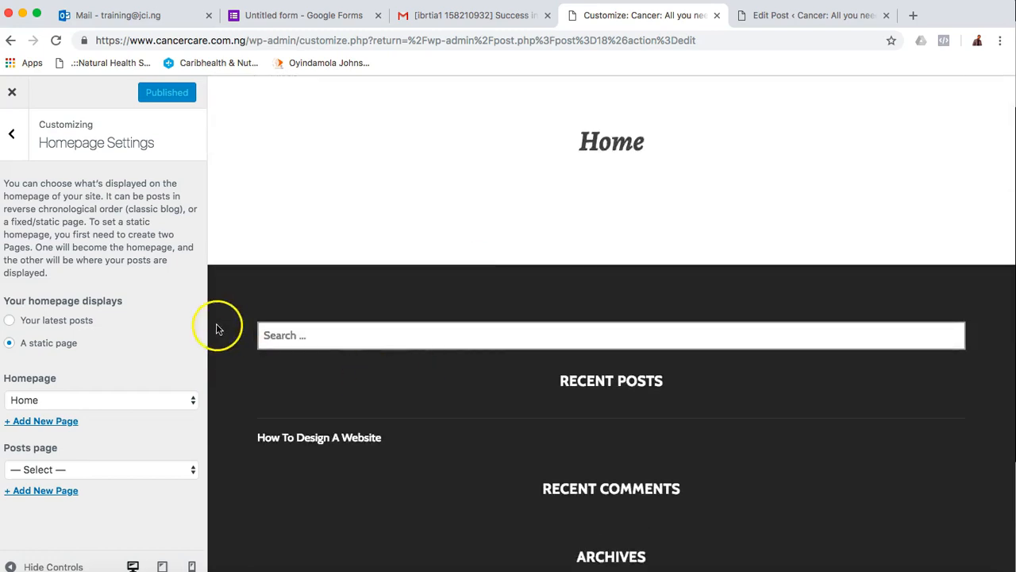
Check the front page portfolio settings in Theme Options and return to the customizer's main list
click(14, 141)
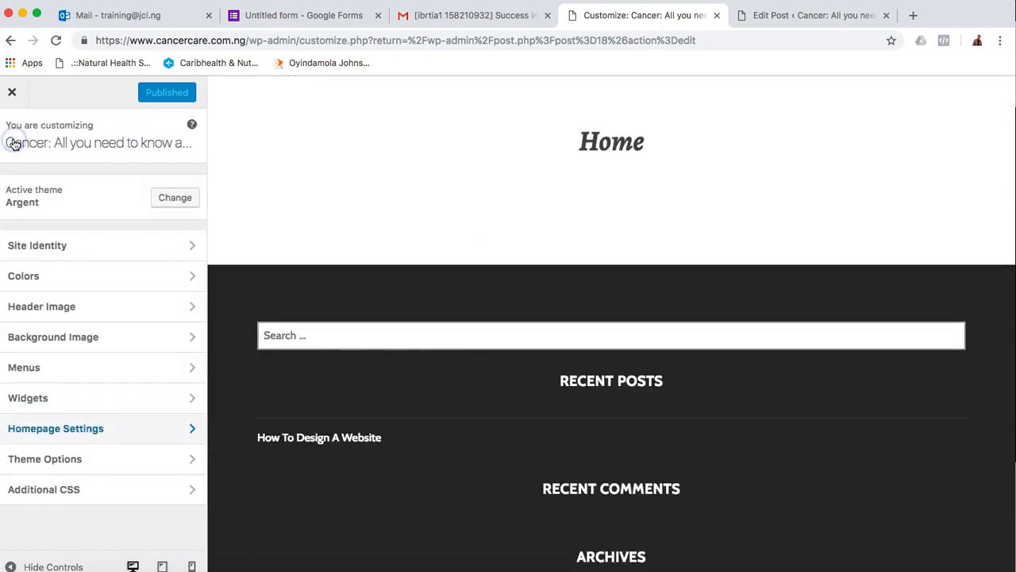
click(113, 470)
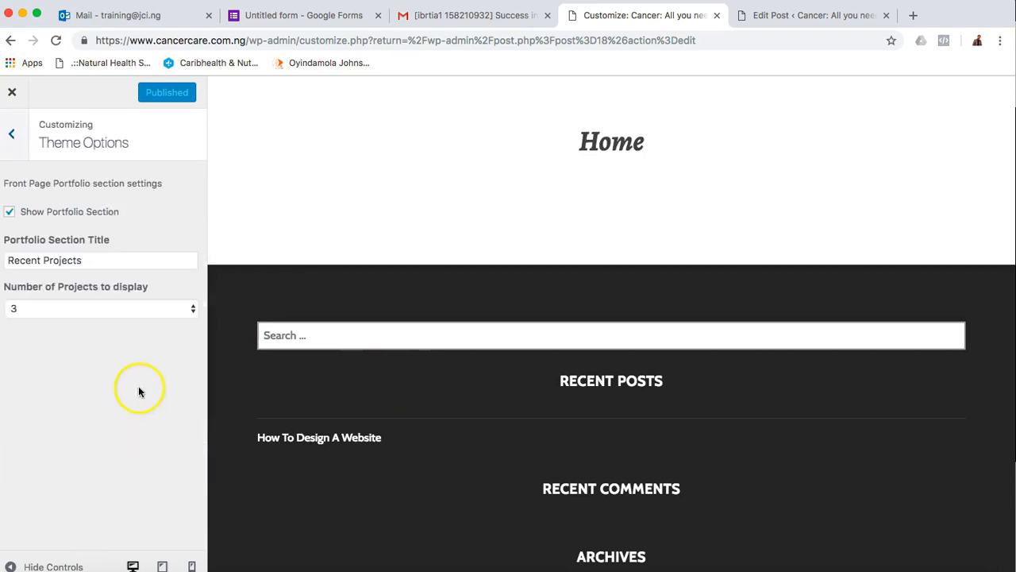
click(14, 137)
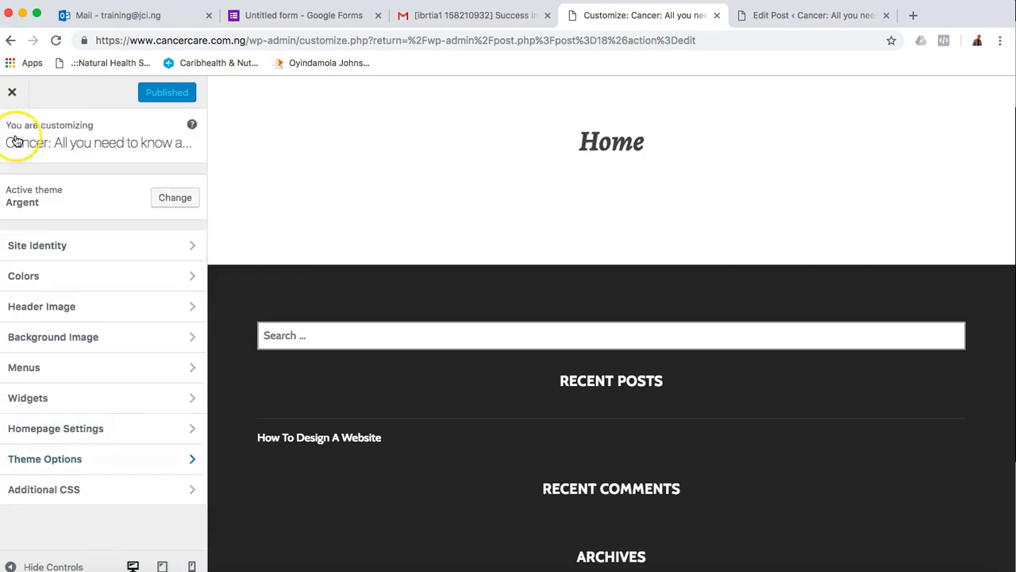
Remove the Search widget from the Footer One widget area
click(82, 398)
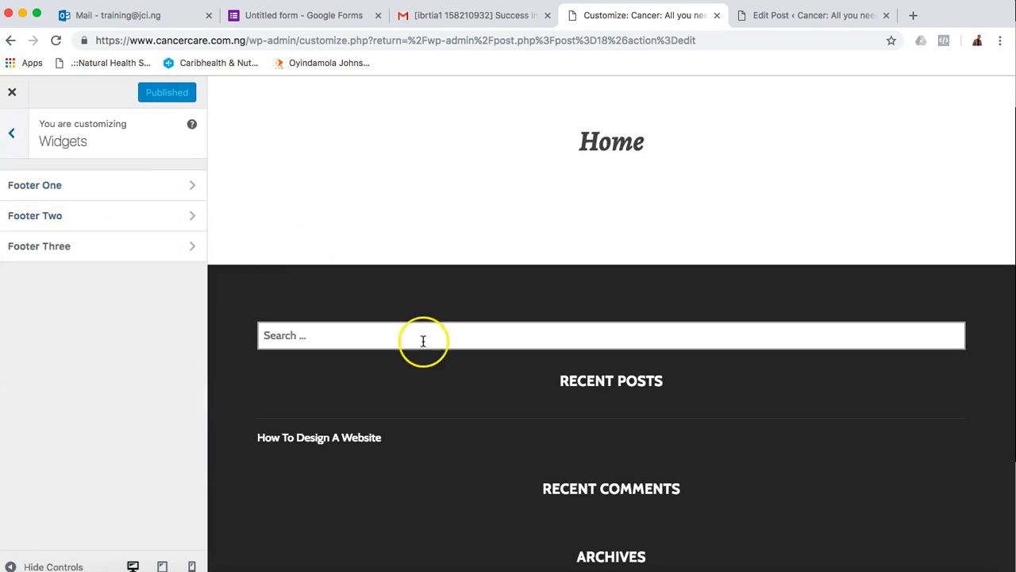
scroll(500, 462, down, 2)
scroll(501, 462, up, 2)
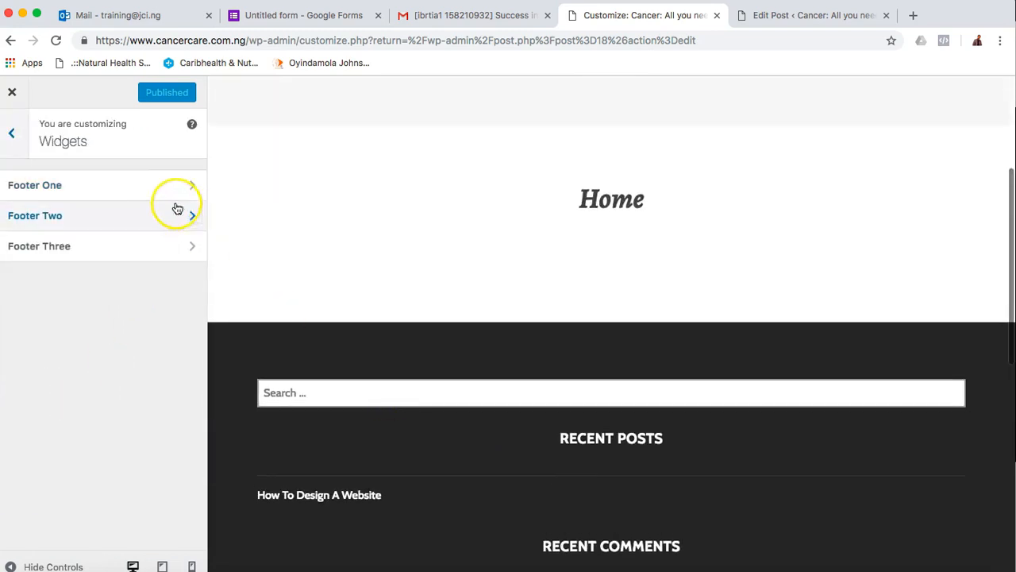
click(168, 189)
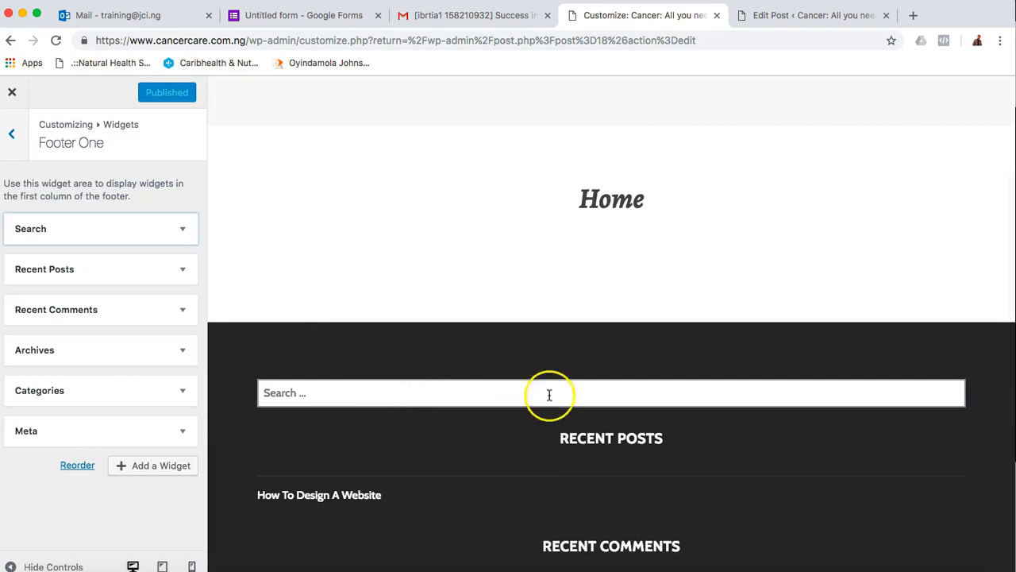
click(170, 233)
click(28, 302)
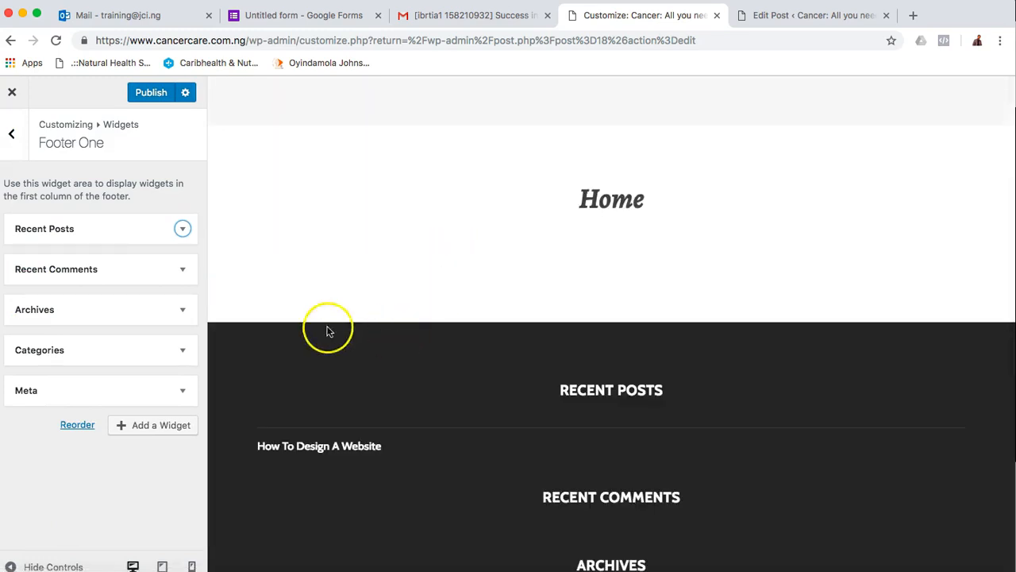
Remove the Recent Posts and Recent Comments widgets from Footer One
click(183, 229)
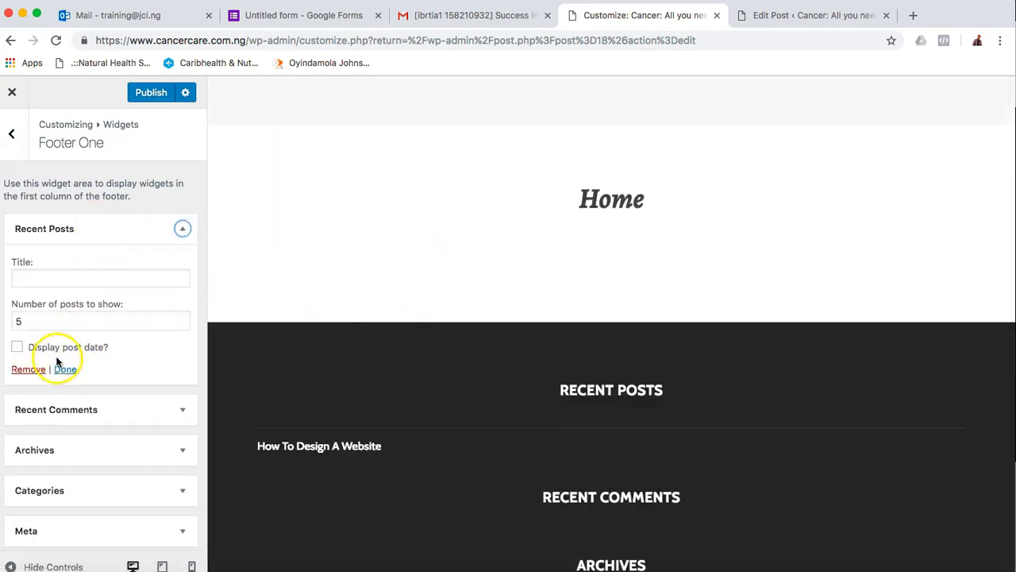
click(28, 370)
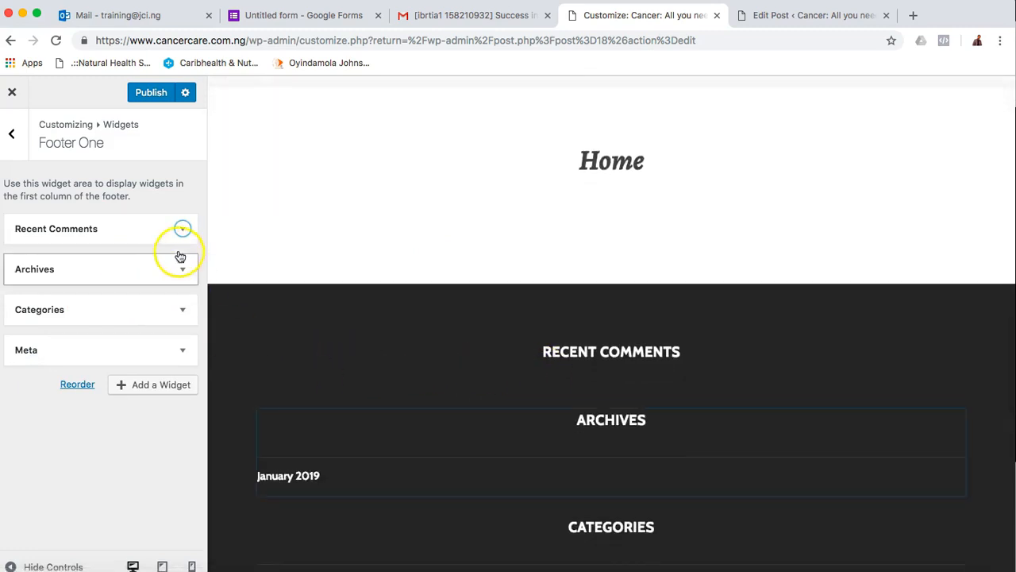
click(182, 230)
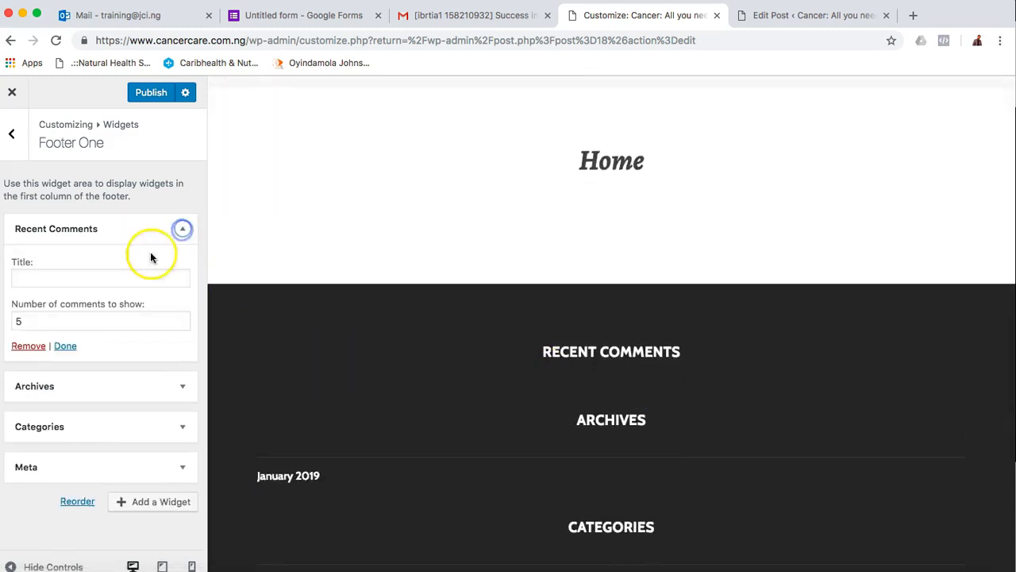
click(35, 345)
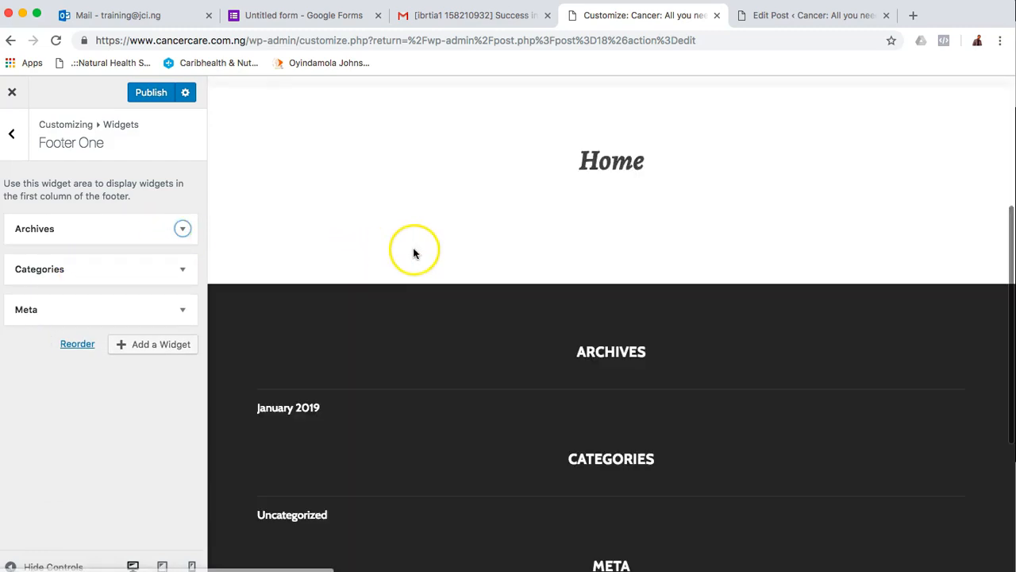
Remove the Archives, Categories and Meta widgets from Footer One and publish the customization
click(182, 229)
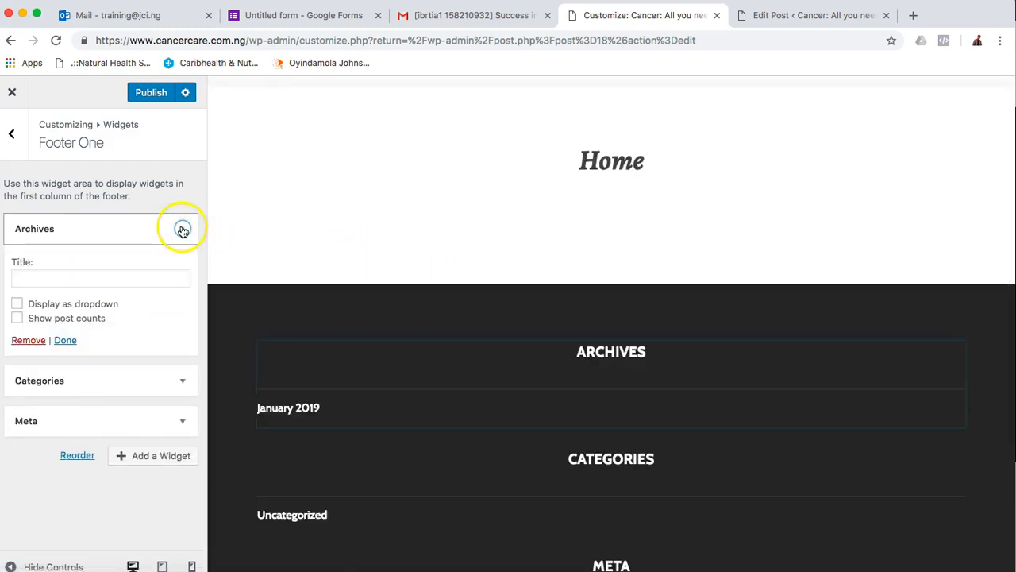
click(24, 341)
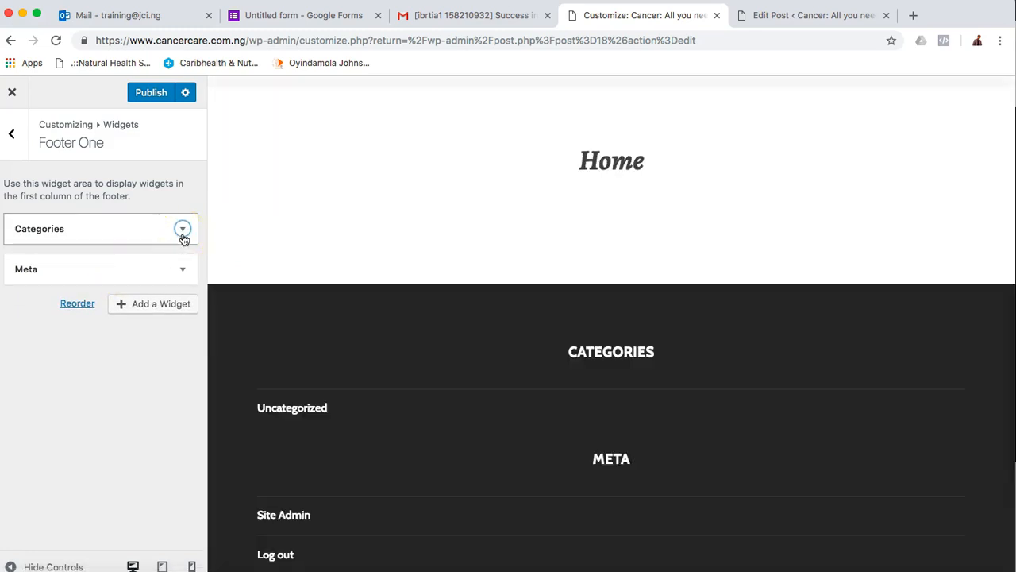
click(182, 229)
click(27, 354)
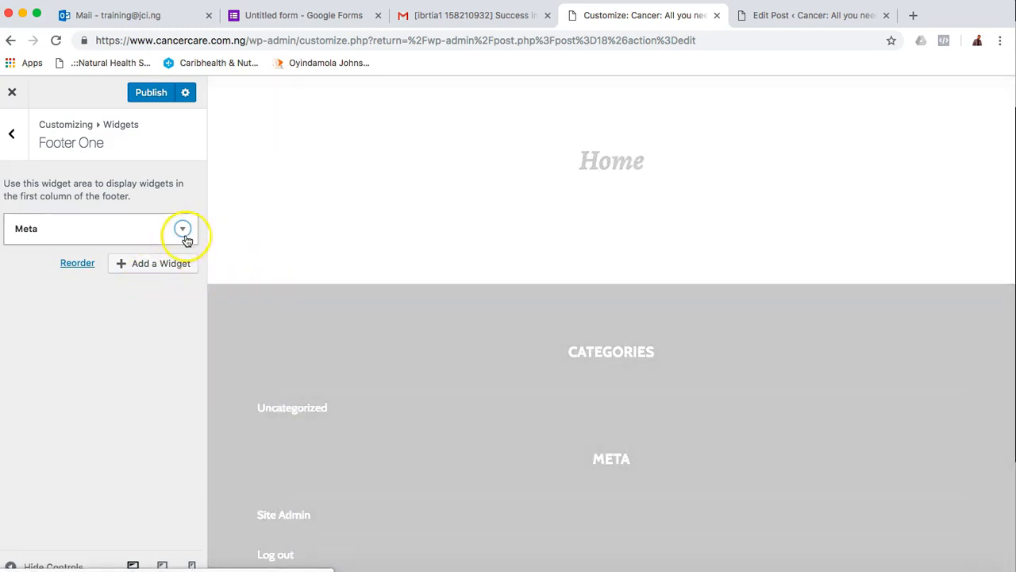
click(183, 230)
click(27, 301)
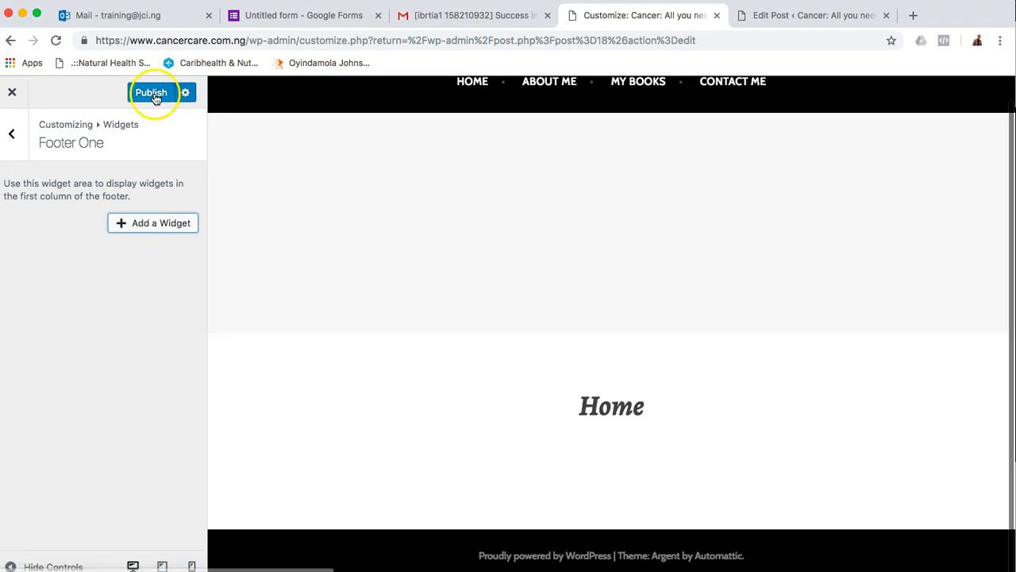
click(152, 92)
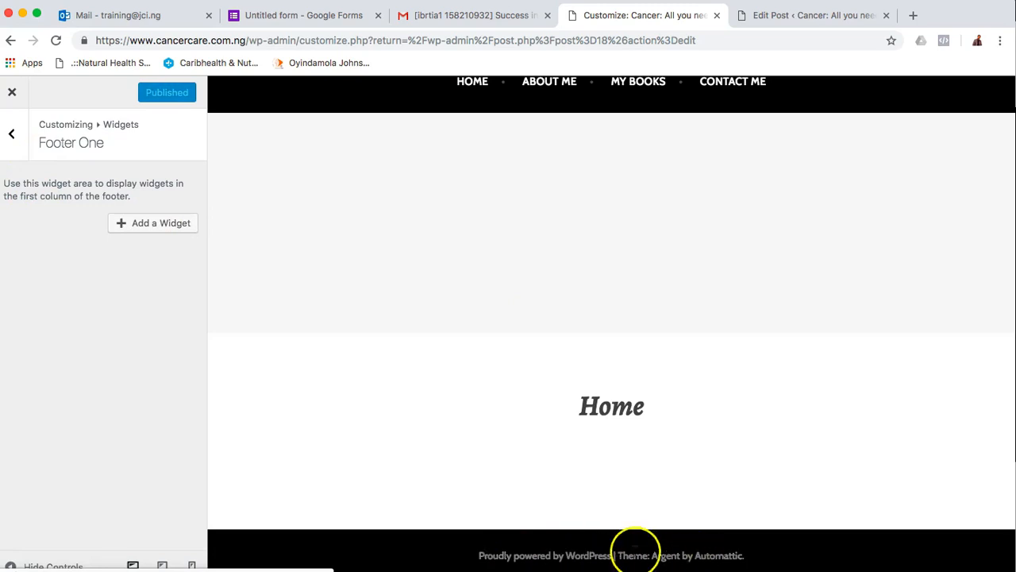
Check the Footer Two and Footer Three areas for widgets and return to the widget areas list
click(11, 136)
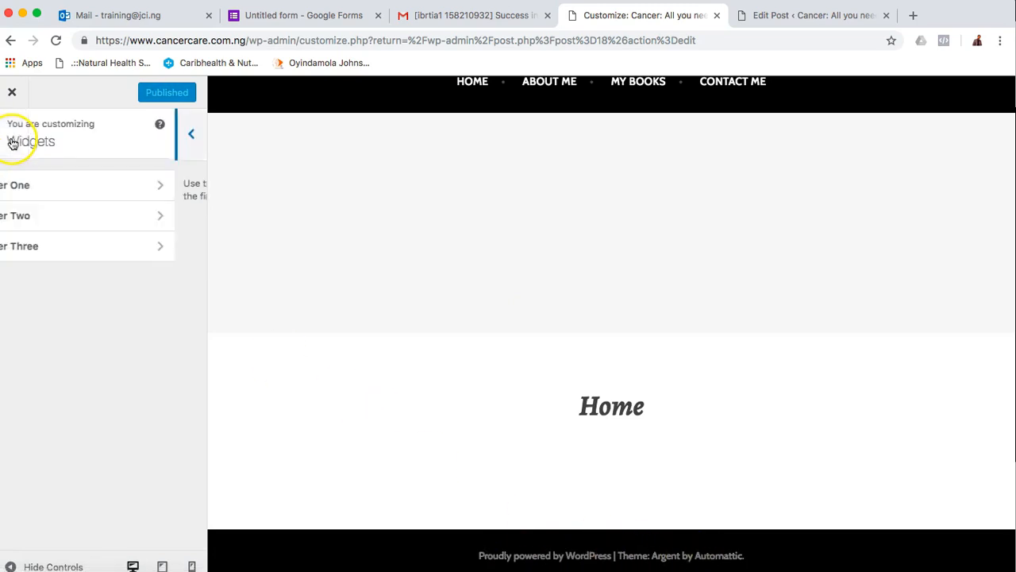
click(53, 222)
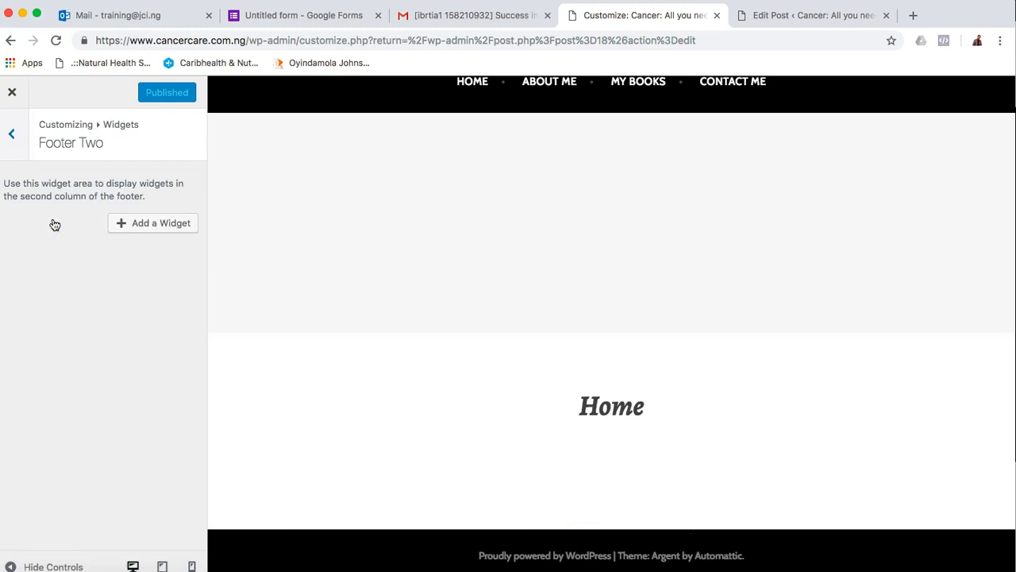
click(10, 138)
click(41, 243)
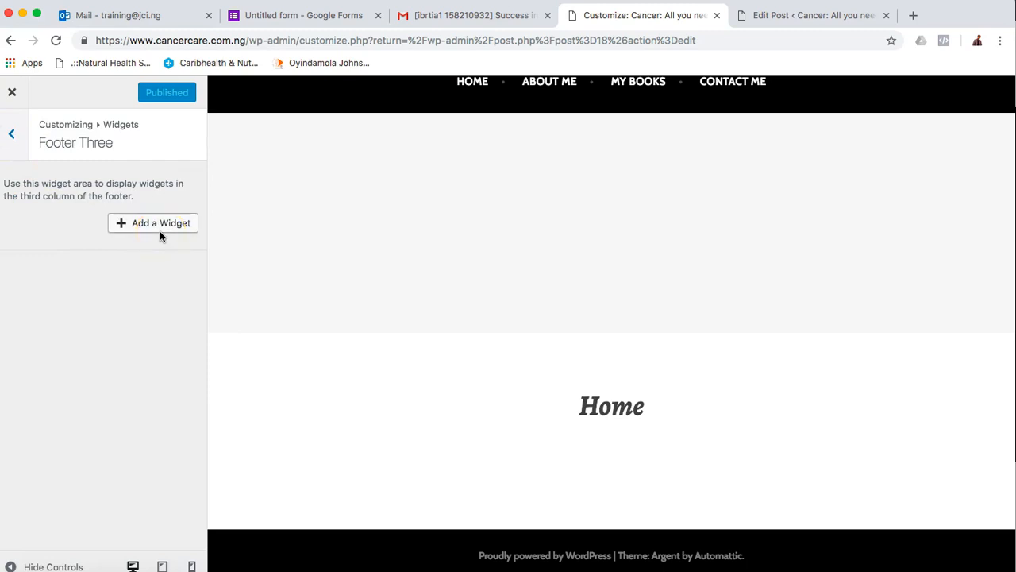
click(37, 156)
click(12, 137)
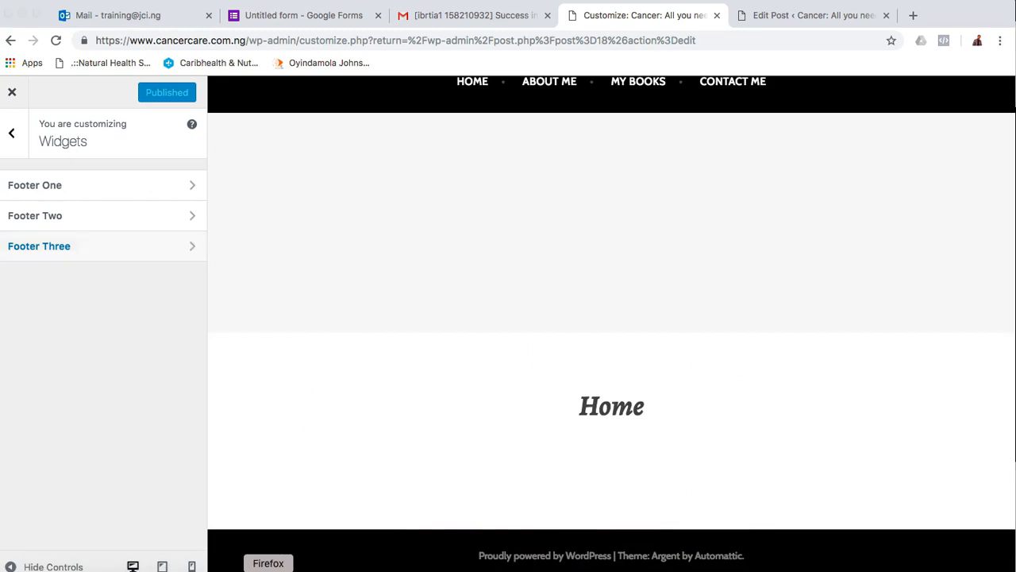
Switch to Firefox to check the live cancercare.com.ng home page, and go back to the customizer's main section list in Chrome
click(268, 570)
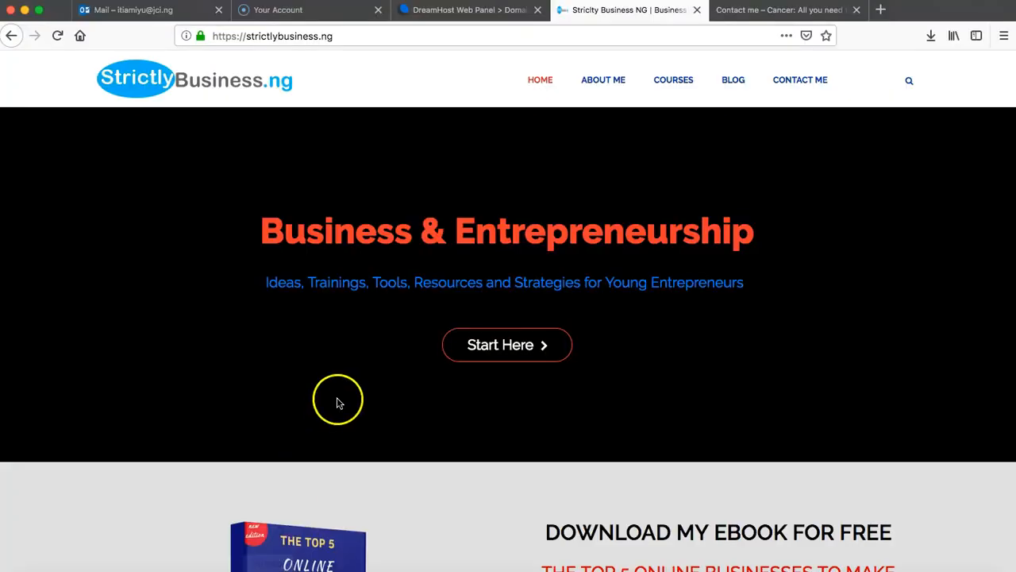
click(770, 8)
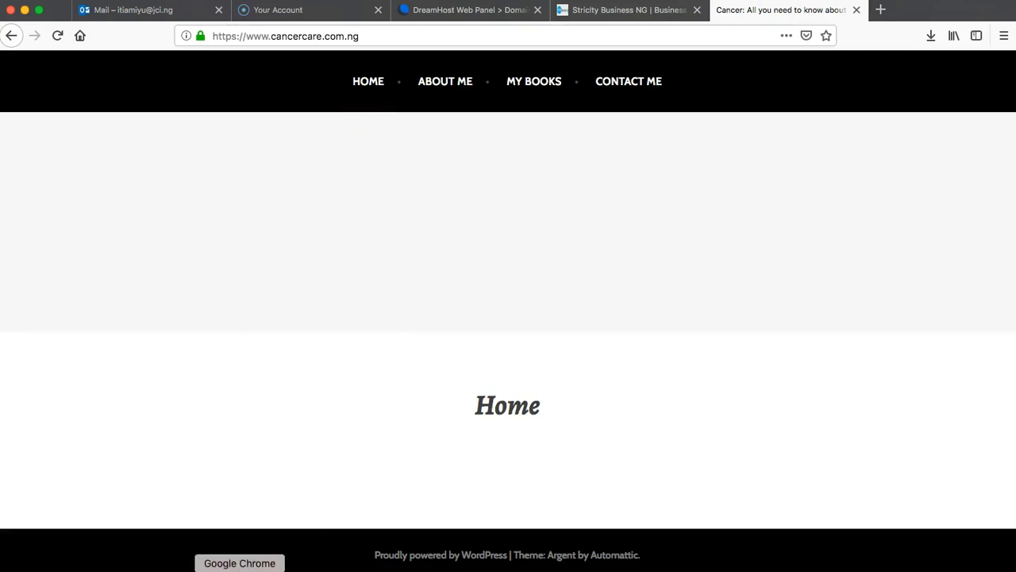
click(239, 570)
click(11, 133)
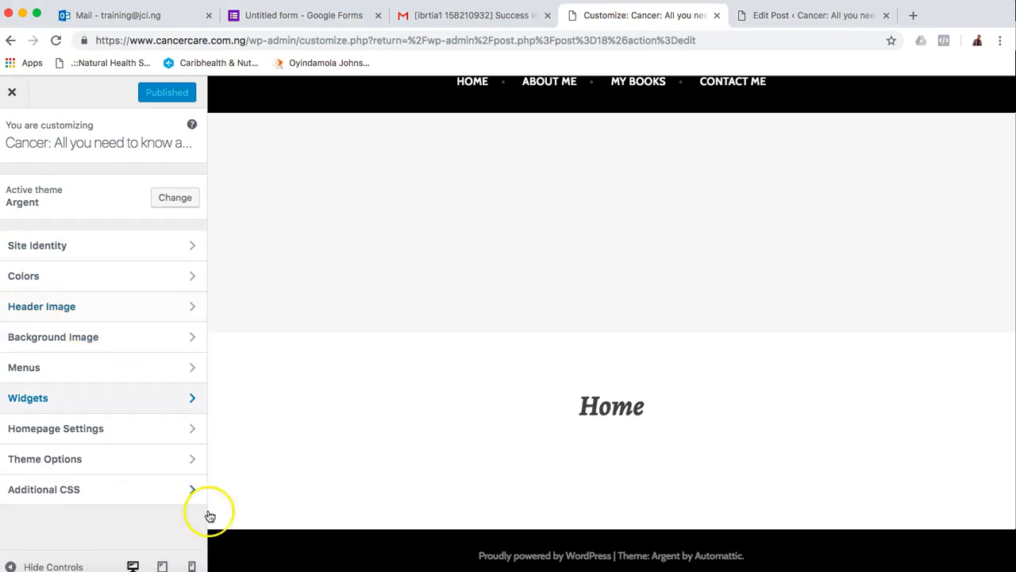
click(268, 569)
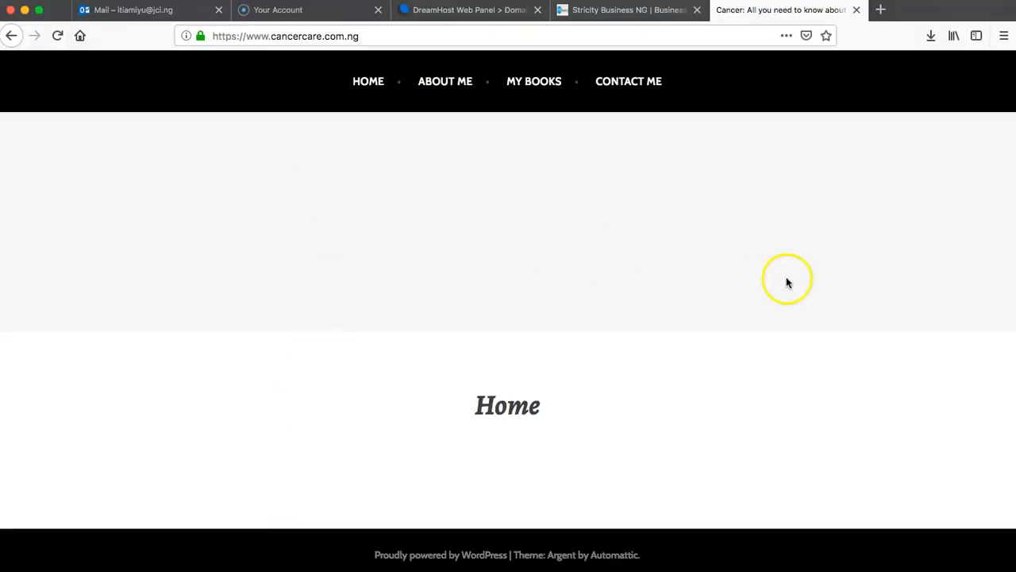
click(245, 569)
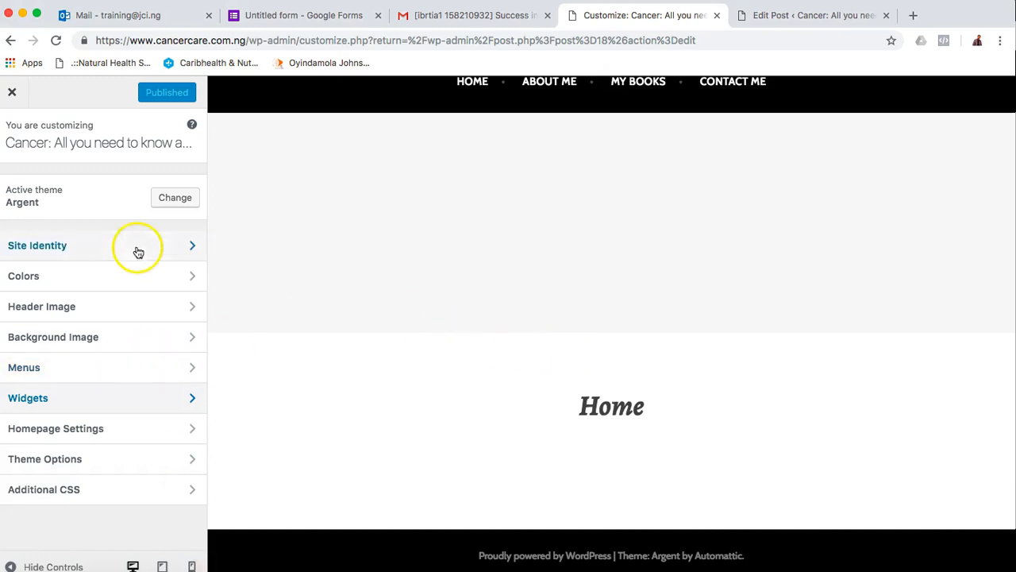
Close the customizer, compare the live site with the Strictly Business site in Firefox, and return to Chrome
click(13, 98)
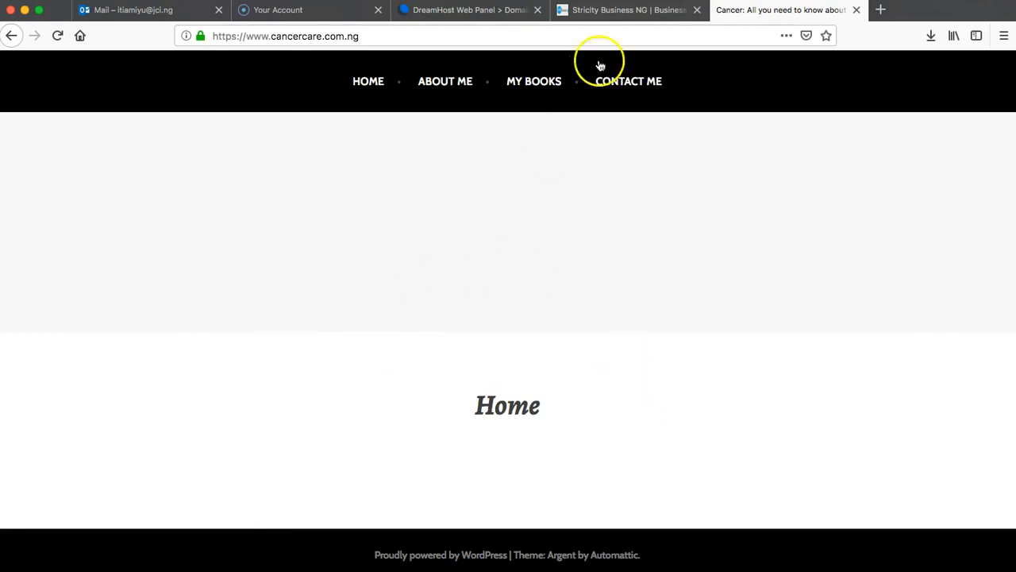
click(626, 11)
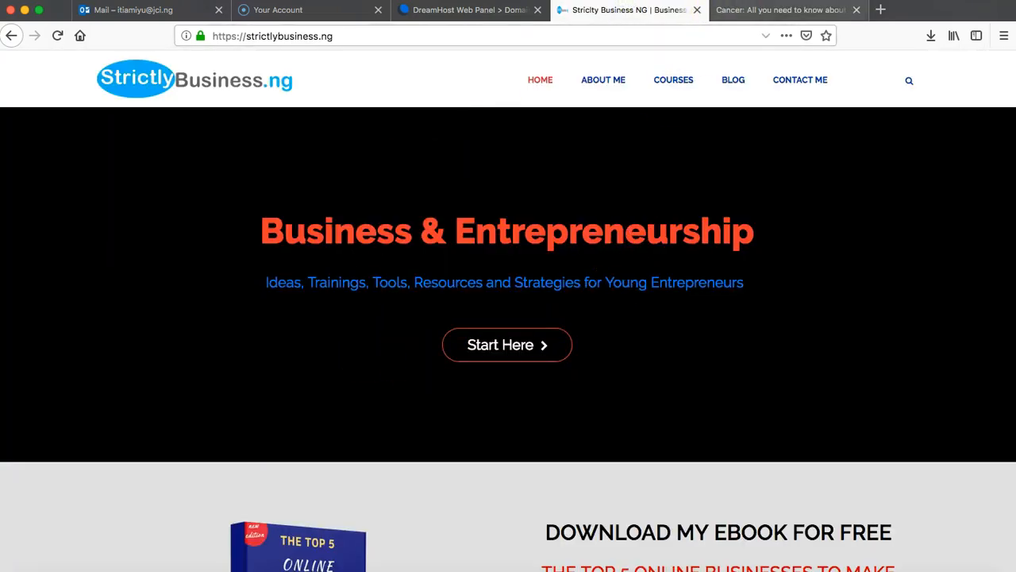
click(750, 12)
click(240, 570)
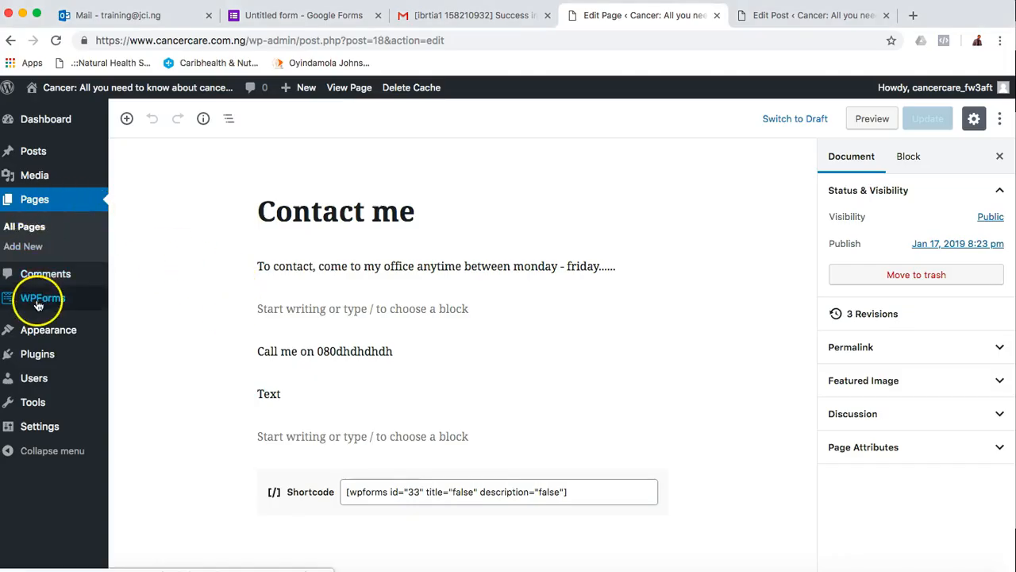
Open the page for adding a new plugin and bring up its .zip upload form
mouse_move(37, 353)
click(146, 385)
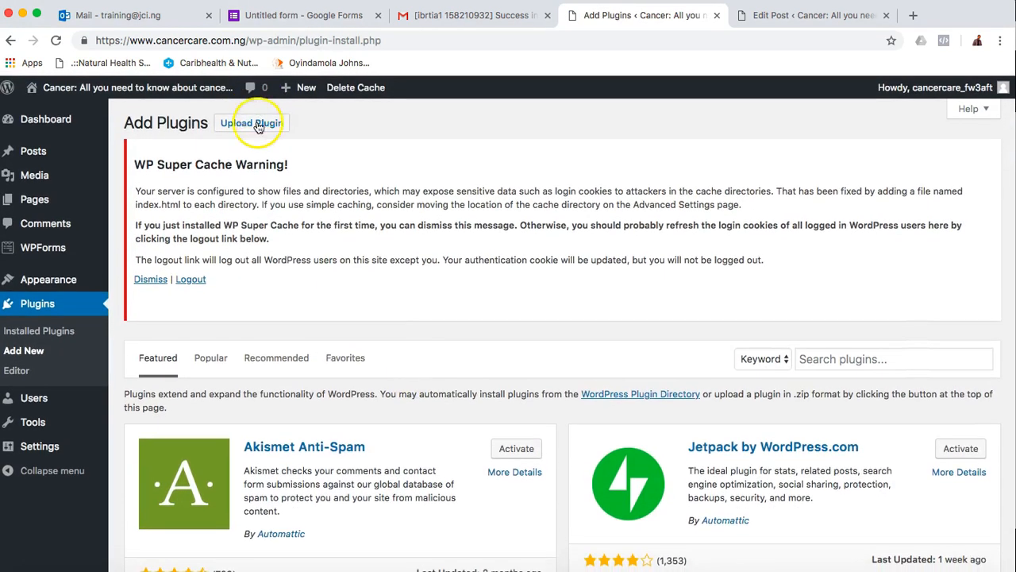
click(256, 130)
Choose InstaBuilder2.16-OGIDI.zip from the Themes and Plugins folder and start installing it as a plugin
click(457, 448)
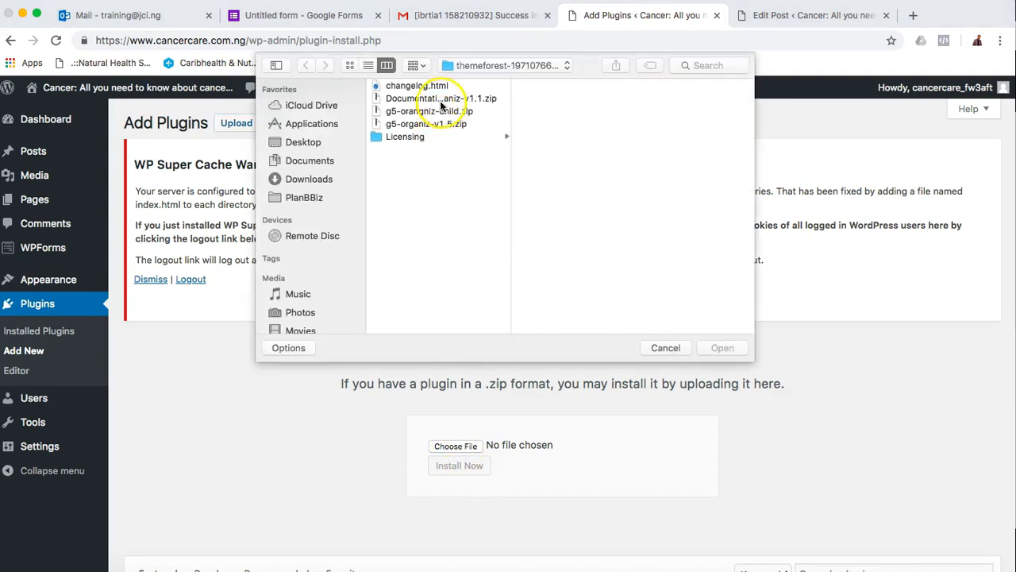
click(493, 66)
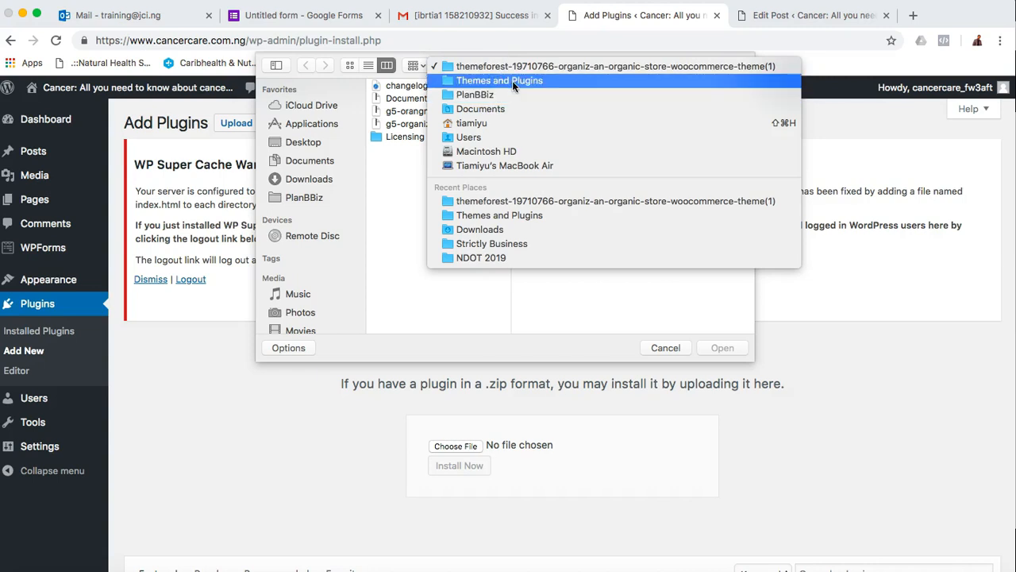
click(500, 80)
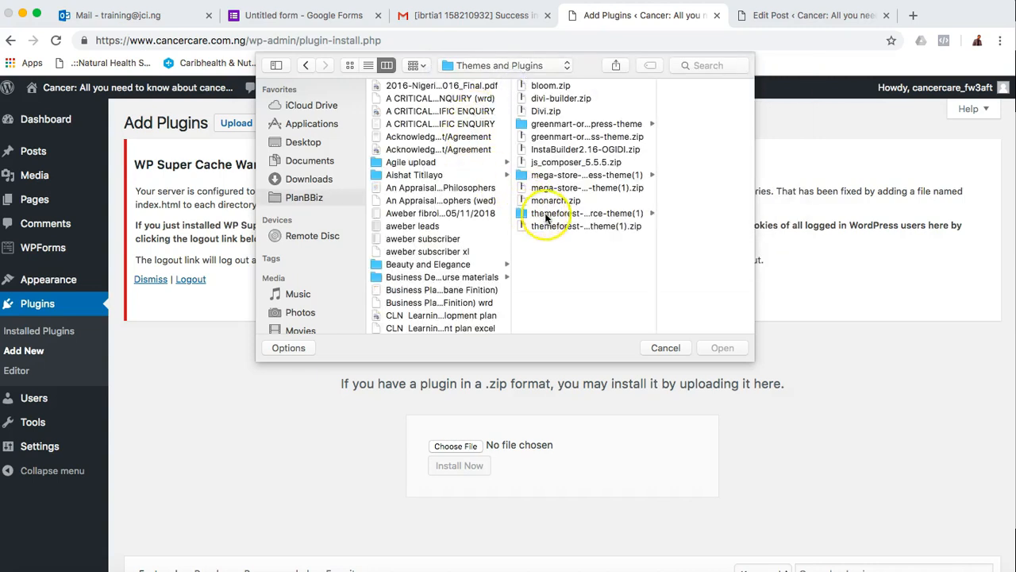
click(568, 150)
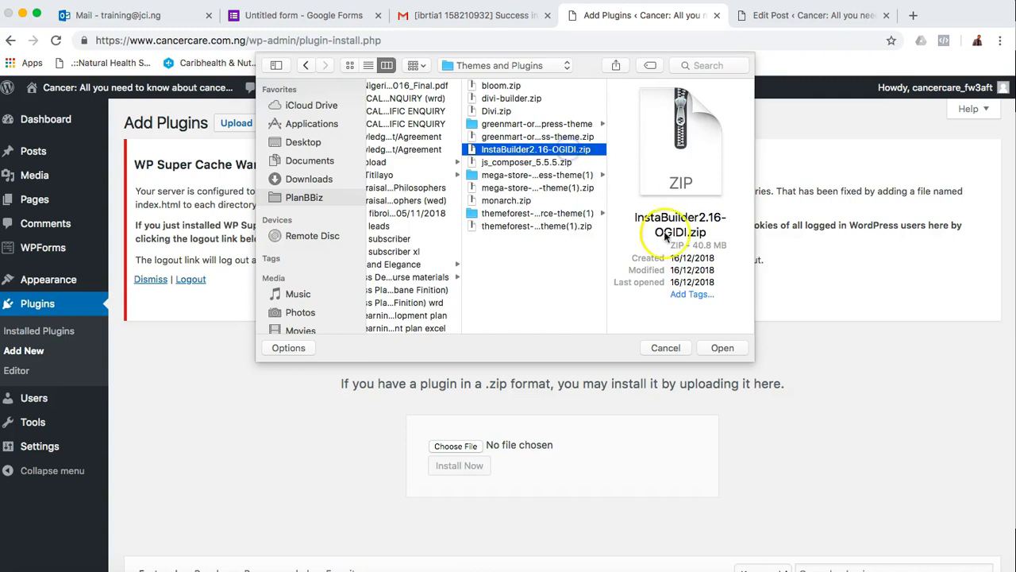
click(724, 349)
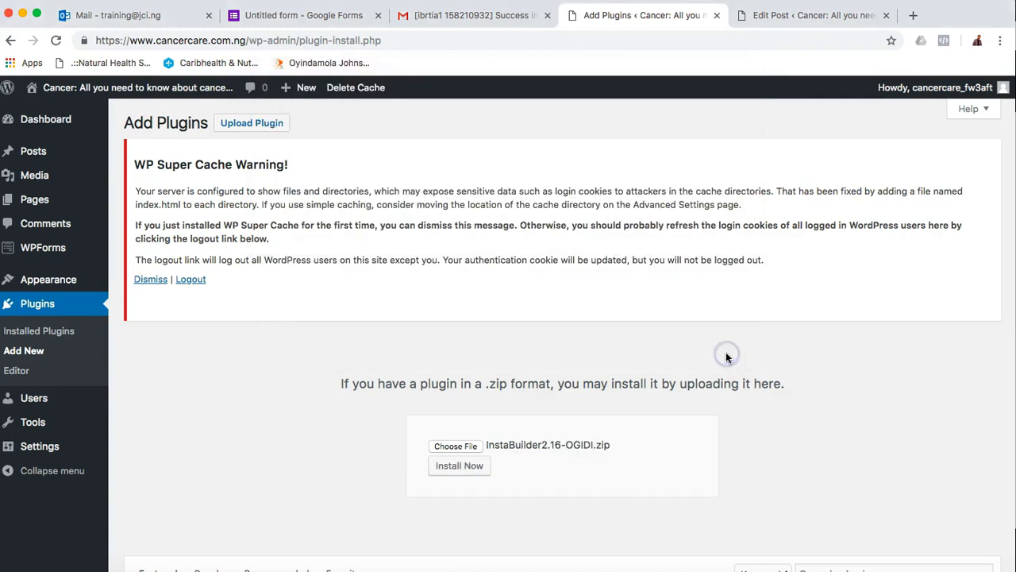
click(466, 469)
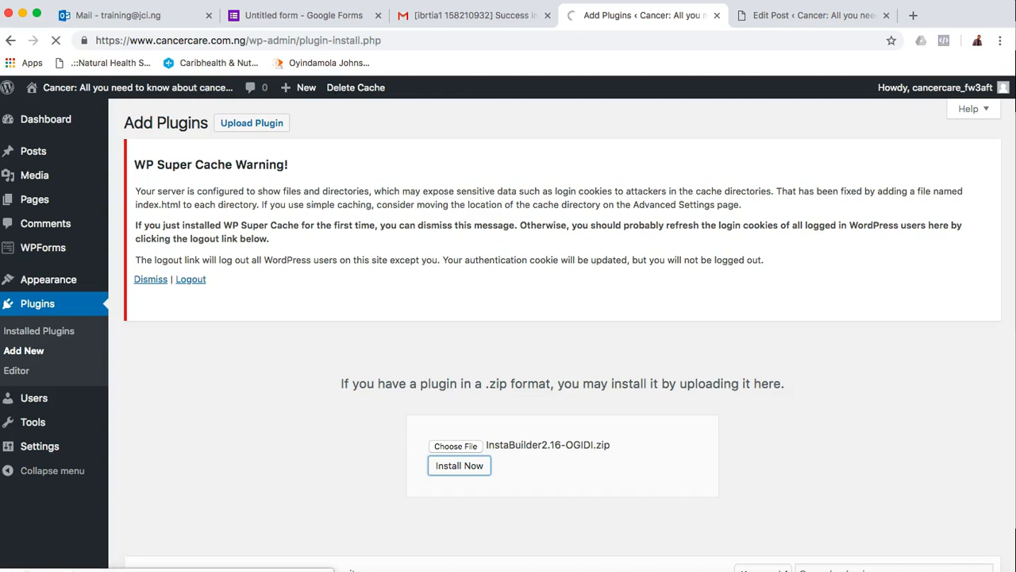
scroll(163, 535, down, 2)
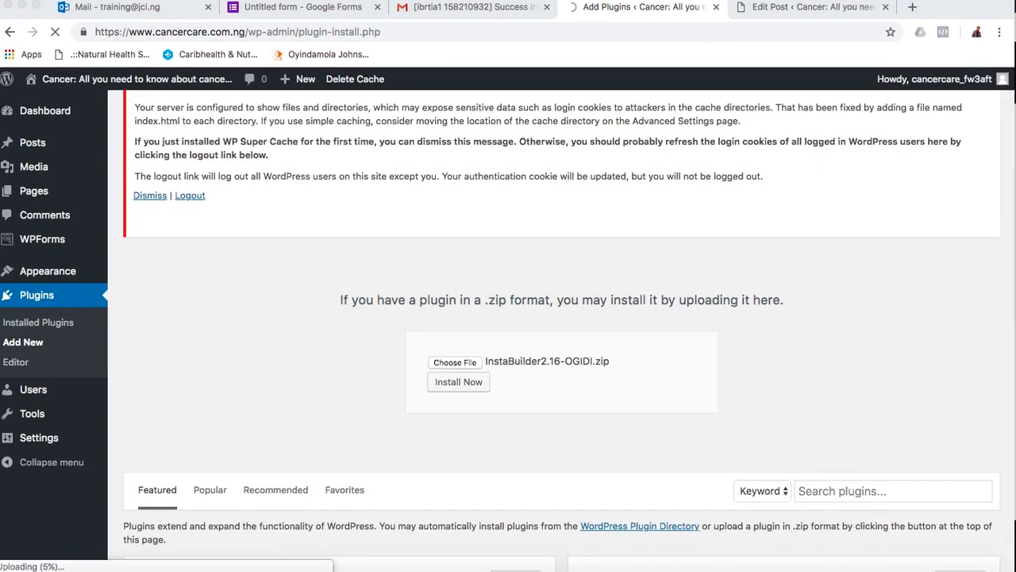
click(344, 385)
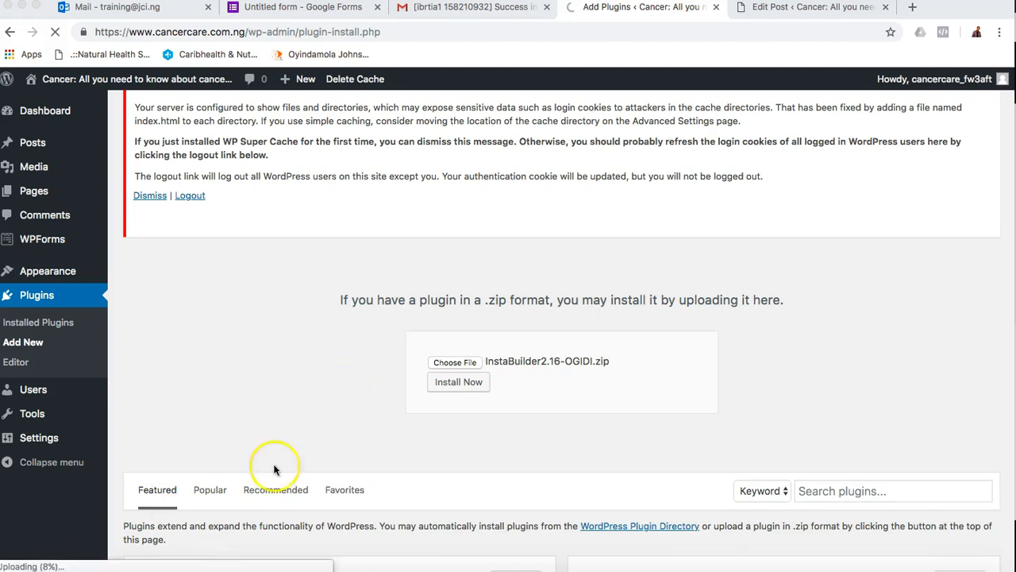
scroll(227, 294, down, 2)
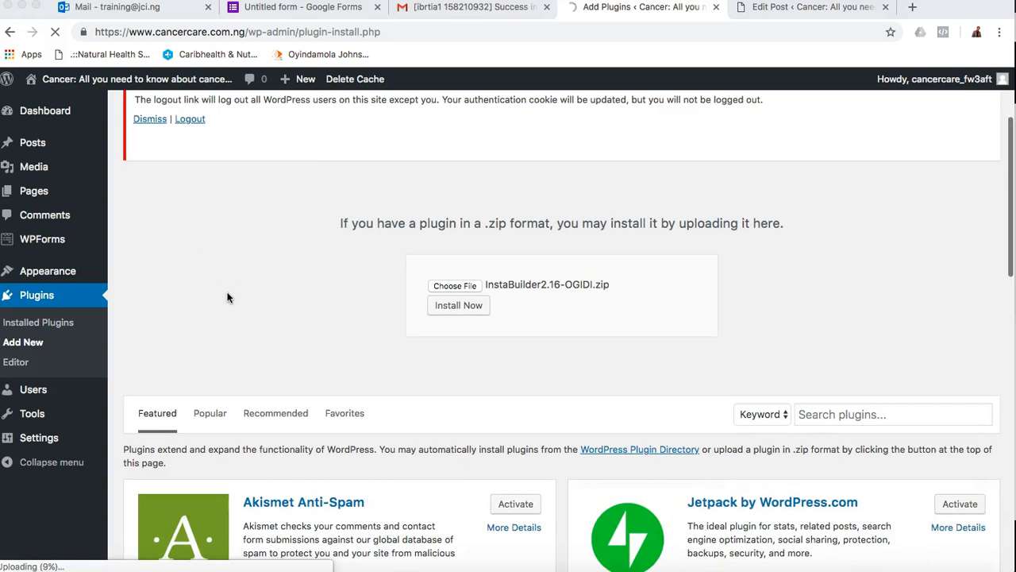
scroll(227, 296, up, 1)
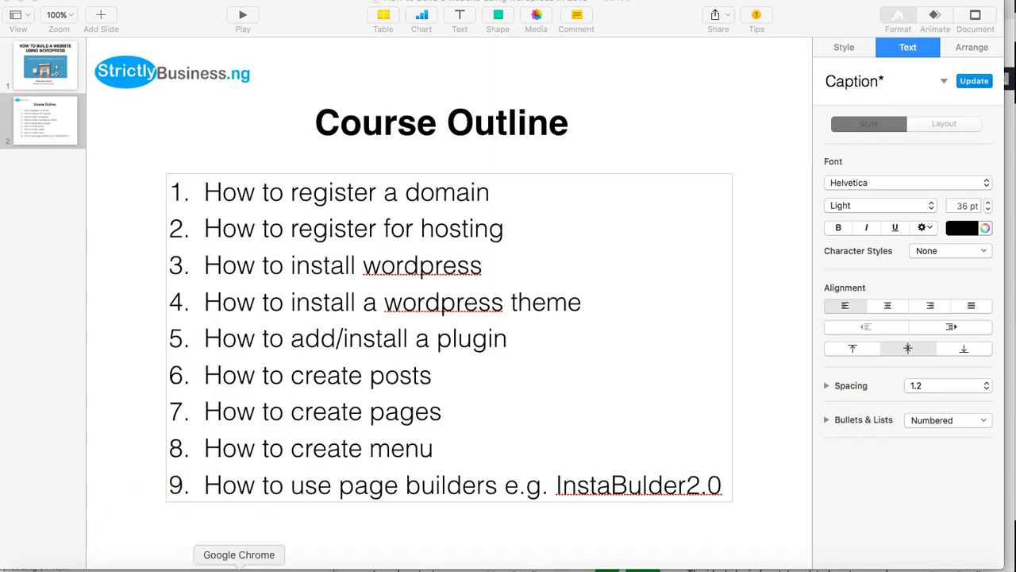
click(239, 565)
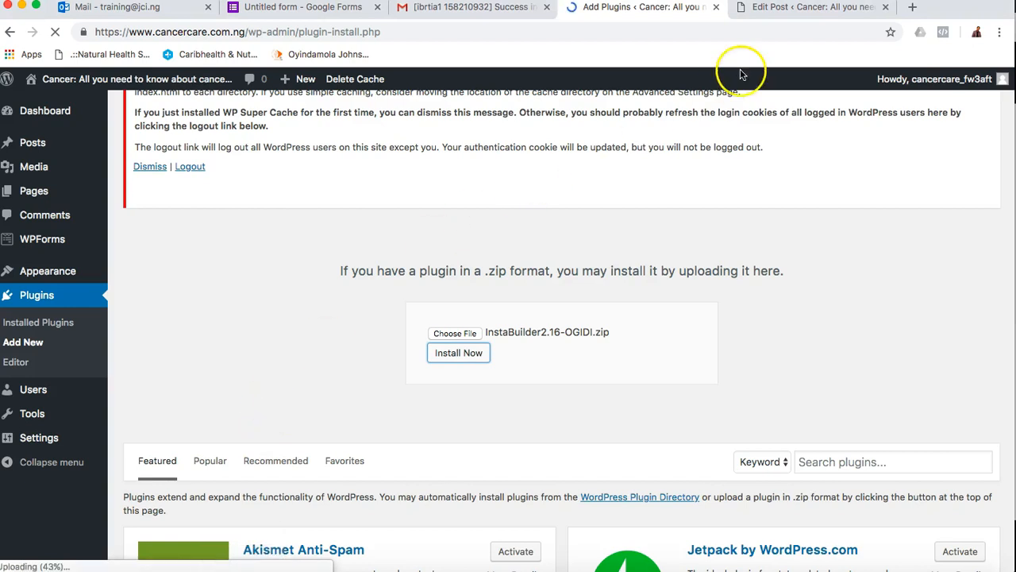
Open the General Settings in the Edit Post browser tab, check the plugin upload's progress, and return to the settings
click(803, 11)
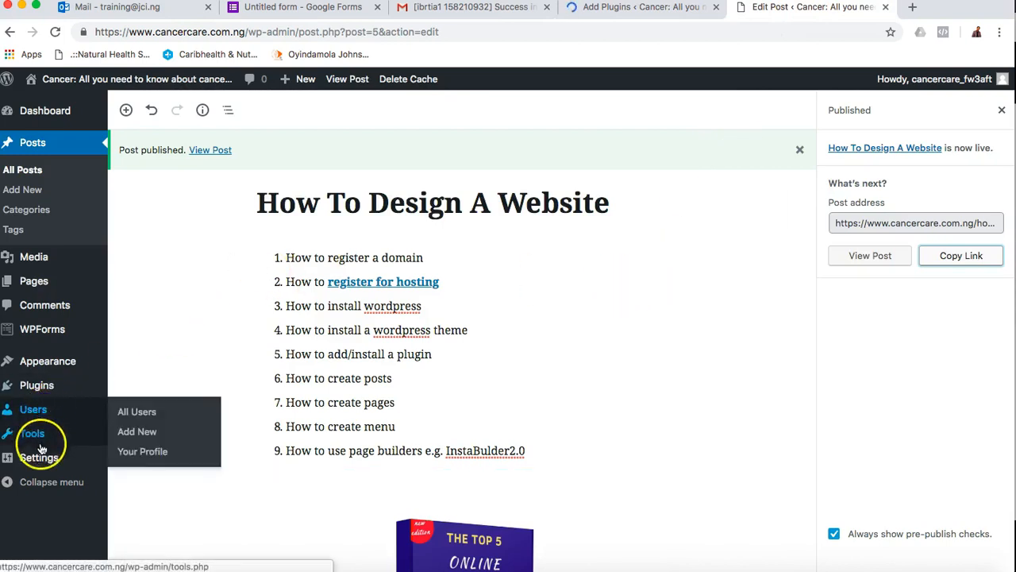
mouse_move(40, 461)
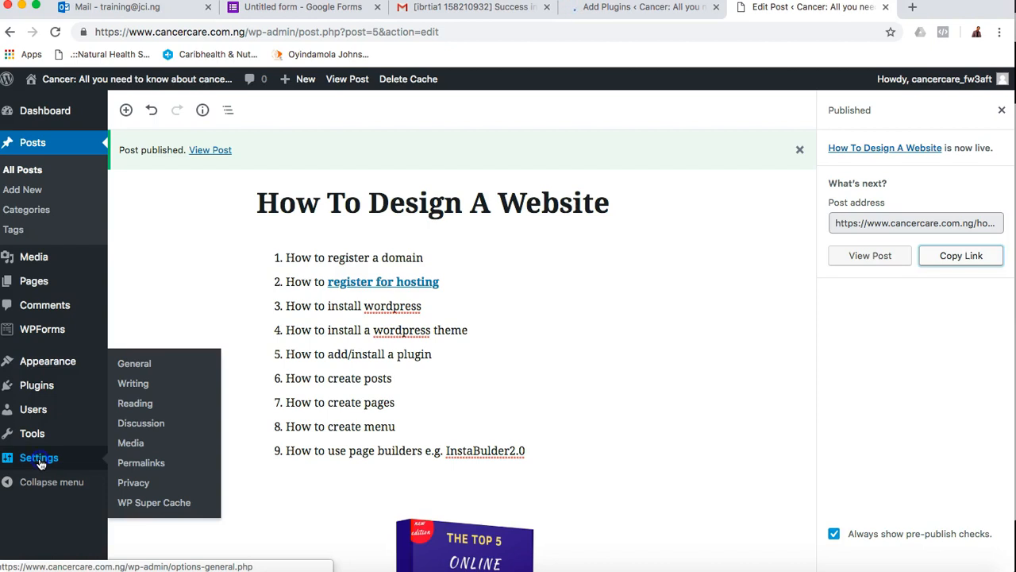
click(134, 363)
click(134, 363)
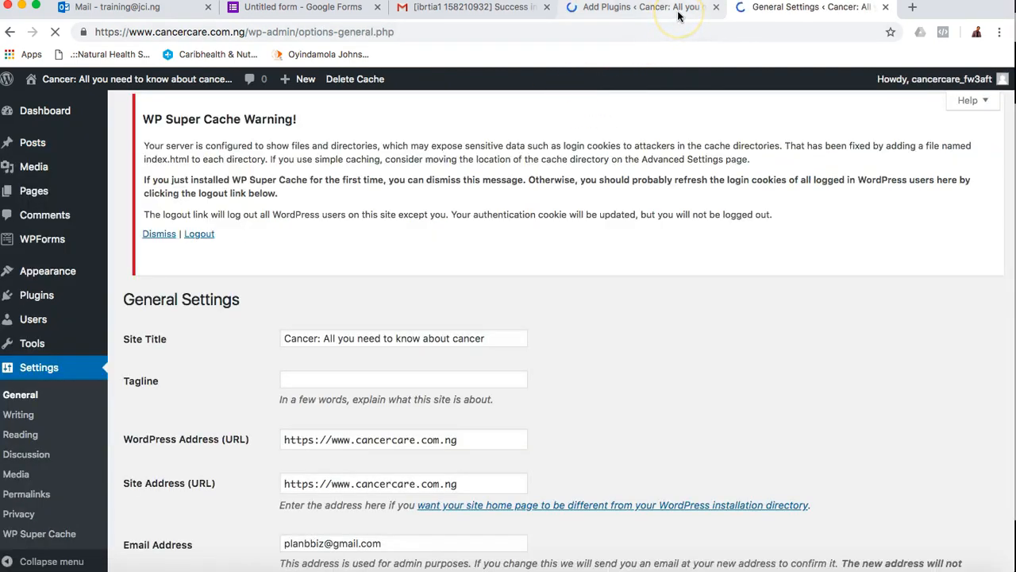
click(677, 15)
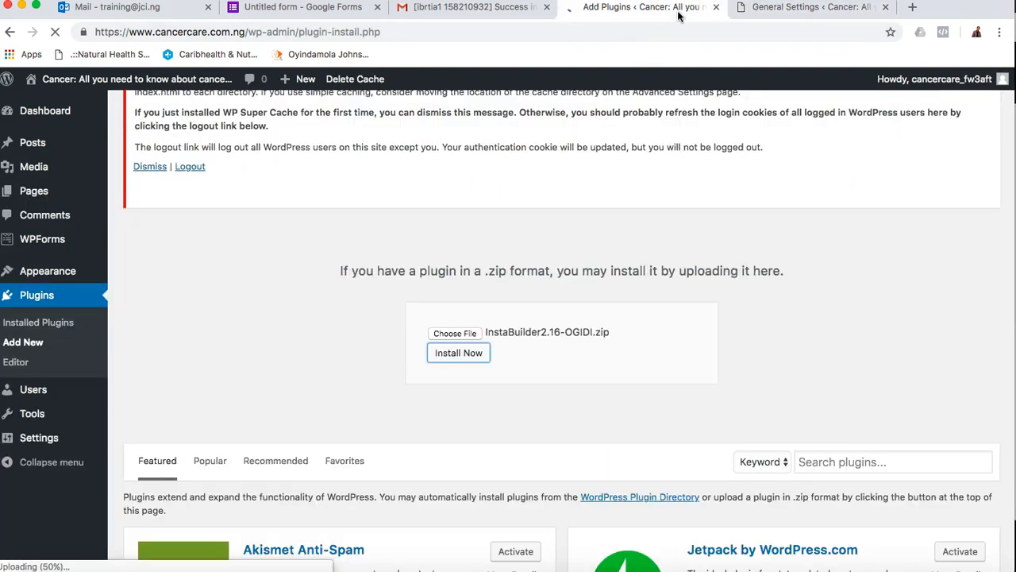
click(810, 12)
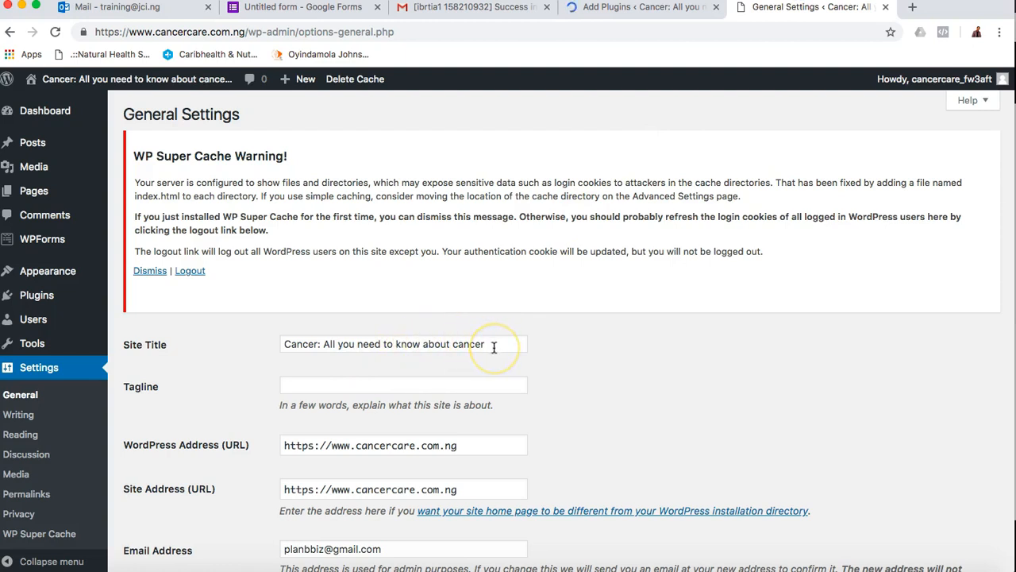
Replace the site title's text after "Cancer:" so that it reads "Cancer: Causes, Types & Solution"
click(492, 344)
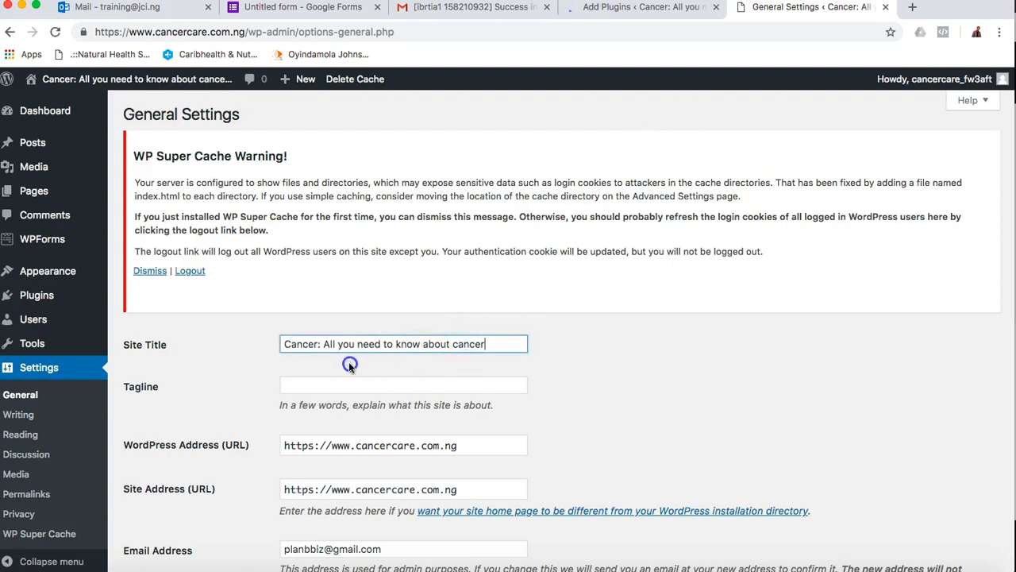
shift+click(324, 345)
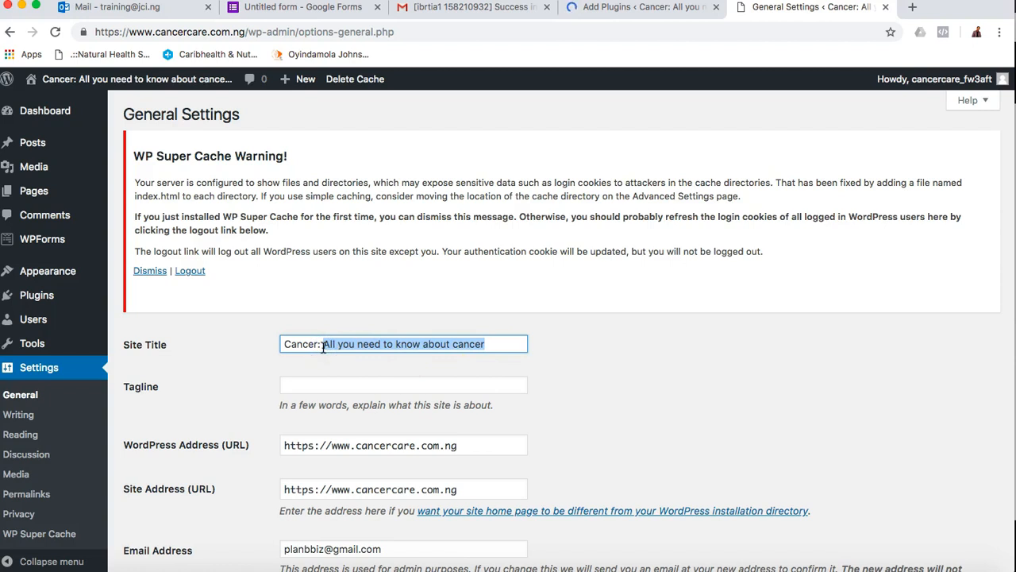
text(C)
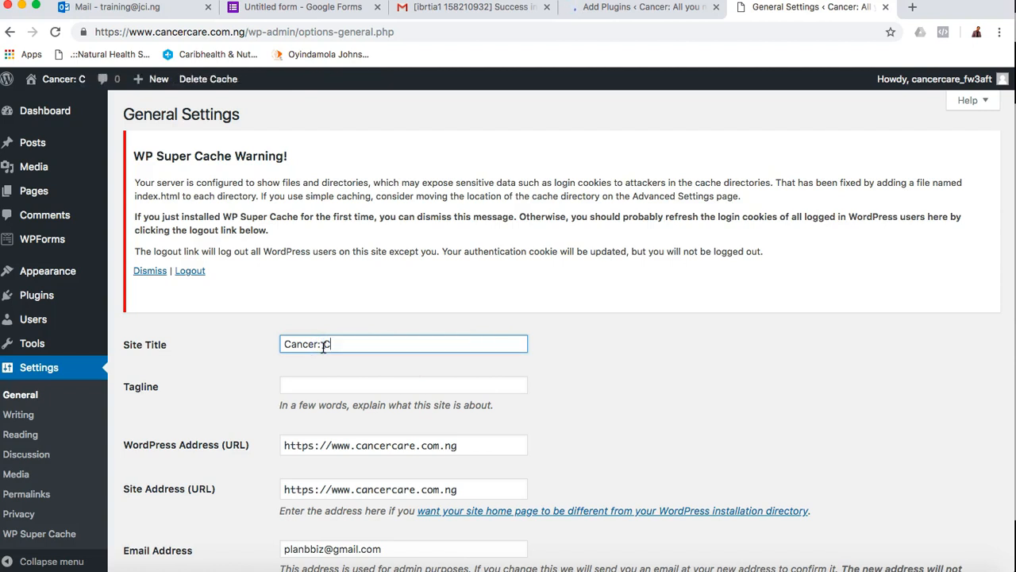
text(auses, typ)
key(BackSpace)
key(BackSpace)
key(BackSpace)
text(Types)
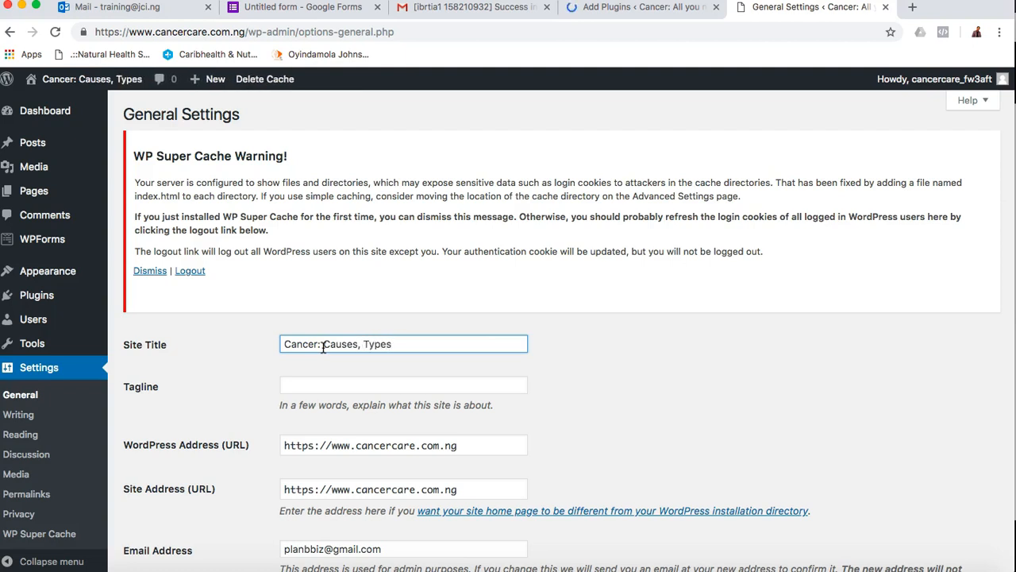
text( & So)
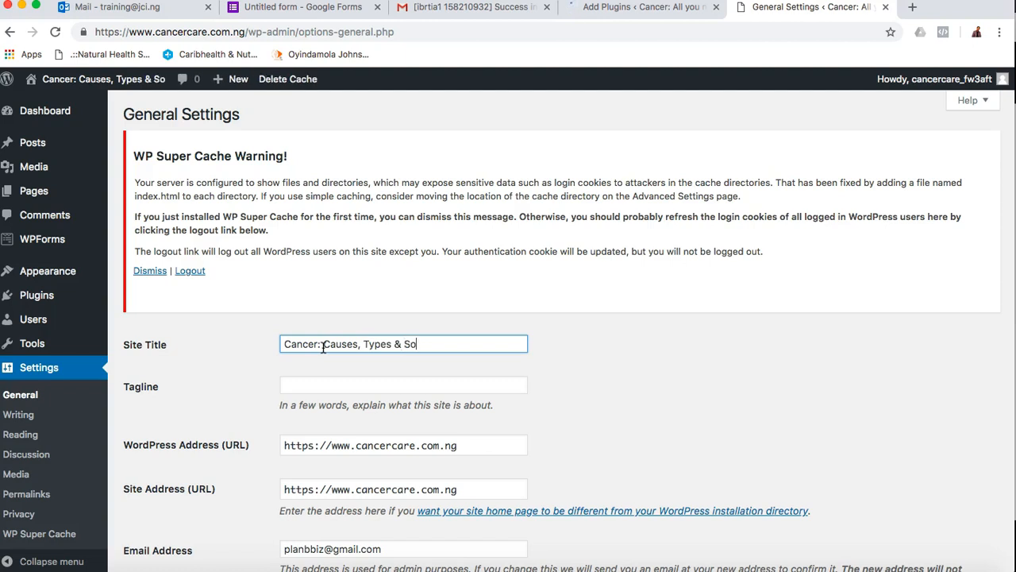
text(lution)
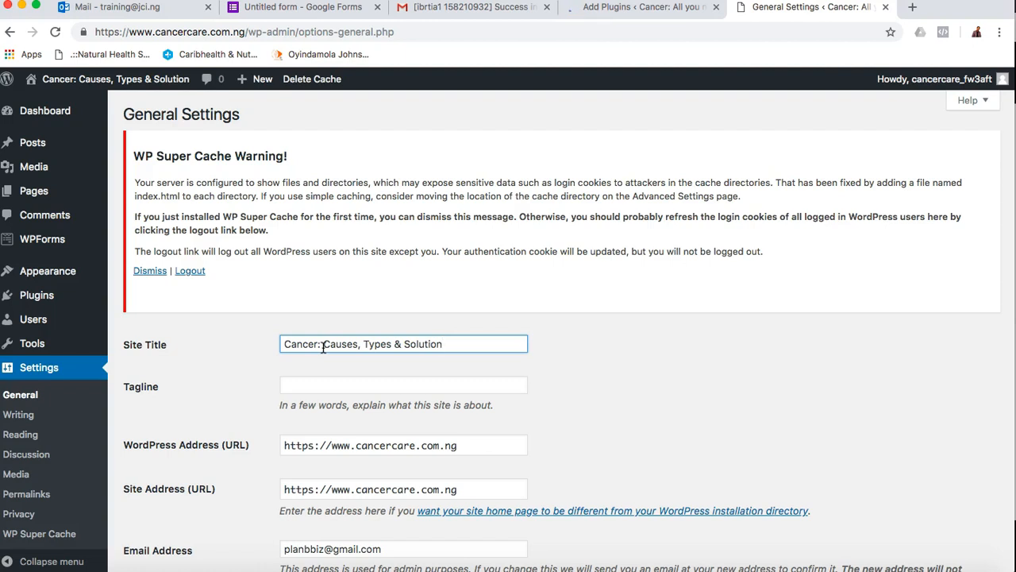
Insert Diet and Herbs before "& Solution" in the site title, making it "Cancer: Causes, Types, Diet, Herbs & Solution"
key(Left)
key(Left)
key(Left)
key(Left)
key(Left)
key(Left)
key(Left)
key(Left)
text(, Diest)
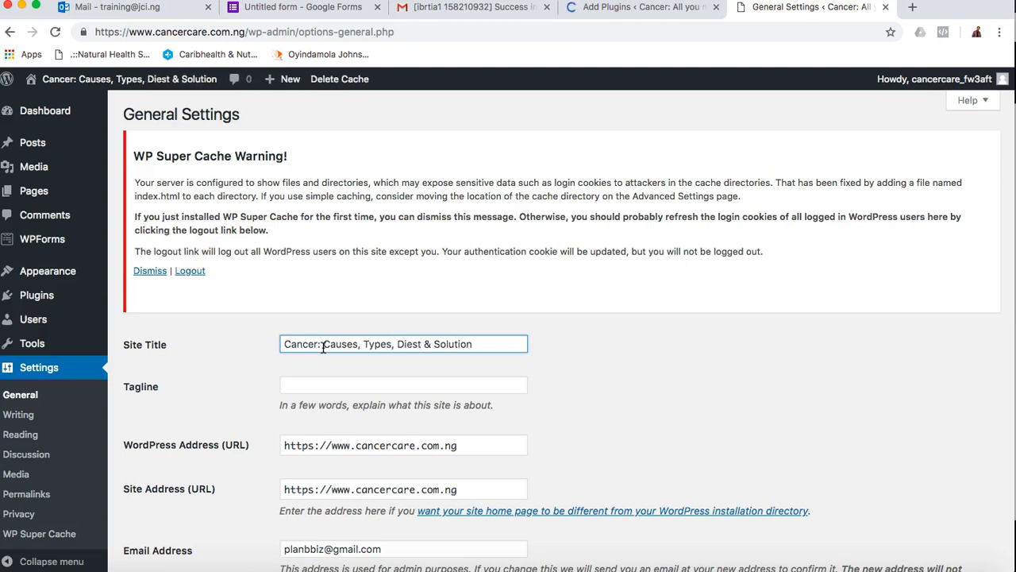
text(, herbs)
key(Left)
key(Left)
key(Left)
key(Left)
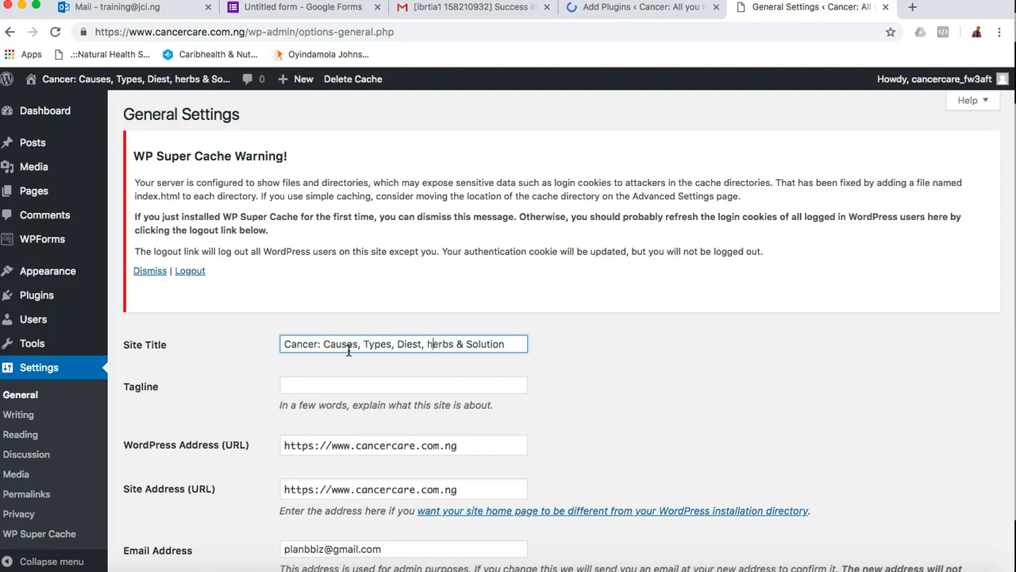
key(BackSpace)
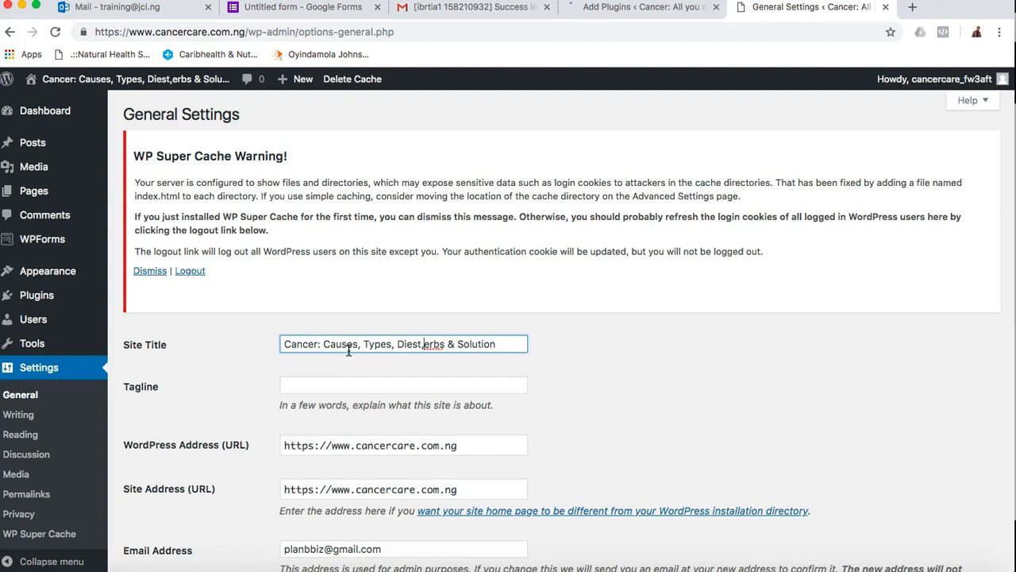
text(H)
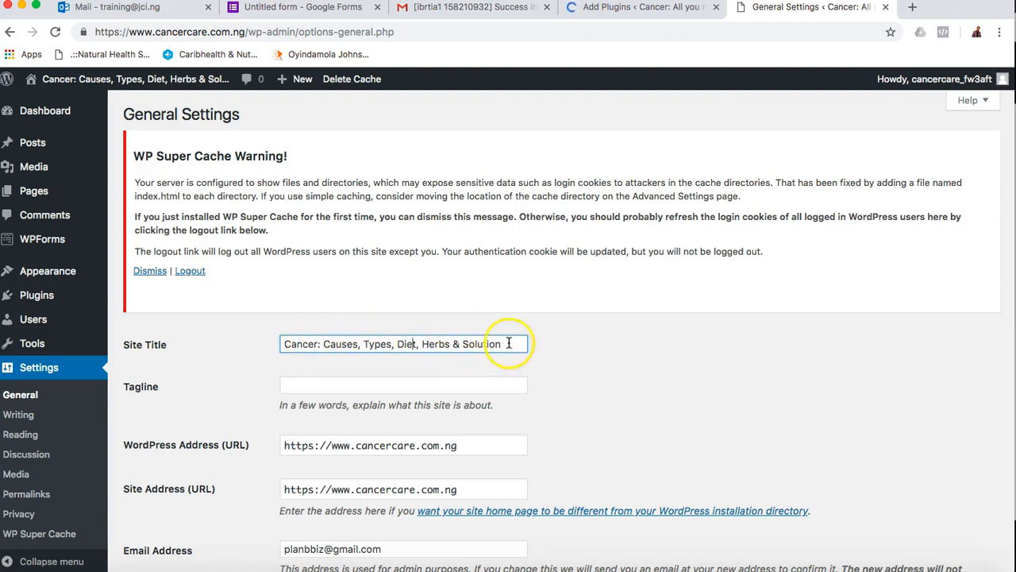
Insert Recipes after Herbs in the site title, making it "Cancer: Causes, Types, Diet, Herbs, Recipes & Solution"
click(450, 344)
text(, Recipes)
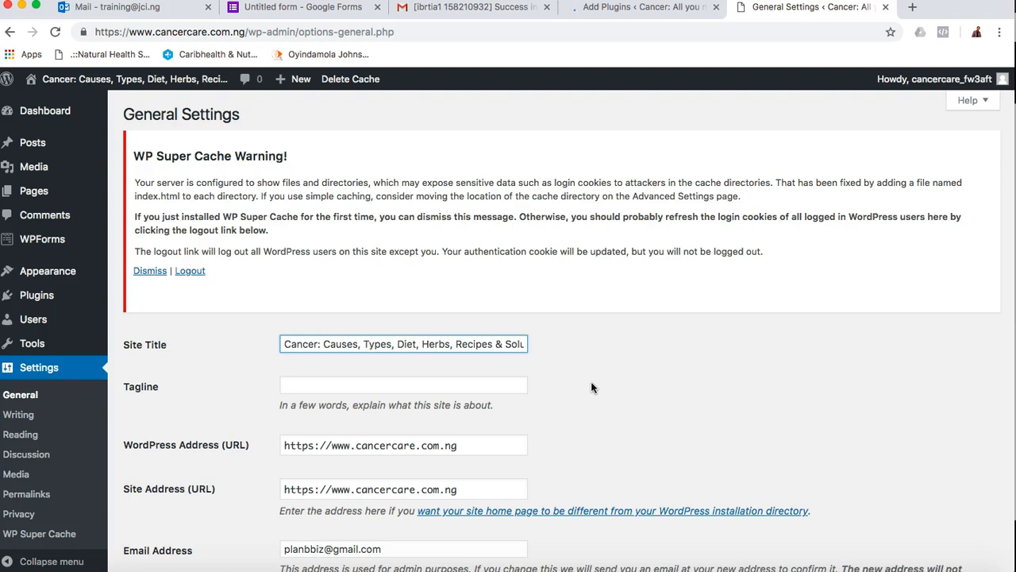
Set the site's timezone to UTC+1 in the General Settings
scroll(592, 381, down, 2)
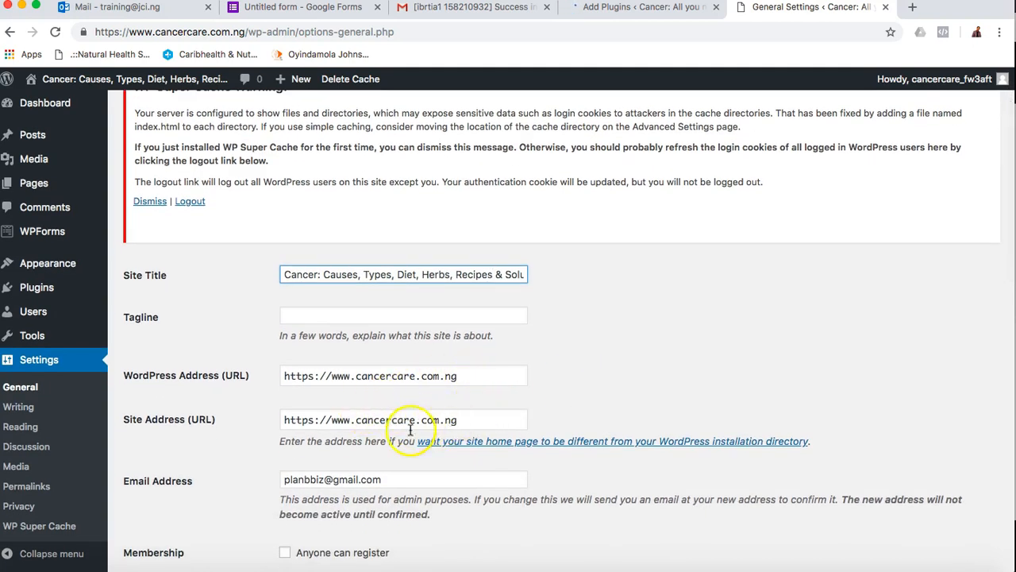
scroll(482, 422, down, 2)
scroll(482, 422, down, 2)
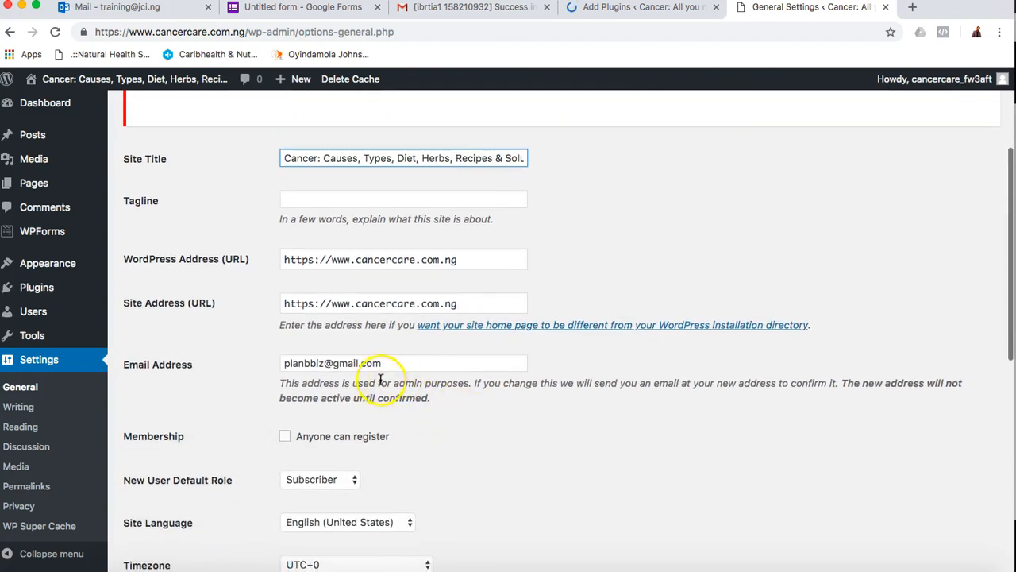
scroll(400, 363, down, 2)
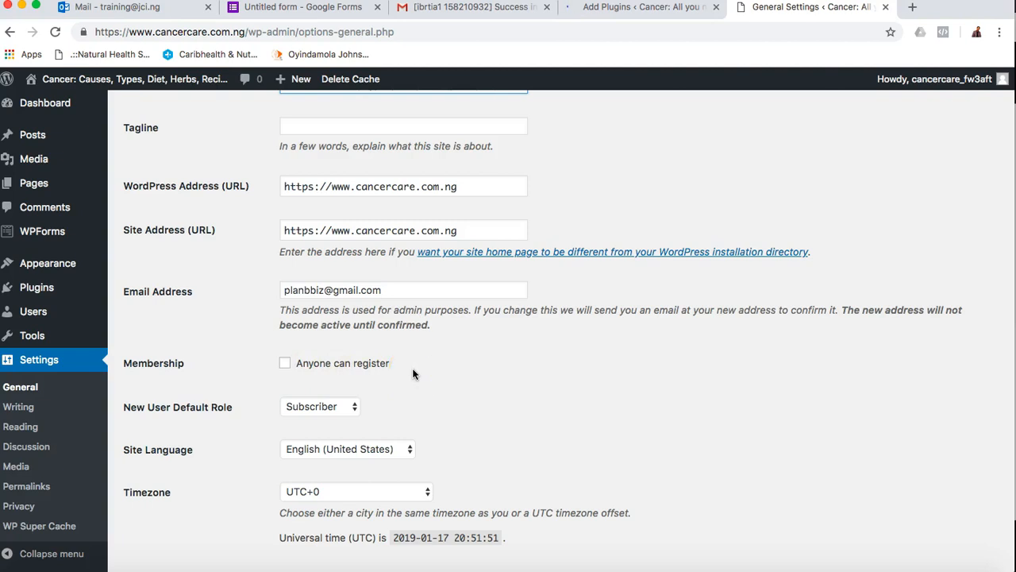
scroll(412, 373, down, 2)
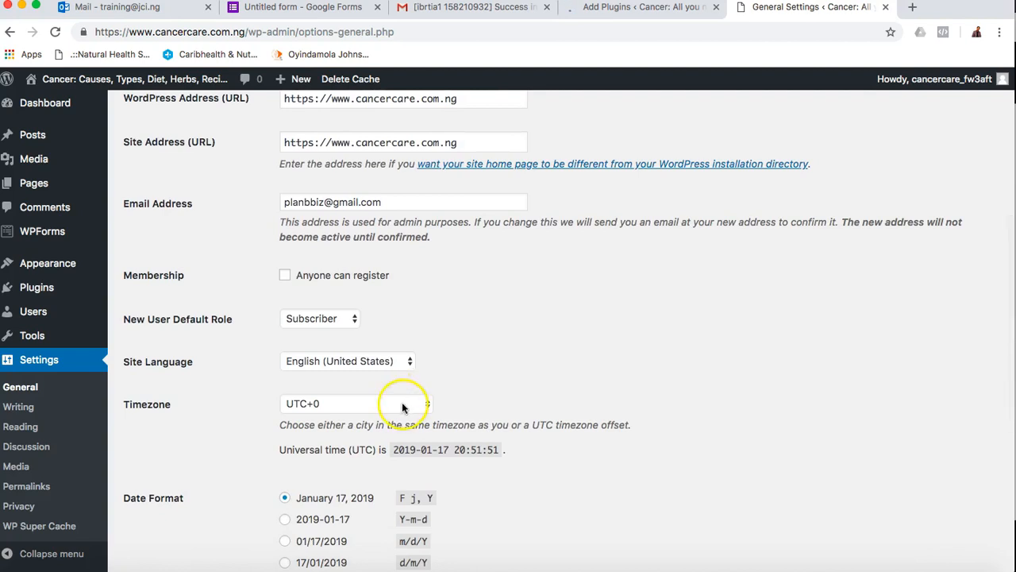
click(402, 404)
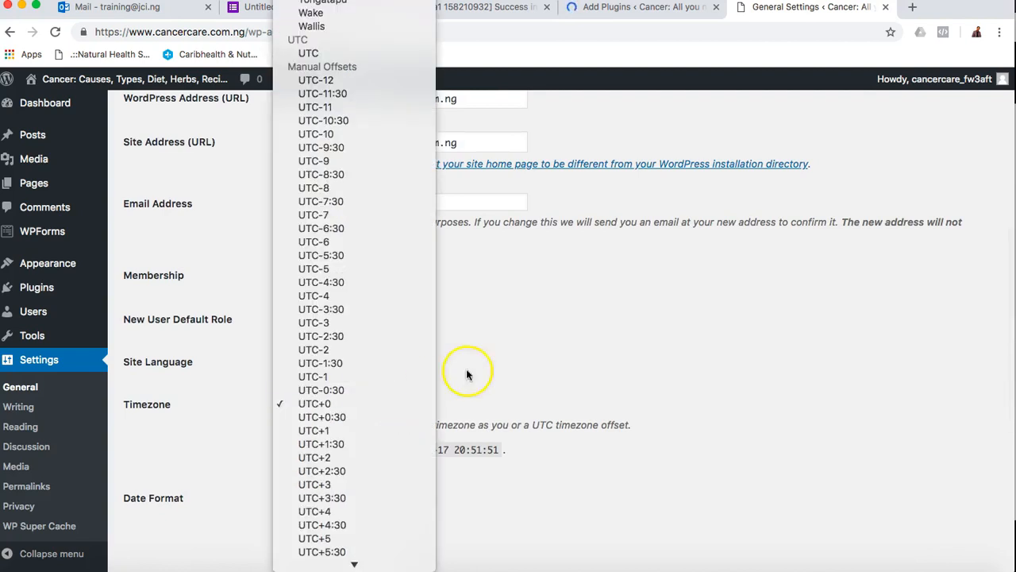
click(538, 357)
scroll(539, 359, down, 2)
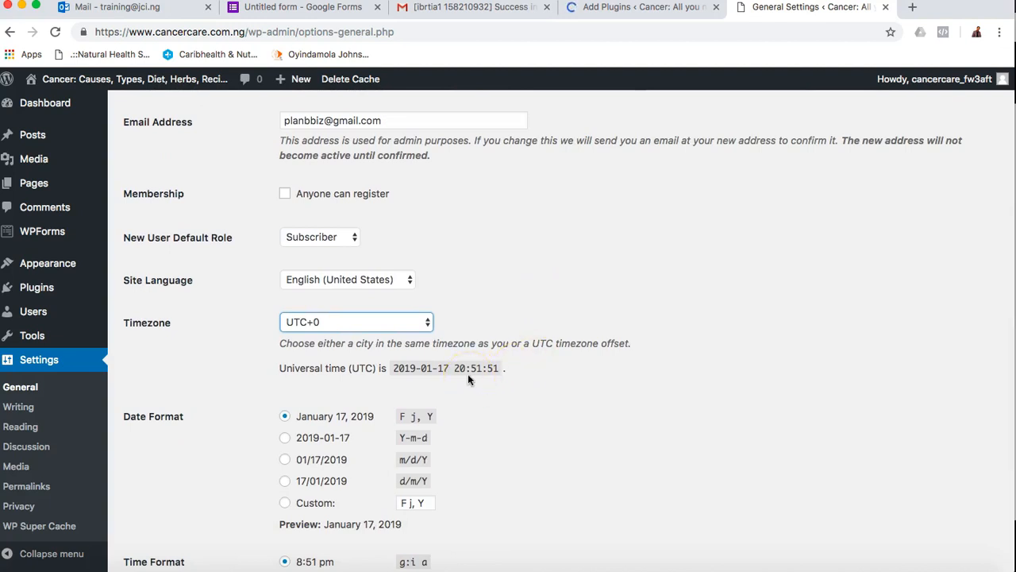
click(411, 322)
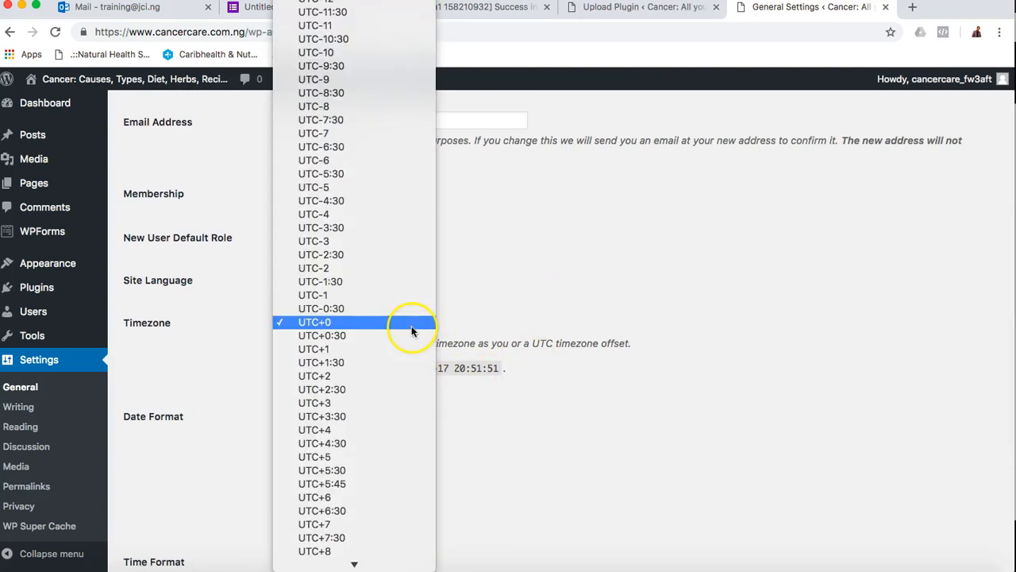
click(387, 348)
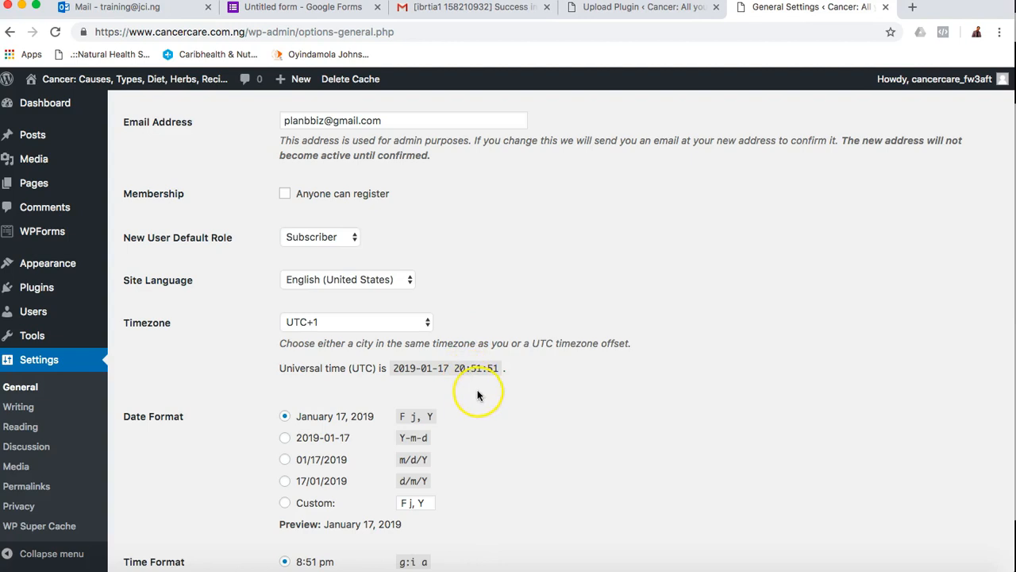
Set the week to start on Sunday and save the General Settings
scroll(472, 393, down, 1)
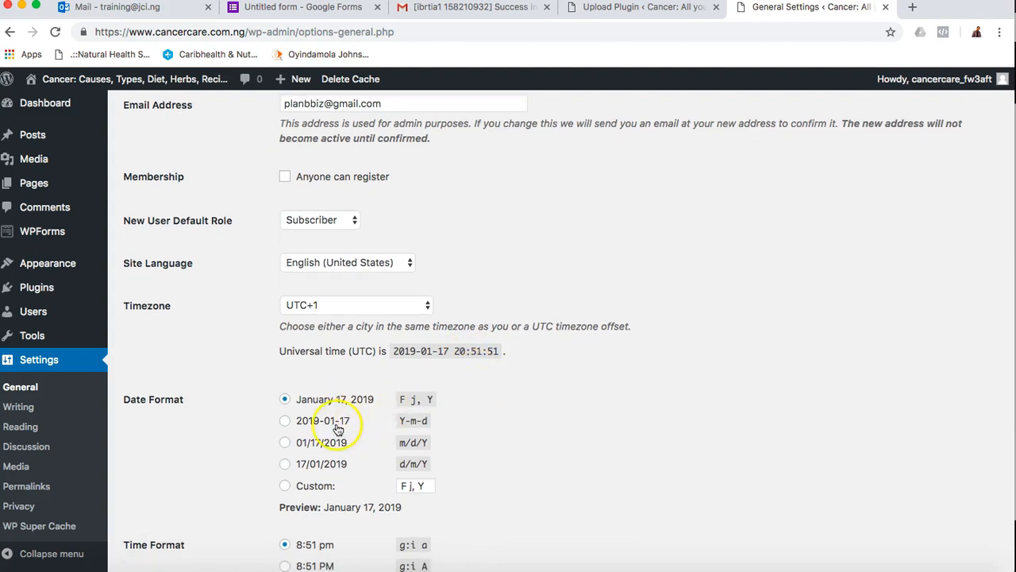
scroll(465, 411, down, 2)
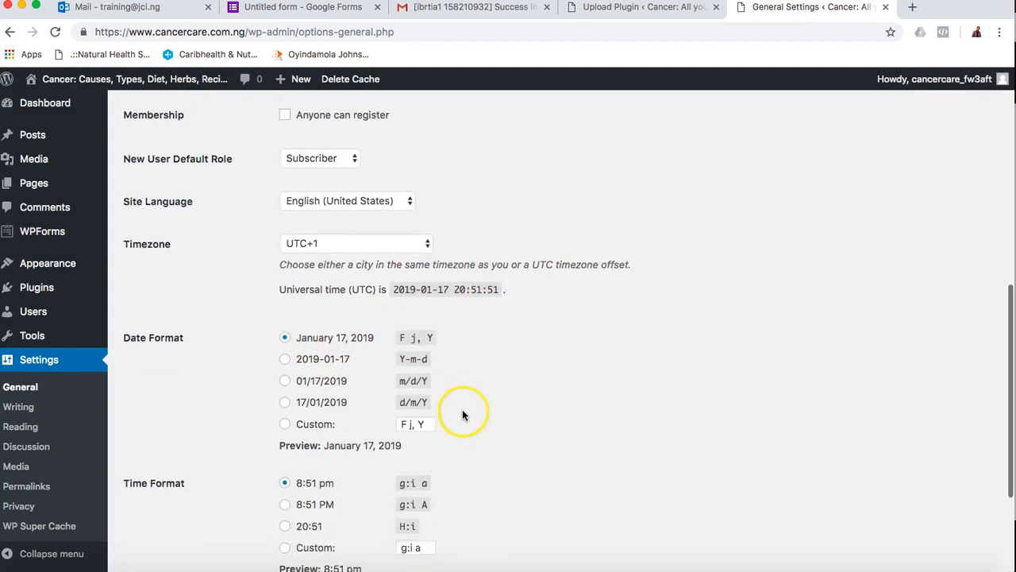
scroll(363, 447, down, 3)
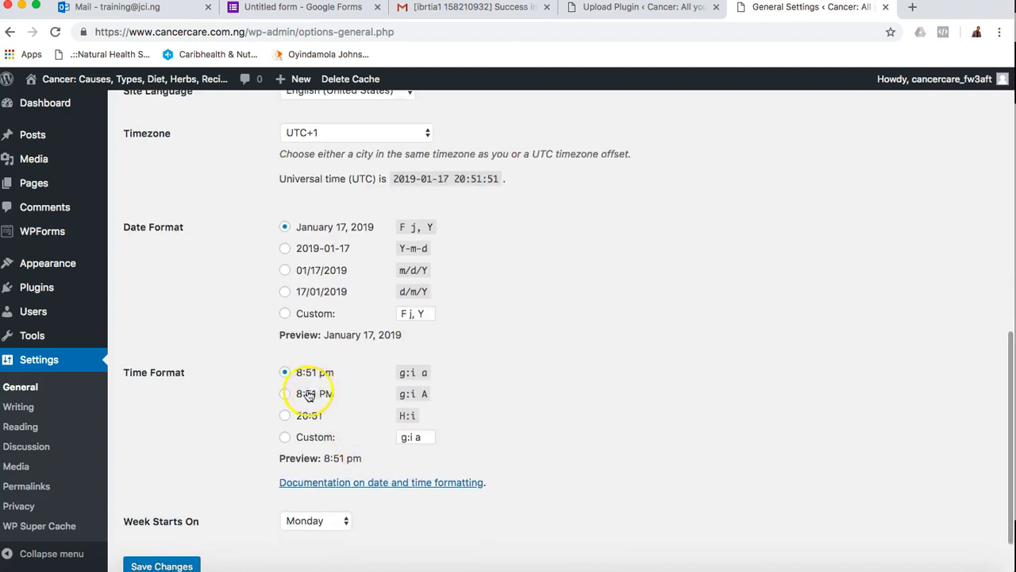
scroll(554, 404, down, 1)
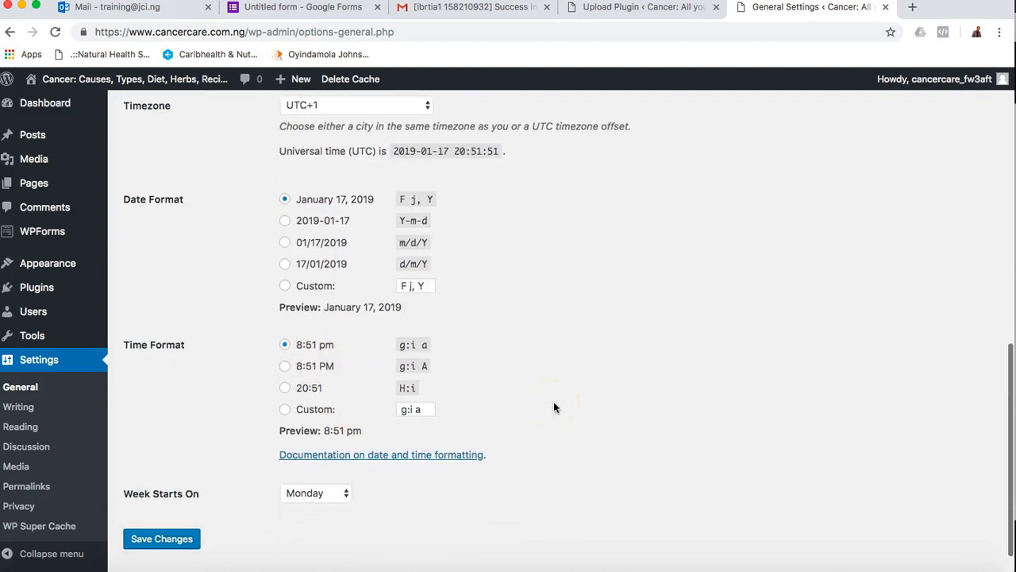
click(337, 494)
click(324, 476)
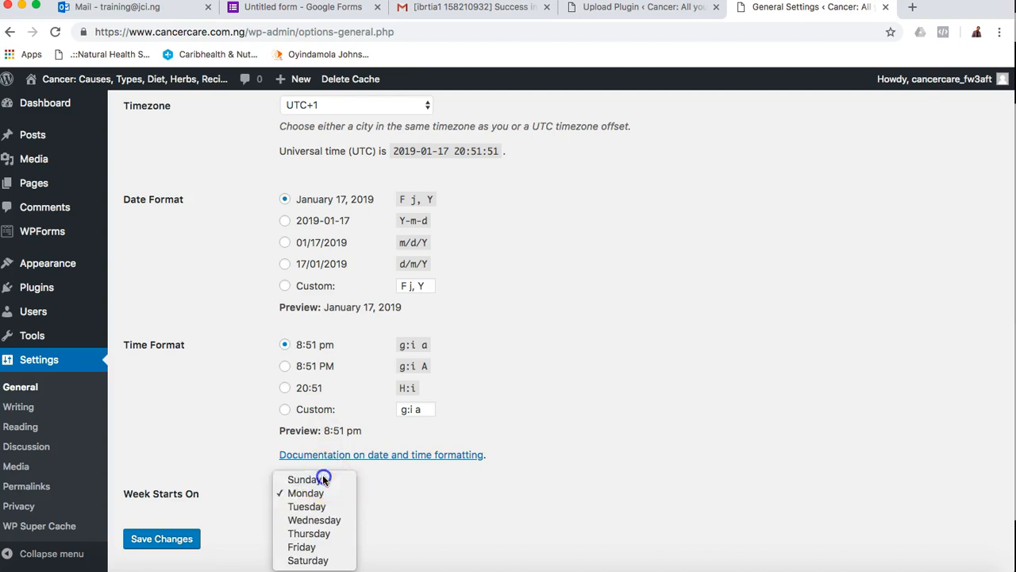
click(177, 544)
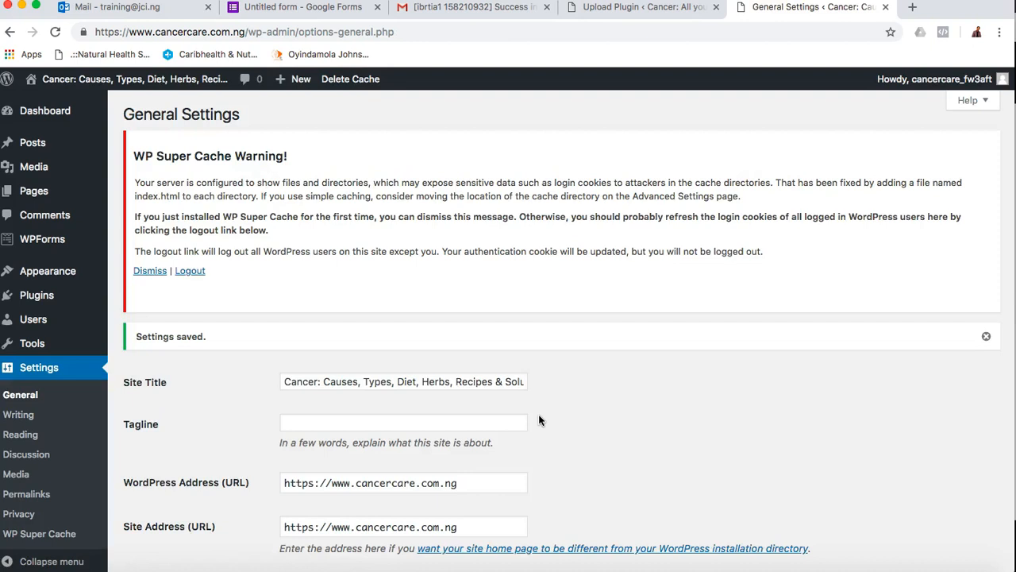
Open the Writing Settings and choose Poltics as the default post category
scroll(538, 419, down, 2)
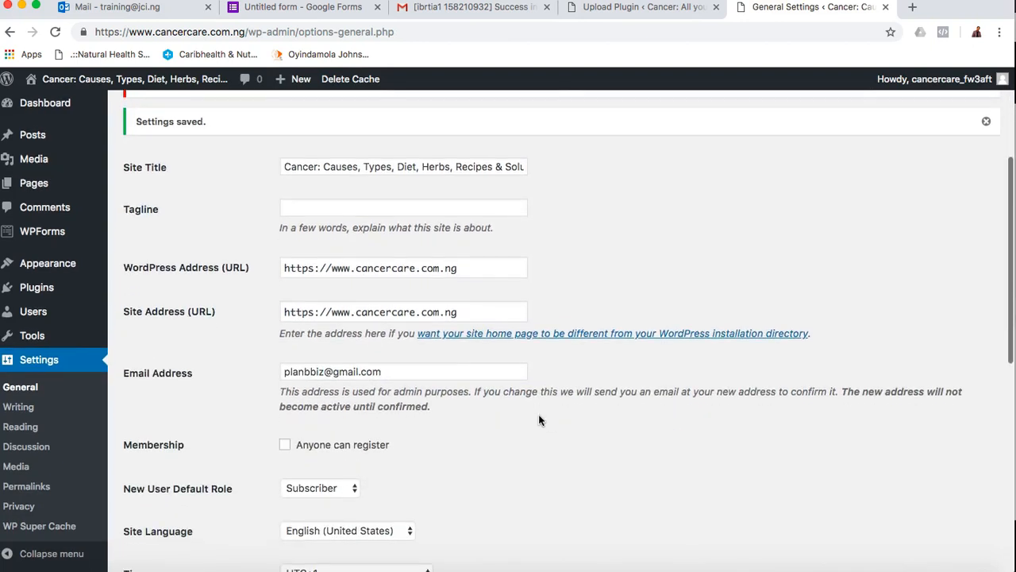
click(24, 406)
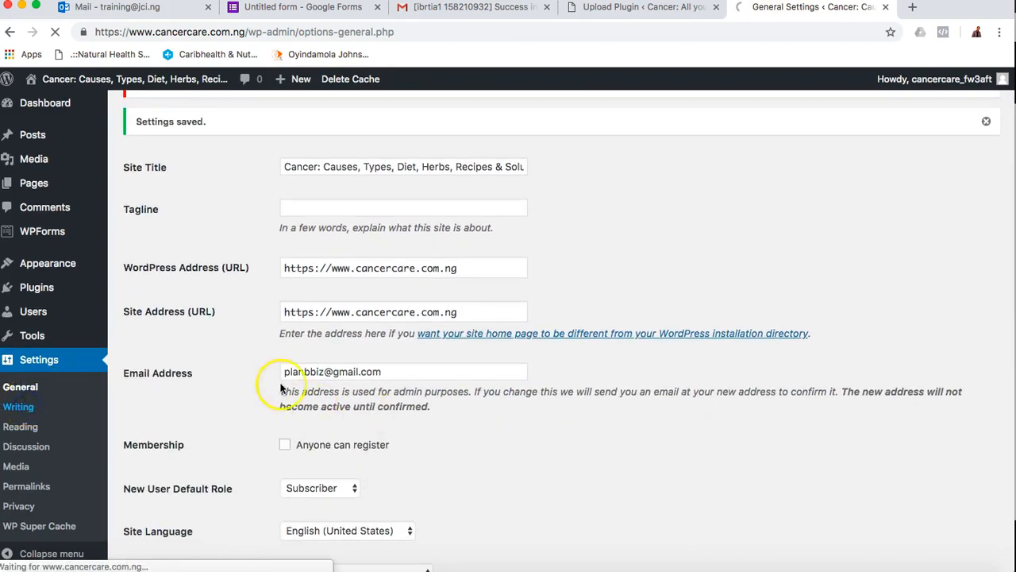
scroll(576, 397, down, 1)
scroll(578, 399, down, 1)
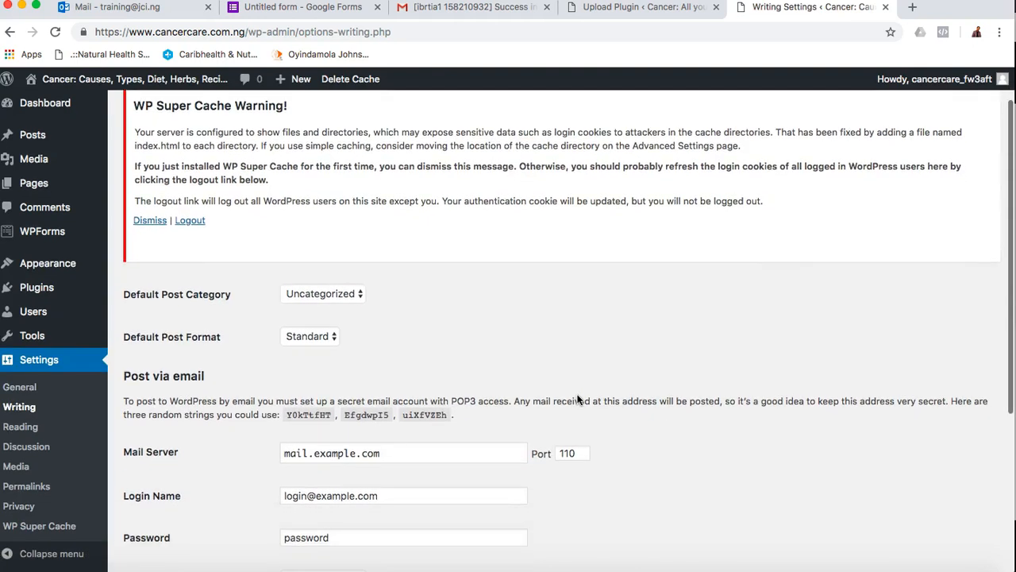
click(349, 299)
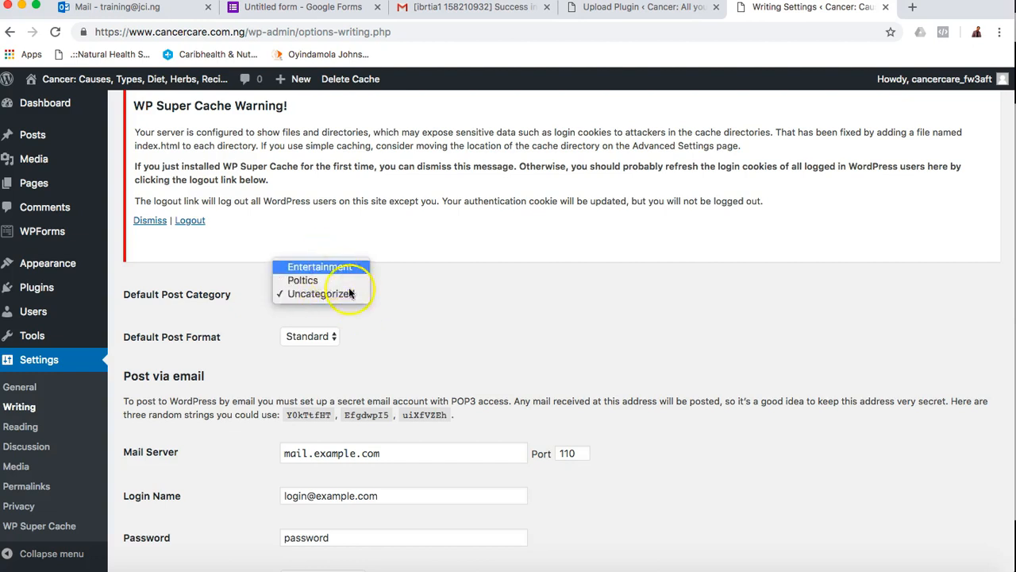
click(458, 363)
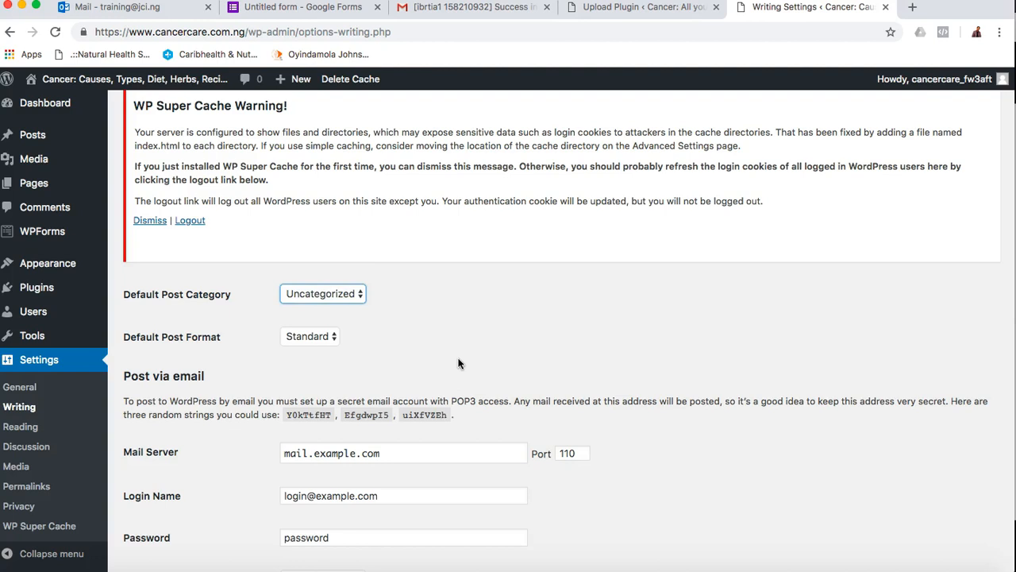
click(349, 296)
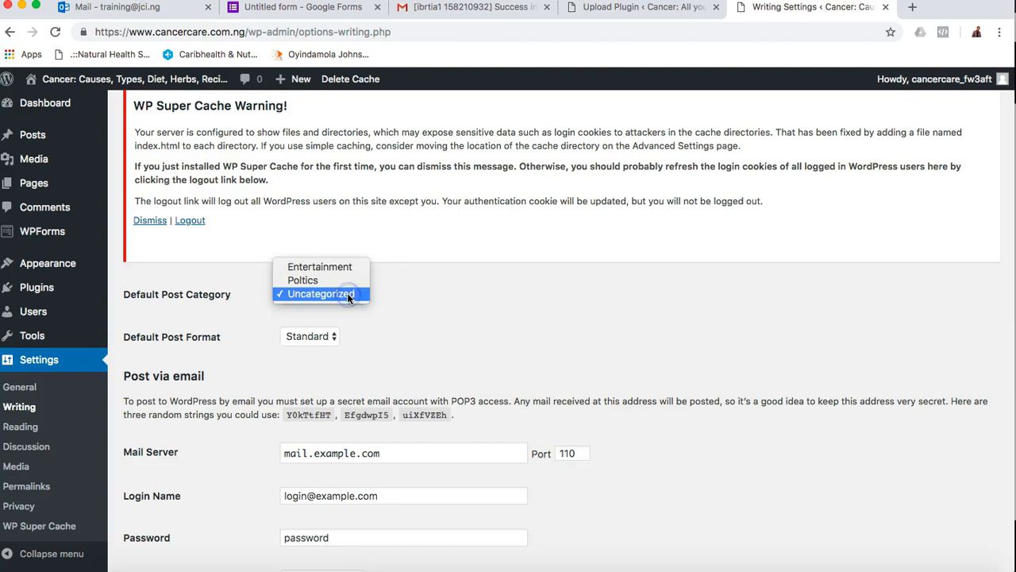
click(322, 281)
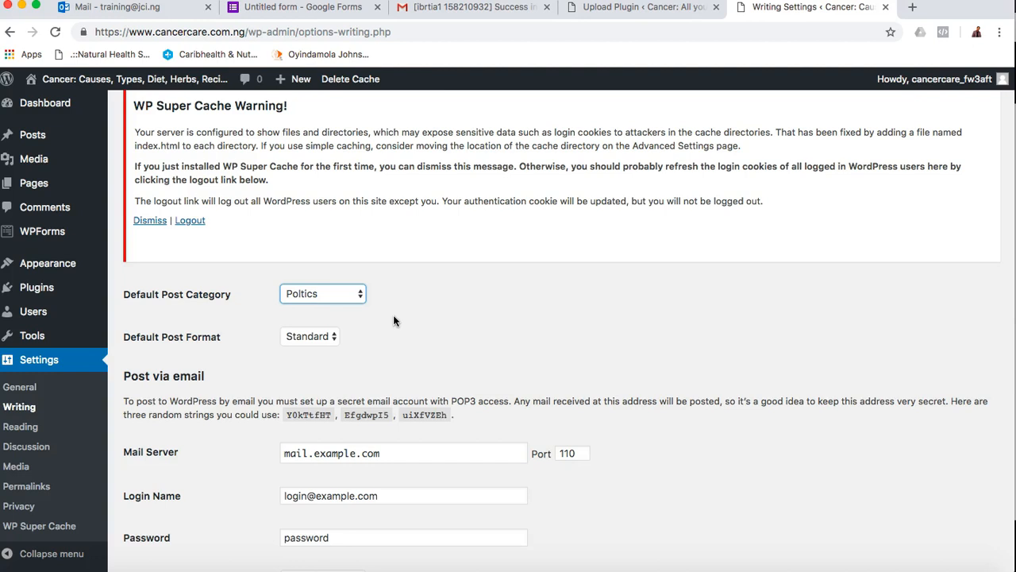
Keep Standard as the default post format and save the Writing Settings
click(308, 337)
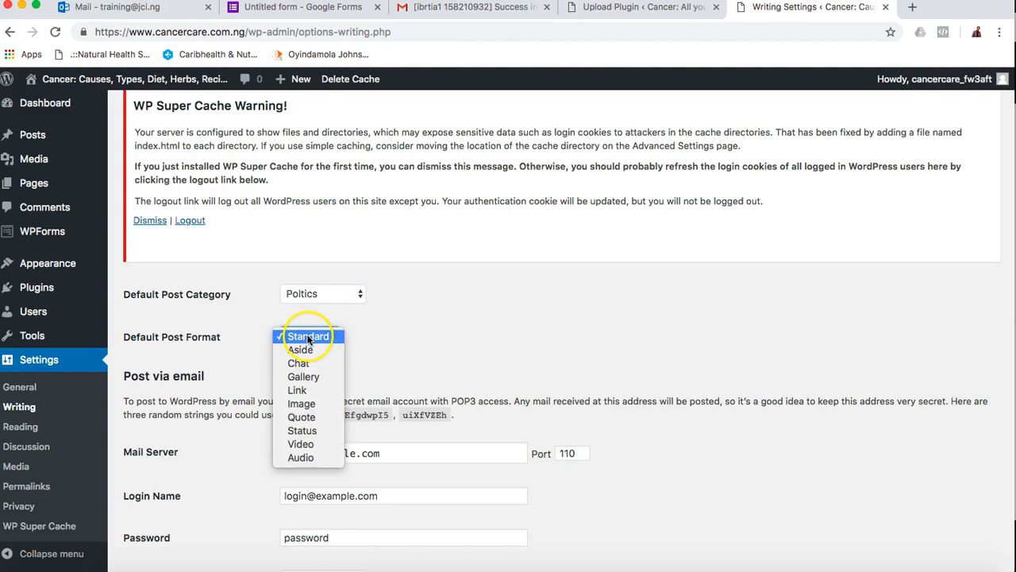
click(308, 336)
scroll(416, 340, down, 5)
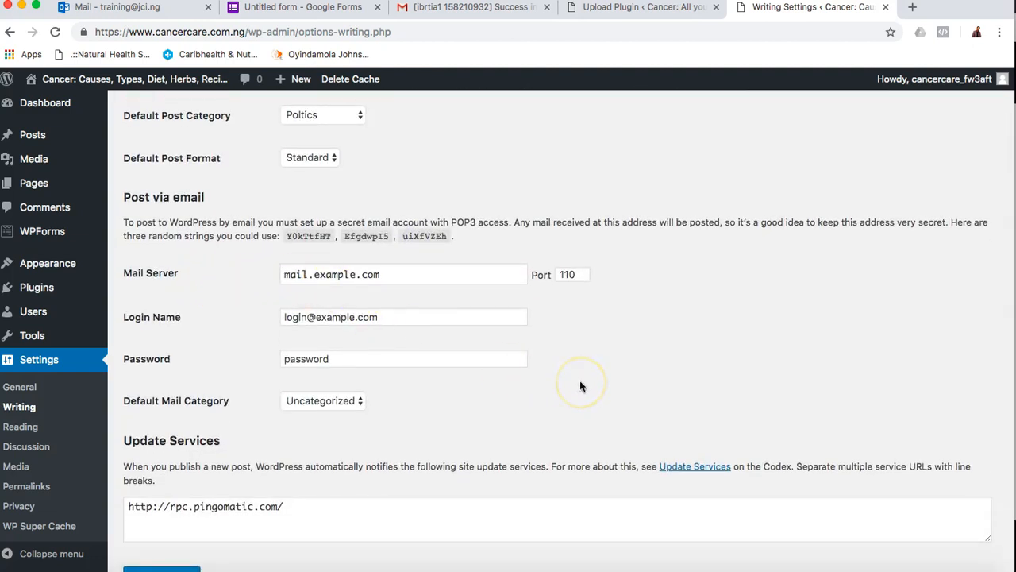
scroll(580, 384, down, 2)
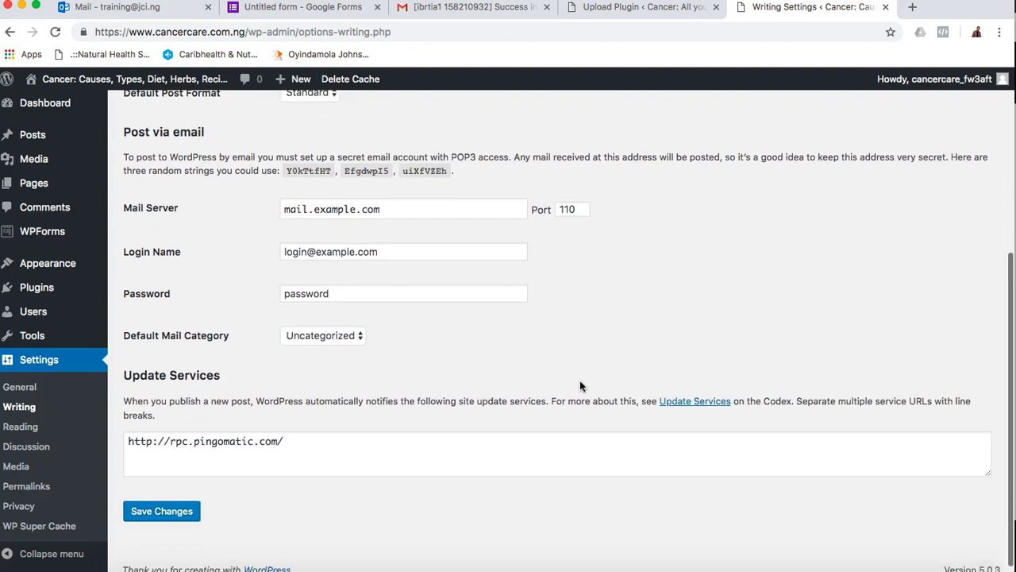
click(176, 511)
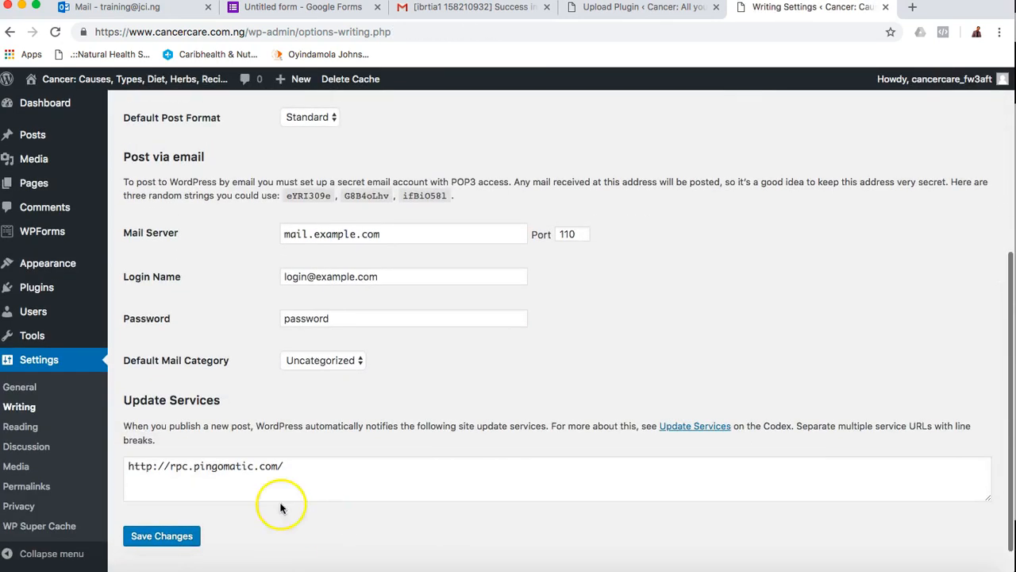
Open the Reading Settings at the homepage and posts page options
click(20, 428)
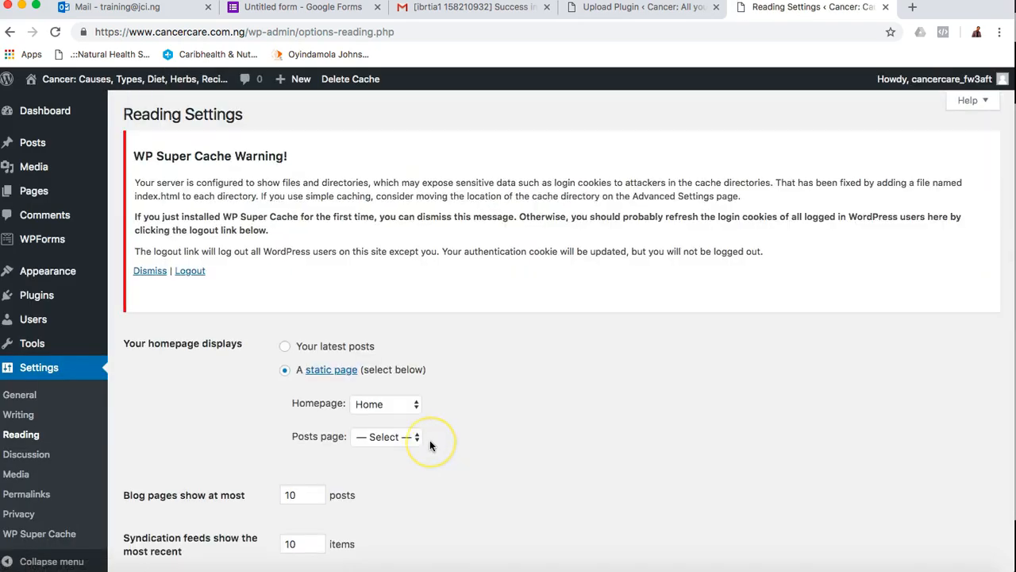
scroll(431, 445, down, 1)
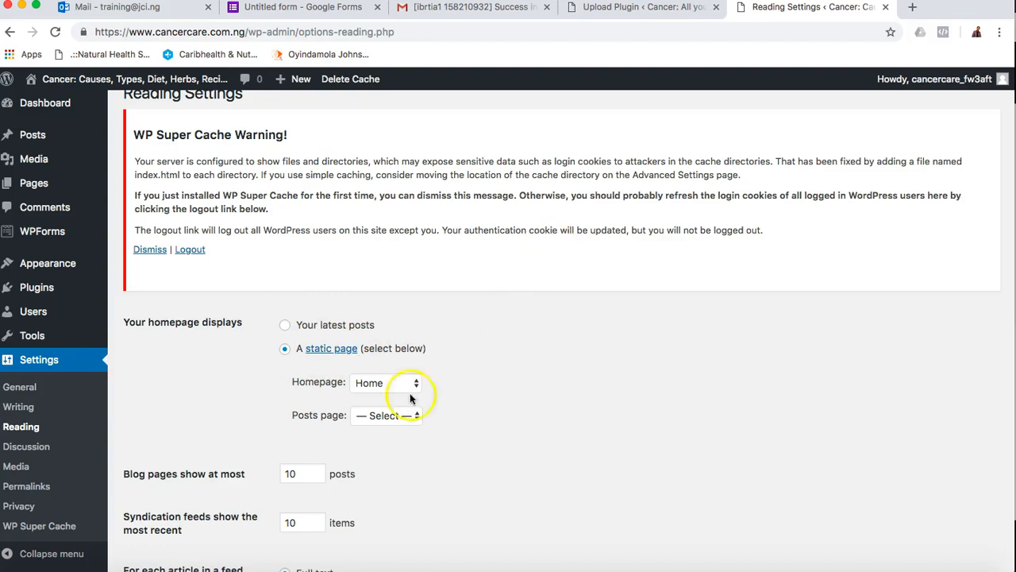
Switch to Firefox and examine the StrictlyBusiness.ng homepage, including its Latest Training Episodes section, as an example of a static homepage
click(267, 570)
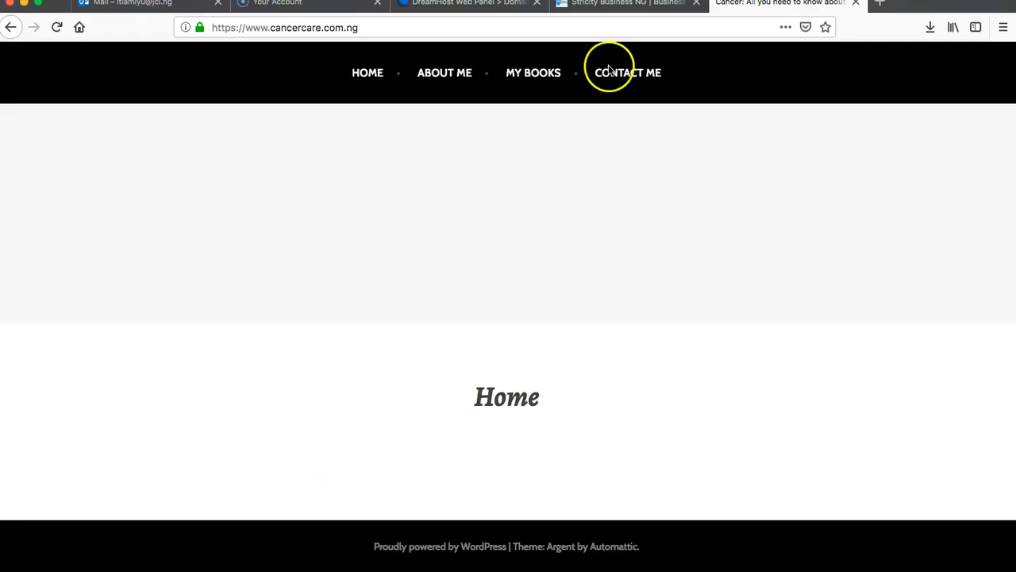
click(662, 9)
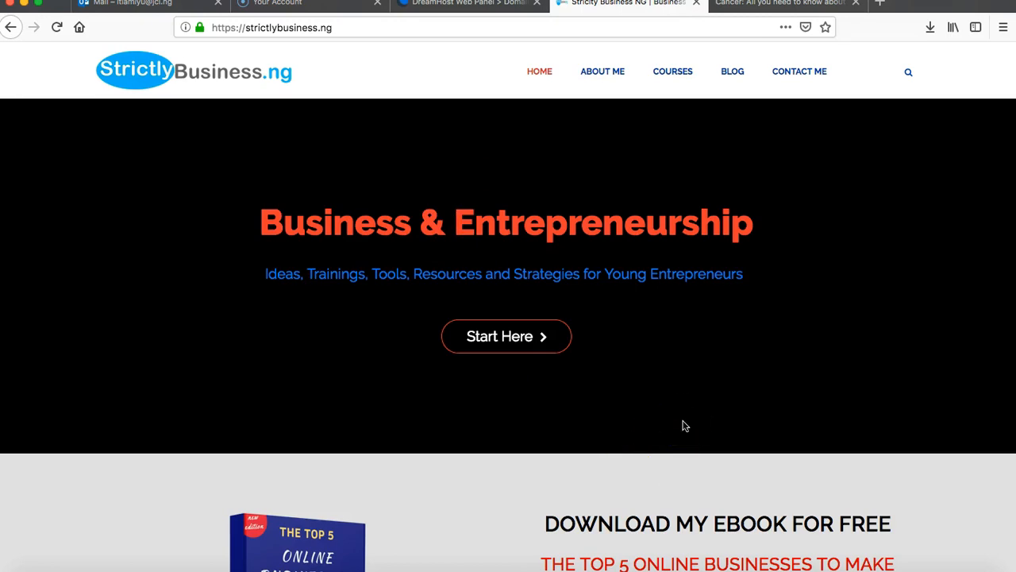
scroll(671, 352, down, 10)
scroll(673, 357, down, 15)
scroll(611, 355, up, 5)
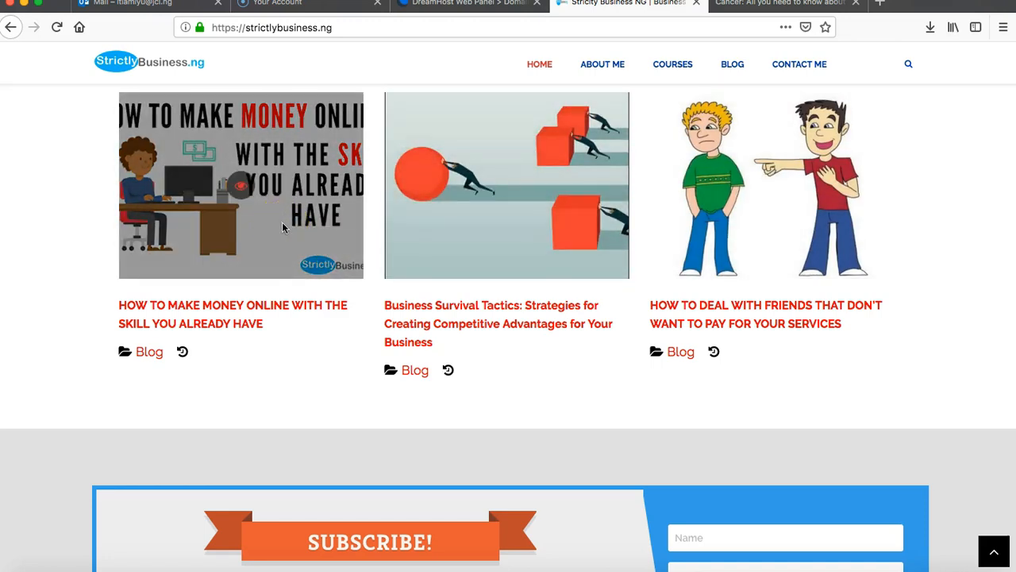
scroll(282, 226, up, 3)
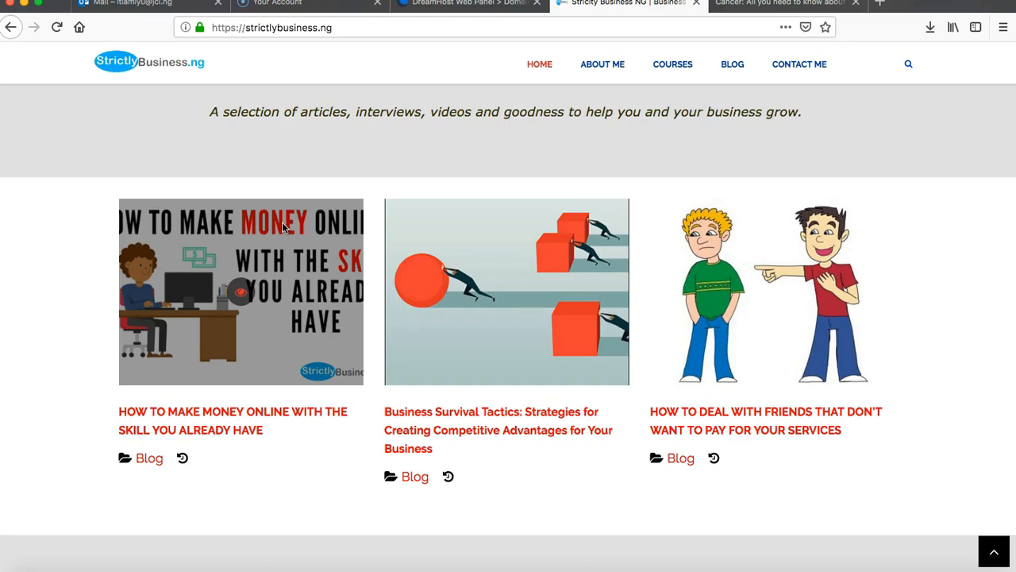
scroll(283, 227, up, 4)
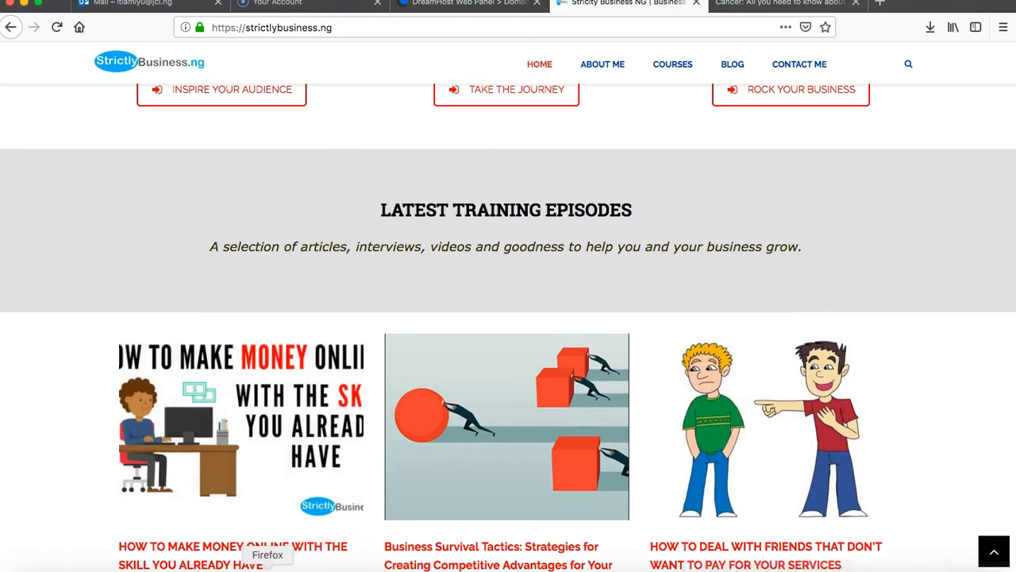
scroll(502, 437, up, 6)
scroll(501, 437, up, 15)
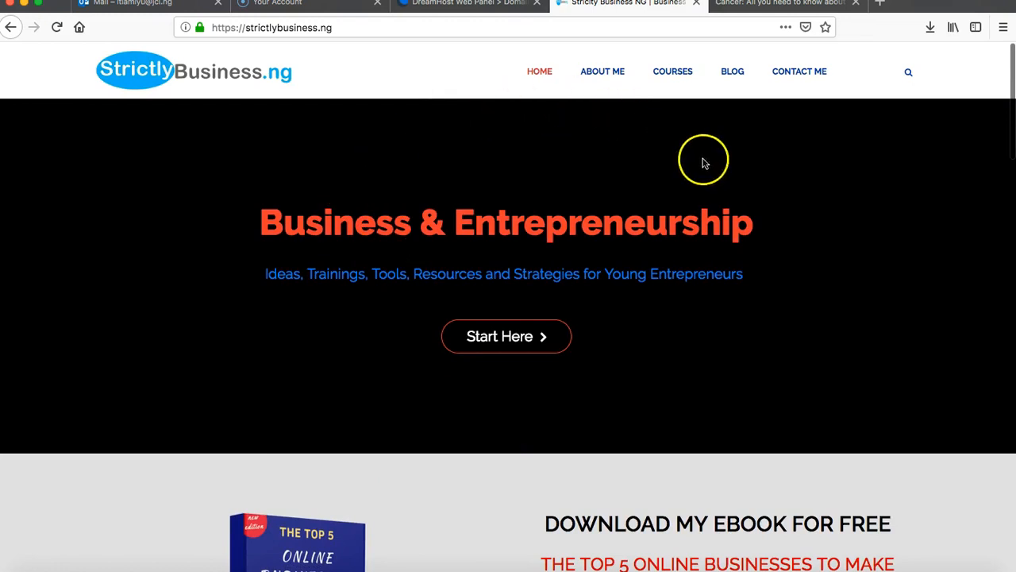
scroll(585, 437, down, 7)
scroll(585, 441, up, 4)
scroll(585, 451, up, 2)
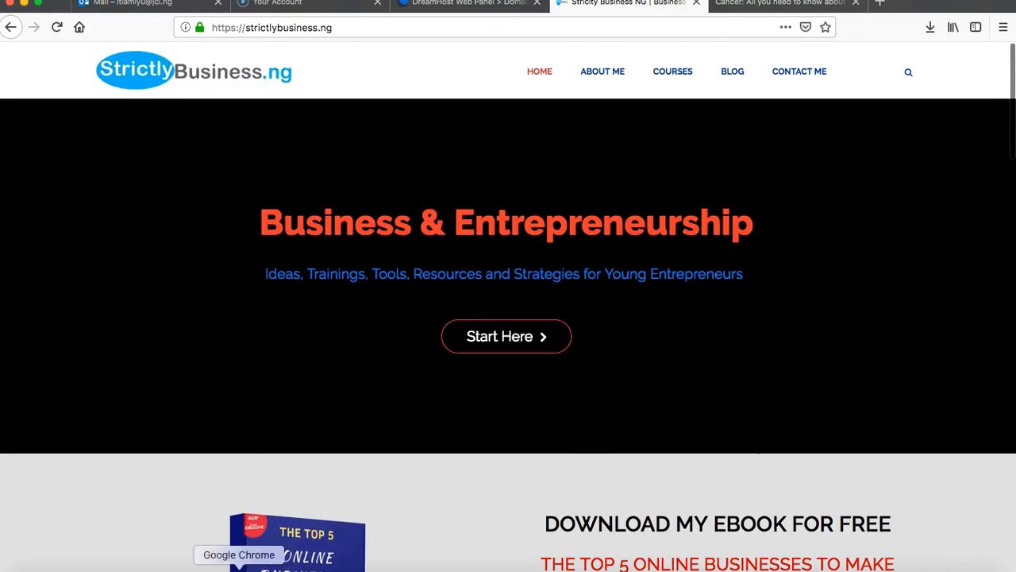
Switch back to Google Chrome and save the Reading Settings with Home as the static homepage
click(238, 565)
scroll(482, 399, down, 3)
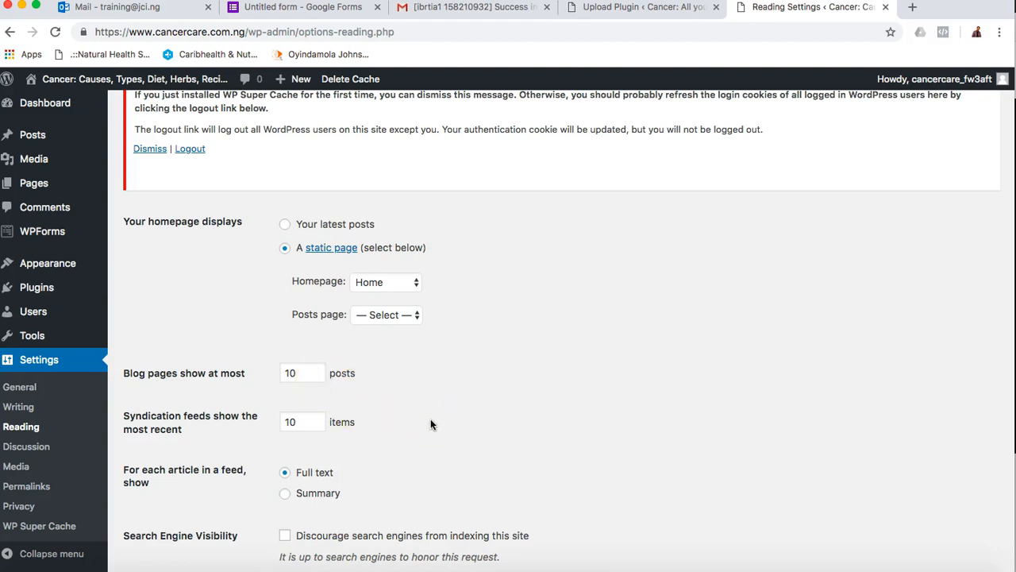
scroll(431, 424, down, 3)
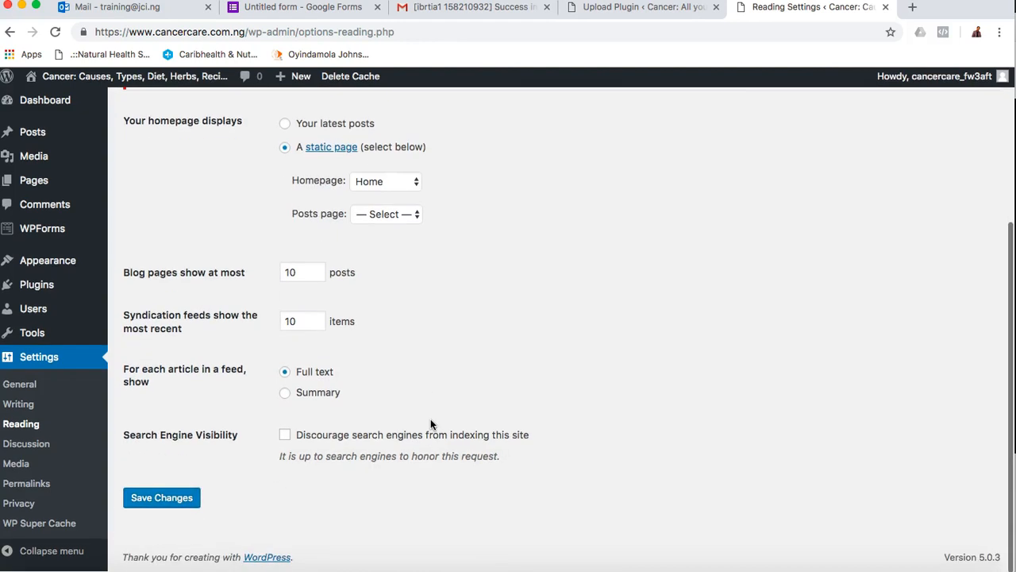
click(182, 500)
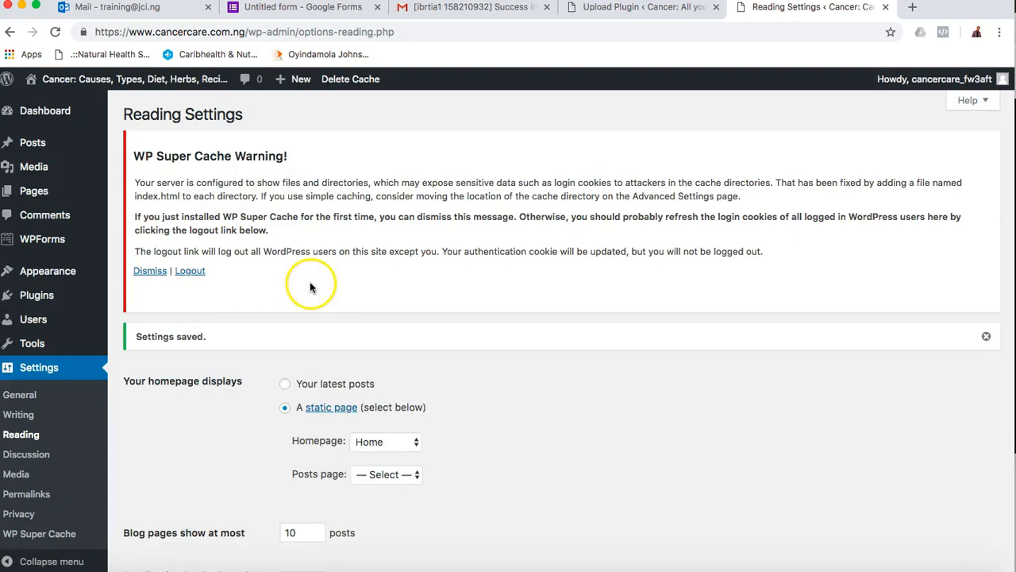
Set each article in a feed to show as Summary and save the Reading Settings
scroll(331, 471, down, 4)
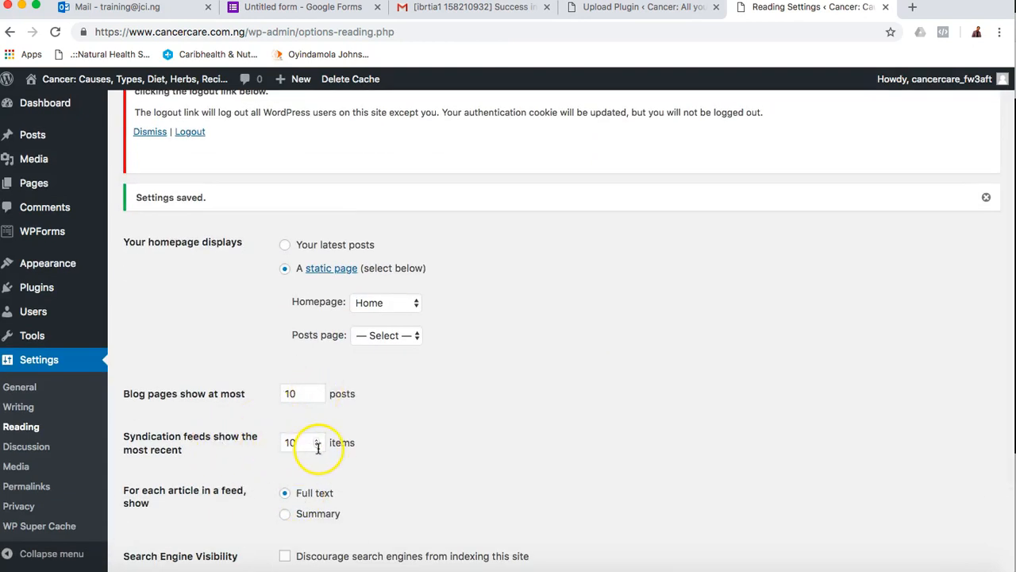
click(288, 514)
scroll(468, 474, down, 3)
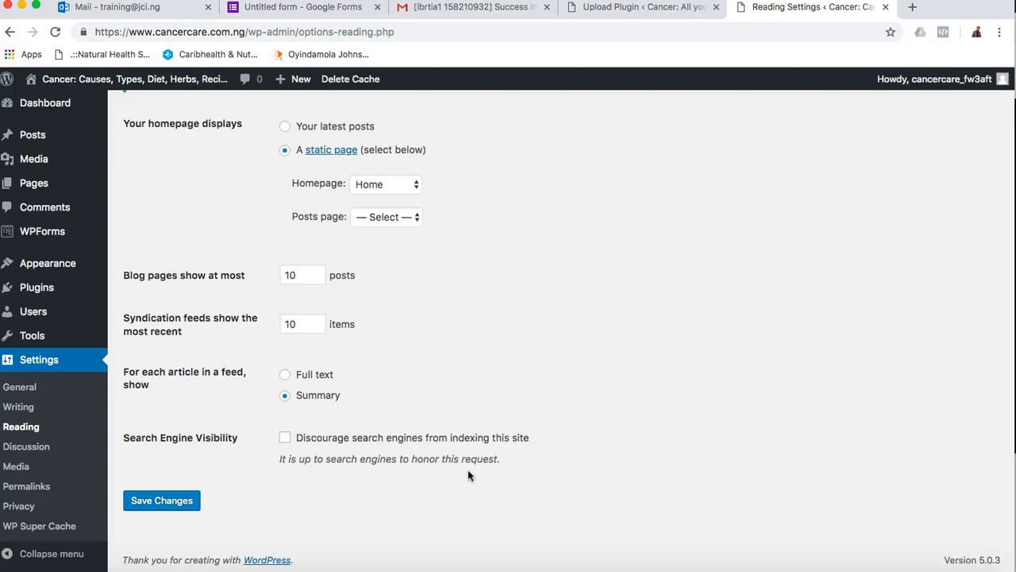
click(164, 498)
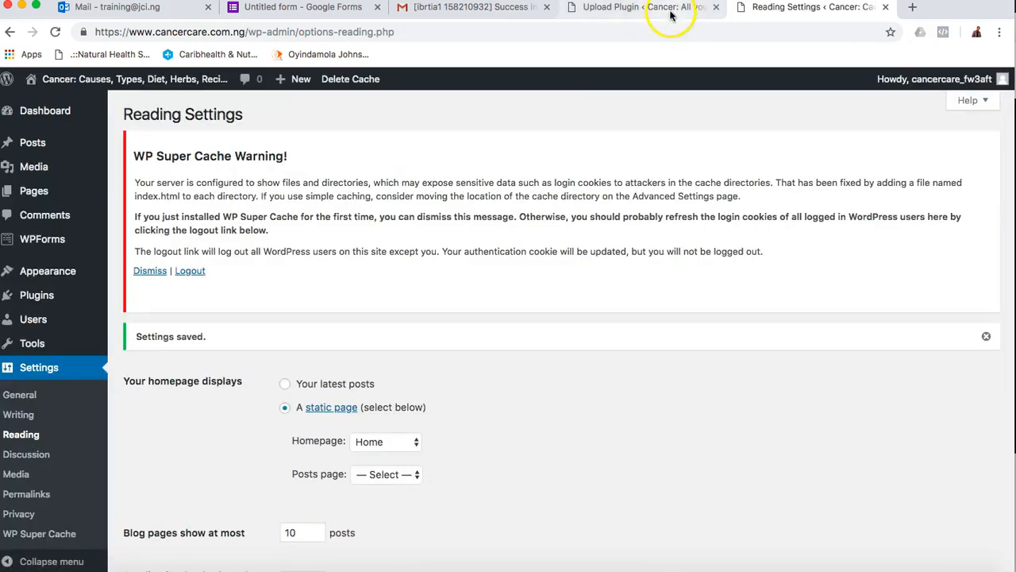
Activate the uploaded InstaBuilder 2.0 plugin and check its entry among the installed plugins
click(669, 10)
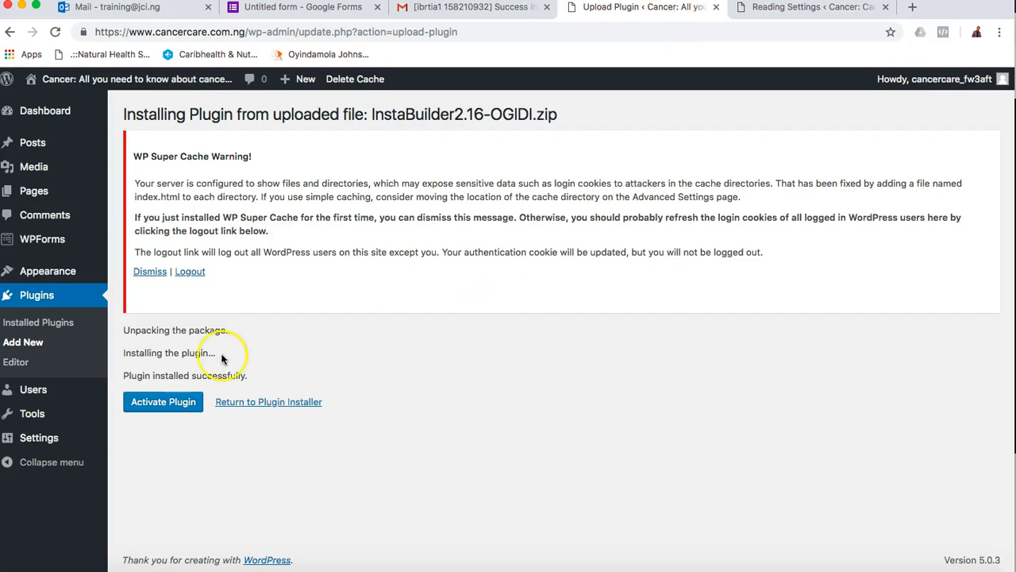
click(172, 402)
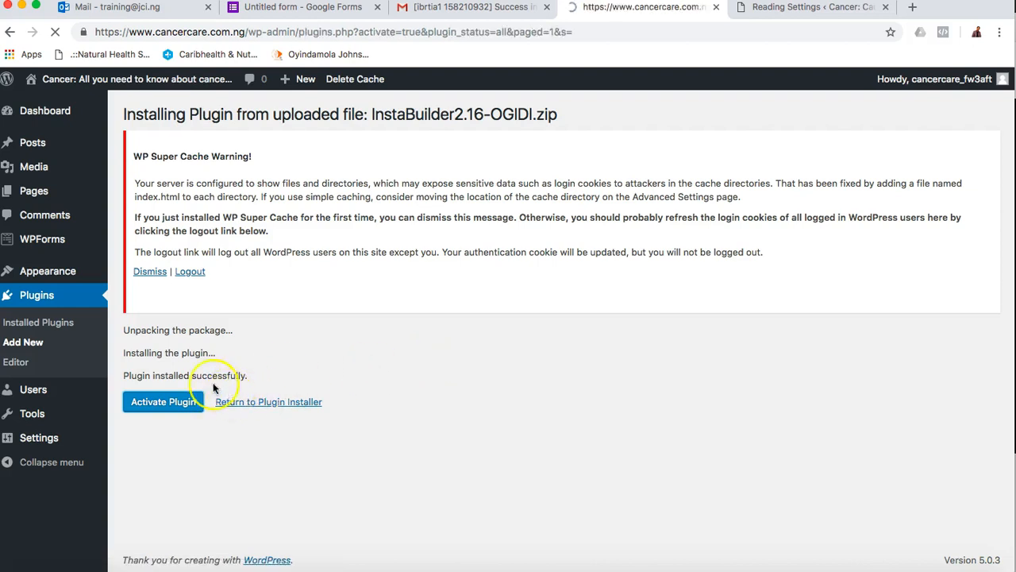
scroll(302, 450, down, 5)
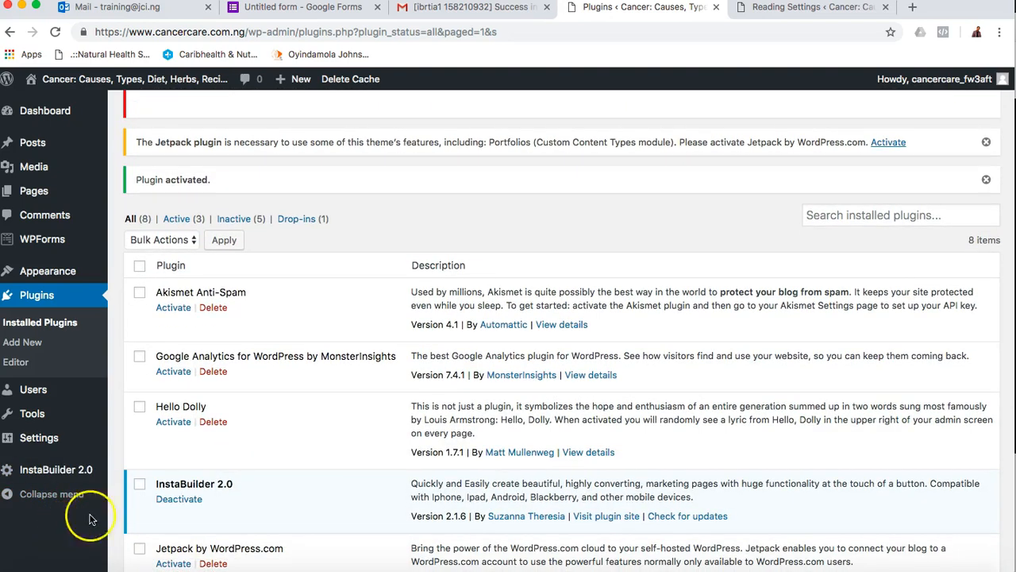
scroll(291, 488, up, 1)
scroll(289, 489, down, 5)
scroll(289, 492, up, 3)
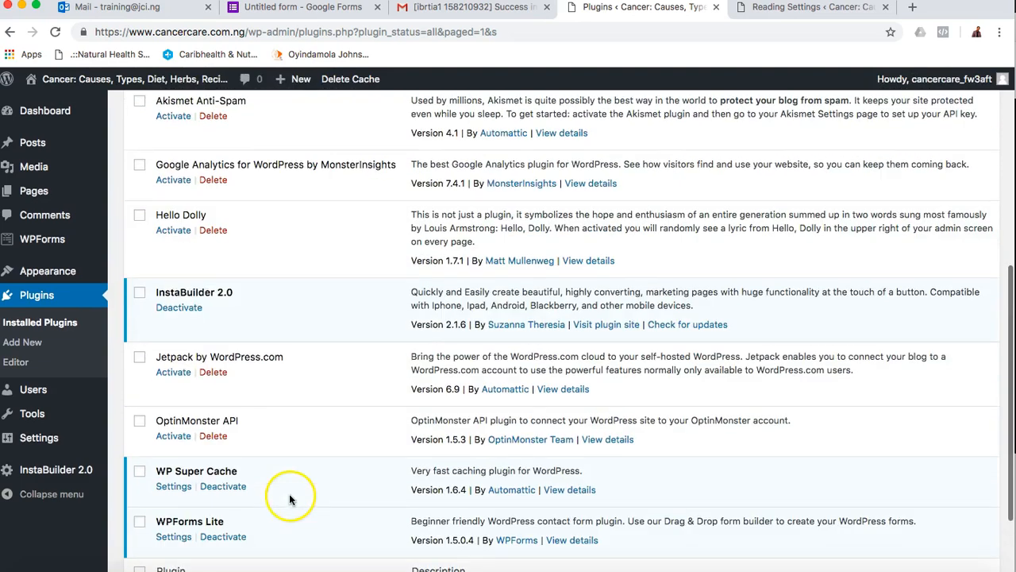
scroll(329, 243, up, 10)
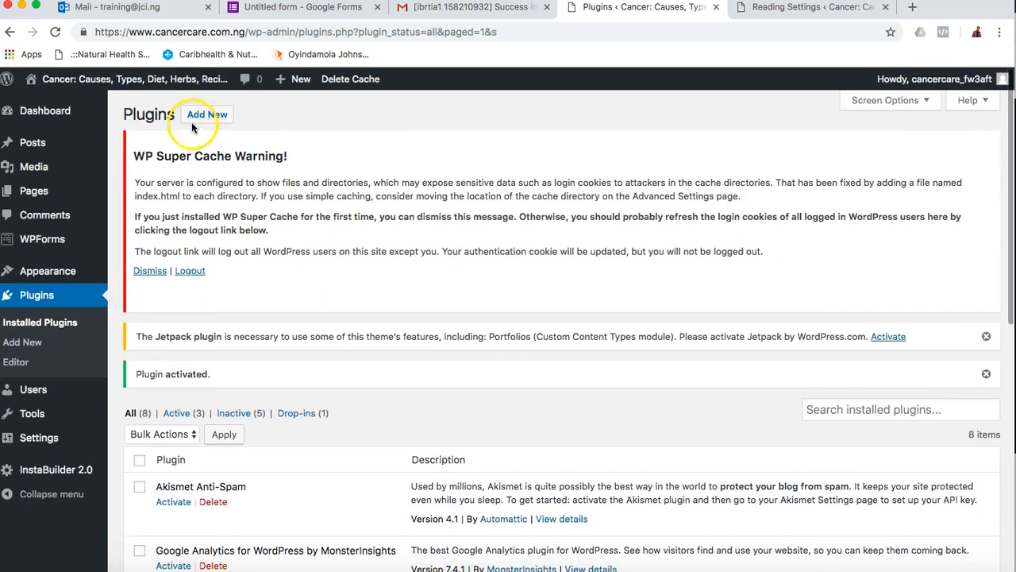
scroll(355, 533, down, 5)
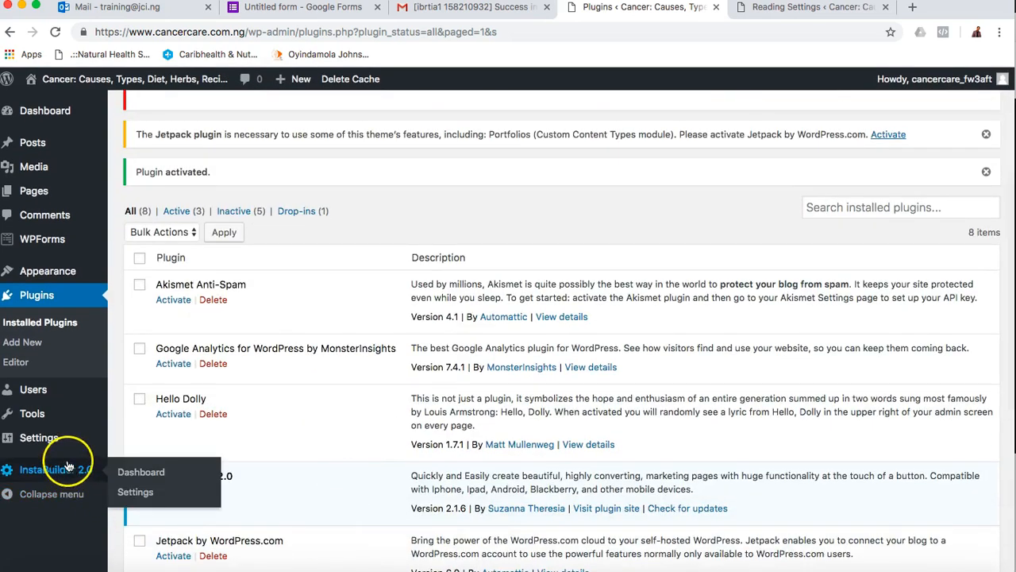
Show all pages of the site and open the Home front page for editing
mouse_move(39, 190)
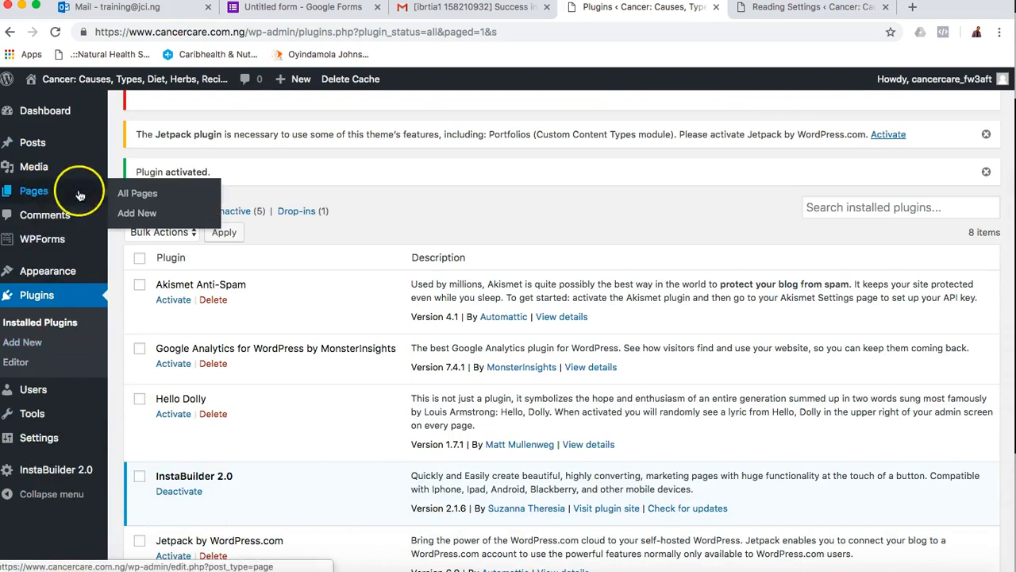
click(145, 195)
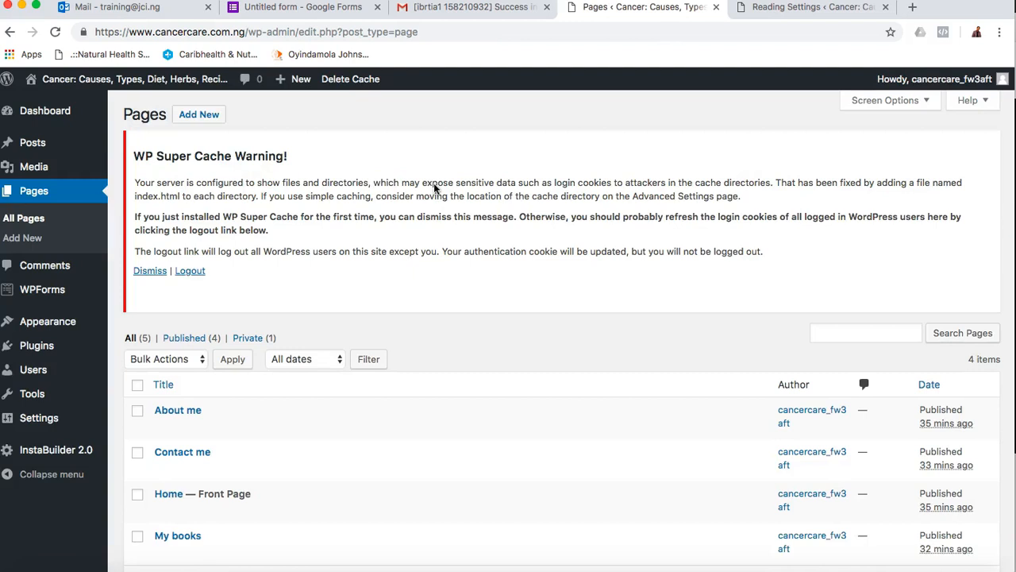
scroll(413, 350, down, 1)
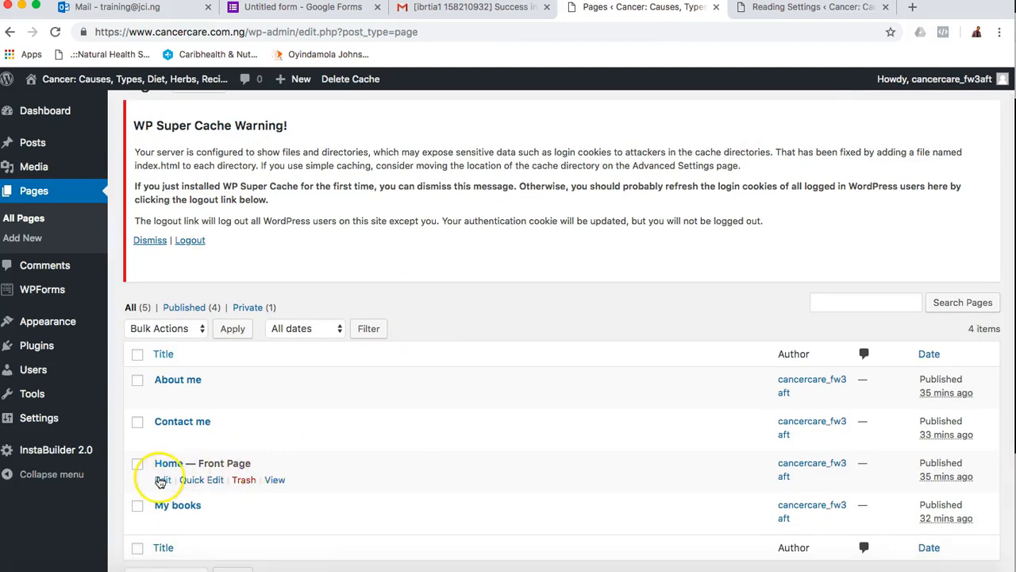
click(162, 479)
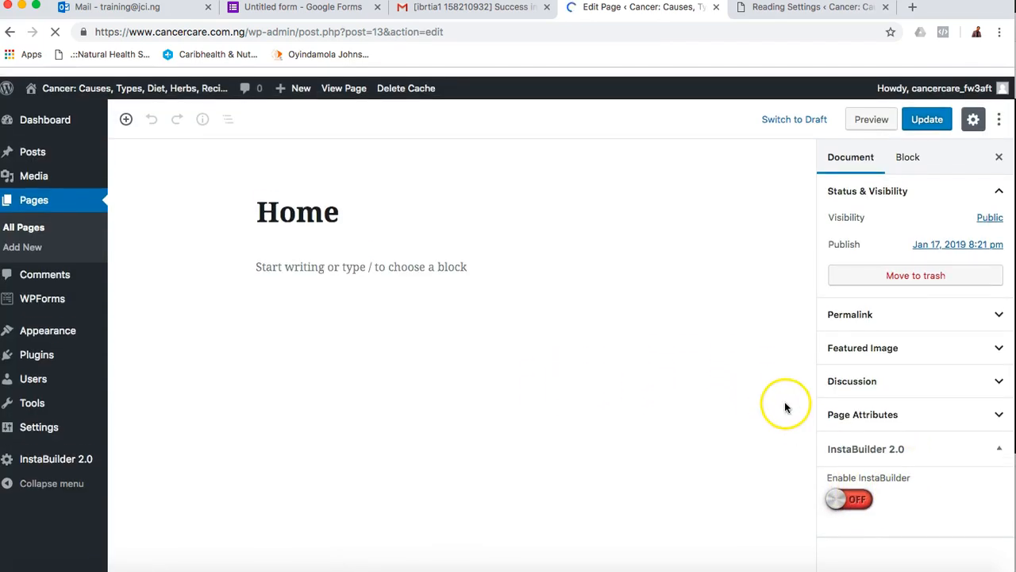
click(325, 263)
click(281, 254)
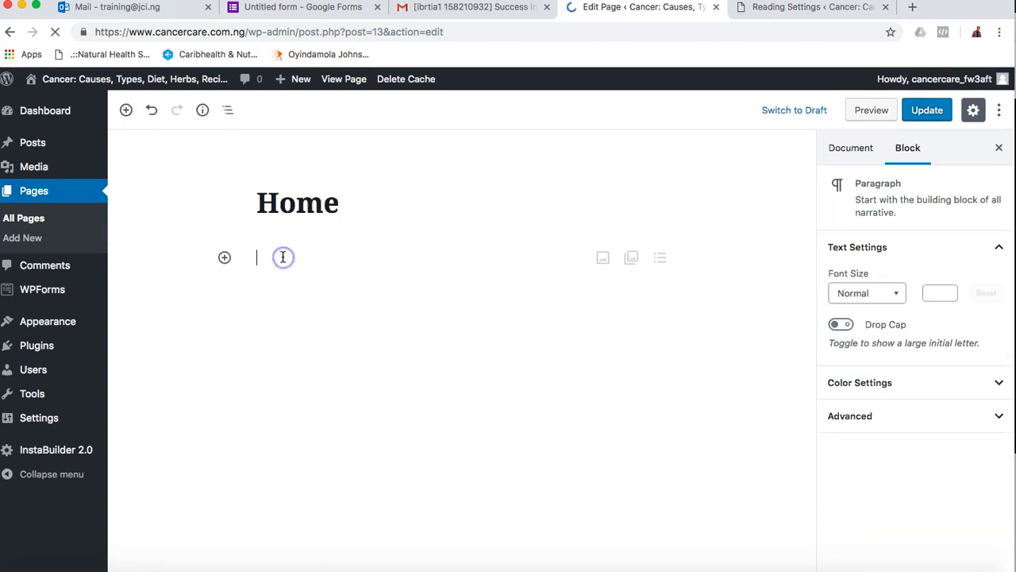
text(hdshd)
click(886, 473)
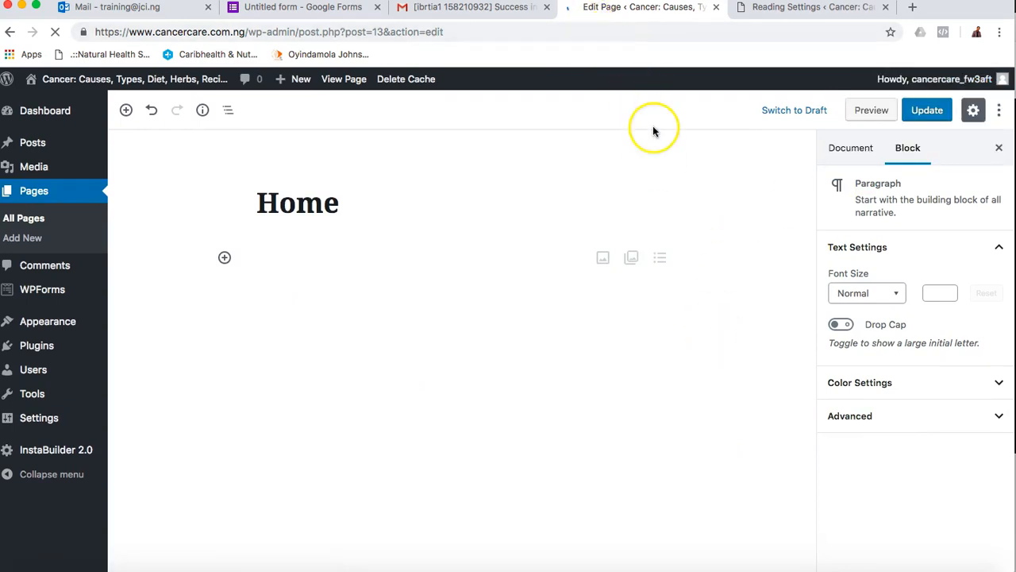
click(444, 220)
click(392, 265)
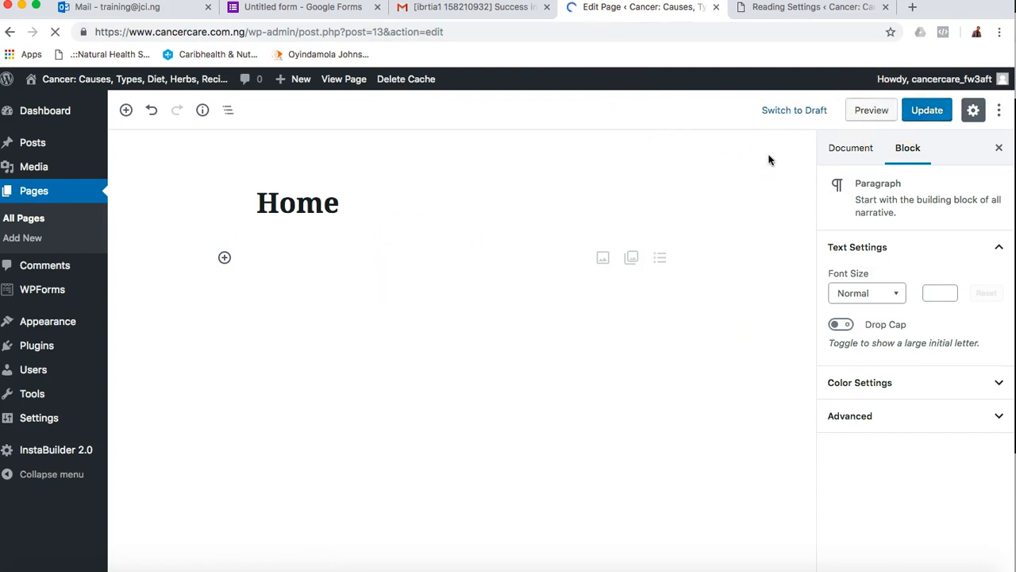
Open the Discussion Settings and require comments to be manually approved before they appear
click(798, 17)
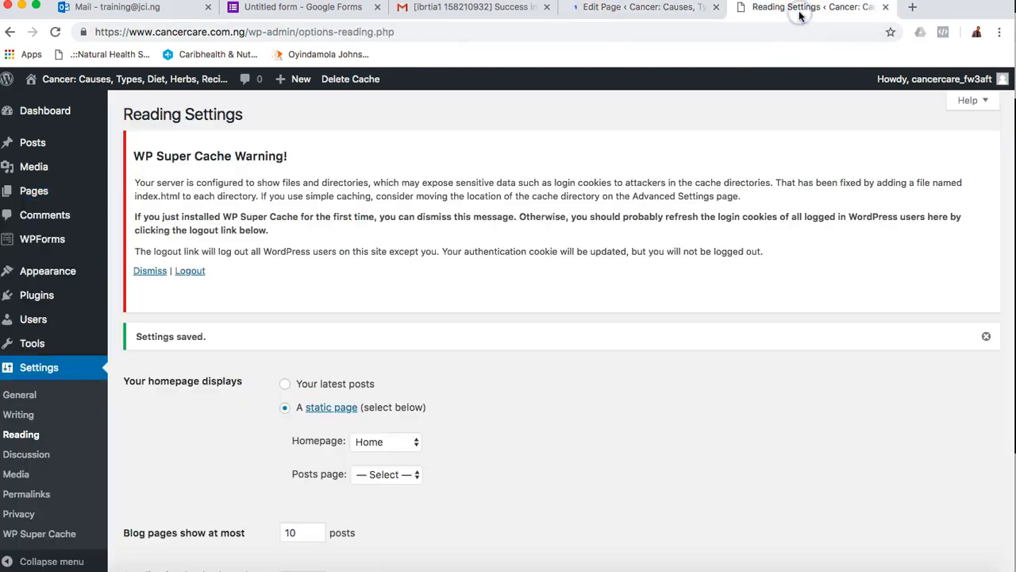
click(30, 455)
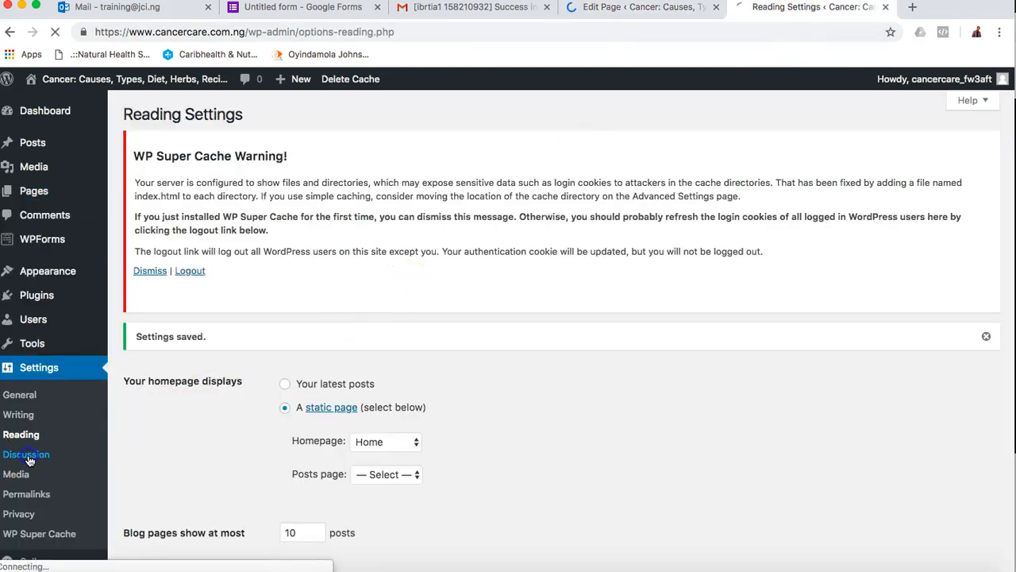
scroll(602, 414, down, 5)
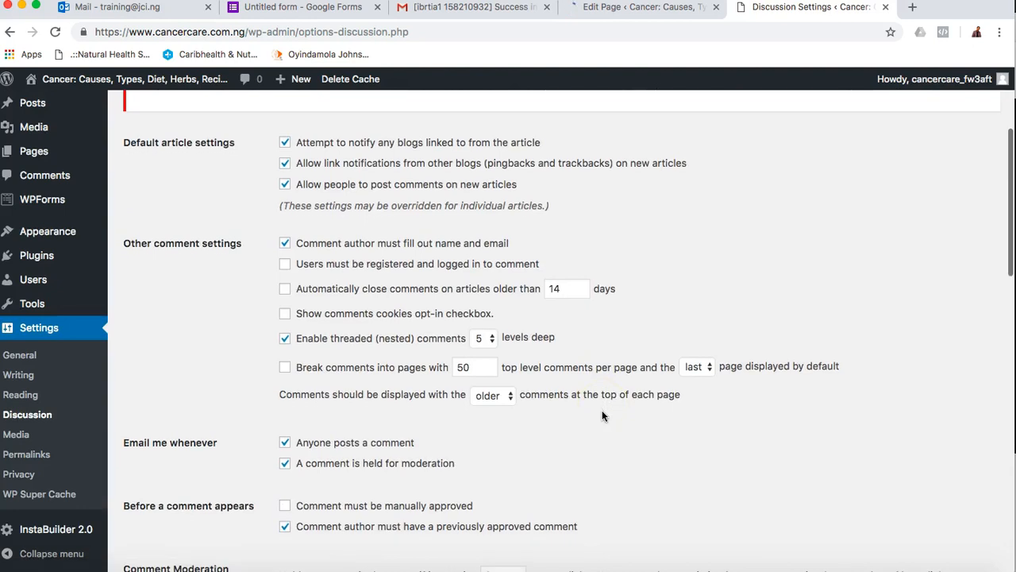
scroll(602, 410, down, 5)
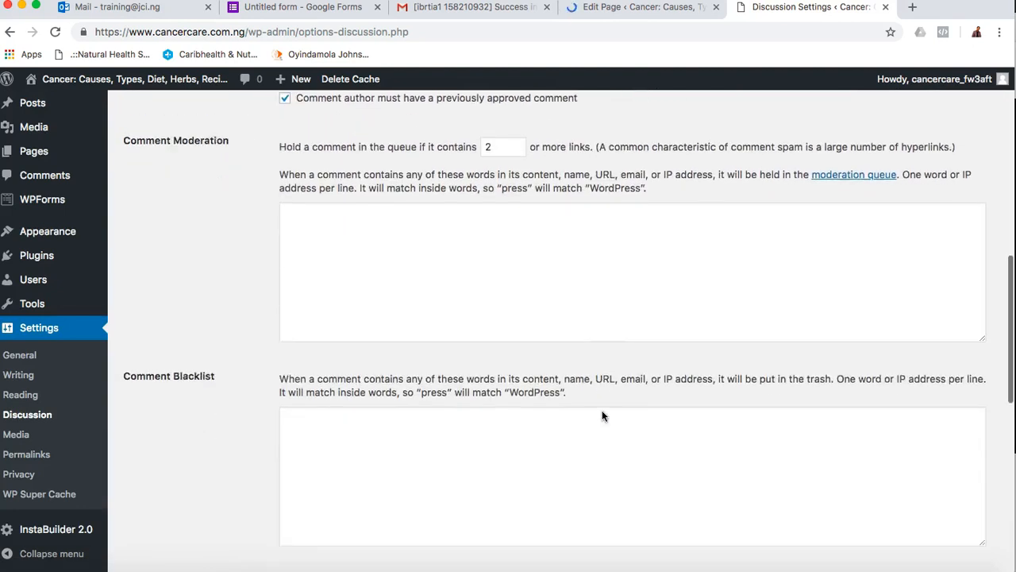
scroll(602, 411, up, 2)
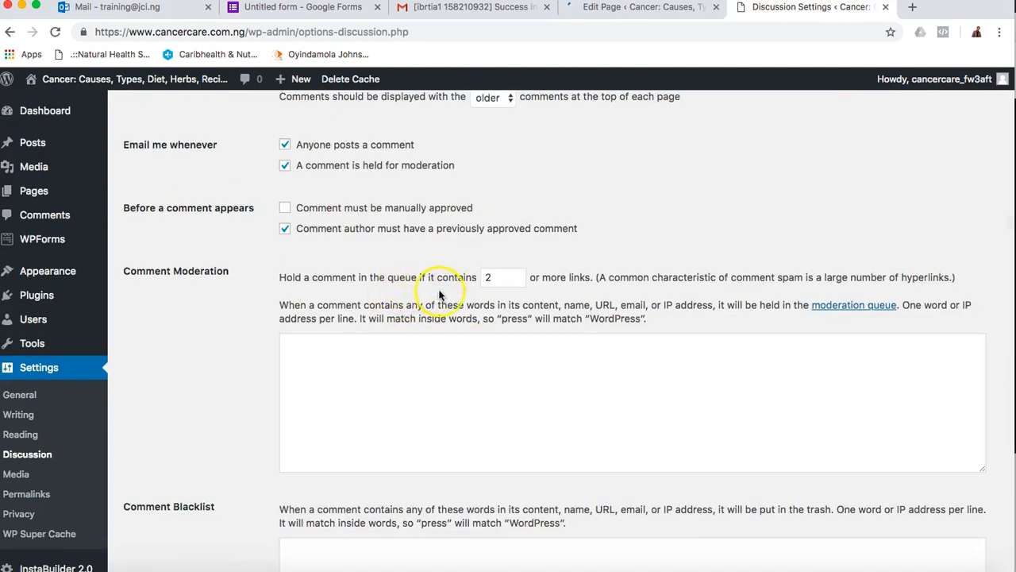
scroll(578, 279, up, 3)
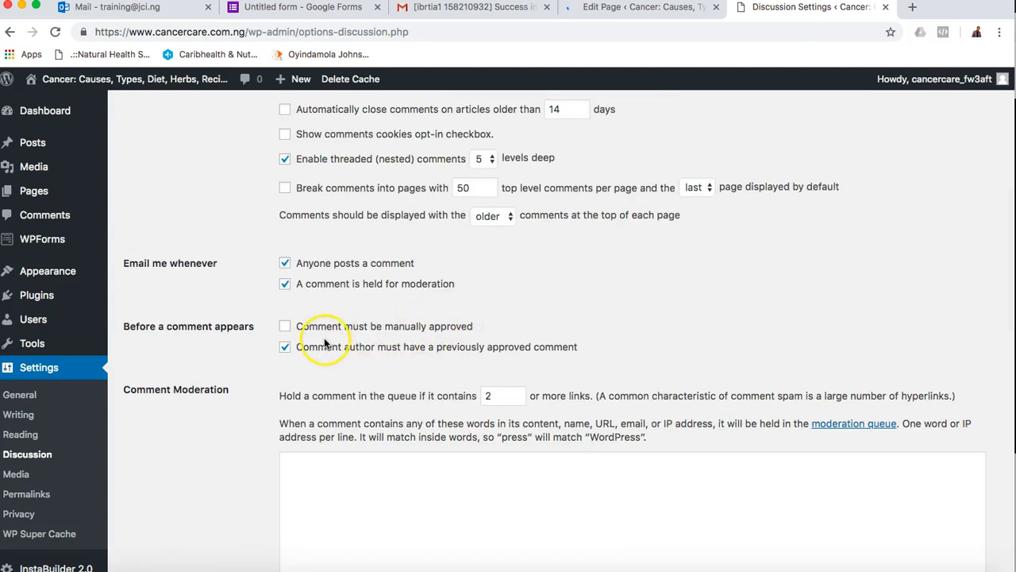
click(284, 325)
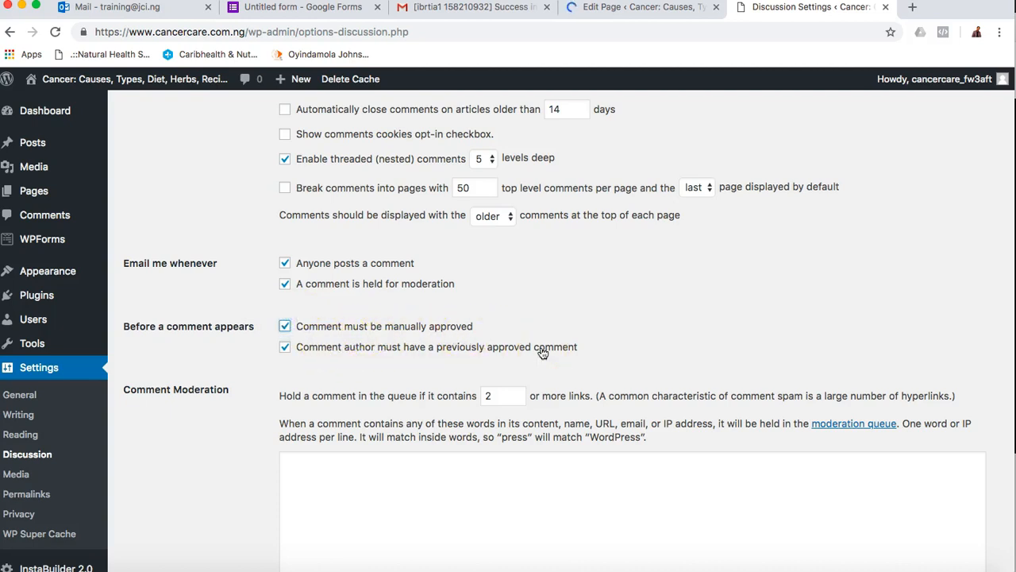
Review the remaining comment and avatar options, keep them as they are, and save the Discussion Settings
scroll(661, 397, up, 5)
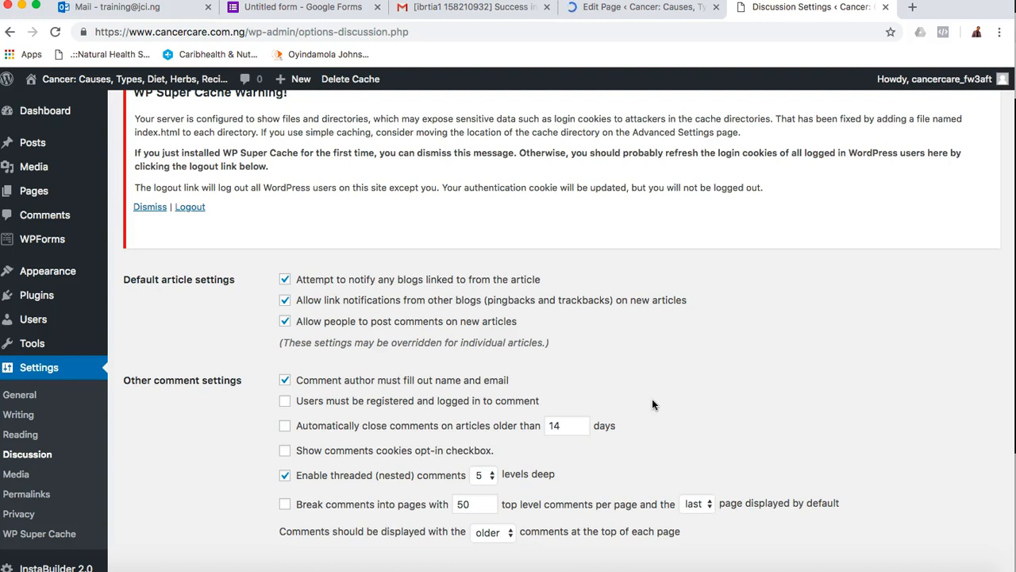
scroll(653, 400, down, 3)
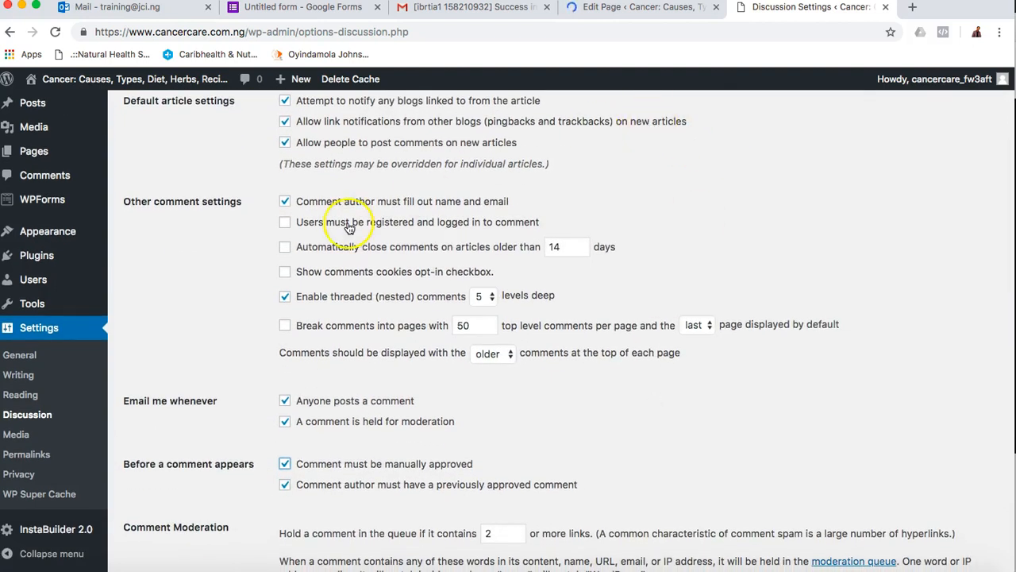
scroll(285, 282, up, 4)
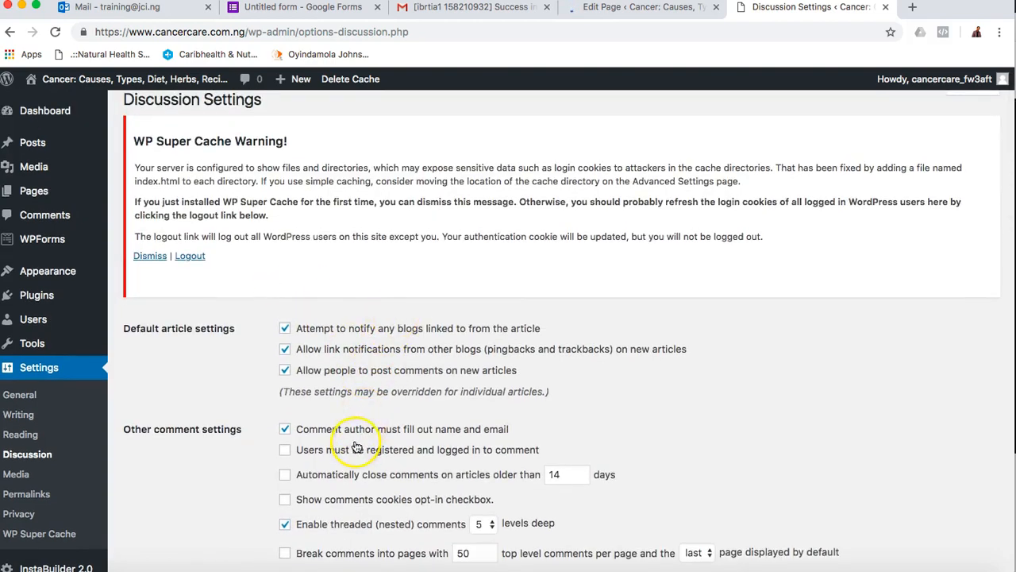
scroll(364, 386, down, 10)
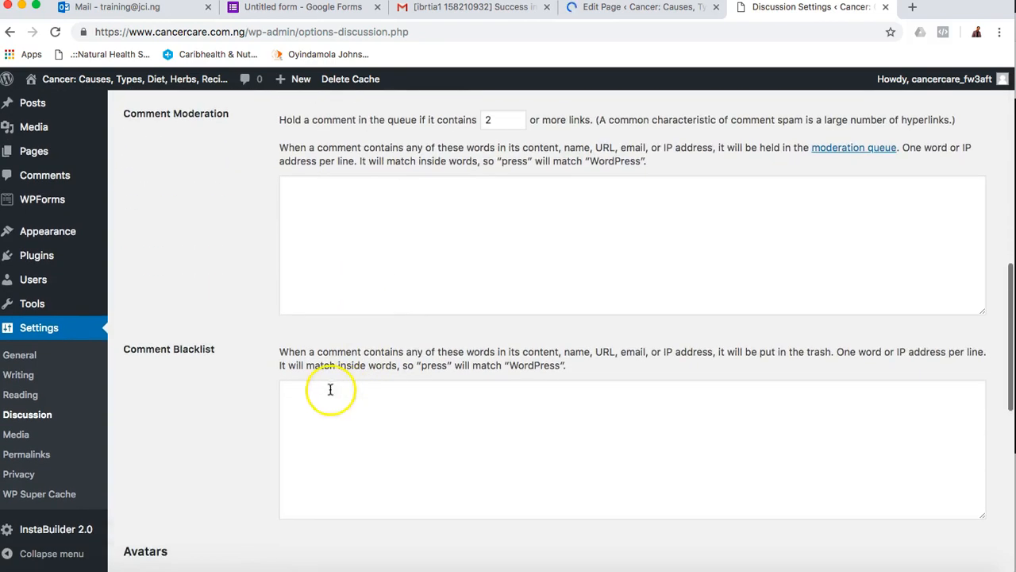
scroll(248, 395, down, 3)
scroll(262, 350, down, 4)
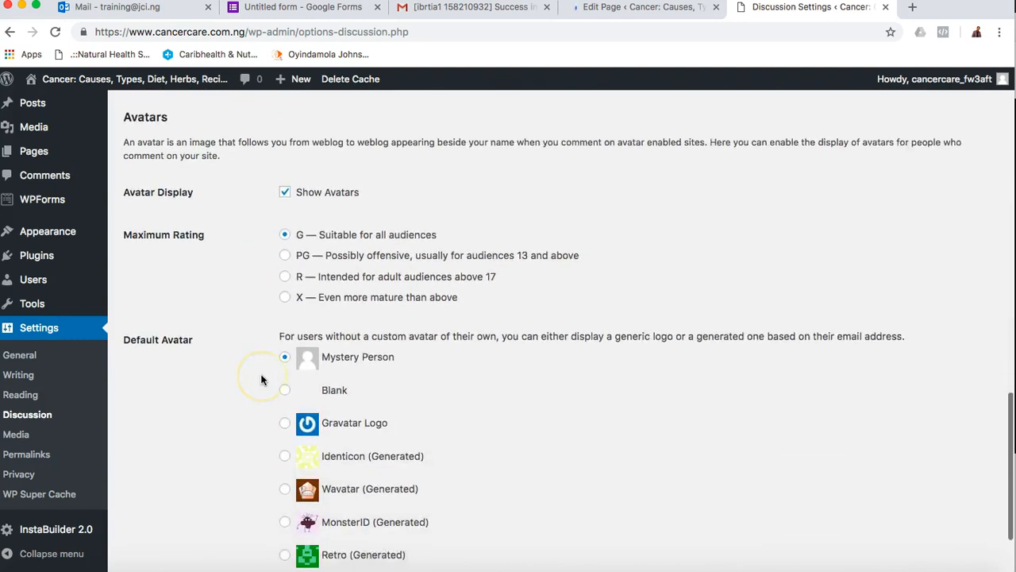
scroll(262, 379, down, 2)
click(152, 504)
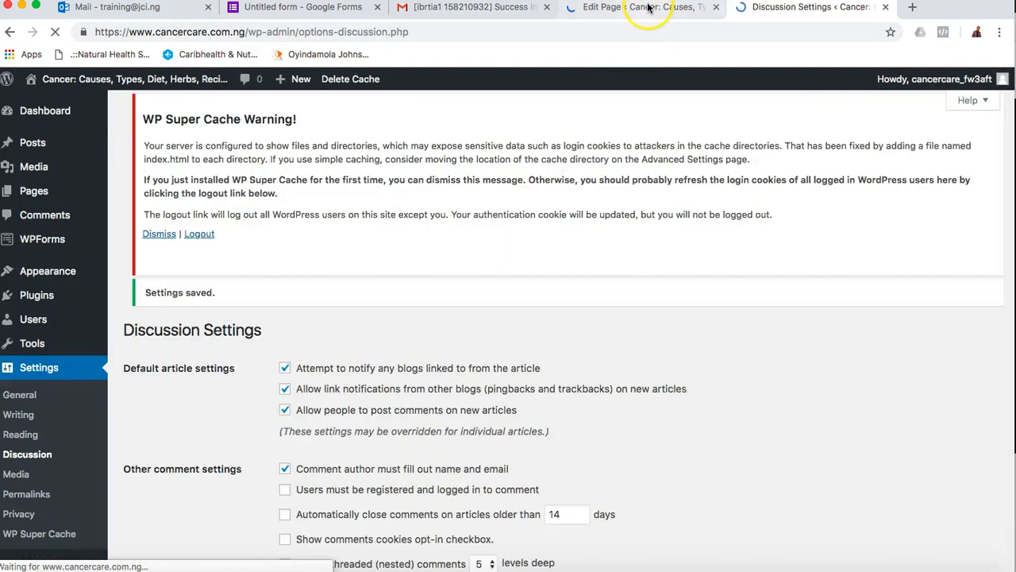
Return to the Home page editor, update the page and reload the editor
click(648, 8)
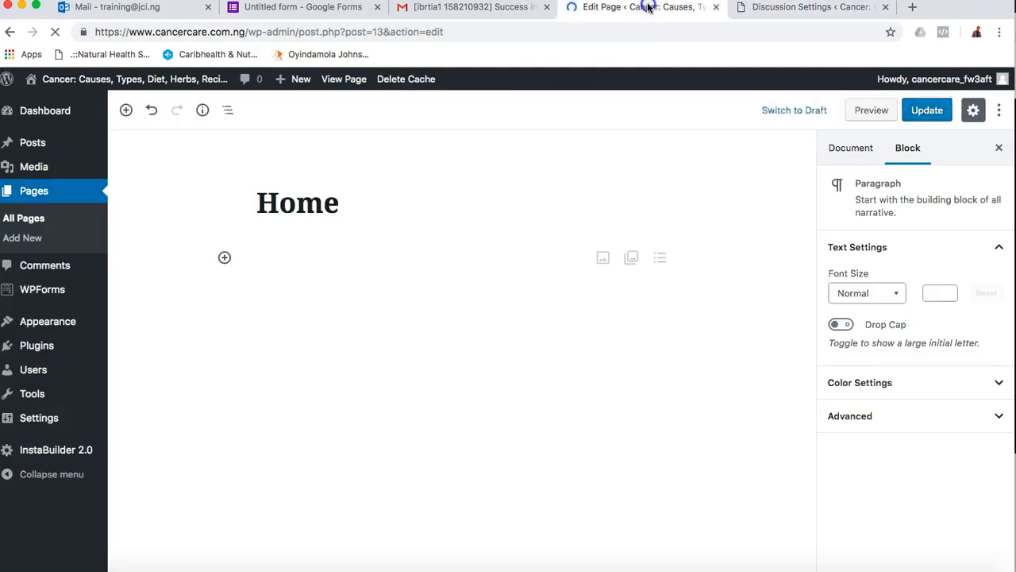
click(925, 111)
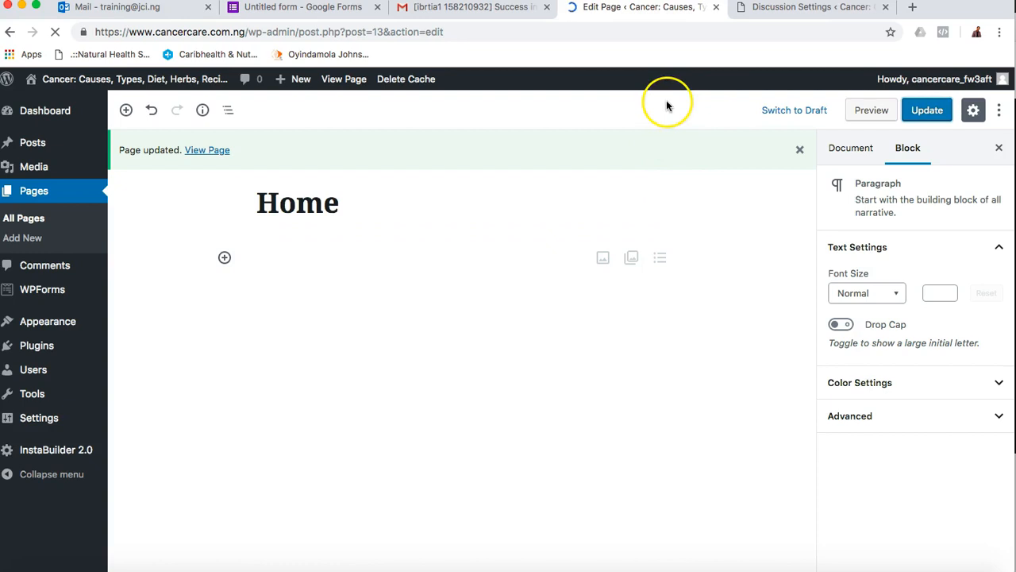
click(618, 38)
key(Return)
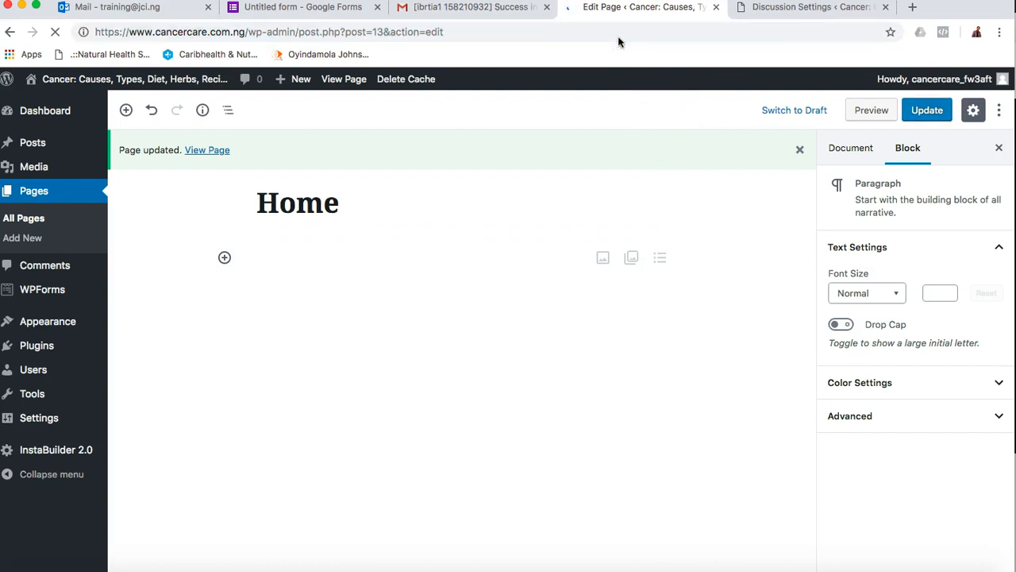
Enable InstaBuilder for the Home page and launch the IB 2.0 Editor
click(618, 37)
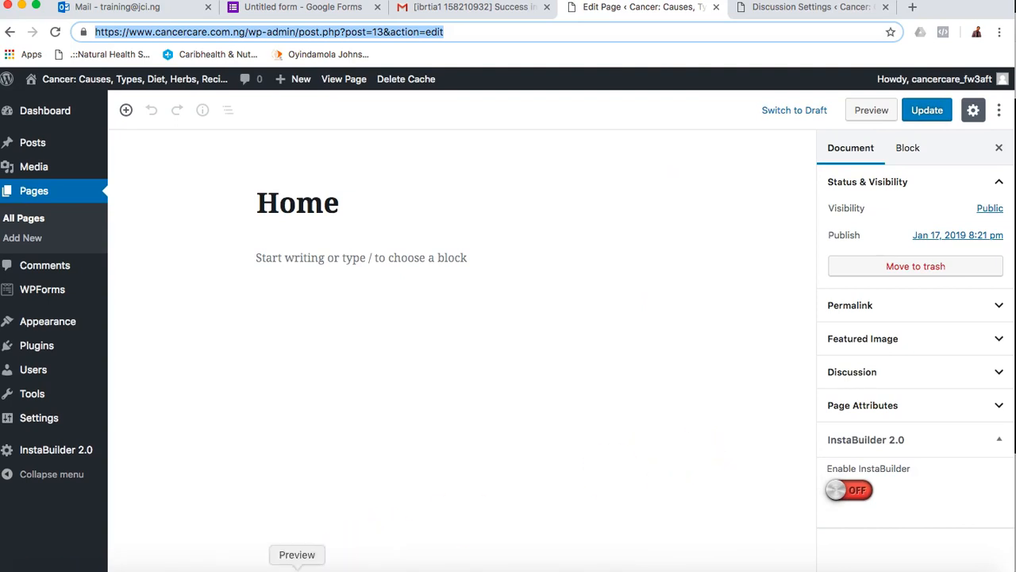
click(267, 565)
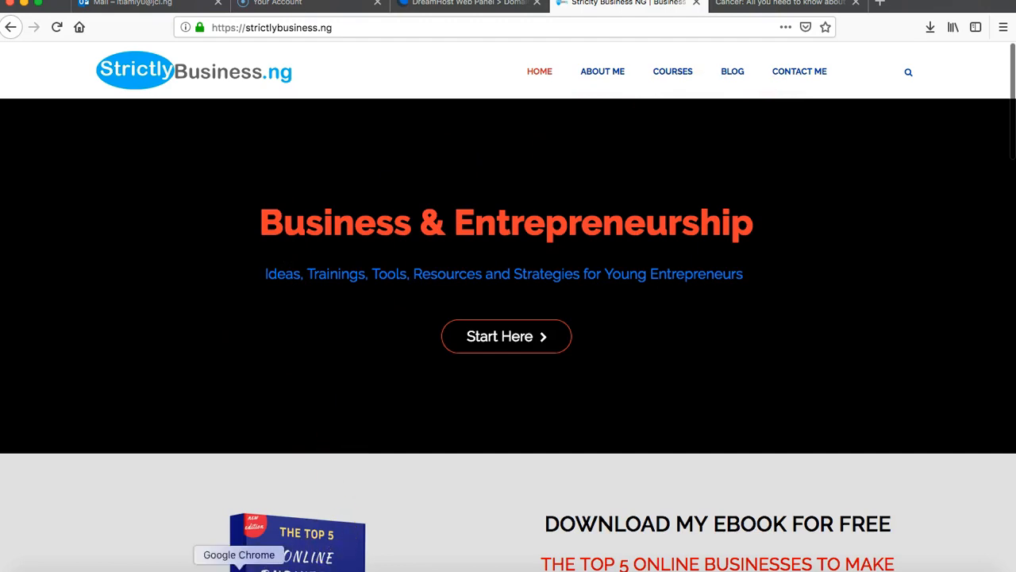
click(238, 565)
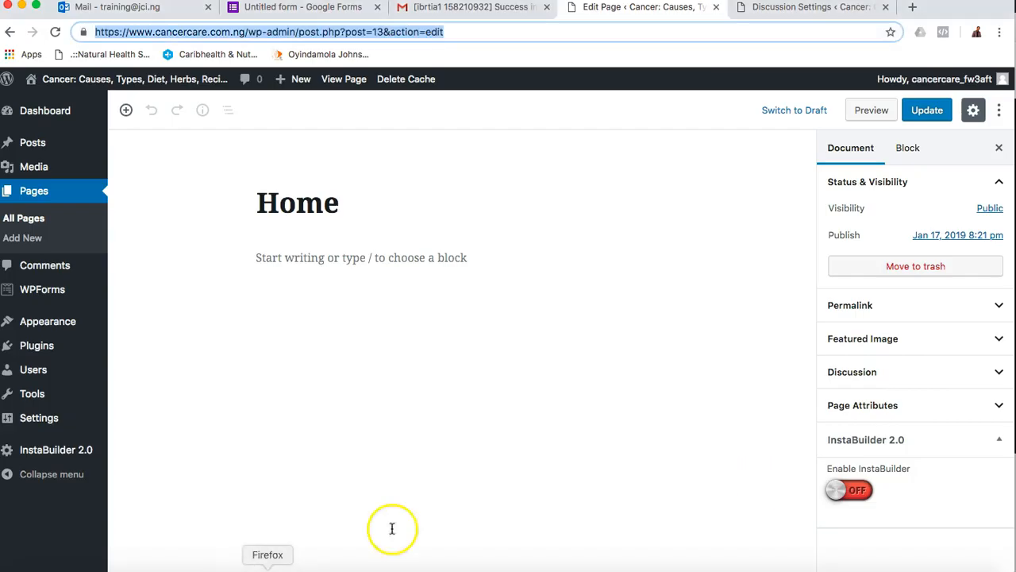
click(840, 491)
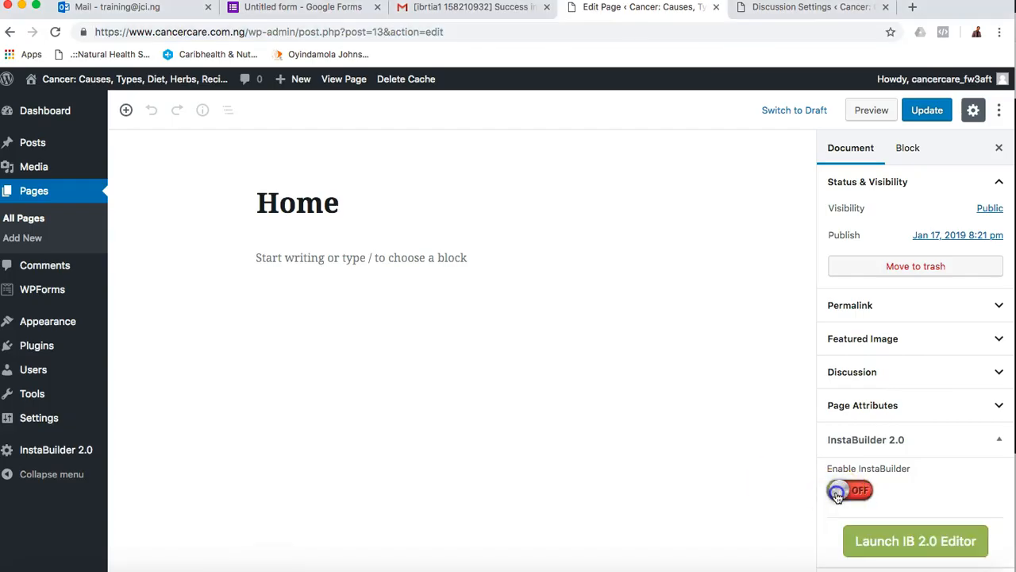
click(902, 539)
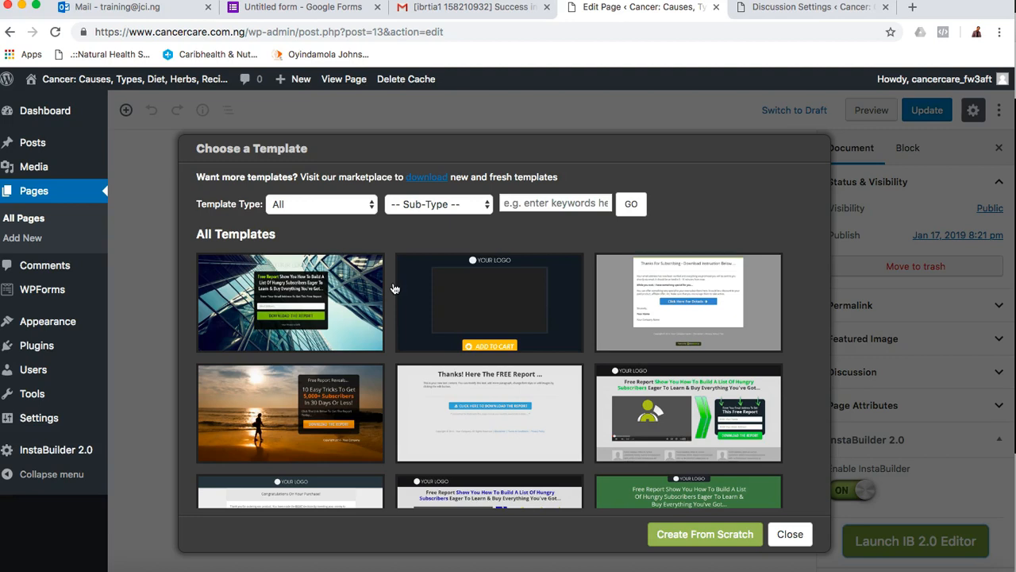
Switch to Firefox and examine the StrictlyBusiness.ng Courses page and its Idea 2 Profit course page as a sales page example
click(342, 203)
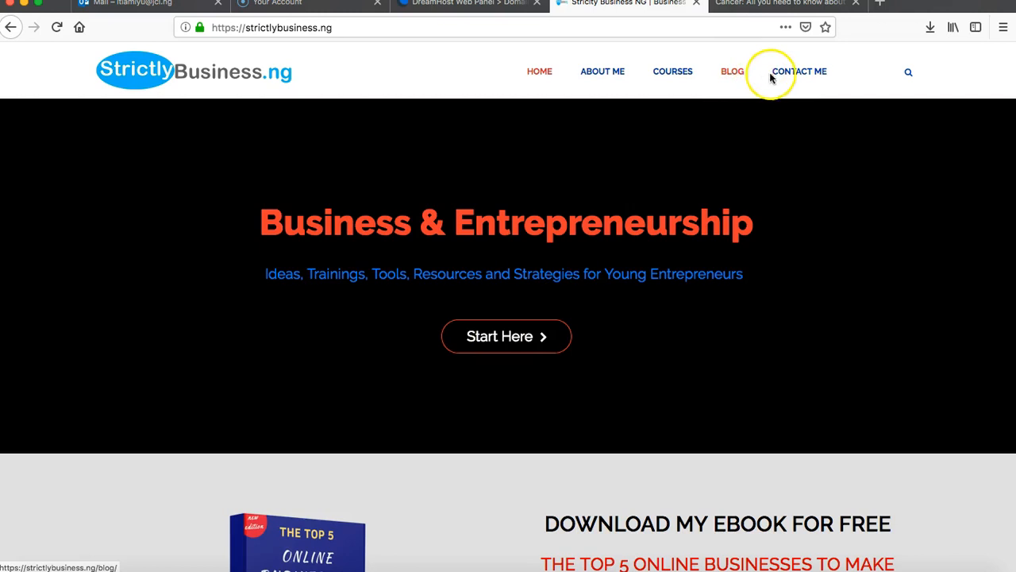
click(674, 74)
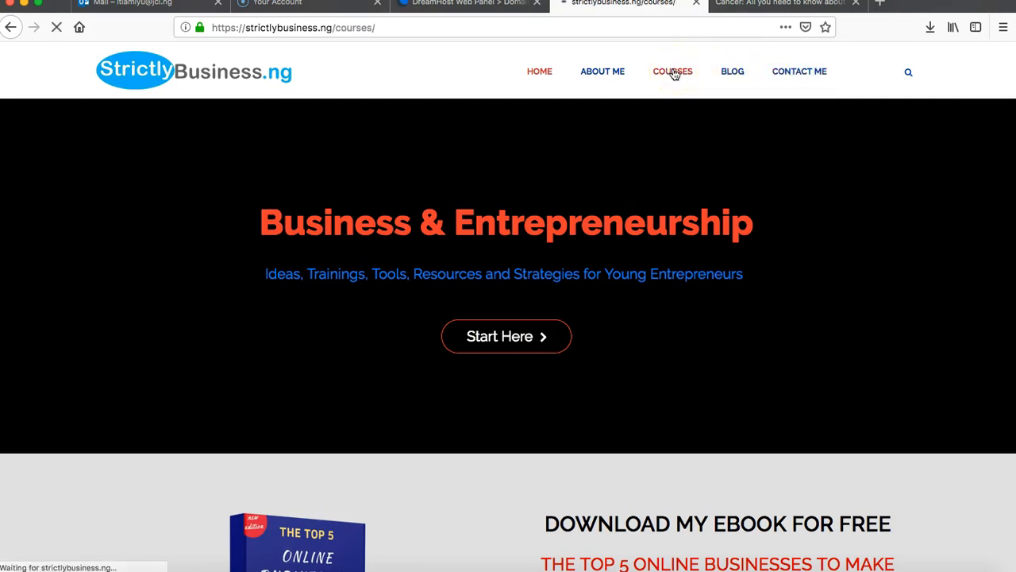
scroll(578, 427, down, 1)
scroll(578, 427, down, 5)
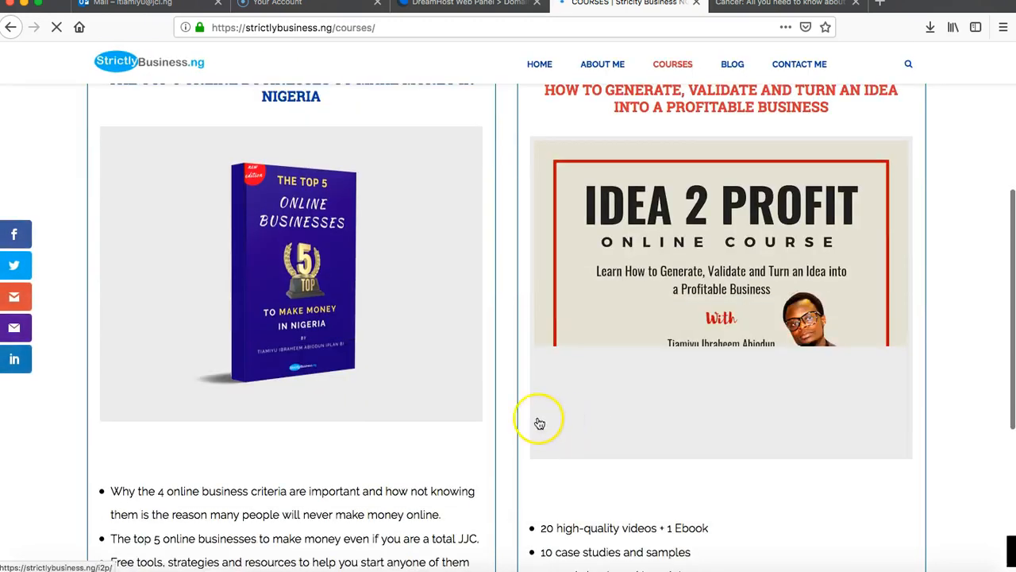
scroll(603, 412, down, 4)
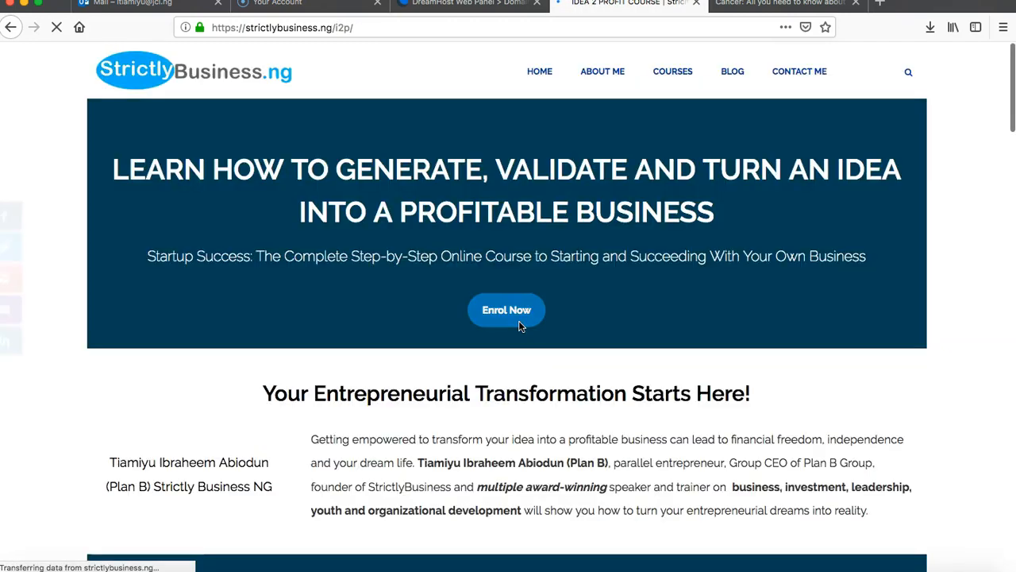
scroll(520, 325, down, 8)
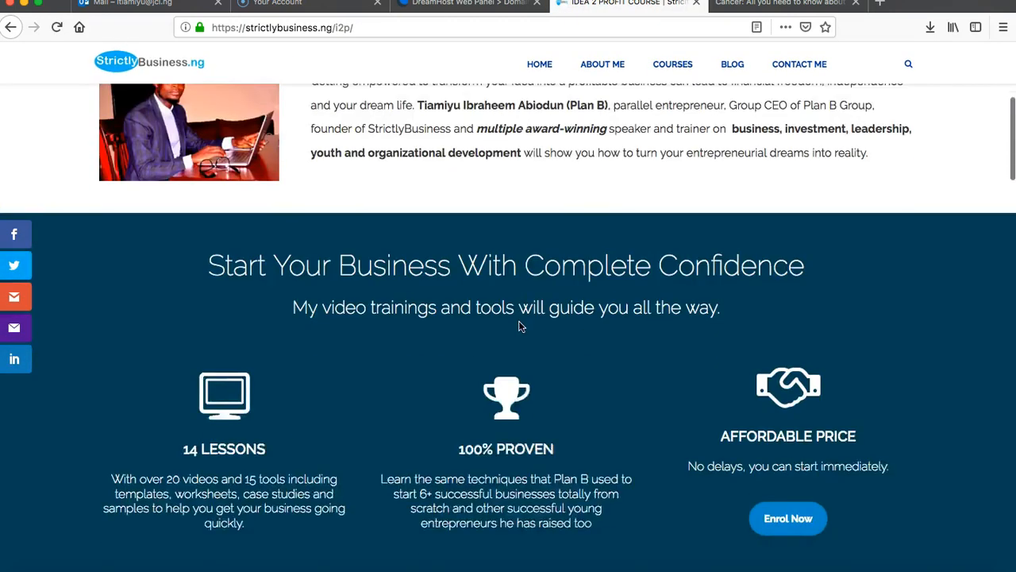
scroll(520, 326, down, 15)
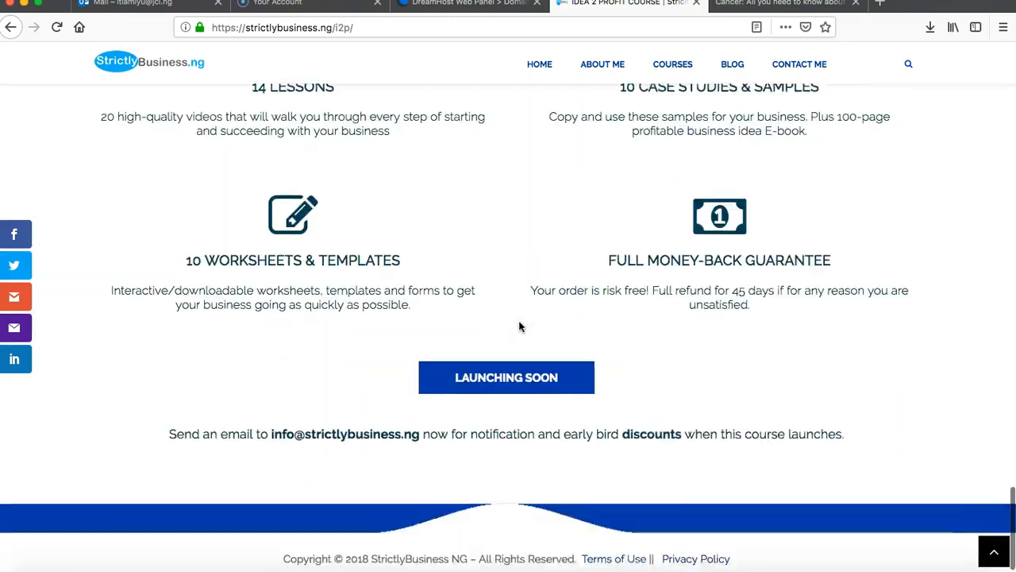
scroll(520, 338, up, 20)
scroll(520, 339, down, 4)
scroll(520, 338, down, 10)
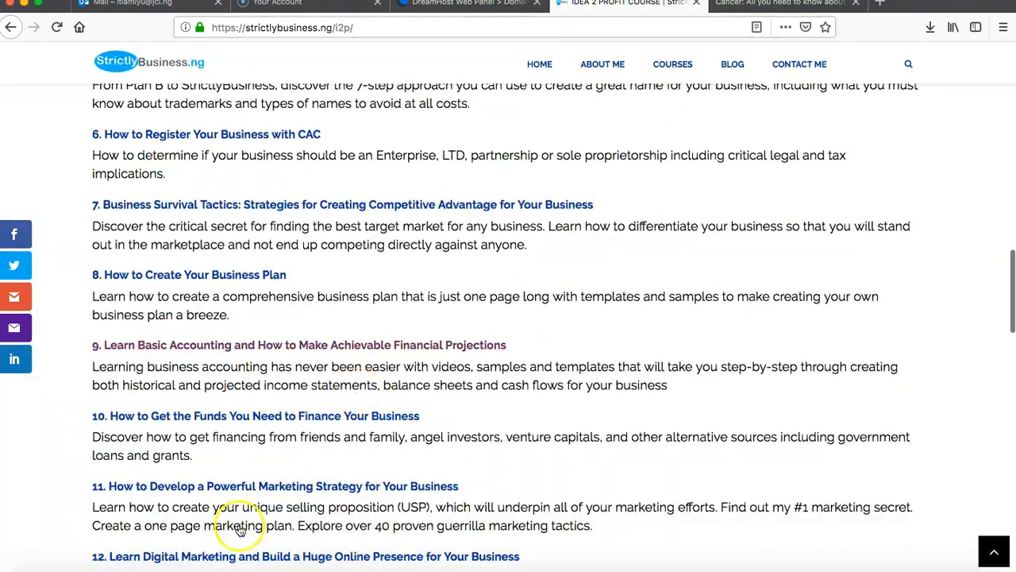
Return to the template chooser in Chrome and filter the templates by the Sales Pages type
click(239, 571)
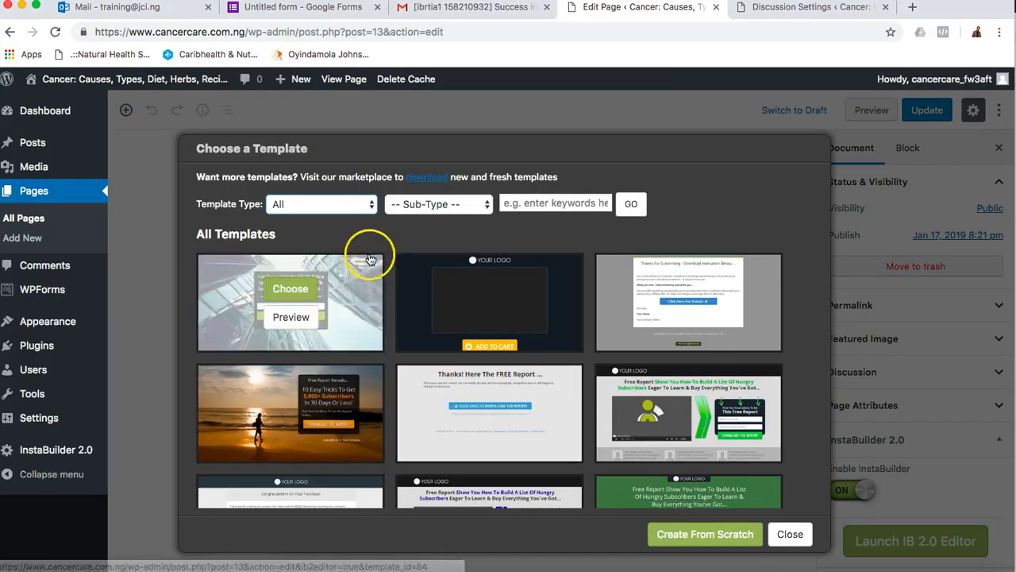
click(361, 210)
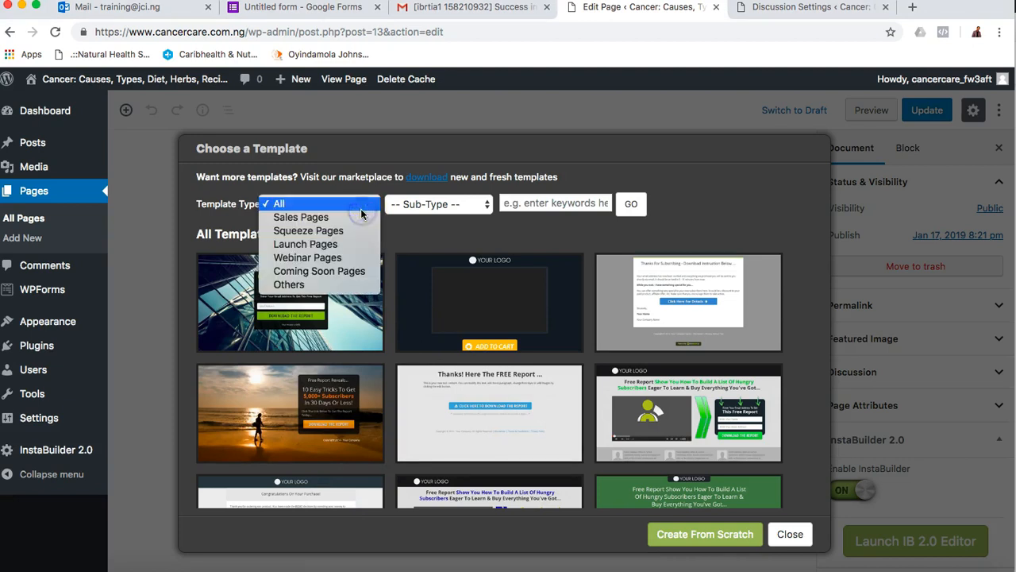
click(324, 225)
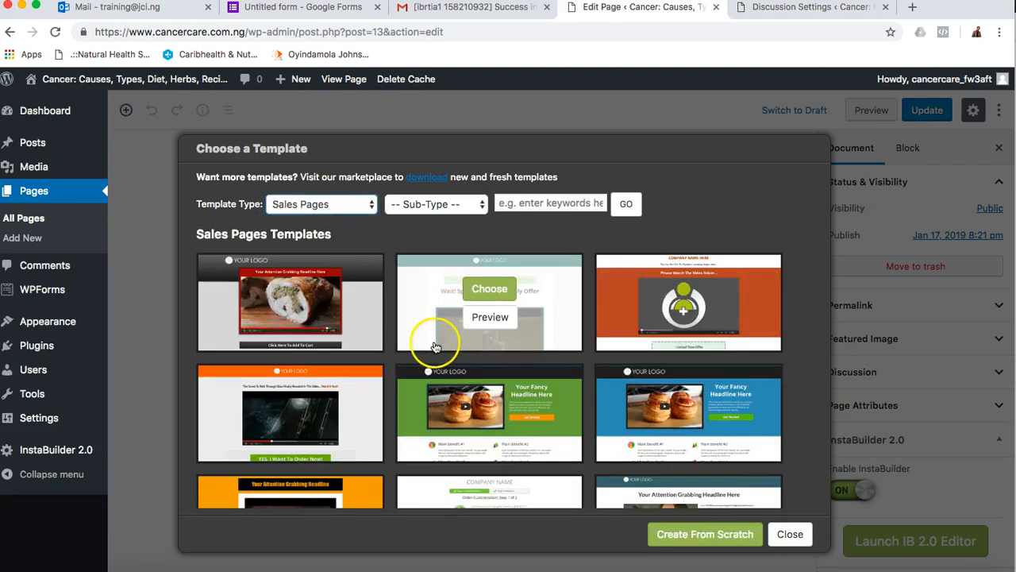
Preview the "Special ONE Time Only Offer" sales page template, examine its full layout, and close the preview
click(492, 320)
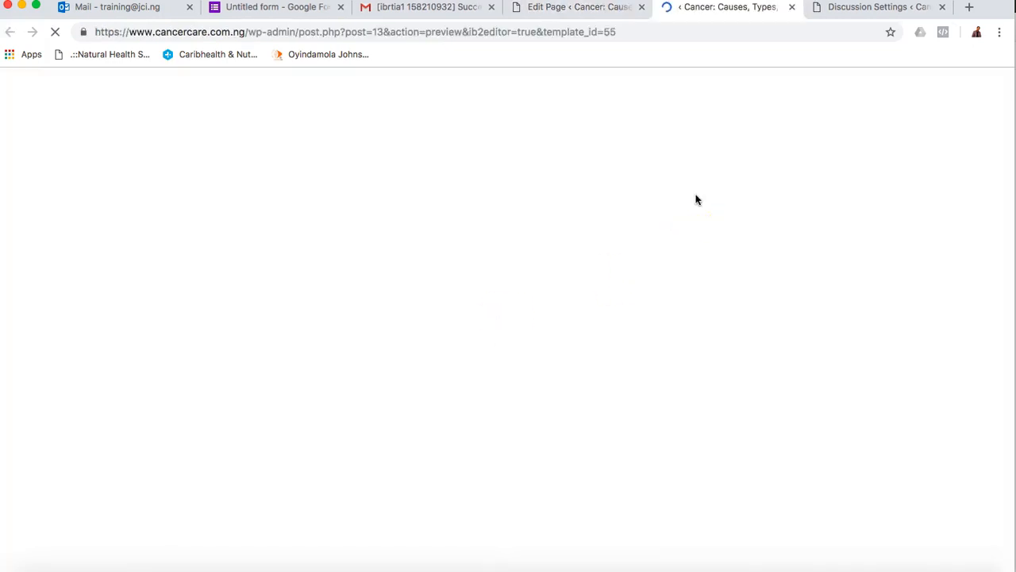
click(657, 145)
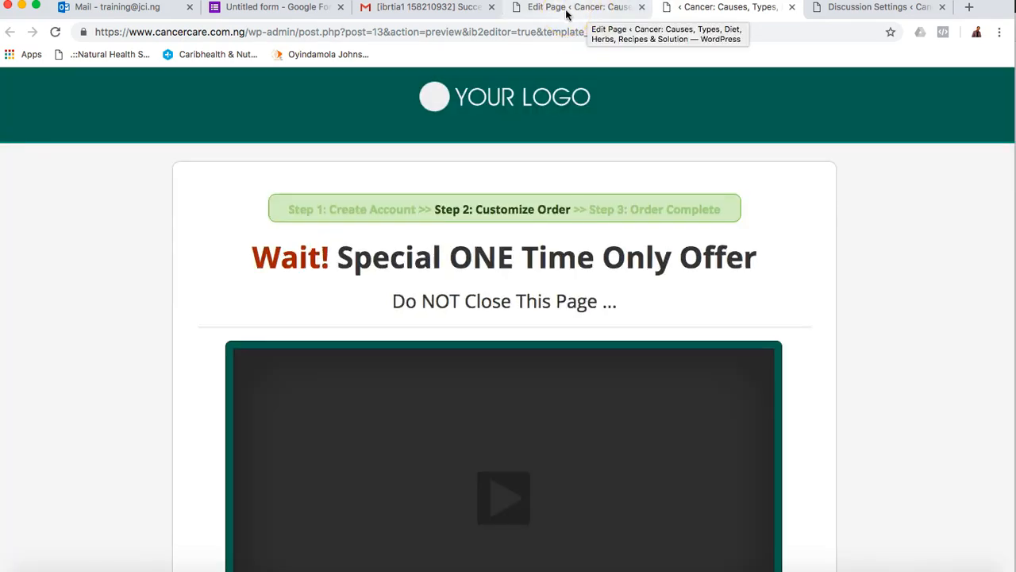
scroll(612, 334, down, 10)
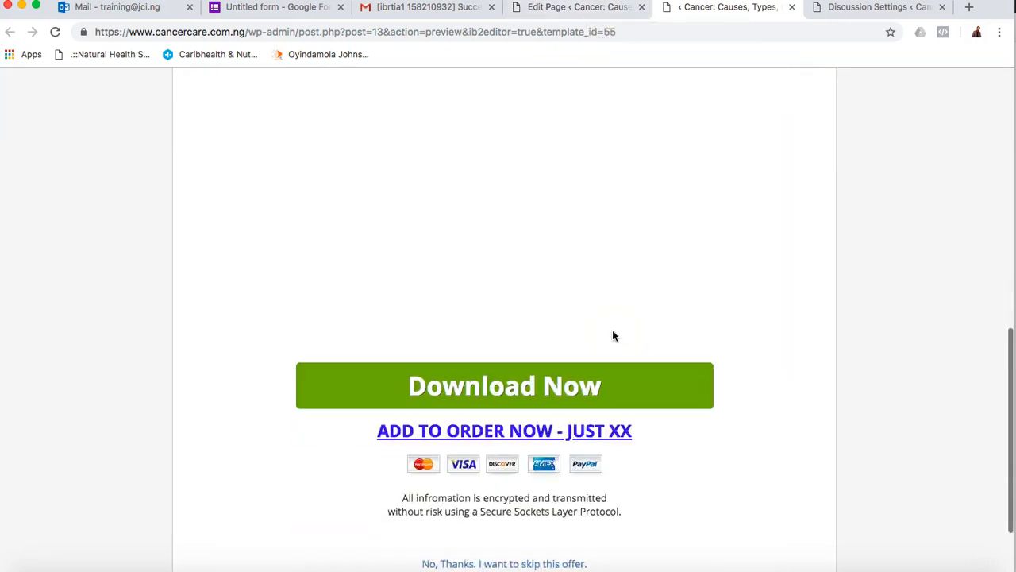
scroll(612, 336, down, 1)
scroll(612, 375, up, 10)
scroll(612, 375, down, 10)
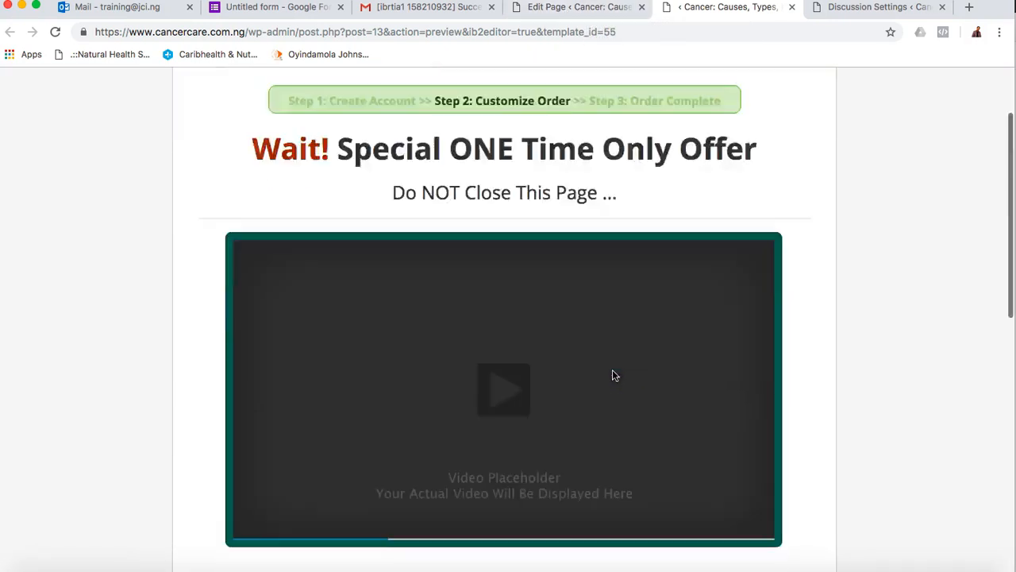
scroll(612, 375, up, 10)
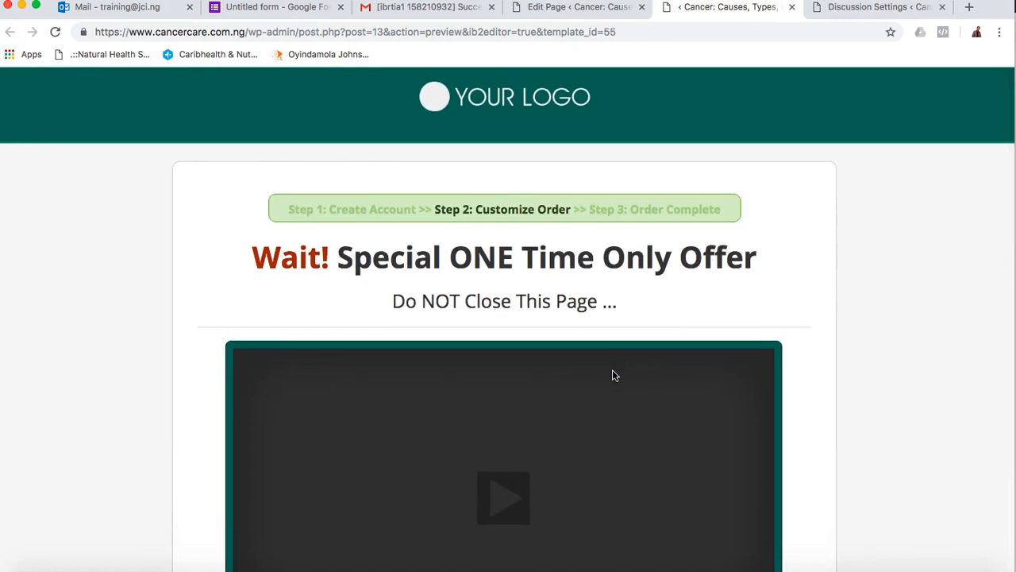
scroll(612, 374, down, 10)
scroll(614, 370, down, 1)
scroll(612, 374, up, 10)
click(683, 102)
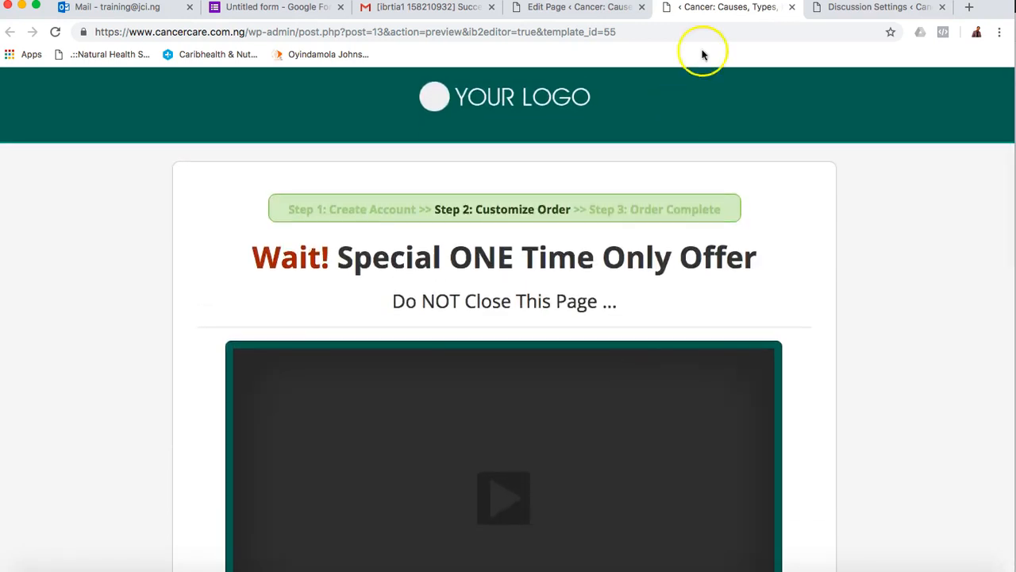
click(791, 7)
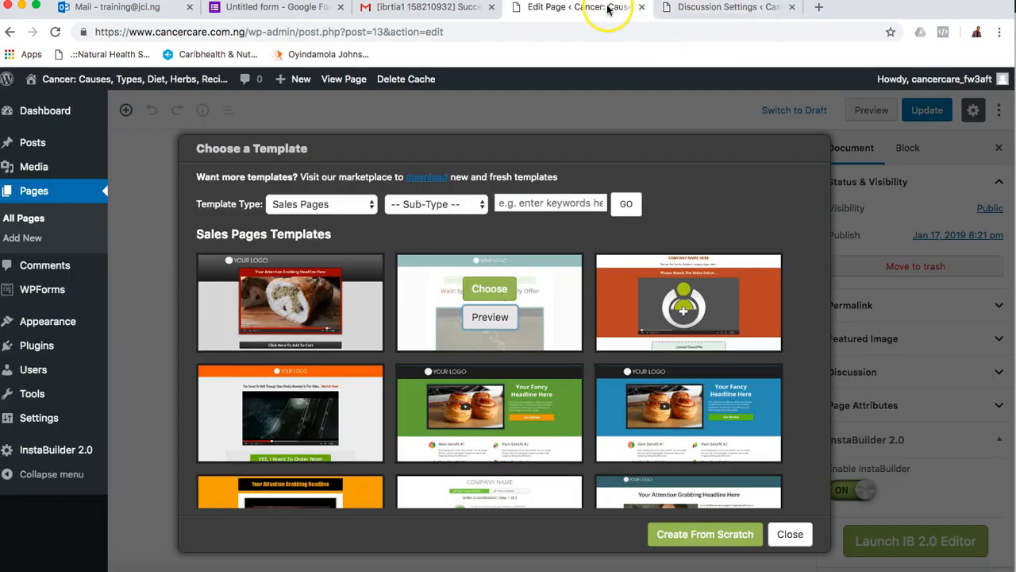
Create the Home page from scratch in the InstaBuilder editor instead of using a template
click(705, 528)
click(572, 244)
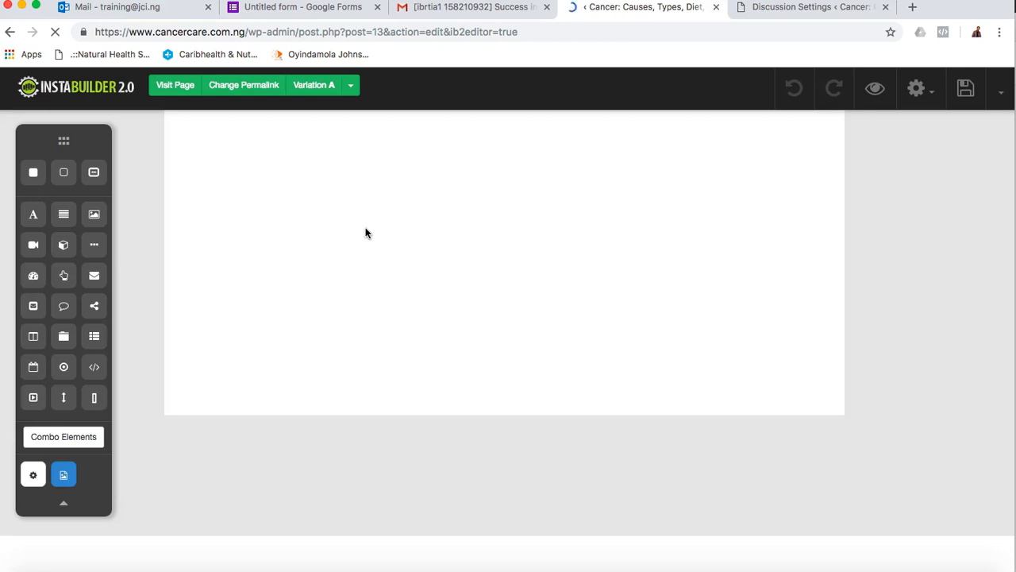
click(502, 142)
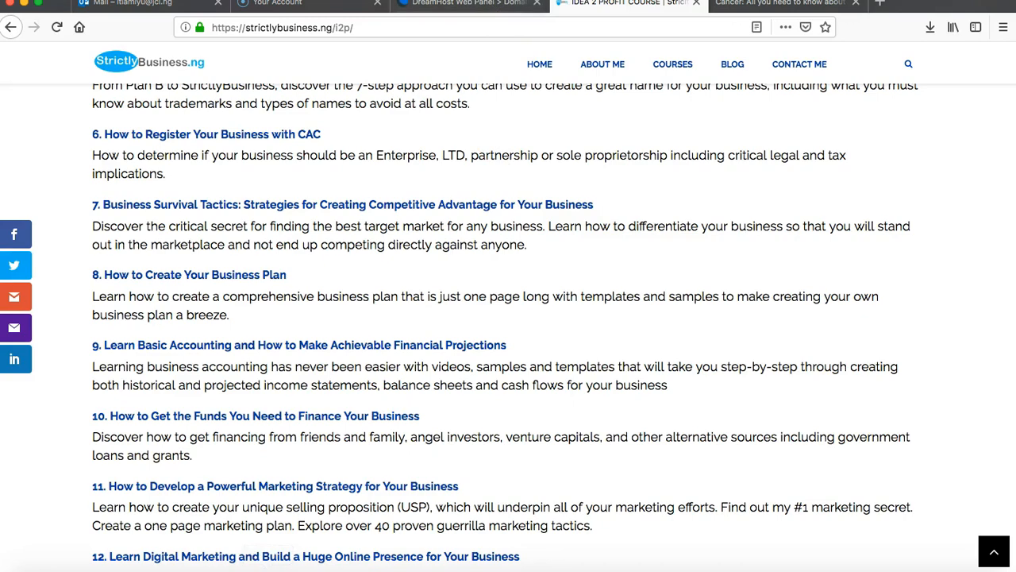
Compare the live cancercare.com.ng home page with the StrictlyBusiness.ng home page in Firefox, and return to the InstaBuilder editor in Chrome
click(763, 13)
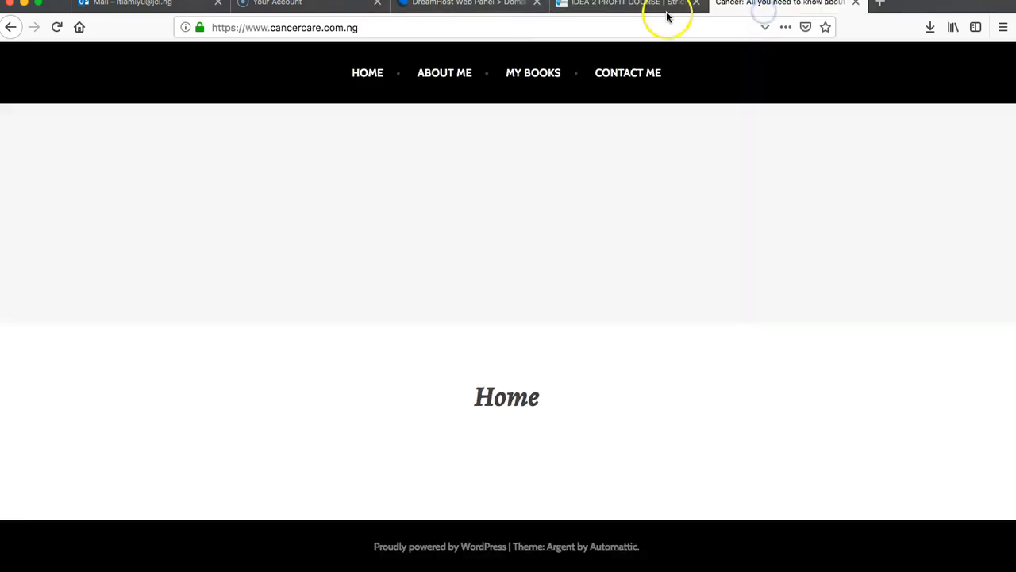
click(652, 10)
scroll(558, 226, up, 15)
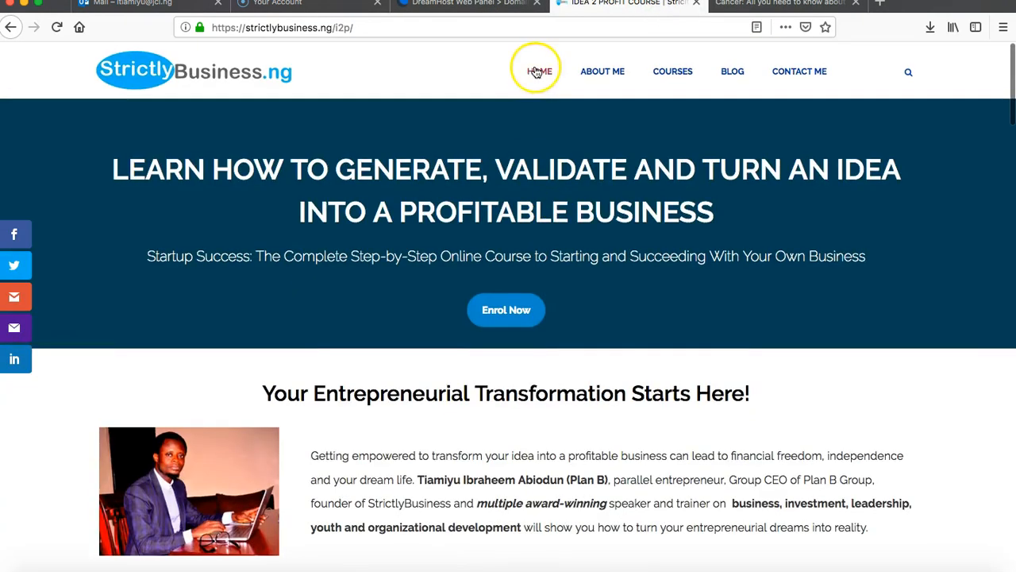
click(536, 71)
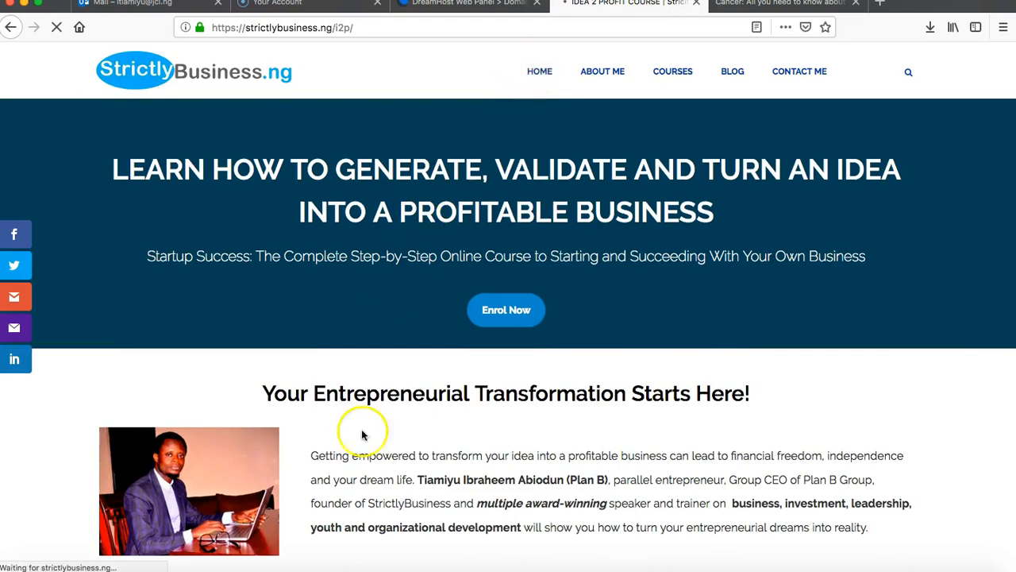
click(239, 567)
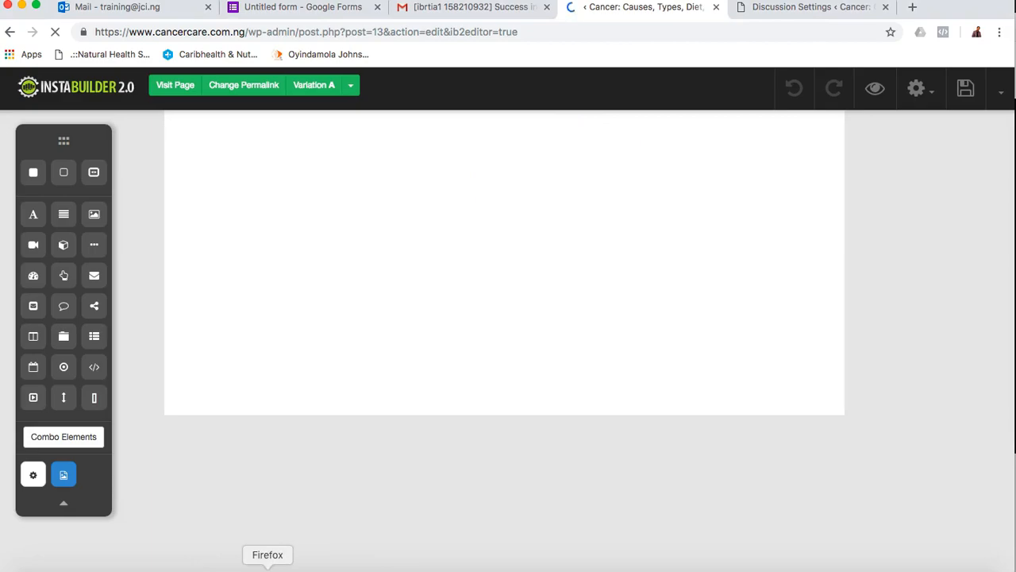
click(268, 562)
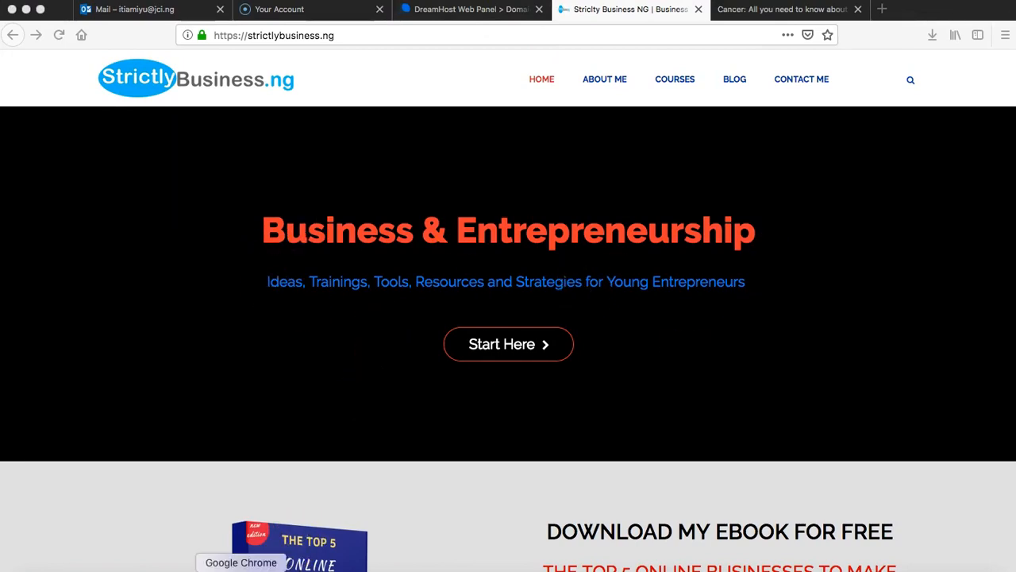
click(240, 570)
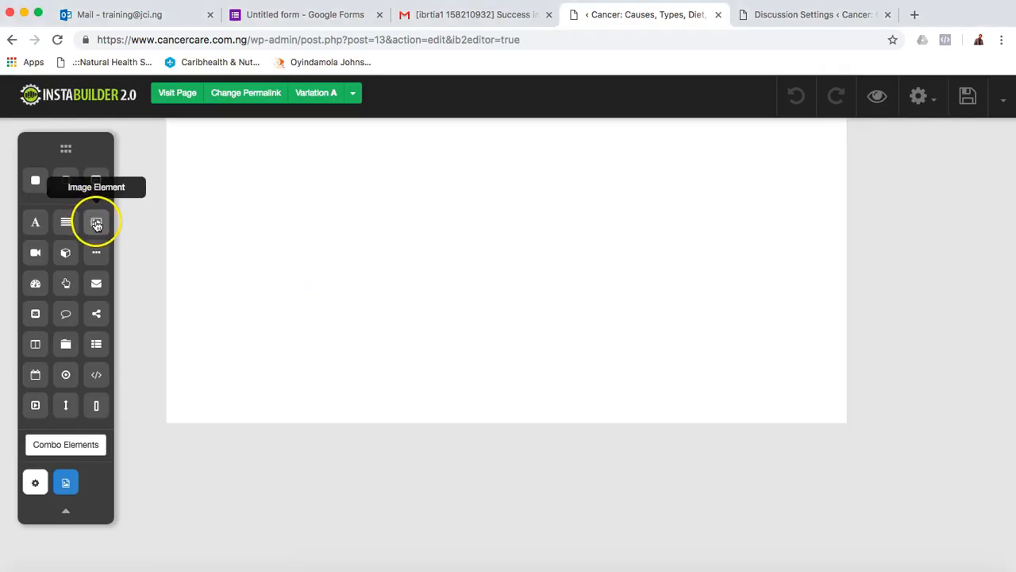
Add an image element to the top of the blank page and fill it with the "Top 5 Online Businesses" 3D cover from the Media Library
drag(96, 224, 378, 276)
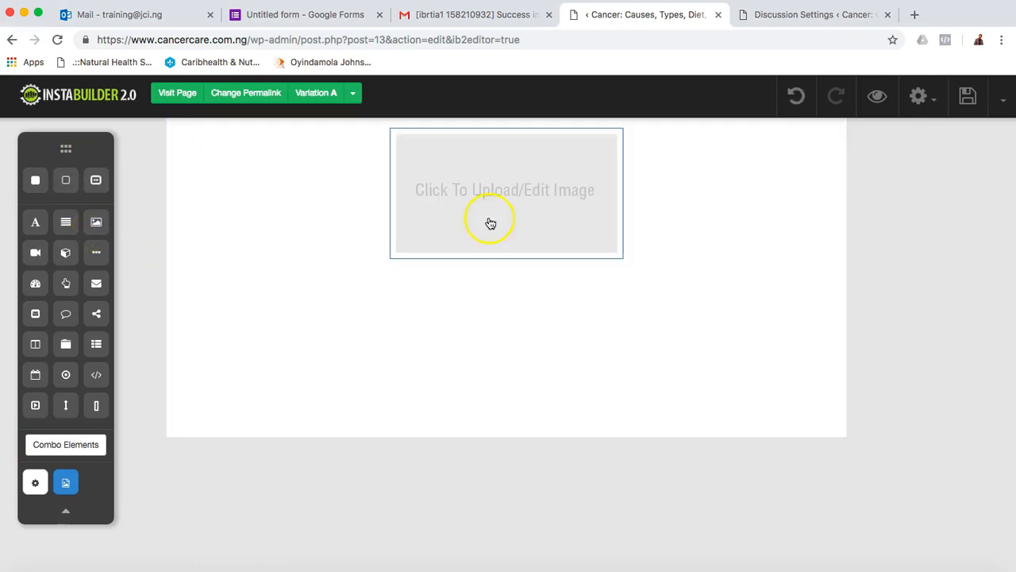
click(522, 205)
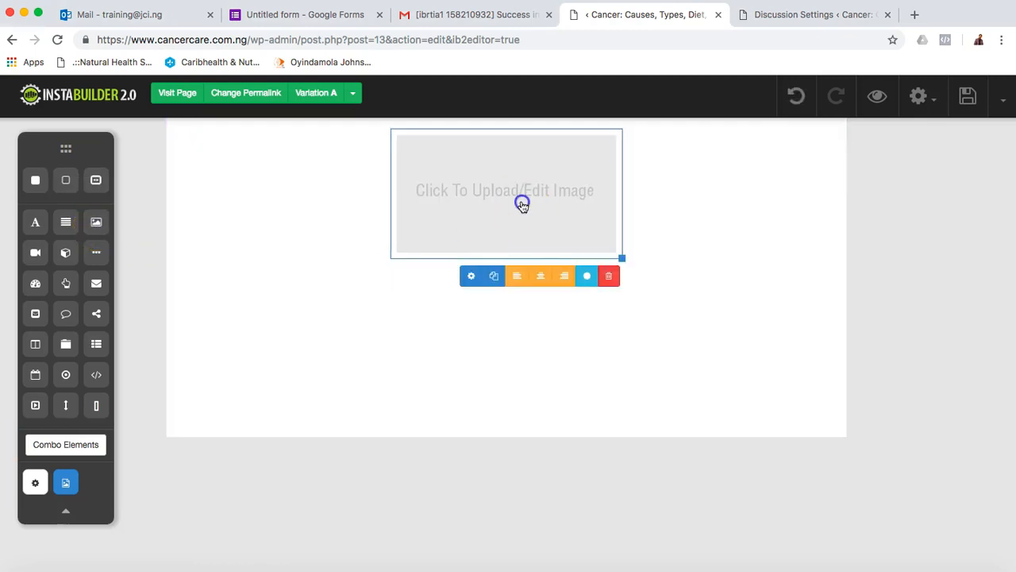
click(471, 277)
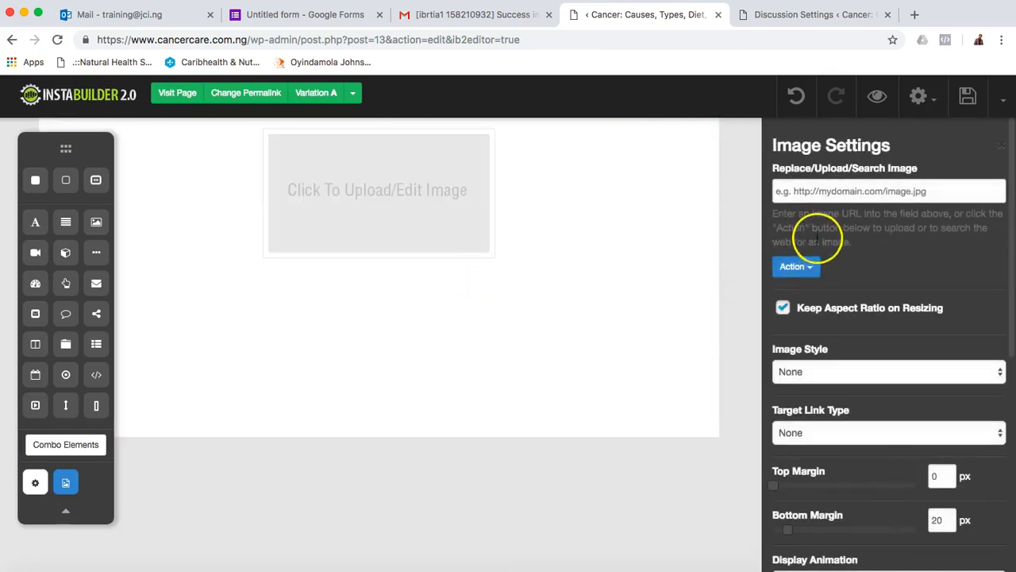
click(809, 268)
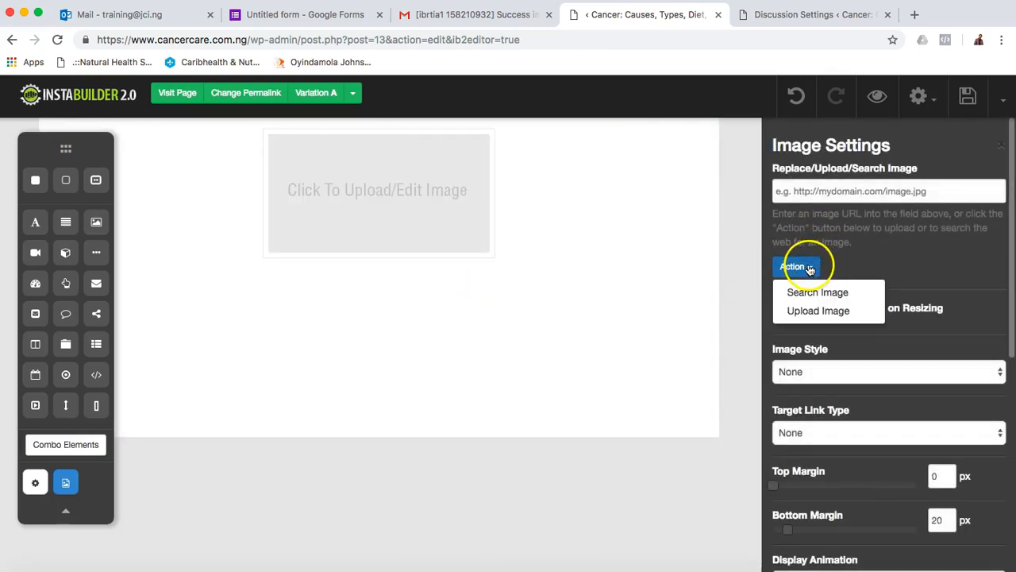
click(814, 310)
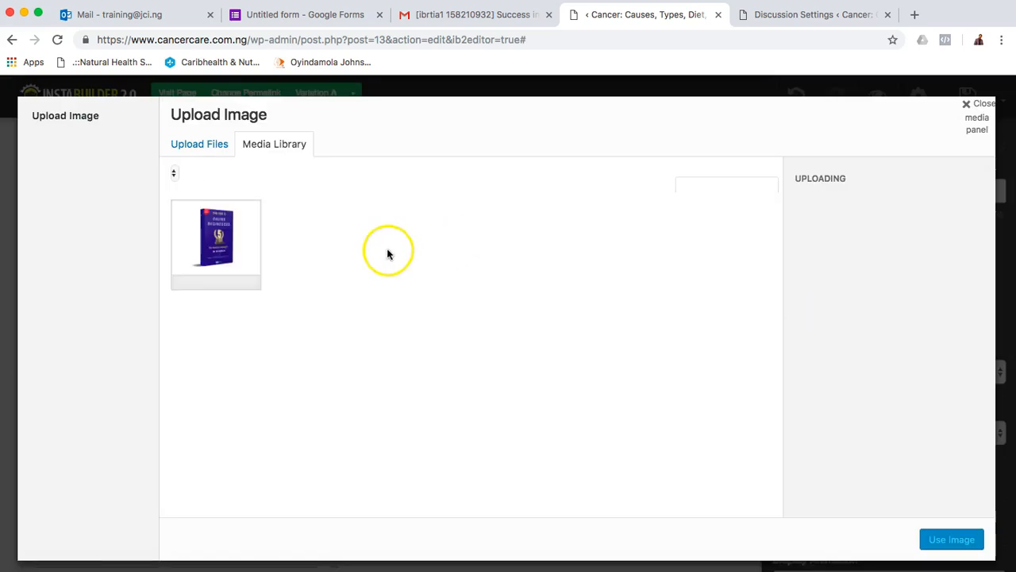
click(240, 248)
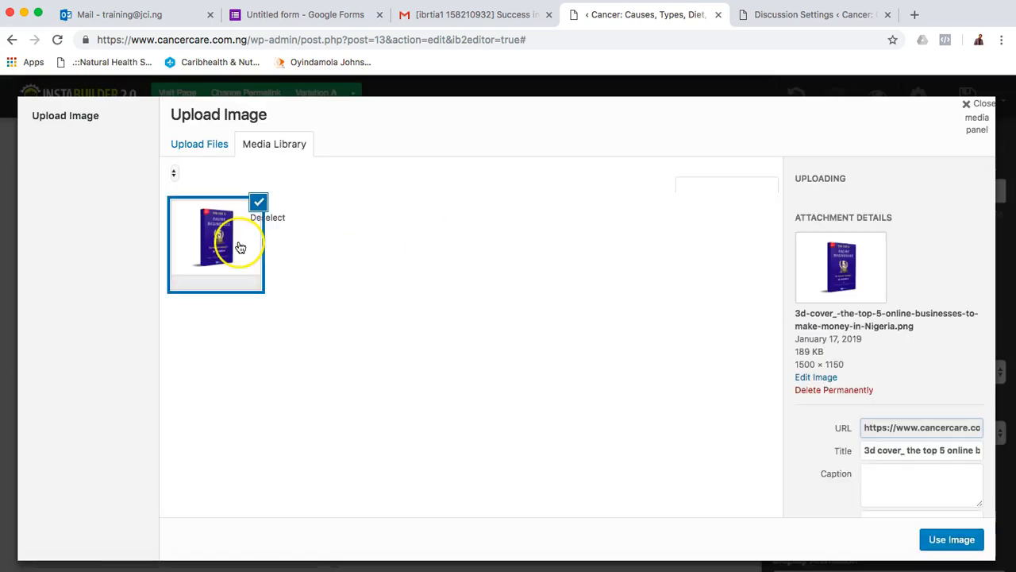
click(957, 541)
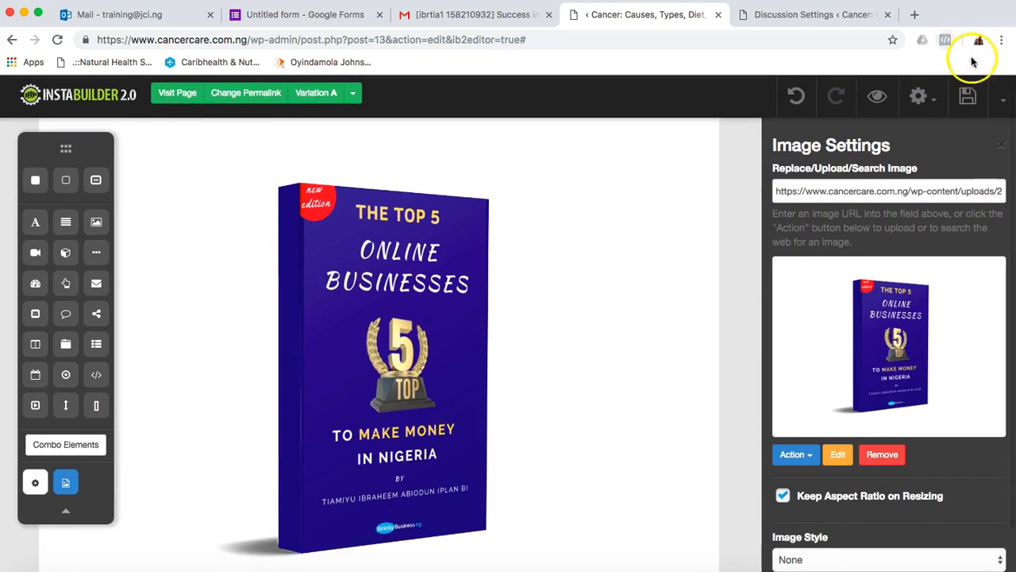
Save the page and reload the live cancercare.com.ng home page in Firefox to check the image
click(973, 98)
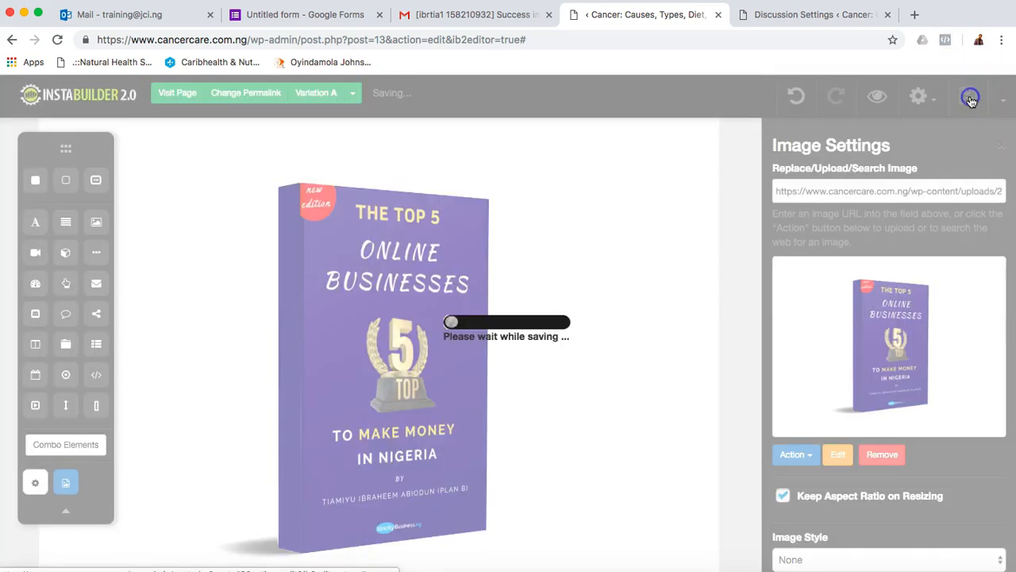
click(653, 240)
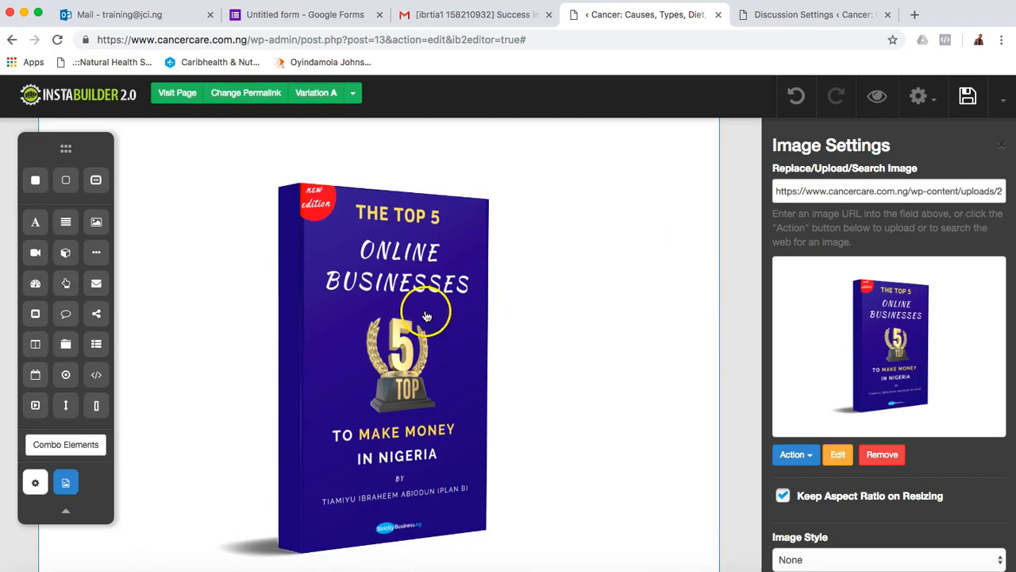
click(269, 568)
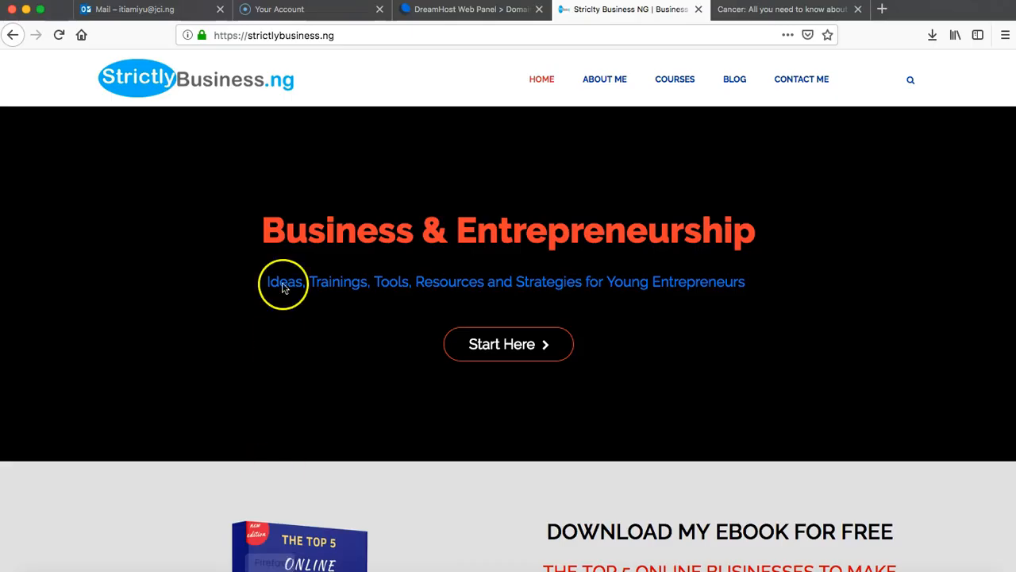
click(757, 12)
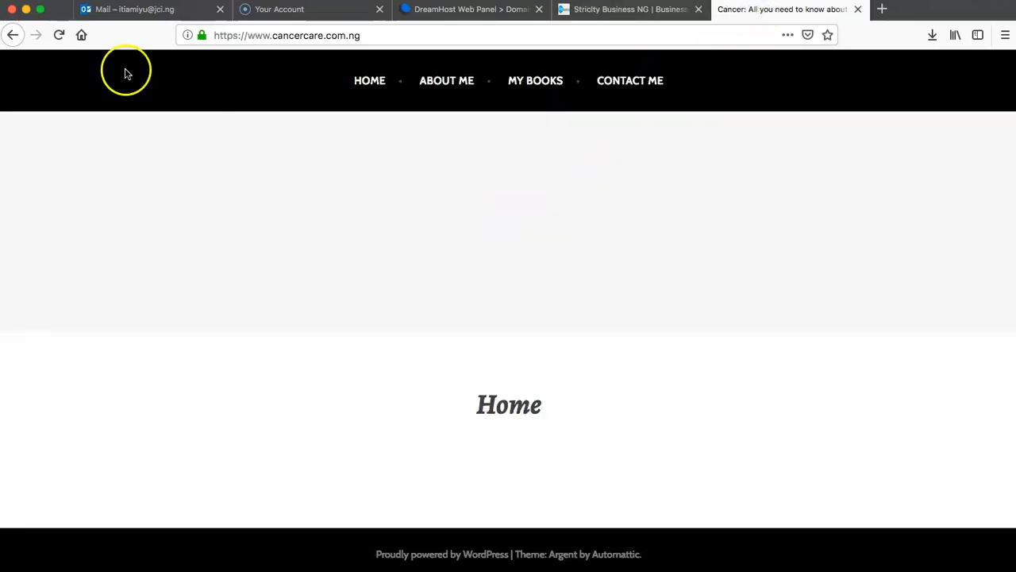
click(59, 35)
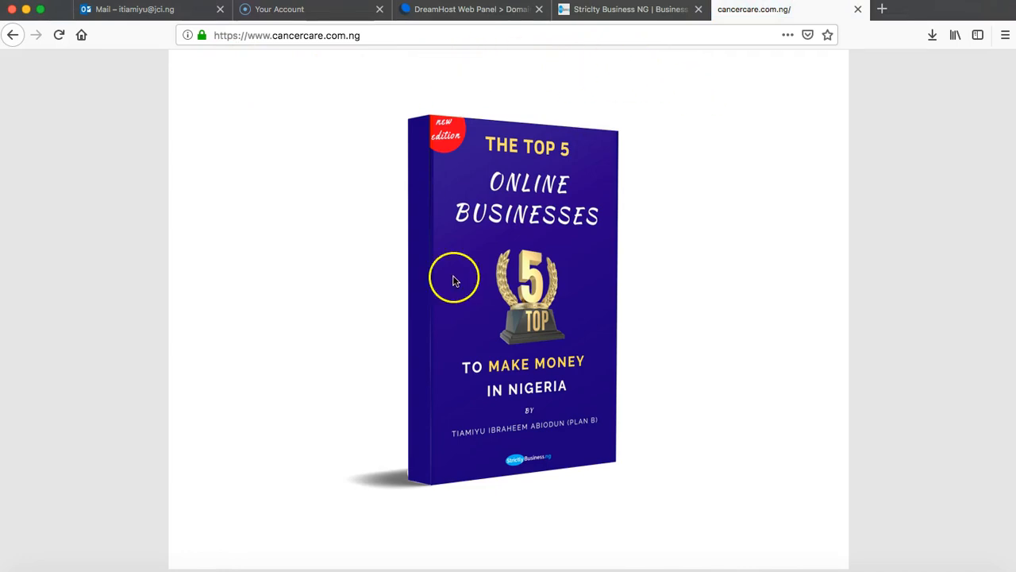
Examine the StrictlyBusiness.ng home page layout against the live cancercare.com.ng page, and return to the InstaBuilder editor in Chrome
click(652, 12)
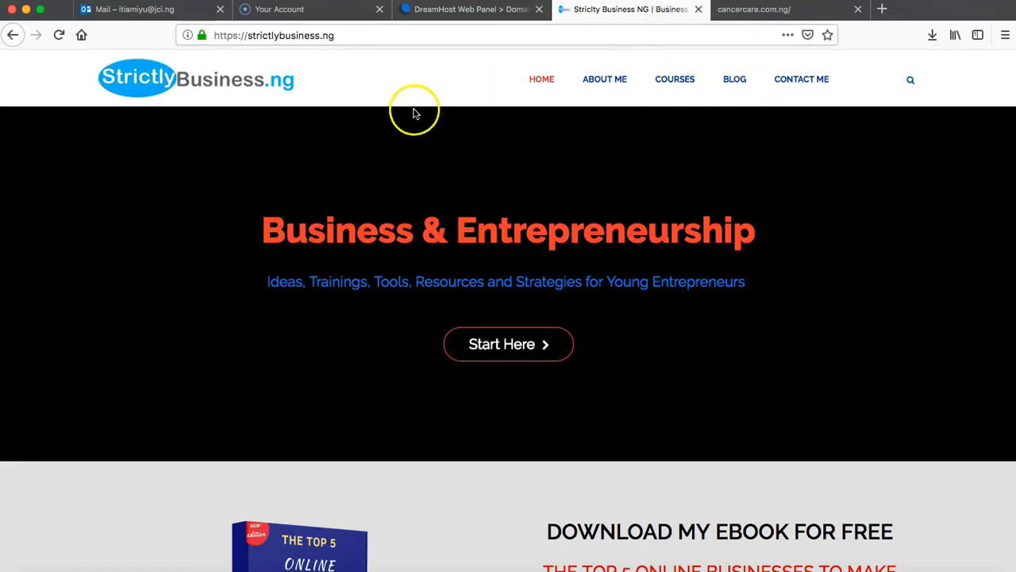
scroll(666, 473, down, 4)
scroll(666, 474, up, 4)
scroll(667, 474, down, 10)
scroll(667, 474, up, 4)
scroll(667, 474, up, 6)
click(749, 11)
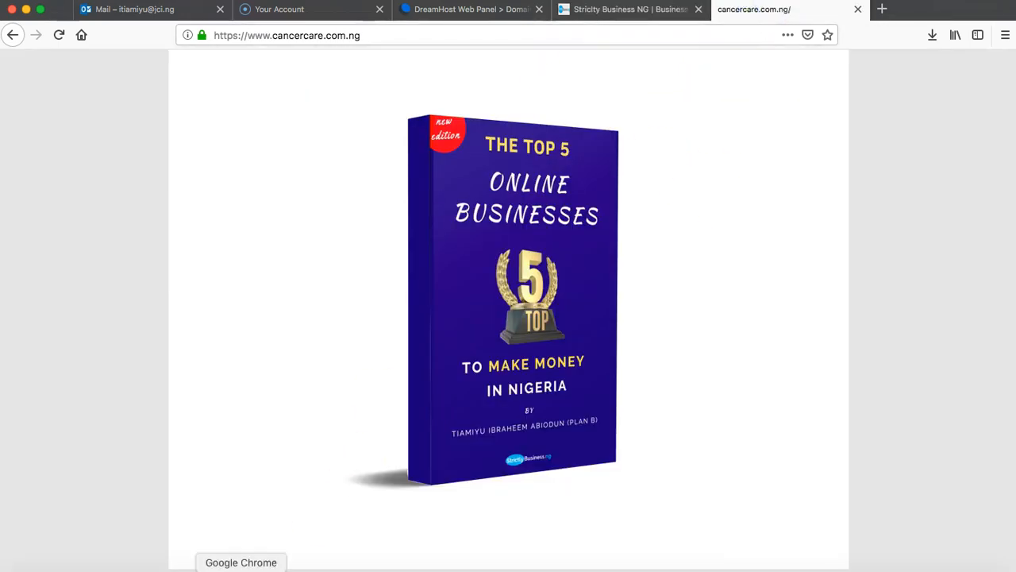
click(240, 567)
Delete the book cover image from the page
click(455, 363)
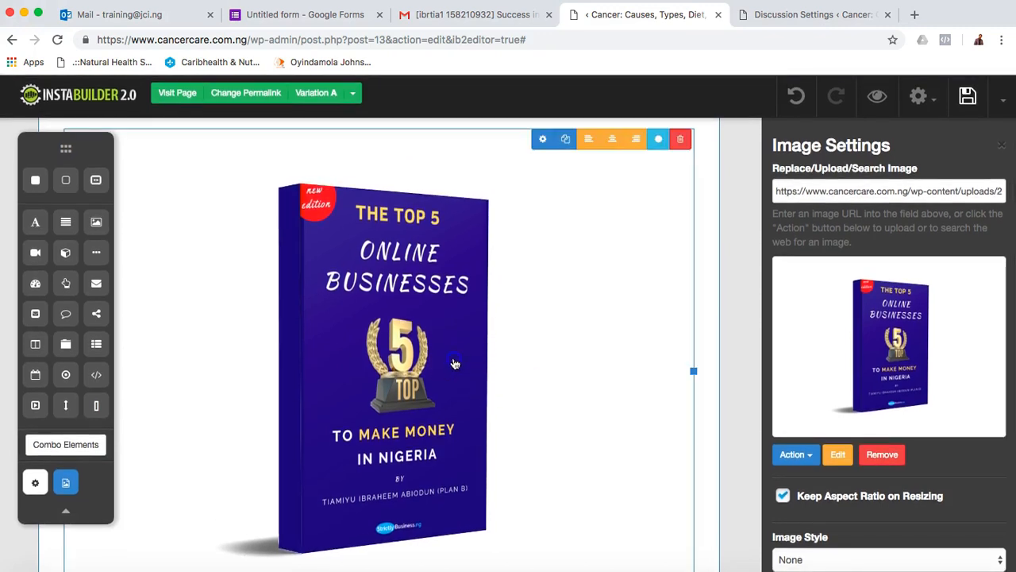
click(680, 140)
click(621, 119)
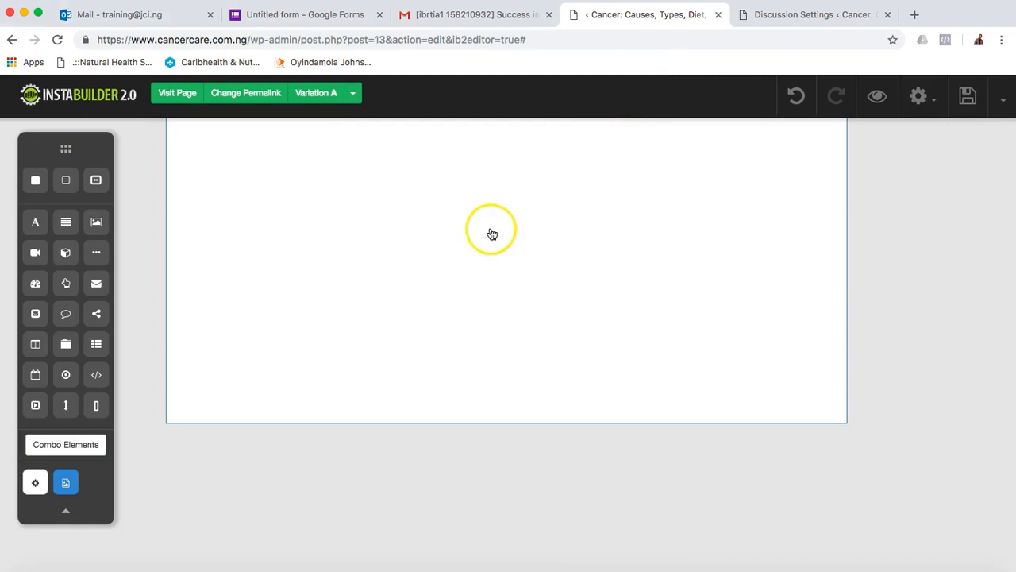
Open the Page Settings to view their option groups, and switch to the Course Outline slide in Keynote
click(937, 102)
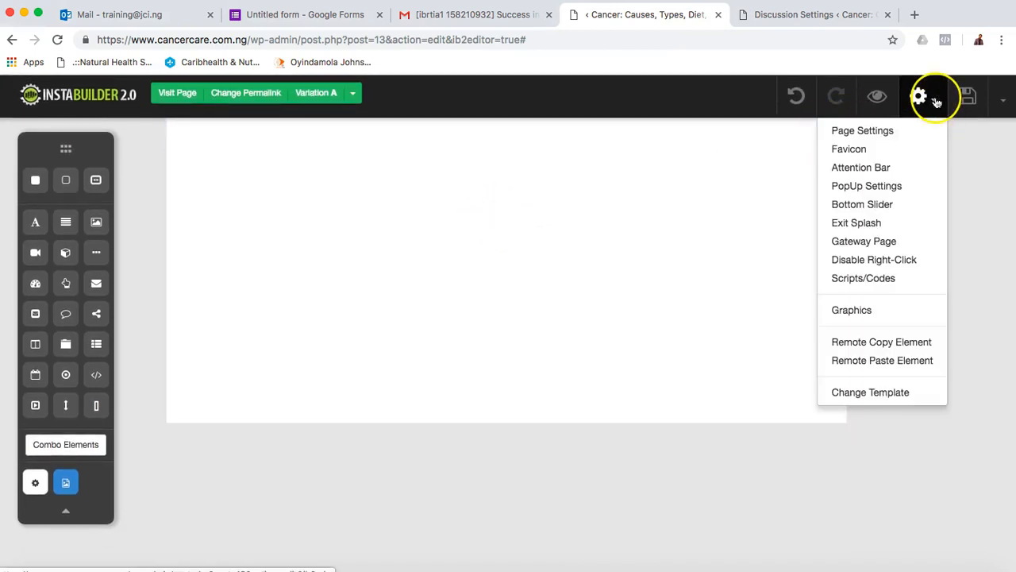
click(889, 132)
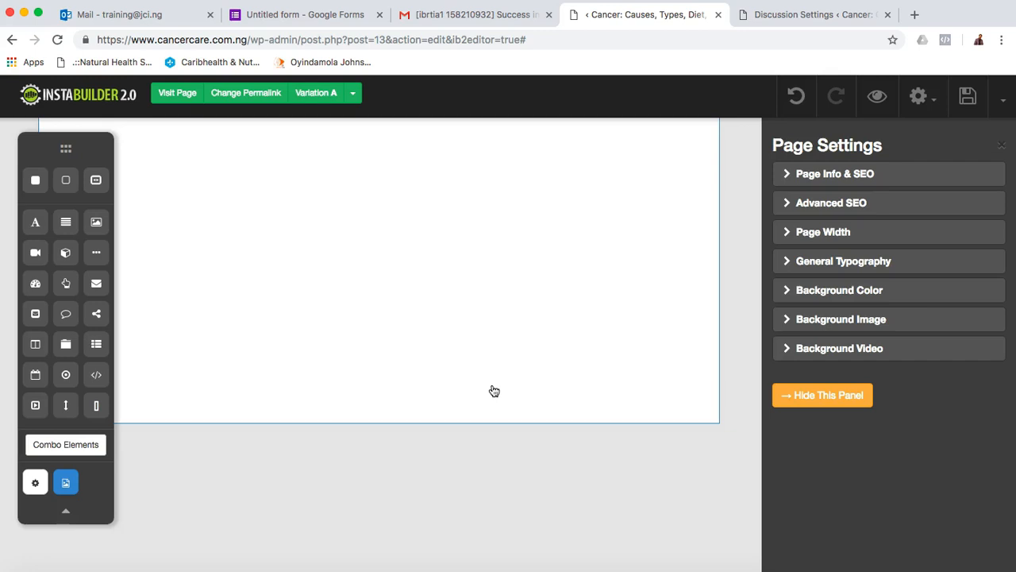
click(431, 408)
click(386, 565)
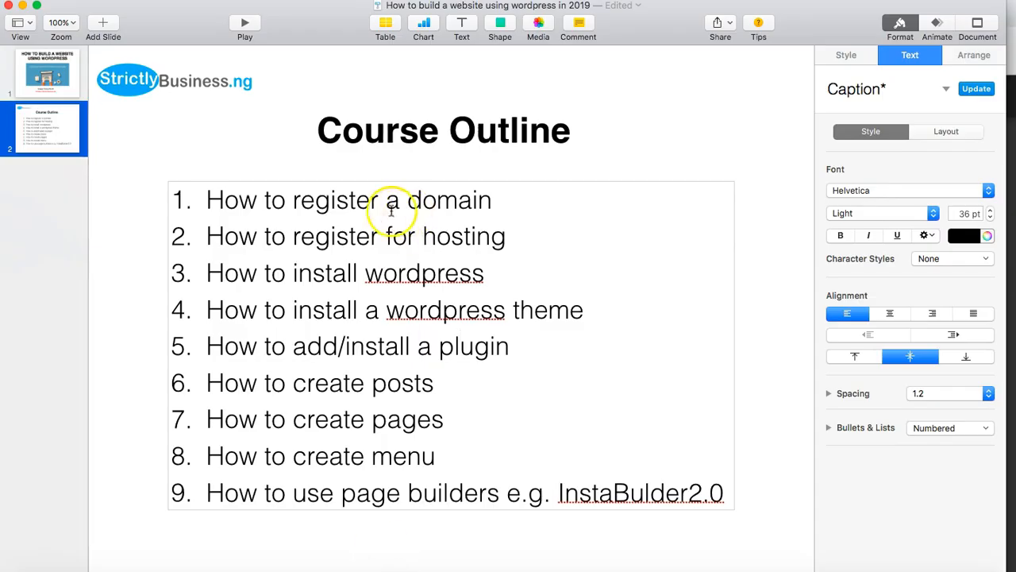